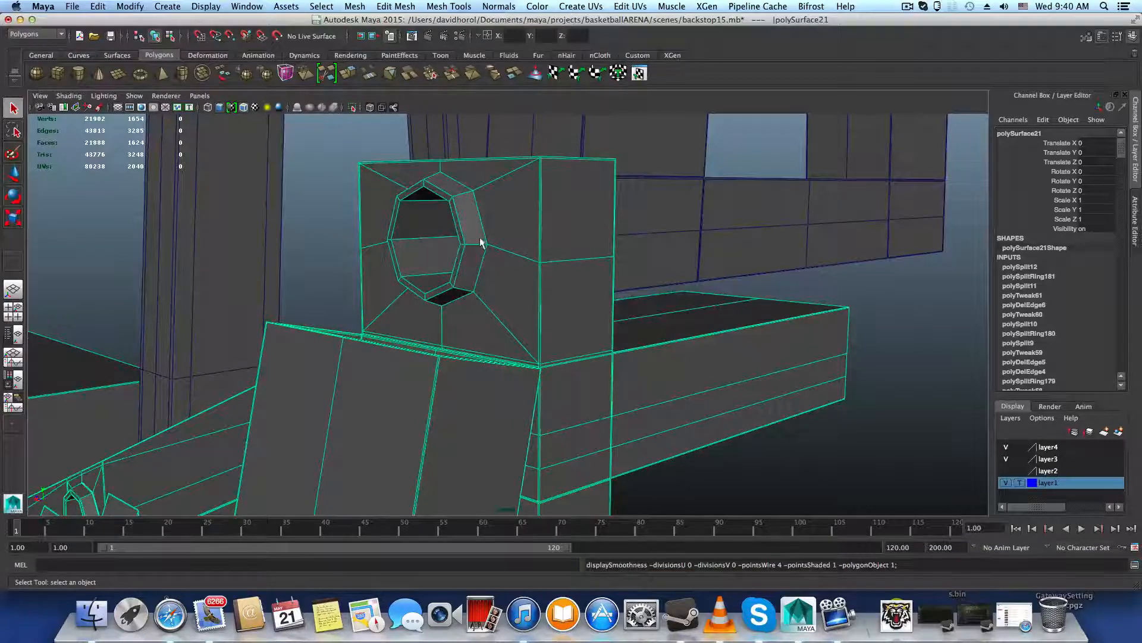
# Move the outer ring of vertices on the block's round hole rim to adjust how far the rim protrudes
pyautogui.press('3')
pyautogui.press('1')
pyautogui.keyDown('alt'); pyautogui.moveTo(477, 236); pyautogui.dragTo(546, 274, button='right'); pyautogui.keyUp('alt')
pyautogui.keyDown('alt'); pyautogui.moveTo(546, 274); pyautogui.dragTo(744, 194, button='middle'); pyautogui.keyUp('alt')
pyautogui.keyDown('alt'); pyautogui.moveTo(698, 232); pyautogui.dragTo(599, 278, button='middle'); pyautogui.keyUp('alt')
pyautogui.keyDown('alt'); pyautogui.moveTo(599, 278); pyautogui.dragTo(325, 329, button='right'); pyautogui.keyUp('alt')
pyautogui.keyDown('alt'); pyautogui.moveTo(323, 329); pyautogui.dragTo(366, 259); pyautogui.keyUp('alt')
pyautogui.keyDown('alt'); pyautogui.moveTo(459, 245); pyautogui.dragTo(572, 382); pyautogui.keyUp('alt')
pyautogui.moveTo(571, 255); pyautogui.dragTo(523, 275, button='right')
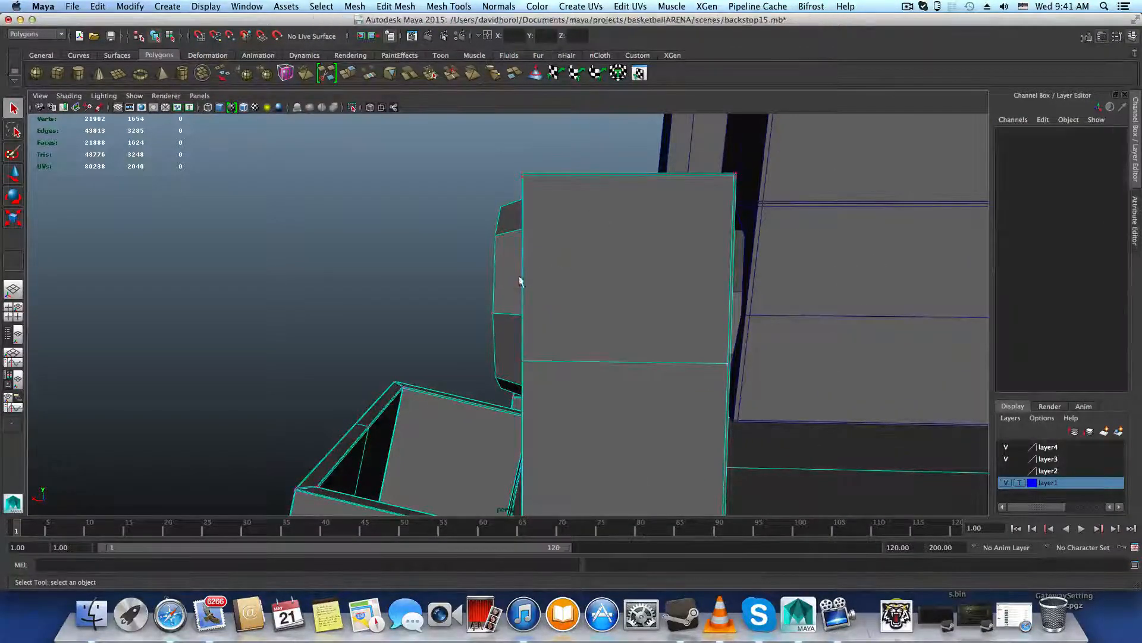
pyautogui.keyDown('alt'); pyautogui.moveTo(523, 276); pyautogui.dragTo(534, 343); pyautogui.keyUp('alt')
pyautogui.press('w')
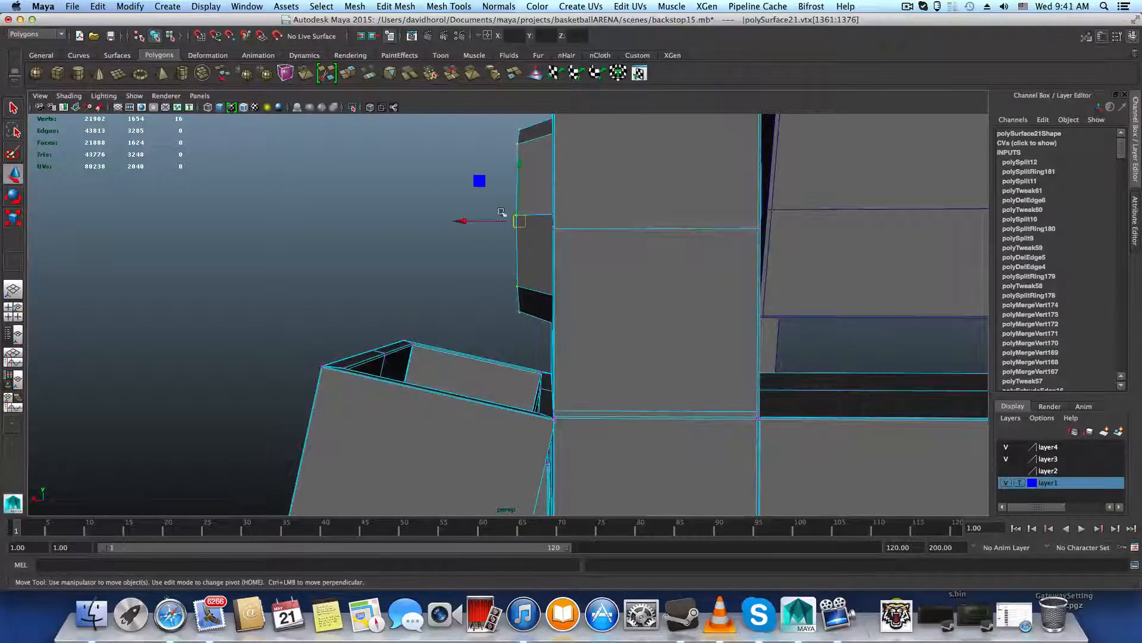
pyautogui.moveTo(460, 222); pyautogui.dragTo(554, 319)
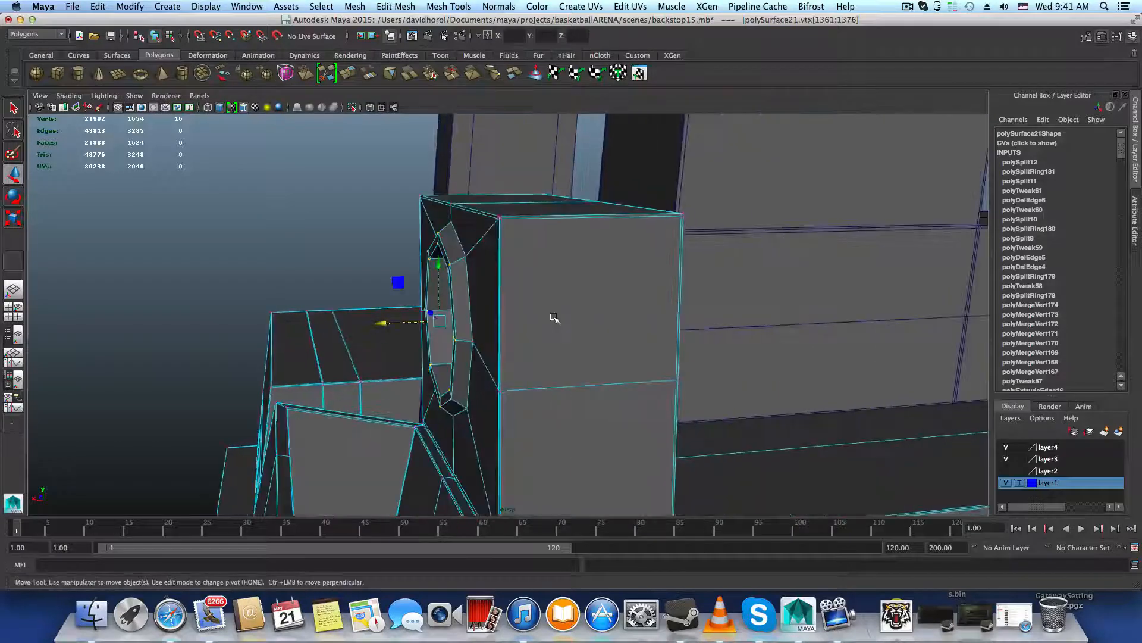
pyautogui.press('F8')
pyautogui.press('F8')
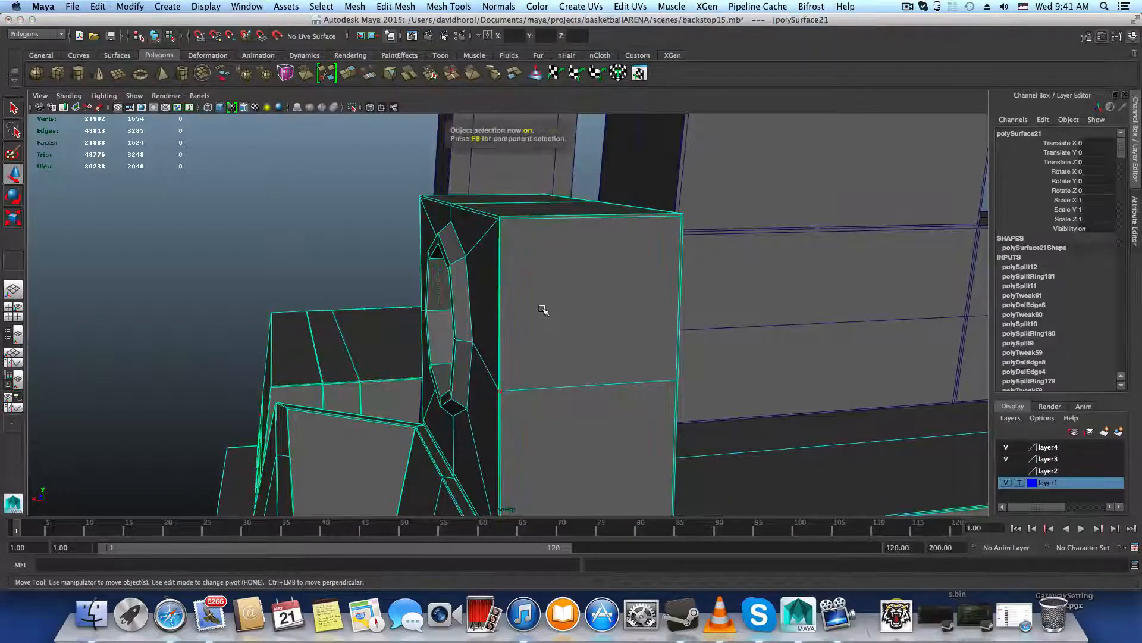
# Insert edge loops close to the inner and outer edges of the hole rim's angled band with the Insert Edge Loop Tool
pyautogui.keyDown('alt'); pyautogui.moveTo(537, 318); pyautogui.dragTo(586, 316); pyautogui.keyUp('alt')
pyautogui.keyDown('alt'); pyautogui.moveTo(586, 316); pyautogui.dragTo(505, 351, button='middle'); pyautogui.keyUp('alt')
pyautogui.keyDown('alt'); pyautogui.moveTo(506, 351); pyautogui.dragTo(563, 346, button='right'); pyautogui.keyUp('alt')
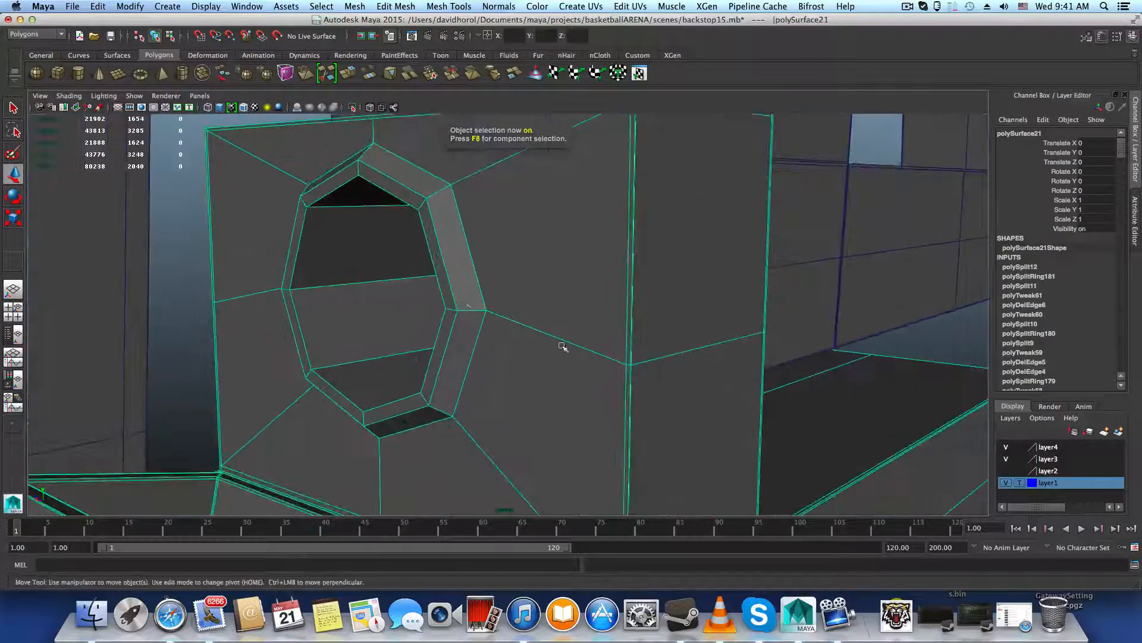
pyautogui.keyDown('shift'); pyautogui.rightClick(465, 299); pyautogui.keyUp('shift')
pyautogui.click(430, 308)
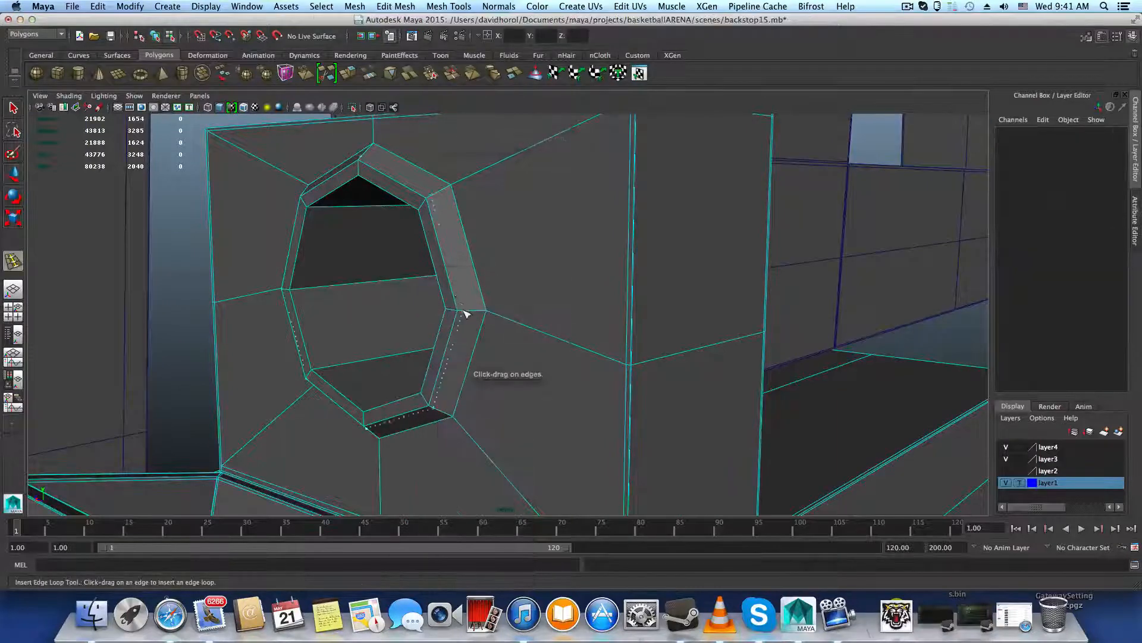
pyautogui.moveTo(464, 310); pyautogui.dragTo(467, 313)
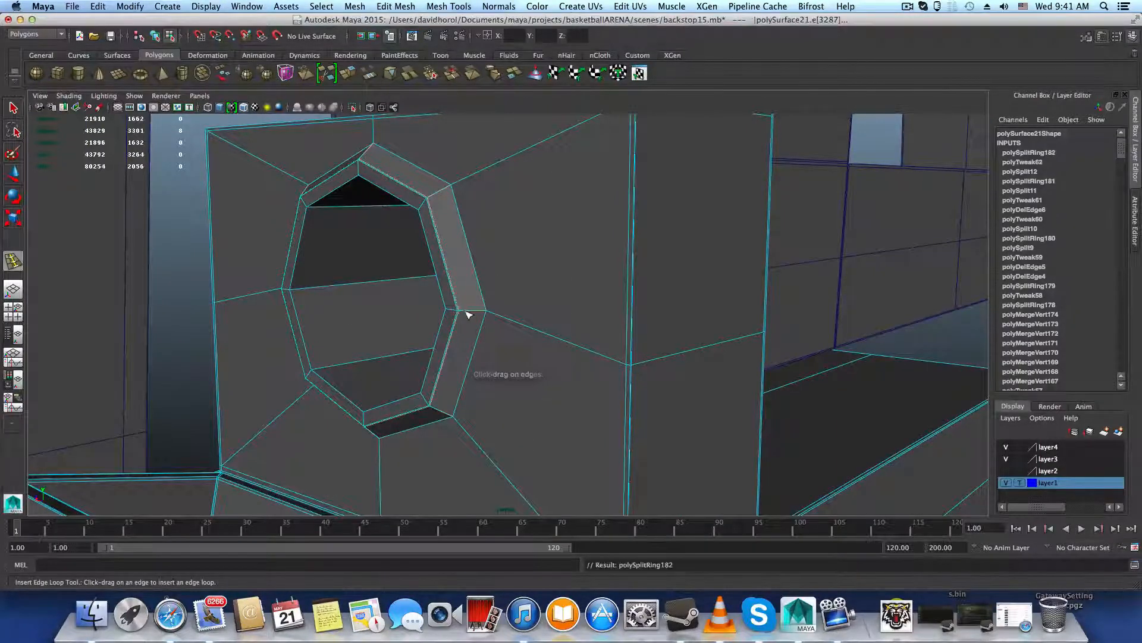
pyautogui.scroll(5, 468, 320)
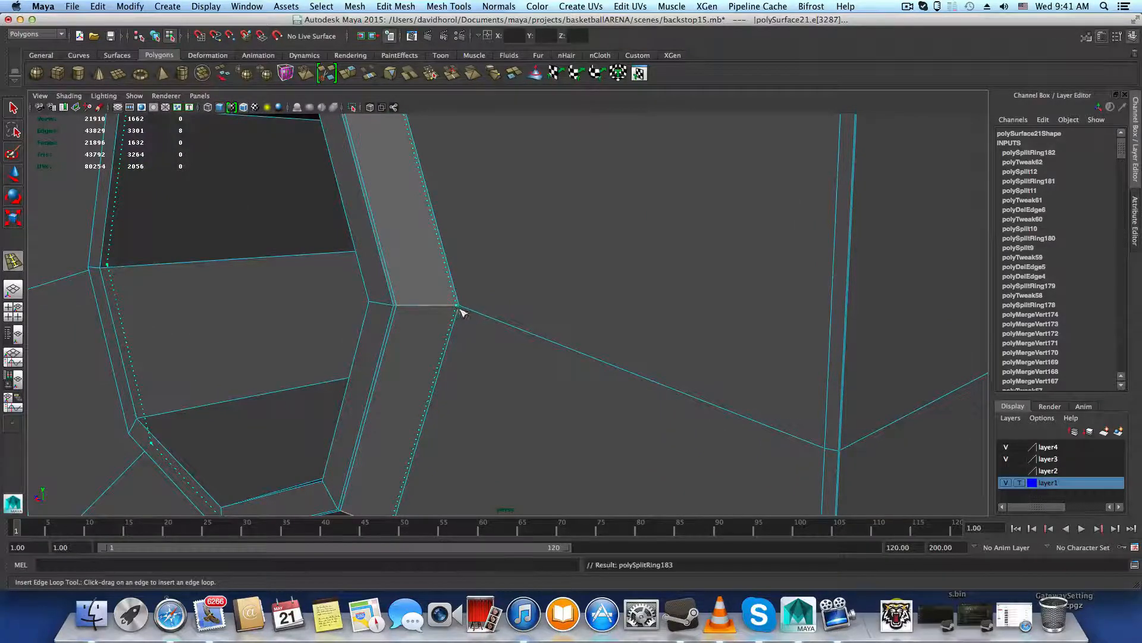
pyautogui.moveTo(462, 312); pyautogui.dragTo(469, 312)
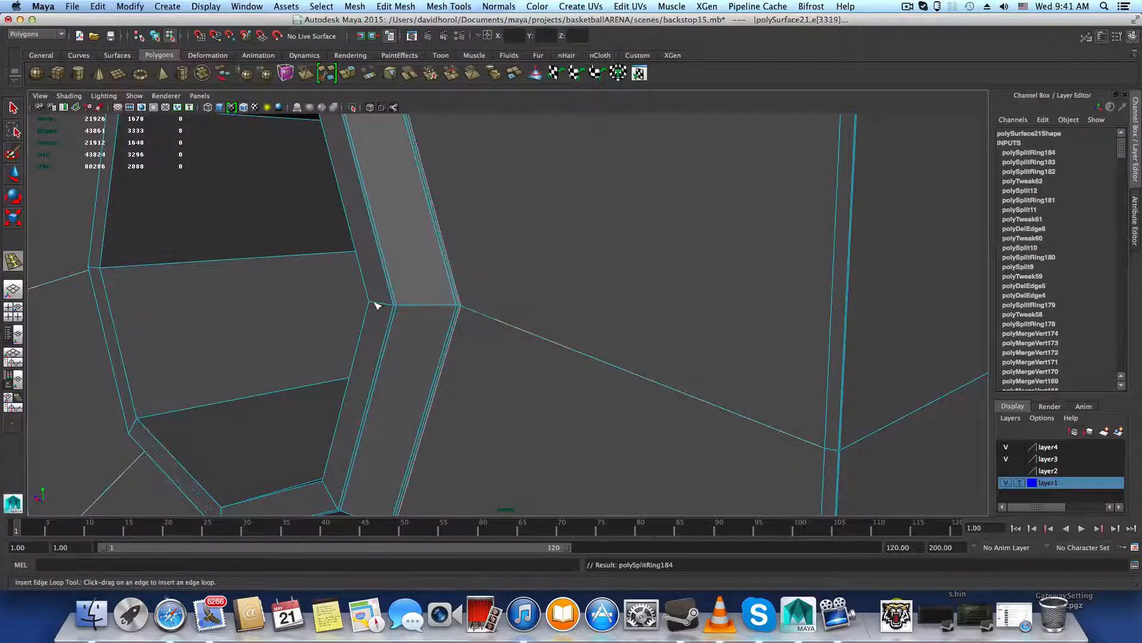
# Add tight edge loops around the inner opening of the hole rim and display the mesh in smooth preview
pyautogui.moveTo(374, 305); pyautogui.dragTo(373, 306)
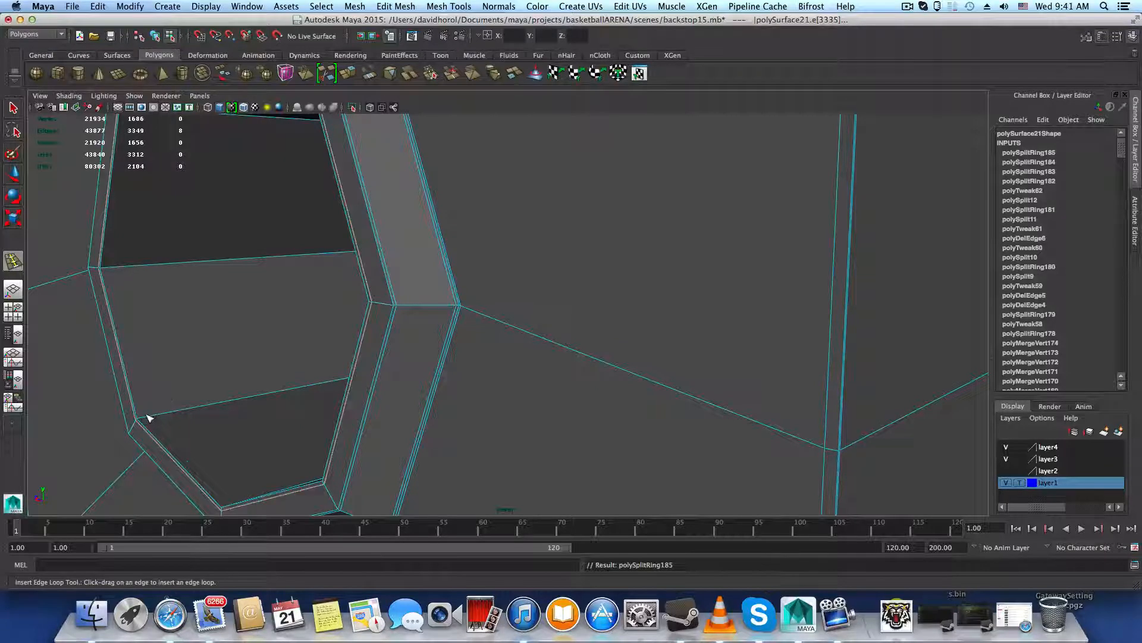
pyautogui.moveTo(141, 422); pyautogui.dragTo(151, 420)
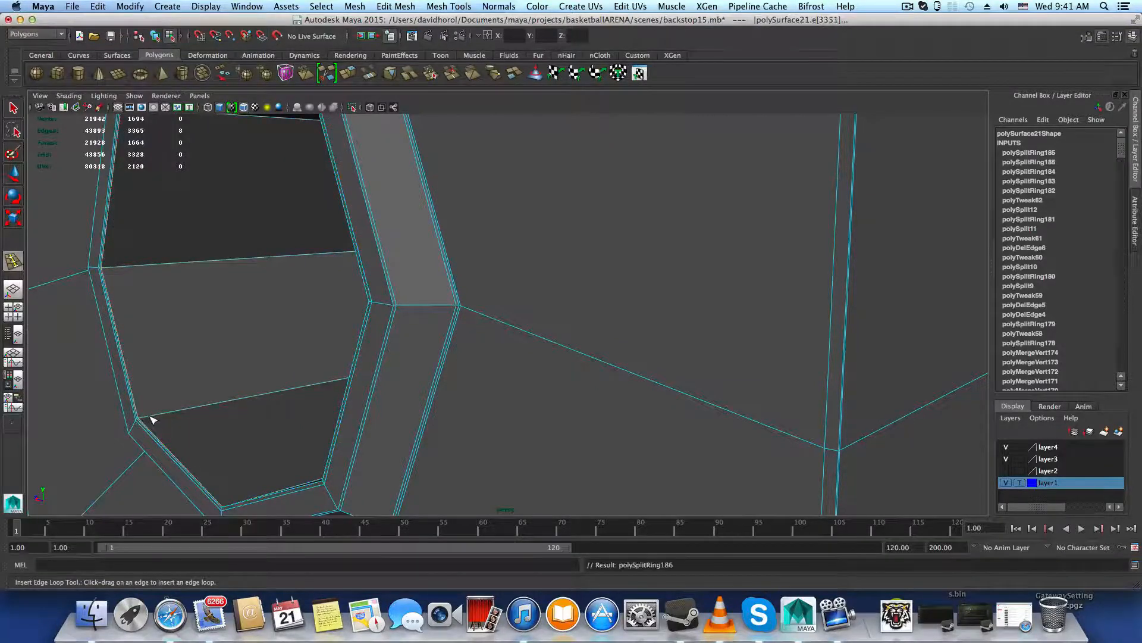
pyautogui.press('F8')
pyautogui.scroll(-5, 112, 194)
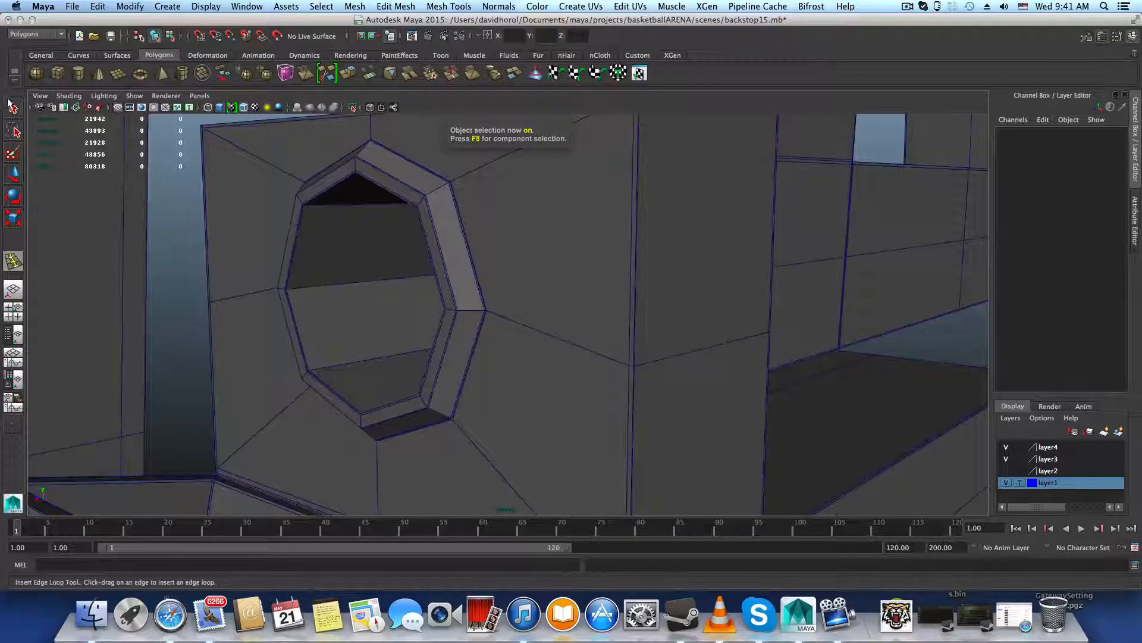
pyautogui.click(491, 313)
pyautogui.press('3')
# Examine the vertical support posts and their hinge joints between the base and the curved arm
pyautogui.keyDown('alt'); pyautogui.moveTo(494, 323); pyautogui.dragTo(464, 326); pyautogui.keyUp('alt')
pyautogui.keyDown('alt'); pyautogui.moveTo(556, 316); pyautogui.dragTo(416, 318, button='right'); pyautogui.keyUp('alt')
pyautogui.keyDown('alt'); pyautogui.moveTo(624, 313); pyautogui.dragTo(416, 327, button='right'); pyautogui.keyUp('alt')
pyautogui.keyDown('alt'); pyautogui.moveTo(467, 276); pyautogui.dragTo(487, 423, button='middle'); pyautogui.keyUp('alt')
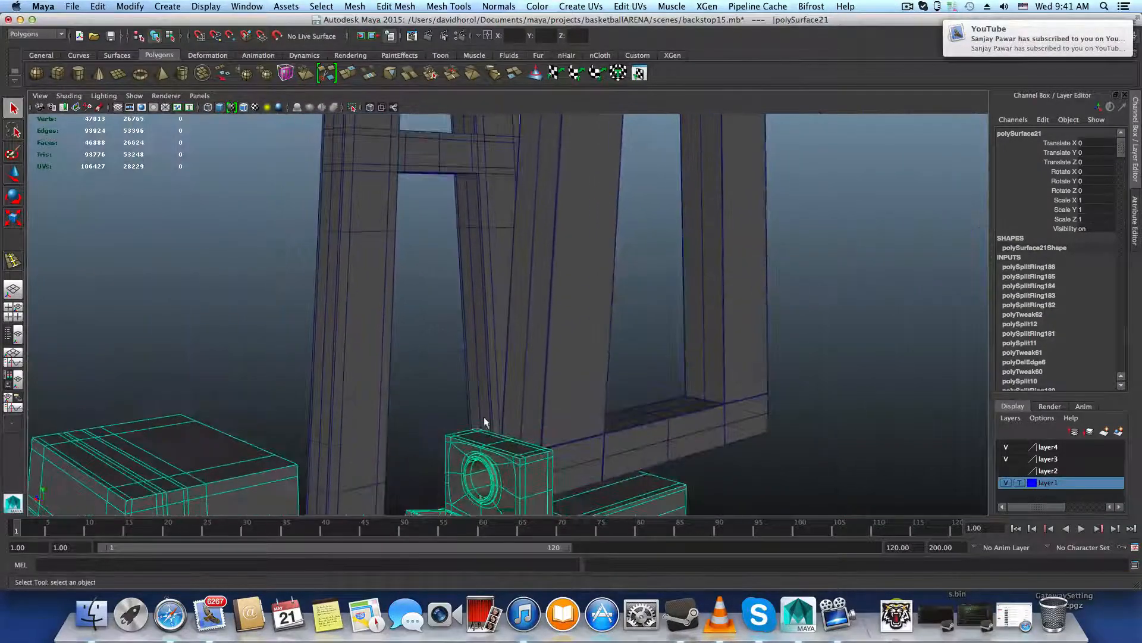
pyautogui.keyDown('alt'); pyautogui.moveTo(446, 300); pyautogui.dragTo(483, 451, button='middle'); pyautogui.keyUp('alt')
pyautogui.keyDown('alt'); pyautogui.moveTo(483, 451); pyautogui.dragTo(648, 215); pyautogui.keyUp('alt')
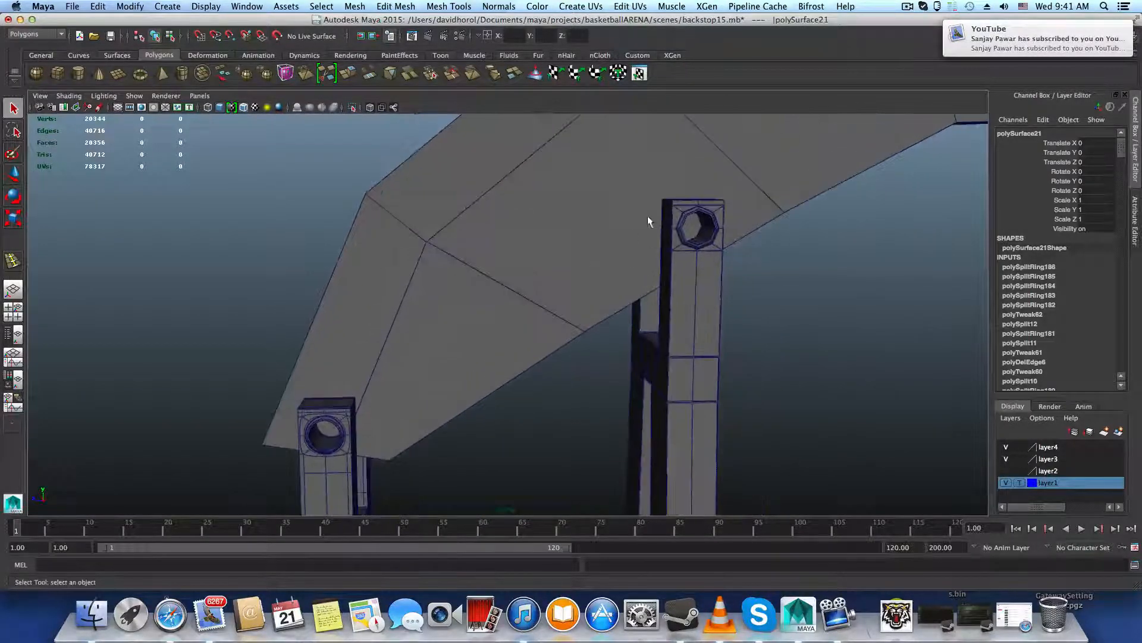
pyautogui.keyDown('alt'); pyautogui.moveTo(324, 402); pyautogui.dragTo(458, 238); pyautogui.keyUp('alt')
pyautogui.keyDown('alt'); pyautogui.moveTo(458, 233); pyautogui.dragTo(456, 143, button='middle'); pyautogui.keyUp('alt')
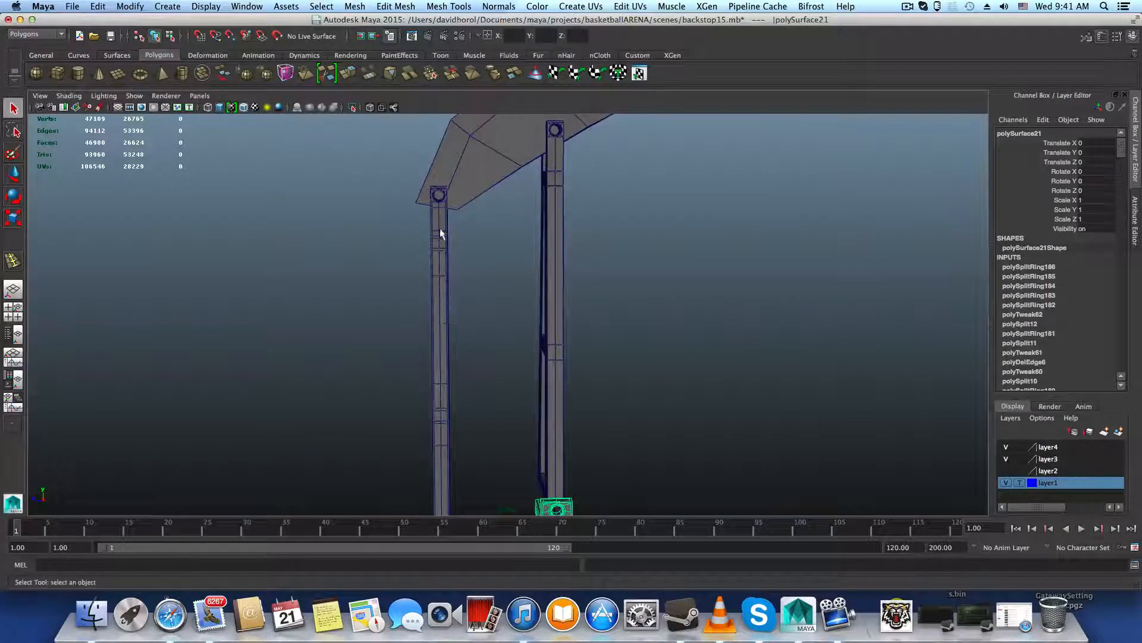
pyautogui.keyDown('alt'); pyautogui.moveTo(463, 403); pyautogui.dragTo(474, 291, button='middle'); pyautogui.keyUp('alt')
pyautogui.keyDown('alt'); pyautogui.moveTo(459, 327); pyautogui.dragTo(461, 282); pyautogui.keyUp('alt')
pyautogui.keyDown('alt'); pyautogui.moveTo(457, 236); pyautogui.dragTo(448, 429, button='middle'); pyautogui.keyUp('alt')
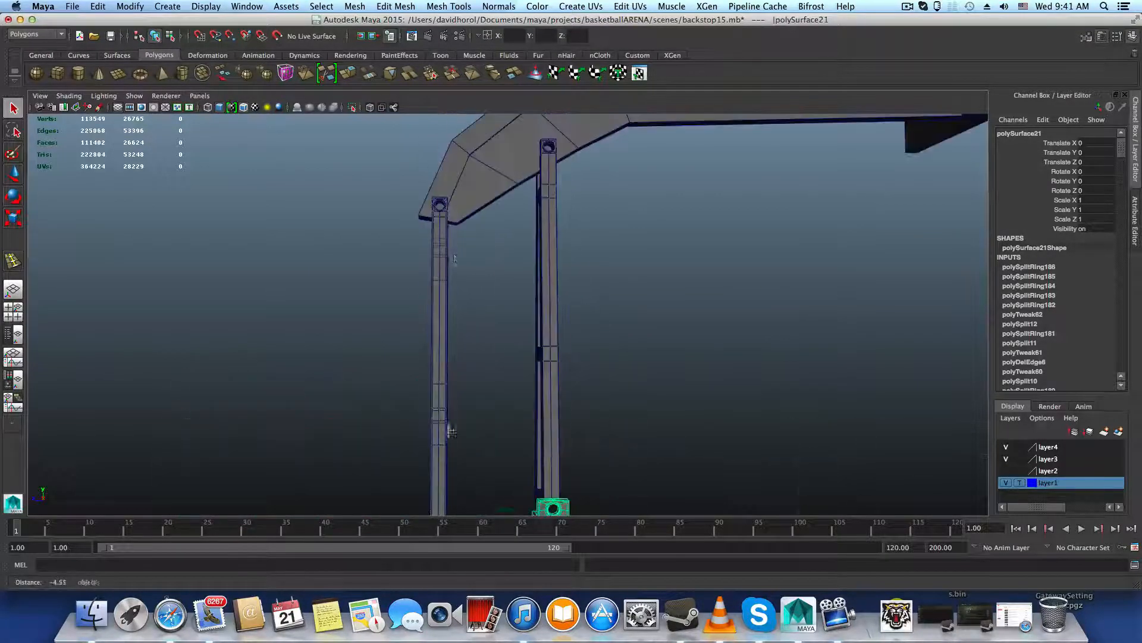
# Inspect the curved arm from its post joints along to the backboard and hoop
pyautogui.keyDown('alt'); pyautogui.moveTo(456, 261); pyautogui.dragTo(420, 238); pyautogui.keyUp('alt')
pyautogui.keyDown('alt'); pyautogui.moveTo(476, 286); pyautogui.dragTo(630, 306, button='right'); pyautogui.keyUp('alt')
pyautogui.keyDown('alt'); pyautogui.moveTo(438, 324); pyautogui.dragTo(481, 347, button='middle'); pyautogui.keyUp('alt')
pyautogui.keyDown('alt'); pyautogui.moveTo(489, 304); pyautogui.dragTo(372, 337, button='middle'); pyautogui.keyUp('alt')
pyautogui.keyDown('alt'); pyautogui.moveTo(380, 337); pyautogui.dragTo(493, 340, button='right'); pyautogui.keyUp('alt')
pyautogui.keyDown('alt'); pyautogui.moveTo(433, 302); pyautogui.dragTo(445, 349, button='middle'); pyautogui.keyUp('alt')
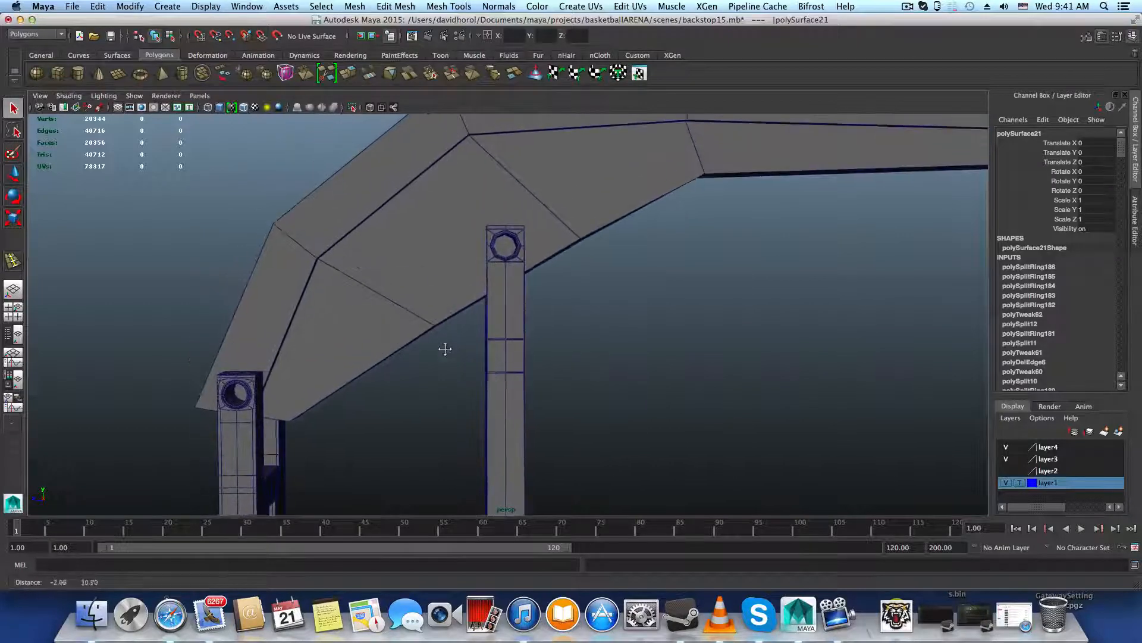
pyautogui.scroll(-6, 434, 302)
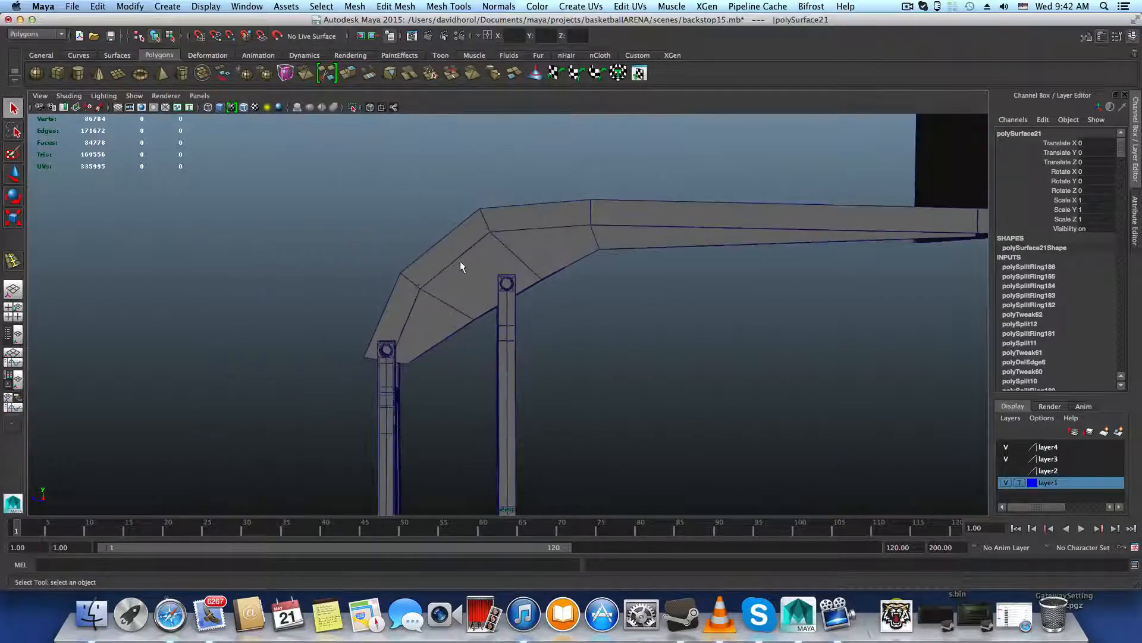
pyautogui.keyDown('alt'); pyautogui.moveTo(500, 316); pyautogui.dragTo(303, 347, button='right'); pyautogui.keyUp('alt')
pyautogui.keyDown('alt'); pyautogui.moveTo(556, 363); pyautogui.dragTo(250, 399, button='middle'); pyautogui.keyUp('alt')
pyautogui.keyDown('alt'); pyautogui.moveTo(536, 422); pyautogui.dragTo(786, 444, button='right'); pyautogui.keyUp('alt')
pyautogui.keyDown('alt'); pyautogui.moveTo(554, 384); pyautogui.dragTo(399, 401); pyautogui.keyUp('alt')
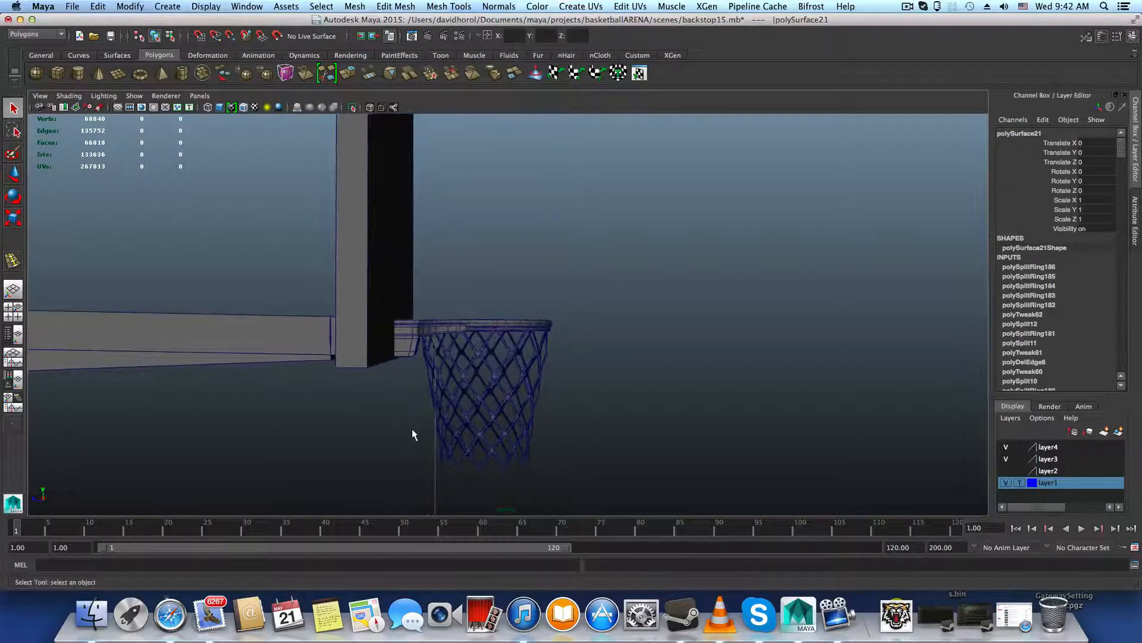
# Select the hoop rim, net, backboard and support arm together
pyautogui.moveTo(446, 470); pyautogui.dragTo(411, 366)
pyautogui.click(457, 501)
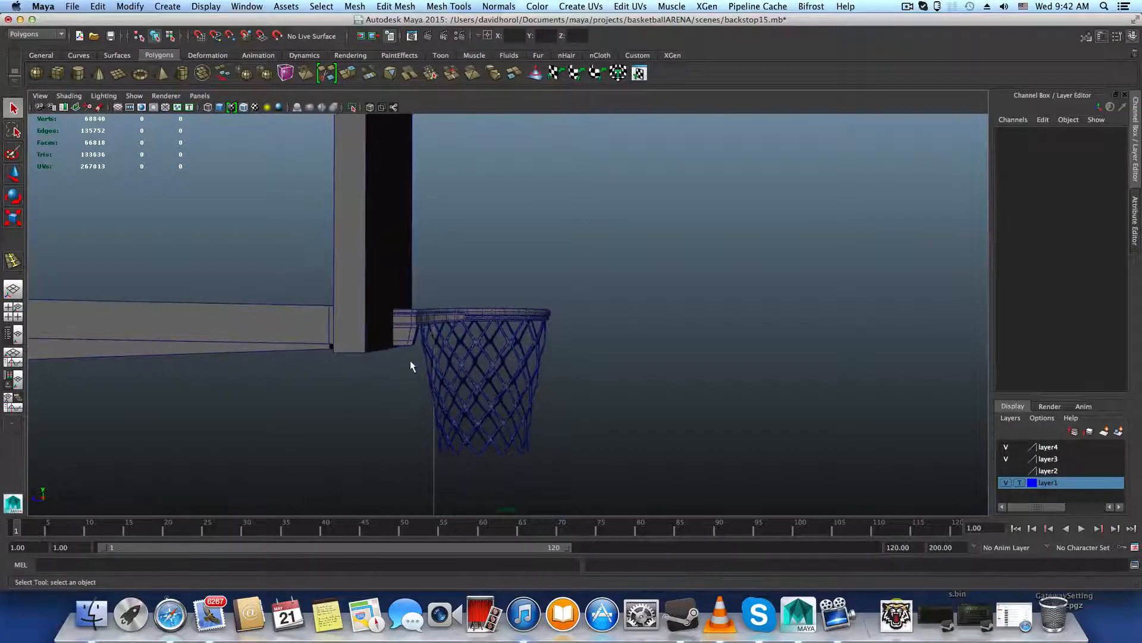
pyautogui.click(405, 317)
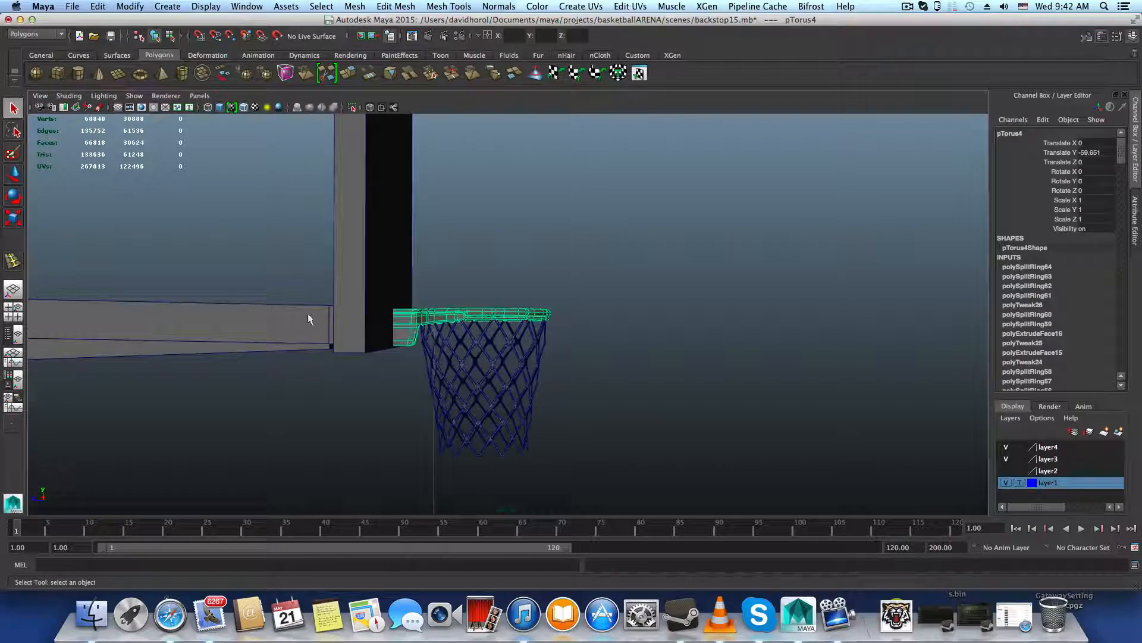
pyautogui.keyDown('alt'); pyautogui.moveTo(309, 318); pyautogui.dragTo(503, 330); pyautogui.keyUp('alt')
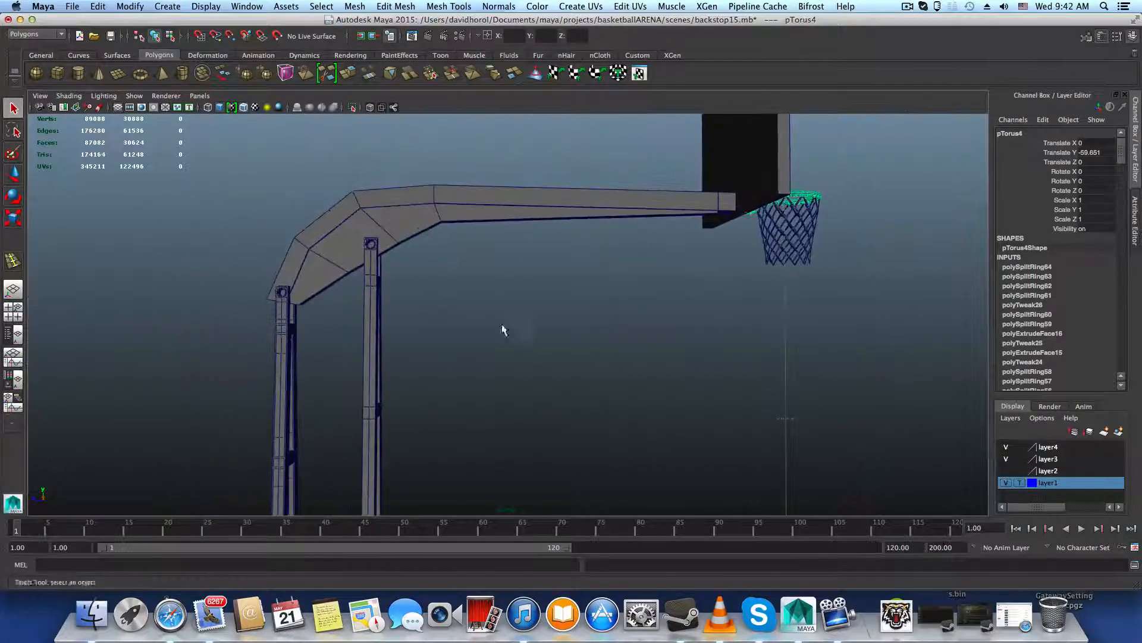
pyautogui.keyDown('alt'); pyautogui.moveTo(502, 330); pyautogui.dragTo(365, 400, button='middle'); pyautogui.keyUp('alt')
pyautogui.click(613, 283)
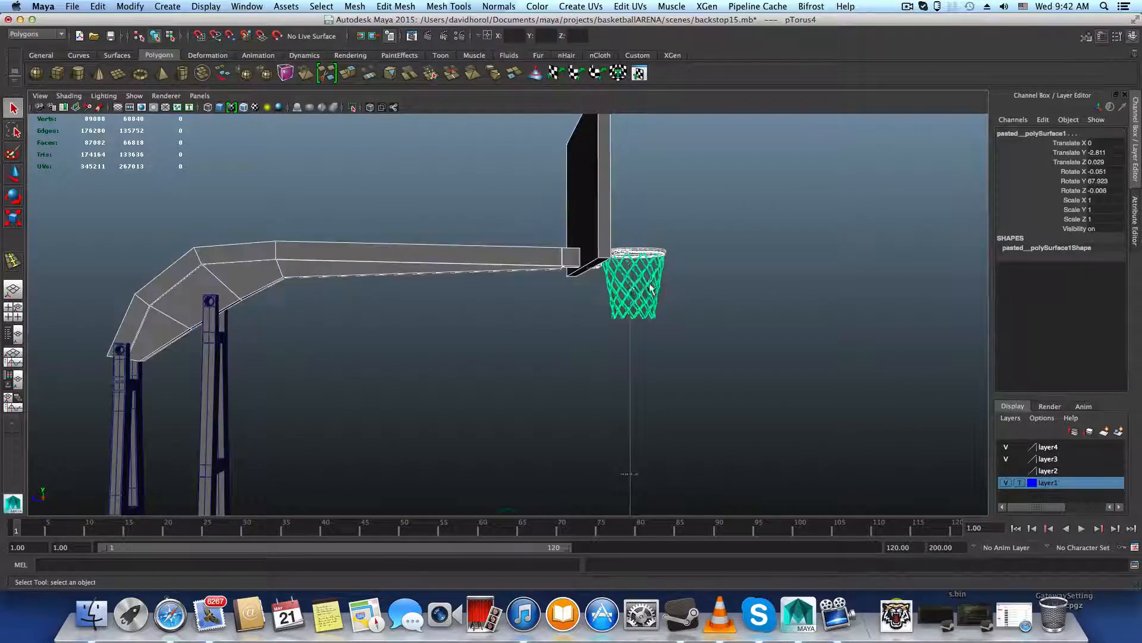
pyautogui.moveTo(601, 284)
pyautogui.keyDown('alt'); pyautogui.mouseDown()
pyautogui.moveTo(582, 289)
pyautogui.moveTo(597, 290)
pyautogui.mouseUp(); pyautogui.keyUp('alt')
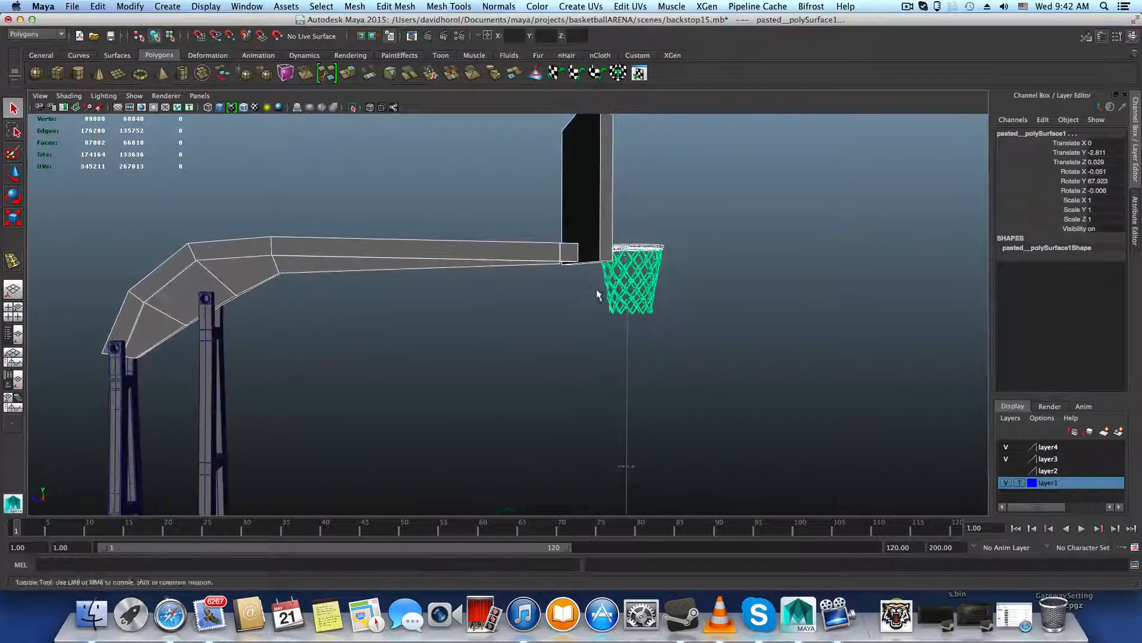
# In the side view, move the selected arm, backboard and hoop assembly vertically until the net's Translate Y is -3.094
pyautogui.click(15, 315)
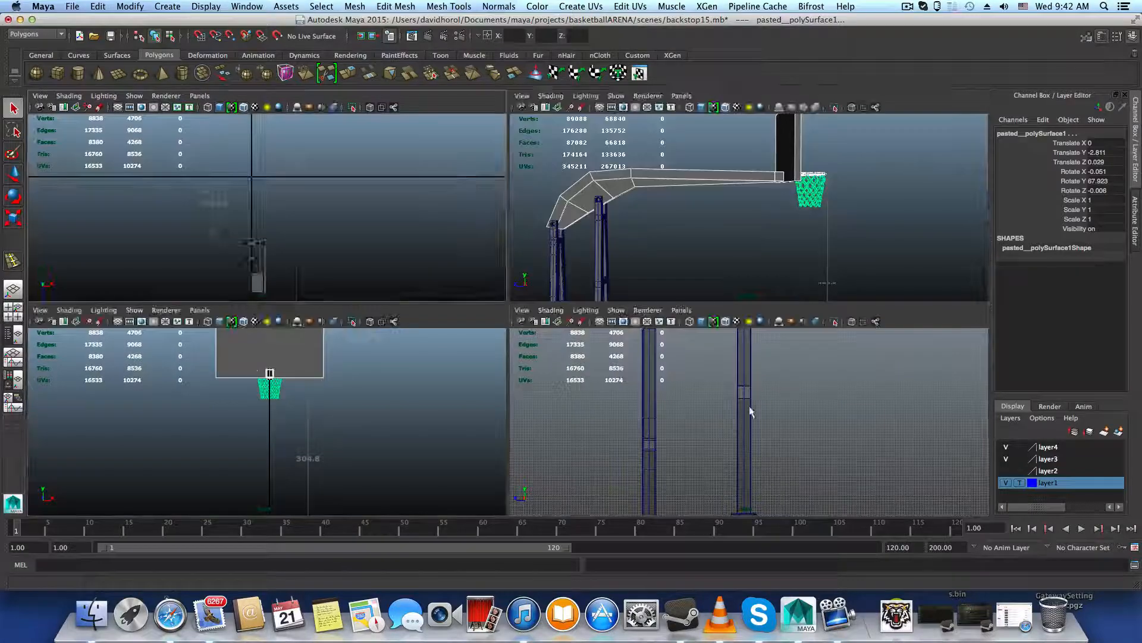
pyautogui.press('space')
pyautogui.scroll(-8, 709, 391)
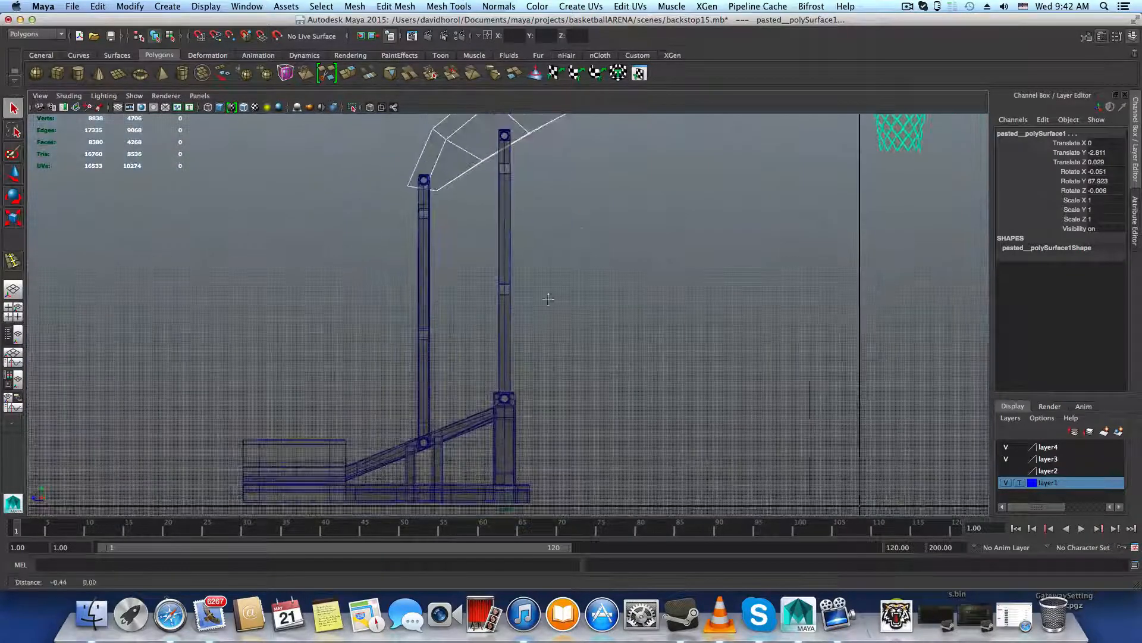
pyautogui.keyDown('alt'); pyautogui.moveTo(548, 298); pyautogui.dragTo(500, 263, button='middle'); pyautogui.keyUp('alt')
pyautogui.keyDown('alt'); pyautogui.moveTo(500, 262); pyautogui.dragTo(589, 299, button='right'); pyautogui.keyUp('alt')
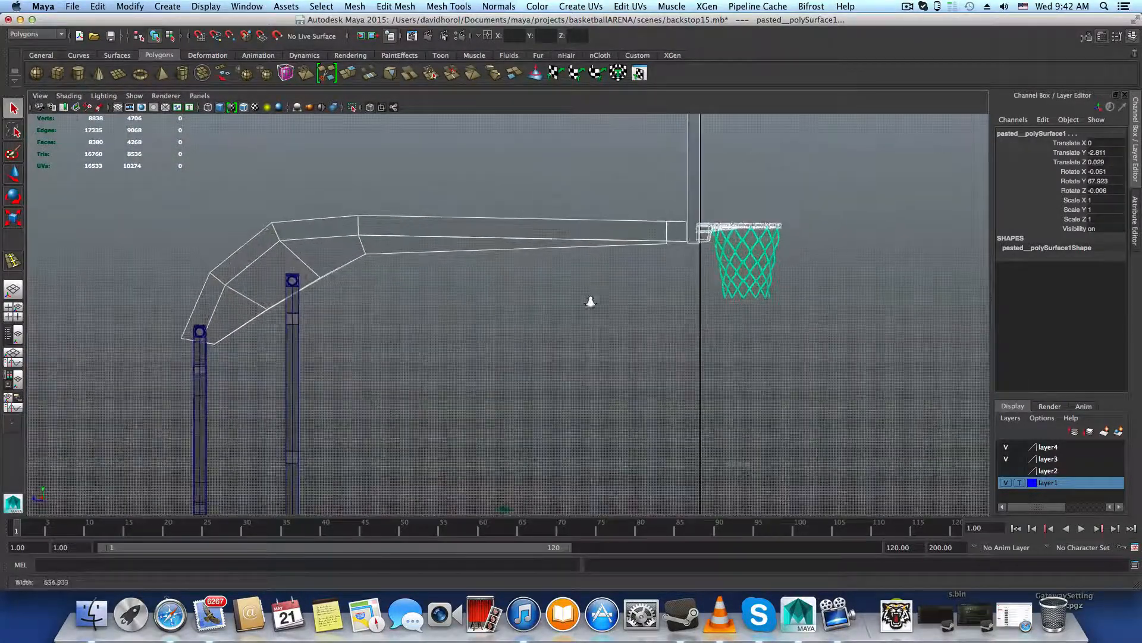
pyautogui.press('w')
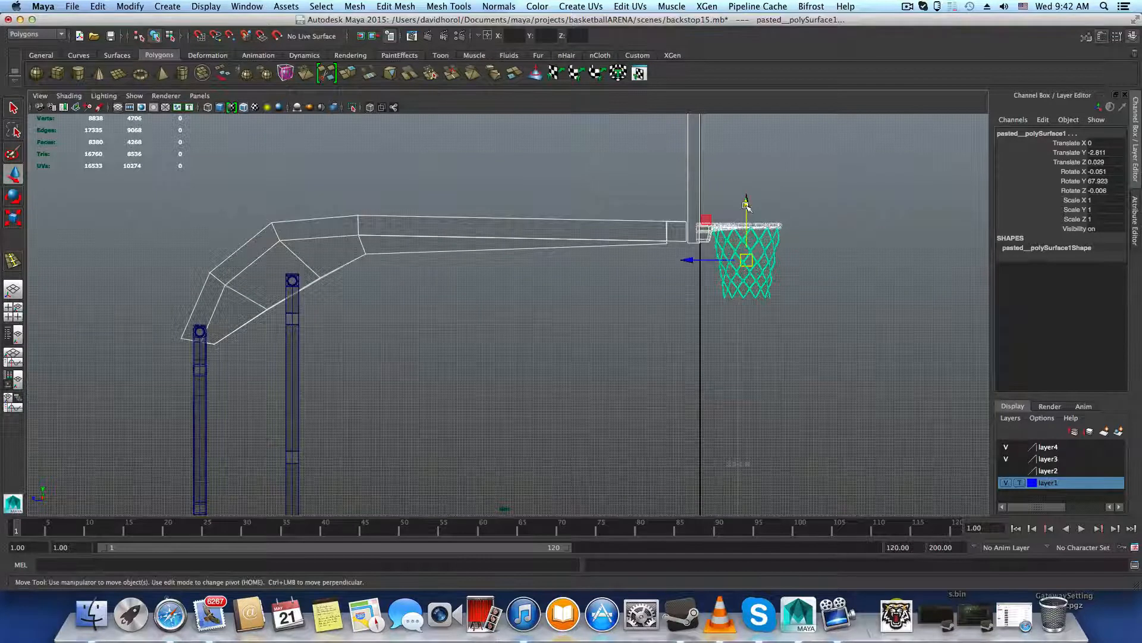
pyautogui.moveTo(746, 205); pyautogui.dragTo(702, 217)
pyautogui.keyDown('alt'); pyautogui.moveTo(702, 218); pyautogui.dragTo(701, 217, button='middle'); pyautogui.keyUp('alt')
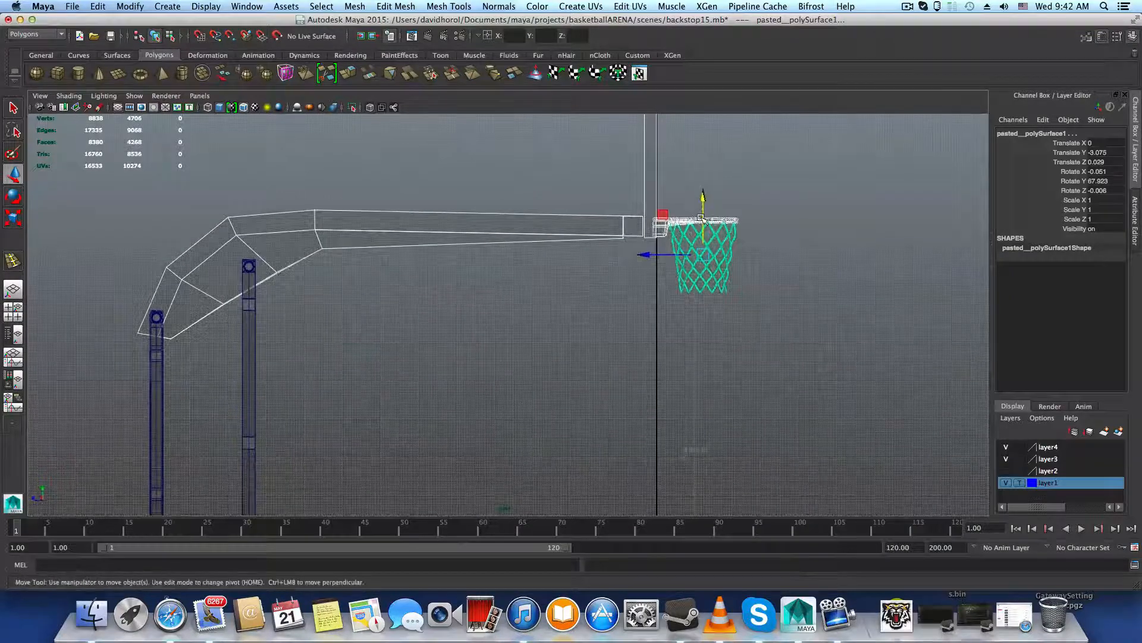
pyautogui.moveTo(703, 192); pyautogui.dragTo(701, 158)
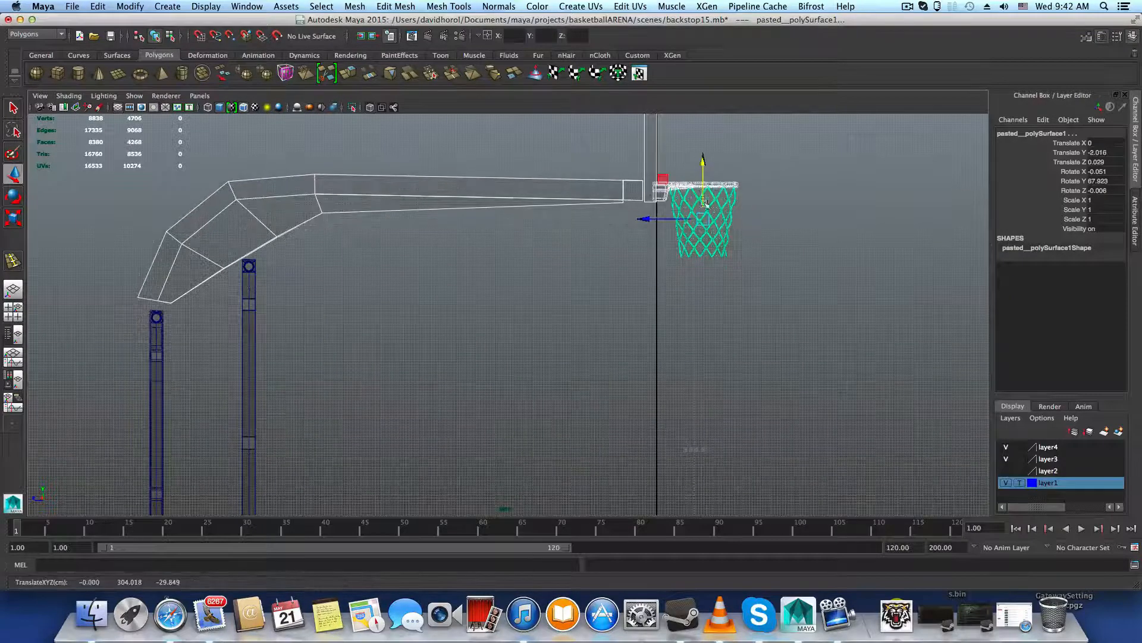
pyautogui.keyDown('alt'); pyautogui.moveTo(783, 295); pyautogui.dragTo(690, 257, button='right'); pyautogui.keyUp('alt')
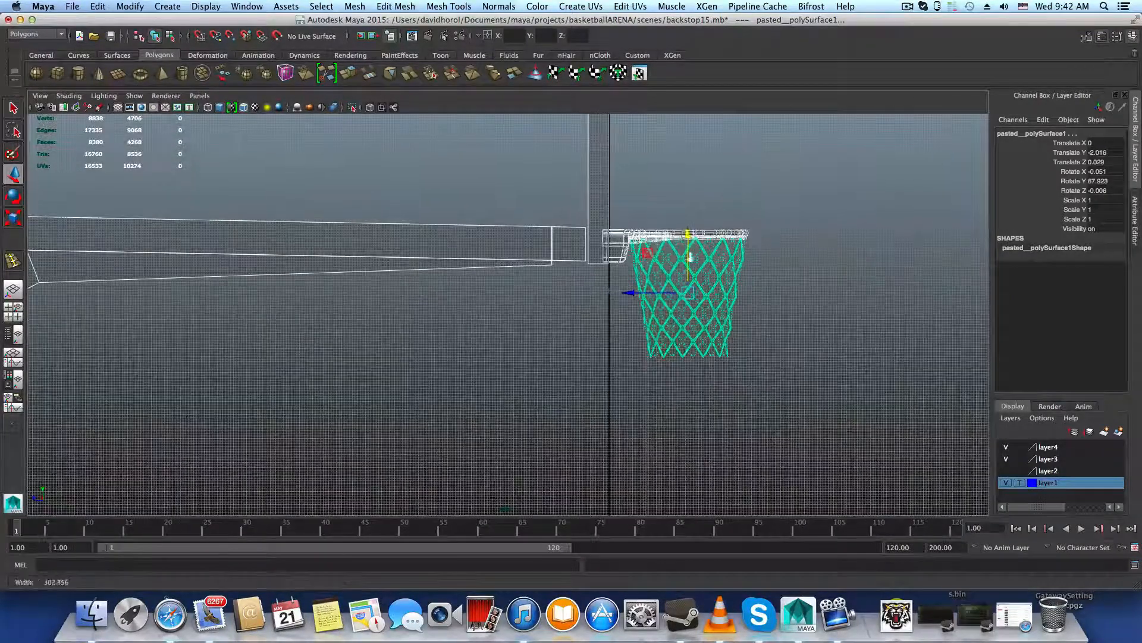
pyautogui.moveTo(686, 234); pyautogui.dragTo(680, 296)
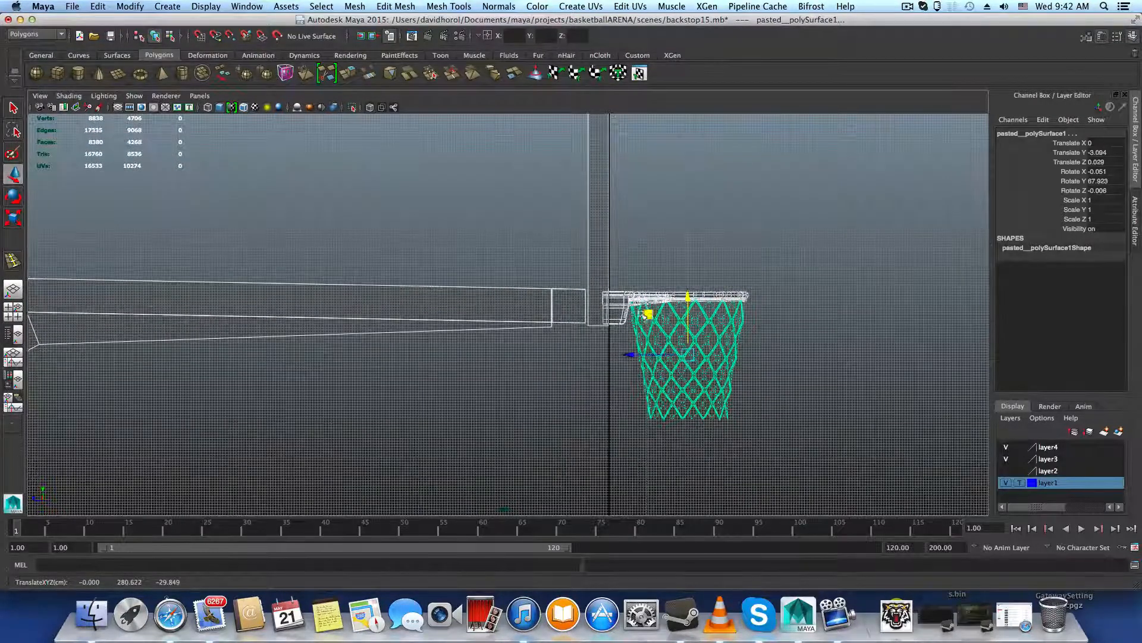
# Check the support posts and their joints against the repositioned arm in the side view
pyautogui.scroll(-2, 629, 353)
pyautogui.keyDown('alt'); pyautogui.moveTo(515, 375); pyautogui.dragTo(700, 330, button='middle'); pyautogui.keyUp('alt')
pyautogui.keyDown('alt'); pyautogui.moveTo(589, 362); pyautogui.dragTo(609, 348, button='middle'); pyautogui.keyUp('alt')
pyautogui.keyDown('alt'); pyautogui.moveTo(703, 244); pyautogui.dragTo(758, 166, button='middle'); pyautogui.keyUp('alt')
pyautogui.keyDown('alt'); pyautogui.moveTo(595, 313); pyautogui.dragTo(683, 173, button='middle'); pyautogui.keyUp('alt')
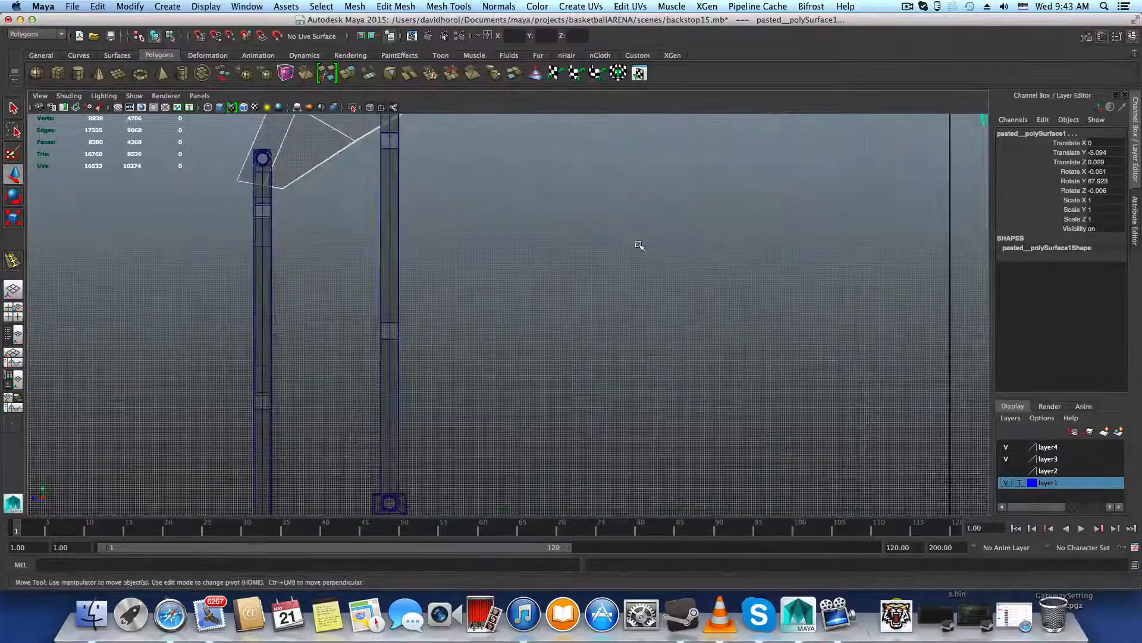
pyautogui.keyDown('alt'); pyautogui.moveTo(646, 304); pyautogui.dragTo(606, 255, button='right'); pyautogui.keyUp('alt')
pyautogui.keyDown('alt'); pyautogui.moveTo(575, 357); pyautogui.dragTo(602, 387, button='middle'); pyautogui.keyUp('alt')
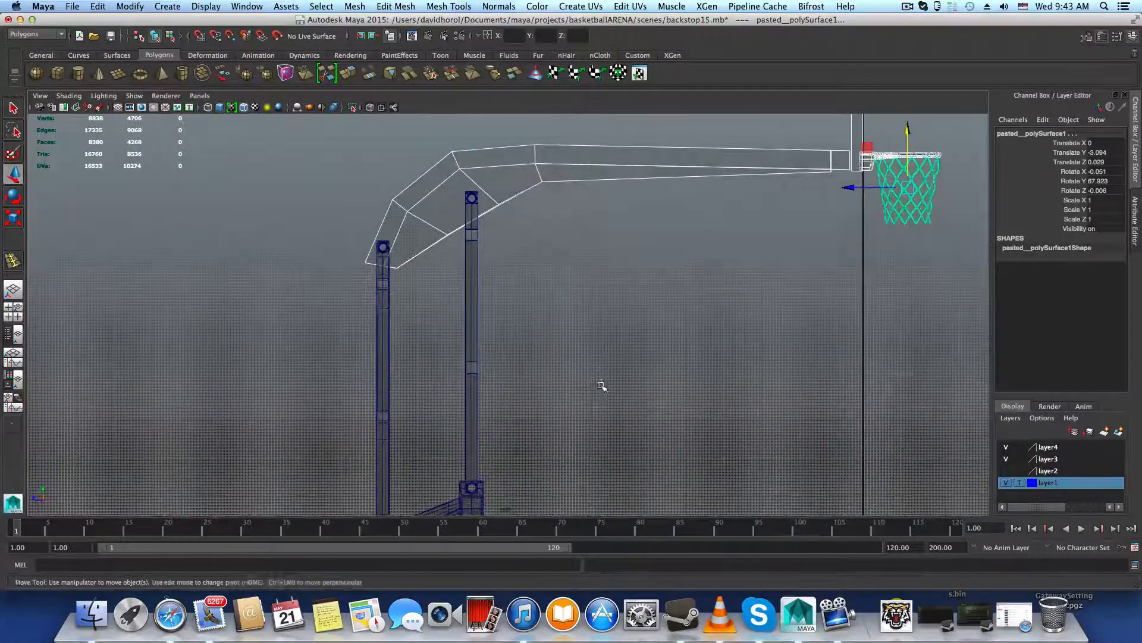
pyautogui.keyDown('alt'); pyautogui.moveTo(433, 352); pyautogui.dragTo(469, 334, button='middle'); pyautogui.keyUp('alt')
pyautogui.keyDown('alt'); pyautogui.moveTo(500, 361); pyautogui.dragTo(771, 420, button='right'); pyautogui.keyUp('alt')
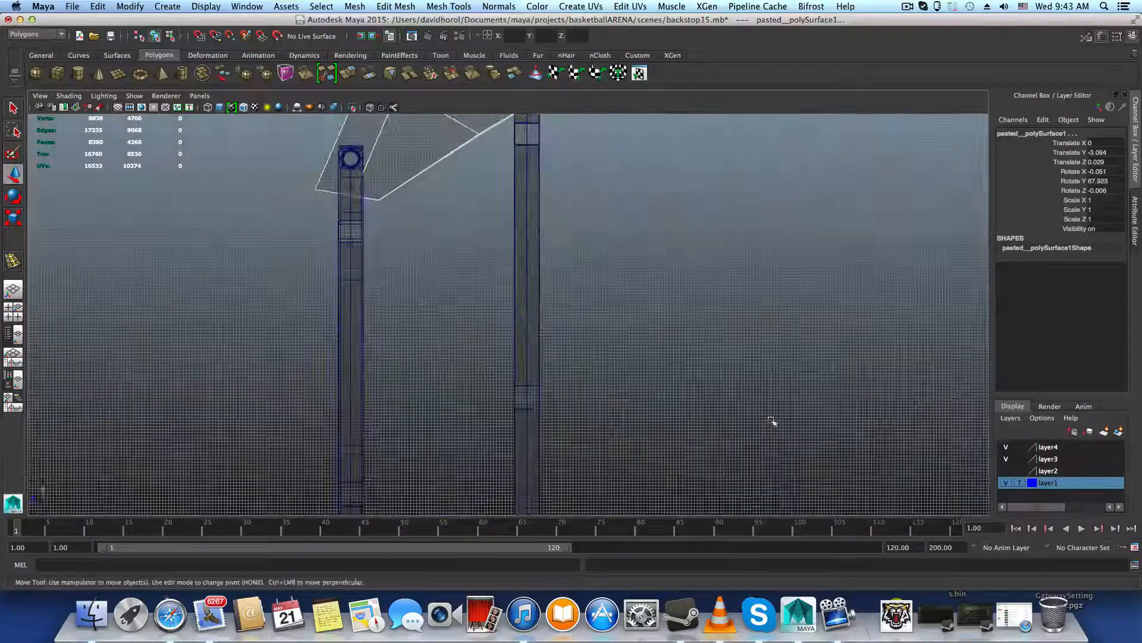
# Examine the repositioned support arm and its fit against both posts in the perspective view
pyautogui.keyDown('alt'); pyautogui.moveTo(406, 308); pyautogui.dragTo(177, 354, button='middle'); pyautogui.keyUp('alt')
pyautogui.press('space')
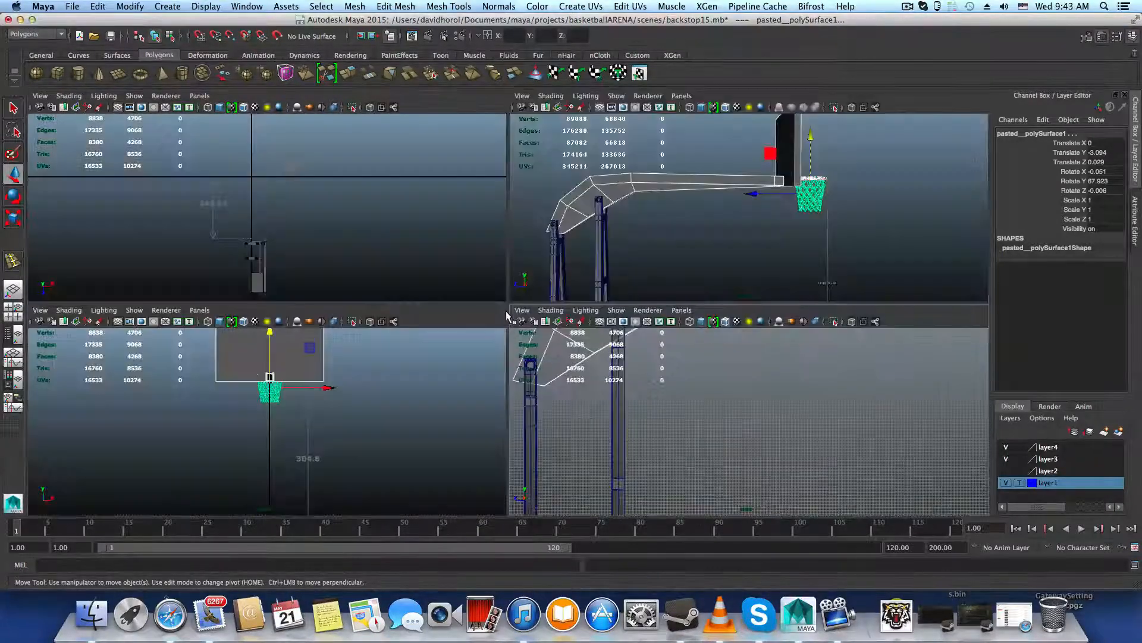
pyautogui.press('space')
pyautogui.keyDown('alt'); pyautogui.moveTo(631, 236); pyautogui.dragTo(491, 226); pyautogui.keyUp('alt')
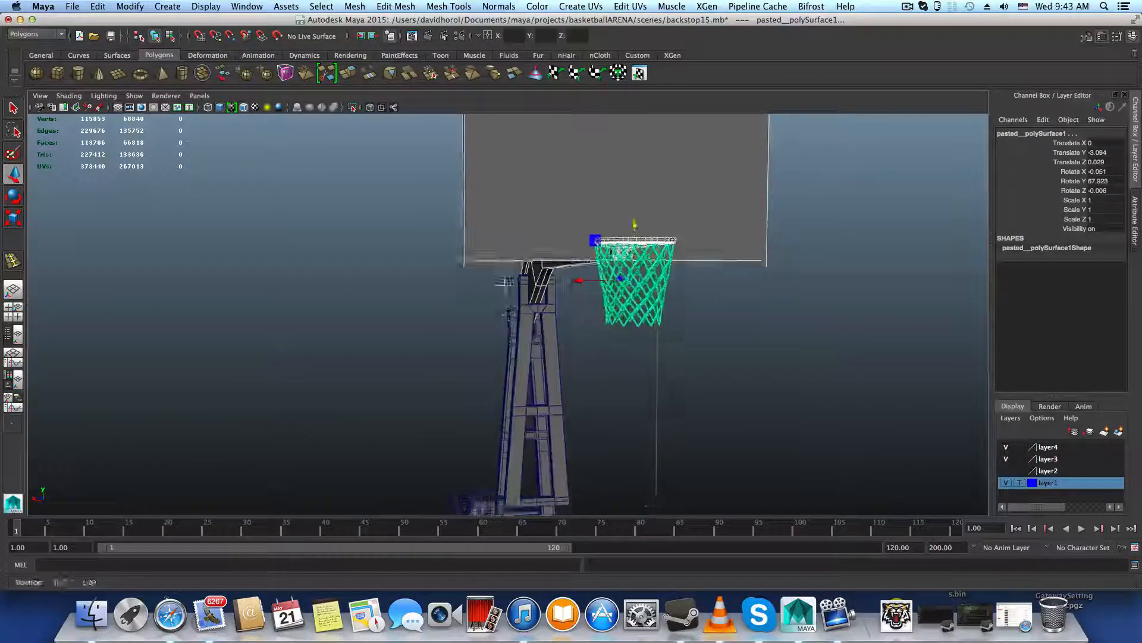
pyautogui.keyDown('alt'); pyautogui.moveTo(666, 345); pyautogui.dragTo(771, 357, button='right'); pyautogui.keyUp('alt')
pyautogui.keyDown('alt'); pyautogui.moveTo(615, 306); pyautogui.dragTo(528, 426, button='middle'); pyautogui.keyUp('alt')
pyautogui.keyDown('alt'); pyautogui.moveTo(528, 426); pyautogui.dragTo(615, 421); pyautogui.keyUp('alt')
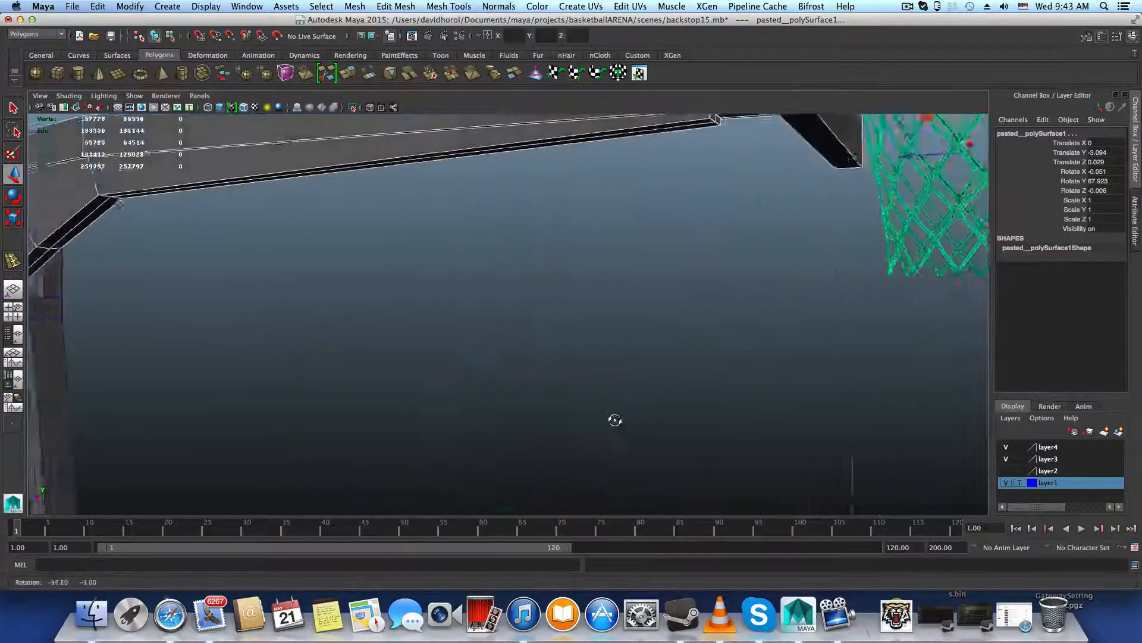
pyautogui.keyDown('alt'); pyautogui.moveTo(345, 375); pyautogui.dragTo(569, 354, button='middle'); pyautogui.keyUp('alt')
pyautogui.keyDown('alt'); pyautogui.moveTo(569, 355); pyautogui.dragTo(283, 403); pyautogui.keyUp('alt')
pyautogui.keyDown('alt'); pyautogui.moveTo(283, 402); pyautogui.dragTo(436, 344, button='middle'); pyautogui.keyUp('alt')
pyautogui.keyDown('alt'); pyautogui.moveTo(436, 343); pyautogui.dragTo(410, 336); pyautogui.keyUp('alt')
pyautogui.keyDown('alt'); pyautogui.moveTo(334, 270); pyautogui.dragTo(341, 274); pyautogui.keyUp('alt')
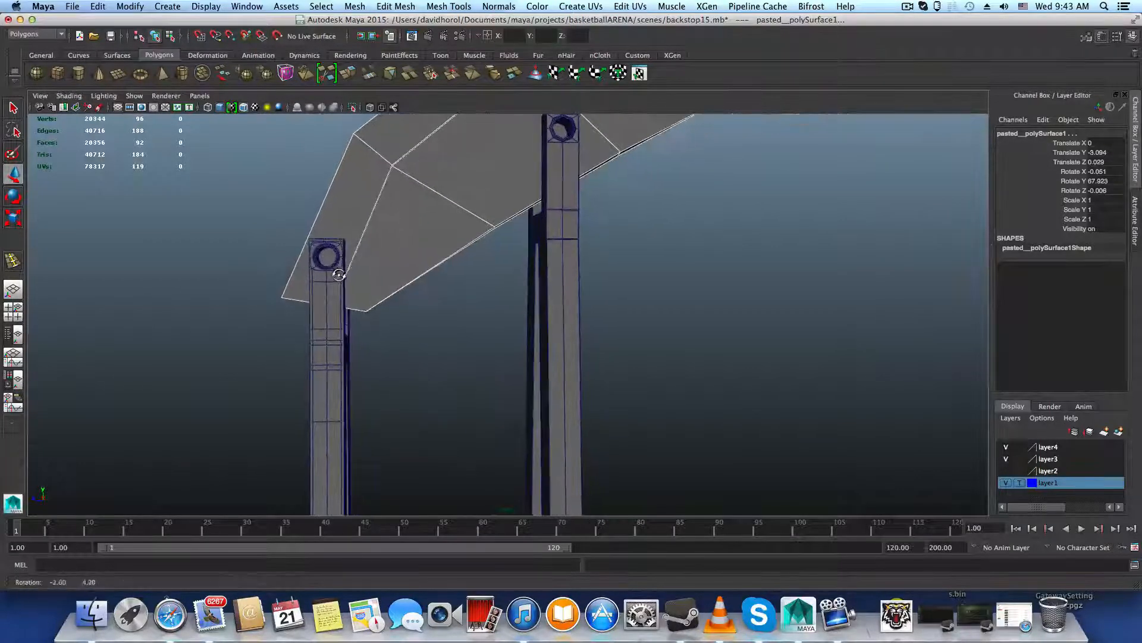
pyautogui.keyDown('alt'); pyautogui.moveTo(343, 256); pyautogui.dragTo(378, 325, button='middle'); pyautogui.keyUp('alt')
pyautogui.keyDown('alt'); pyautogui.moveTo(470, 285); pyautogui.dragTo(410, 264); pyautogui.keyUp('alt')
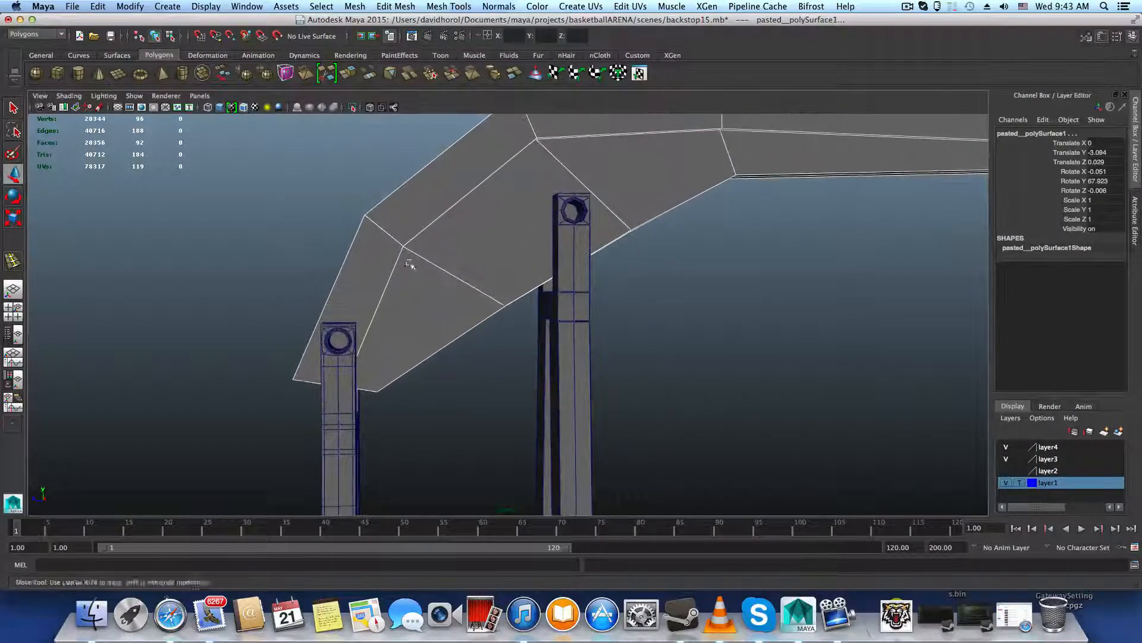
# Insert two edge loops across the curved support arm, one midway between its two lower bends and one close beside the upper of these bends
pyautogui.keyDown('alt'); pyautogui.moveTo(518, 236); pyautogui.dragTo(444, 271, button='middle'); pyautogui.keyUp('alt')
pyautogui.keyDown('alt'); pyautogui.moveTo(444, 270); pyautogui.dragTo(565, 312, button='right'); pyautogui.keyUp('alt')
pyautogui.keyDown('alt'); pyautogui.moveTo(565, 313); pyautogui.dragTo(521, 379, button='middle'); pyautogui.keyUp('alt')
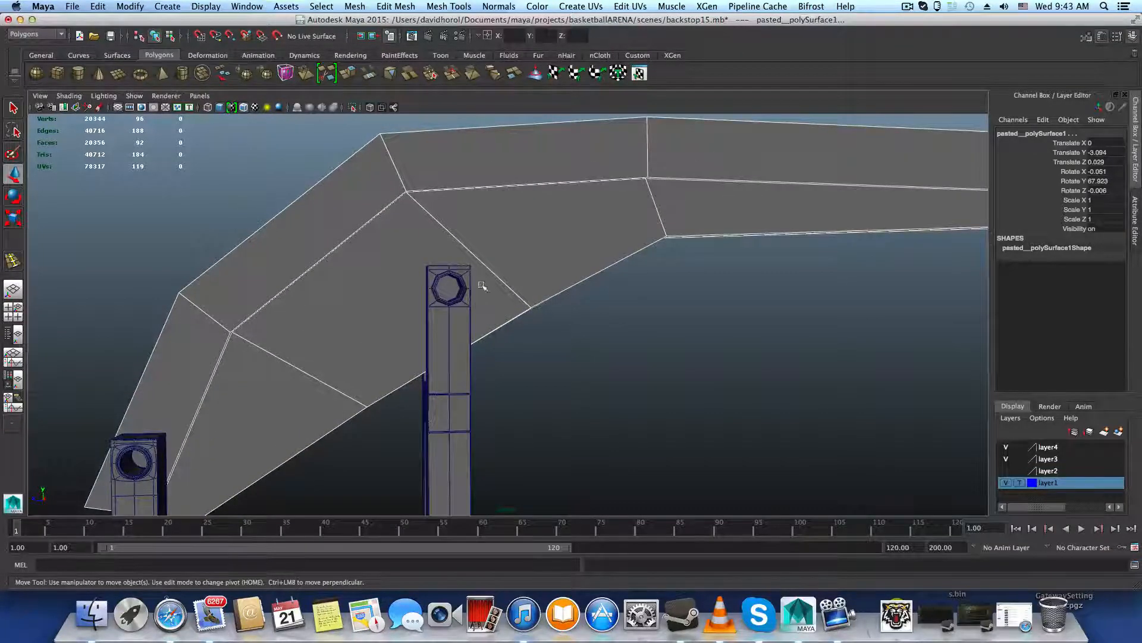
pyautogui.click(499, 303)
pyautogui.keyDown('shift'); pyautogui.moveTo(529, 285); pyautogui.dragTo(479, 303, button='right'); pyautogui.keyUp('shift')
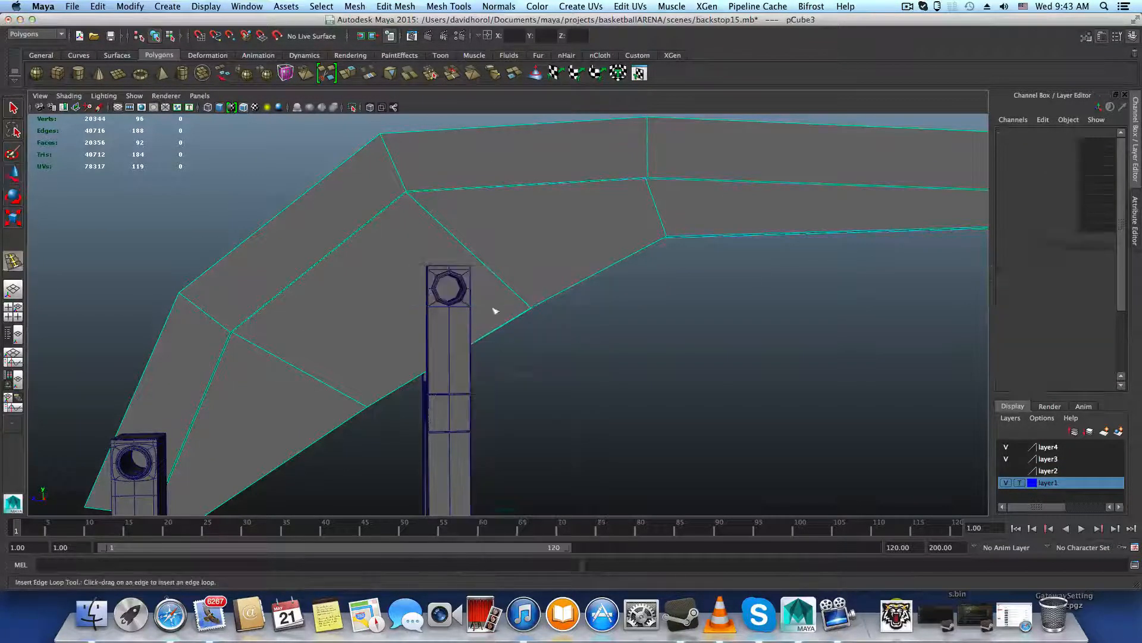
pyautogui.keyDown('alt'); pyautogui.moveTo(502, 327); pyautogui.dragTo(529, 327); pyautogui.keyUp('alt')
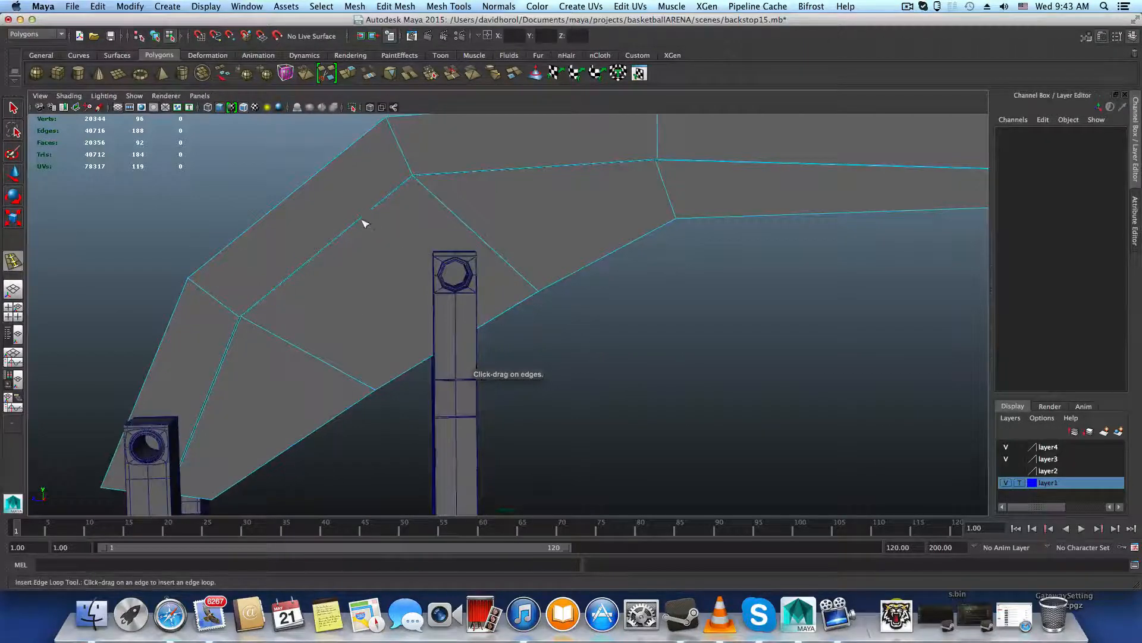
pyautogui.moveTo(361, 220); pyautogui.dragTo(357, 223)
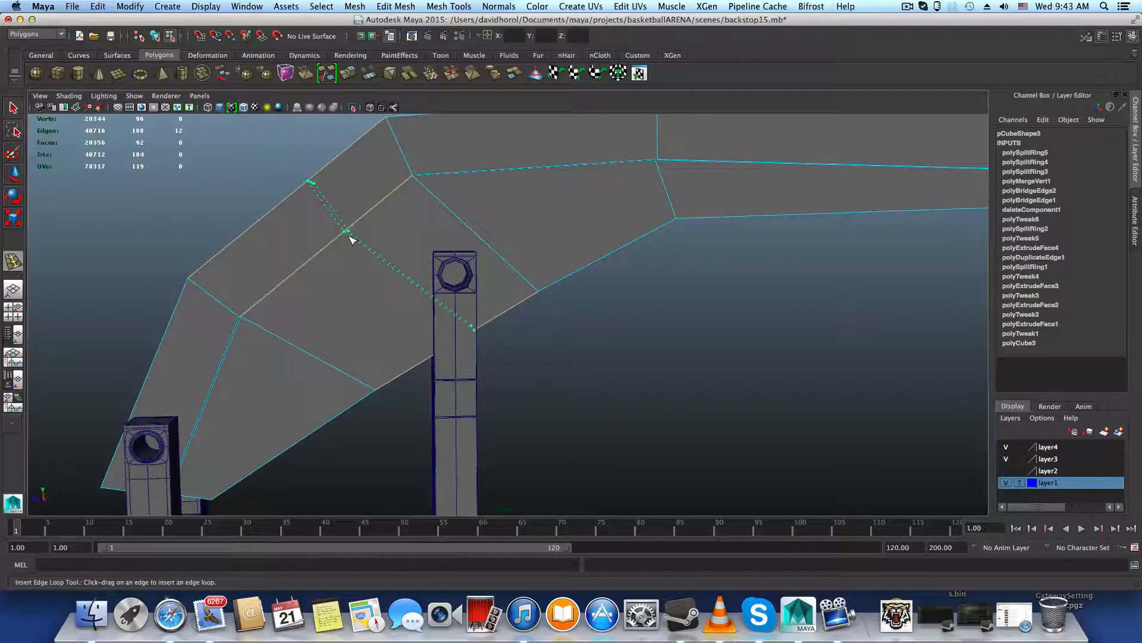
pyautogui.moveTo(351, 240); pyautogui.dragTo(352, 239)
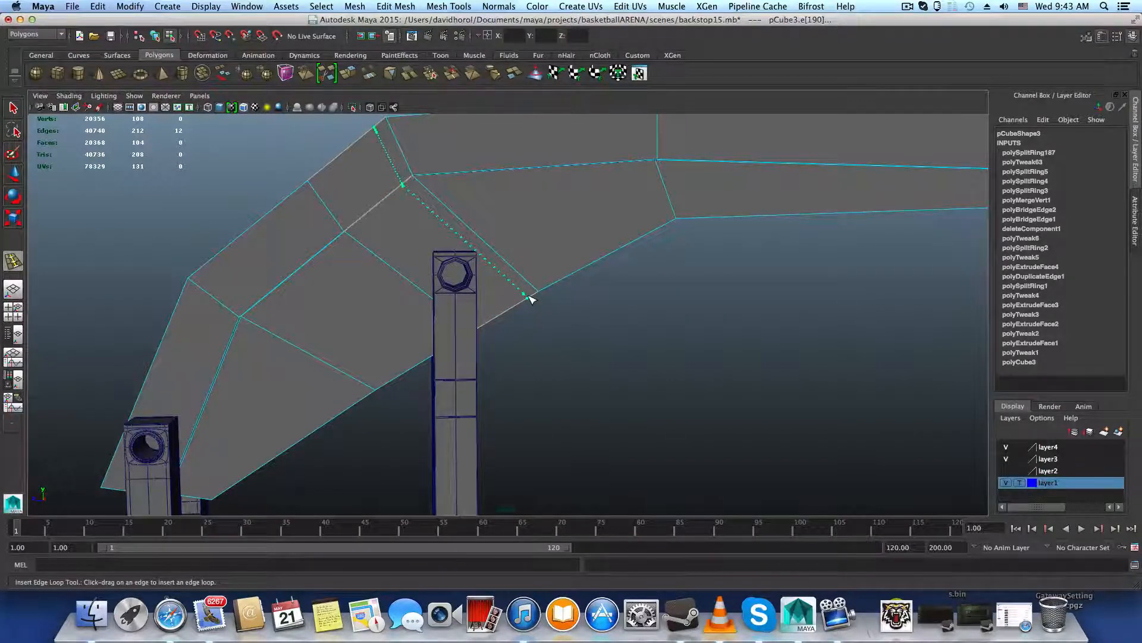
pyautogui.keyDown('alt'); pyautogui.moveTo(543, 293); pyautogui.dragTo(501, 293); pyautogui.keyUp('alt')
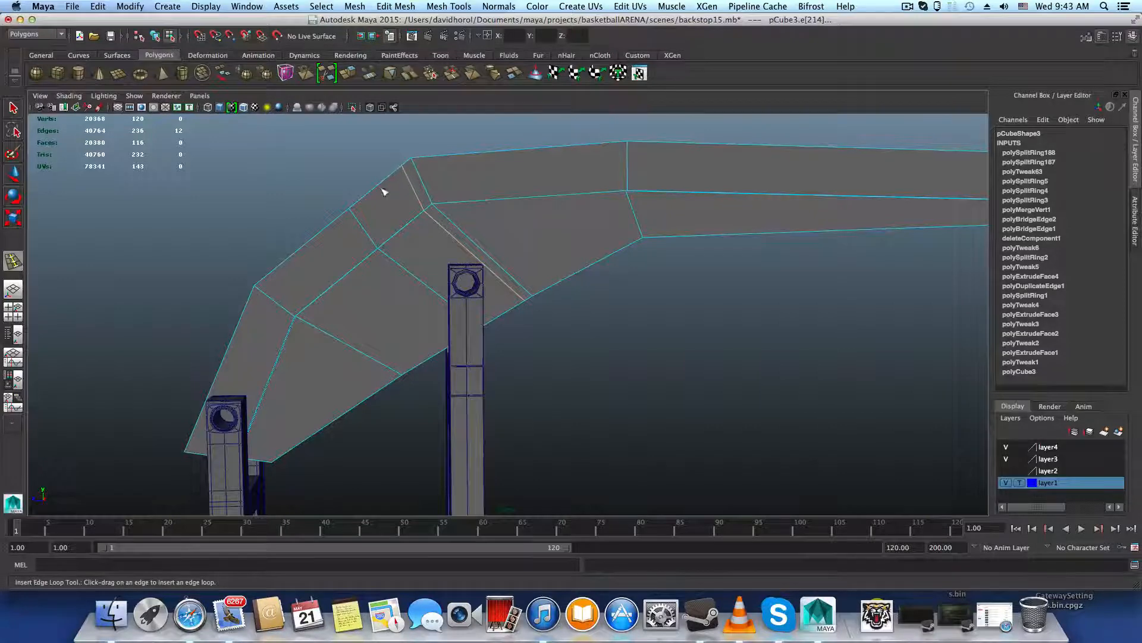
# Insert two pairs of closely spaced lengthwise edge loops on the arm's side, above and below the tall post's hinge hole
pyautogui.scroll(3, 415, 274)
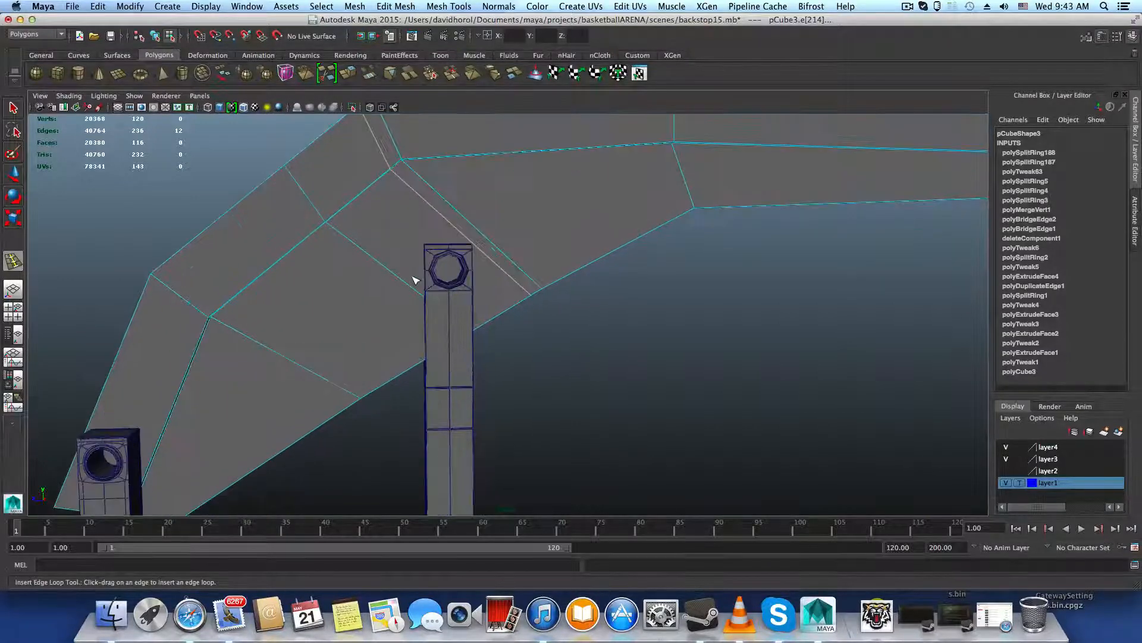
pyautogui.scroll(2, 515, 269)
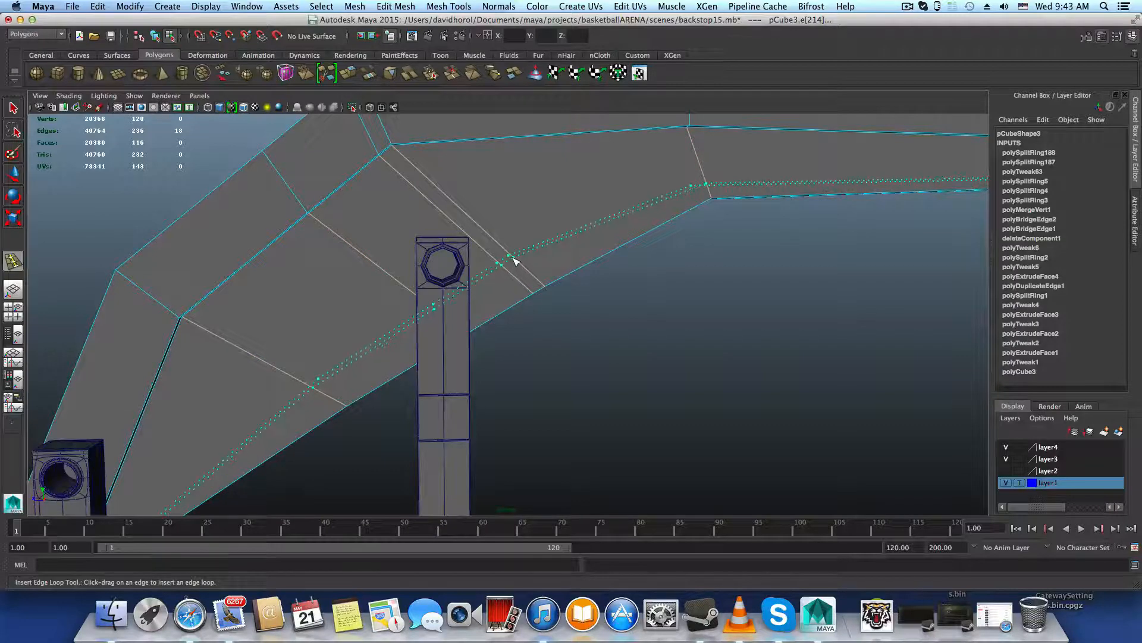
pyautogui.click(515, 262)
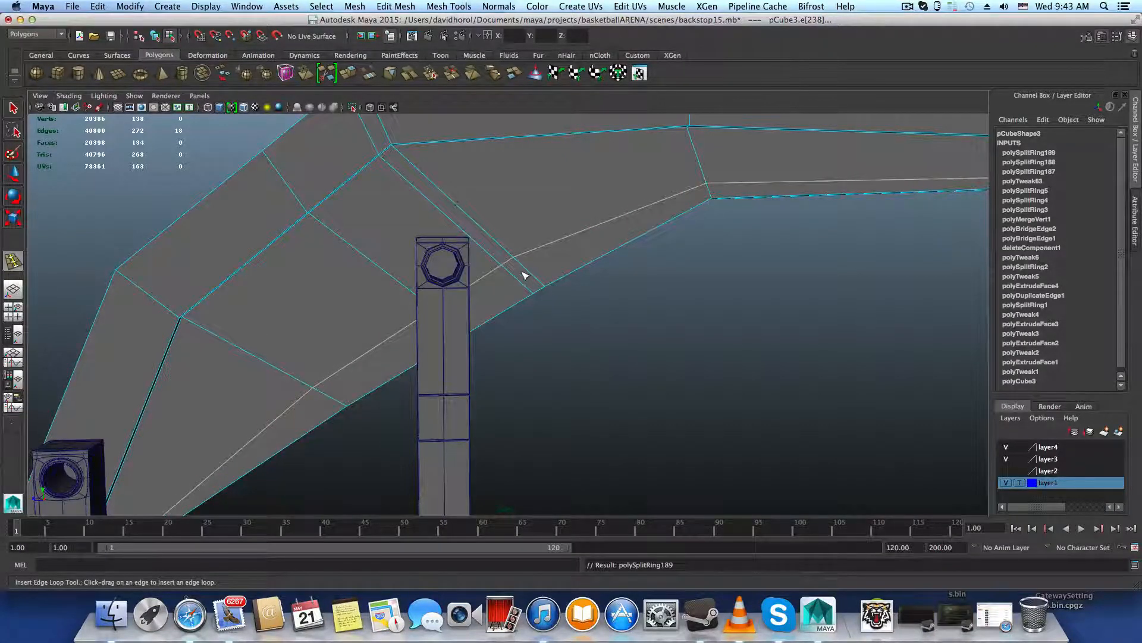
pyautogui.moveTo(519, 268); pyautogui.dragTo(516, 272)
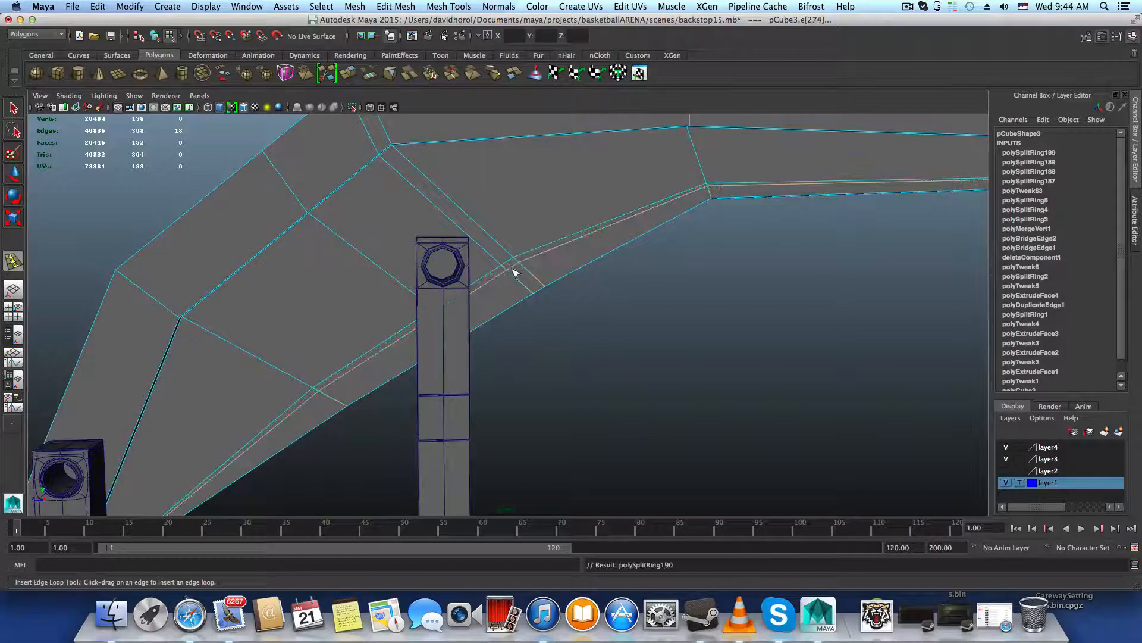
pyautogui.moveTo(455, 204); pyautogui.dragTo(453, 205)
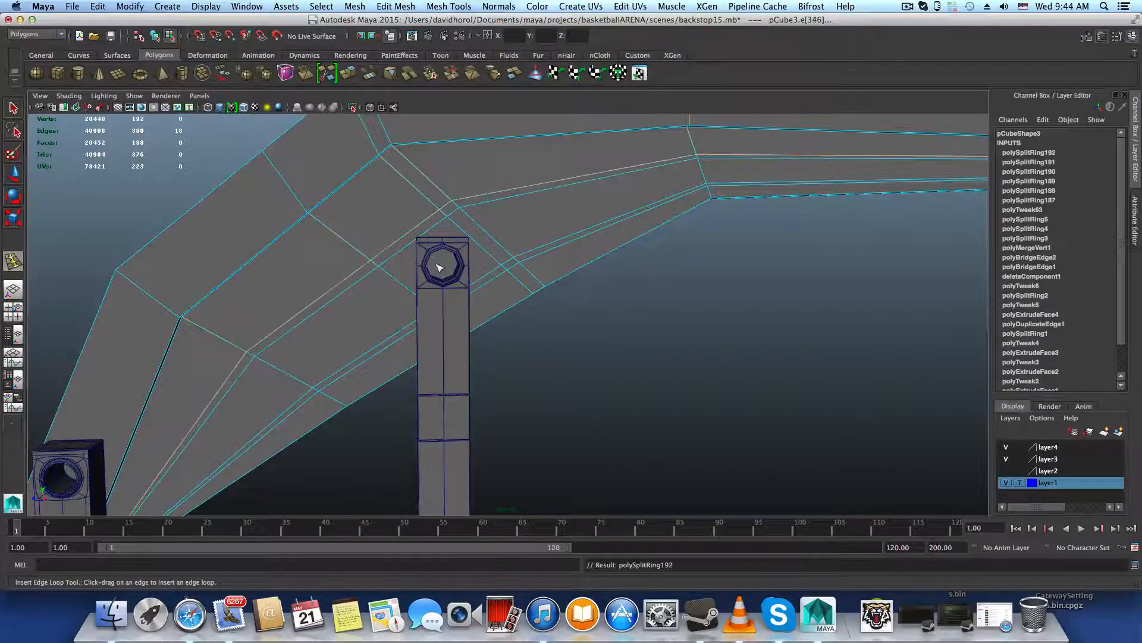
# Insert supporting edge loops across the arm tight against its three bends to sharpen the corners
pyautogui.keyDown('alt'); pyautogui.moveTo(439, 267); pyautogui.dragTo(361, 377); pyautogui.keyUp('alt')
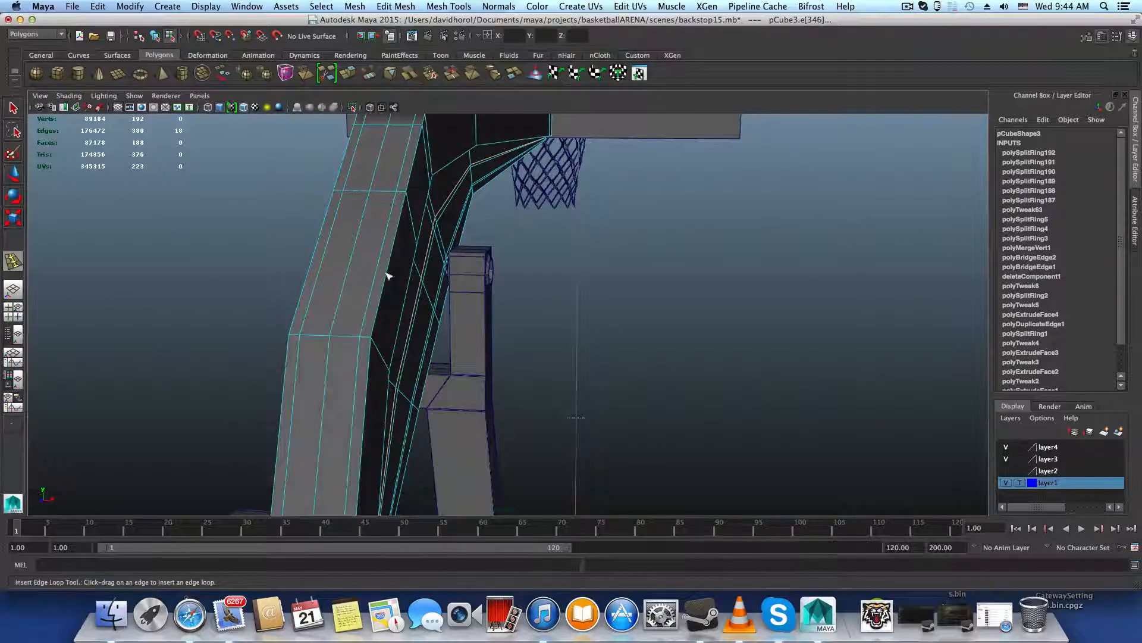
pyautogui.keyDown('alt'); pyautogui.moveTo(387, 301); pyautogui.dragTo(373, 315); pyautogui.keyUp('alt')
pyautogui.keyDown('alt'); pyautogui.moveTo(433, 280); pyautogui.dragTo(436, 402); pyautogui.keyUp('alt')
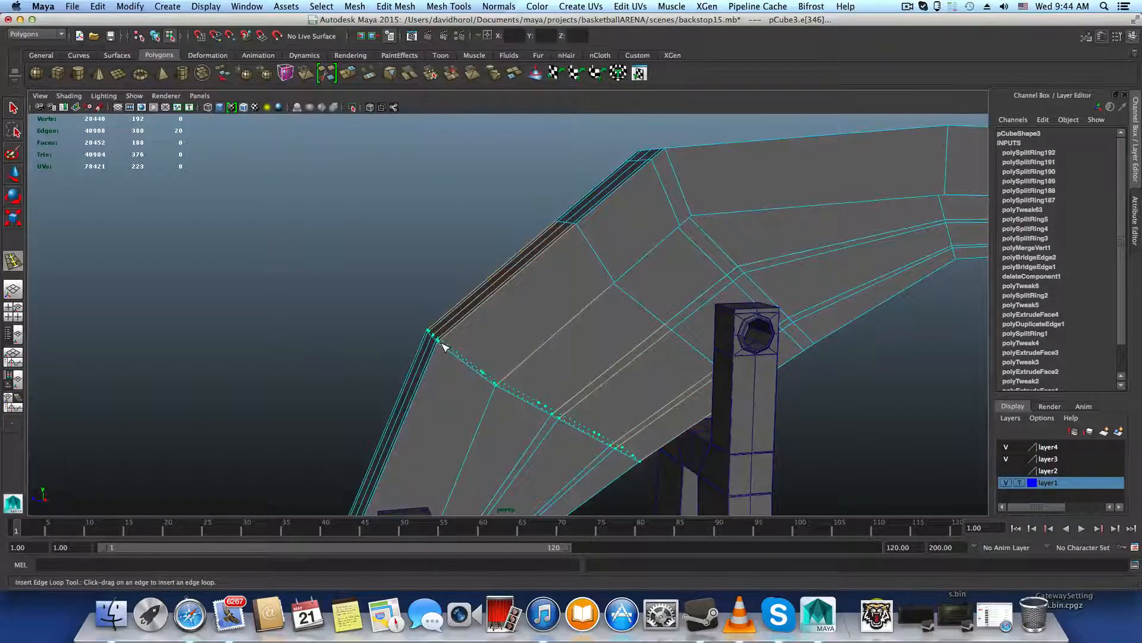
pyautogui.moveTo(442, 346); pyautogui.dragTo(509, 278)
pyautogui.keyDown('alt'); pyautogui.moveTo(752, 306); pyautogui.dragTo(448, 337); pyautogui.keyUp('alt')
pyautogui.moveTo(470, 290); pyautogui.dragTo(505, 285)
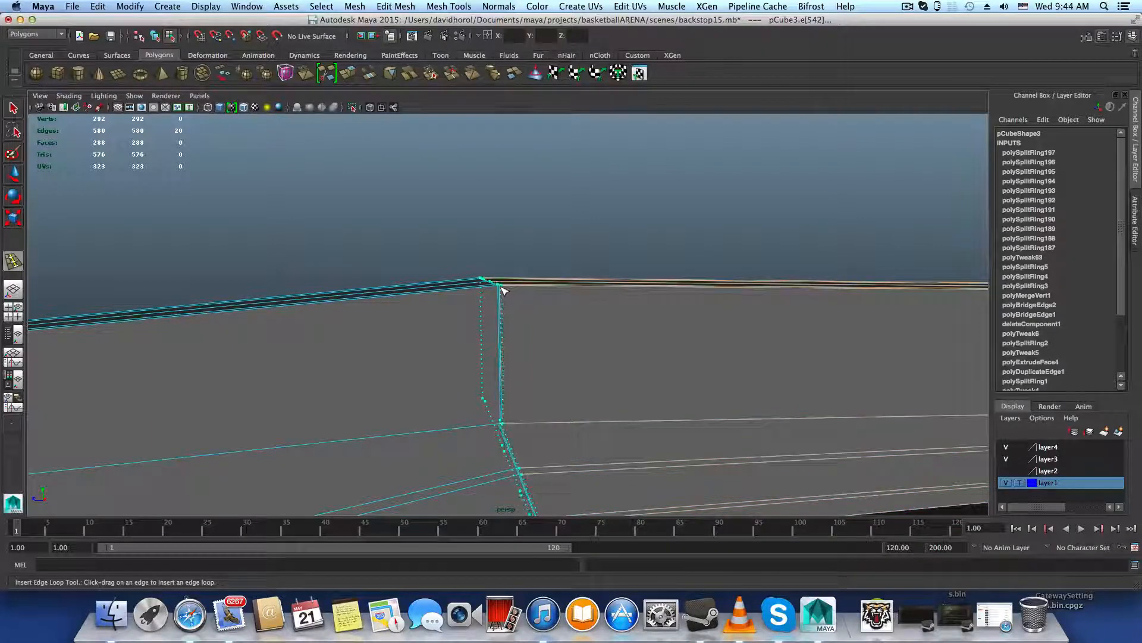
pyautogui.moveTo(503, 288); pyautogui.dragTo(503, 288)
# Examine the straight part of the arm, its backboard end and its underside for missing supporting loops
pyautogui.keyDown('alt'); pyautogui.moveTo(587, 340); pyautogui.dragTo(153, 370, button='middle'); pyautogui.keyUp('alt')
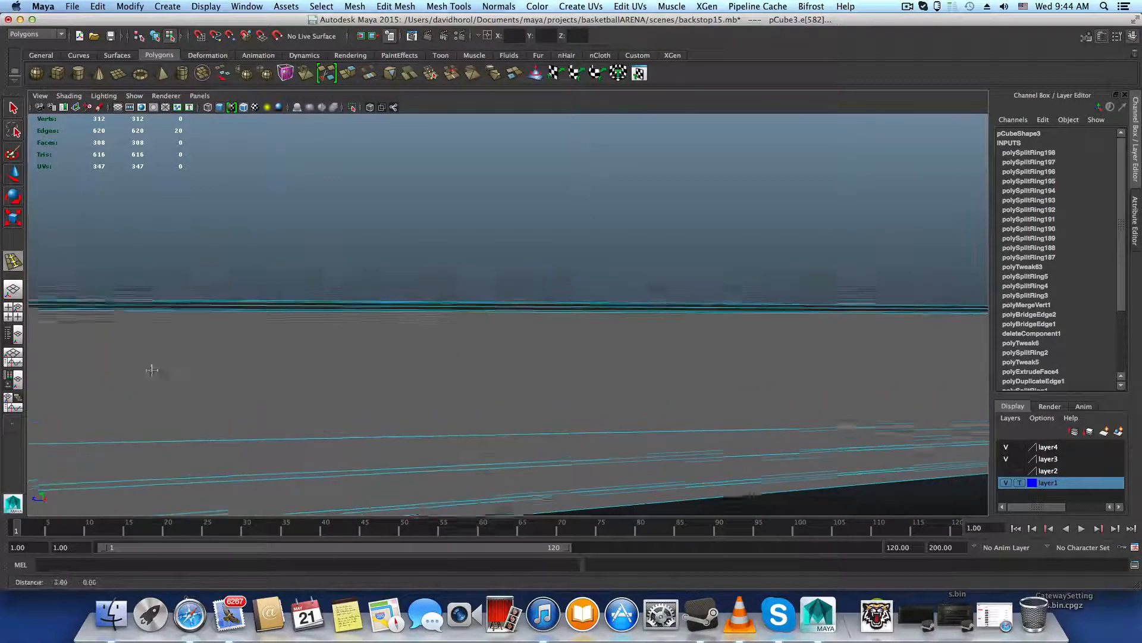
pyautogui.moveTo(488, 346)
pyautogui.keyDown('alt'); pyautogui.mouseDown(button='middle')
pyautogui.moveTo(265, 358)
pyautogui.moveTo(89, 351)
pyautogui.mouseUp(button='middle'); pyautogui.keyUp('alt')
pyautogui.moveTo(655, 360)
pyautogui.keyDown('alt'); pyautogui.mouseDown(button='middle')
pyautogui.moveTo(503, 400)
pyautogui.moveTo(151, 419)
pyautogui.mouseUp(button='middle'); pyautogui.keyUp('alt')
pyautogui.scroll(4, 576, 443)
pyautogui.keyDown('alt'); pyautogui.moveTo(278, 384); pyautogui.dragTo(157, 344, button='middle'); pyautogui.keyUp('alt')
pyautogui.scroll(3, 387, 393)
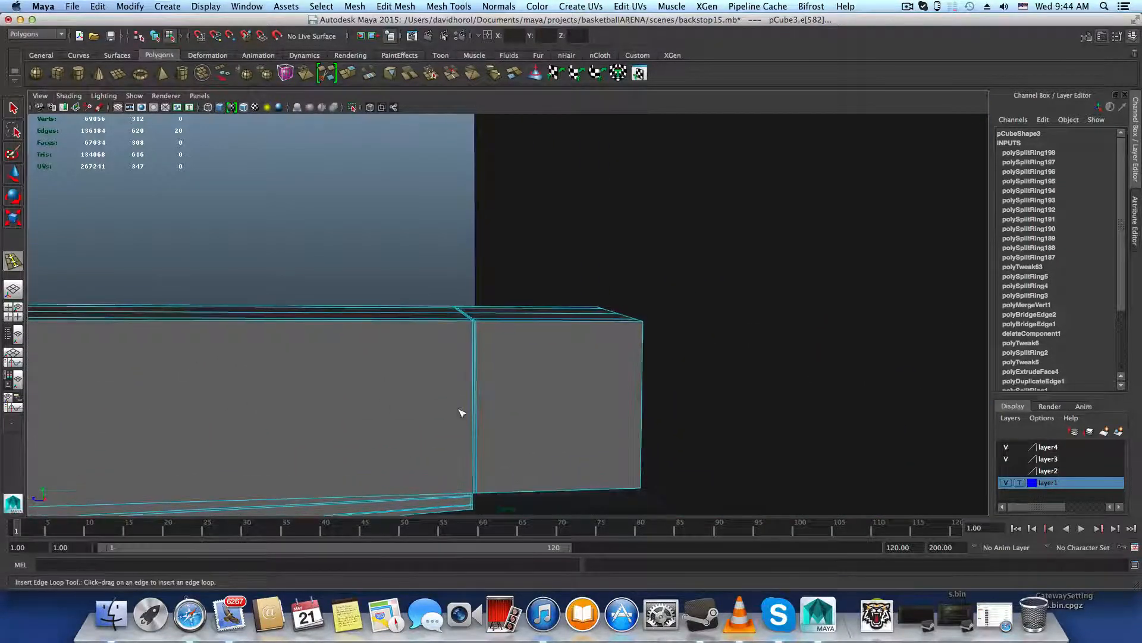
pyautogui.keyDown('alt'); pyautogui.moveTo(353, 388); pyautogui.dragTo(317, 380, button='middle'); pyautogui.keyUp('alt')
pyautogui.keyDown('alt'); pyautogui.moveTo(318, 383); pyautogui.dragTo(554, 442, button='right'); pyautogui.keyUp('alt')
pyautogui.keyDown('alt'); pyautogui.moveTo(409, 424); pyautogui.dragTo(204, 413, button='right'); pyautogui.keyUp('alt')
pyautogui.keyDown('alt'); pyautogui.moveTo(205, 413); pyautogui.dragTo(283, 423); pyautogui.keyUp('alt')
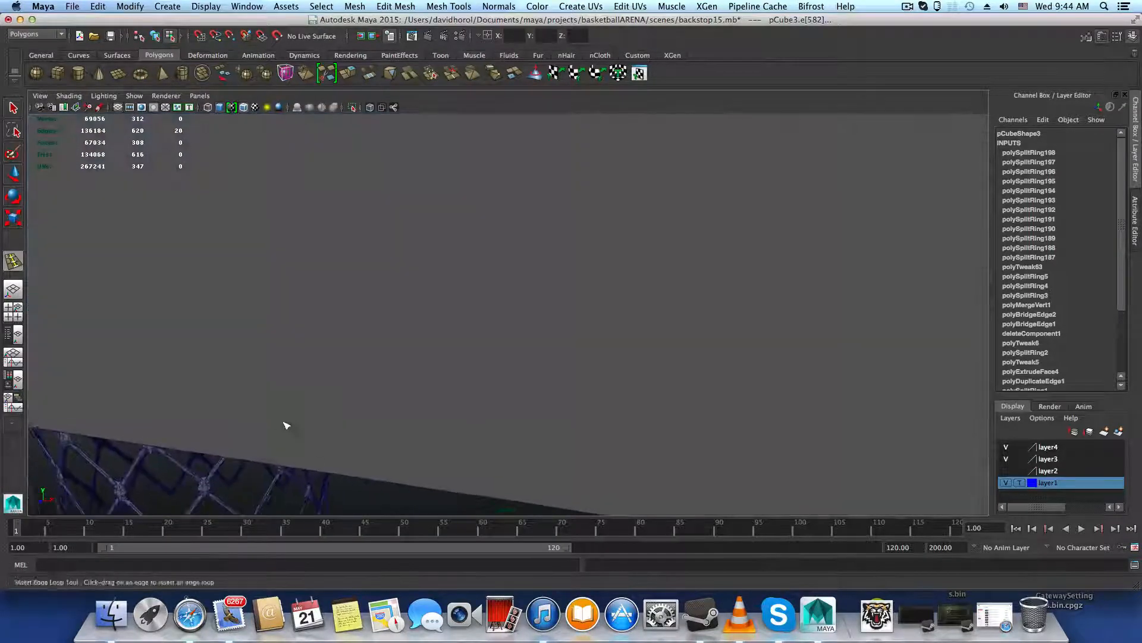
pyautogui.keyDown('alt'); pyautogui.moveTo(380, 410); pyautogui.dragTo(1, 392, button='right'); pyautogui.keyUp('alt')
pyautogui.keyDown('alt'); pyautogui.moveTo(306, 385); pyautogui.dragTo(416, 262, button='middle'); pyautogui.keyUp('alt')
pyautogui.keyDown('alt'); pyautogui.moveTo(380, 324); pyautogui.dragTo(434, 357); pyautogui.keyUp('alt')
pyautogui.keyDown('alt'); pyautogui.moveTo(434, 357); pyautogui.dragTo(318, 299, button='middle'); pyautogui.keyUp('alt')
pyautogui.keyDown('alt'); pyautogui.moveTo(342, 318); pyautogui.dragTo(382, 346, button='right'); pyautogui.keyUp('alt')
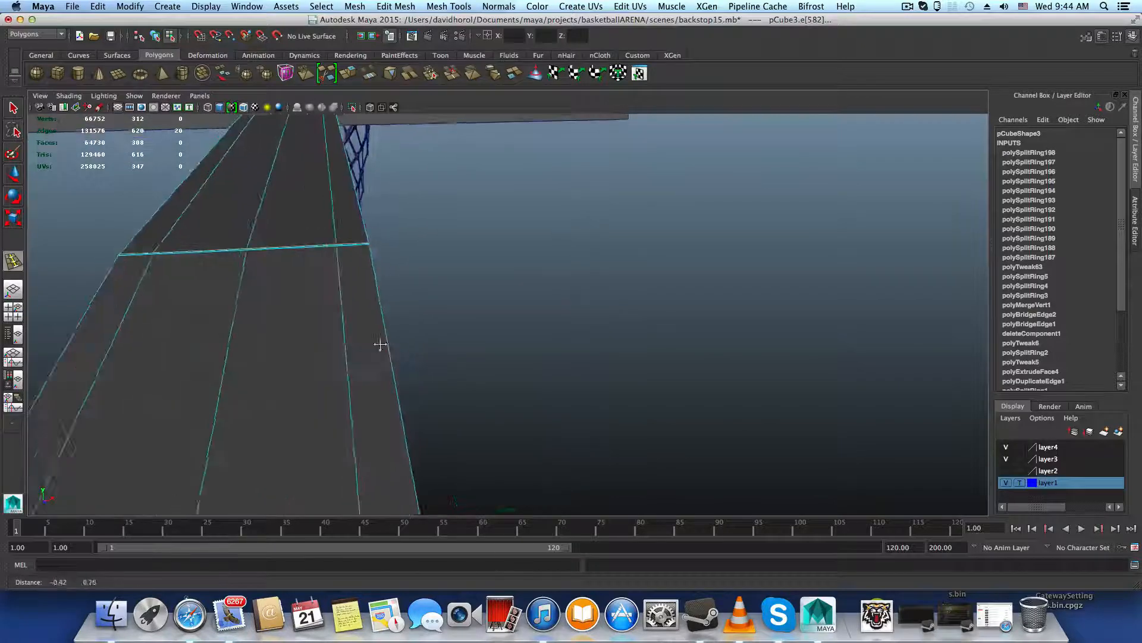
pyautogui.keyDown('alt'); pyautogui.moveTo(382, 347); pyautogui.dragTo(387, 362, button='middle'); pyautogui.keyUp('alt')
# Preview the arm as a smoothed mesh, check its shape along the length, and return to the unsmoothed display
pyautogui.press('3')
pyautogui.keyDown('alt'); pyautogui.moveTo(392, 375); pyautogui.dragTo(238, 362); pyautogui.keyUp('alt')
pyautogui.keyDown('alt'); pyautogui.moveTo(297, 376); pyautogui.dragTo(552, 449, button='middle'); pyautogui.keyUp('alt')
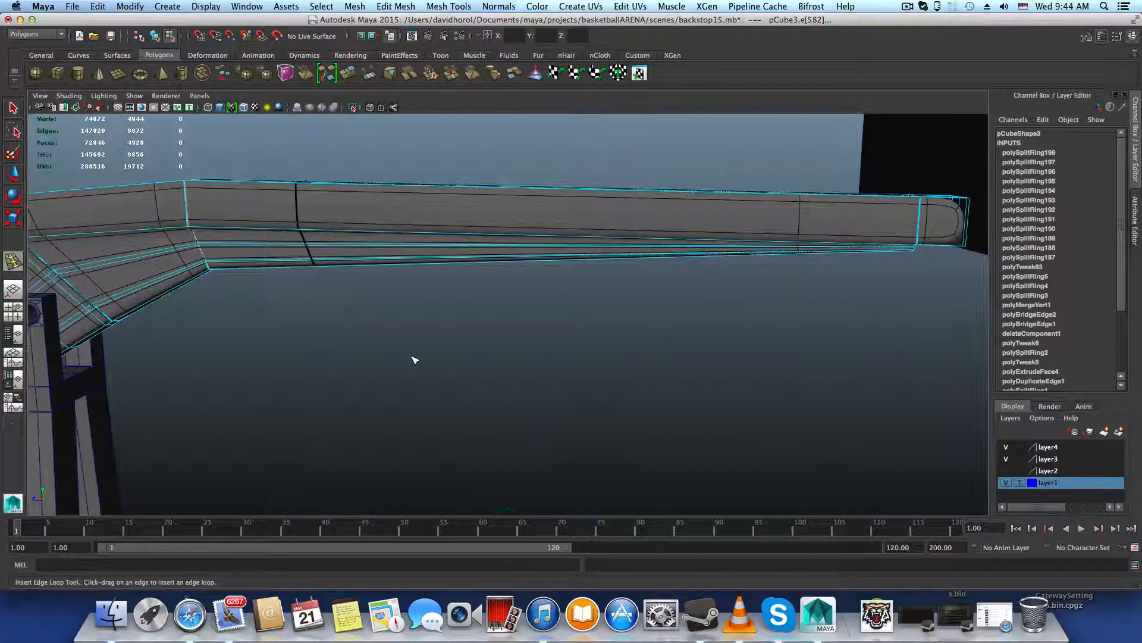
pyautogui.keyDown('alt'); pyautogui.moveTo(444, 372); pyautogui.dragTo(691, 313, button='middle'); pyautogui.keyUp('alt')
pyautogui.press('1')
pyautogui.keyDown('alt'); pyautogui.moveTo(300, 344); pyautogui.dragTo(551, 314, button='middle'); pyautogui.keyUp('alt')
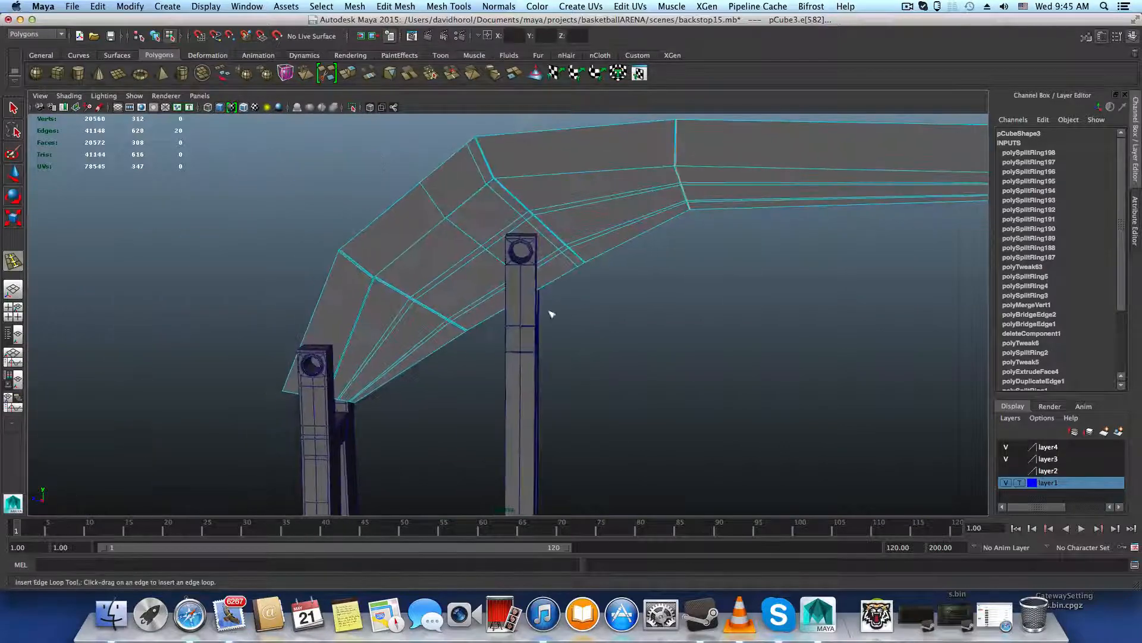
# Insert three lengthwise edge loops tight against the edges of the narrow ledge running along the arm's side
pyautogui.keyDown('alt'); pyautogui.moveTo(327, 290); pyautogui.dragTo(375, 298, button='right'); pyautogui.keyUp('alt')
pyautogui.keyDown('alt'); pyautogui.moveTo(374, 299); pyautogui.dragTo(627, 326, button='middle'); pyautogui.keyUp('alt')
pyautogui.keyDown('alt'); pyautogui.moveTo(627, 326); pyautogui.dragTo(564, 319); pyautogui.keyUp('alt')
pyautogui.keyDown('alt'); pyautogui.moveTo(564, 318); pyautogui.dragTo(366, 235, button='middle'); pyautogui.keyUp('alt')
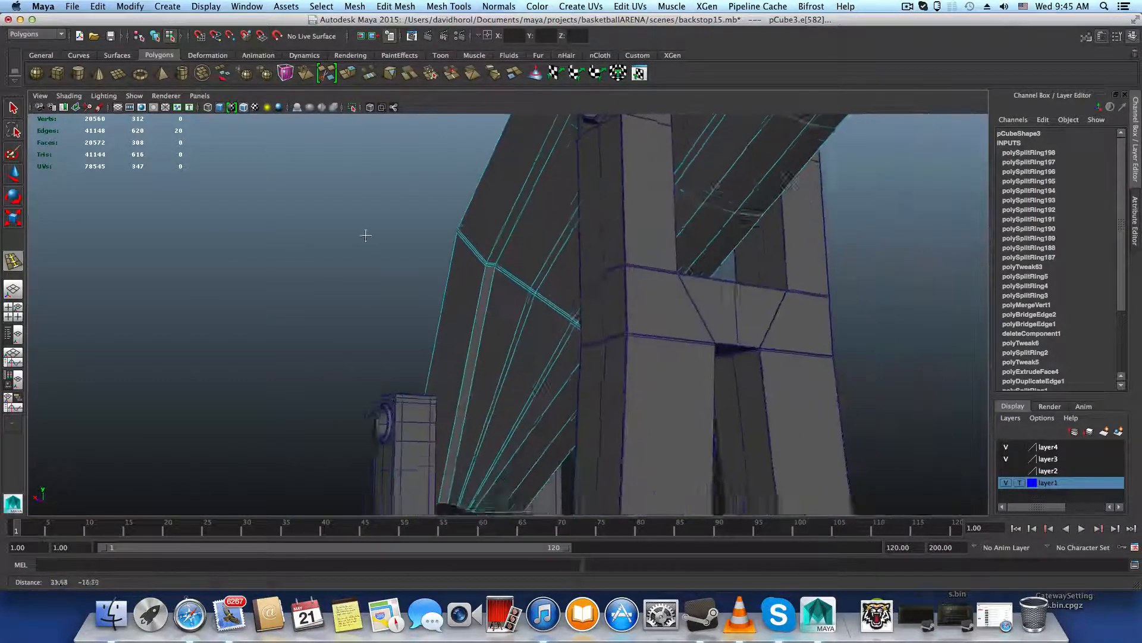
pyautogui.keyDown('alt'); pyautogui.moveTo(366, 235); pyautogui.dragTo(747, 362, button='right'); pyautogui.keyUp('alt')
pyautogui.keyDown('alt'); pyautogui.moveTo(538, 318); pyautogui.dragTo(523, 344); pyautogui.keyUp('alt')
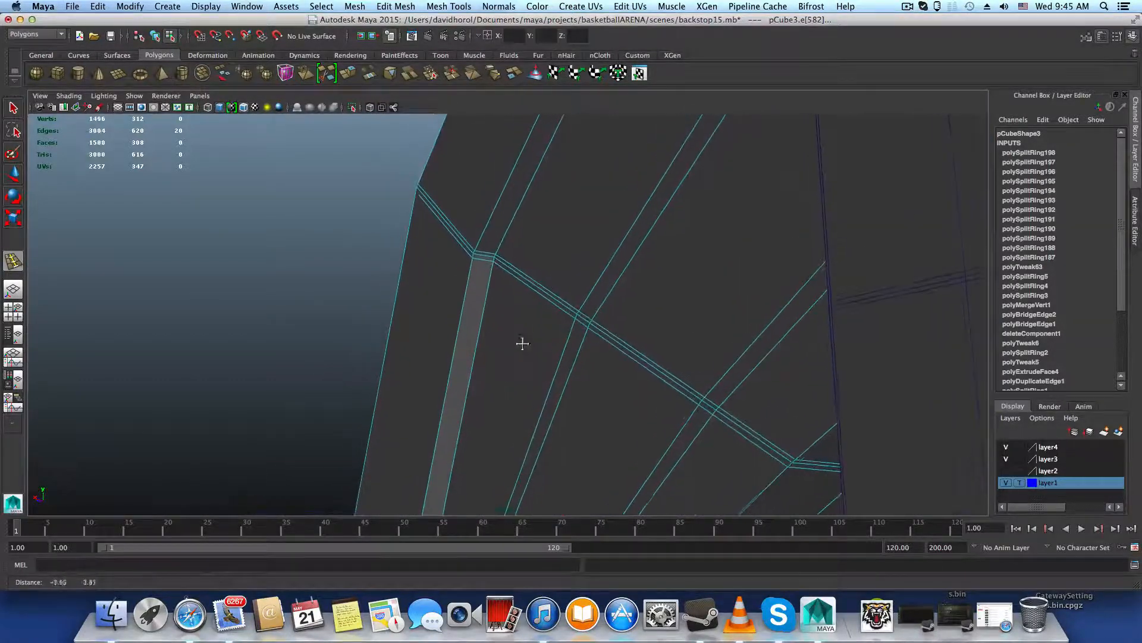
pyautogui.click(478, 256)
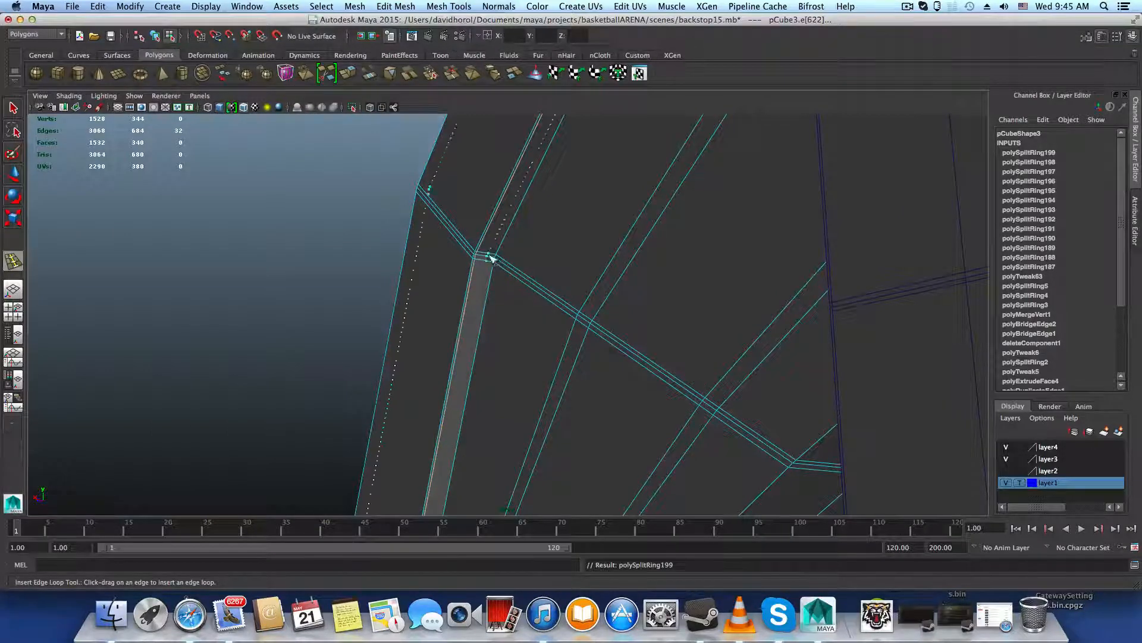
pyautogui.moveTo(495, 261); pyautogui.dragTo(509, 264)
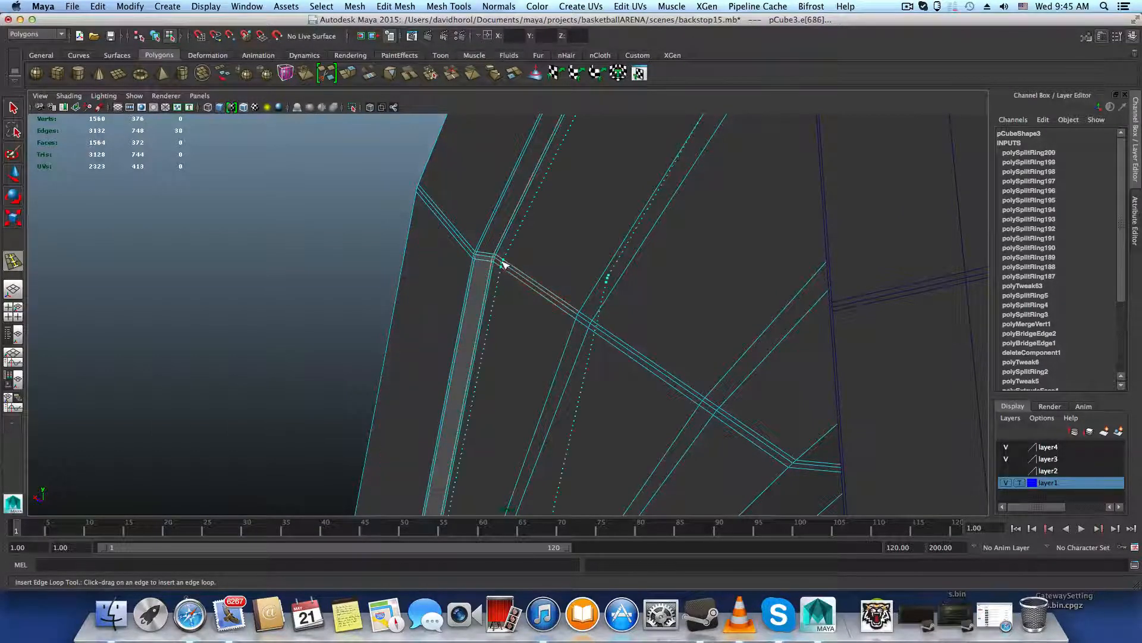
pyautogui.click(497, 259)
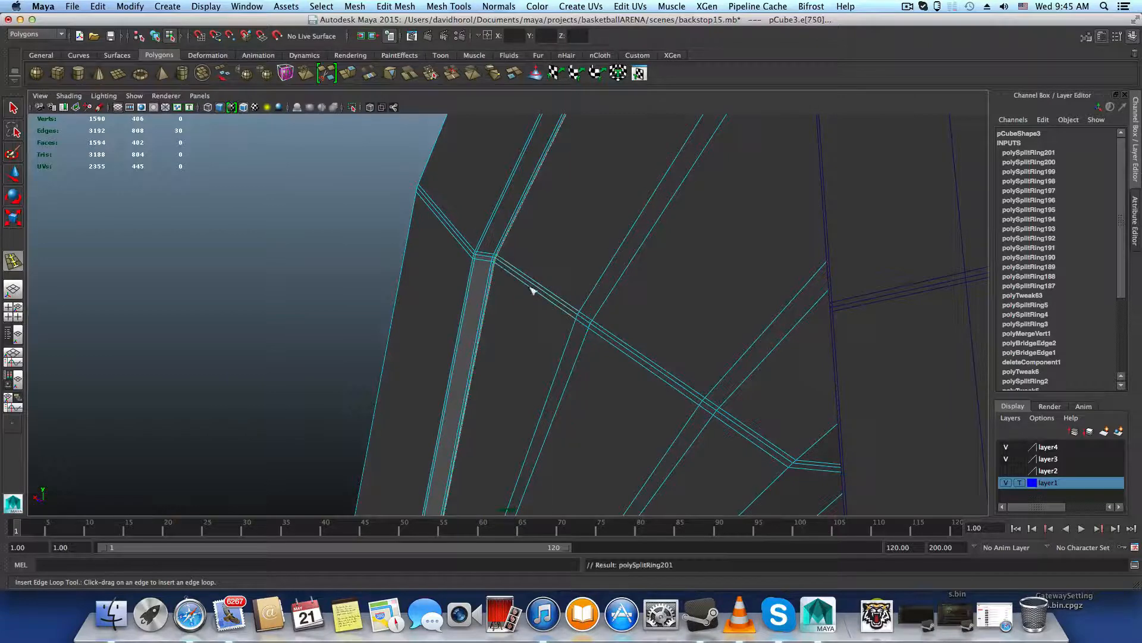
# Insert tight lengthwise edge loops along the arm's lower edge, beside the ledge on its side and along its upper outer edge
pyautogui.keyDown('alt'); pyautogui.moveTo(533, 291); pyautogui.dragTo(607, 310); pyautogui.keyUp('alt')
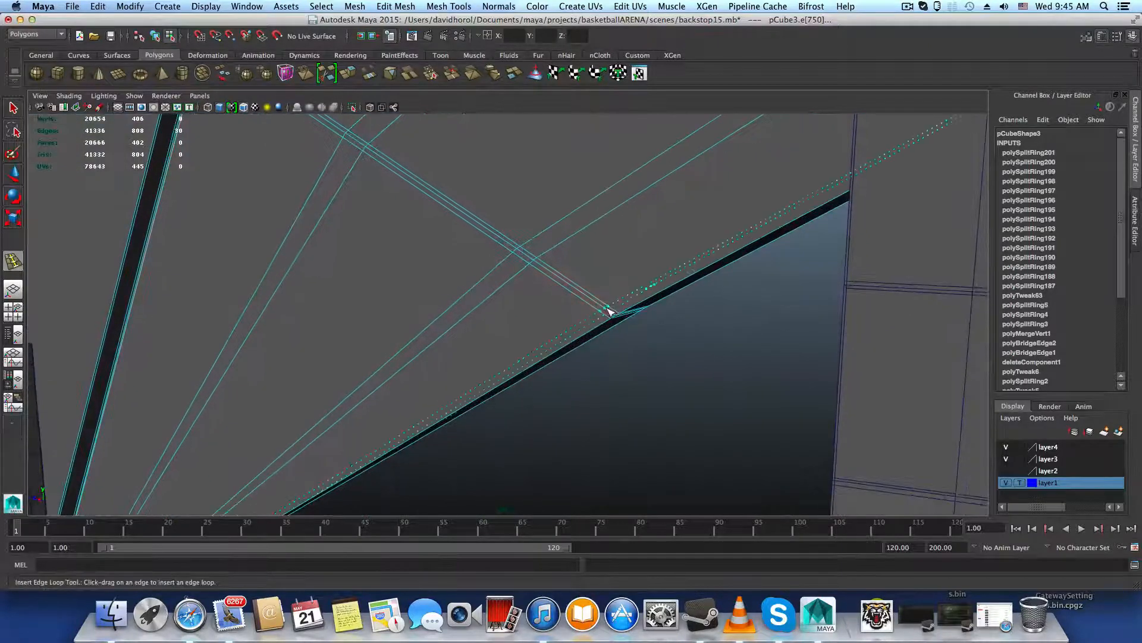
pyautogui.click(617, 316)
pyautogui.keyDown('alt'); pyautogui.moveTo(555, 337); pyautogui.dragTo(665, 384); pyautogui.keyUp('alt')
pyautogui.keyDown('alt'); pyautogui.moveTo(526, 304); pyautogui.dragTo(785, 447, button='middle'); pyautogui.keyUp('alt')
pyautogui.keyDown('alt'); pyautogui.moveTo(592, 357); pyautogui.dragTo(779, 431, button='middle'); pyautogui.keyUp('alt')
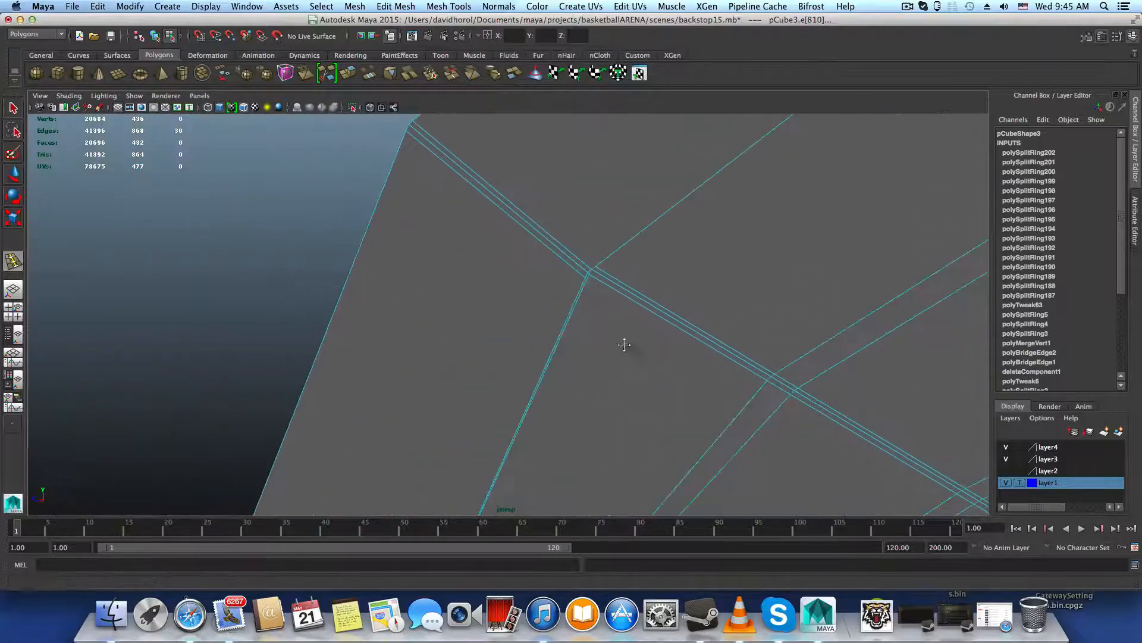
pyautogui.keyDown('alt'); pyautogui.moveTo(626, 344); pyautogui.dragTo(698, 400, button='middle'); pyautogui.keyUp('alt')
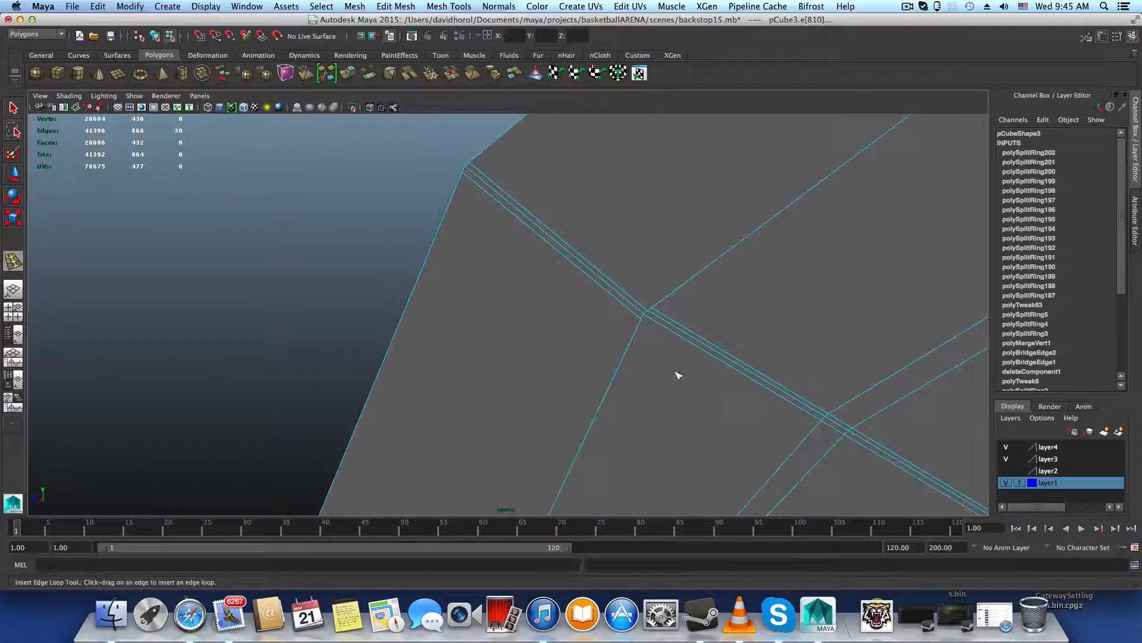
pyautogui.click(645, 313)
pyautogui.click(470, 167)
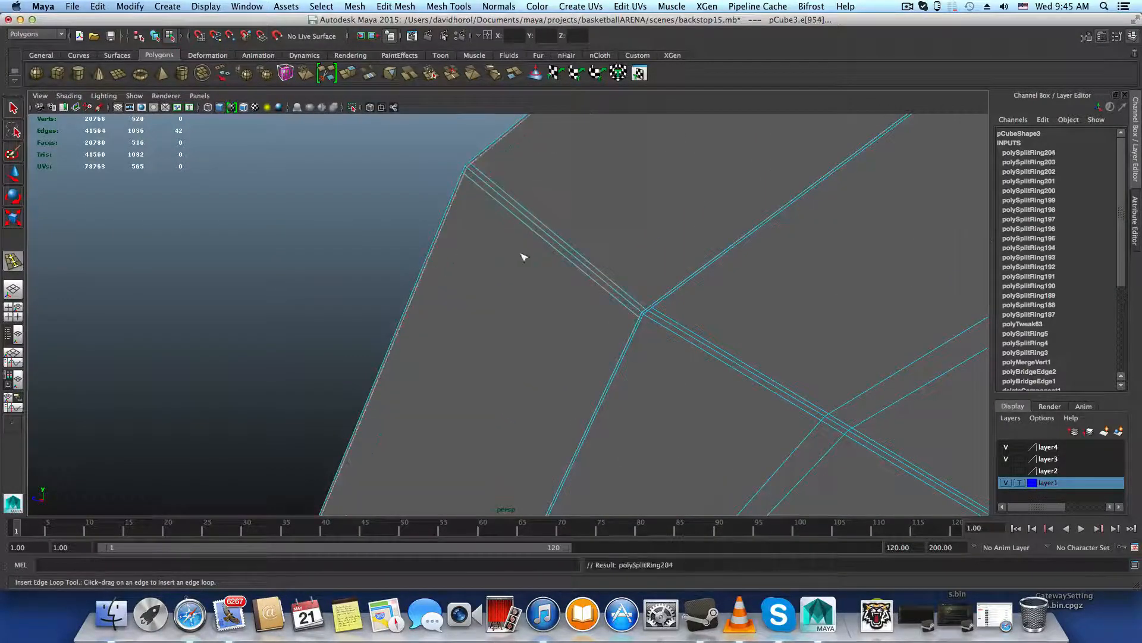
# Insert an edge loop tight against the end face at the arm's lower rear end, beside the hinge post
pyautogui.keyDown('alt'); pyautogui.moveTo(523, 255); pyautogui.dragTo(605, 261); pyautogui.keyUp('alt')
pyautogui.keyDown('alt'); pyautogui.moveTo(605, 261); pyautogui.dragTo(408, 350, button='right'); pyautogui.keyUp('alt')
pyautogui.keyDown('alt'); pyautogui.moveTo(408, 349); pyautogui.dragTo(395, 251, button='middle'); pyautogui.keyUp('alt')
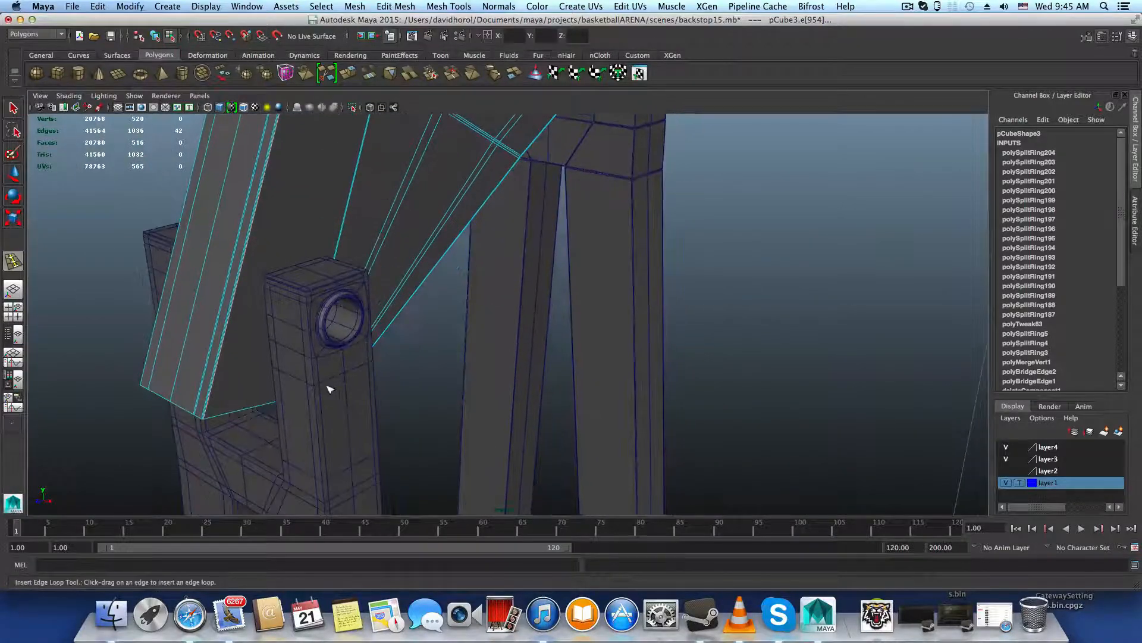
pyautogui.keyDown('alt'); pyautogui.moveTo(328, 388); pyautogui.dragTo(277, 402); pyautogui.keyUp('alt')
pyautogui.keyDown('alt'); pyautogui.moveTo(277, 403); pyautogui.dragTo(336, 304, button='middle'); pyautogui.keyUp('alt')
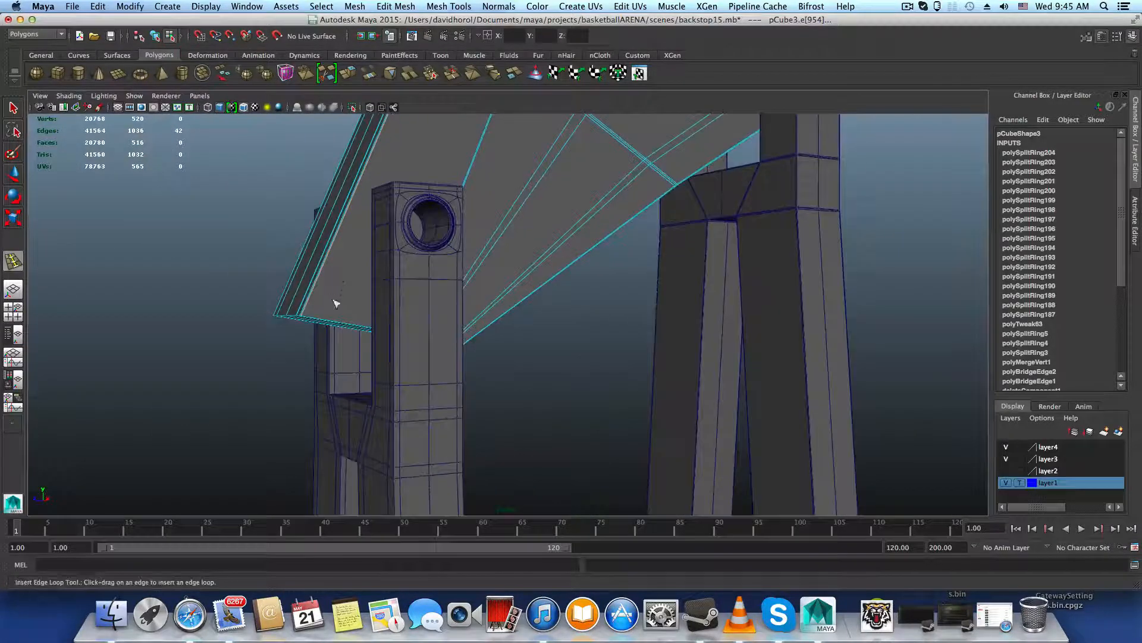
pyautogui.click(308, 318)
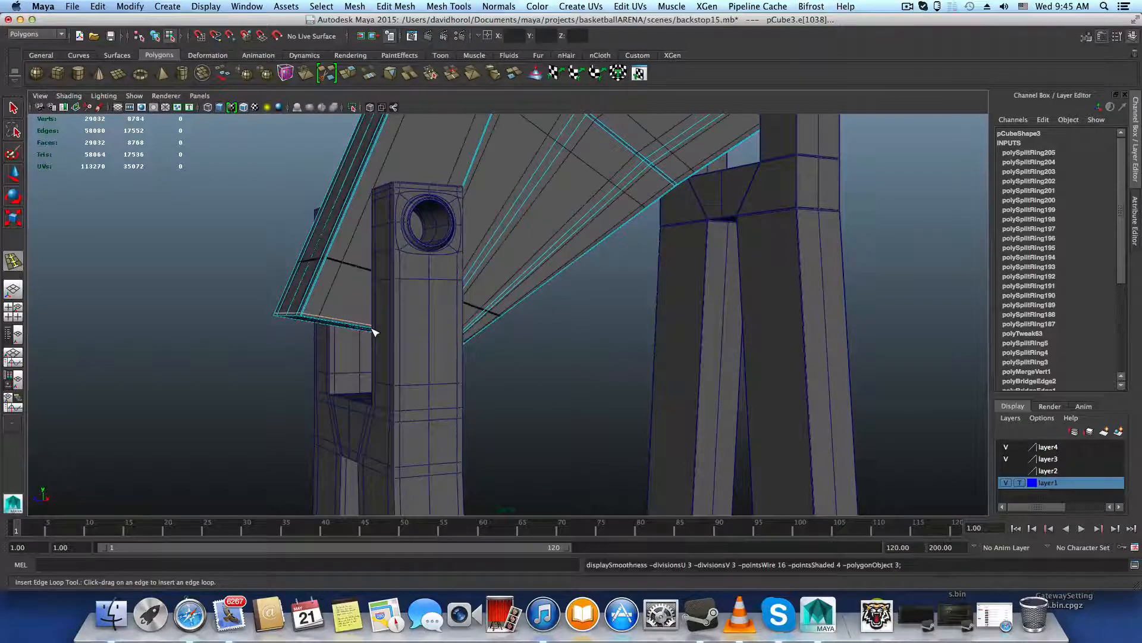
# Preview the arm as a smoothed mesh, return to object selection and check the curve and the straight section
pyautogui.keyDown('alt'); pyautogui.moveTo(479, 276); pyautogui.dragTo(376, 404); pyautogui.keyUp('alt')
pyautogui.keyDown('alt'); pyautogui.moveTo(556, 344); pyautogui.dragTo(315, 408, button='middle'); pyautogui.keyUp('alt')
pyautogui.keyDown('alt'); pyautogui.moveTo(703, 405); pyautogui.dragTo(684, 390); pyautogui.keyUp('alt')
pyautogui.press('F8')
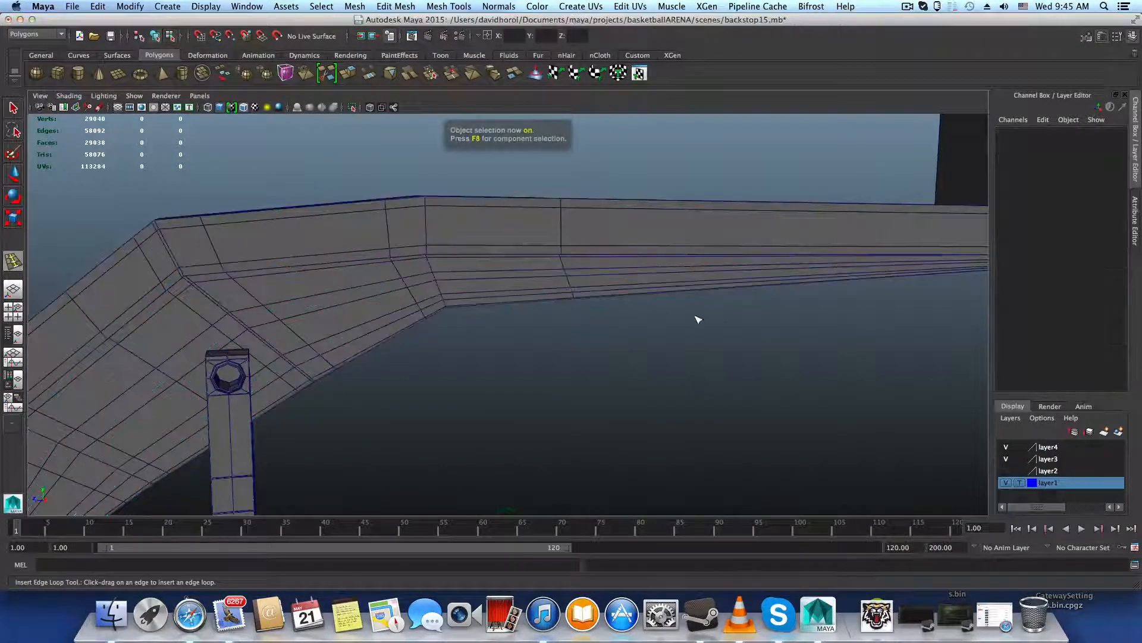
pyautogui.click(552, 276)
pyautogui.keyDown('alt'); pyautogui.moveTo(554, 279); pyautogui.dragTo(667, 405); pyautogui.keyUp('alt')
pyautogui.click(674, 414)
pyautogui.keyDown('alt'); pyautogui.moveTo(718, 419); pyautogui.dragTo(508, 388, button='middle'); pyautogui.keyUp('alt')
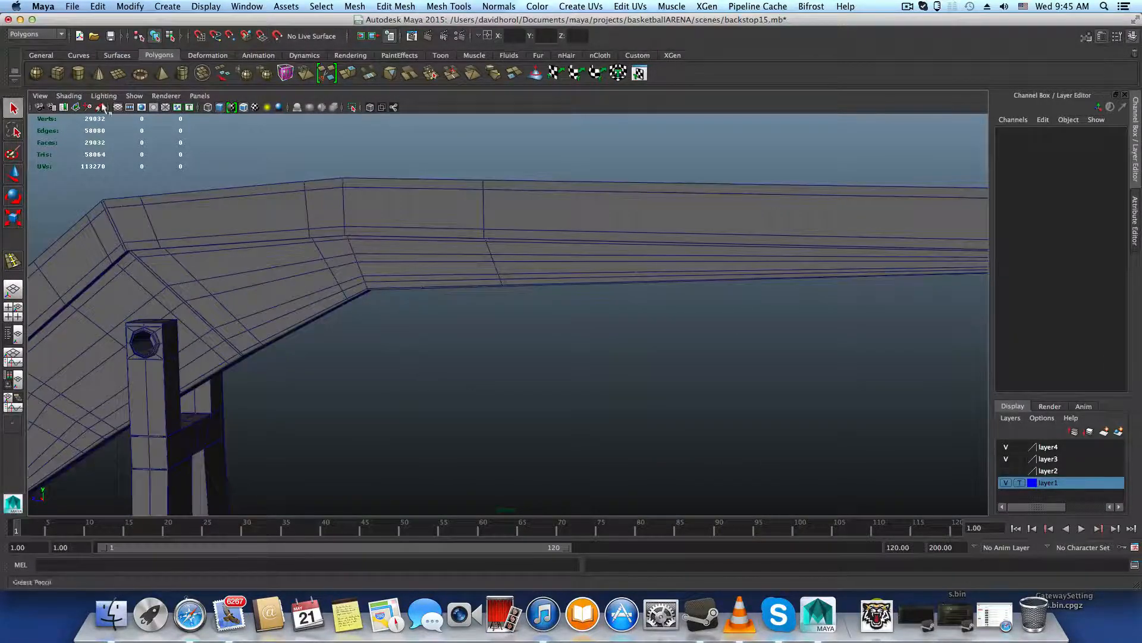
# Hide the wireframe on shaded objects and examine the smoothed arm's surfaces and underside up to the backboard end
pyautogui.click(68, 96)
pyautogui.click(113, 202)
pyautogui.keyDown('alt'); pyautogui.moveTo(571, 326); pyautogui.dragTo(553, 338); pyautogui.keyUp('alt')
pyautogui.keyDown('alt'); pyautogui.moveTo(404, 348); pyautogui.dragTo(211, 293, button='middle'); pyautogui.keyUp('alt')
pyautogui.keyDown('alt'); pyautogui.moveTo(586, 364); pyautogui.dragTo(456, 380); pyautogui.keyUp('alt')
pyautogui.keyDown('alt'); pyautogui.moveTo(714, 348); pyautogui.dragTo(829, 331, button='right'); pyautogui.keyUp('alt')
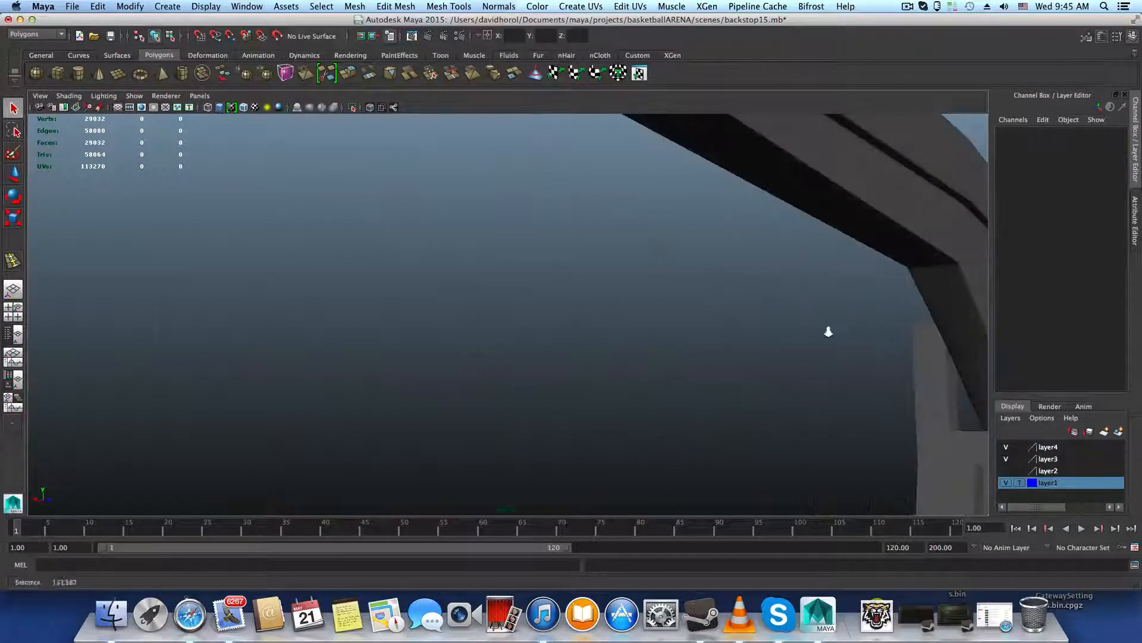
pyautogui.keyDown('alt'); pyautogui.moveTo(829, 331); pyautogui.dragTo(395, 318); pyautogui.keyUp('alt')
pyautogui.keyDown('alt'); pyautogui.moveTo(395, 319); pyautogui.dragTo(640, 235, button='right'); pyautogui.keyUp('alt')
pyautogui.keyDown('alt'); pyautogui.moveTo(668, 221); pyautogui.dragTo(561, 327); pyautogui.keyUp('alt')
# On the unsmoothed arm, insert a crosswise edge loop tight against the underside step near the backboard and two lengthwise loops along the recess's sides
pyautogui.click(555, 314)
pyautogui.press('1')
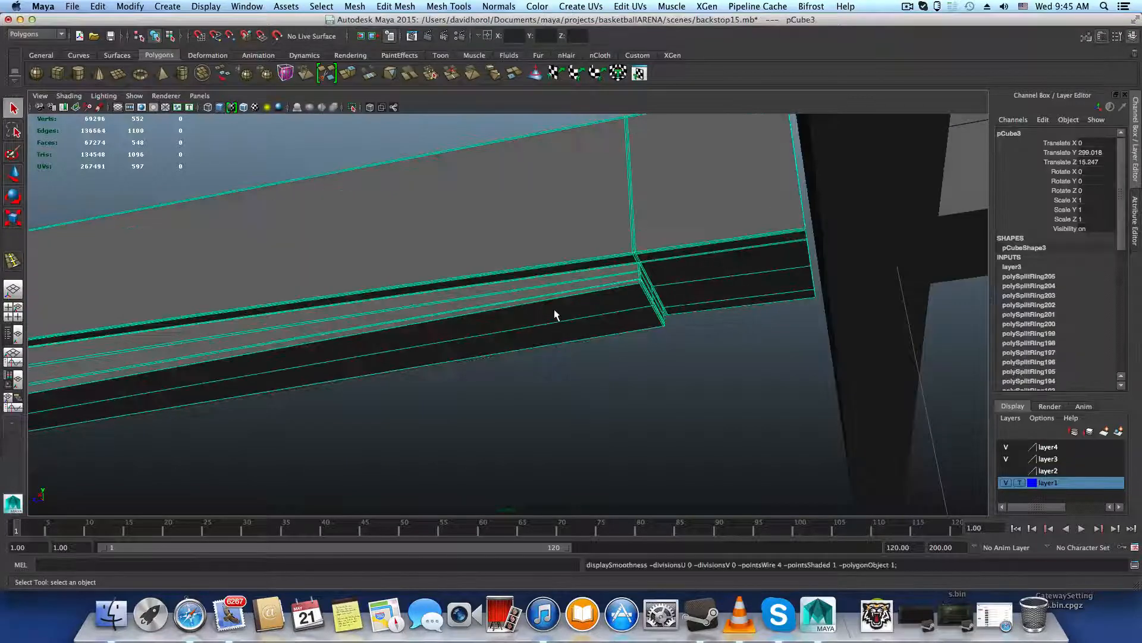
pyautogui.keyDown('alt'); pyautogui.moveTo(555, 314); pyautogui.dragTo(583, 319, button='right'); pyautogui.keyUp('alt')
pyautogui.keyDown('alt'); pyautogui.moveTo(583, 320); pyautogui.dragTo(643, 300); pyautogui.keyUp('alt')
pyautogui.keyDown('alt'); pyautogui.moveTo(661, 274); pyautogui.dragTo(696, 473, button='middle'); pyautogui.keyUp('alt')
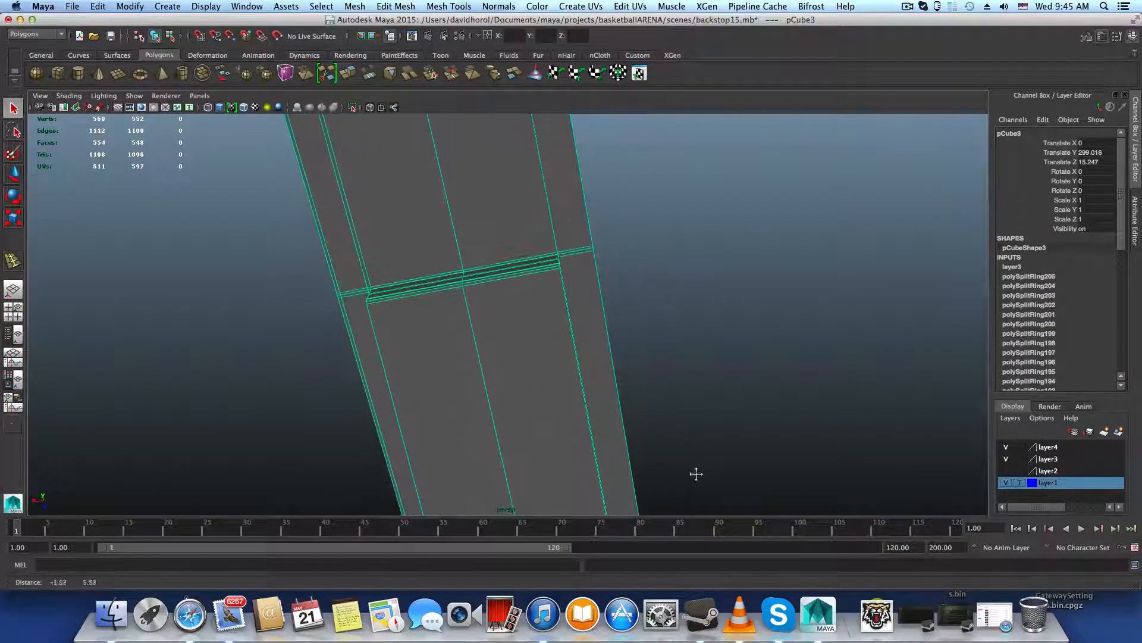
pyautogui.keyDown('shift'); pyautogui.moveTo(544, 326); pyautogui.dragTo(495, 329, button='right'); pyautogui.keyUp('shift')
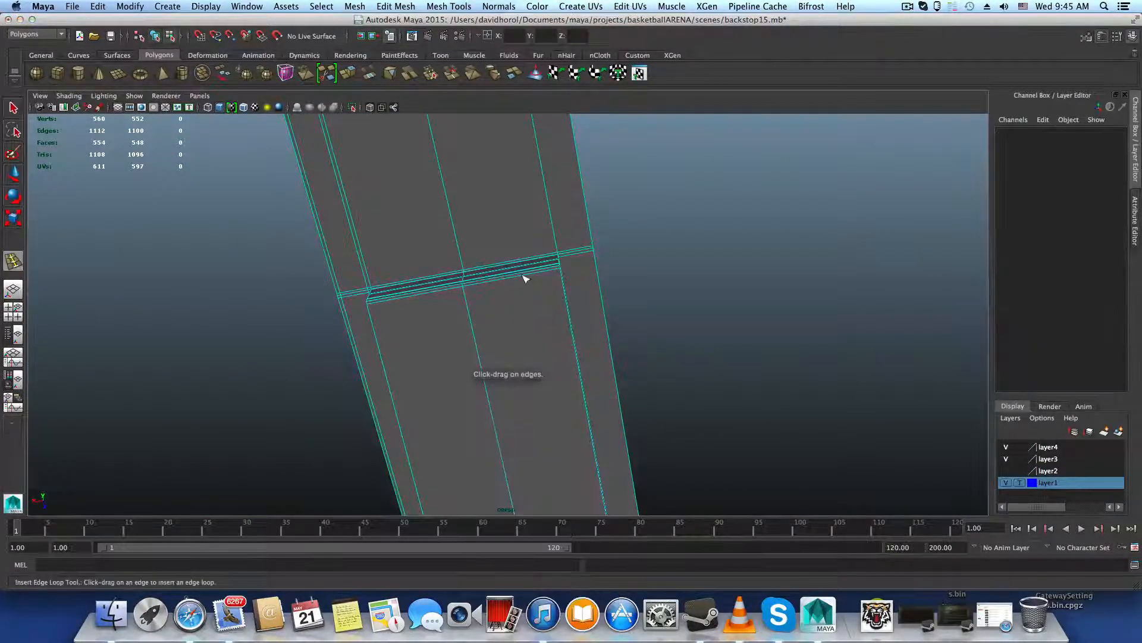
pyautogui.moveTo(474, 327); pyautogui.dragTo(468, 290)
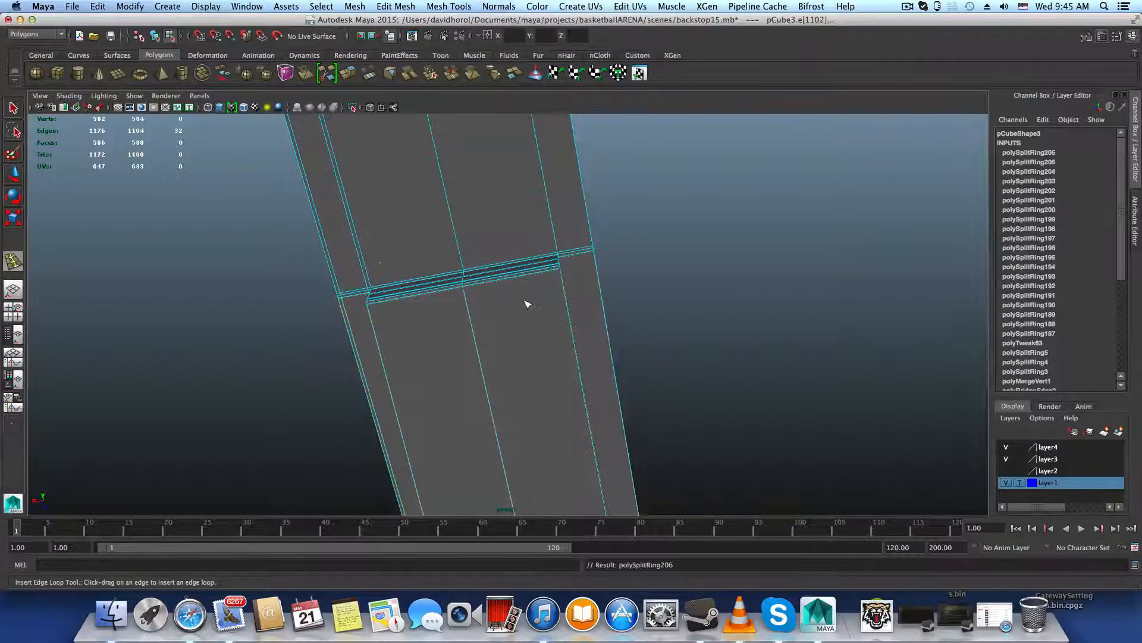
pyautogui.moveTo(541, 275); pyautogui.dragTo(561, 275)
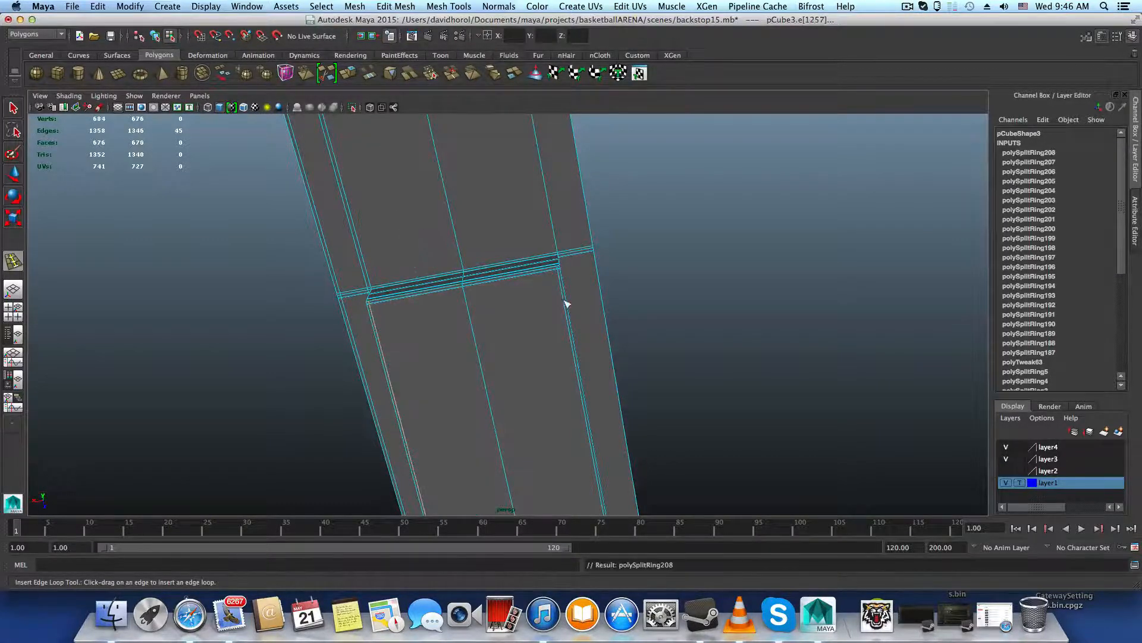
# Examine the loops at the underside step's inner corner, then check the whole backstop's shape from the side in object mode
pyautogui.keyDown('alt'); pyautogui.moveTo(566, 303); pyautogui.dragTo(465, 354); pyautogui.keyUp('alt')
pyautogui.keyDown('alt'); pyautogui.moveTo(466, 354); pyautogui.dragTo(683, 433, button='right'); pyautogui.keyUp('alt')
pyautogui.keyDown('alt'); pyautogui.moveTo(562, 440); pyautogui.dragTo(690, 290, button='middle'); pyautogui.keyUp('alt')
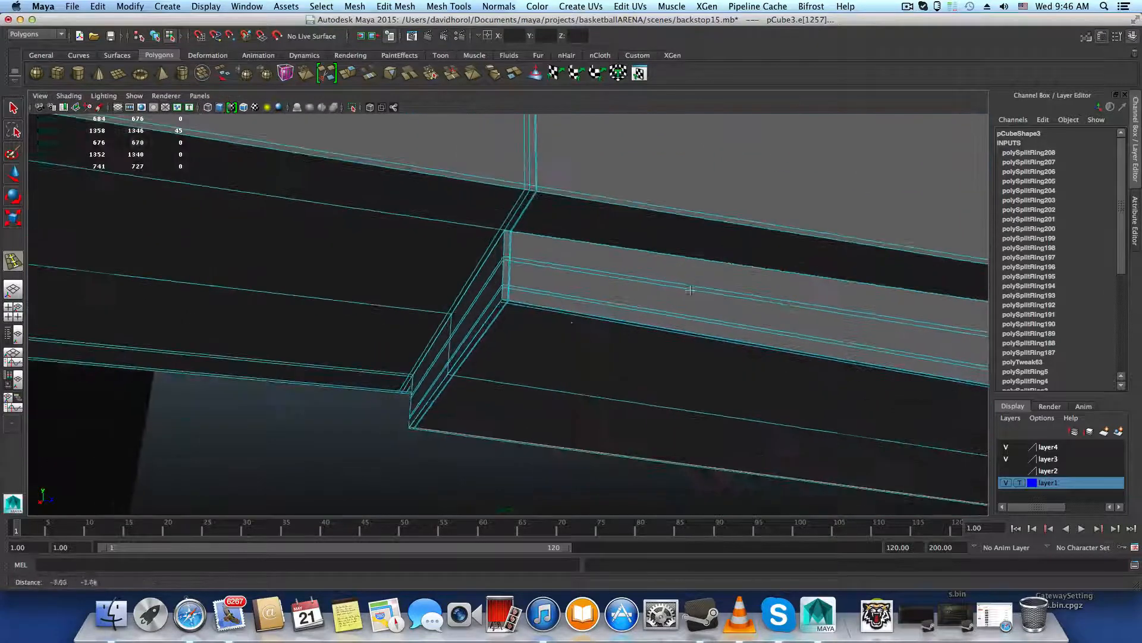
pyautogui.keyDown('alt'); pyautogui.moveTo(690, 291); pyautogui.dragTo(565, 369); pyautogui.keyUp('alt')
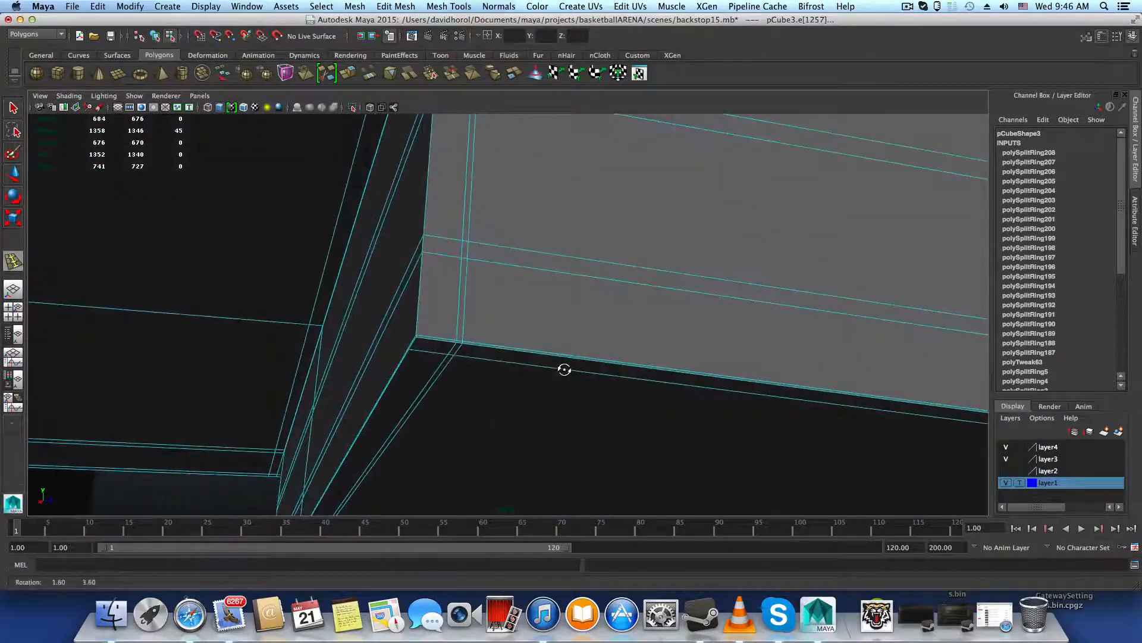
pyautogui.keyDown('alt'); pyautogui.moveTo(461, 356); pyautogui.dragTo(532, 201); pyautogui.keyUp('alt')
pyautogui.keyDown('alt'); pyautogui.moveTo(653, 253); pyautogui.dragTo(665, 364); pyautogui.keyUp('alt')
pyautogui.press('F8')
pyautogui.keyDown('alt'); pyautogui.moveTo(665, 365); pyautogui.dragTo(298, 342, button='right'); pyautogui.keyUp('alt')
pyautogui.keyDown('alt'); pyautogui.moveTo(298, 342); pyautogui.dragTo(400, 398); pyautogui.keyUp('alt')
pyautogui.keyDown('alt'); pyautogui.moveTo(401, 398); pyautogui.dragTo(183, 369, button='right'); pyautogui.keyUp('alt')
pyautogui.keyDown('alt'); pyautogui.moveTo(183, 369); pyautogui.dragTo(333, 309); pyautogui.keyUp('alt')
pyautogui.keyDown('alt'); pyautogui.moveTo(333, 309); pyautogui.dragTo(396, 359, button='middle'); pyautogui.keyUp('alt')
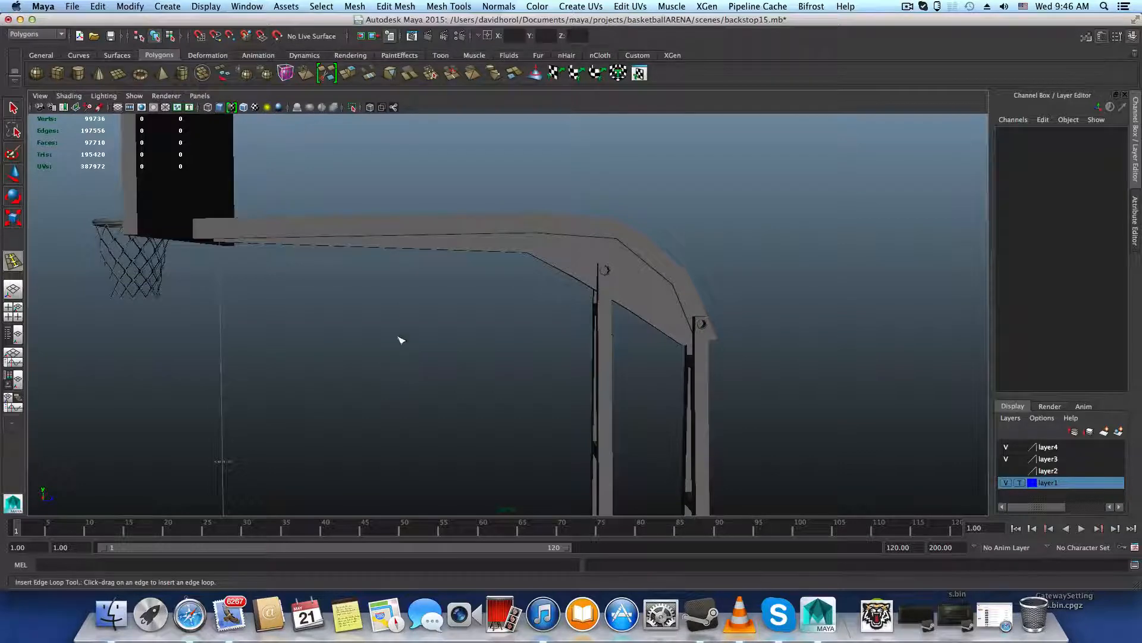
pyautogui.keyDown('alt'); pyautogui.moveTo(460, 304); pyautogui.dragTo(571, 334, button='right'); pyautogui.keyUp('alt')
pyautogui.keyDown('alt'); pyautogui.moveTo(572, 334); pyautogui.dragTo(420, 301, button='middle'); pyautogui.keyUp('alt')
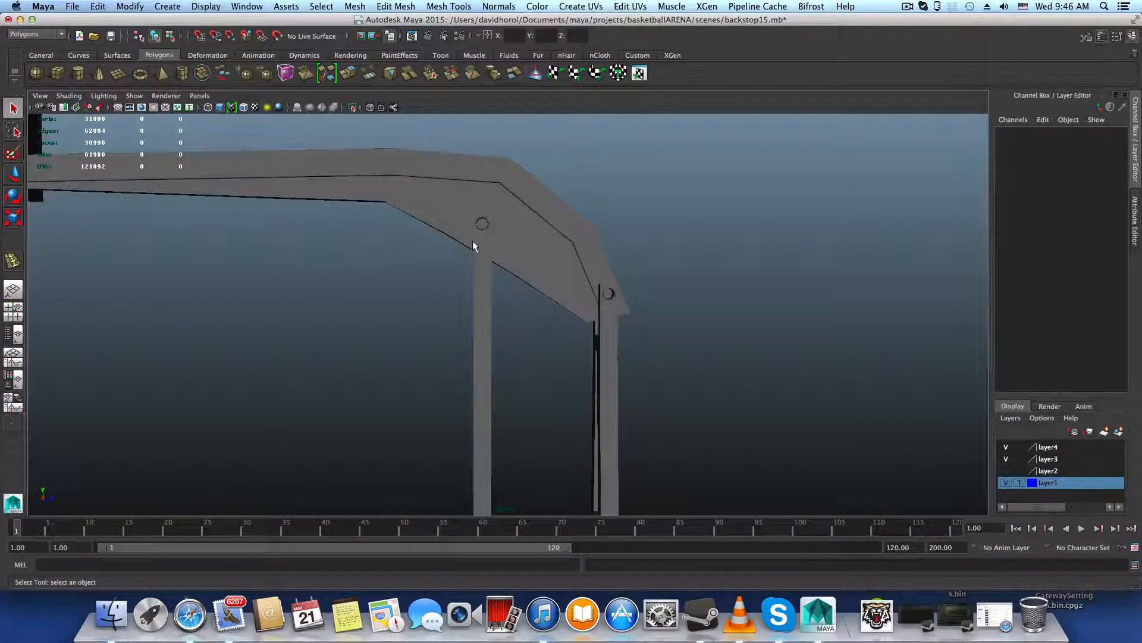
# Select the arm and examine its smoothed and unsmoothed mesh around the hinge hole nearer the backboard
pyautogui.click(481, 256)
pyautogui.click(503, 237)
pyautogui.keyDown('alt'); pyautogui.moveTo(502, 237); pyautogui.dragTo(469, 238); pyautogui.keyUp('alt')
pyautogui.keyDown('alt'); pyautogui.moveTo(469, 237); pyautogui.dragTo(792, 304, button='right'); pyautogui.keyUp('alt')
pyautogui.keyDown('alt'); pyautogui.moveTo(508, 252); pyautogui.dragTo(557, 381, button='middle'); pyautogui.keyUp('alt')
pyautogui.keyDown('alt'); pyautogui.moveTo(552, 322); pyautogui.dragTo(554, 323, button='right'); pyautogui.keyUp('alt')
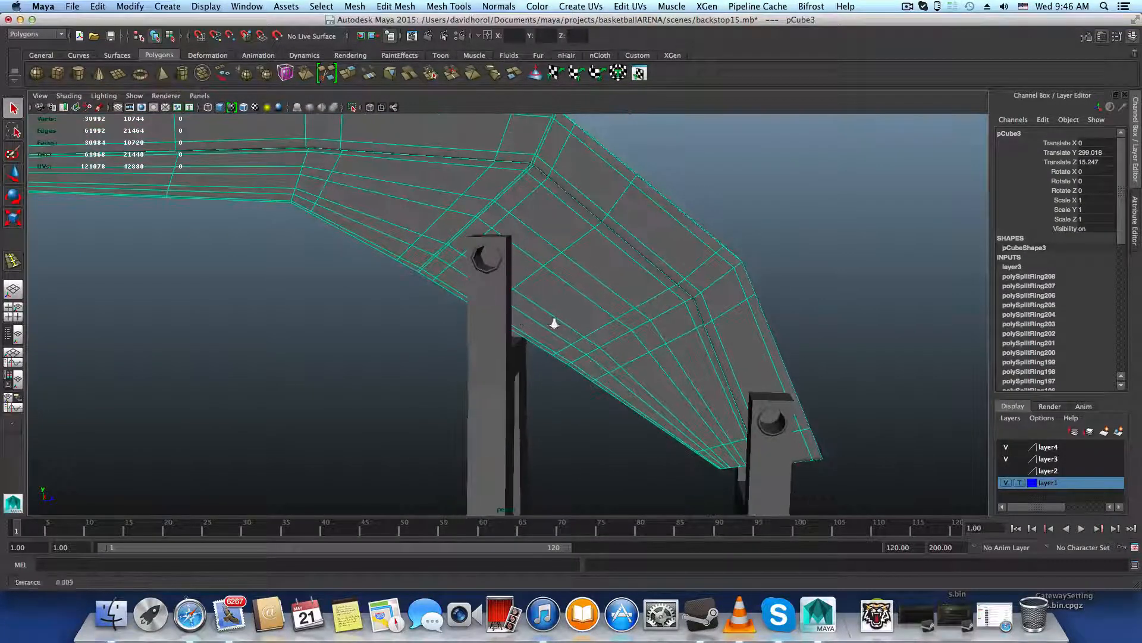
pyautogui.keyDown('alt'); pyautogui.moveTo(554, 323); pyautogui.dragTo(592, 335); pyautogui.keyUp('alt')
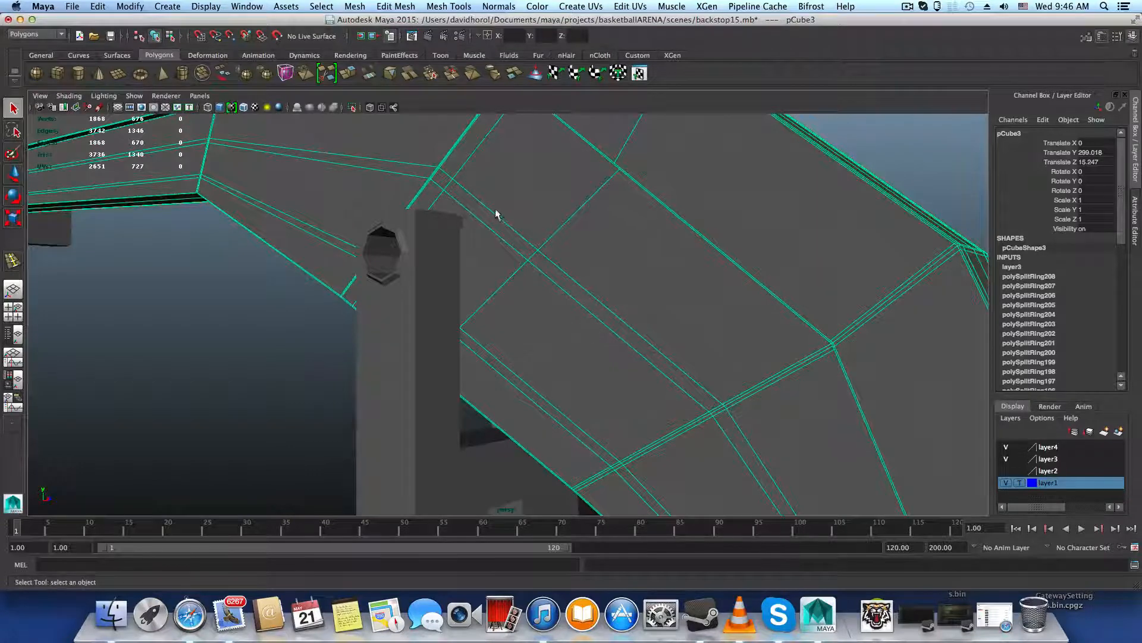
pyautogui.keyDown('alt'); pyautogui.moveTo(497, 214); pyautogui.dragTo(576, 309); pyautogui.keyUp('alt')
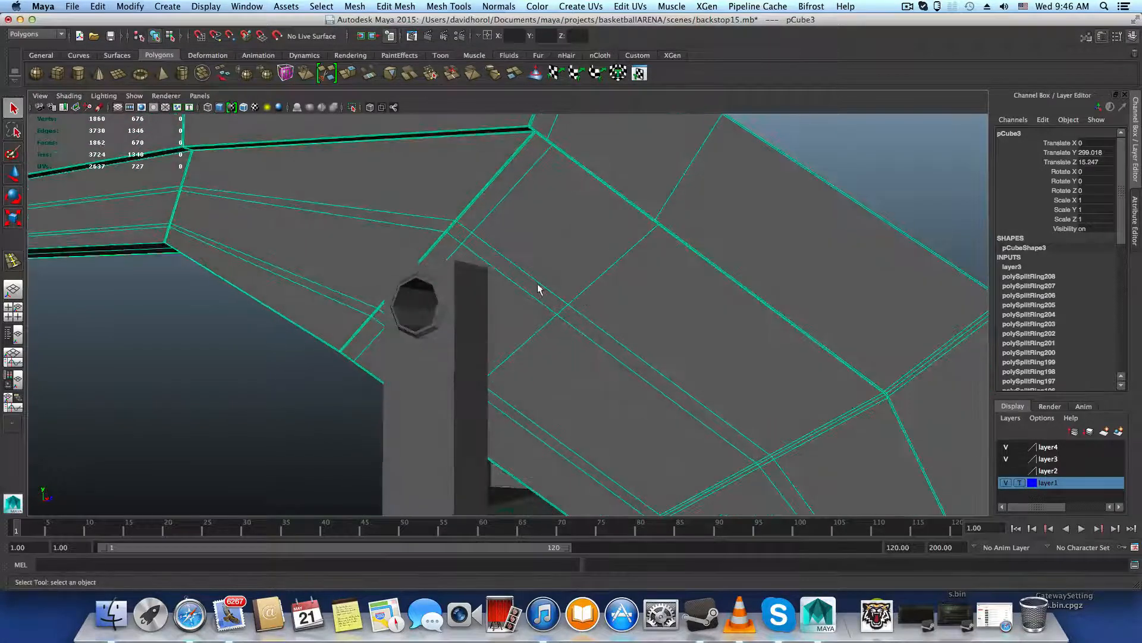
pyautogui.keyDown('alt'); pyautogui.moveTo(501, 387); pyautogui.dragTo(533, 390); pyautogui.keyUp('alt')
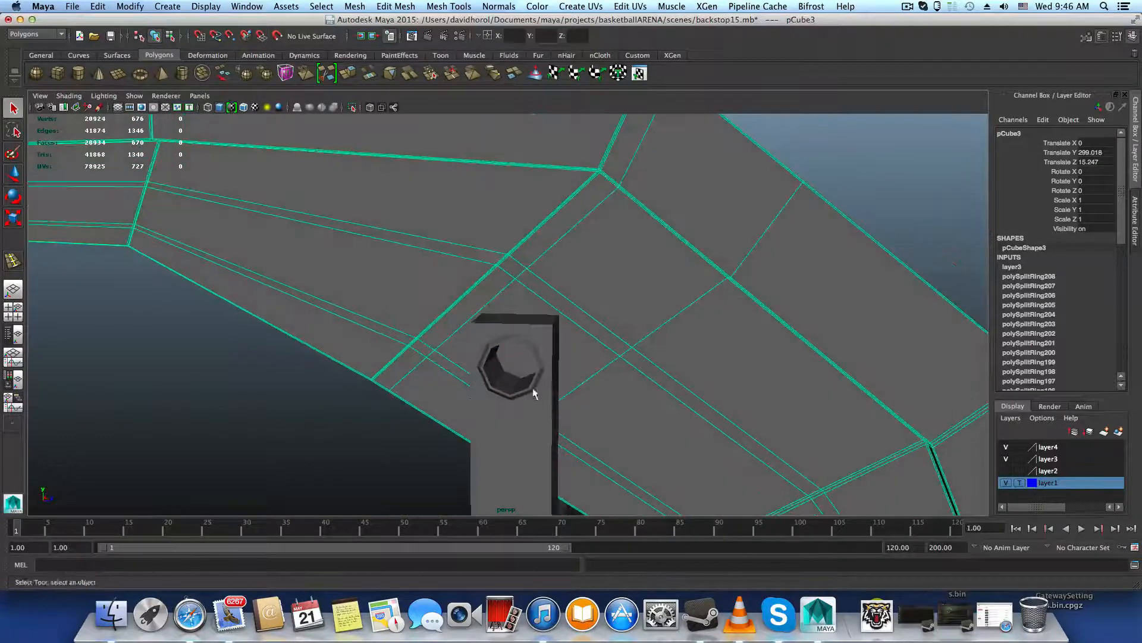
pyautogui.keyDown('alt'); pyautogui.moveTo(576, 295); pyautogui.dragTo(350, 461, button='middle'); pyautogui.keyUp('alt')
pyautogui.keyDown('alt'); pyautogui.moveTo(349, 461); pyautogui.dragTo(609, 481, button='right'); pyautogui.keyUp('alt')
pyautogui.keyDown('alt'); pyautogui.moveTo(197, 357); pyautogui.dragTo(291, 168, button='middle'); pyautogui.keyUp('alt')
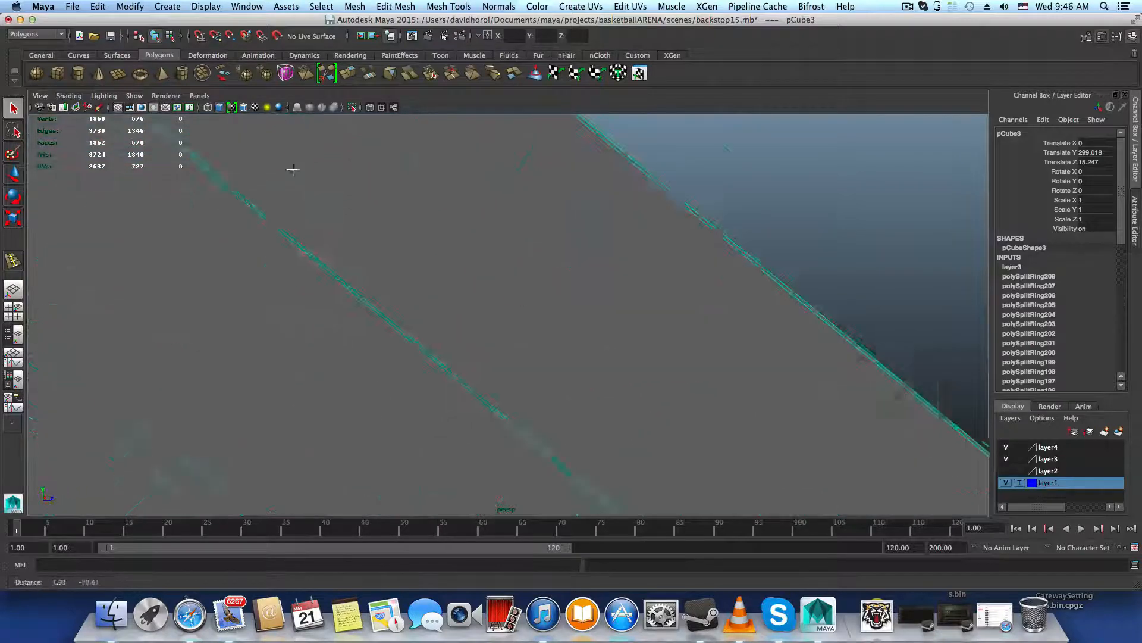
pyautogui.keyDown('alt'); pyautogui.moveTo(274, 387); pyautogui.dragTo(446, 236, button='middle'); pyautogui.keyUp('alt')
pyautogui.keyDown('alt'); pyautogui.moveTo(312, 356); pyautogui.dragTo(460, 225, button='middle'); pyautogui.keyUp('alt')
pyautogui.keyDown('alt'); pyautogui.moveTo(462, 231); pyautogui.dragTo(475, 259); pyautogui.keyUp('alt')
# Insert tight edge loops beside the two crosswise loops flanking the hinge hole nearer the backboard, undoing the first placement
pyautogui.keyDown('alt'); pyautogui.moveTo(475, 259); pyautogui.dragTo(263, 230, button='right'); pyautogui.keyUp('alt')
pyautogui.keyDown('alt'); pyautogui.moveTo(357, 256); pyautogui.dragTo(598, 325, button='right'); pyautogui.keyUp('alt')
pyautogui.keyDown('alt'); pyautogui.moveTo(557, 253); pyautogui.dragTo(564, 364, button='middle'); pyautogui.keyUp('alt')
pyautogui.keyDown('shift'); pyautogui.moveTo(552, 336); pyautogui.dragTo(515, 342, button='right'); pyautogui.keyUp('shift')
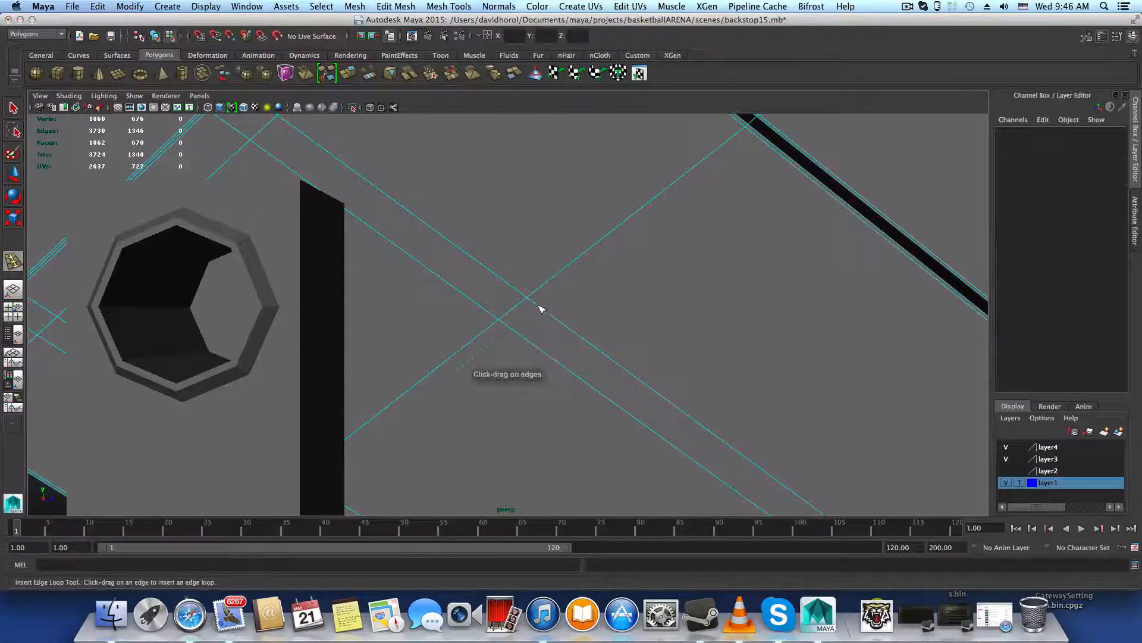
pyautogui.moveTo(538, 306); pyautogui.dragTo(526, 297)
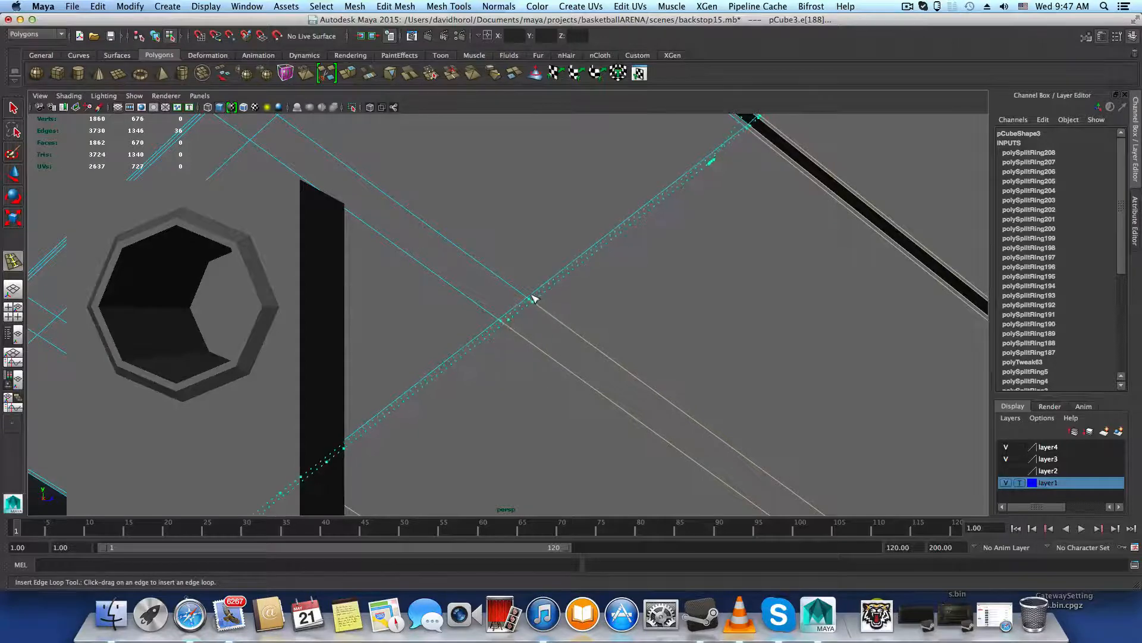
pyautogui.moveTo(531, 297); pyautogui.dragTo(516, 314)
pyautogui.press('z')
pyautogui.press('z')
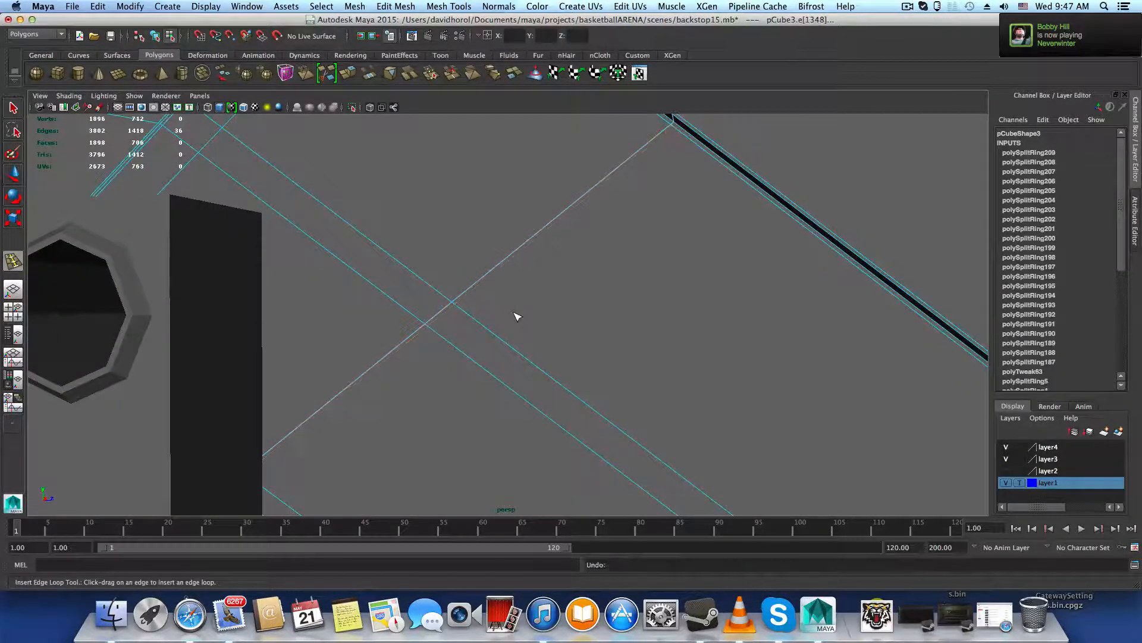
pyautogui.click(483, 323)
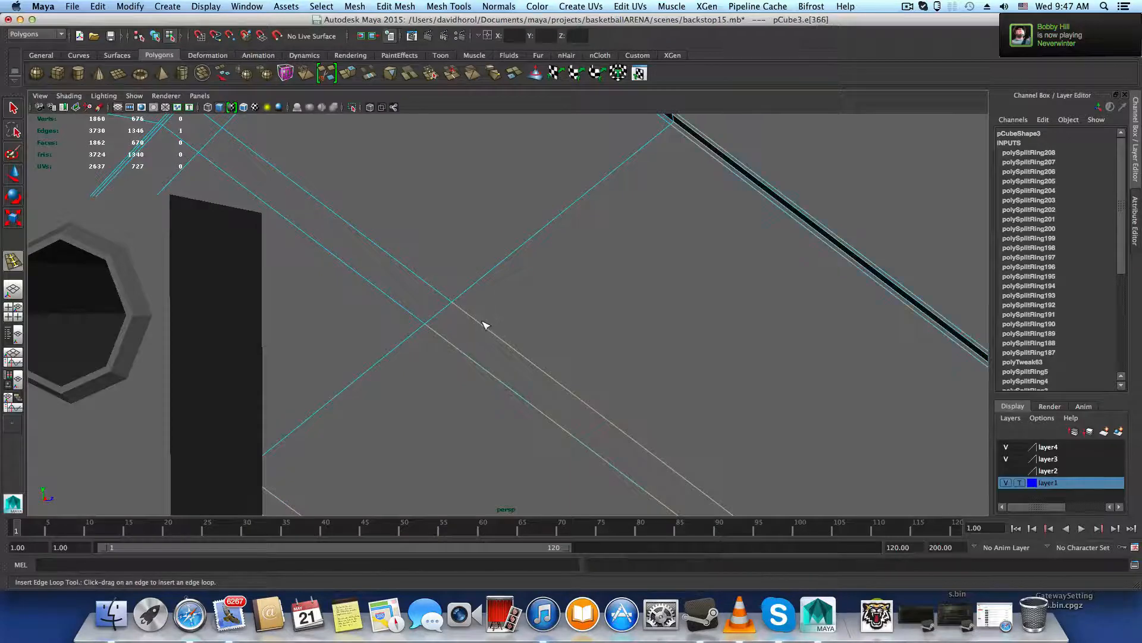
pyautogui.click(455, 305)
pyautogui.keyDown('alt'); pyautogui.moveTo(436, 298); pyautogui.dragTo(545, 377); pyautogui.keyUp('alt')
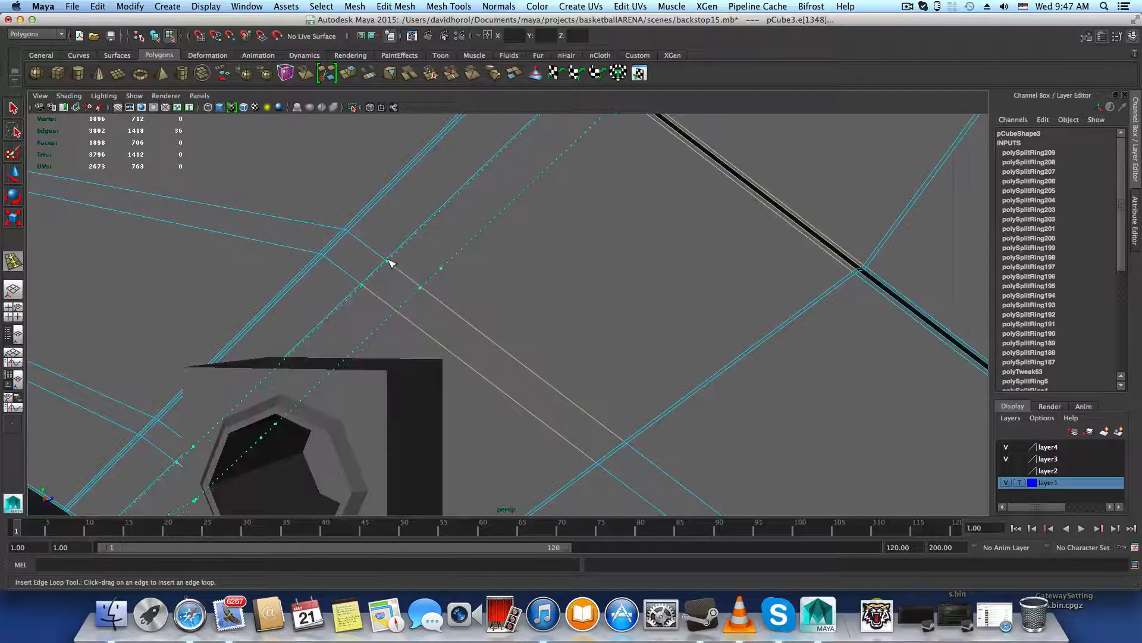
pyautogui.moveTo(389, 262); pyautogui.dragTo(401, 271)
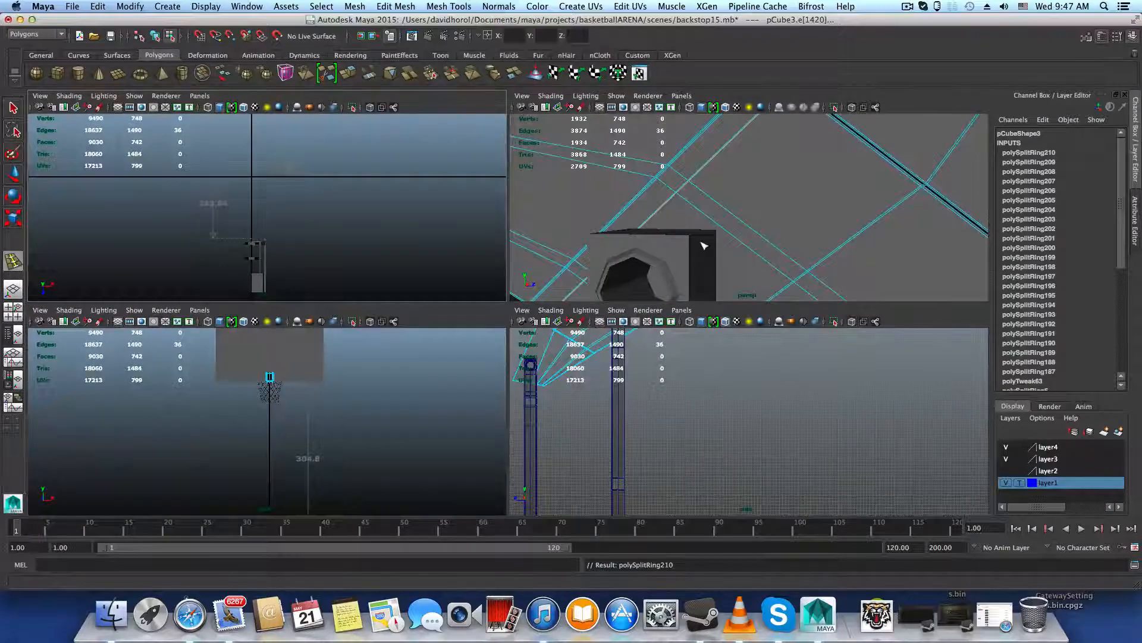
# In the side view, split the edge ring with a lengthwise loop on the arm running through the hinge hole nearer the backboard
pyautogui.press('space')
pyautogui.press('space')
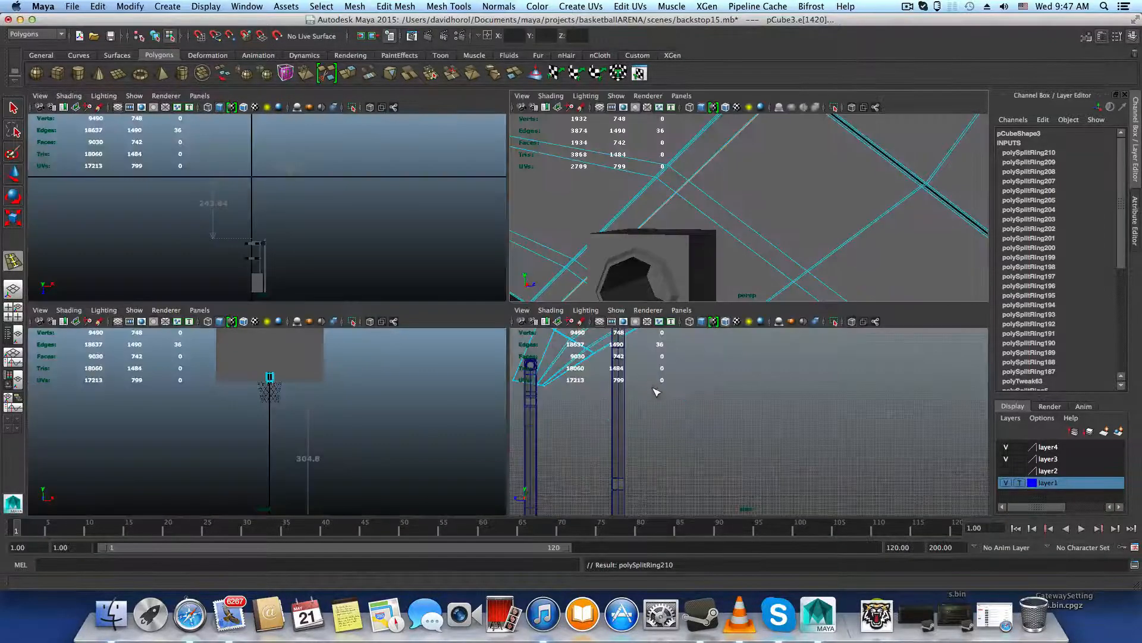
pyautogui.press('space')
pyautogui.keyDown('alt'); pyautogui.moveTo(314, 244); pyautogui.dragTo(438, 421, button='middle'); pyautogui.keyUp('alt')
pyautogui.keyDown('alt'); pyautogui.moveTo(438, 421); pyautogui.dragTo(720, 434, button='right'); pyautogui.keyUp('alt')
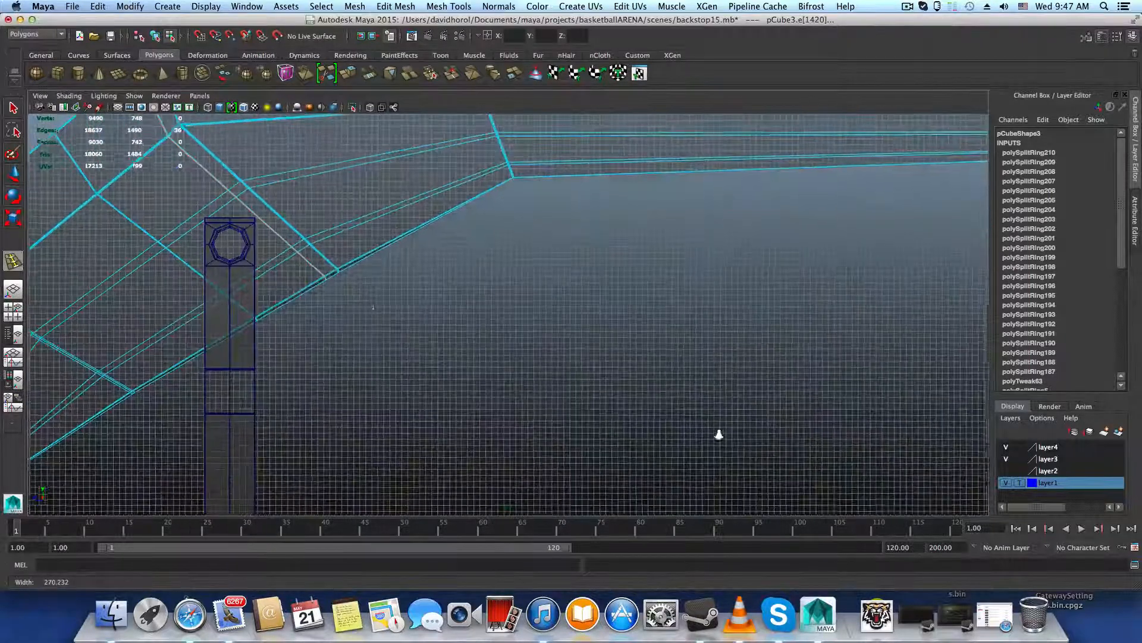
pyautogui.keyDown('alt'); pyautogui.moveTo(376, 288); pyautogui.dragTo(609, 336, button='middle'); pyautogui.keyUp('alt')
pyautogui.keyDown('alt'); pyautogui.moveTo(609, 335); pyautogui.dragTo(746, 405, button='right'); pyautogui.keyUp('alt')
pyautogui.keyDown('alt'); pyautogui.moveTo(423, 333); pyautogui.dragTo(480, 372, button='middle'); pyautogui.keyUp('alt')
pyautogui.keyDown('alt'); pyautogui.moveTo(481, 372); pyautogui.dragTo(673, 423, button='right'); pyautogui.keyUp('alt')
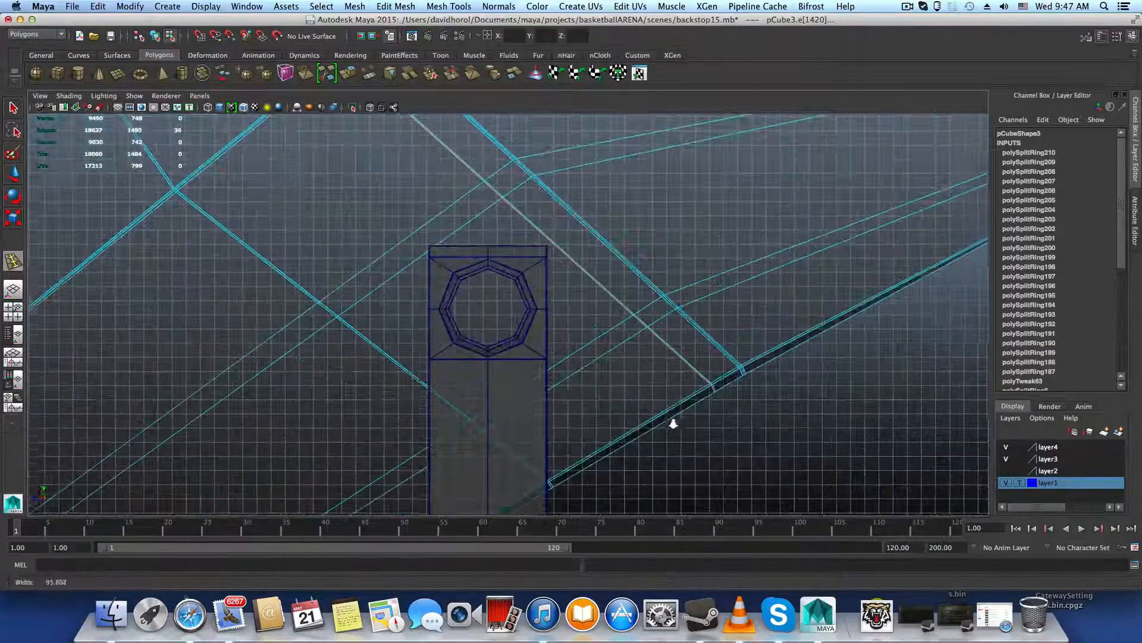
pyautogui.keyDown('alt'); pyautogui.moveTo(493, 372); pyautogui.dragTo(811, 464, button='right'); pyautogui.keyUp('alt')
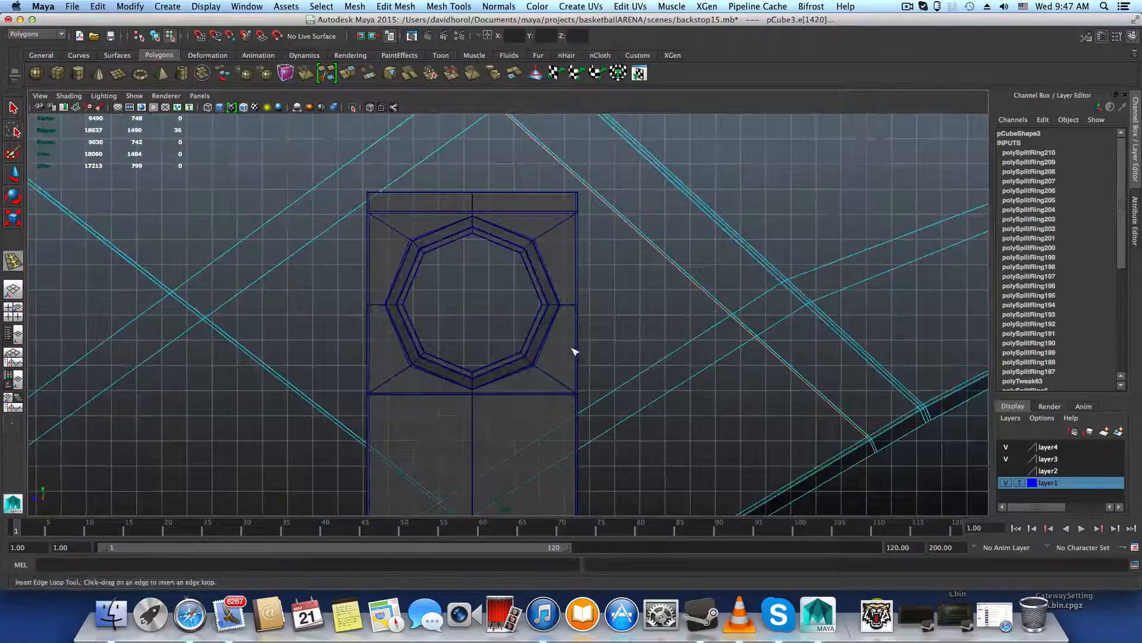
pyautogui.keyDown('alt'); pyautogui.moveTo(573, 349); pyautogui.dragTo(576, 386, button='middle'); pyautogui.keyUp('alt')
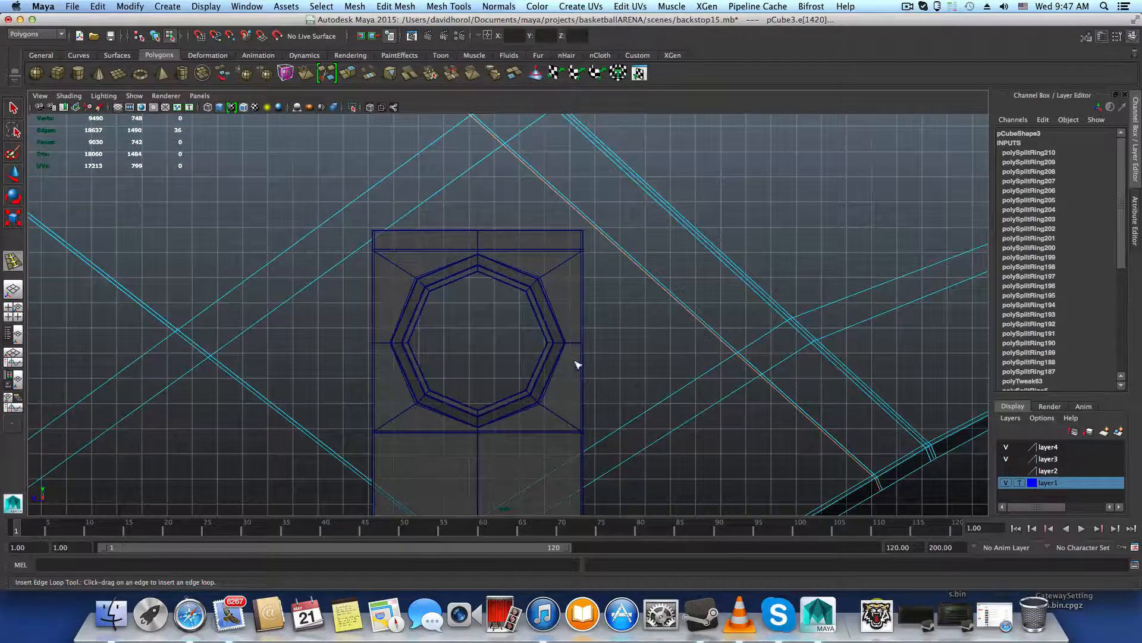
pyautogui.keyDown('alt'); pyautogui.moveTo(533, 399); pyautogui.dragTo(546, 369, button='middle'); pyautogui.keyUp('alt')
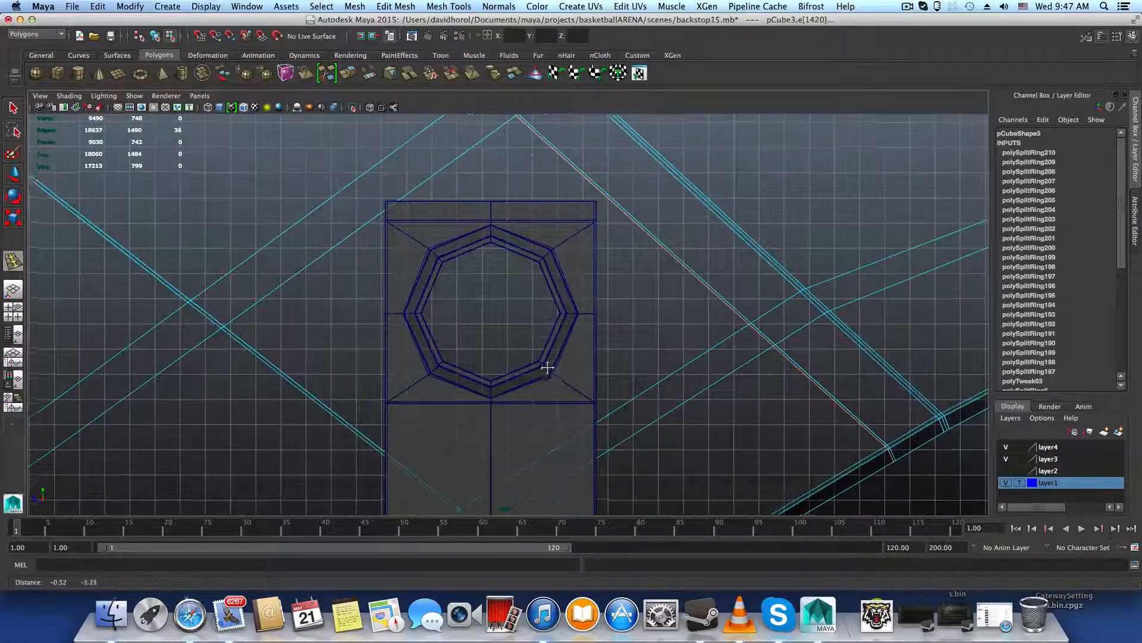
pyautogui.click(13, 108)
pyautogui.moveTo(632, 215)
pyautogui.mouseDown(button='right')
pyautogui.moveTo(642, 226)
pyautogui.moveTo(595, 235)
pyautogui.moveTo(665, 267)
pyautogui.moveTo(669, 257)
pyautogui.mouseUp(button='right')
pyautogui.click(639, 227)
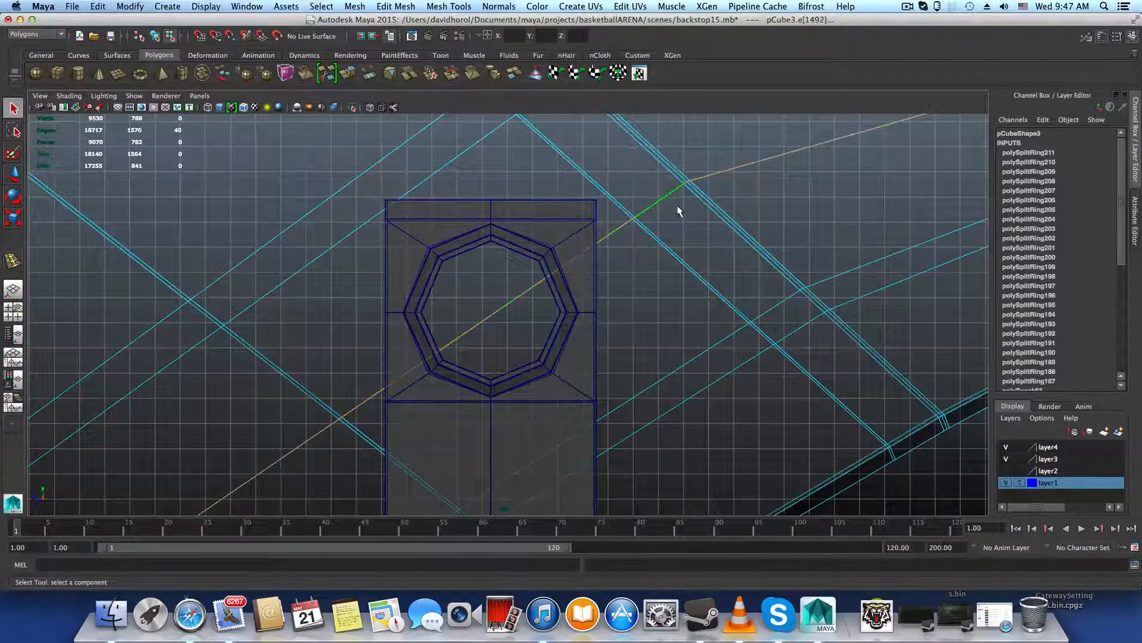
# Split the arm's edge ring with a crosswise loop that crosses the lengthwise loop at the hinge hole's centre
pyautogui.click(507, 309)
pyautogui.keyDown('ctrl'); pyautogui.moveTo(510, 305); pyautogui.dragTo(525, 344, button='right'); pyautogui.keyUp('ctrl')
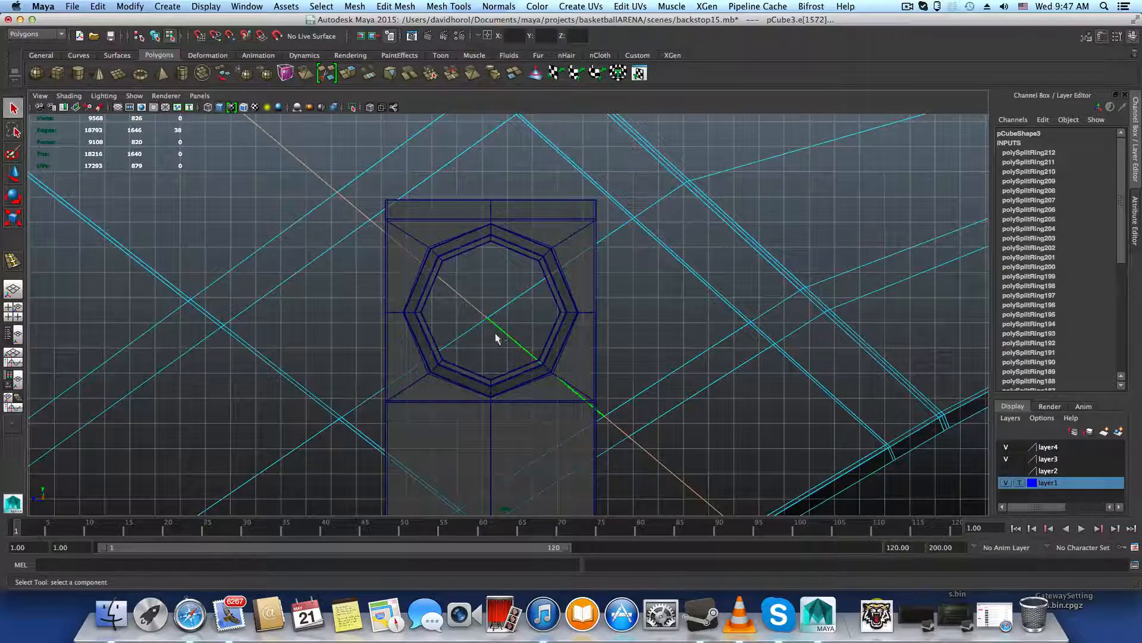
pyautogui.scroll(-3, 488, 326)
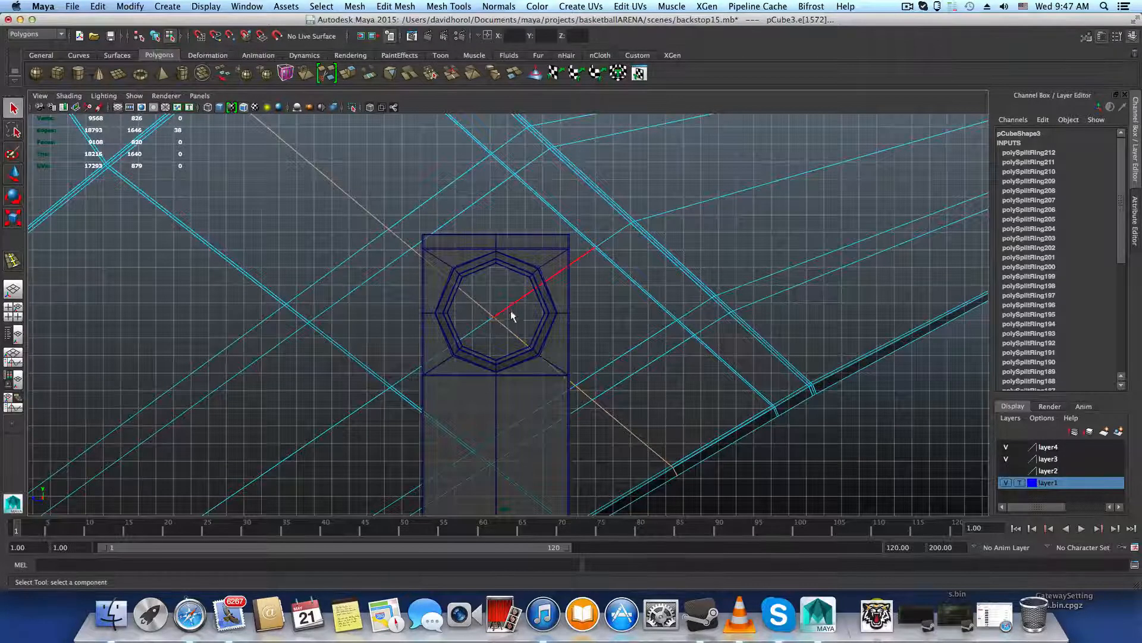
# With the Slide Edge tool, slide the arm's selected crosswise loop toward the hinge hole's centre
pyautogui.scroll(2, 493, 330)
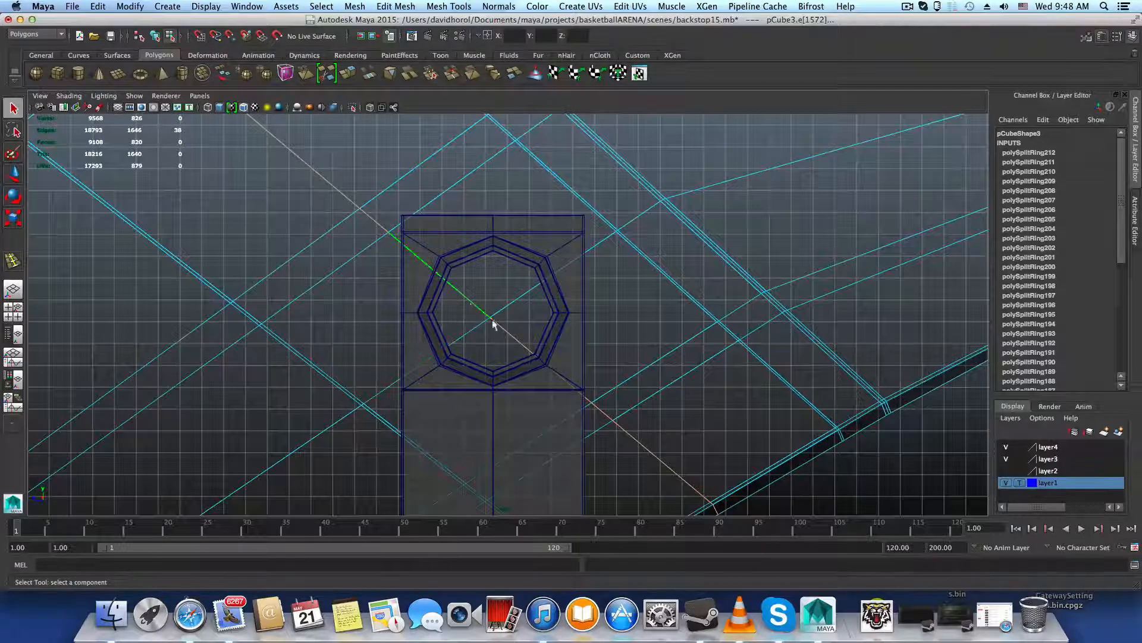
pyautogui.keyDown('shift'); pyautogui.moveTo(502, 324); pyautogui.dragTo(504, 403, button='right'); pyautogui.keyUp('shift')
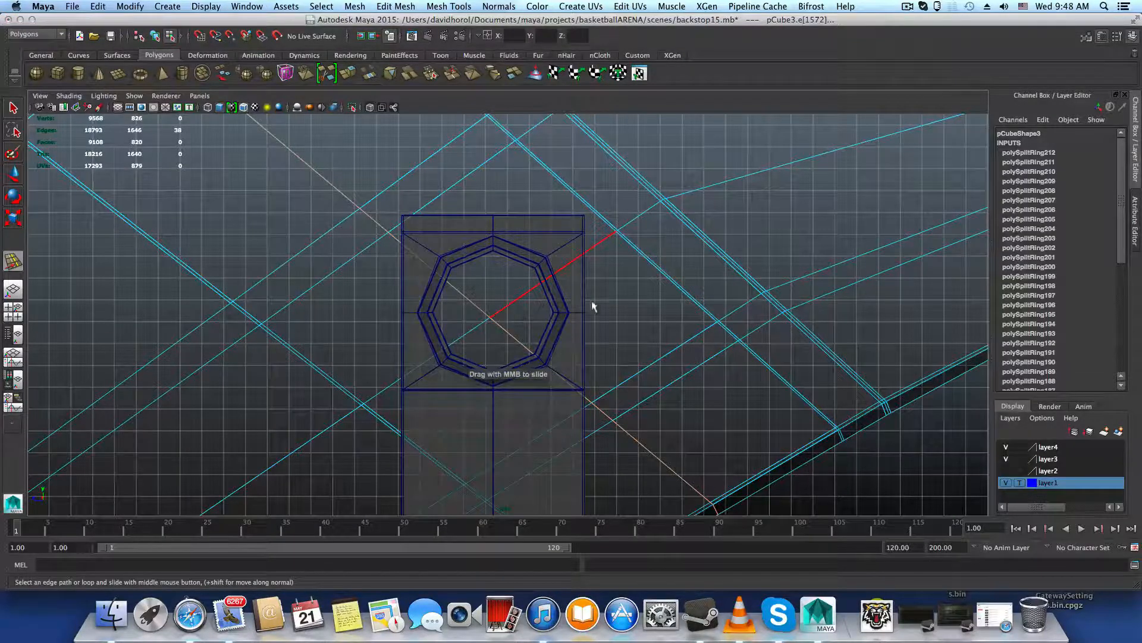
pyautogui.moveTo(488, 309); pyautogui.dragTo(515, 291, button='middle')
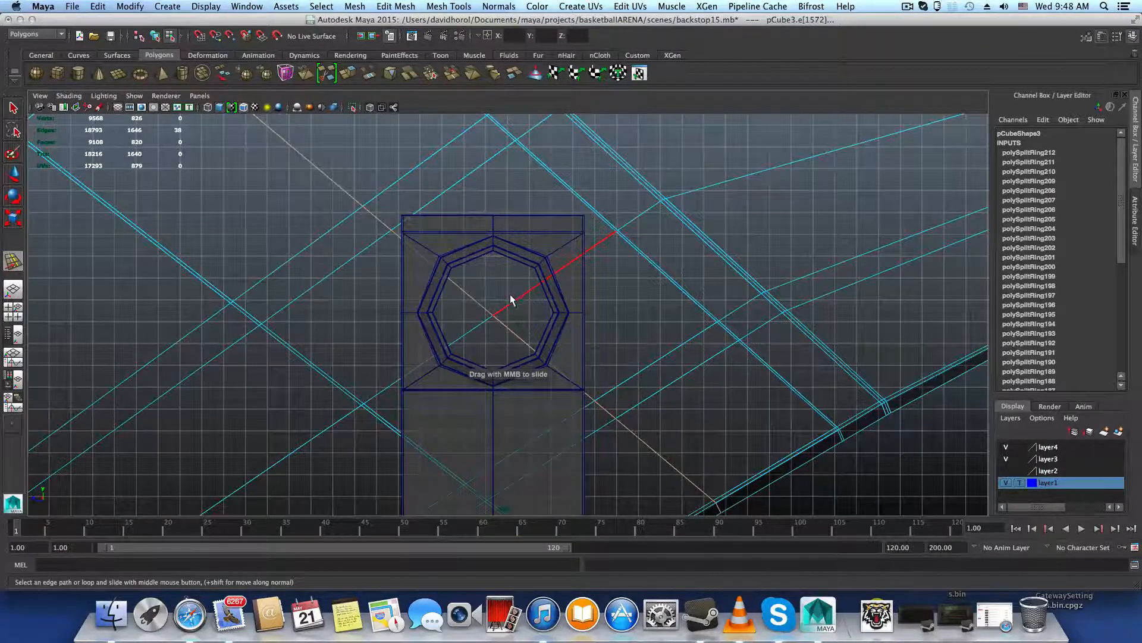
# Fine-tune the crosswise loop by sliding it so it meets the lengthwise loop at the hinge hole's centre
pyautogui.scroll(4, 502, 313)
pyautogui.scroll(-5, 481, 329)
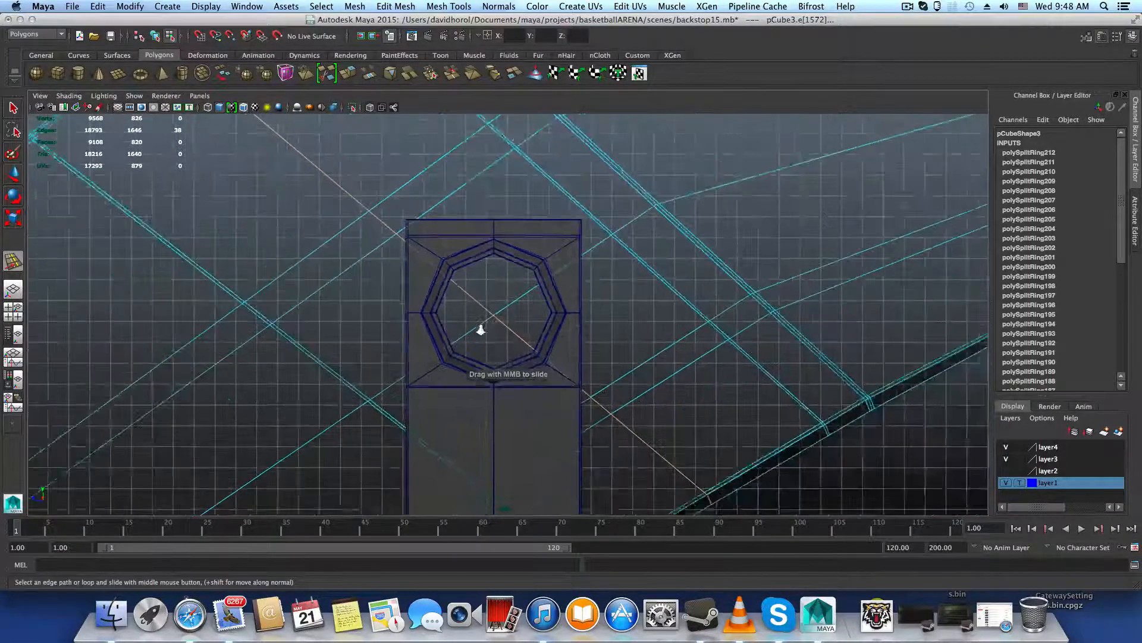
pyautogui.scroll(-5, 480, 329)
pyautogui.keyDown('alt'); pyautogui.moveTo(431, 225); pyautogui.dragTo(426, 350, button='middle'); pyautogui.keyUp('alt')
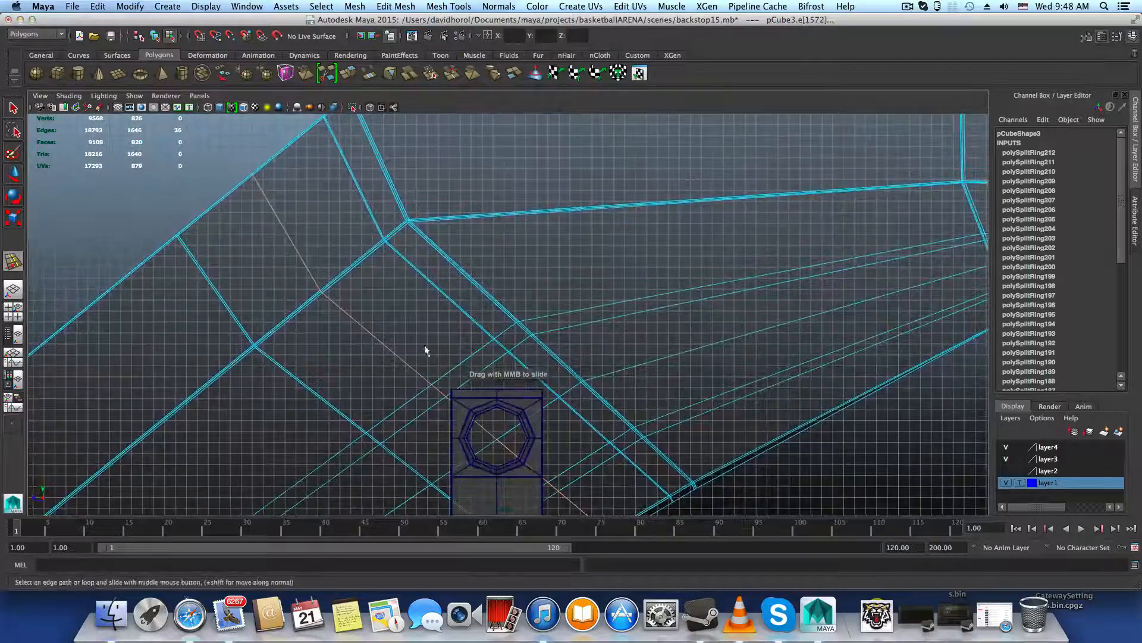
pyautogui.keyDown('alt'); pyautogui.moveTo(509, 413); pyautogui.dragTo(492, 385, button='middle'); pyautogui.keyUp('alt')
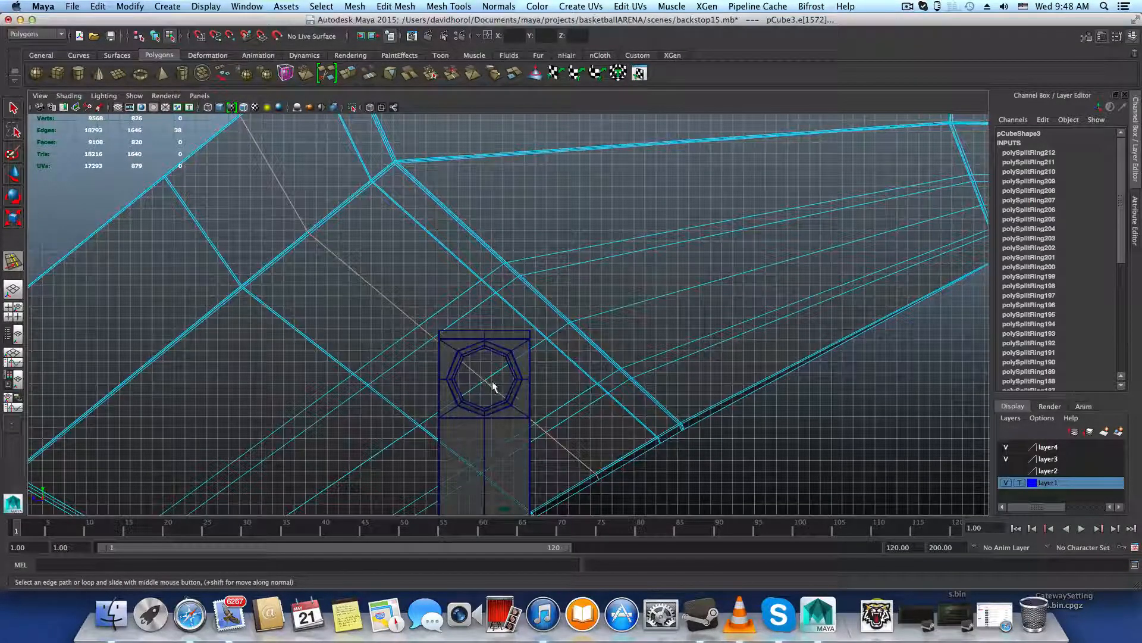
pyautogui.keyDown('alt'); pyautogui.moveTo(452, 397); pyautogui.dragTo(868, 470, button='right'); pyautogui.keyUp('alt')
pyautogui.keyDown('alt'); pyautogui.moveTo(512, 437); pyautogui.dragTo(523, 385, button='middle'); pyautogui.keyUp('alt')
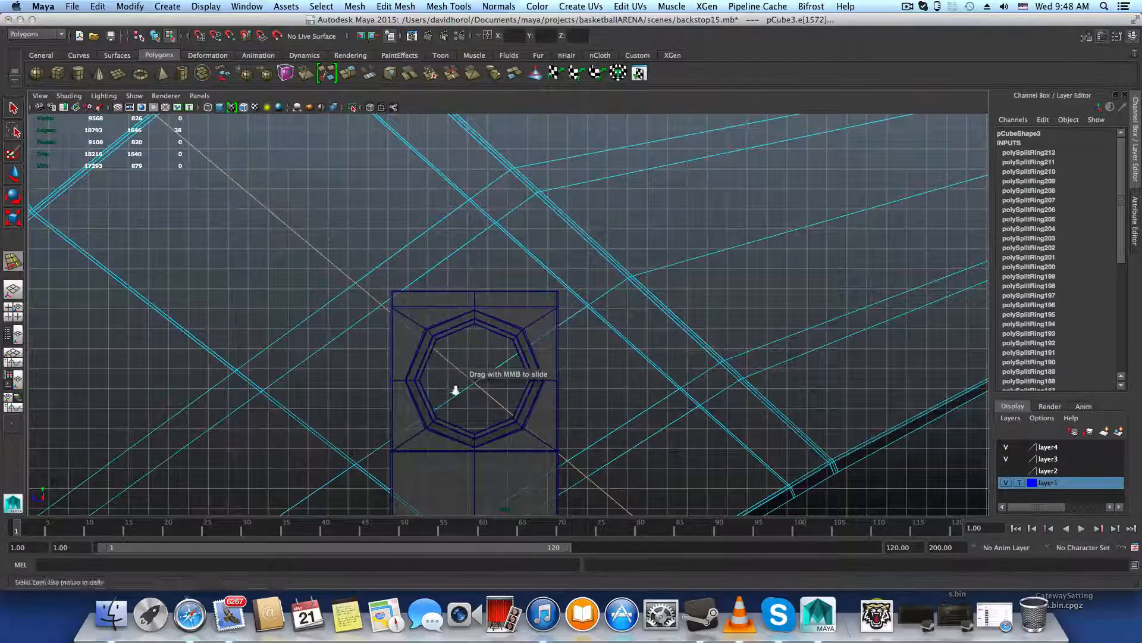
pyautogui.keyDown('alt'); pyautogui.moveTo(460, 387); pyautogui.dragTo(714, 461, button='right'); pyautogui.keyUp('alt')
pyautogui.keyDown('alt'); pyautogui.moveTo(522, 425); pyautogui.dragTo(494, 327, button='middle'); pyautogui.keyUp('alt')
pyautogui.keyDown('alt'); pyautogui.moveTo(494, 333); pyautogui.dragTo(600, 387, button='right'); pyautogui.keyUp('alt')
pyautogui.keyDown('alt'); pyautogui.moveTo(498, 382); pyautogui.dragTo(559, 320, button='middle'); pyautogui.keyUp('alt')
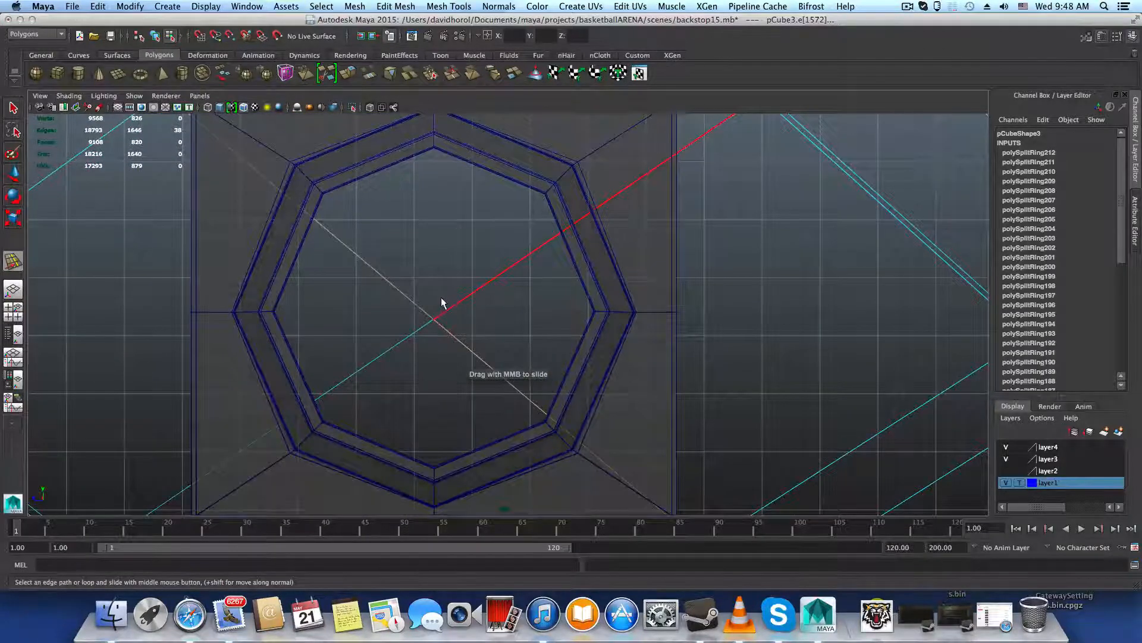
pyautogui.moveTo(451, 298)
pyautogui.mouseDown(button='middle')
pyautogui.moveTo(461, 299)
pyautogui.moveTo(442, 313)
pyautogui.mouseUp(button='middle')
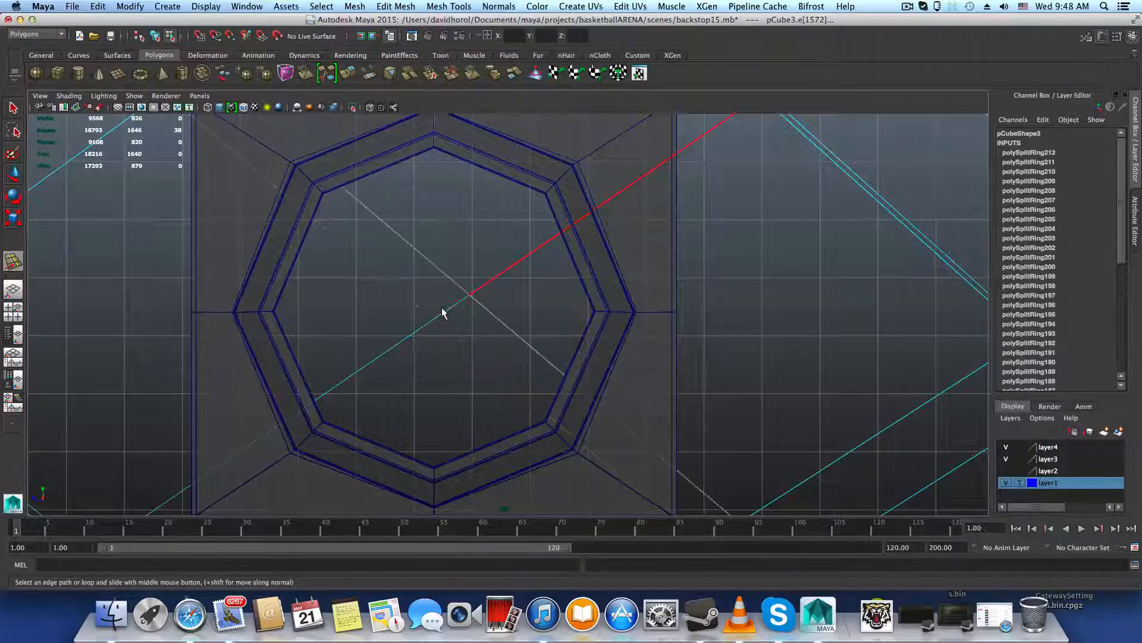
pyautogui.scroll(2, 440, 310)
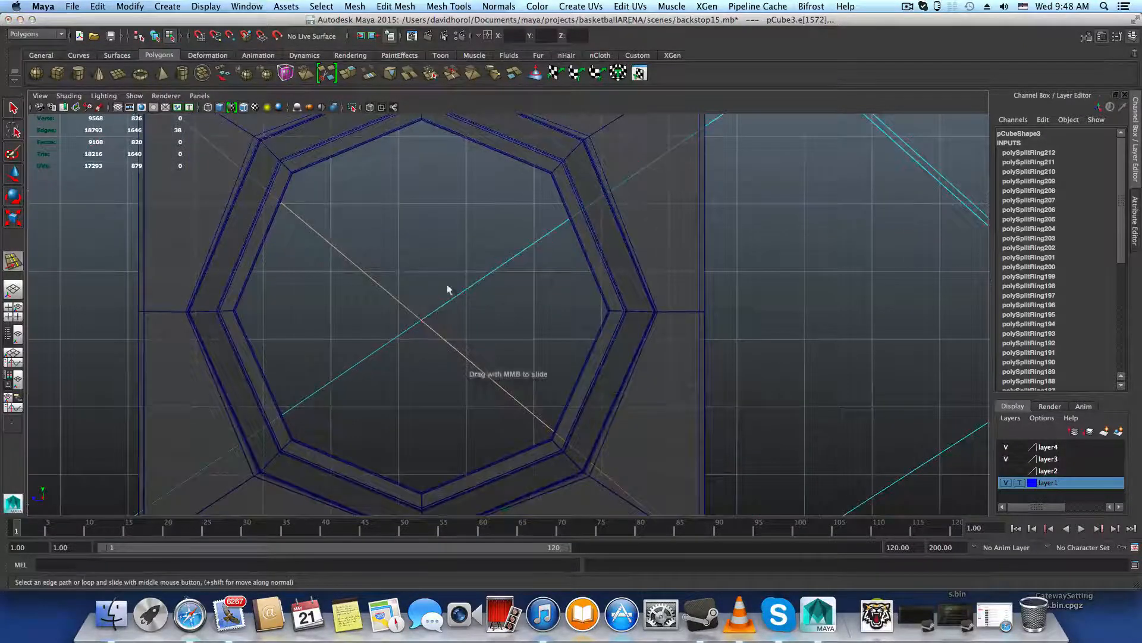
pyautogui.moveTo(457, 293); pyautogui.dragTo(433, 310, button='middle')
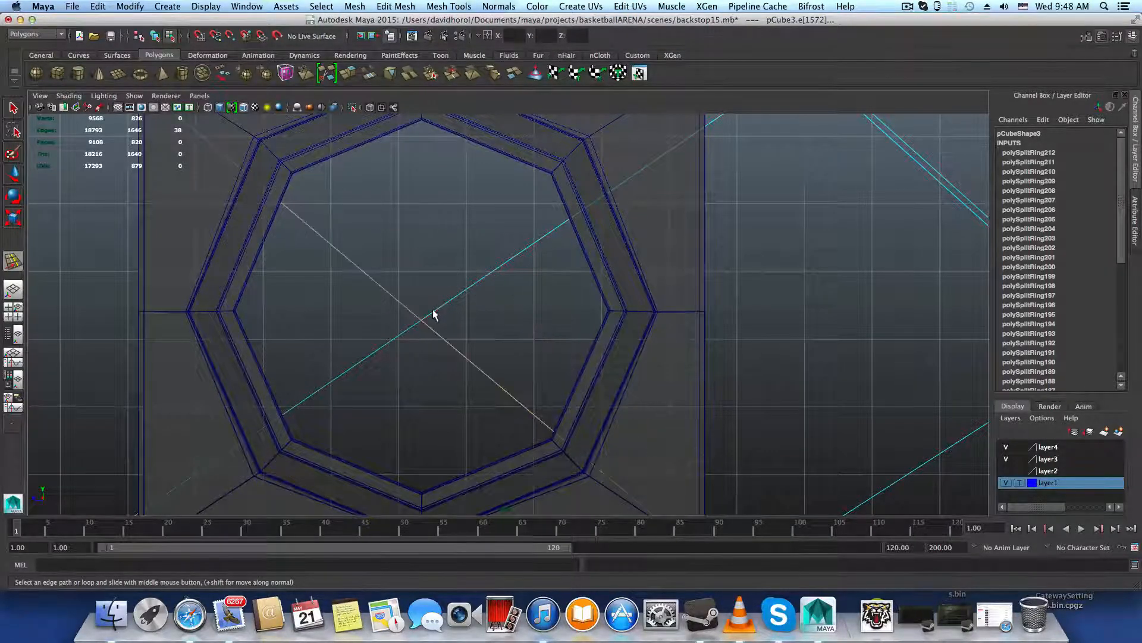
# Nudge the crosswise loop back and forth around the hinge hole's centre, undoing the unwanted slides
pyautogui.moveTo(433, 315); pyautogui.dragTo(435, 311, button='middle')
pyautogui.press('z')
pyautogui.hotkey('shift', 'z')
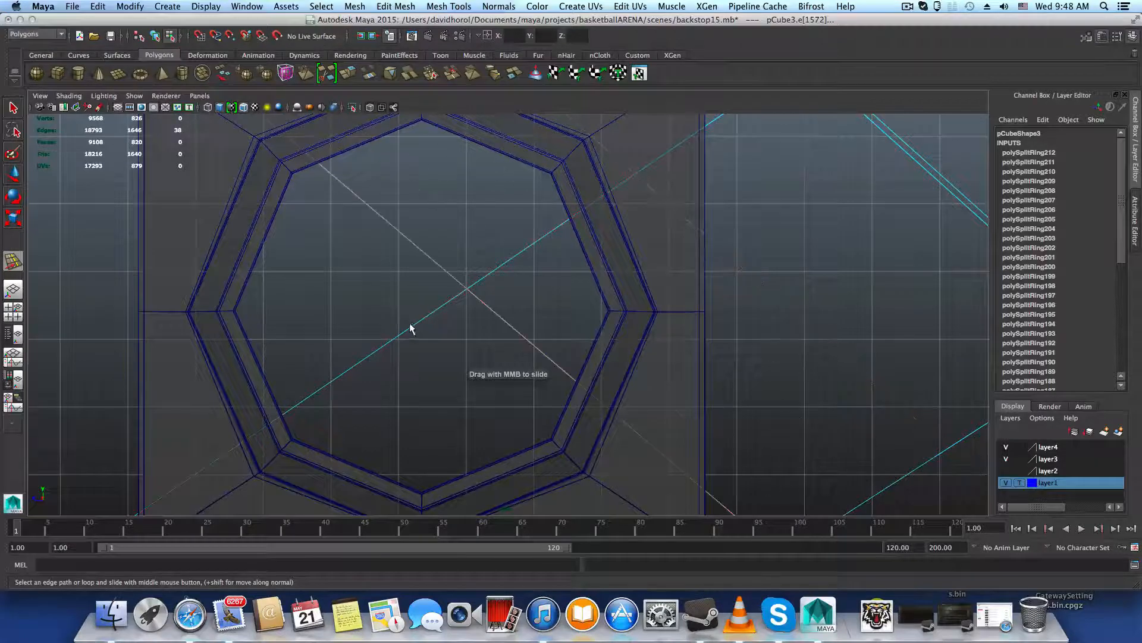
pyautogui.moveTo(399, 334); pyautogui.dragTo(423, 305, button='middle')
pyautogui.press('z')
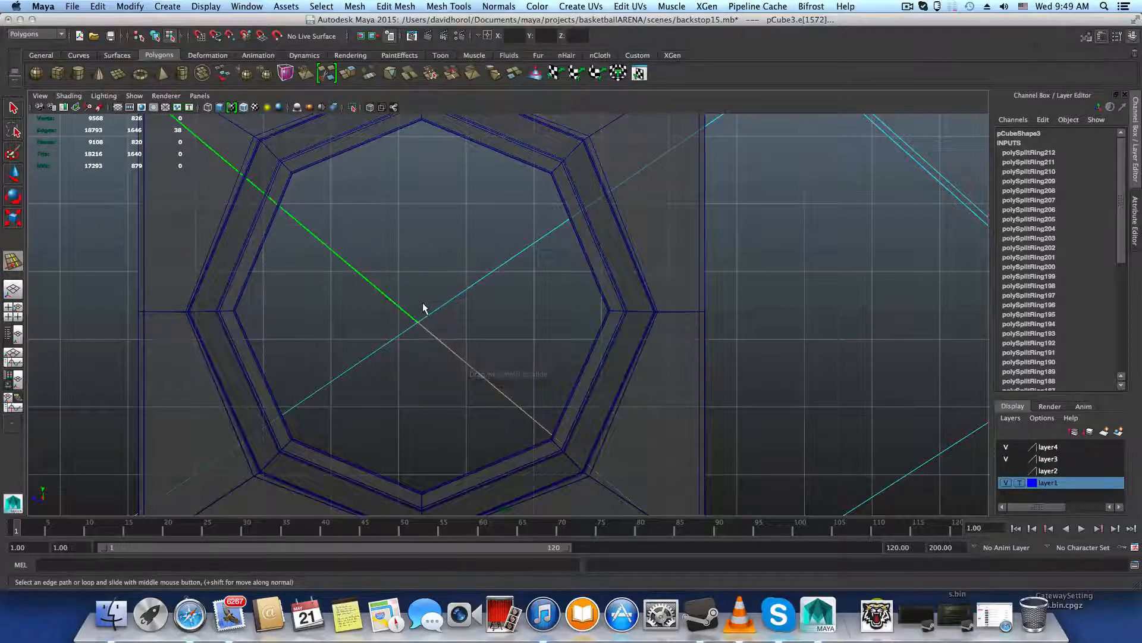
# Readjust the crosswise loop with small slides, checking its alignment with the hinge hole at different magnifications
pyautogui.scroll(-3, 459, 299)
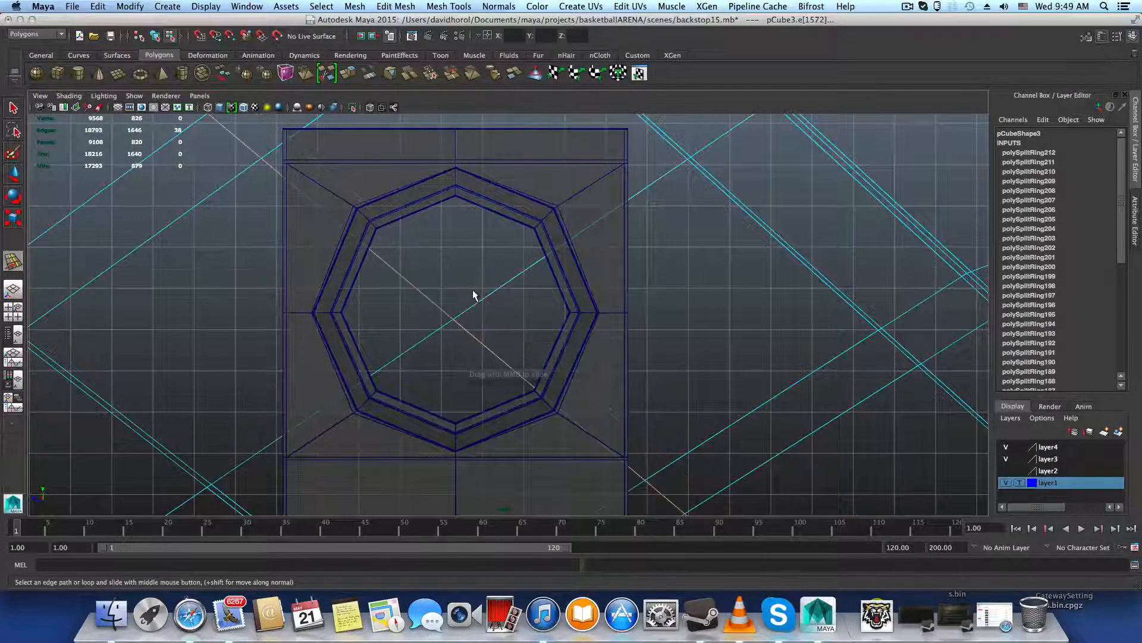
pyautogui.keyDown('alt'); pyautogui.moveTo(467, 316); pyautogui.dragTo(472, 301, button='middle'); pyautogui.keyUp('alt')
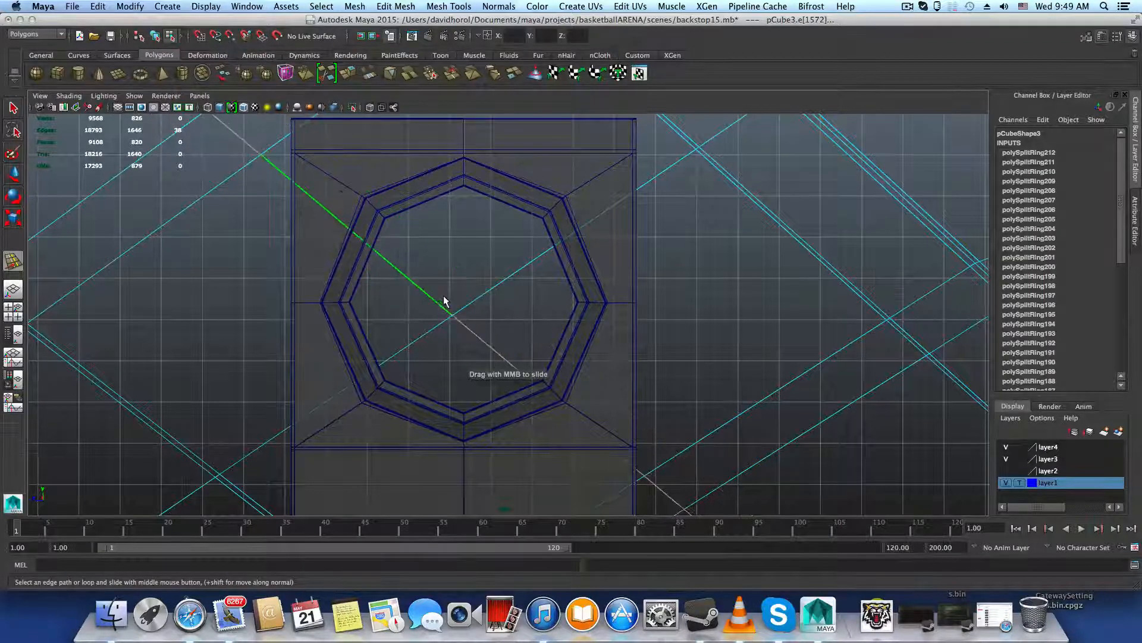
pyautogui.scroll(-5, 473, 285)
pyautogui.keyDown('alt'); pyautogui.moveTo(476, 285); pyautogui.dragTo(508, 341); pyautogui.keyUp('alt')
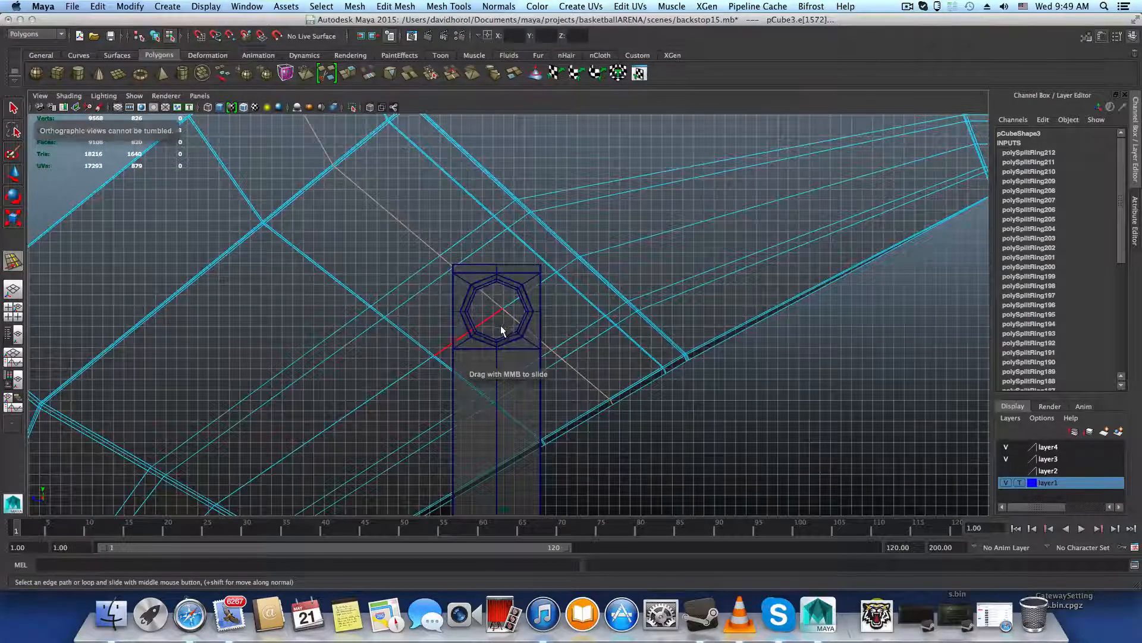
pyautogui.moveTo(501, 317); pyautogui.dragTo(495, 321, button='middle')
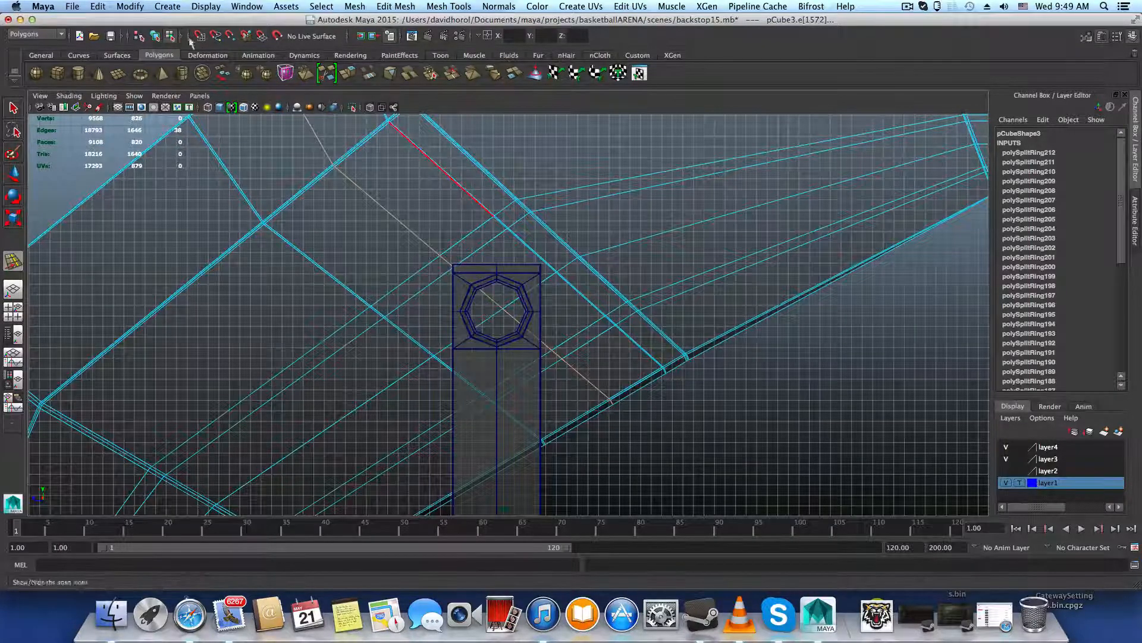
pyautogui.scroll(5, 495, 316)
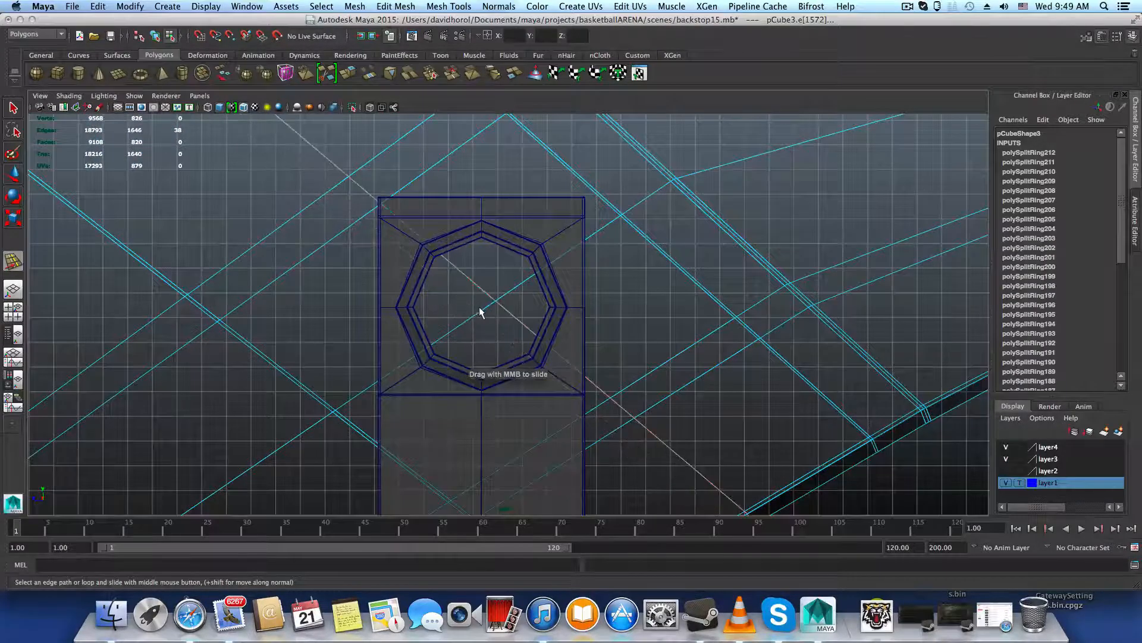
pyautogui.scroll(2, 478, 311)
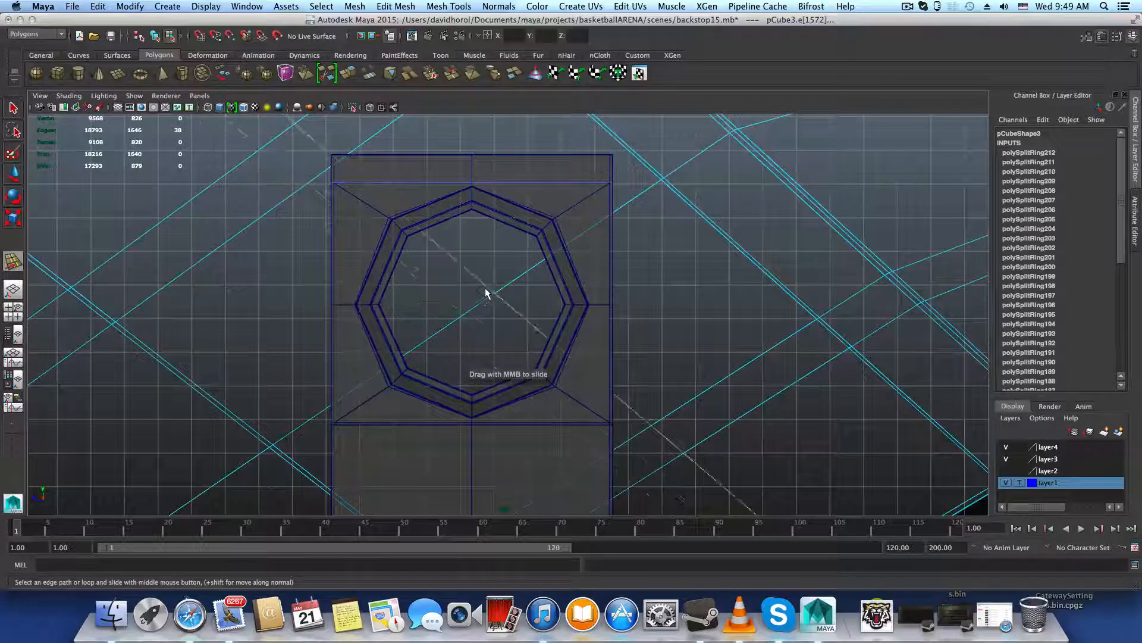
pyautogui.scroll(1, 486, 295)
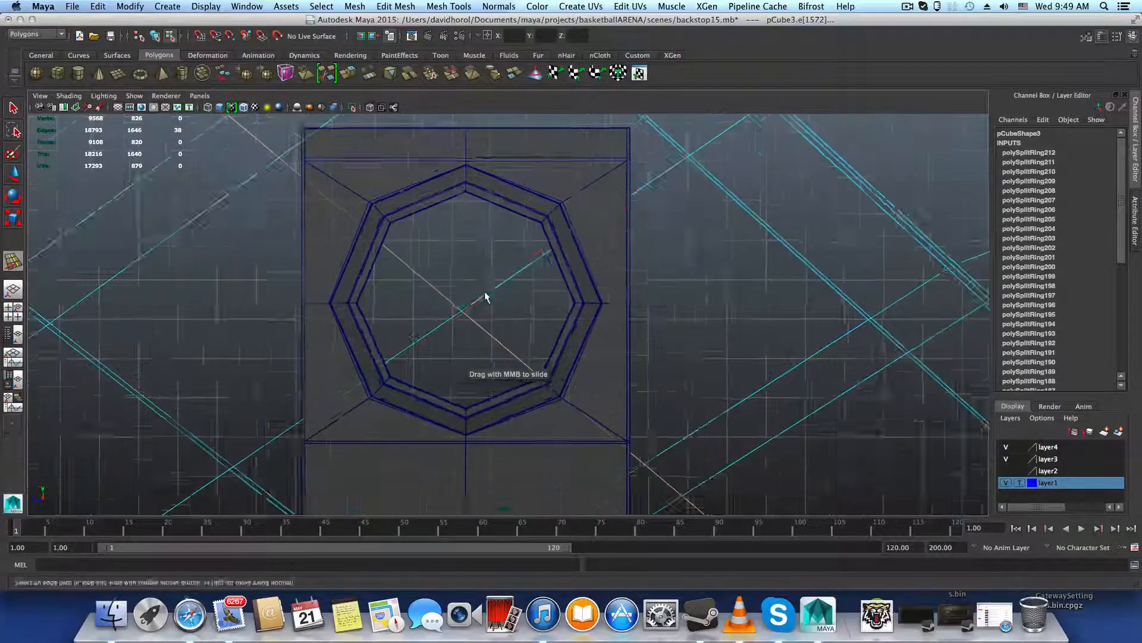
pyautogui.scroll(5, 486, 296)
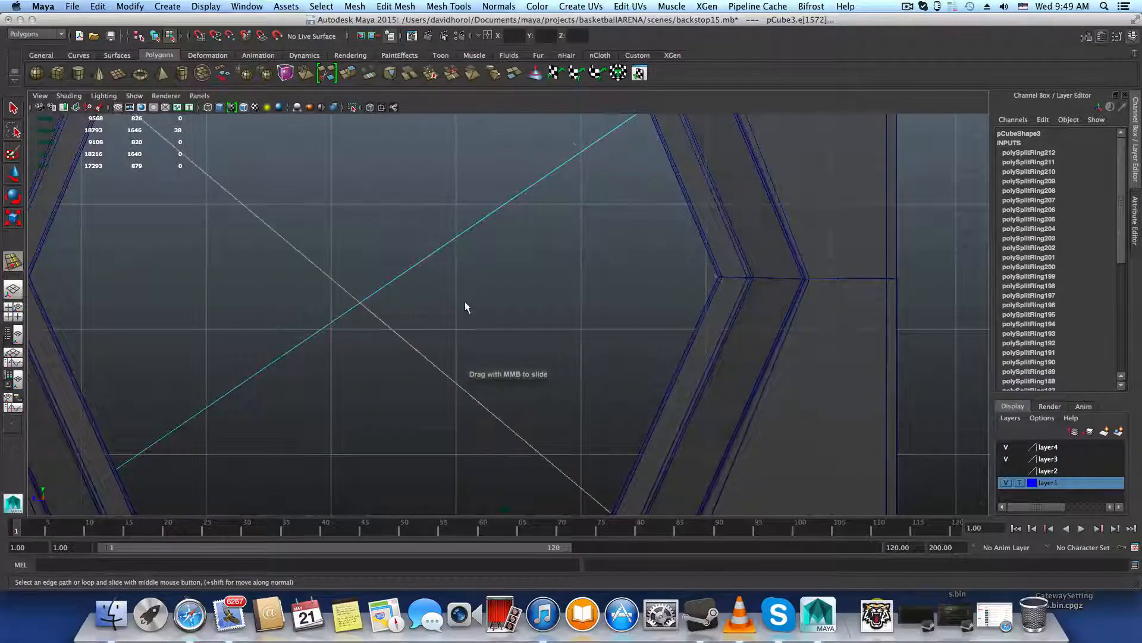
pyautogui.scroll(2, 466, 301)
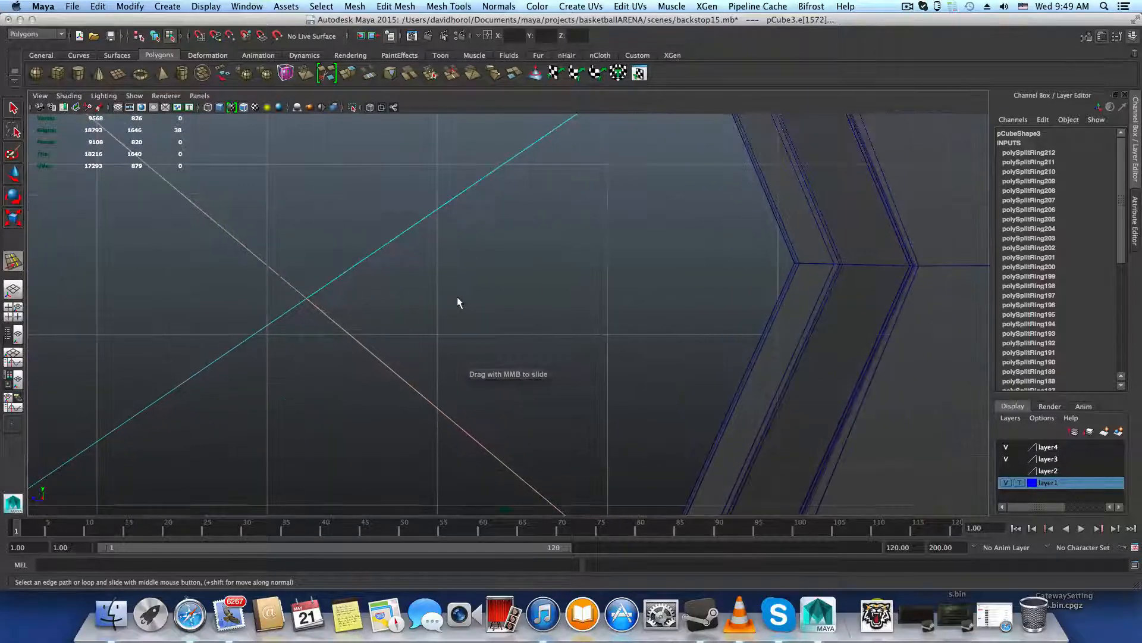
pyautogui.moveTo(457, 297); pyautogui.dragTo(395, 292, button='middle')
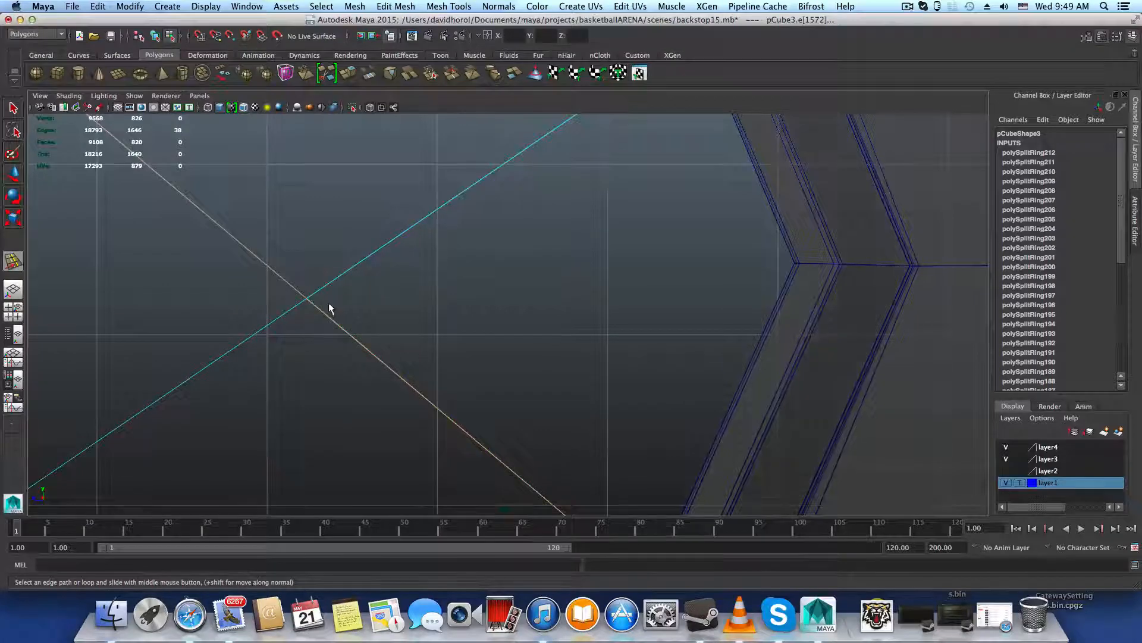
# Select the lengthwise loop running through the hinge hole and slide it toward the hole's centre with the Slide Edge tool
pyautogui.click(332, 286)
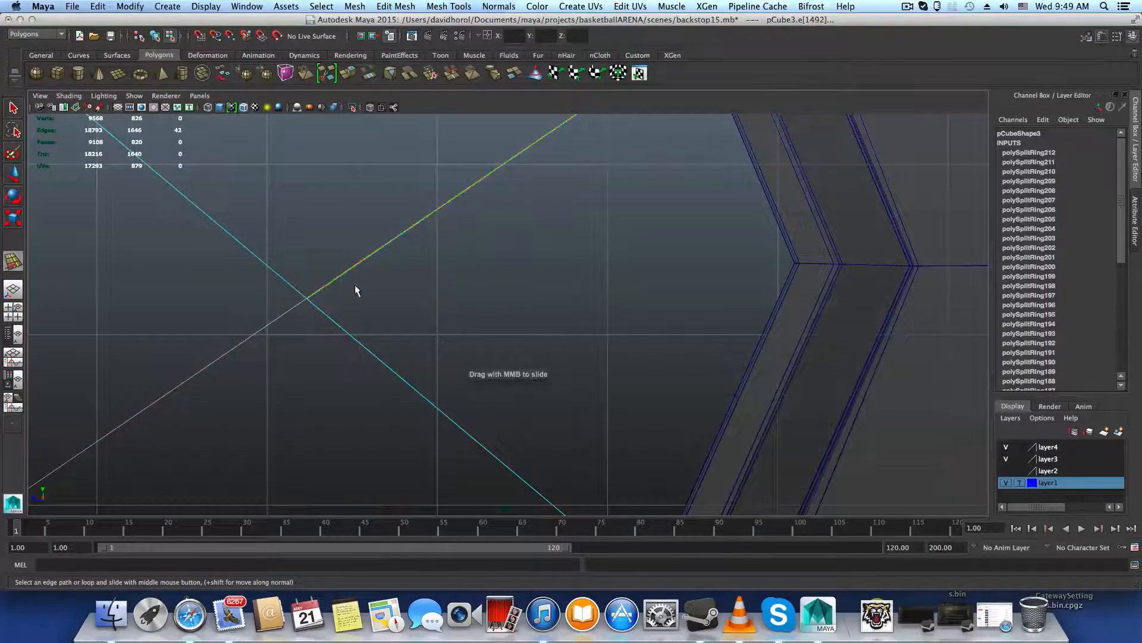
pyautogui.keyDown('shift'); pyautogui.moveTo(391, 272); pyautogui.dragTo(395, 357, button='right'); pyautogui.keyUp('shift')
pyautogui.scroll(-5, 387, 302)
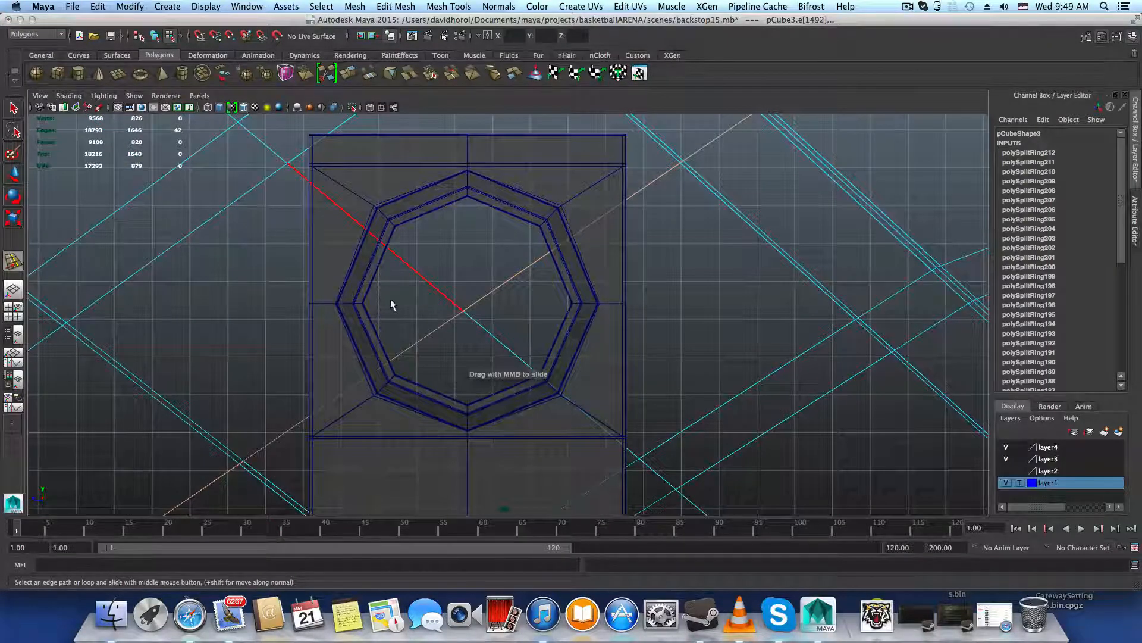
pyautogui.moveTo(481, 259)
pyautogui.mouseDown(button='middle')
pyautogui.moveTo(441, 272)
pyautogui.moveTo(475, 280)
pyautogui.mouseUp(button='middle')
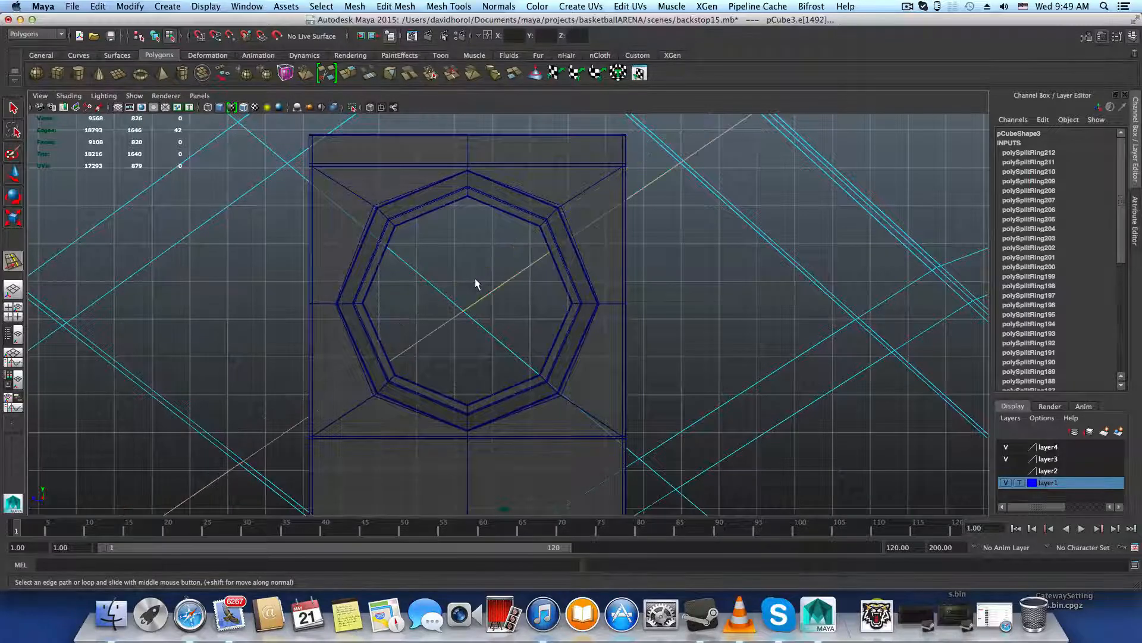
pyautogui.moveTo(474, 279); pyautogui.dragTo(495, 304, button='middle')
# Refine the lengthwise loop's position with small slides so its crossing with the crosswise loop lines up with the hole's centre
pyautogui.scroll(1, 475, 277)
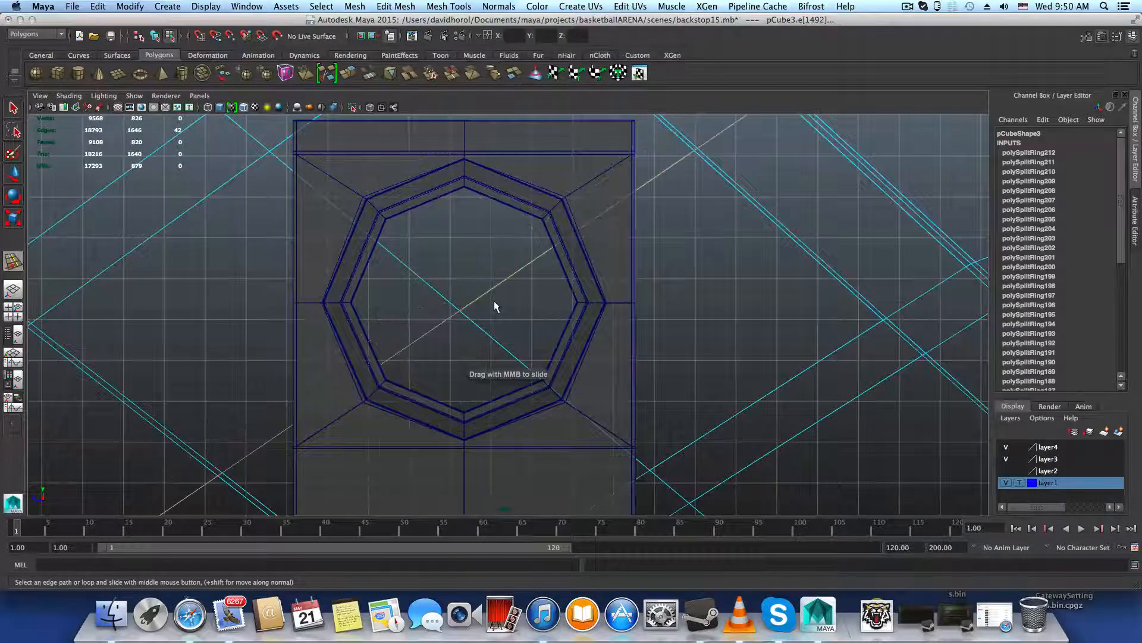
pyautogui.scroll(2, 492, 307)
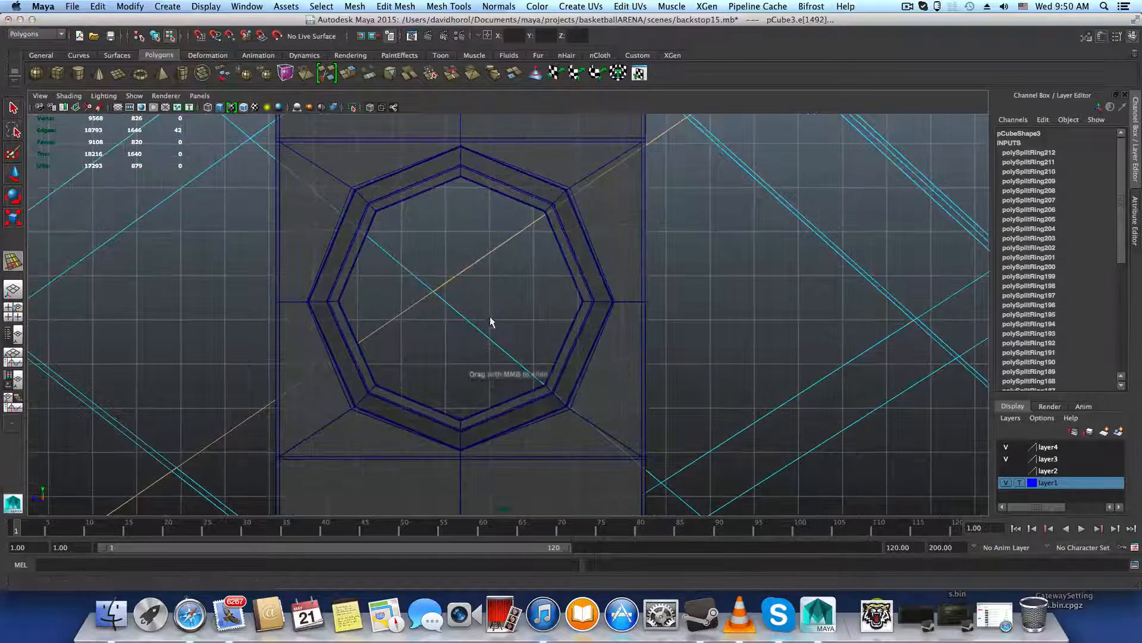
pyautogui.moveTo(462, 265); pyautogui.dragTo(466, 267, button='middle')
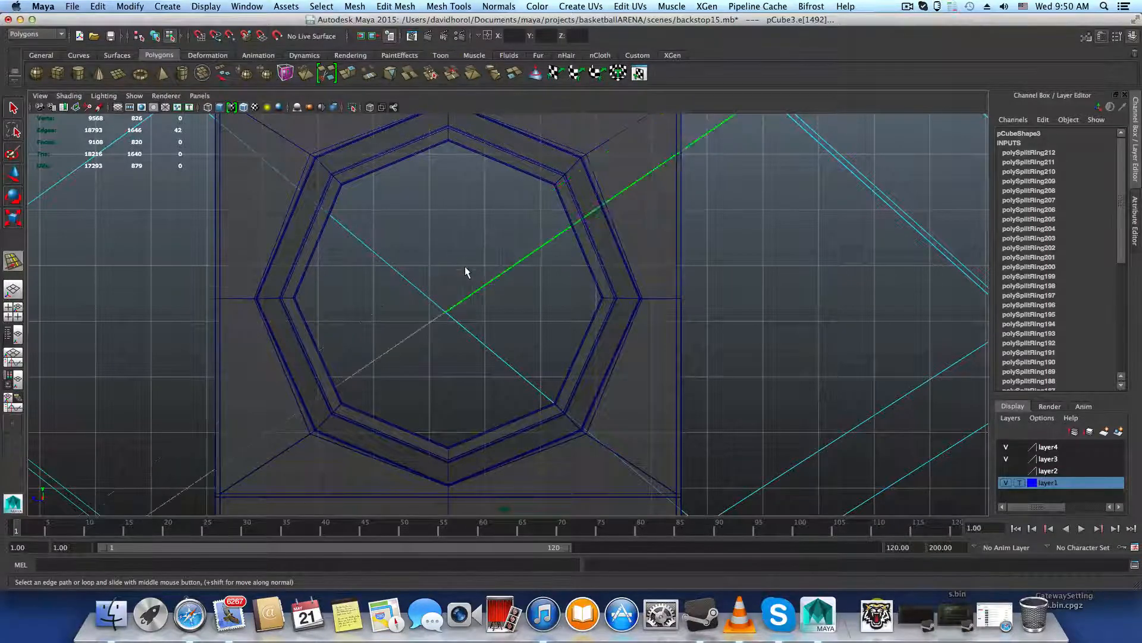
pyautogui.scroll(3, 463, 279)
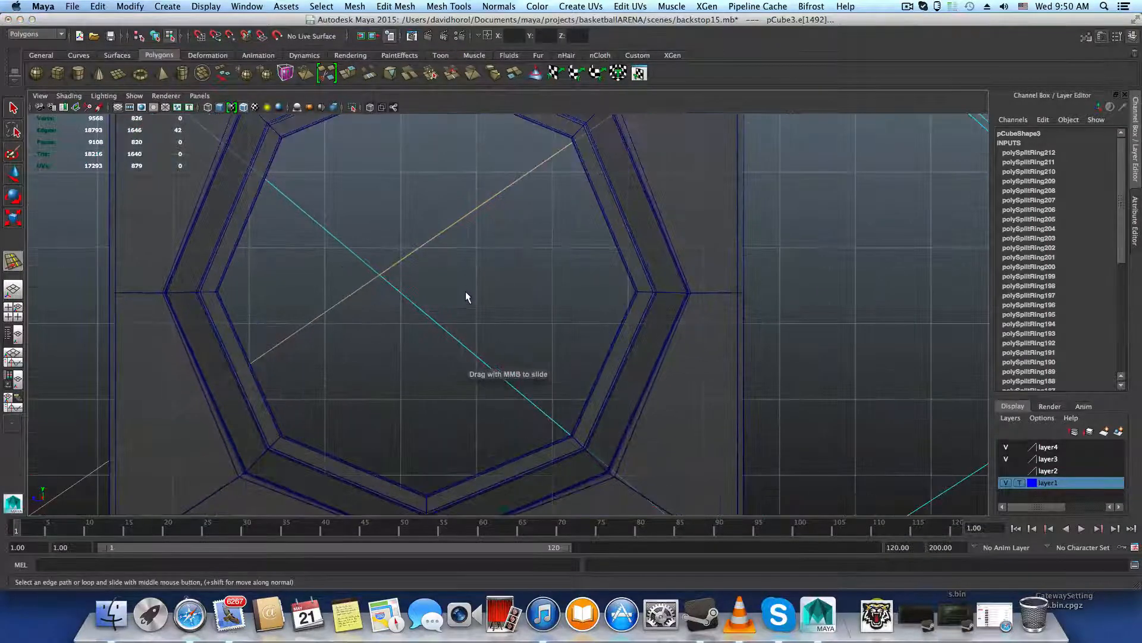
pyautogui.scroll(2, 466, 297)
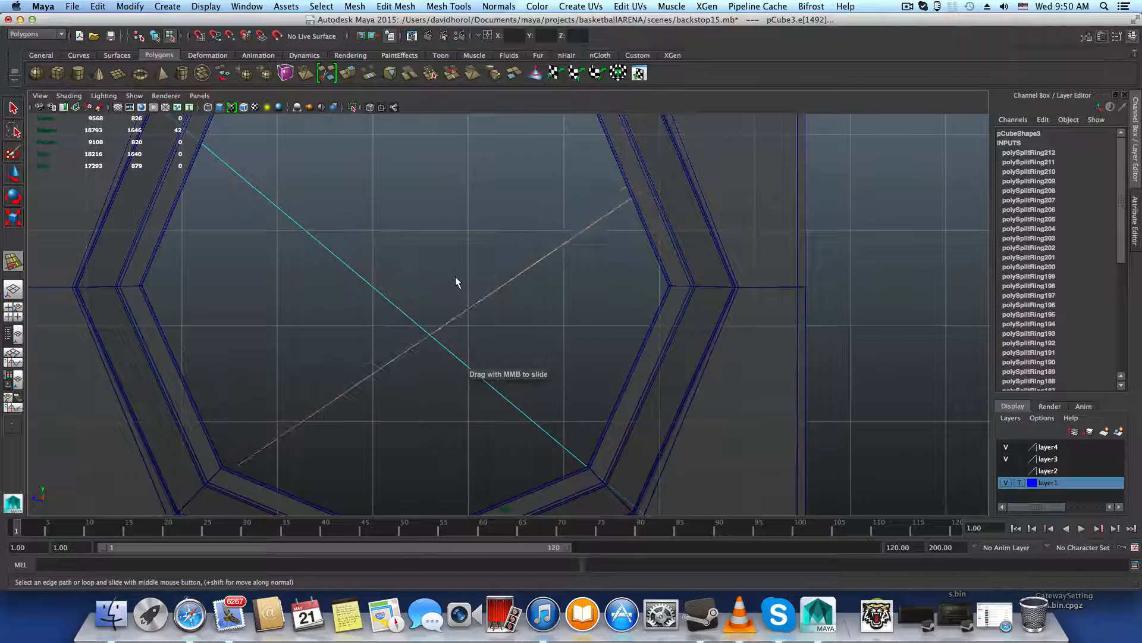
pyautogui.moveTo(456, 282); pyautogui.dragTo(454, 282, button='middle')
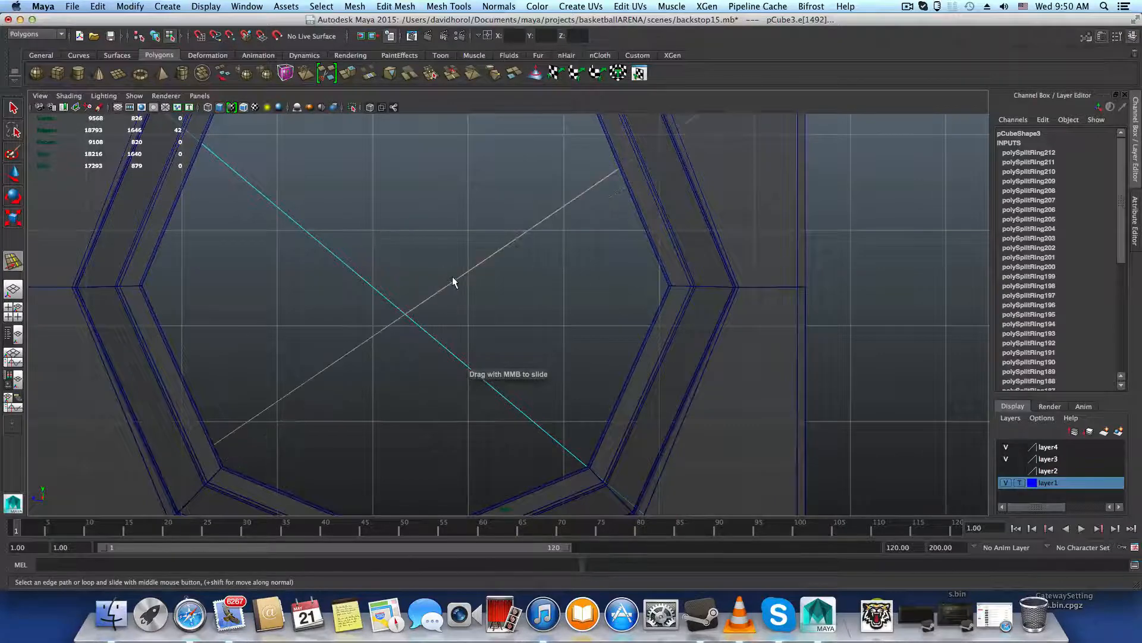
# Examine the arm's repositioned loops around the hinge hole in the perspective view
pyautogui.press('space')
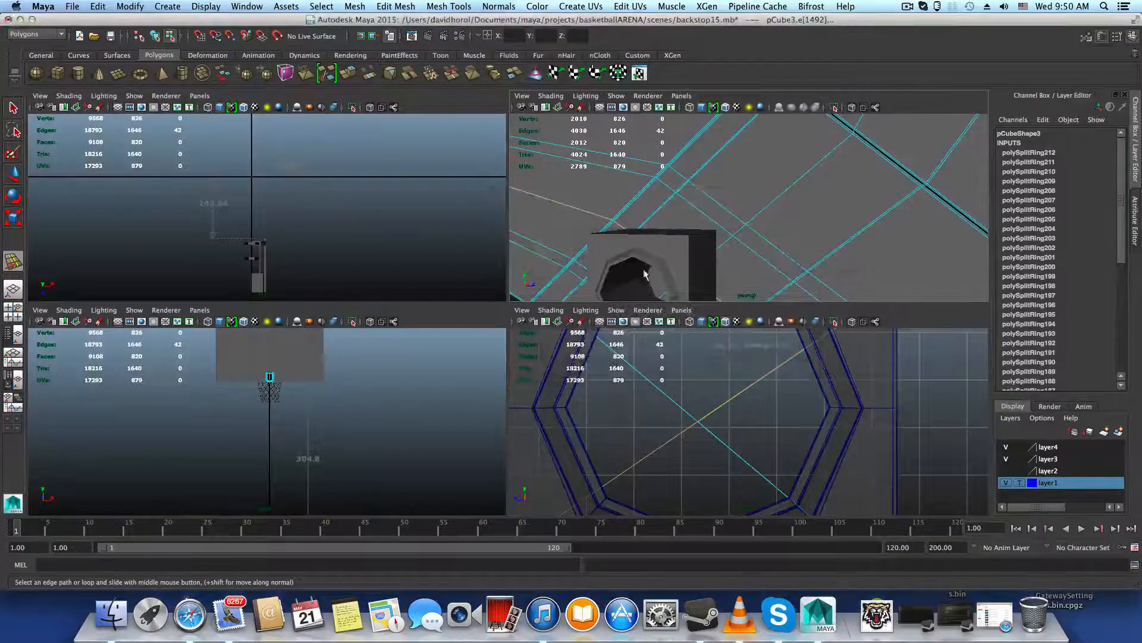
pyautogui.press('space')
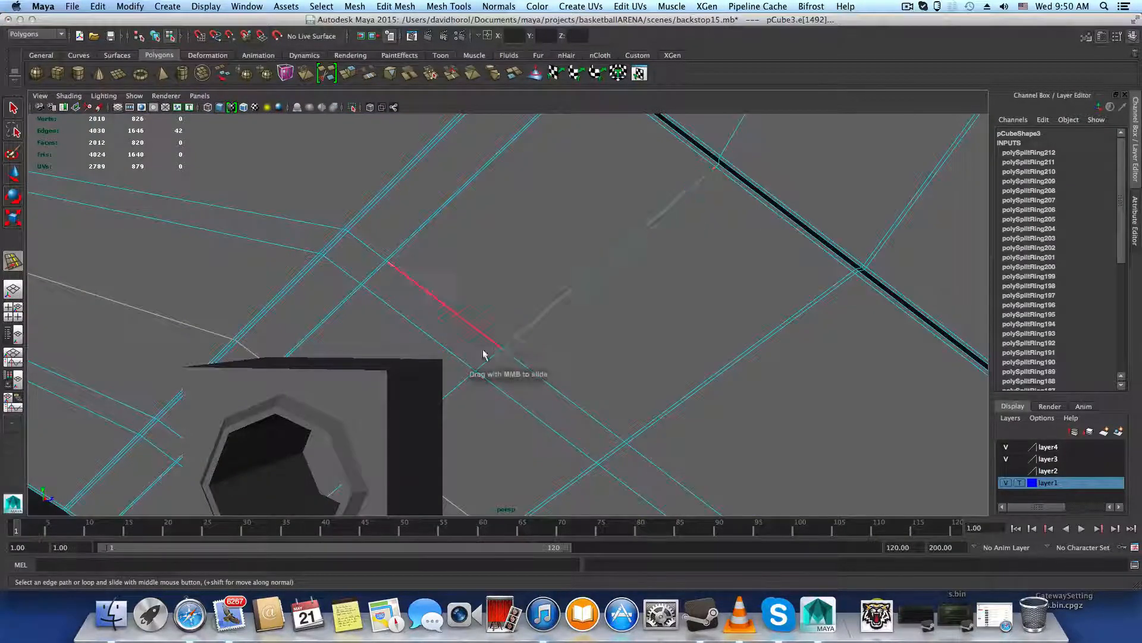
pyautogui.scroll(-5, 481, 353)
pyautogui.keyDown('alt'); pyautogui.moveTo(503, 353); pyautogui.dragTo(541, 355); pyautogui.keyUp('alt')
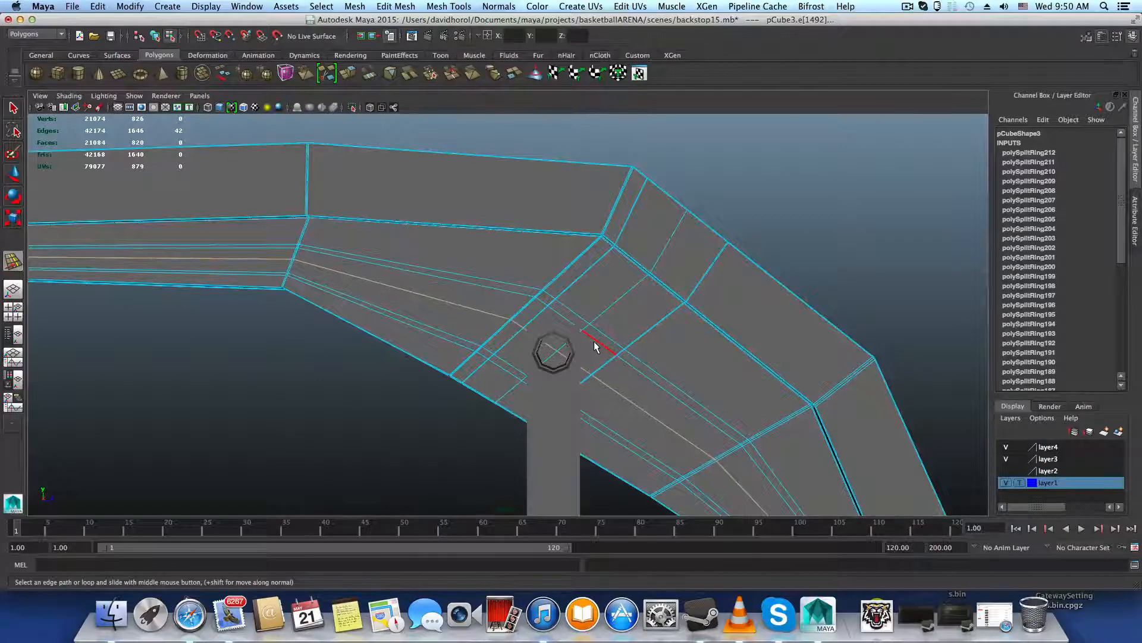
# Slide the arm's lengthwise loop slightly toward the hinge hole's centre and check the crossing in the side view
pyautogui.moveTo(580, 349); pyautogui.dragTo(552, 352, button='middle')
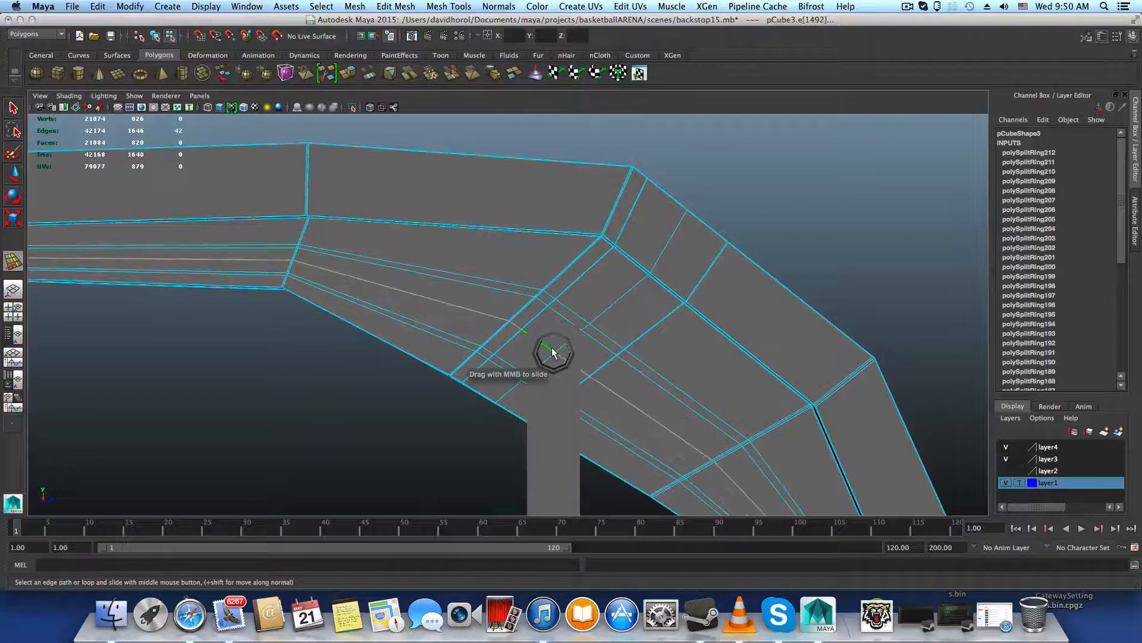
pyautogui.scroll(4, 558, 403)
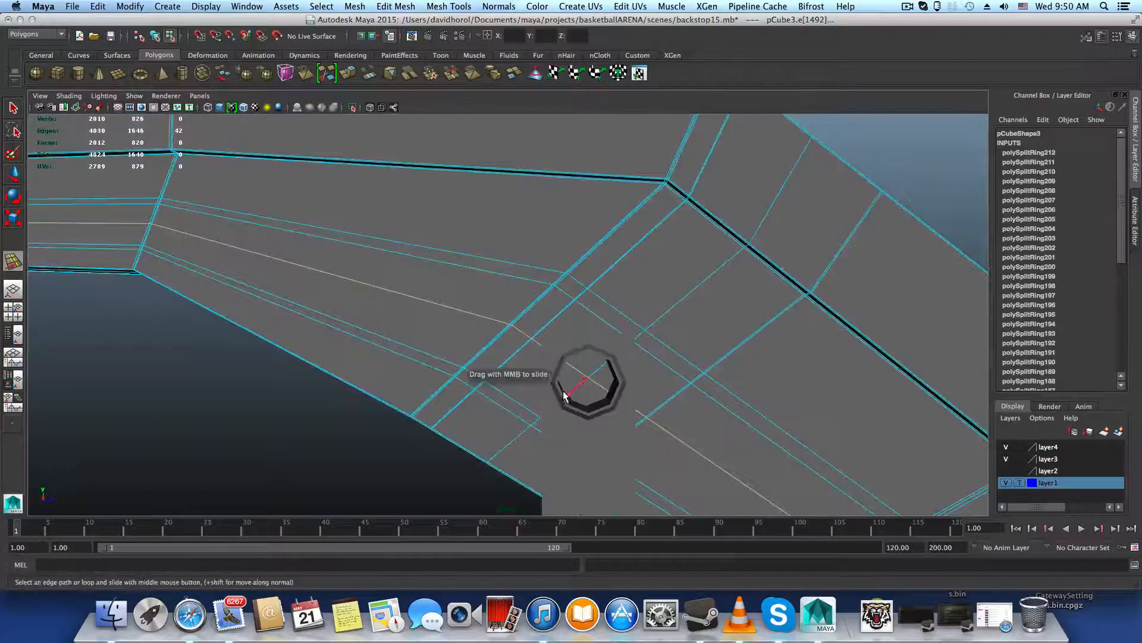
pyautogui.press('space')
pyautogui.press('space')
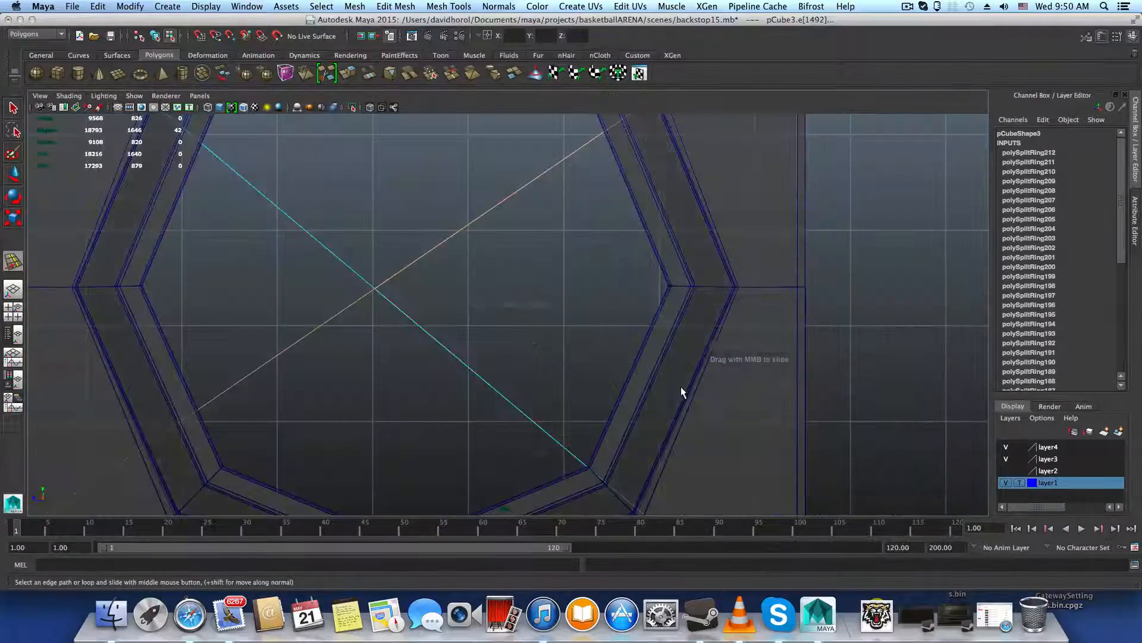
pyautogui.scroll(3, 569, 369)
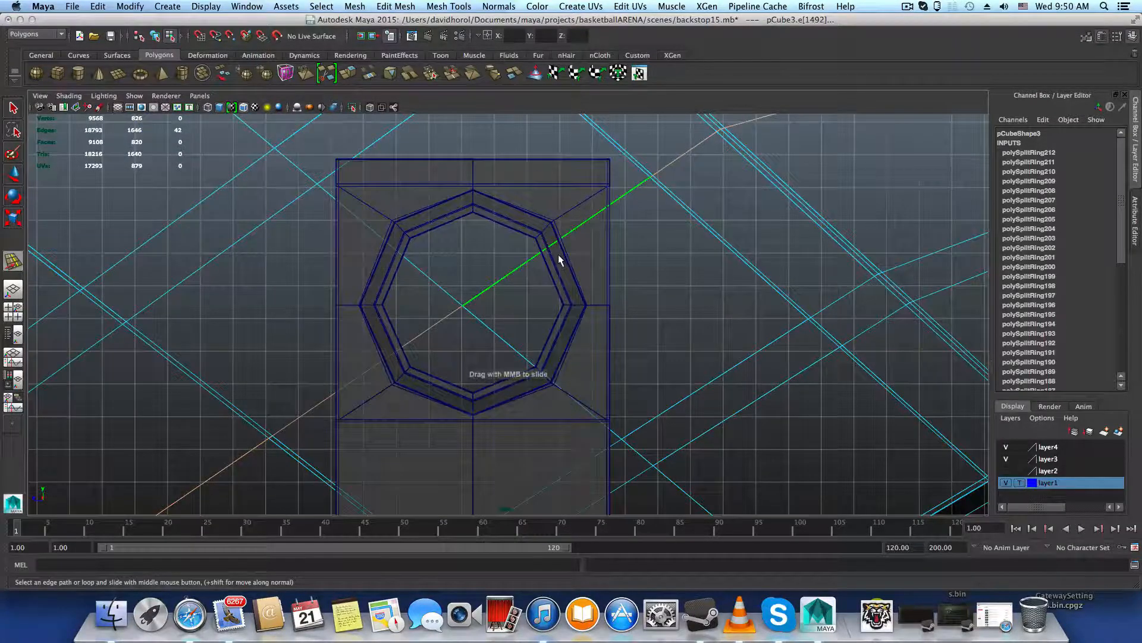
# Select the crosswise loop in the side view and slide it through the hinge hole's centre
pyautogui.click(485, 323)
pyautogui.moveTo(500, 323); pyautogui.dragTo(515, 308, button='middle')
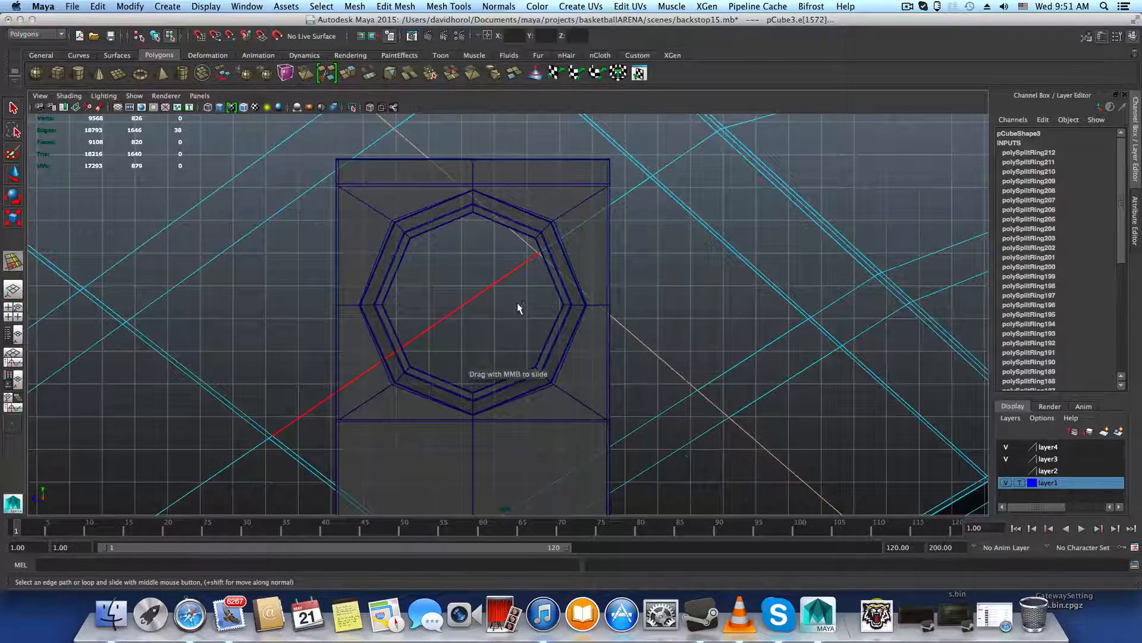
pyautogui.scroll(-1, 507, 310)
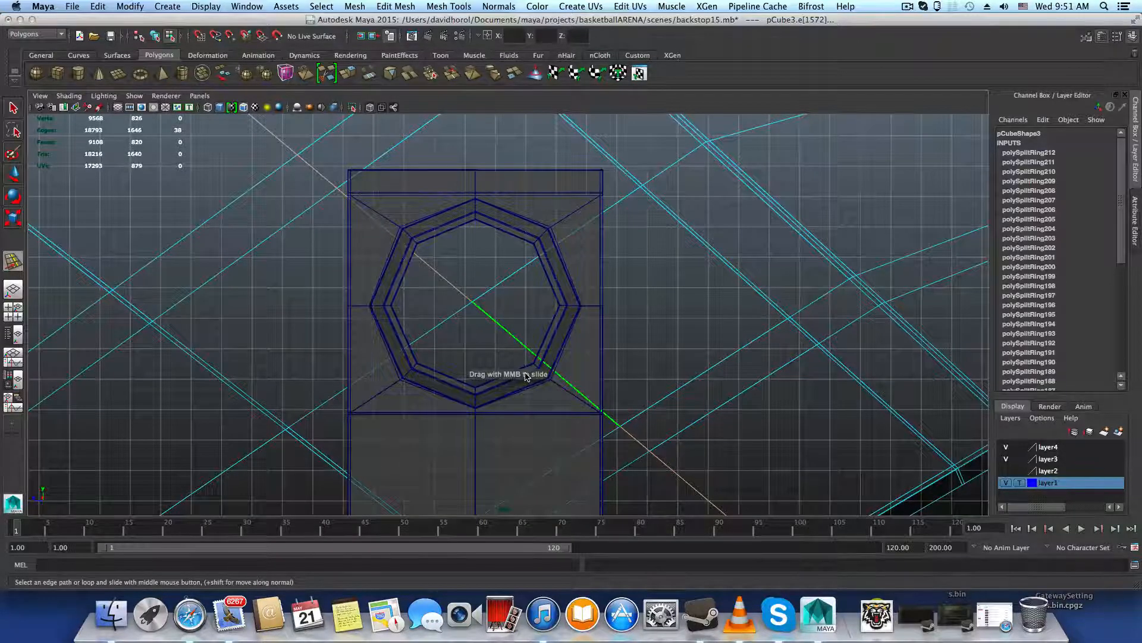
# Select the vertex where the two loops cross inside the hinge hole and chamfer it into a four-sided face
pyautogui.press('q')
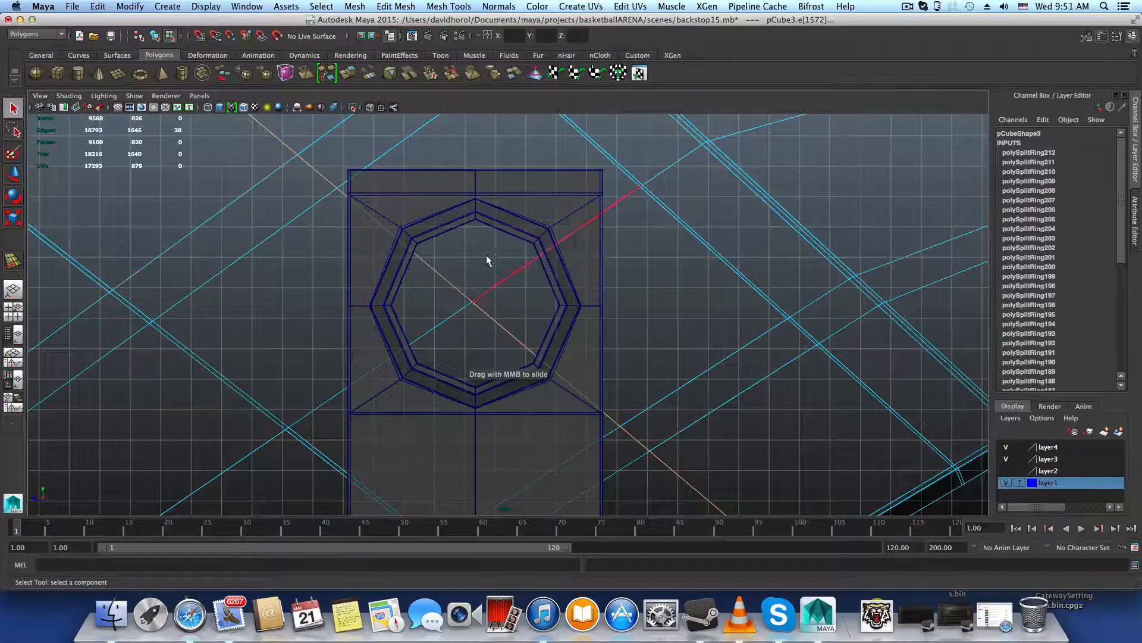
pyautogui.moveTo(486, 256); pyautogui.dragTo(446, 255, button='right')
pyautogui.click(474, 305)
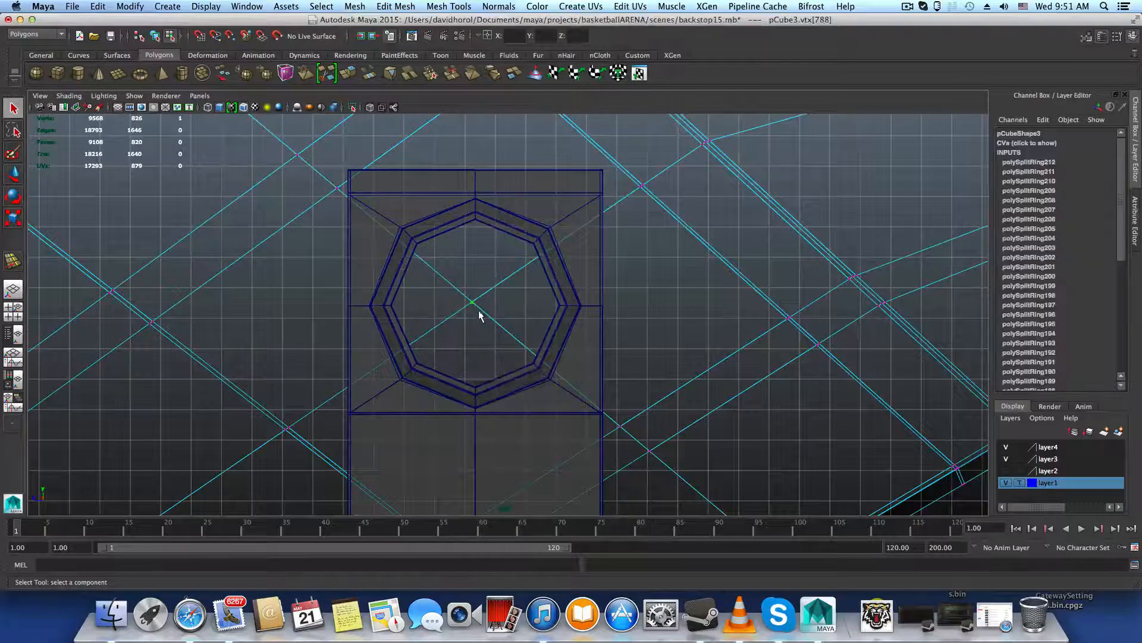
pyautogui.press('space')
pyautogui.press('space')
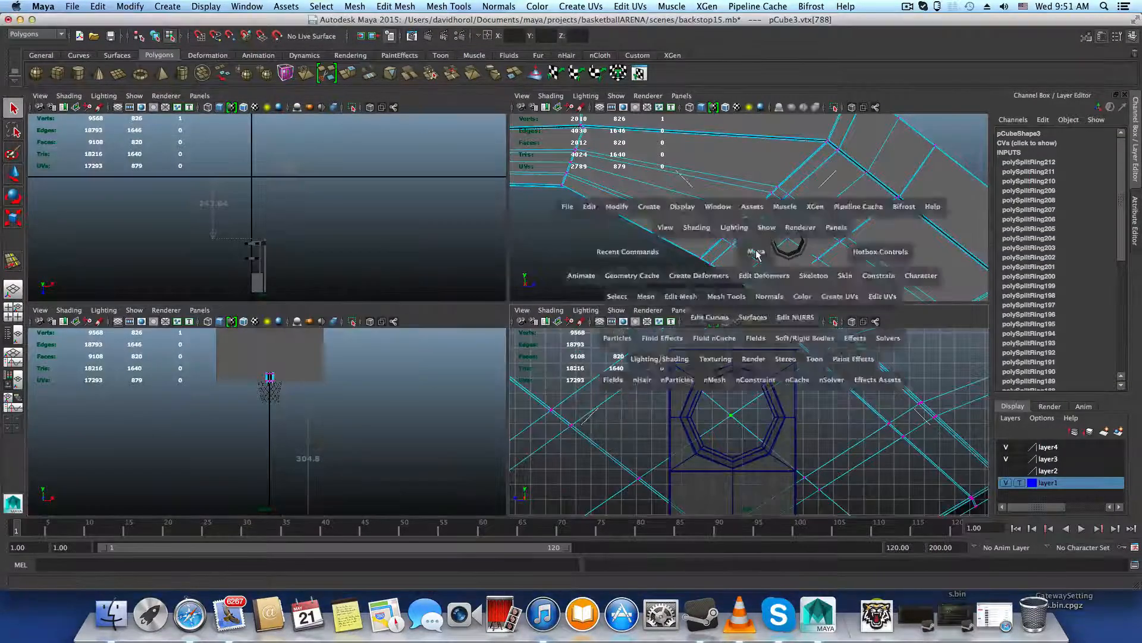
pyautogui.press('space')
pyautogui.press('space')
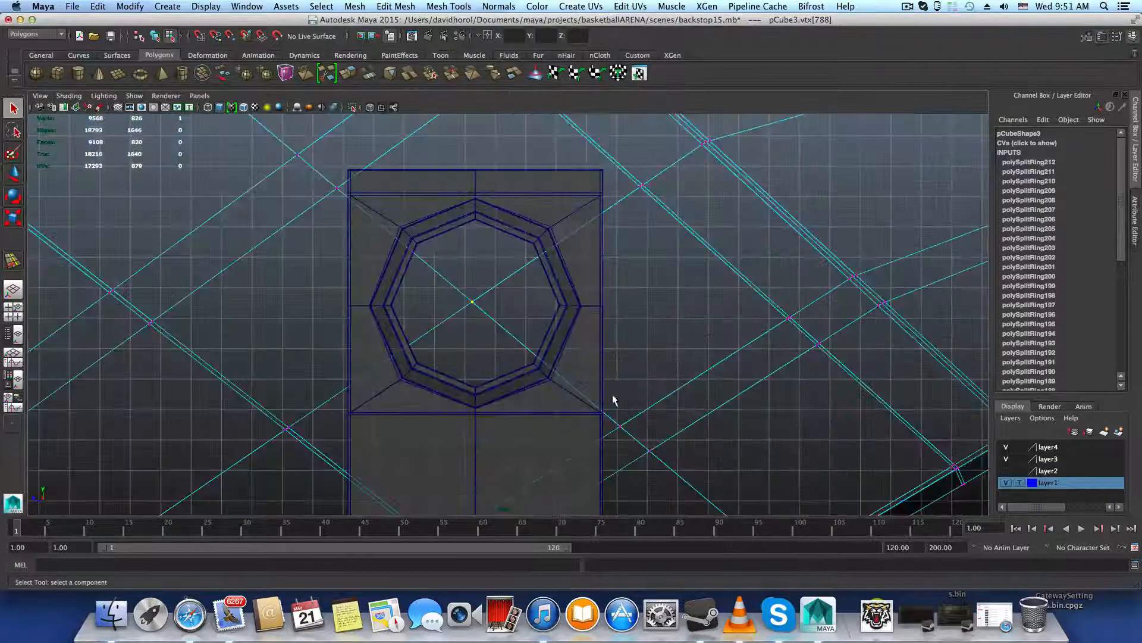
pyautogui.keyDown('shift'); pyautogui.moveTo(519, 354); pyautogui.dragTo(569, 347, button='right'); pyautogui.keyUp('shift')
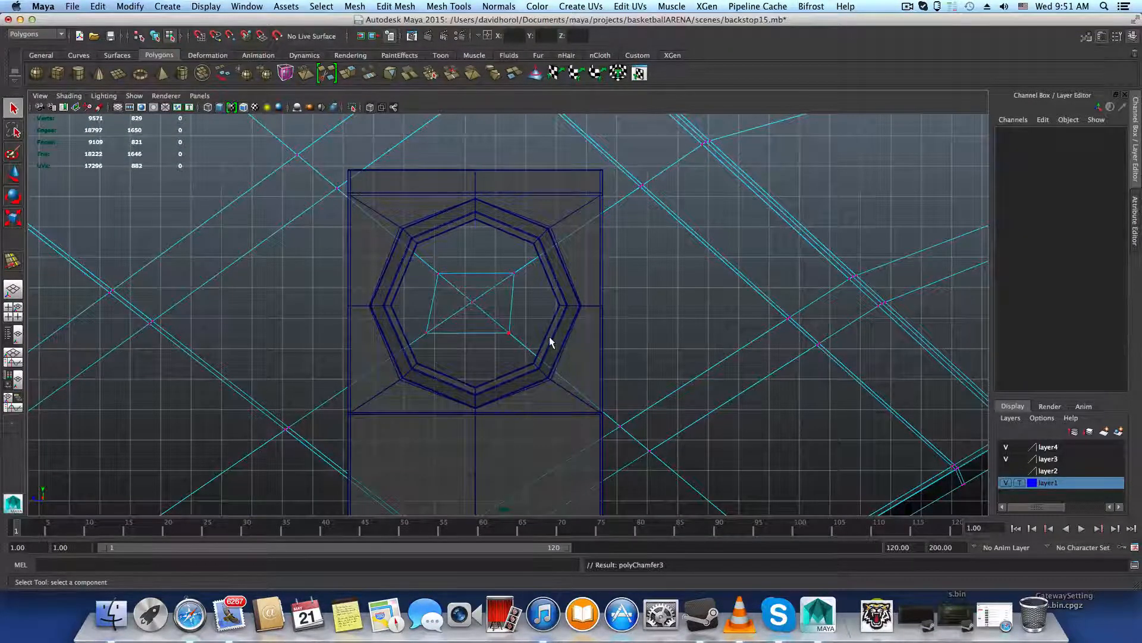
# Examine the chamfered face on the arm and its position behind the hinge bracket from several angles in the perspective view
pyautogui.press('space')
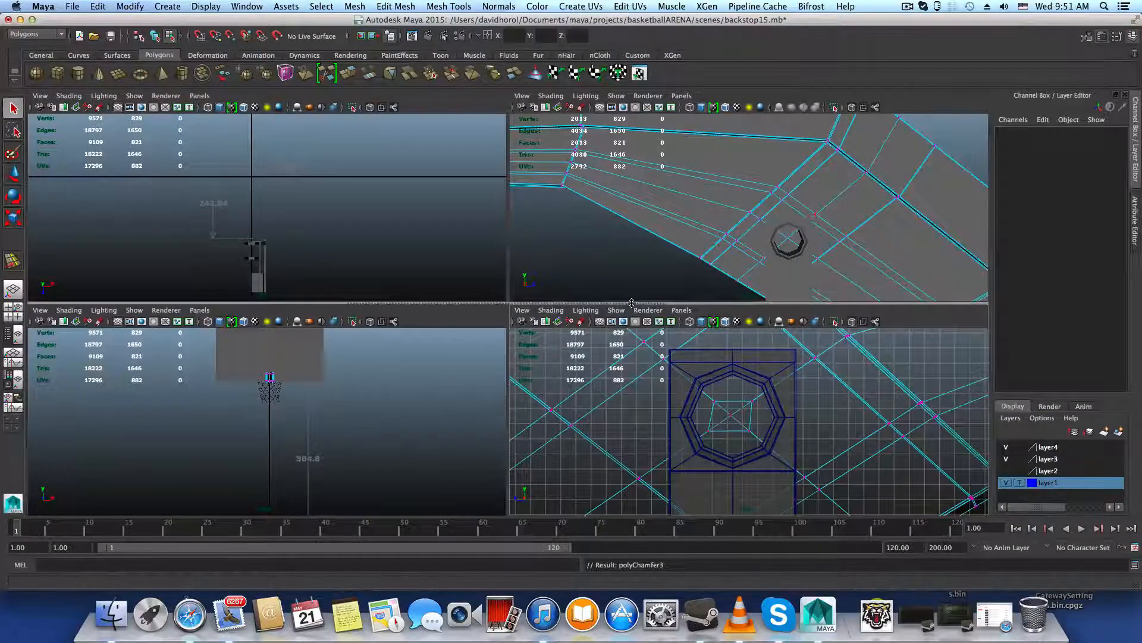
pyautogui.press('F8')
pyautogui.press('space')
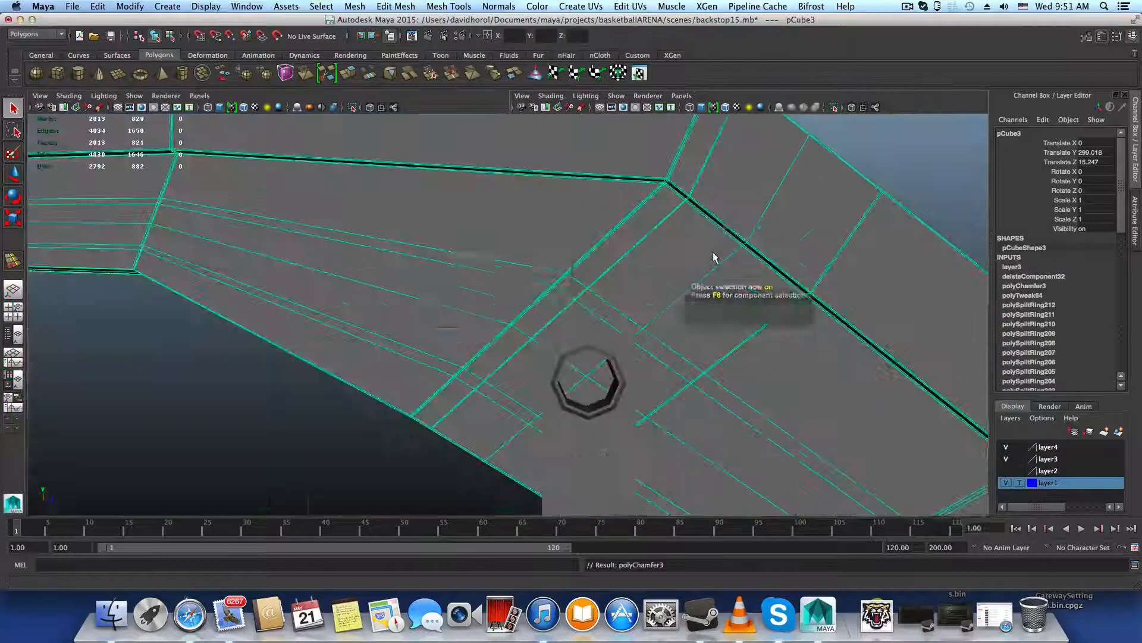
pyautogui.keyDown('alt'); pyautogui.moveTo(638, 291); pyautogui.dragTo(859, 288); pyautogui.keyUp('alt')
pyautogui.keyDown('alt'); pyautogui.moveTo(859, 288); pyautogui.dragTo(676, 316, button='right'); pyautogui.keyUp('alt')
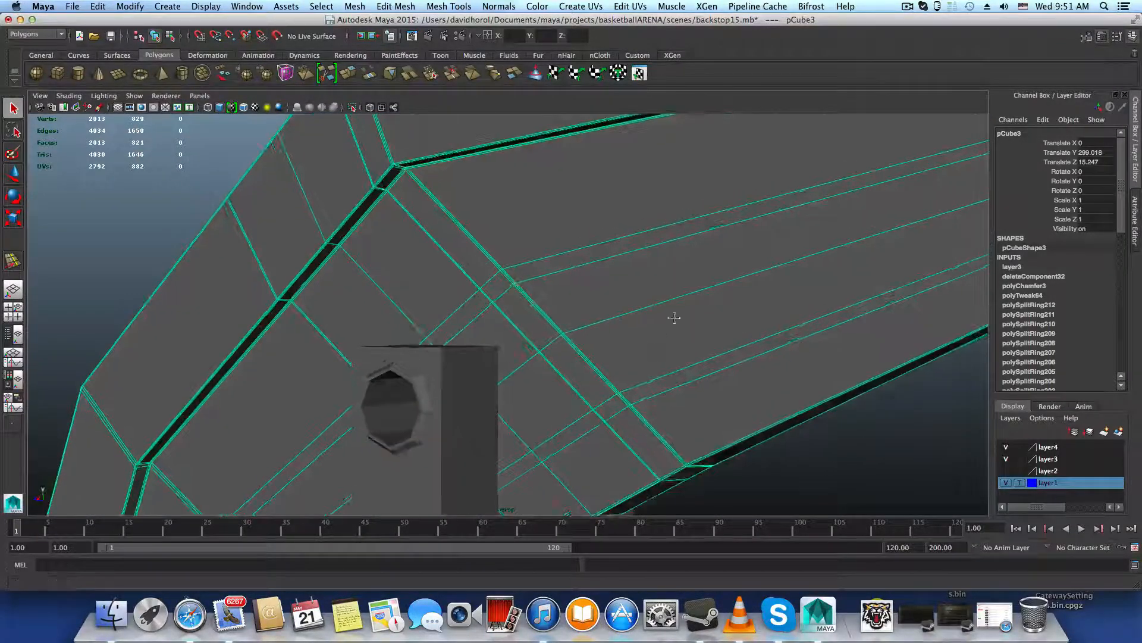
pyautogui.keyDown('alt'); pyautogui.moveTo(676, 316); pyautogui.dragTo(533, 311); pyautogui.keyUp('alt')
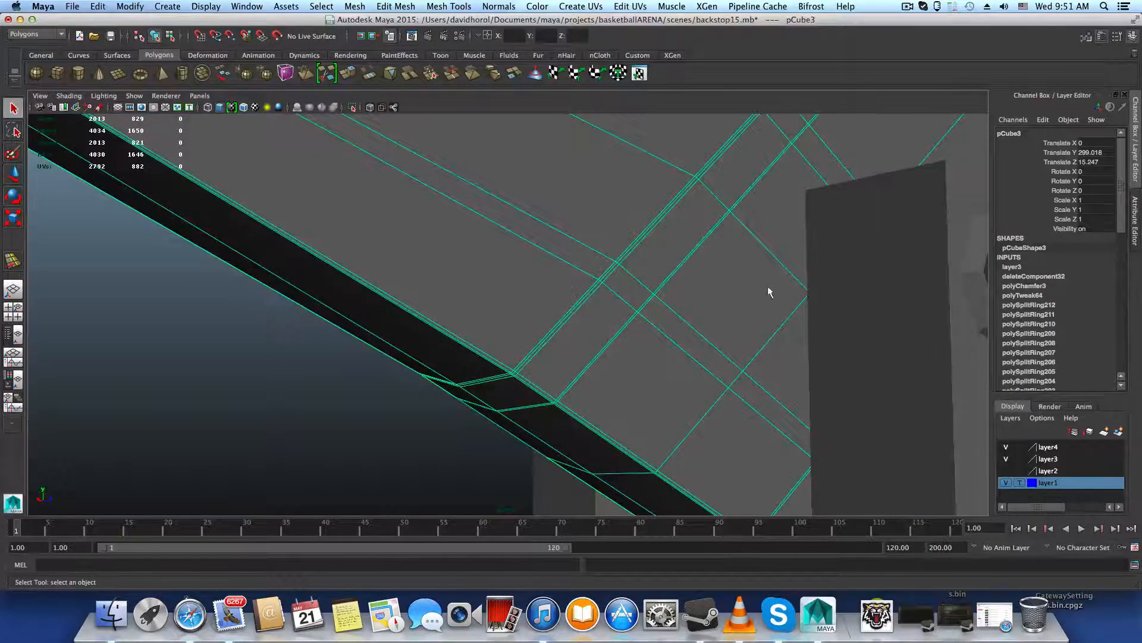
pyautogui.keyDown('alt'); pyautogui.moveTo(769, 291); pyautogui.dragTo(828, 305); pyautogui.keyUp('alt')
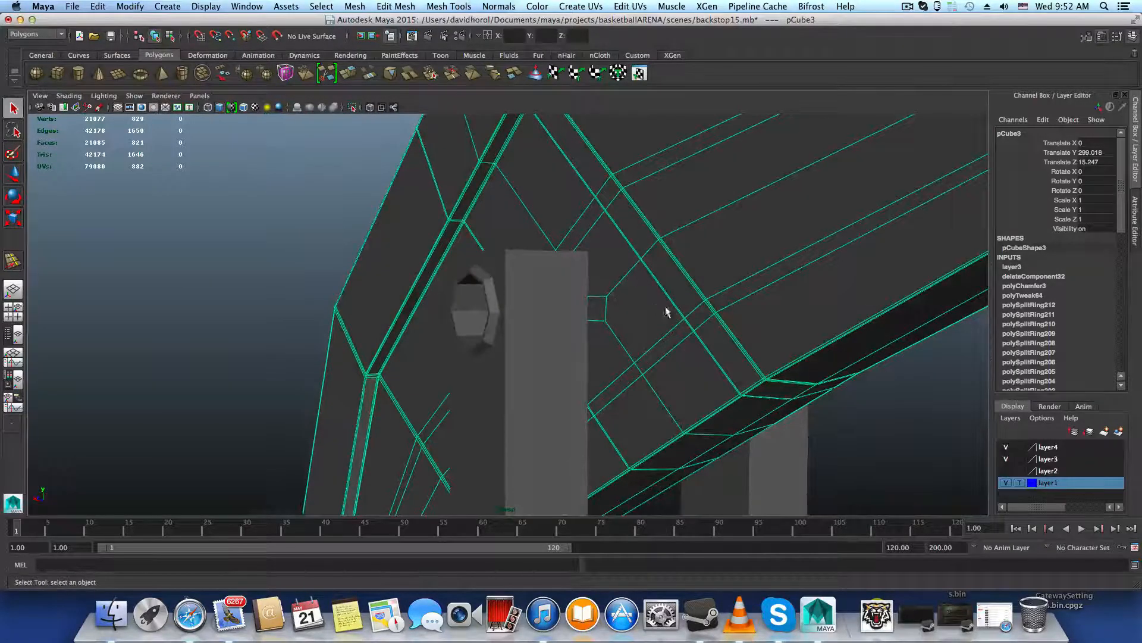
pyautogui.keyDown('alt'); pyautogui.moveTo(666, 312); pyautogui.dragTo(641, 311); pyautogui.keyUp('alt')
pyautogui.keyDown('alt'); pyautogui.moveTo(874, 311); pyautogui.dragTo(732, 335); pyautogui.keyUp('alt')
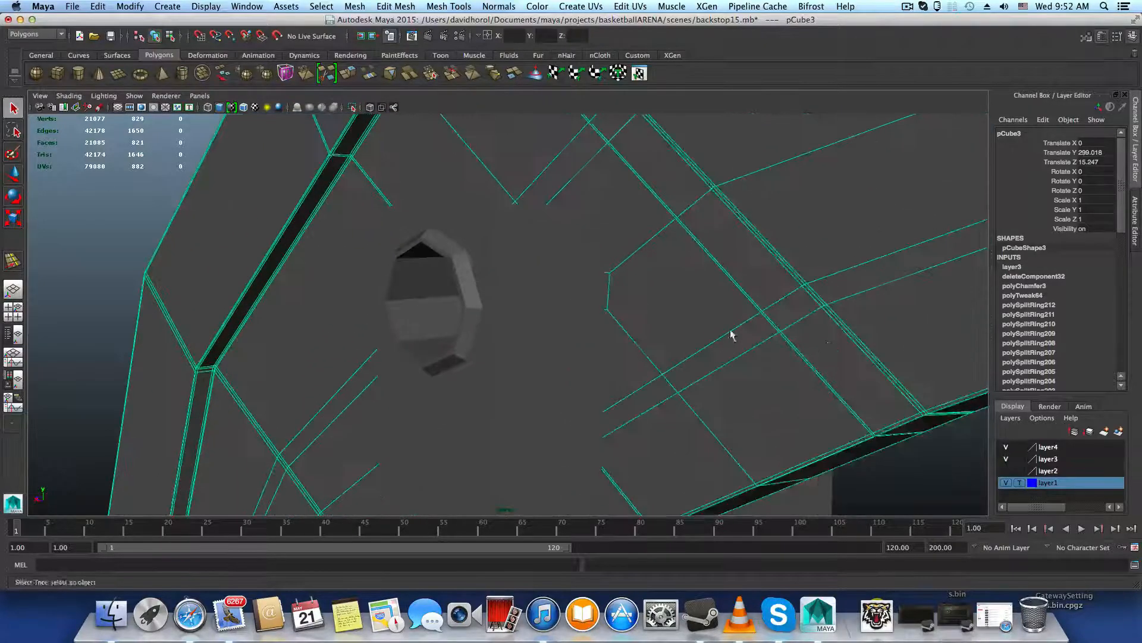
pyautogui.keyDown('alt'); pyautogui.moveTo(732, 333); pyautogui.dragTo(593, 359, button='middle'); pyautogui.keyUp('alt')
pyautogui.keyDown('alt'); pyautogui.moveTo(592, 359); pyautogui.dragTo(692, 370); pyautogui.keyUp('alt')
pyautogui.keyDown('alt'); pyautogui.moveTo(692, 371); pyautogui.dragTo(554, 367, button='middle'); pyautogui.keyUp('alt')
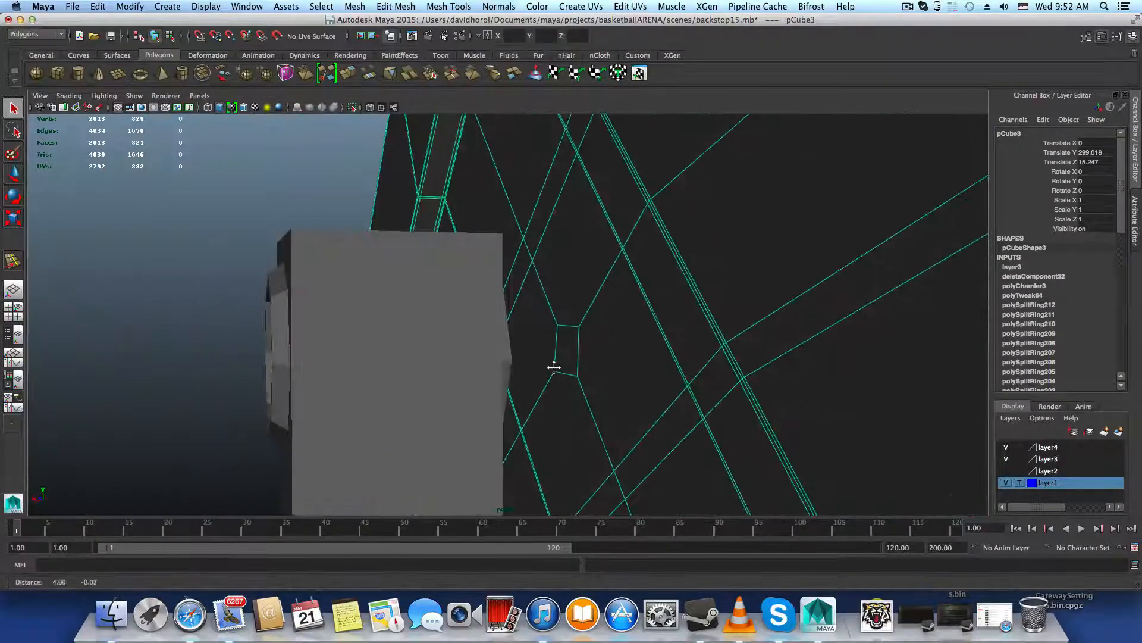
pyautogui.keyDown('alt'); pyautogui.moveTo(670, 370); pyautogui.dragTo(696, 345); pyautogui.keyUp('alt')
pyautogui.keyDown('alt'); pyautogui.moveTo(662, 352); pyautogui.dragTo(714, 339, button='middle'); pyautogui.keyUp('alt')
pyautogui.keyDown('alt'); pyautogui.moveTo(714, 339); pyautogui.dragTo(783, 381); pyautogui.keyUp('alt')
# Select a lengthwise edge loop near the arm's lower edge and inspect its course past the hinge brackets
pyautogui.press('1')
pyautogui.moveTo(669, 319); pyautogui.dragTo(675, 298, button='right')
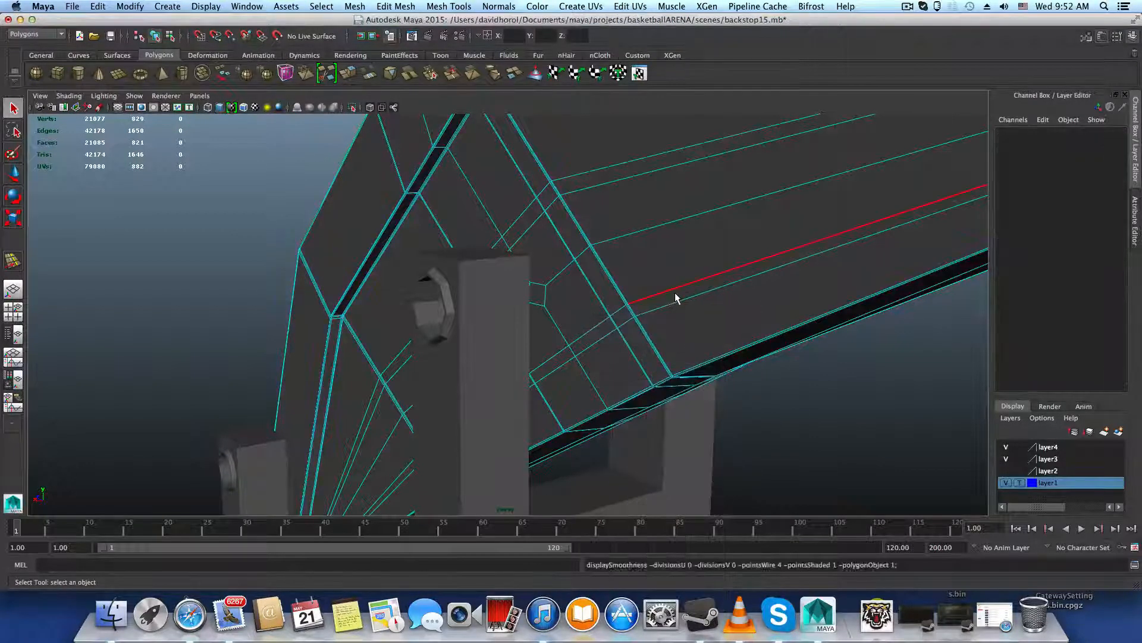
pyautogui.doubleClick(675, 298)
pyautogui.scroll(-5, 635, 342)
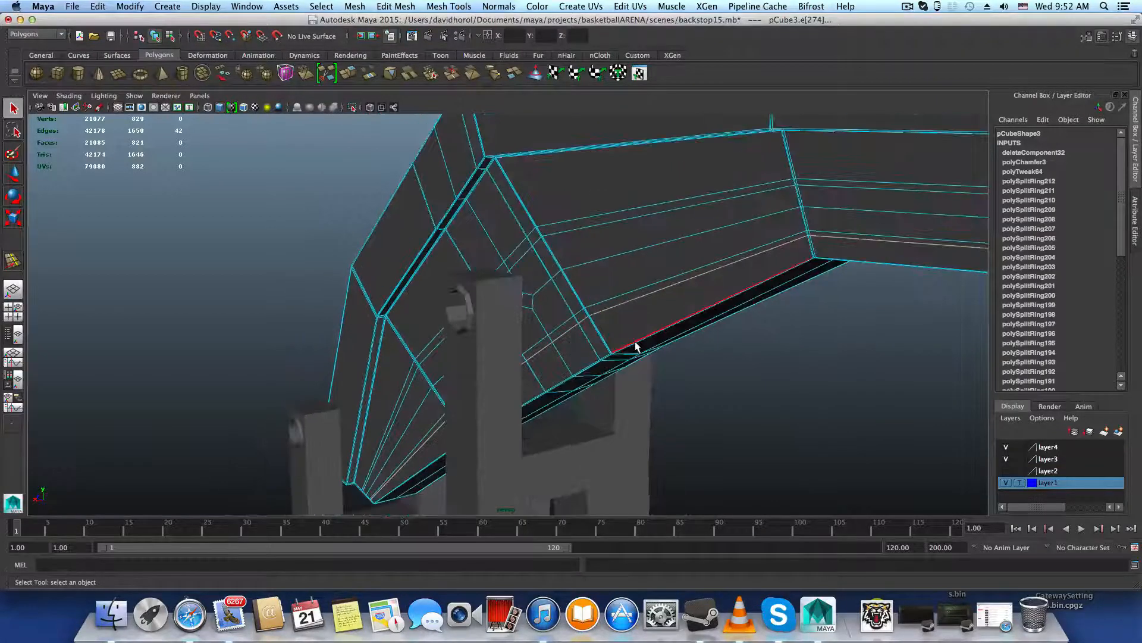
pyautogui.keyDown('alt'); pyautogui.moveTo(636, 341); pyautogui.dragTo(709, 234); pyautogui.keyUp('alt')
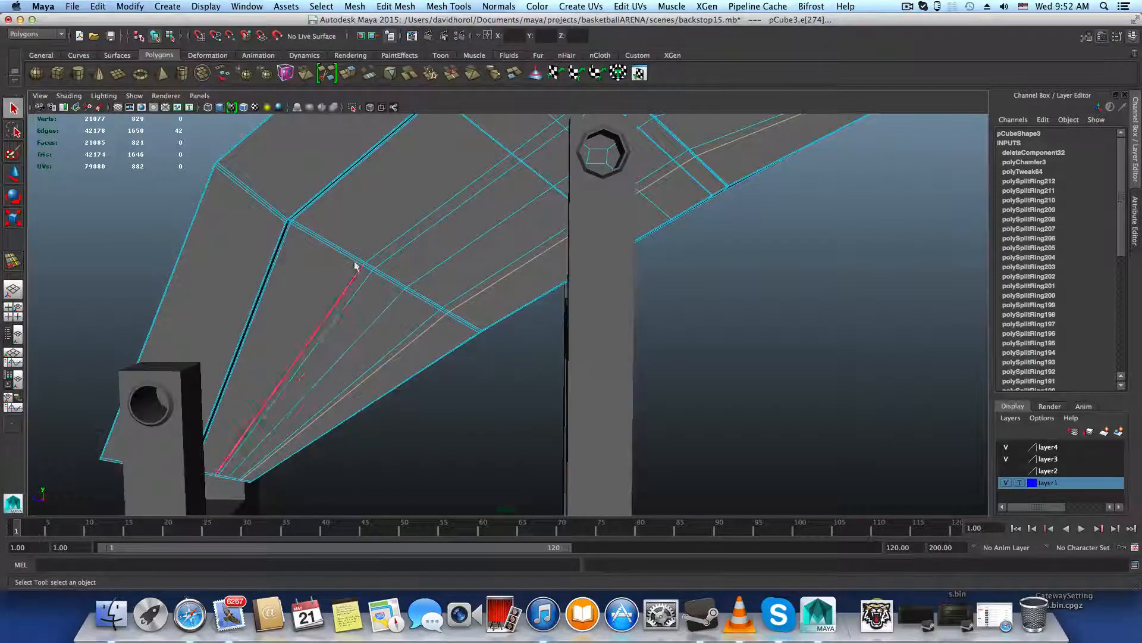
pyautogui.keyDown('alt'); pyautogui.moveTo(489, 240); pyautogui.dragTo(706, 411); pyautogui.keyUp('alt')
# Delete the arm's chamfered four-sided face inside the hinge hole
pyautogui.moveTo(510, 319); pyautogui.dragTo(401, 382, button='right')
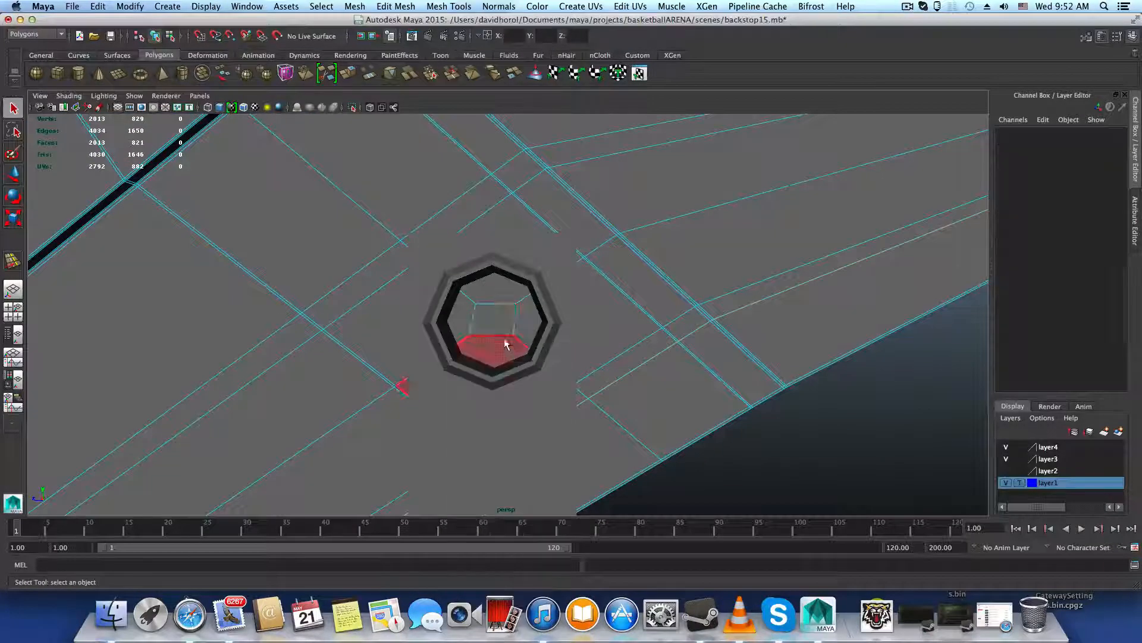
pyautogui.click(500, 336)
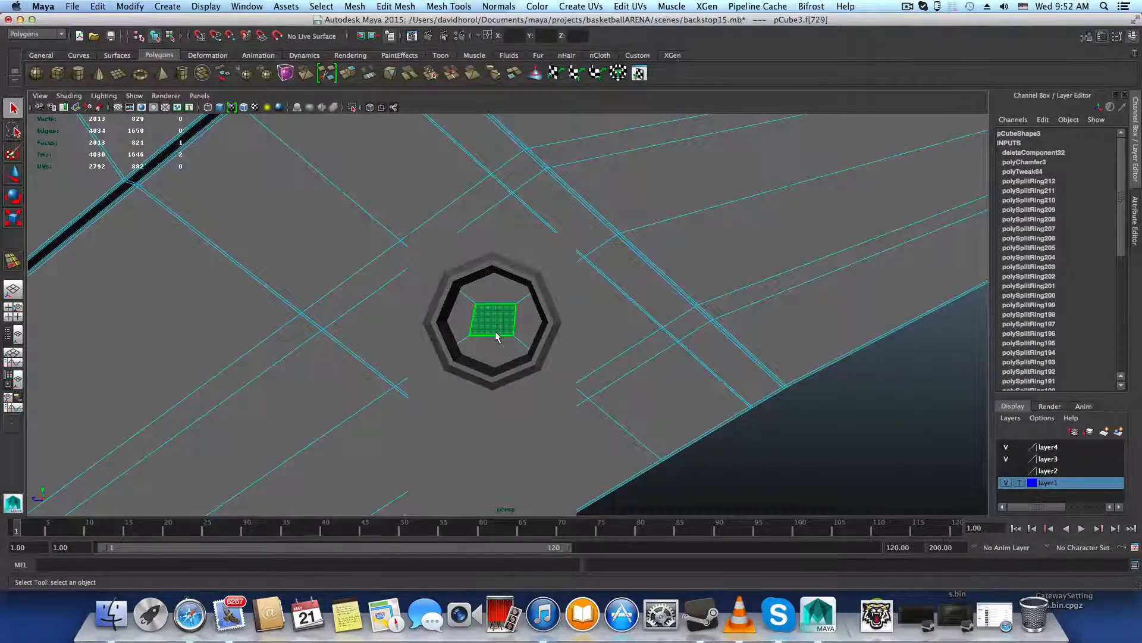
pyautogui.press('Delete')
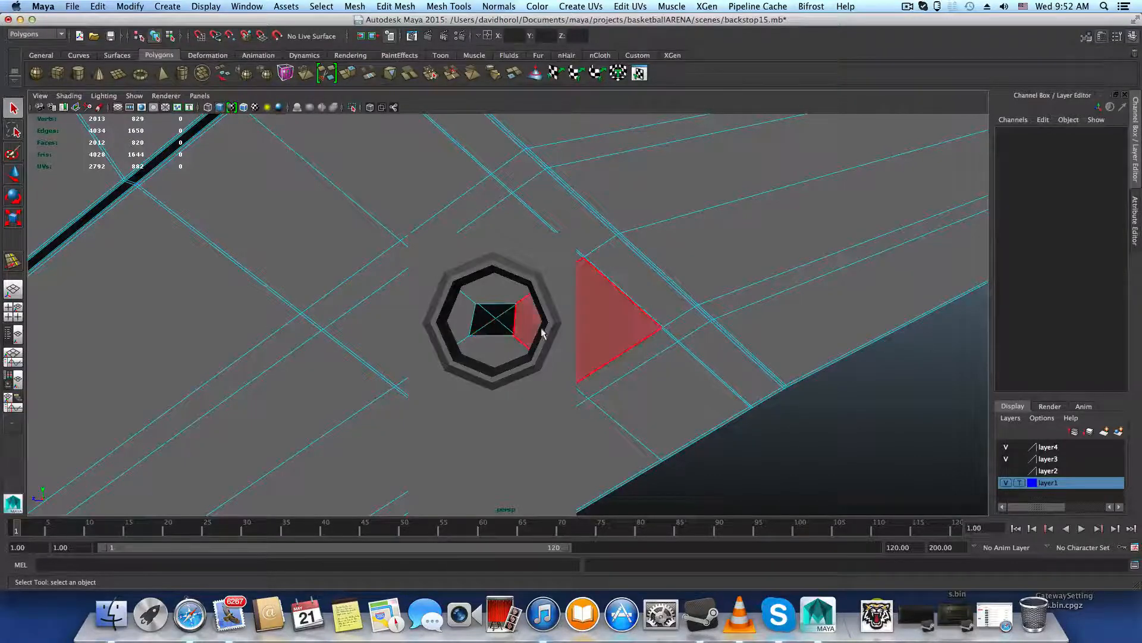
# Isolate the curved arm in the perspective view and frame its new four-sided opening
pyautogui.scroll(-5, 543, 332)
pyautogui.press('F8')
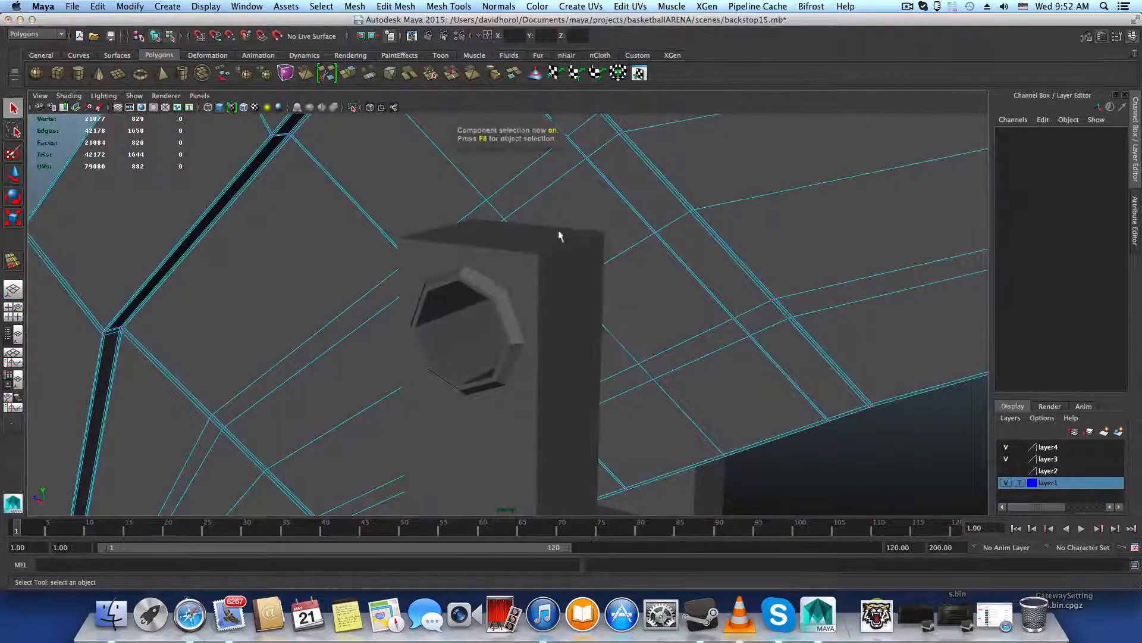
pyautogui.press('F8')
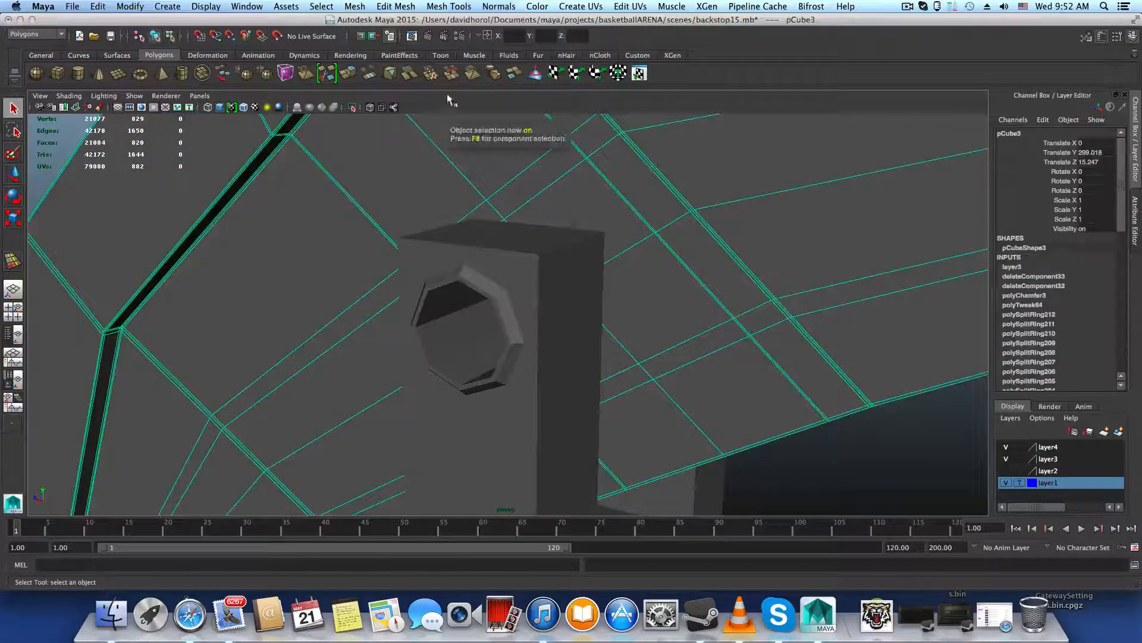
pyautogui.click(352, 108)
pyautogui.scroll(5, 719, 354)
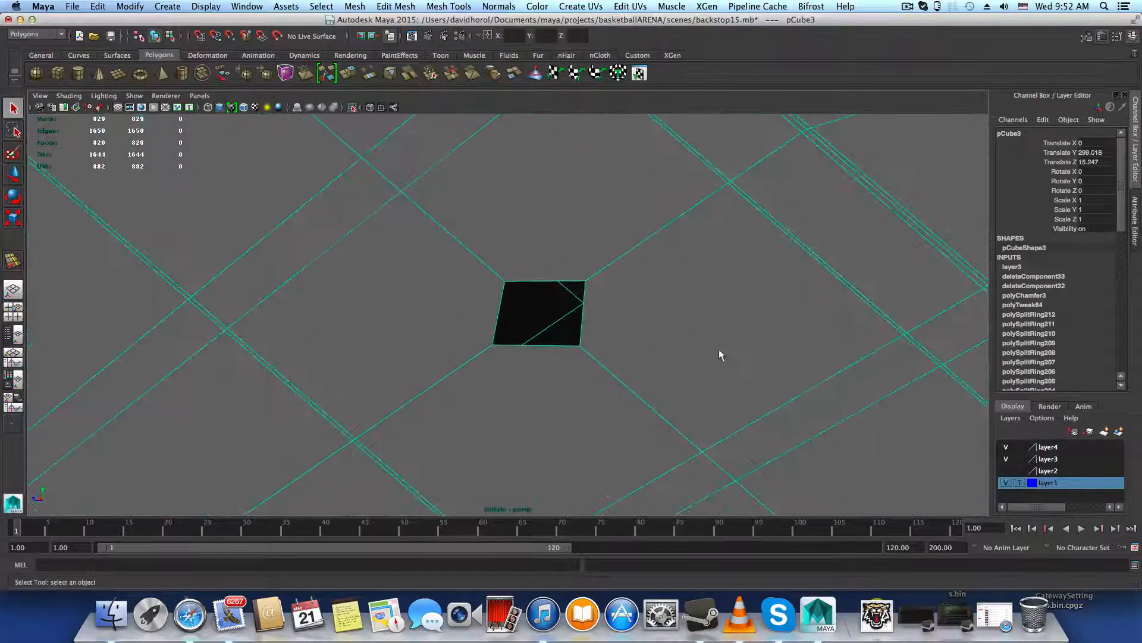
pyautogui.keyDown('alt'); pyautogui.moveTo(731, 343); pyautogui.dragTo(704, 384, button='middle'); pyautogui.keyUp('alt')
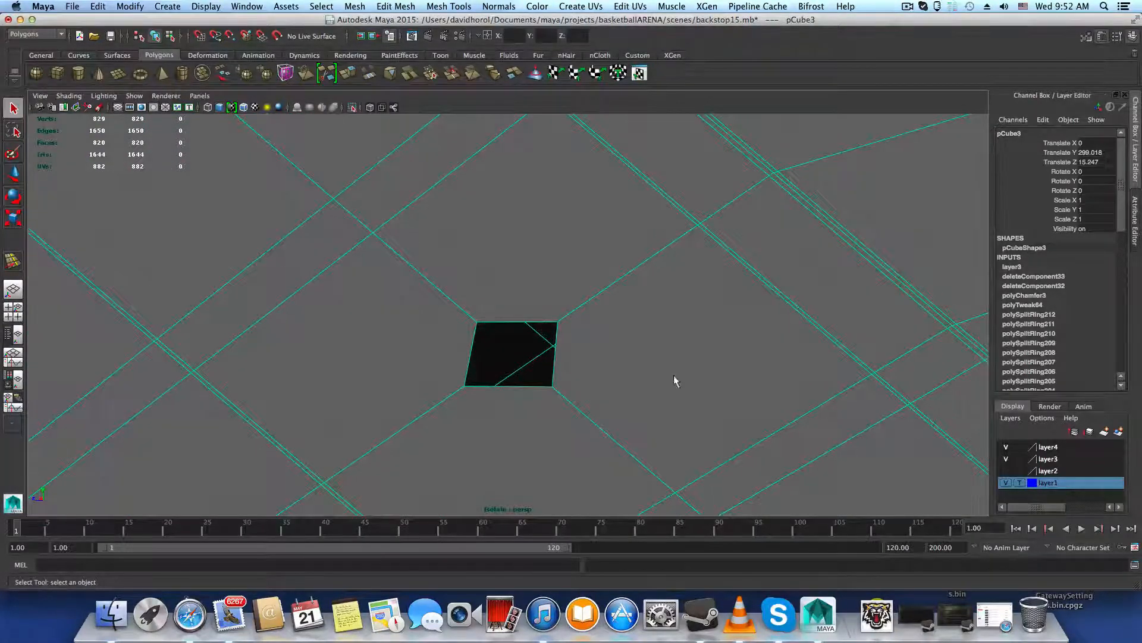
# Select the opening's border edges and try scaling them horizontally in the side view, then undo the scaling
pyautogui.moveTo(598, 353); pyautogui.dragTo(596, 320, button='right')
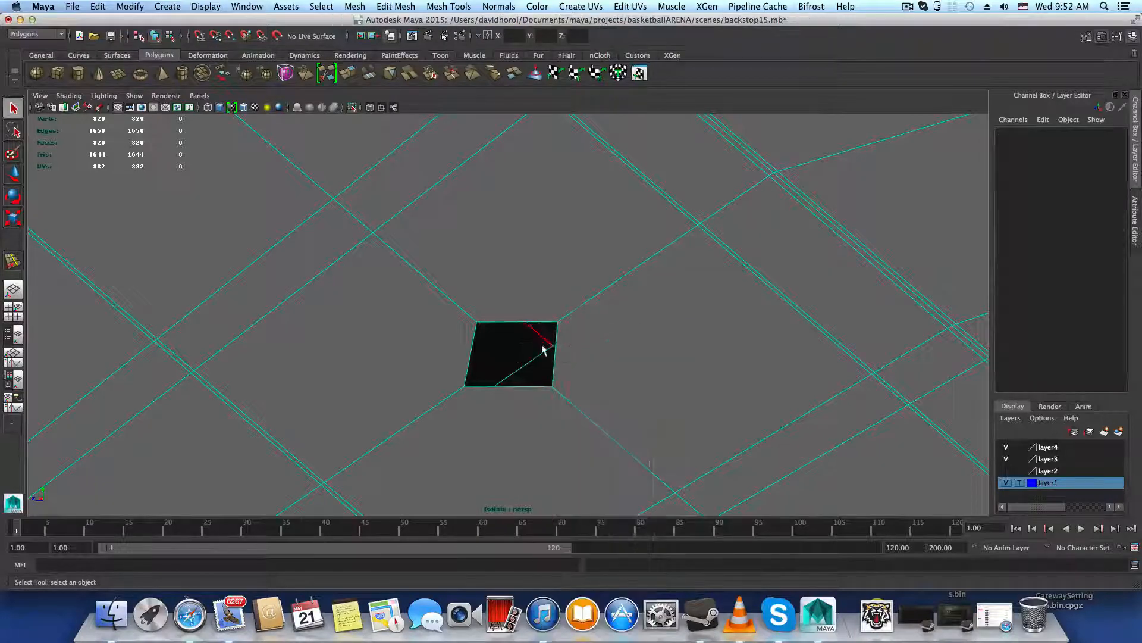
pyautogui.doubleClick(540, 388)
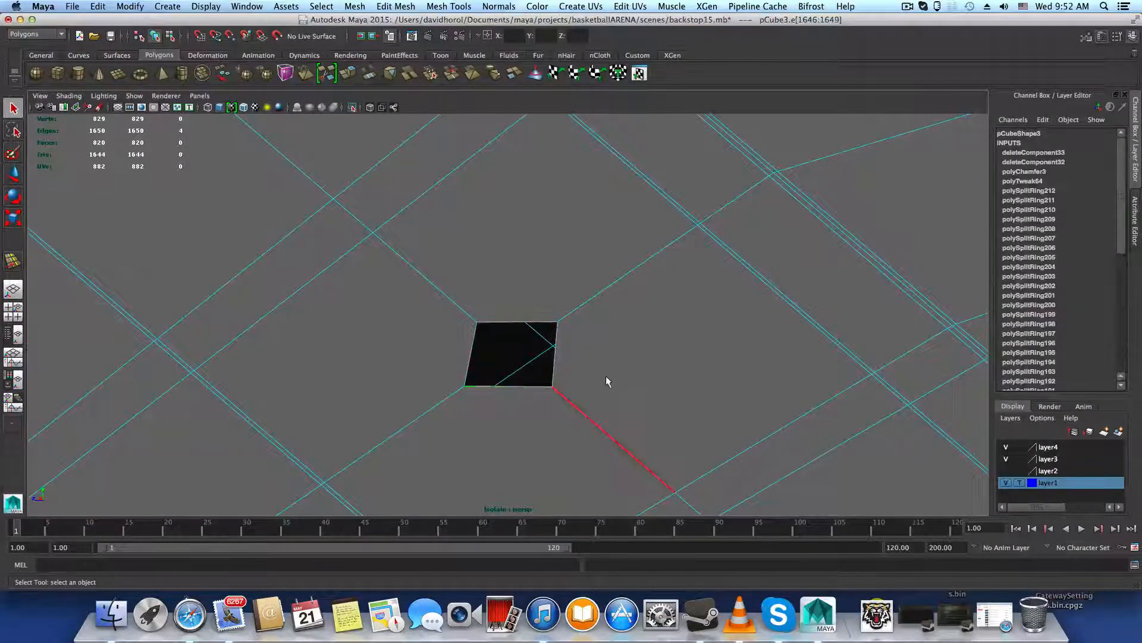
pyautogui.keyDown('alt'); pyautogui.moveTo(606, 376); pyautogui.dragTo(567, 363, button='right'); pyautogui.keyUp('alt')
pyautogui.press('space')
pyautogui.press('space')
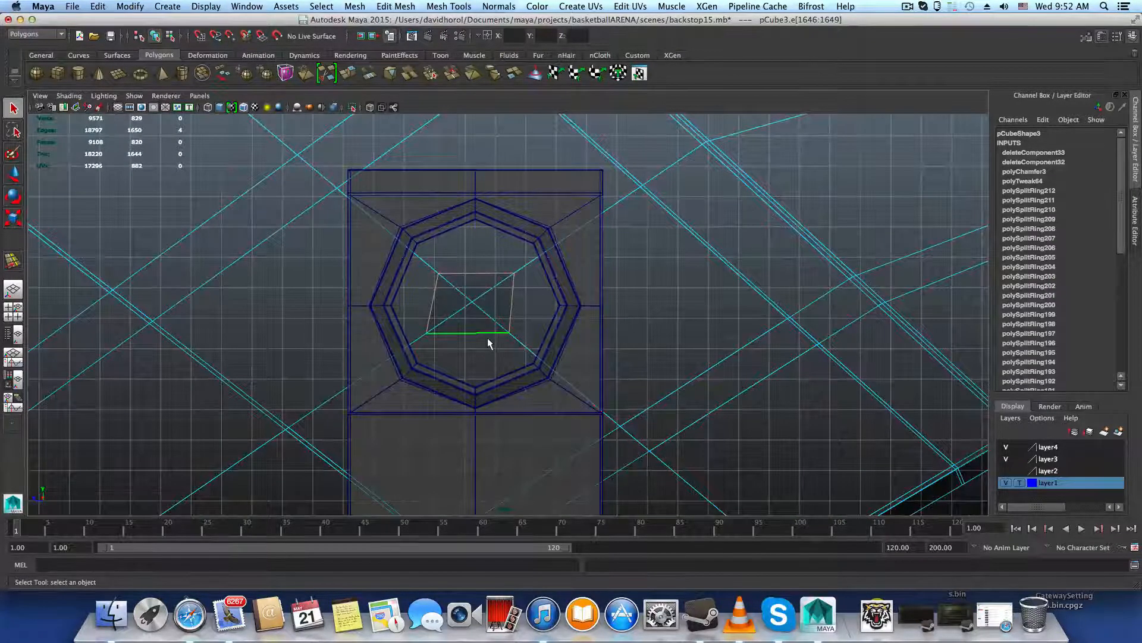
pyautogui.press('r')
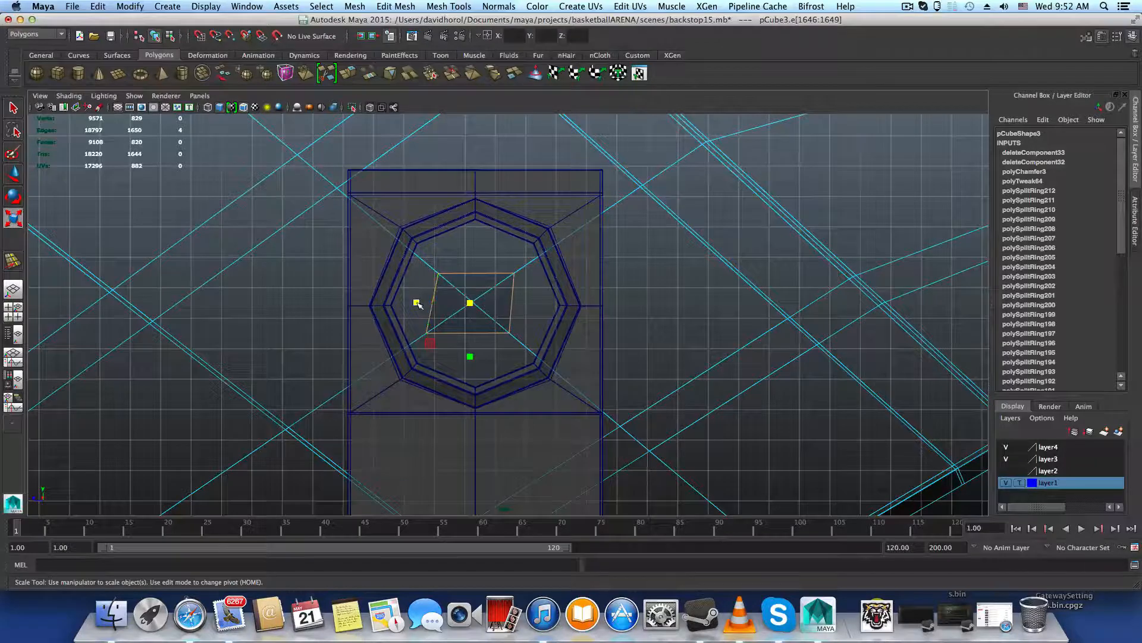
pyautogui.moveTo(420, 302); pyautogui.dragTo(424, 302)
pyautogui.hotkey('ctrl', 'z')
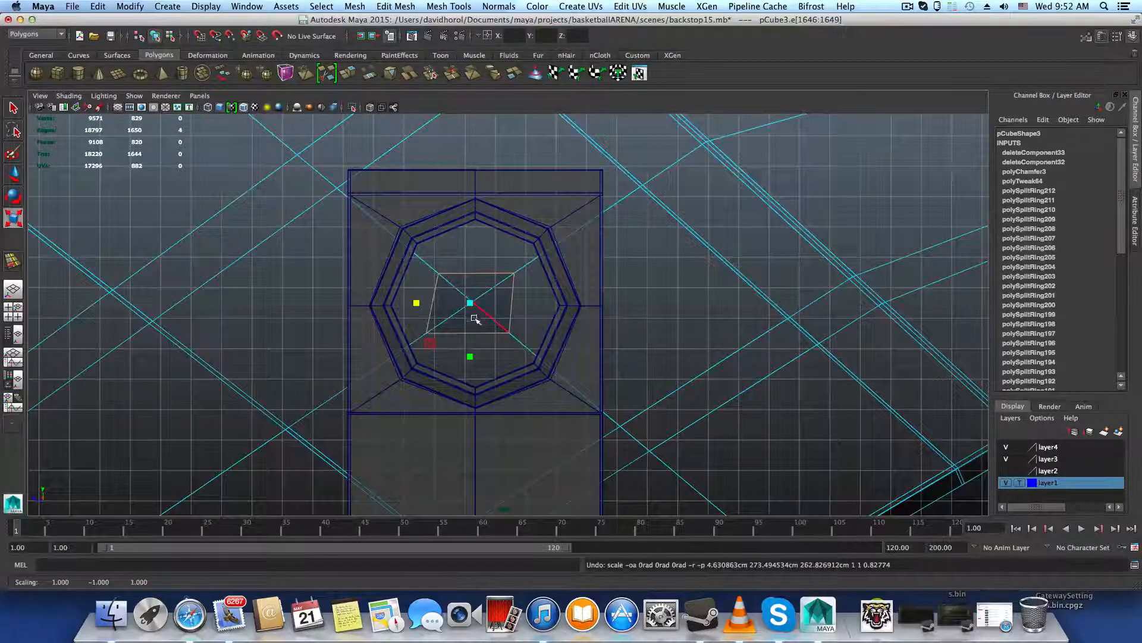
# Move the opening's two upper corner vertices horizontally in line with its lower corners to make the opening rectangular in the side view
pyautogui.moveTo(465, 331); pyautogui.dragTo(435, 332, button='right')
pyautogui.moveTo(421, 328); pyautogui.dragTo(456, 349)
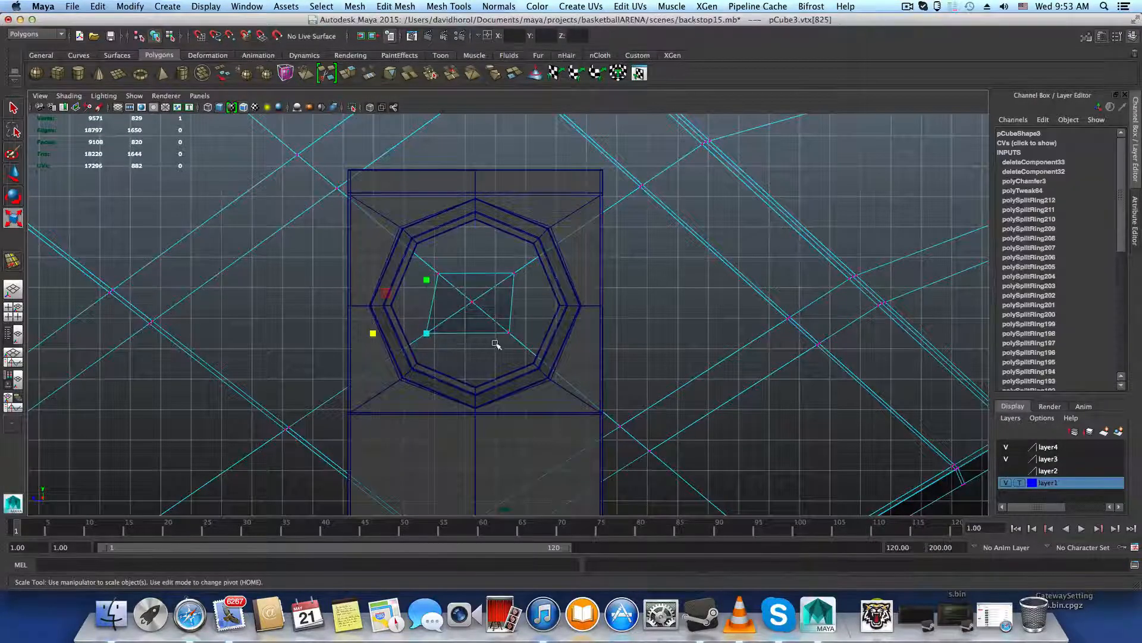
pyautogui.press('w')
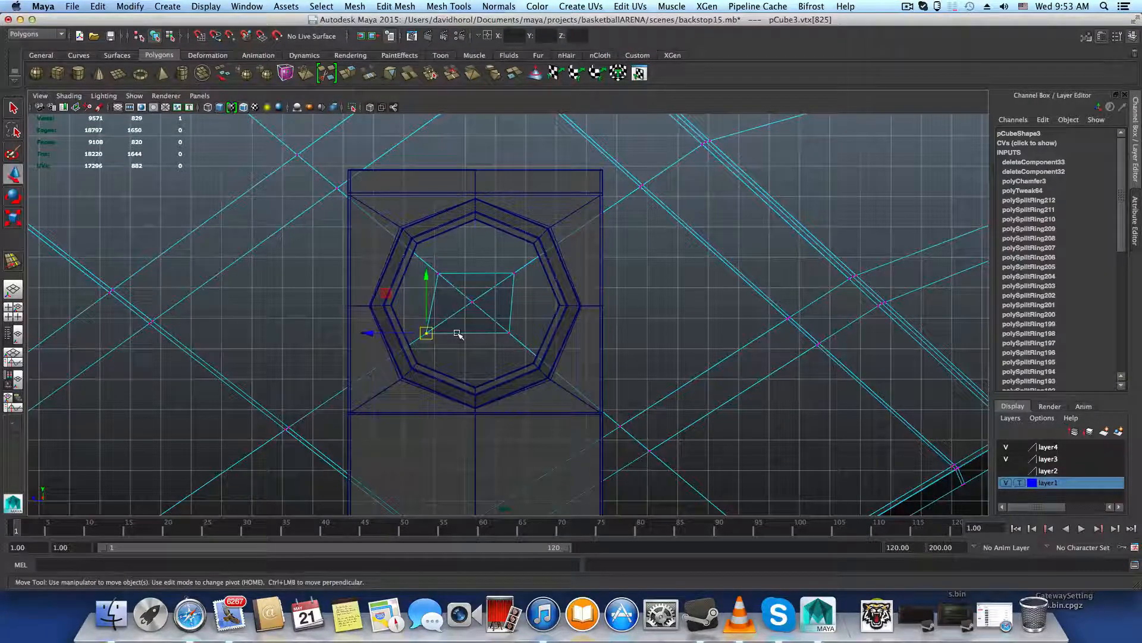
pyautogui.click(383, 336)
pyautogui.moveTo(451, 337); pyautogui.dragTo(426, 337, button='right')
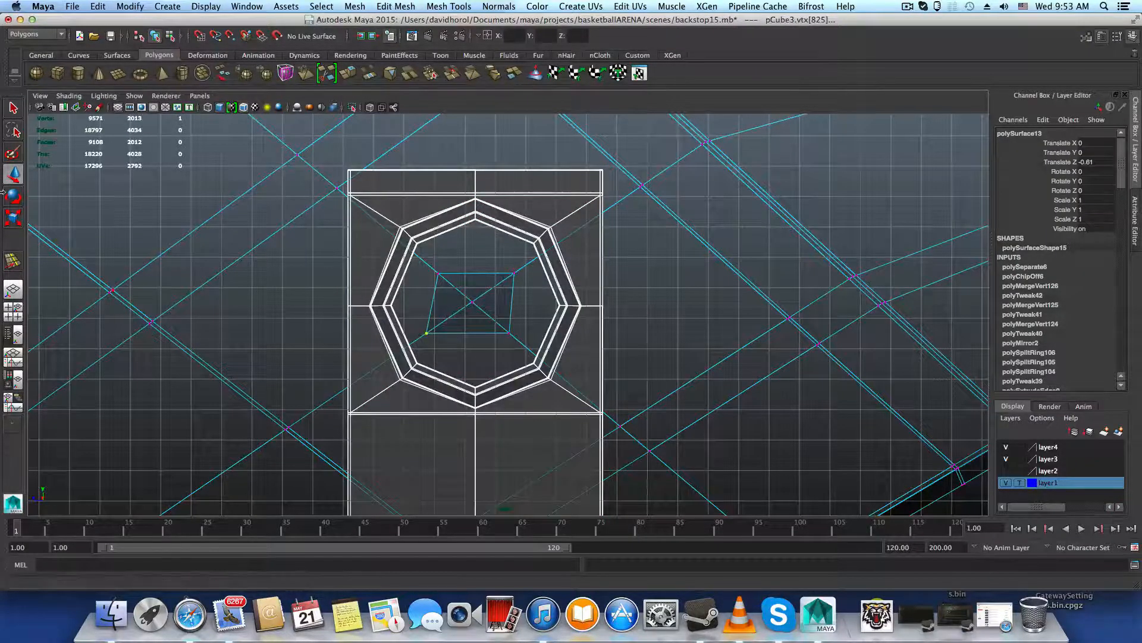
pyautogui.moveTo(427, 335); pyautogui.dragTo(369, 334)
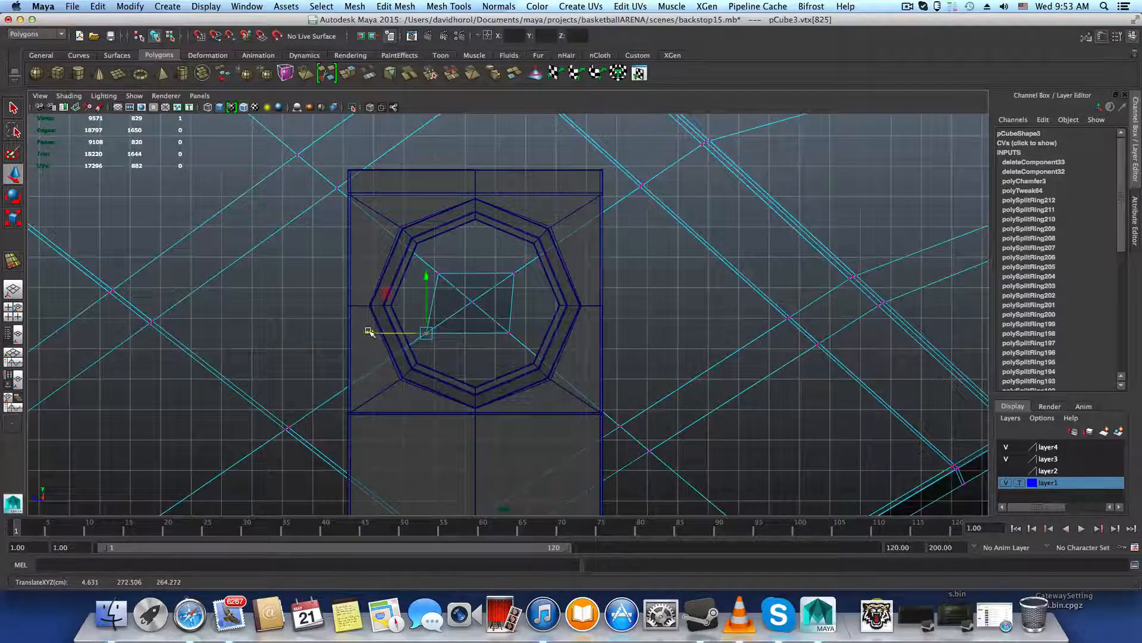
pyautogui.click(436, 271)
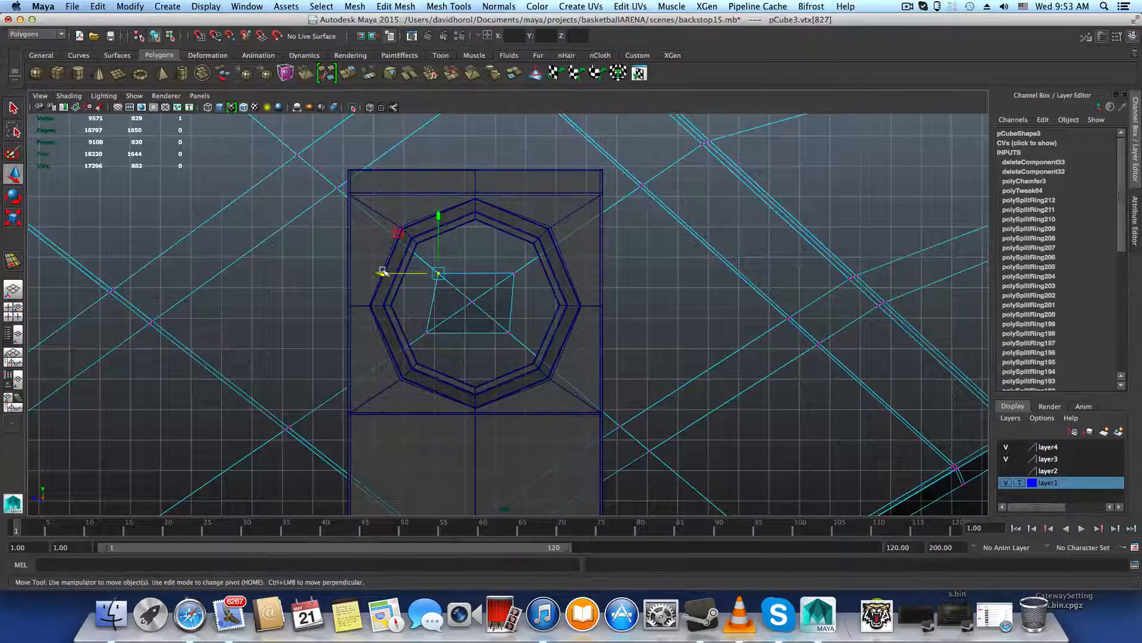
pyautogui.moveTo(382, 272); pyautogui.dragTo(372, 273)
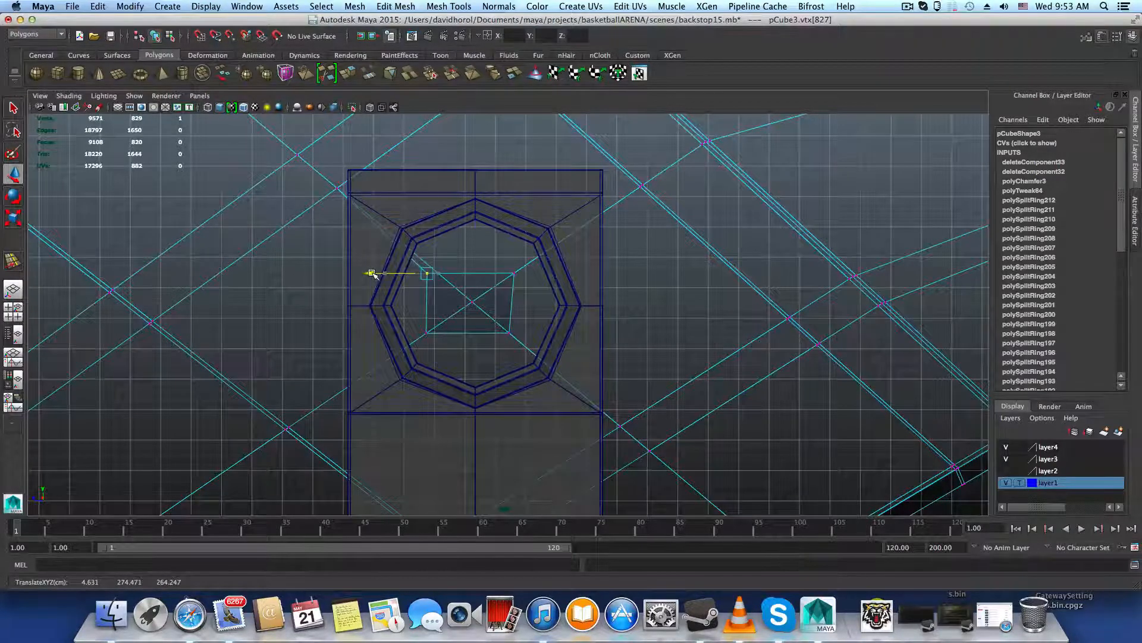
pyautogui.click(514, 273)
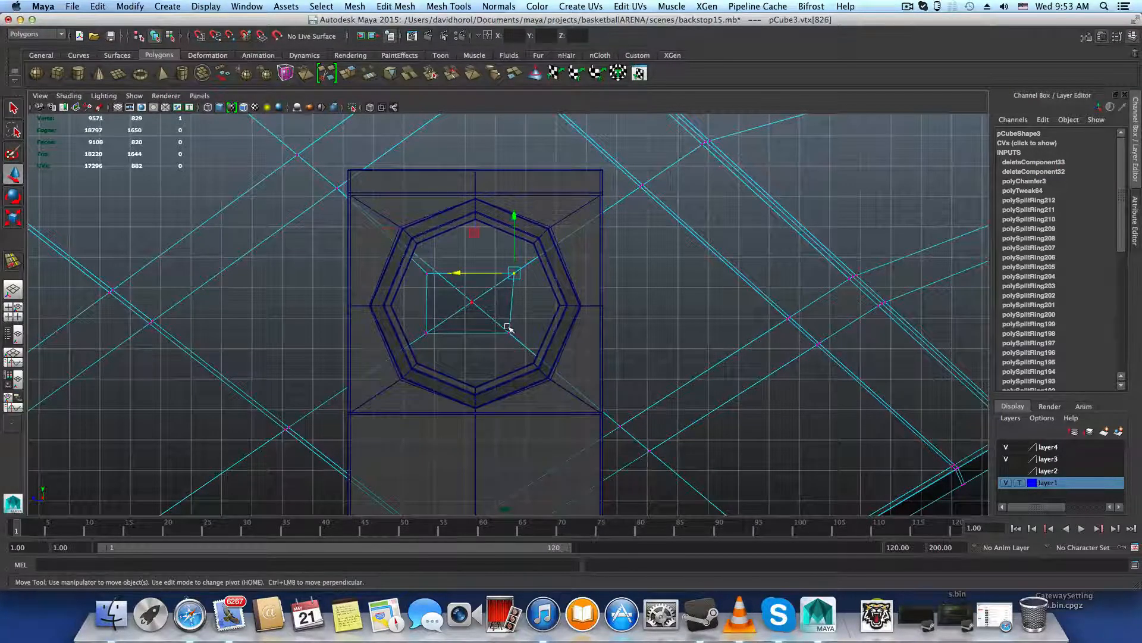
pyautogui.moveTo(457, 272); pyautogui.dragTo(453, 273)
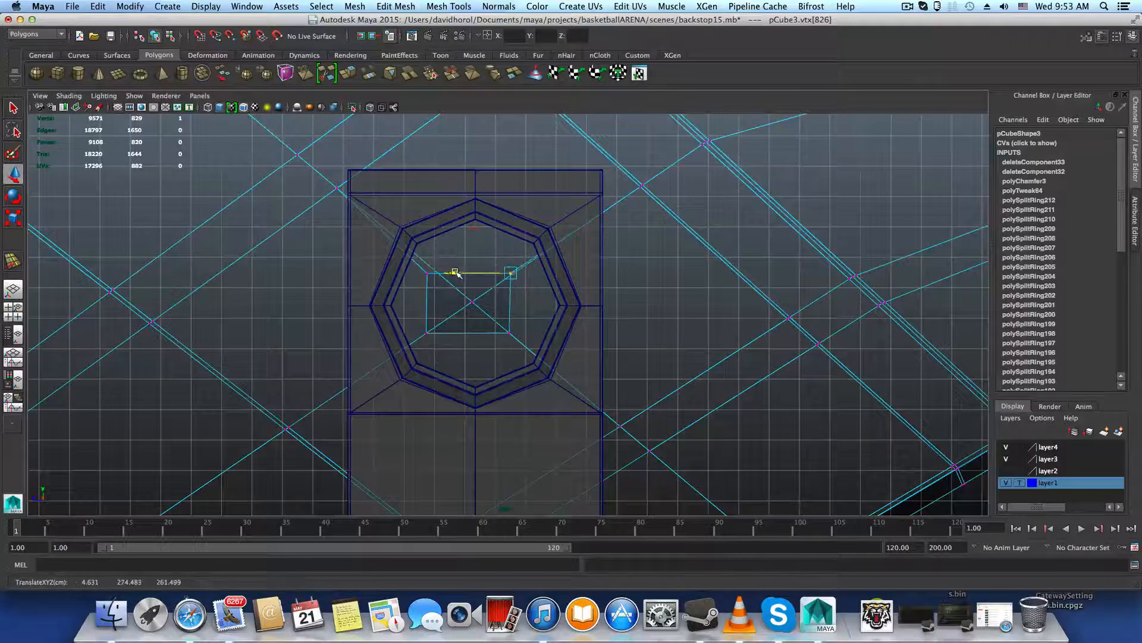
# Scale the opening's four corner vertices up into a near-square and shift them horizontally to centre the opening inside the hinge's round hole
pyautogui.keyDown('shift'); pyautogui.click(509, 332); pyautogui.keyUp('shift')
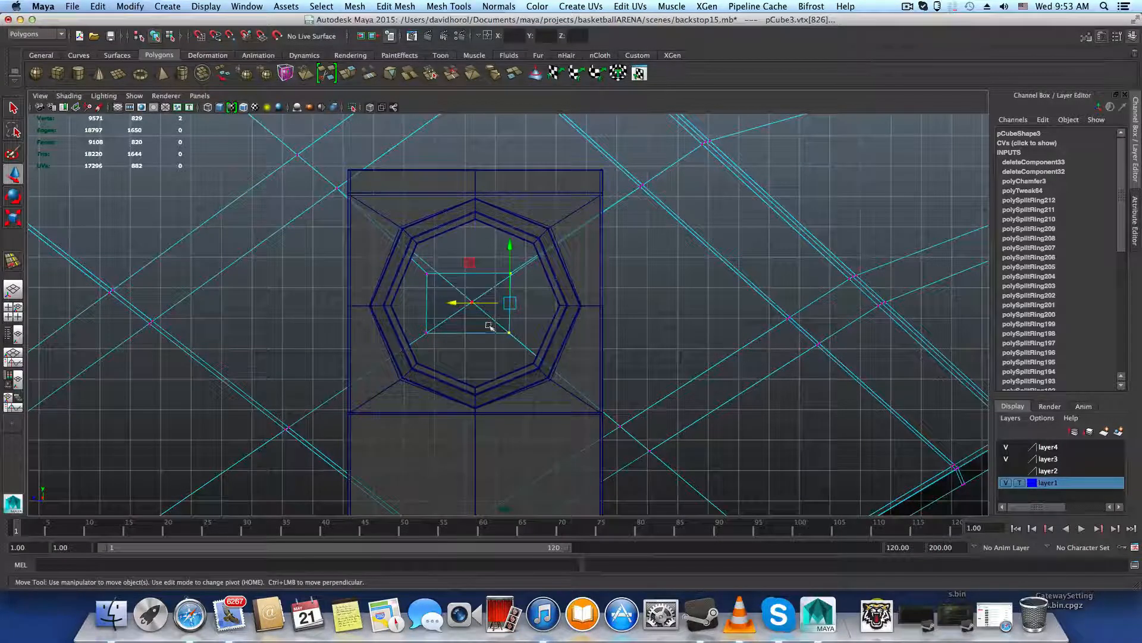
pyautogui.keyDown('shift'); pyautogui.click(427, 331); pyautogui.keyUp('shift')
pyautogui.keyDown('shift'); pyautogui.click(426, 272); pyautogui.keyUp('shift')
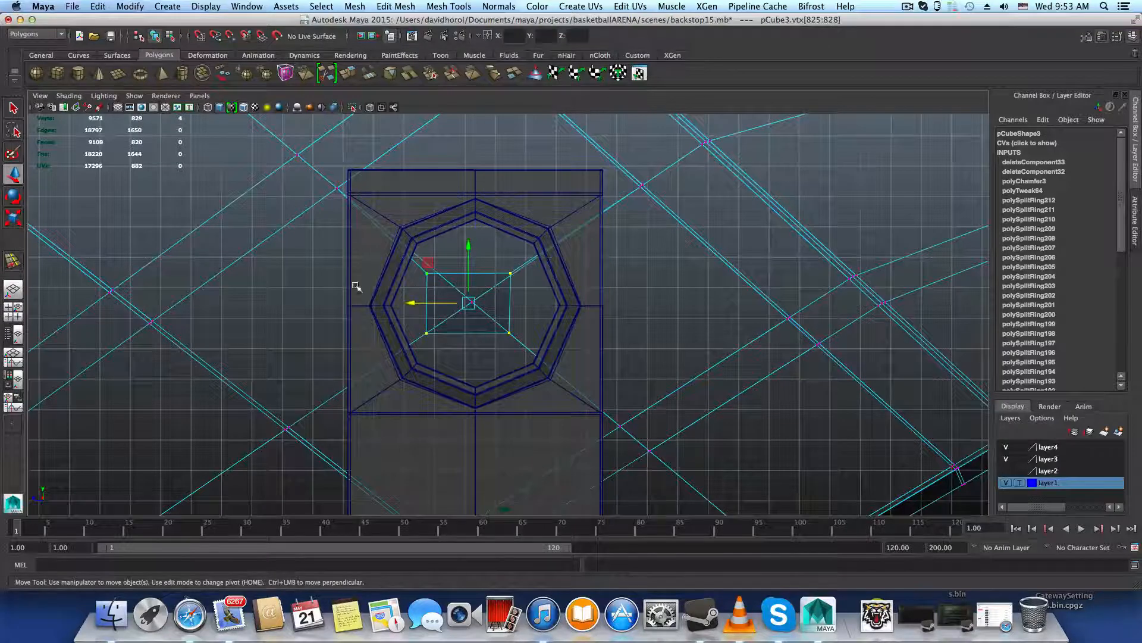
pyautogui.press('r')
pyautogui.moveTo(412, 304); pyautogui.dragTo(493, 303)
pyautogui.press('w')
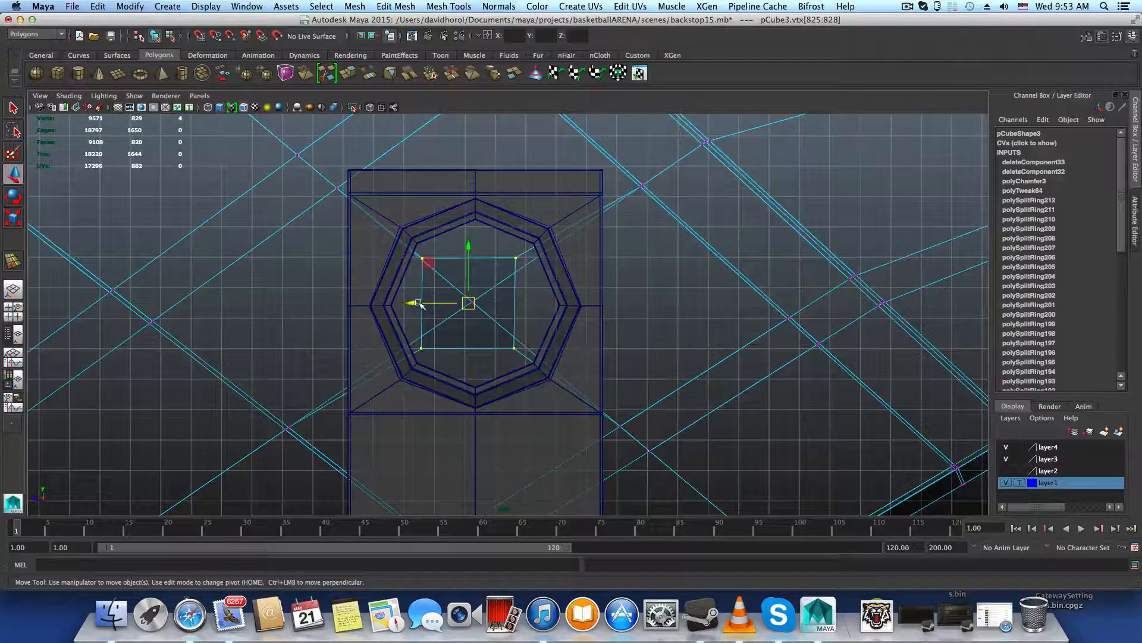
pyautogui.moveTo(412, 303); pyautogui.dragTo(416, 305)
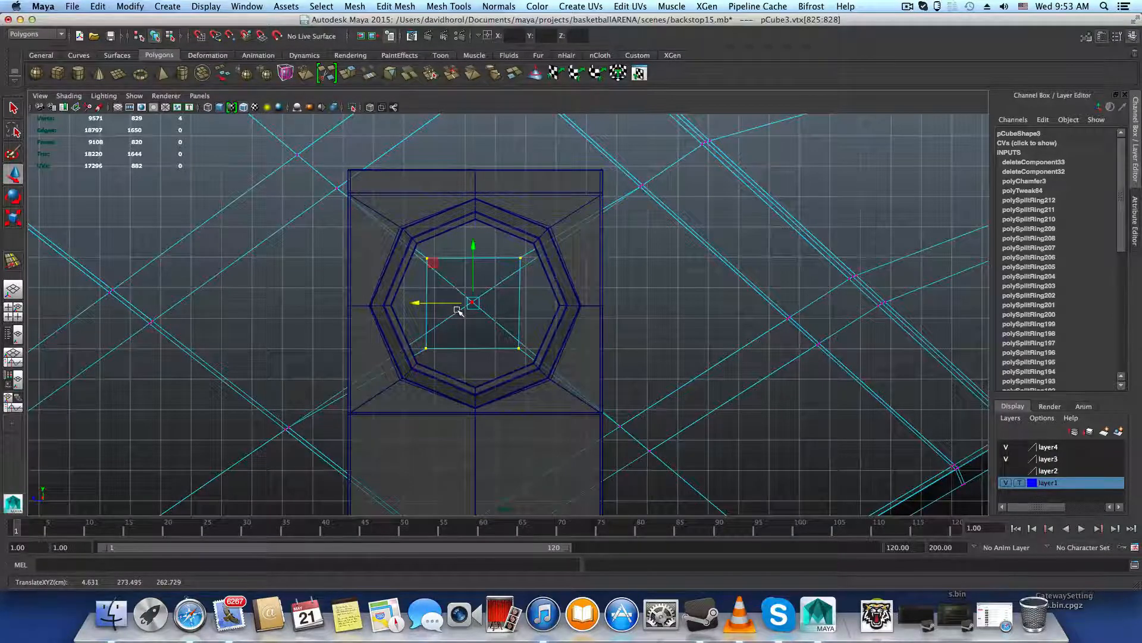
pyautogui.press('F8')
pyautogui.press('F8')
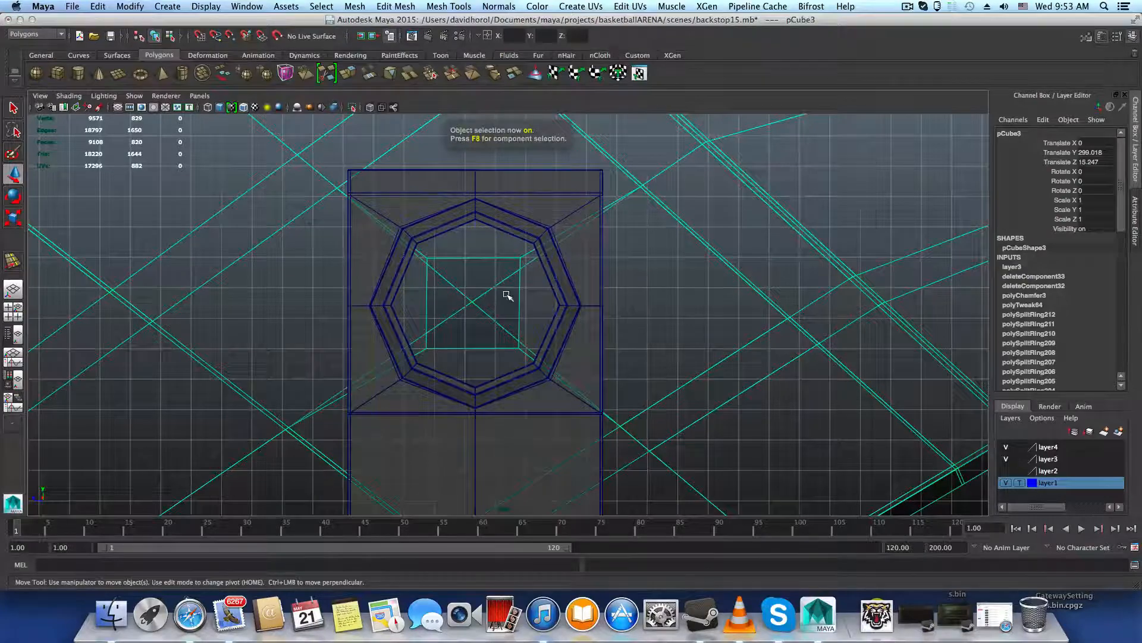
# Rotate the opening's four border edges slightly clockwise about the X axis in the perspective view
pyautogui.press('space')
pyautogui.press('space')
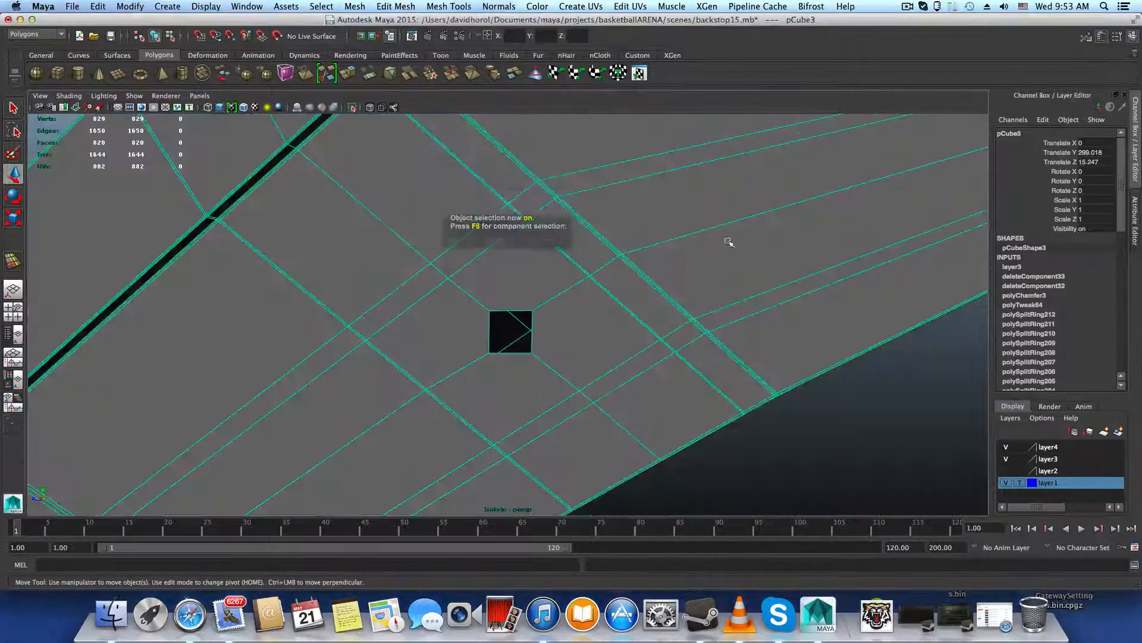
pyautogui.scroll(3, 541, 342)
pyautogui.keyDown('alt'); pyautogui.moveTo(542, 343); pyautogui.dragTo(574, 337); pyautogui.keyUp('alt')
pyautogui.keyDown('alt'); pyautogui.moveTo(573, 337); pyautogui.dragTo(596, 255, button='middle'); pyautogui.keyUp('alt')
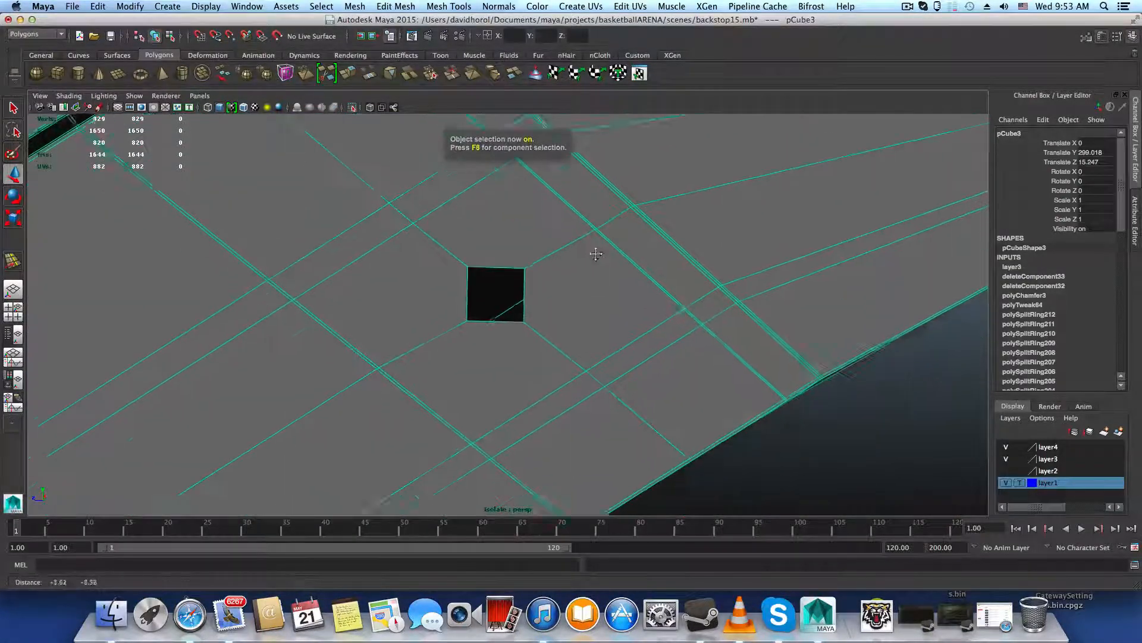
pyautogui.moveTo(539, 312); pyautogui.dragTo(537, 278, button='right')
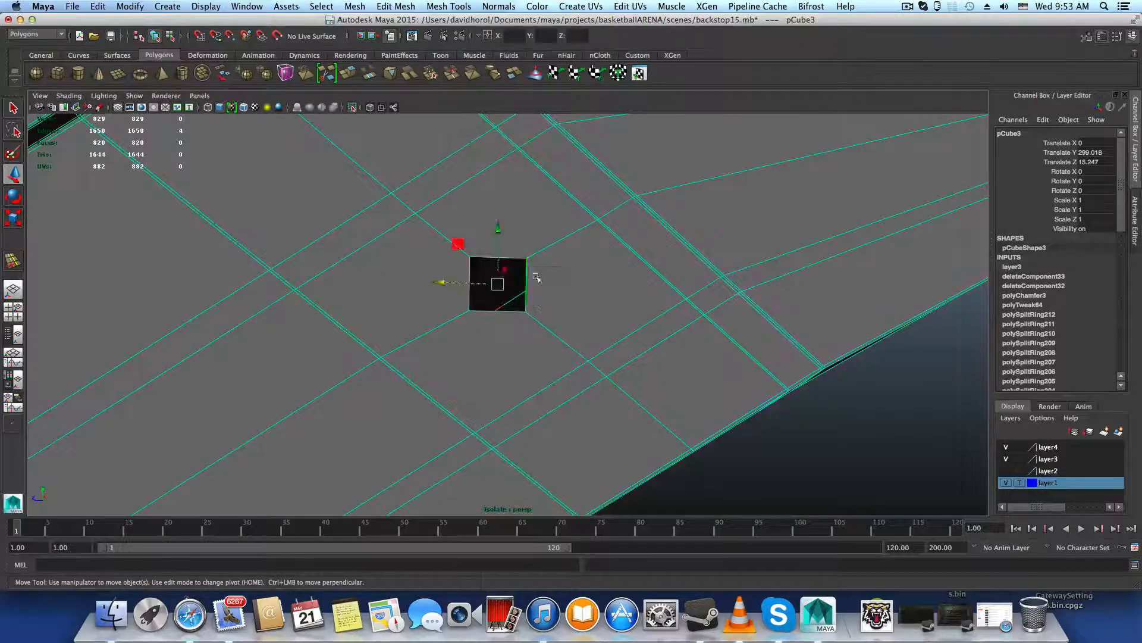
pyautogui.press('e')
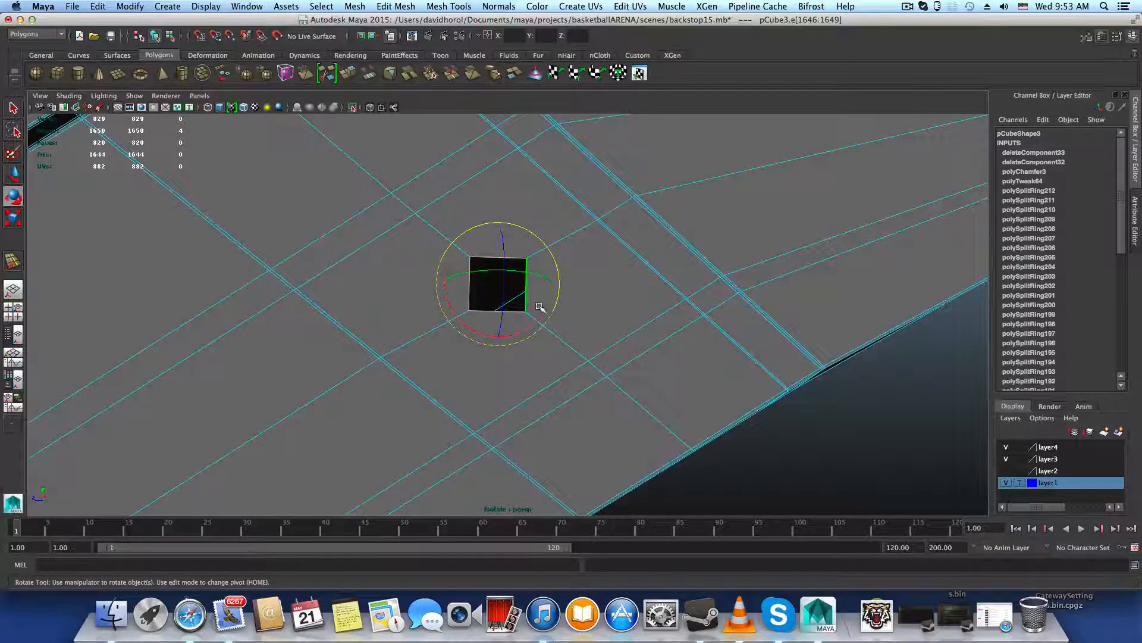
pyautogui.moveTo(540, 316); pyautogui.dragTo(554, 331)
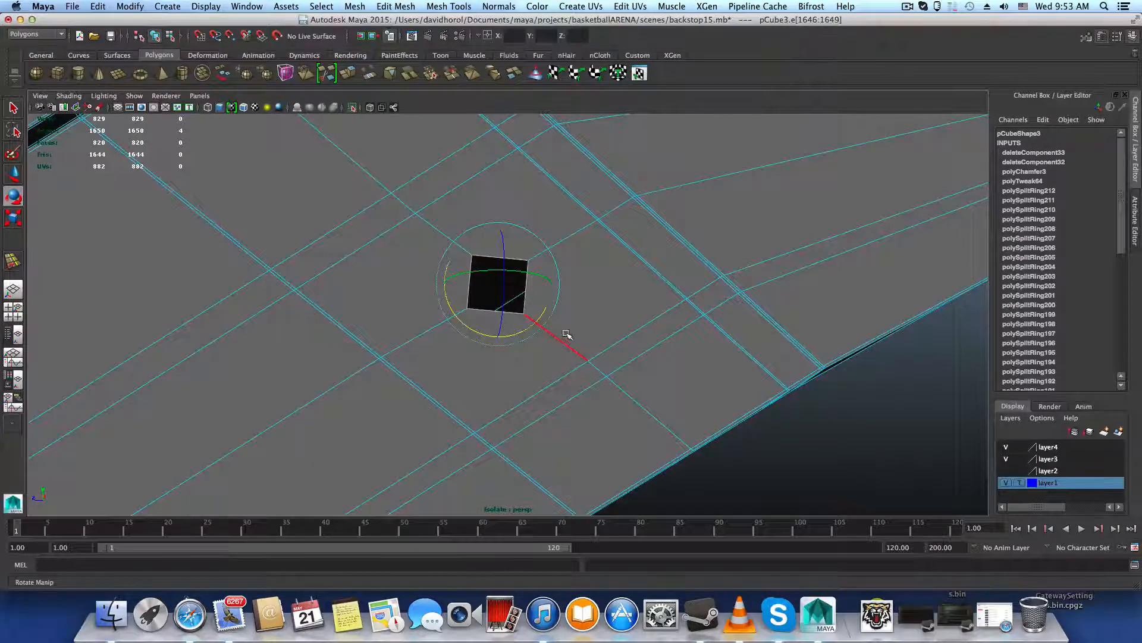
pyautogui.press('F8')
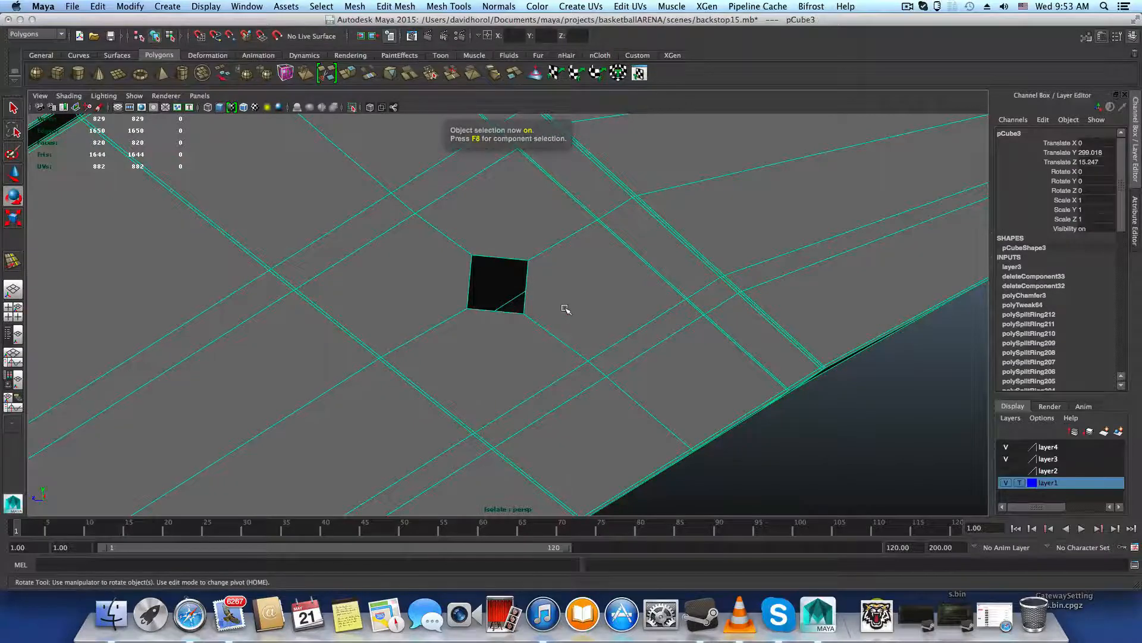
# Use the Multi-Cut tool to connect the nearby loop crossings above and right of the opening to the midpoints of its upper and right edges
pyautogui.keyDown('alt'); pyautogui.moveTo(566, 309); pyautogui.dragTo(560, 357); pyautogui.keyUp('alt')
pyautogui.keyDown('alt'); pyautogui.moveTo(561, 363); pyautogui.dragTo(625, 345, button='right'); pyautogui.keyUp('alt')
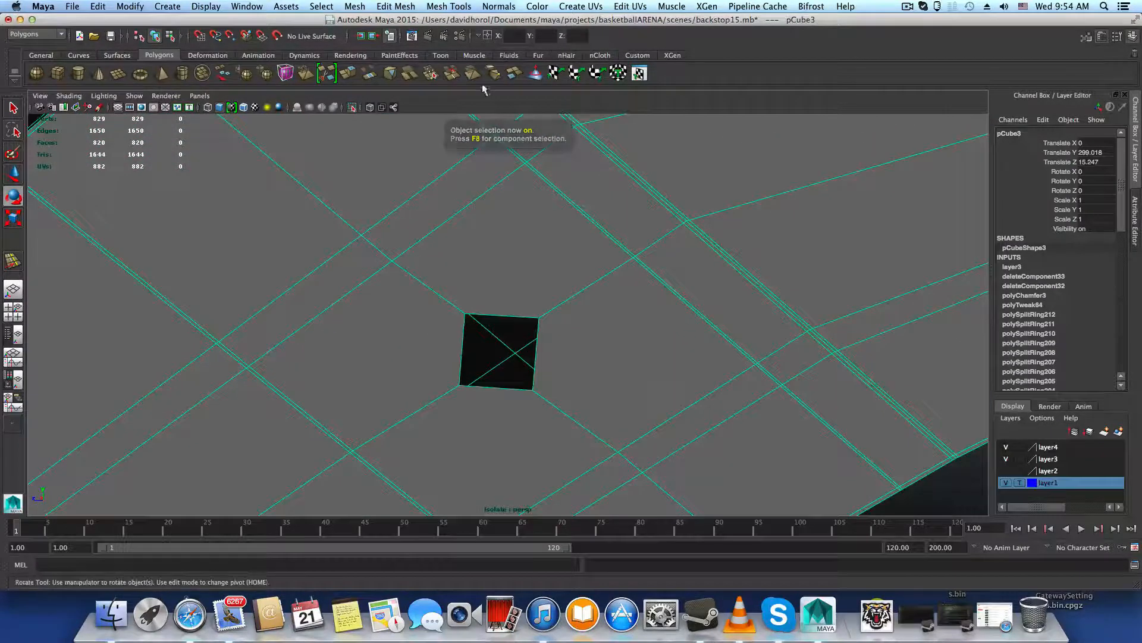
pyautogui.click(408, 6)
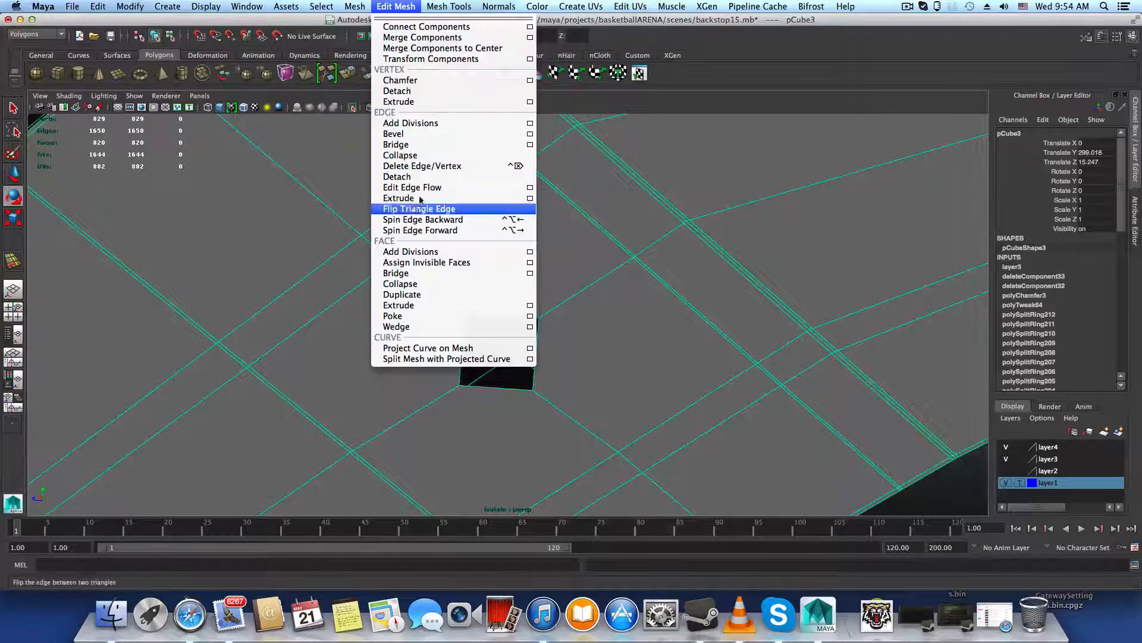
pyautogui.moveTo(448, 6)
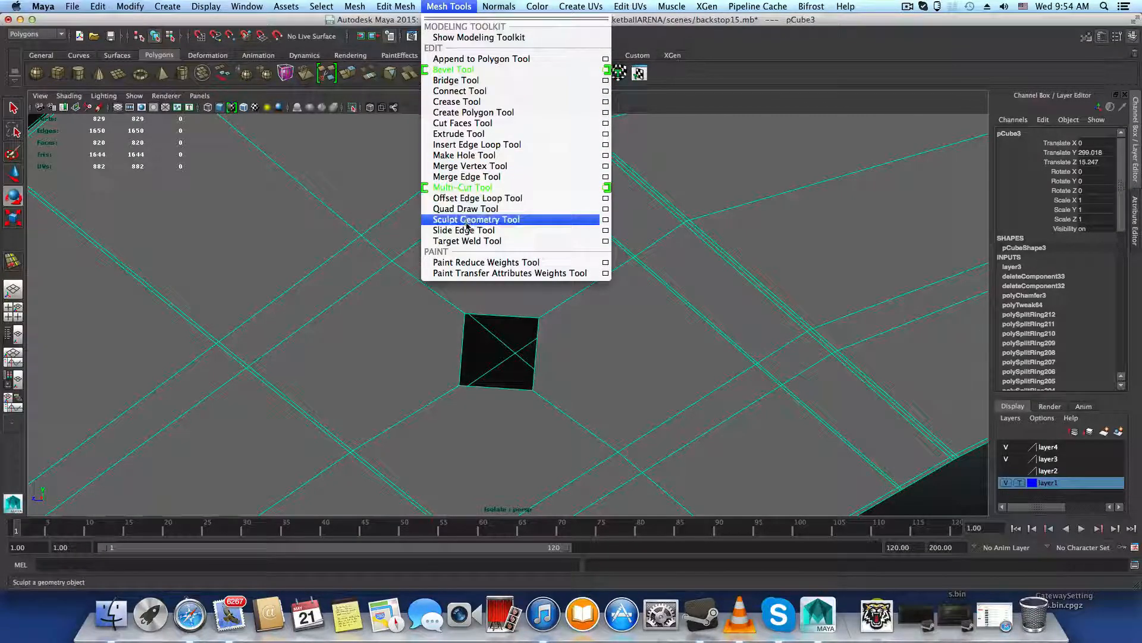
pyautogui.click(465, 188)
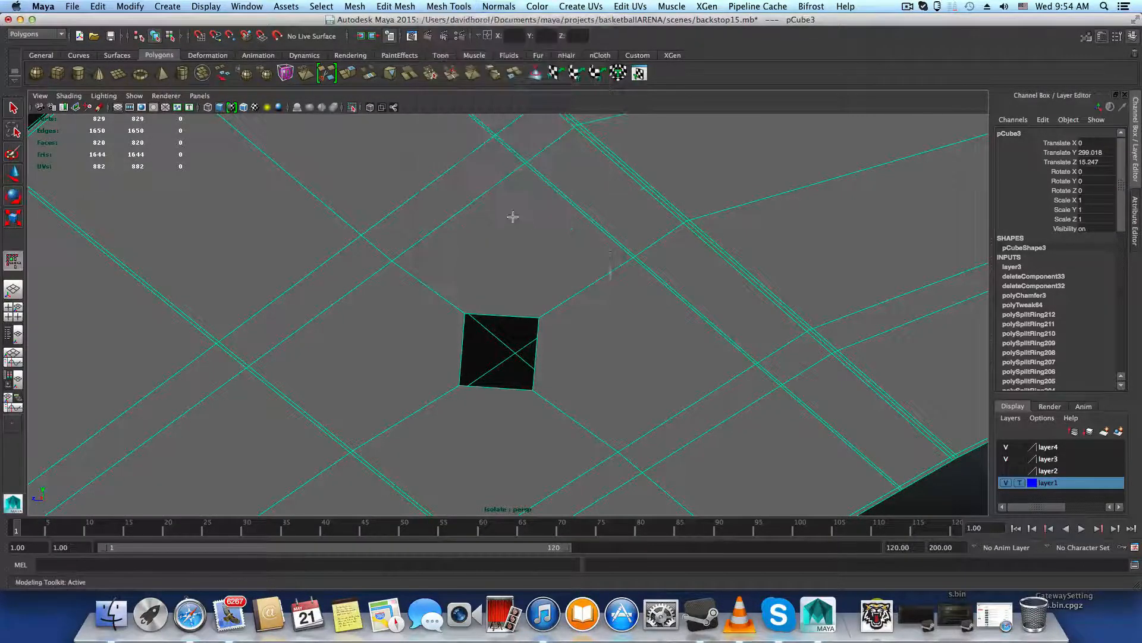
pyautogui.click(525, 165)
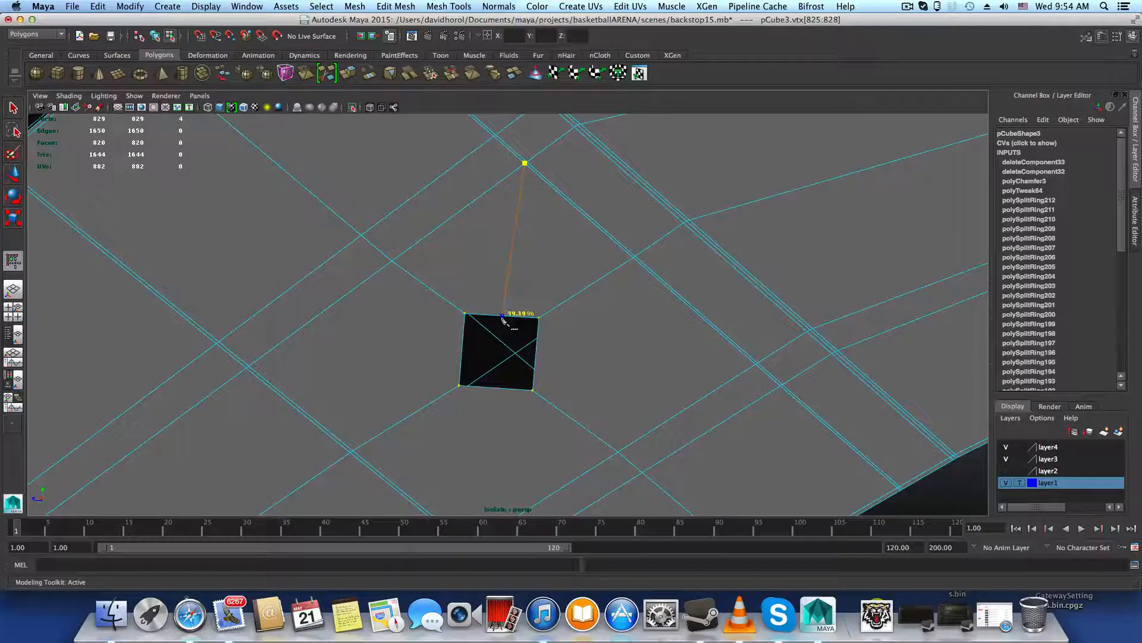
pyautogui.click(503, 316)
pyautogui.press('Return')
pyautogui.click(755, 365)
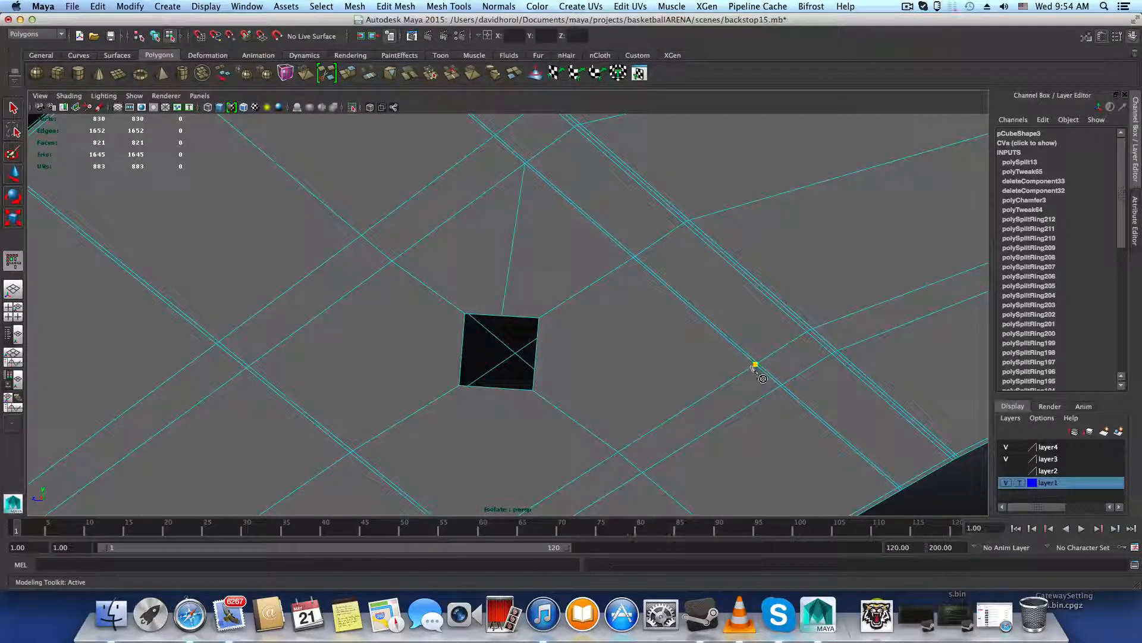
pyautogui.click(538, 360)
pyautogui.press('Return')
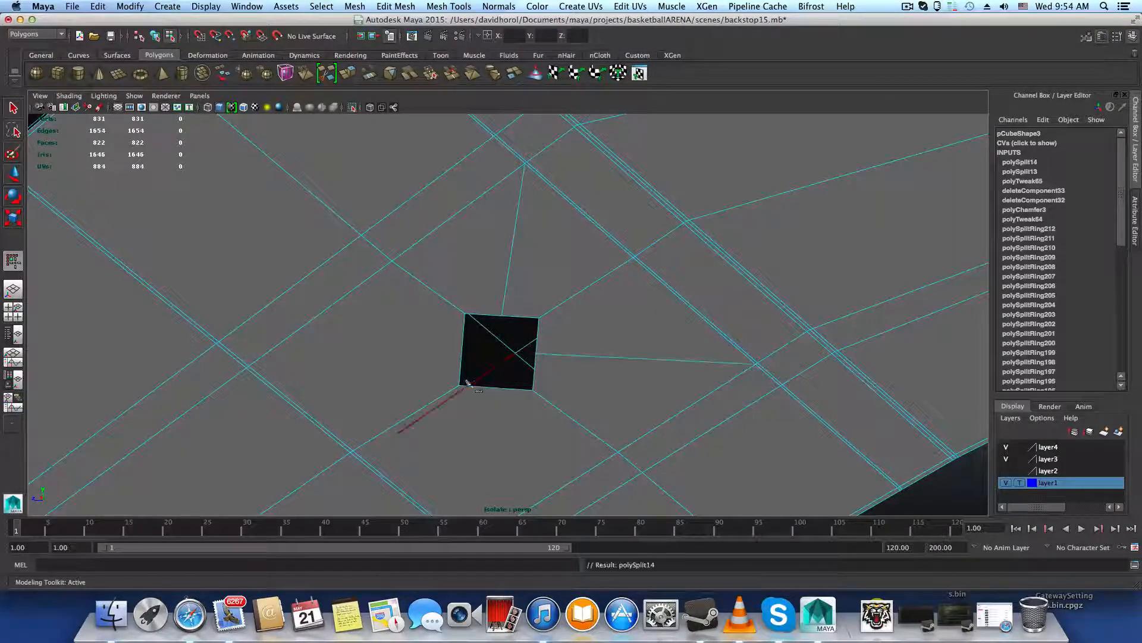
# Cut edges from the loop crossings below and left of the opening to the midpoints of its lower and left edges
pyautogui.keyDown('alt'); pyautogui.moveTo(509, 440); pyautogui.dragTo(490, 390, button='middle'); pyautogui.keyUp('alt')
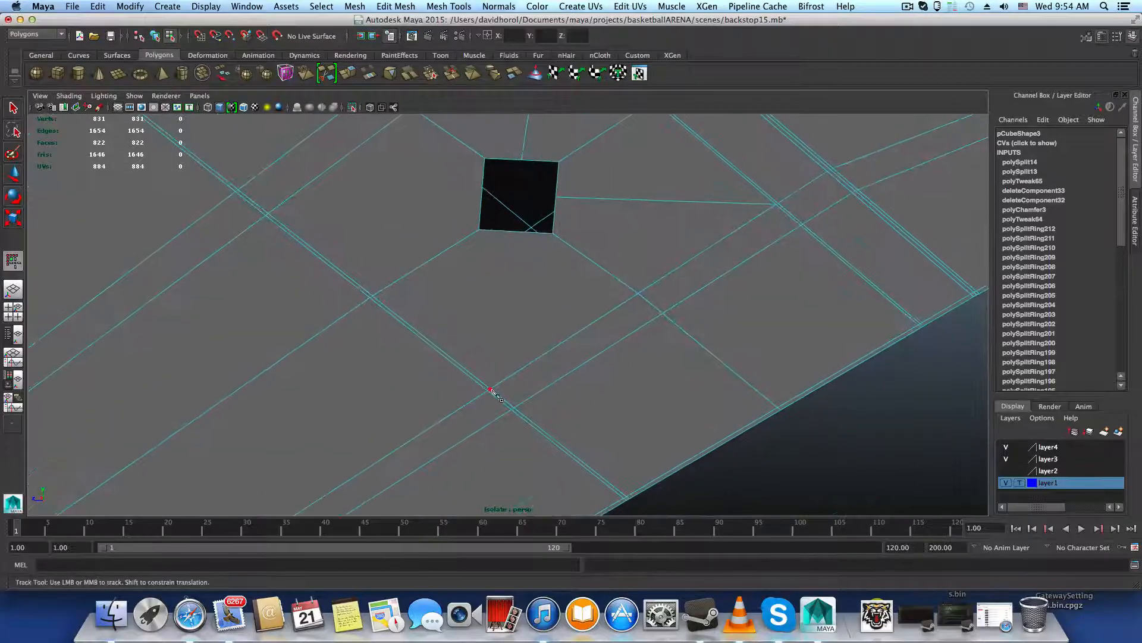
pyautogui.click(515, 233)
pyautogui.press('Return')
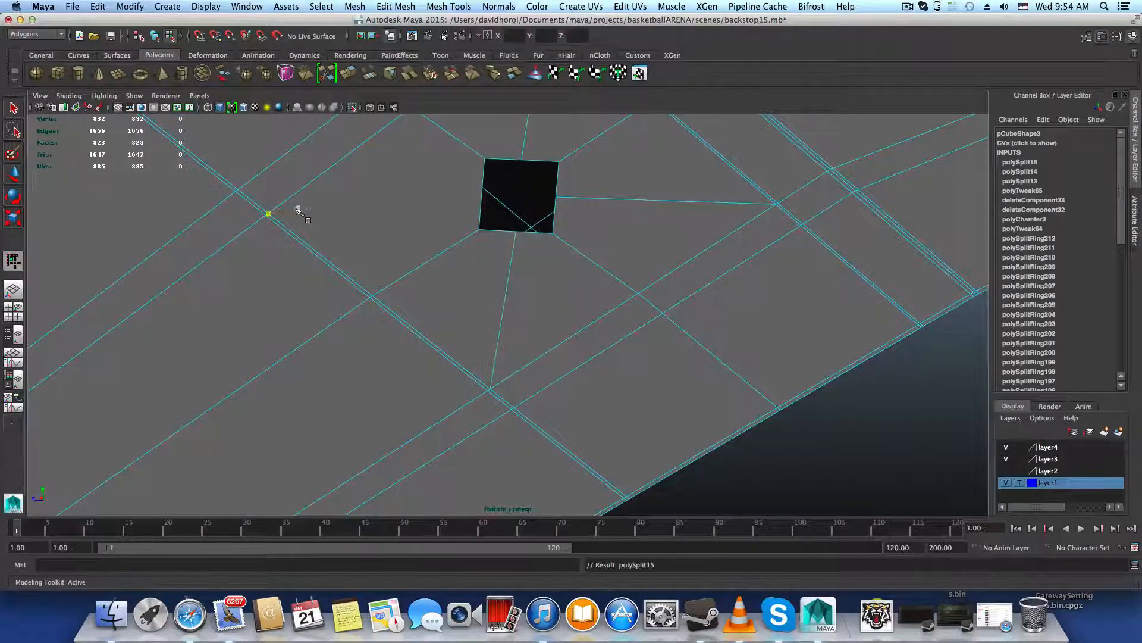
pyautogui.click(484, 193)
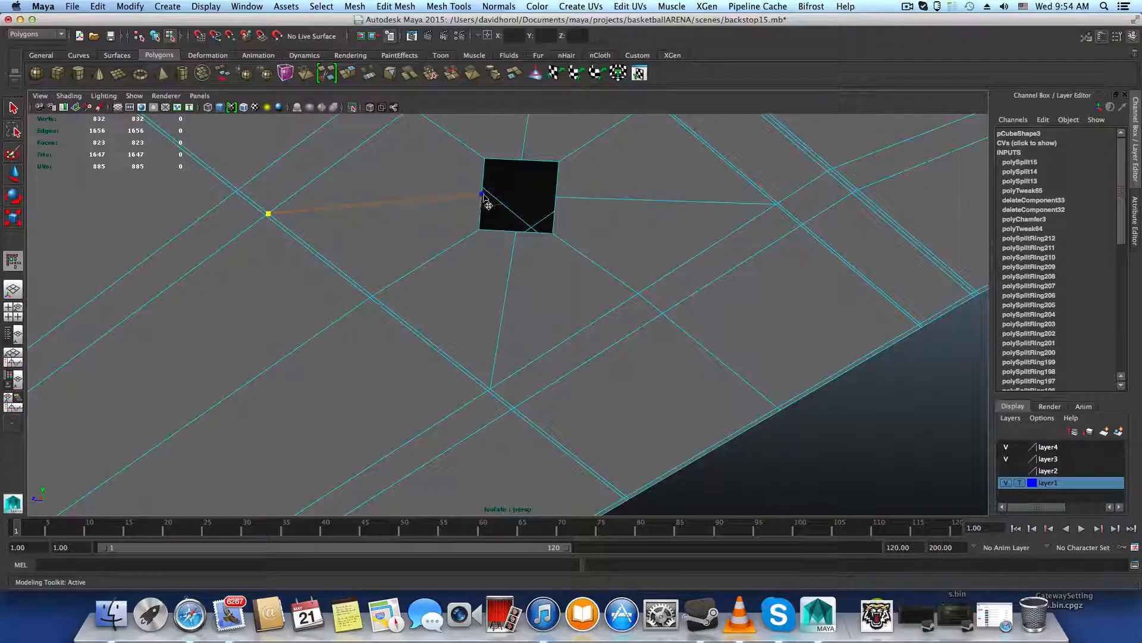
pyautogui.press('Return')
# Set Edge[1] to 0.5 for the cuts meeting the opening's upper and right edges (polySplit13 and polySplit14)
pyautogui.keyDown('alt'); pyautogui.moveTo(551, 238); pyautogui.dragTo(447, 315, button='middle'); pyautogui.keyUp('alt')
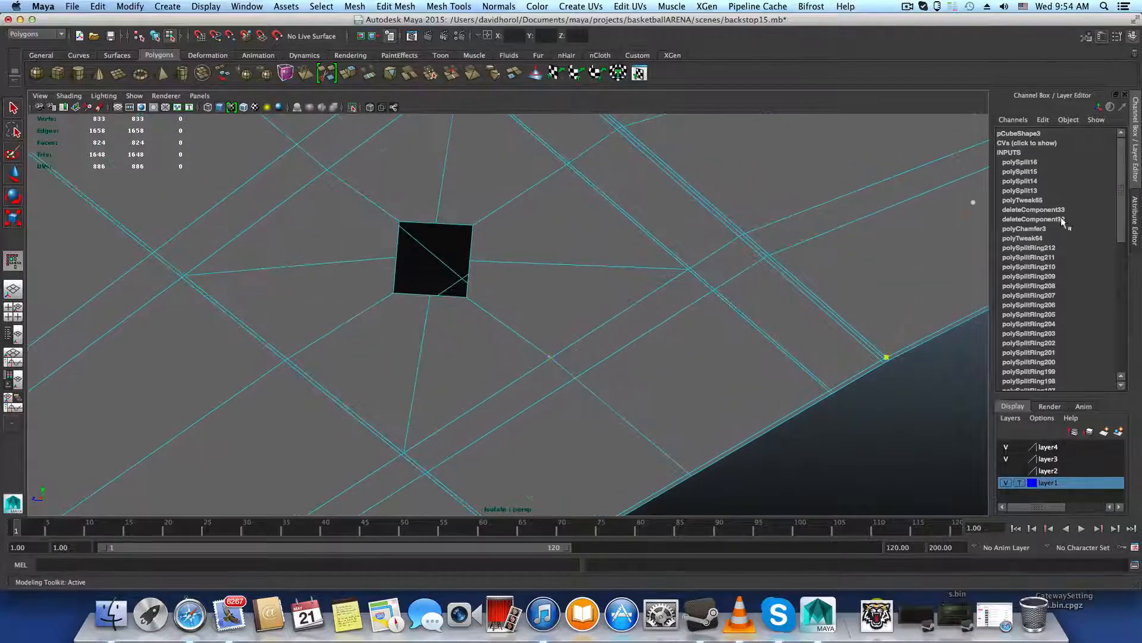
pyautogui.click(1031, 190)
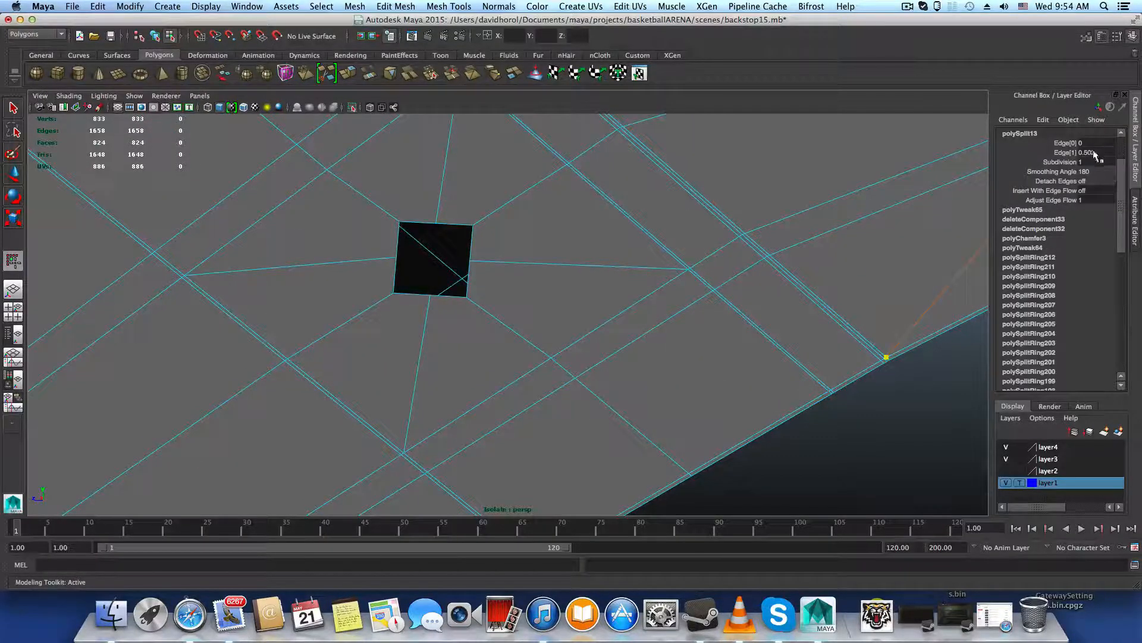
pyautogui.click(1092, 151)
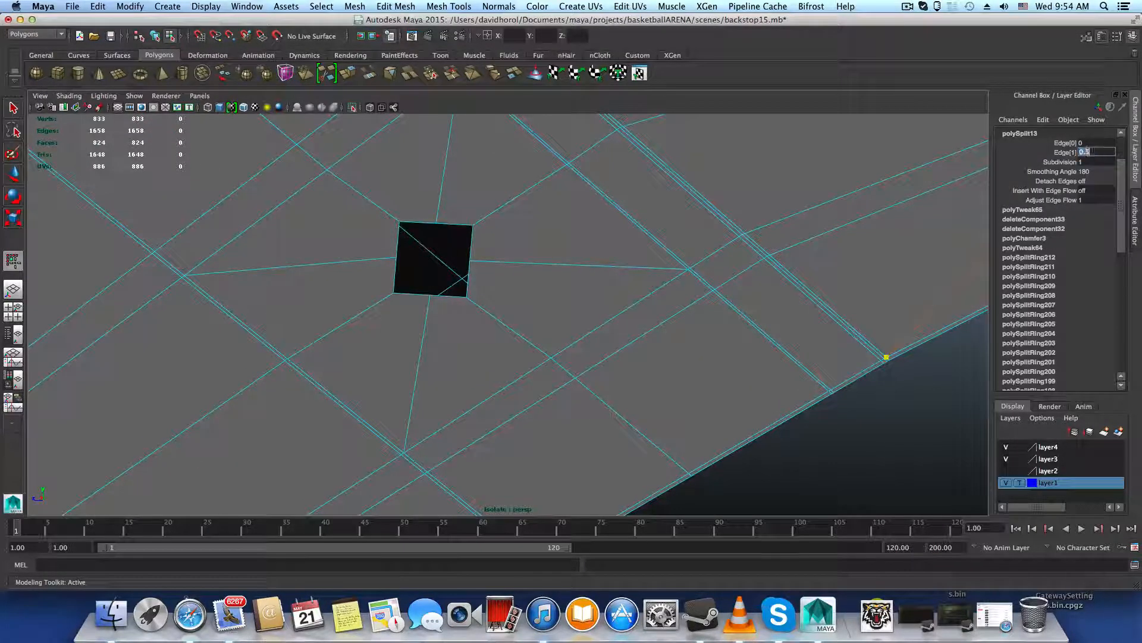
pyautogui.scroll(3, 1068, 182)
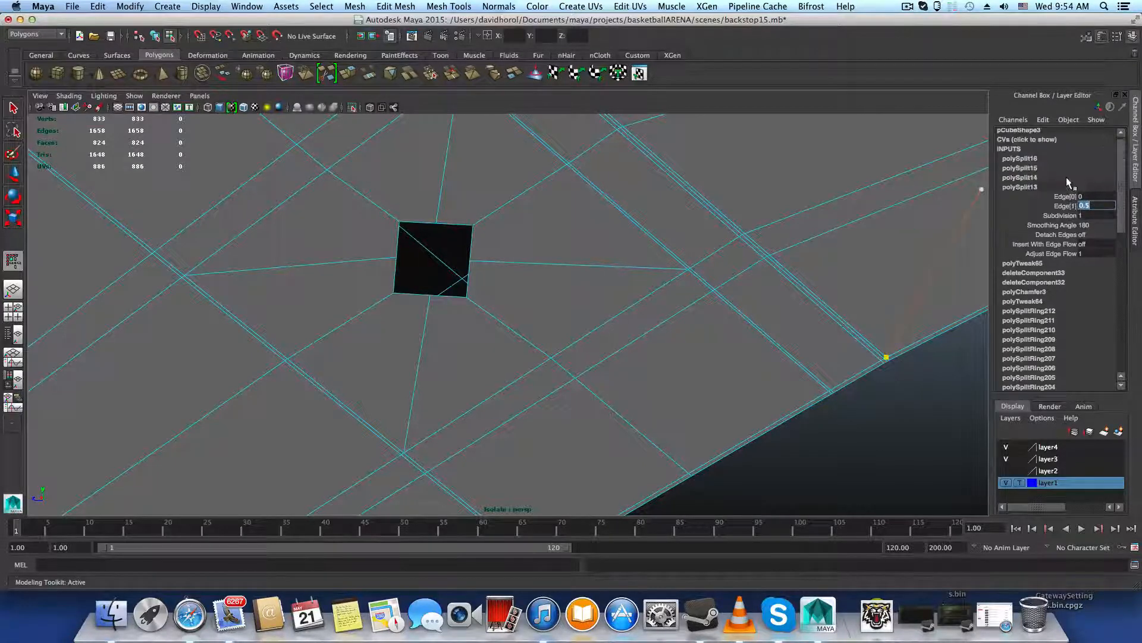
pyautogui.click(1035, 177)
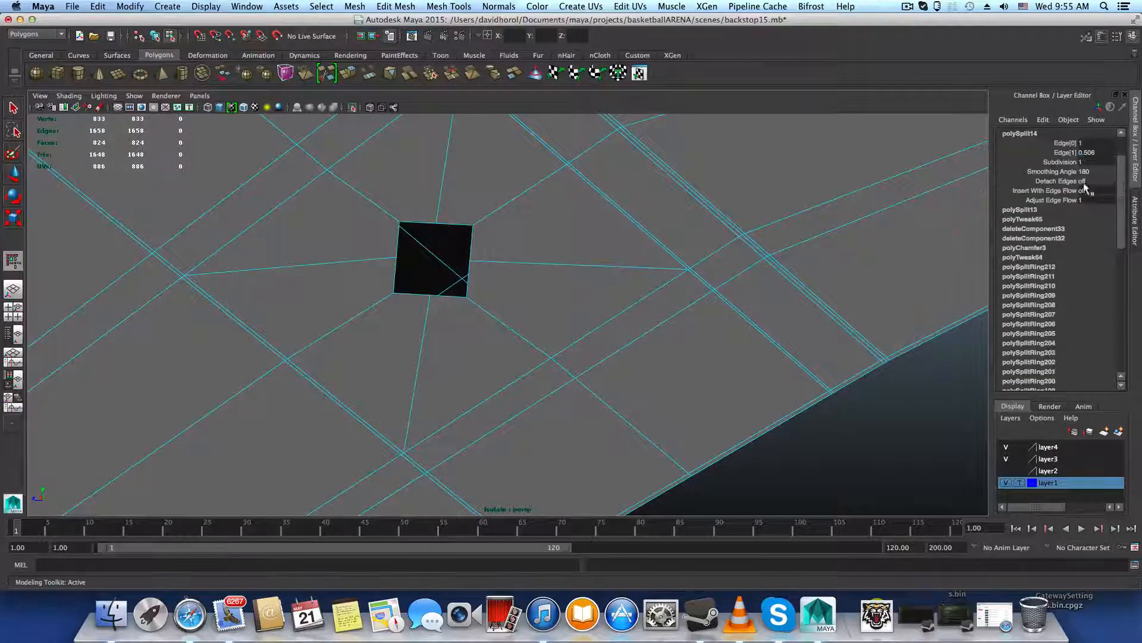
pyautogui.write('.5')
pyautogui.scroll(3, 1072, 172)
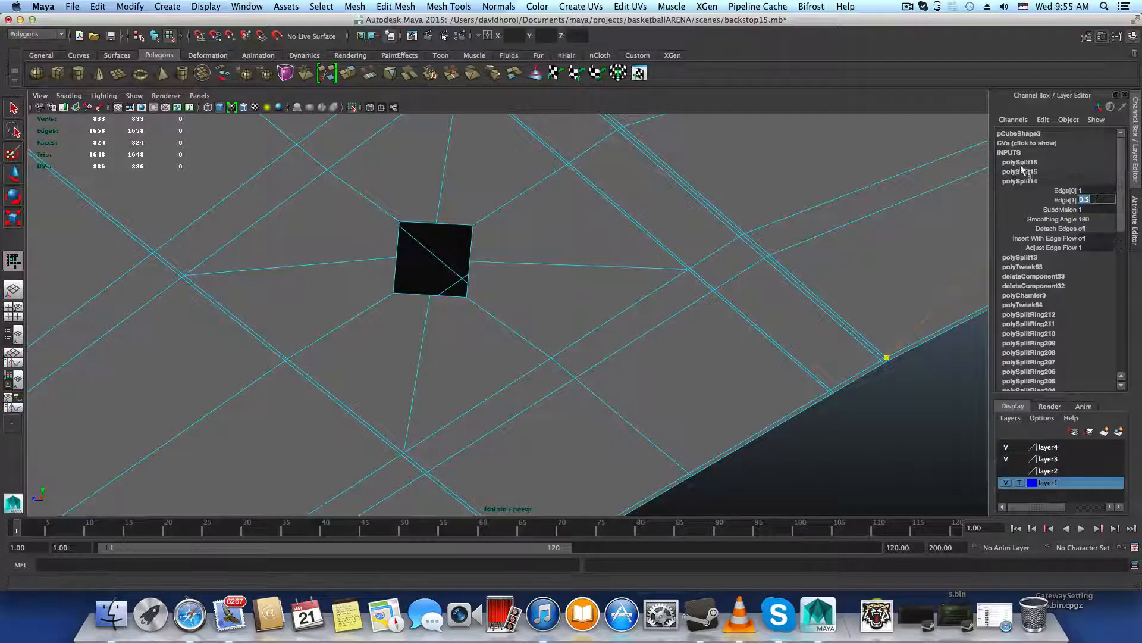
# Set Edge[1] to 0.5 for the cuts meeting the opening's lower and left edges (polySplit15 and polySplit16)
pyautogui.click(1019, 170)
pyautogui.scroll(2, 1071, 184)
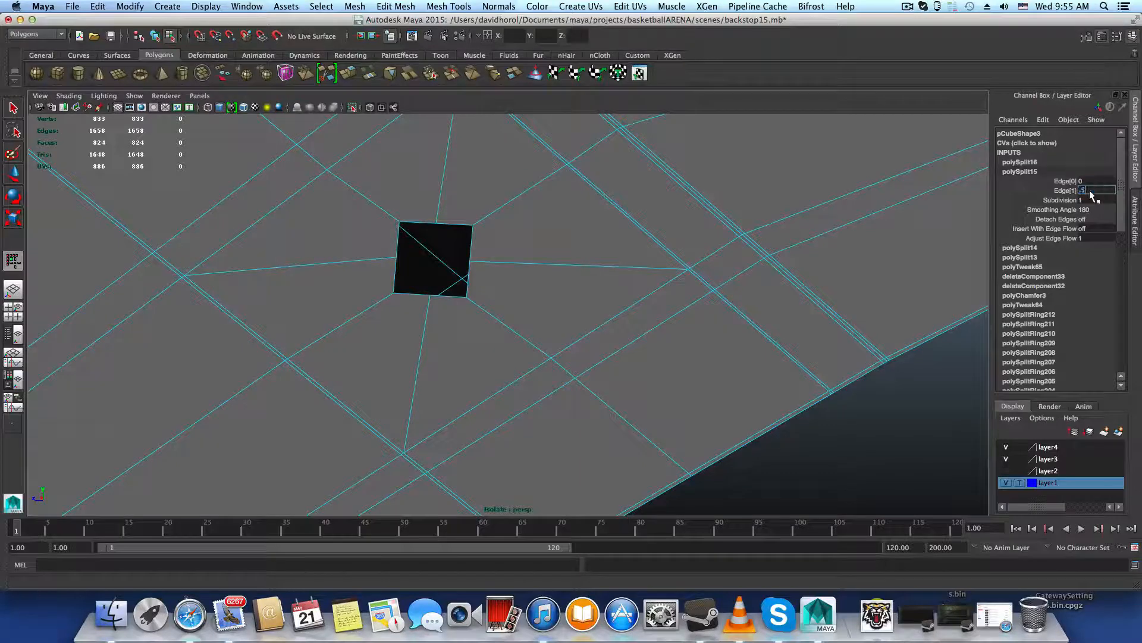
pyautogui.write('5')
pyautogui.click(1036, 161)
pyautogui.click(1094, 151)
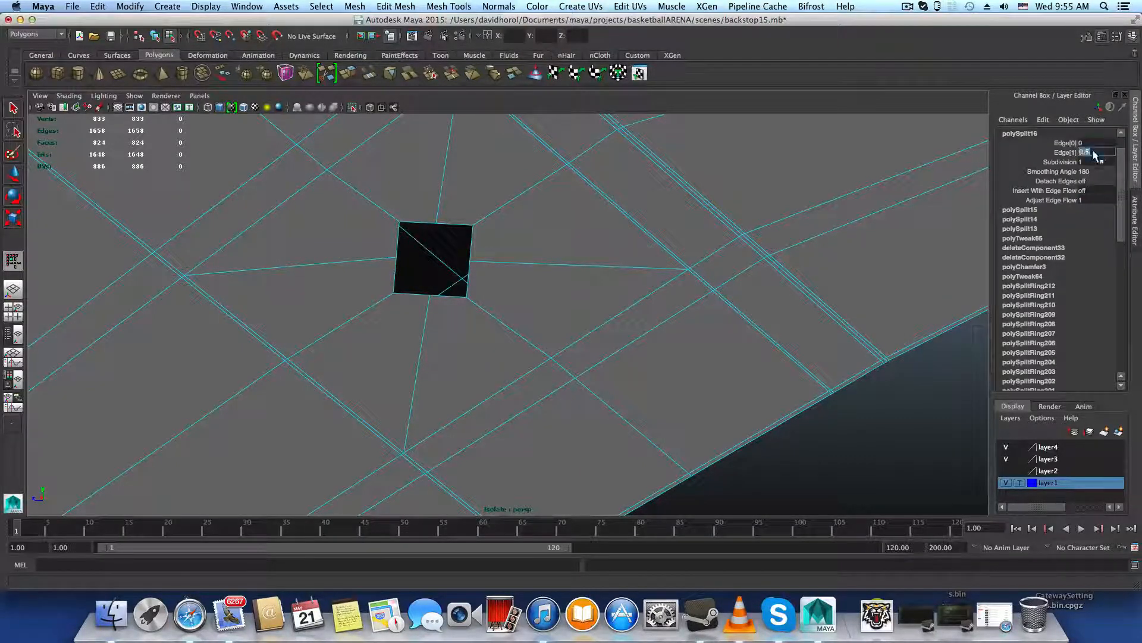
pyautogui.write('.5')
pyautogui.press('Return')
pyautogui.keyDown('alt'); pyautogui.moveTo(959, 277); pyautogui.dragTo(890, 324, button='right'); pyautogui.keyUp('alt')
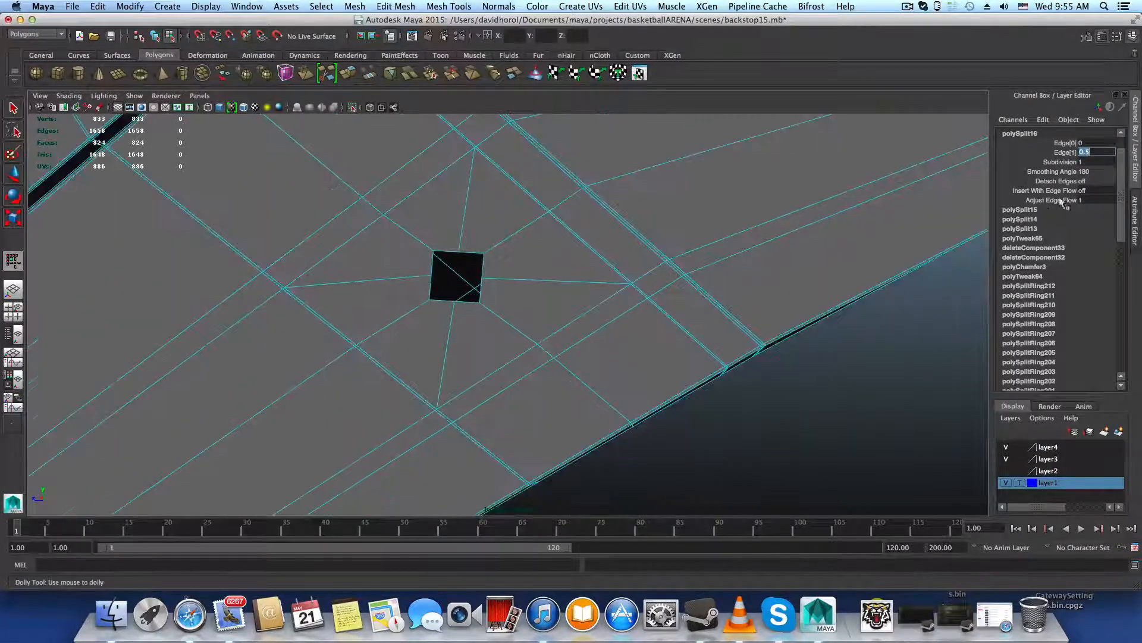
pyautogui.scroll(3, 1062, 204)
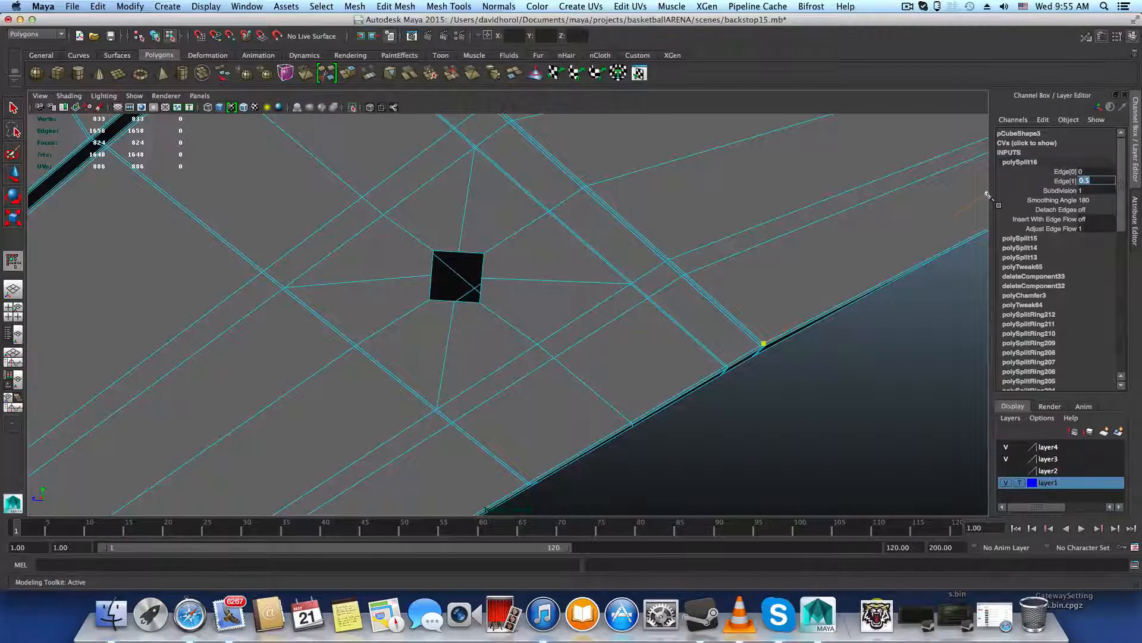
# Scale the four midpoint vertices on the opening's border uniformly outward to turn the square into an even octagon
pyautogui.click(11, 108)
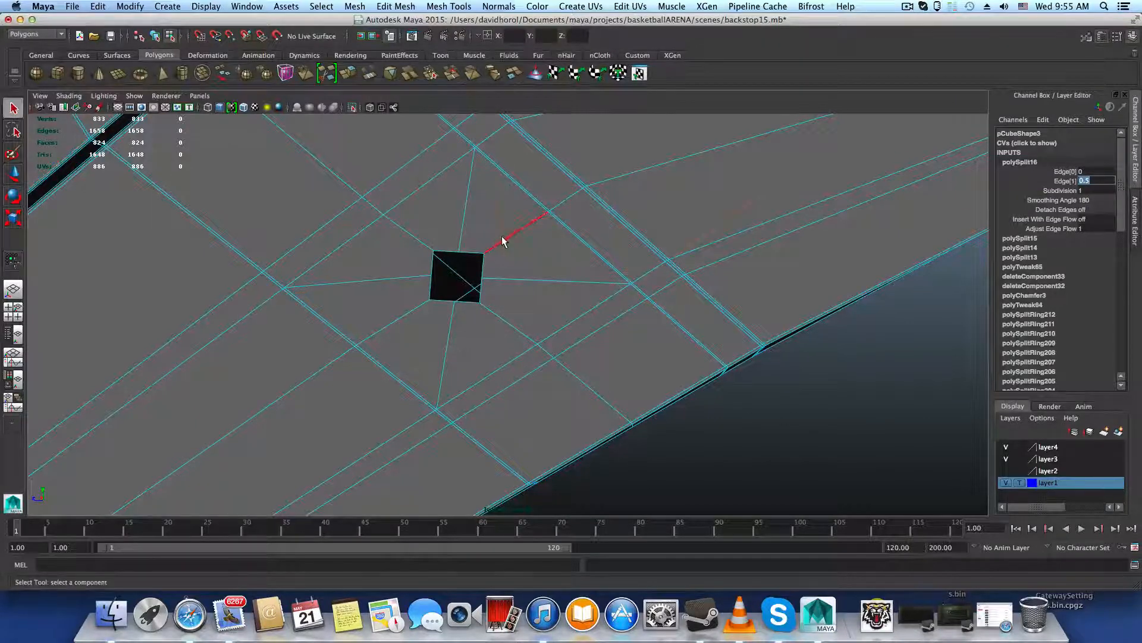
pyautogui.moveTo(502, 236); pyautogui.dragTo(456, 244, button='right')
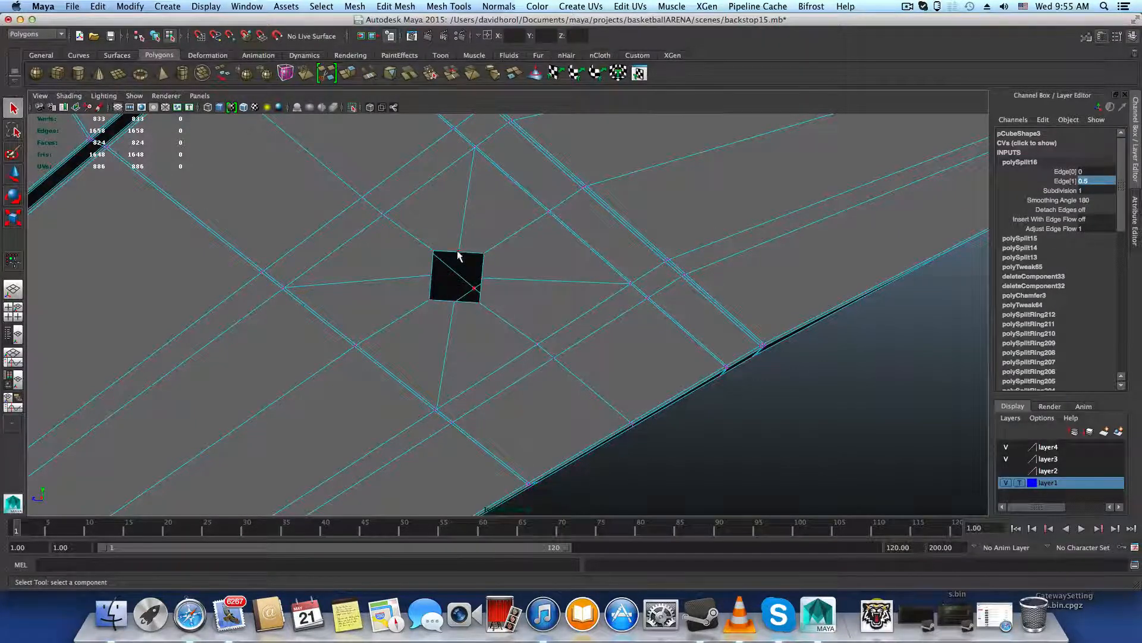
pyautogui.click(459, 253)
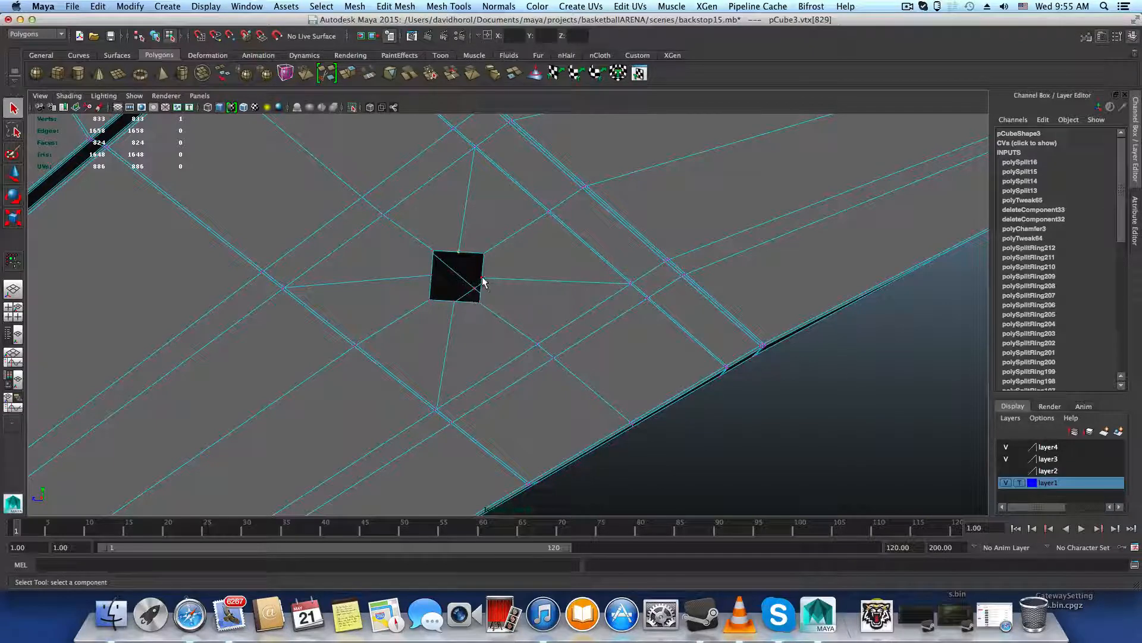
pyautogui.keyDown('shift'); pyautogui.click(481, 279); pyautogui.keyUp('shift')
pyautogui.keyDown('shift'); pyautogui.click(433, 278); pyautogui.keyUp('shift')
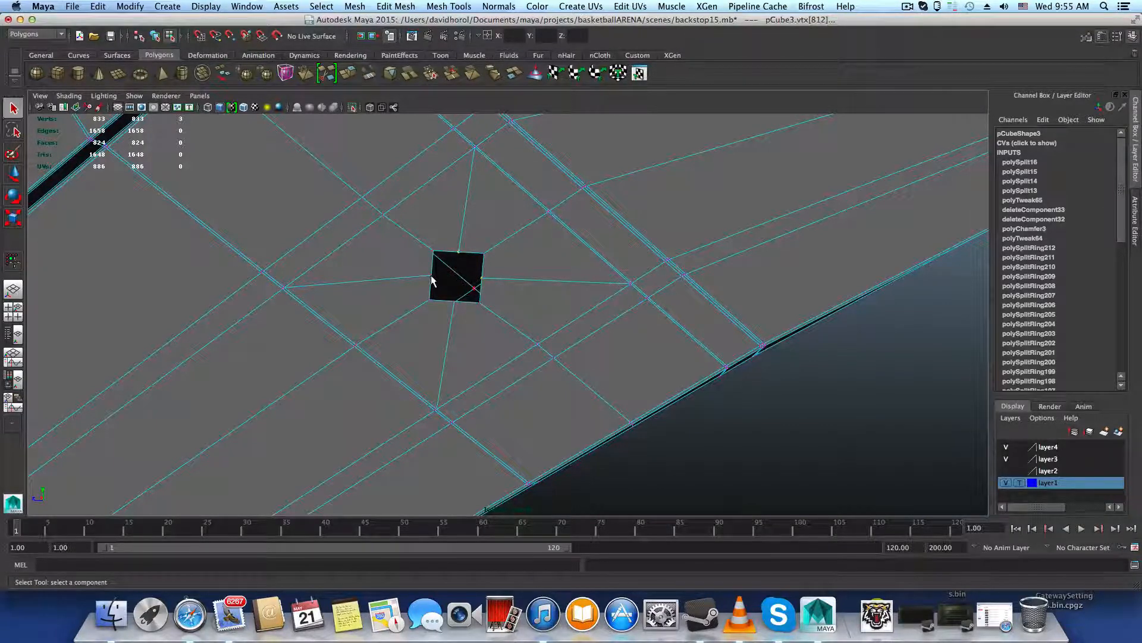
pyautogui.press('super+z')
pyautogui.keyDown('shift'); pyautogui.click(432, 278); pyautogui.keyUp('shift')
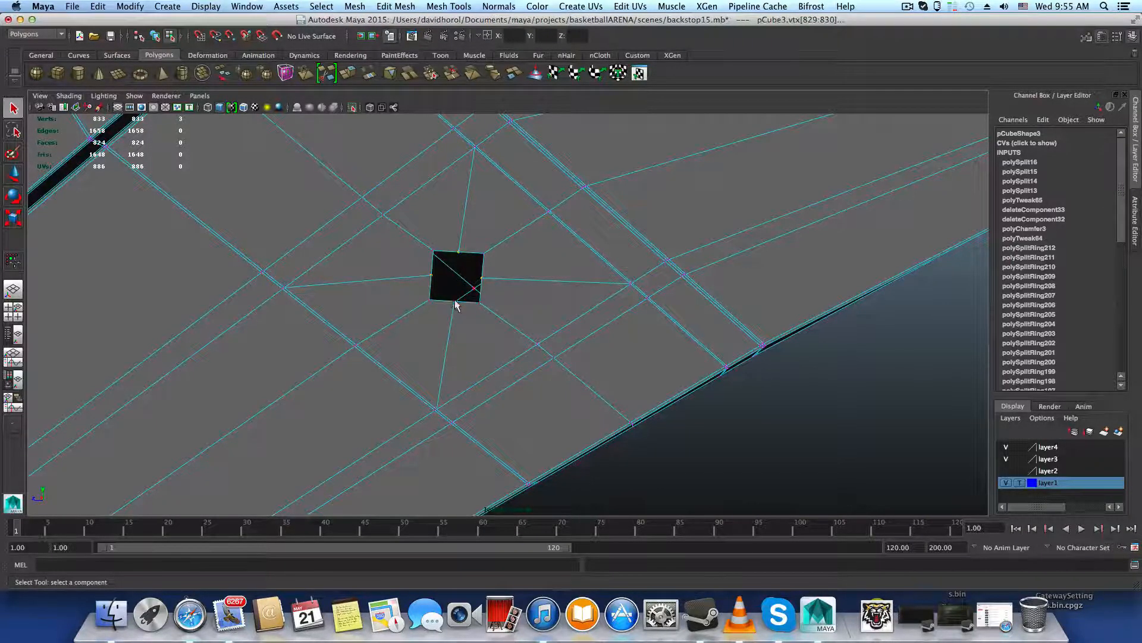
pyautogui.keyDown('shift'); pyautogui.click(455, 302); pyautogui.keyUp('shift')
pyautogui.press('r')
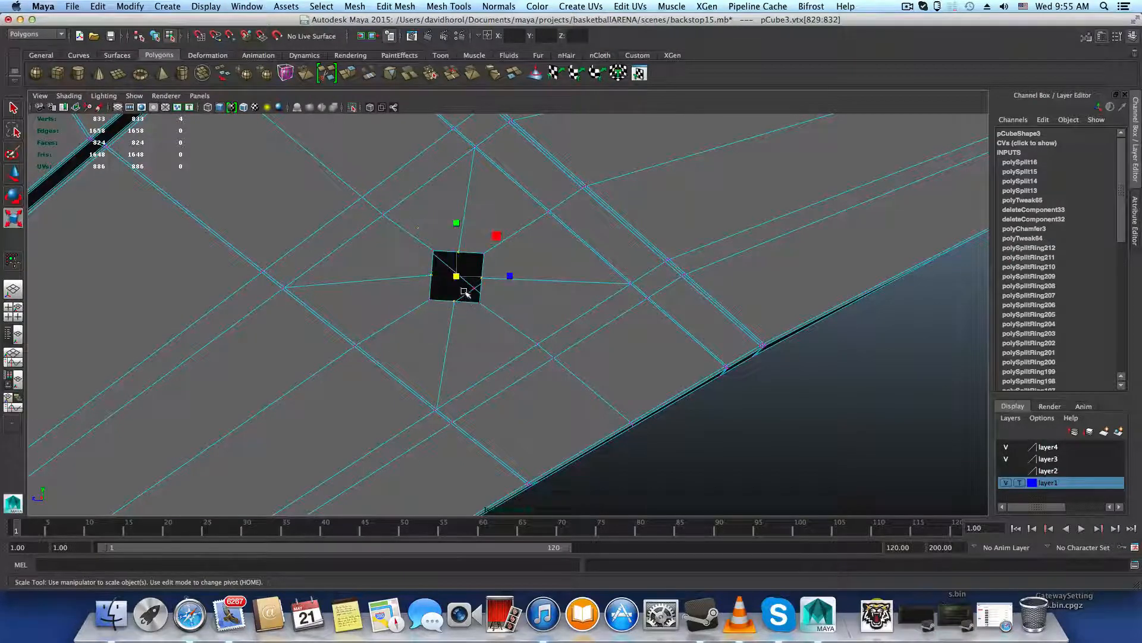
pyautogui.keyDown('alt'); pyautogui.moveTo(484, 294); pyautogui.dragTo(742, 322); pyautogui.keyUp('alt')
pyautogui.moveTo(470, 280); pyautogui.dragTo(480, 281)
pyautogui.keyDown('alt'); pyautogui.moveTo(515, 312); pyautogui.dragTo(555, 321, button='middle'); pyautogui.keyUp('alt')
pyautogui.keyDown('alt'); pyautogui.moveTo(560, 323); pyautogui.dragTo(643, 316, button='right'); pyautogui.keyUp('alt')
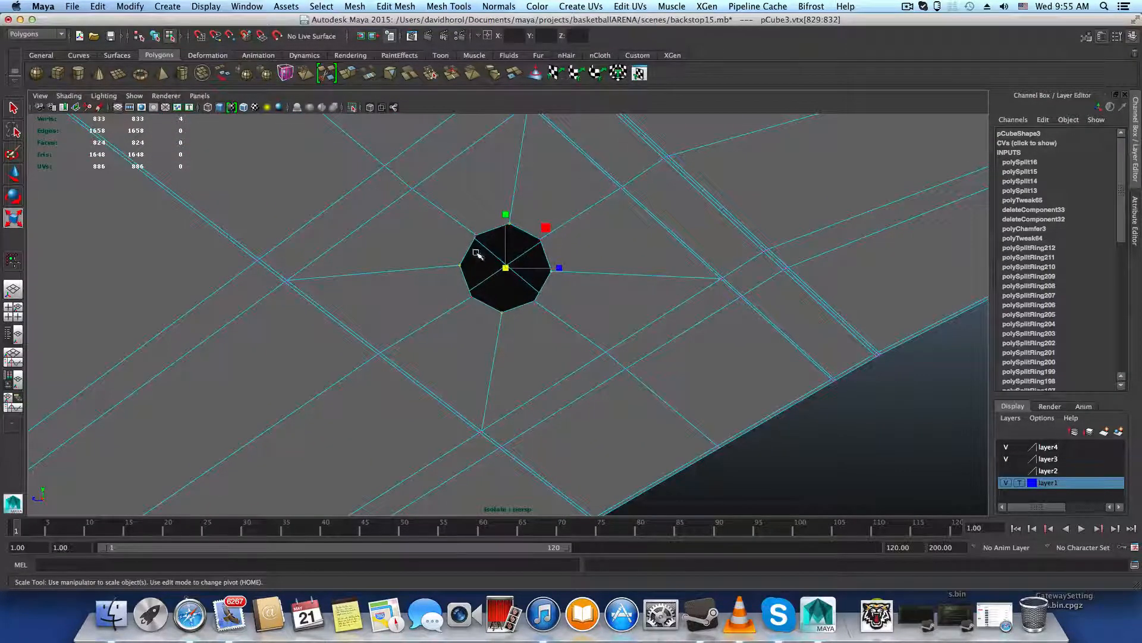
# Turn on smooth mesh preview for the arm and, in the side view, for the hinge bracket
pyautogui.press('3')
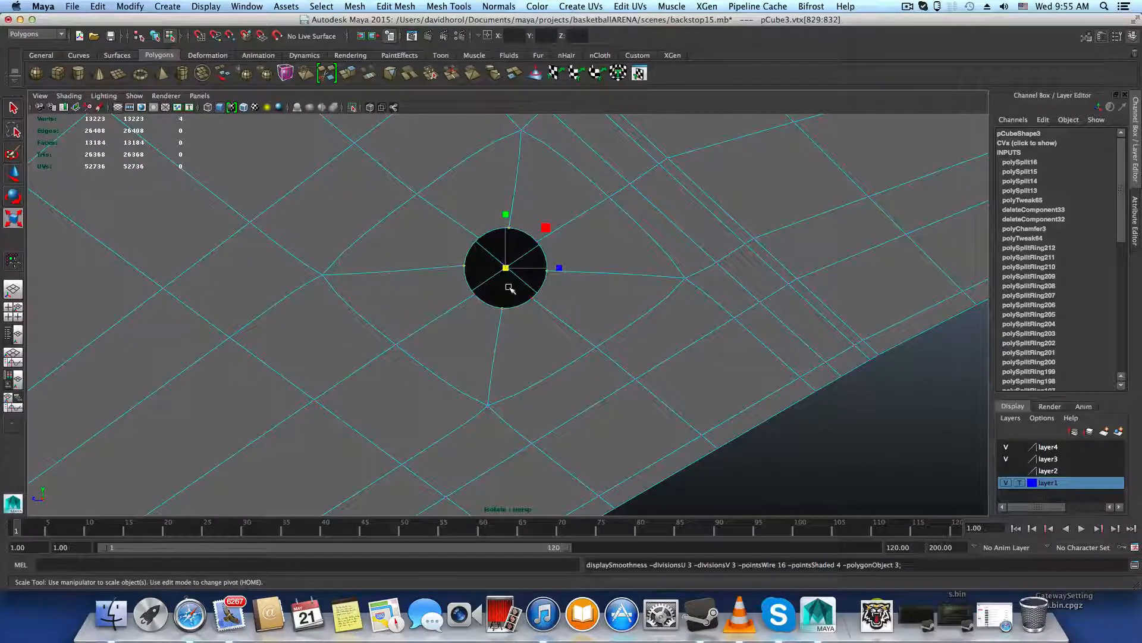
pyautogui.press('space')
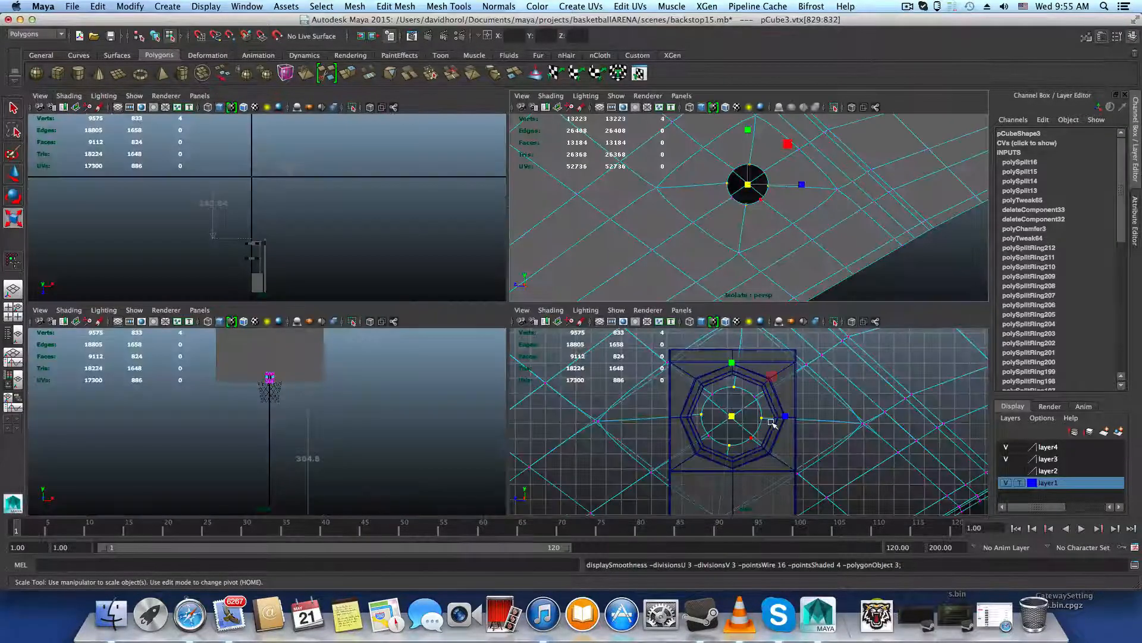
pyautogui.press('space')
pyautogui.scroll(5, 559, 390)
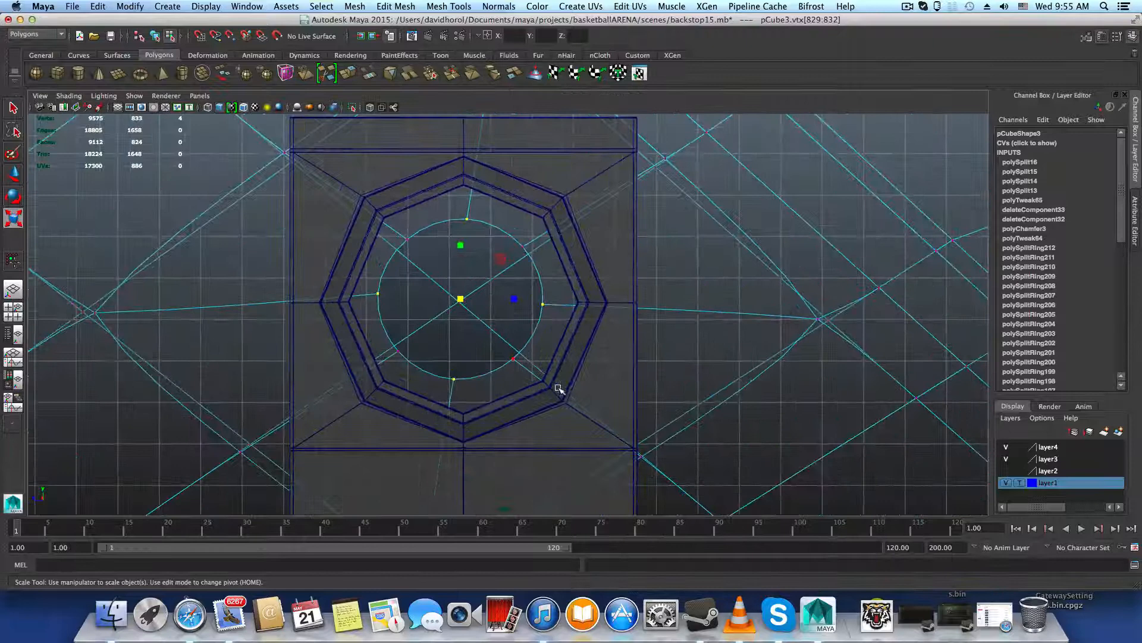
pyautogui.click(582, 362)
pyautogui.press('z')
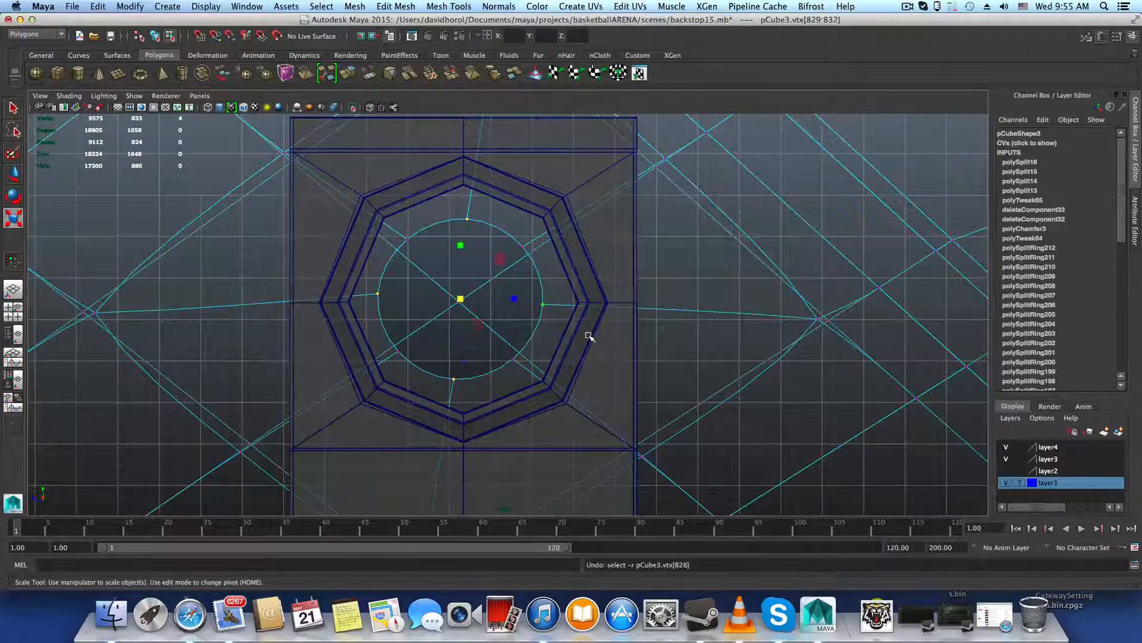
pyautogui.click(568, 236)
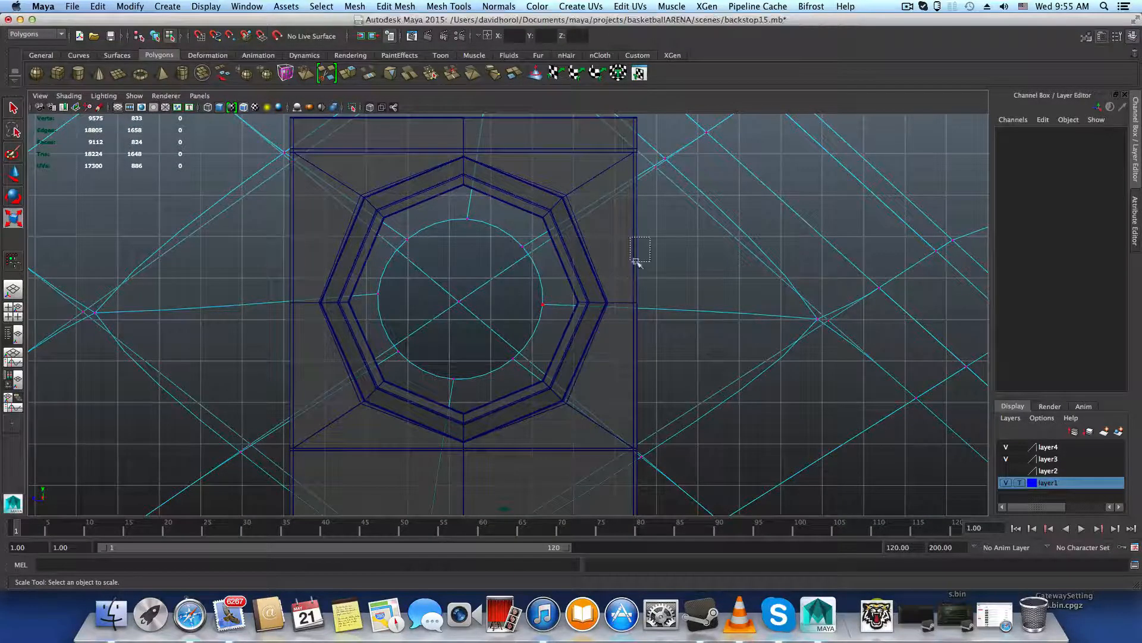
pyautogui.moveTo(646, 271)
pyautogui.mouseDown()
pyautogui.moveTo(553, 279)
pyautogui.moveTo(640, 276)
pyautogui.mouseUp()
pyautogui.press('F8')
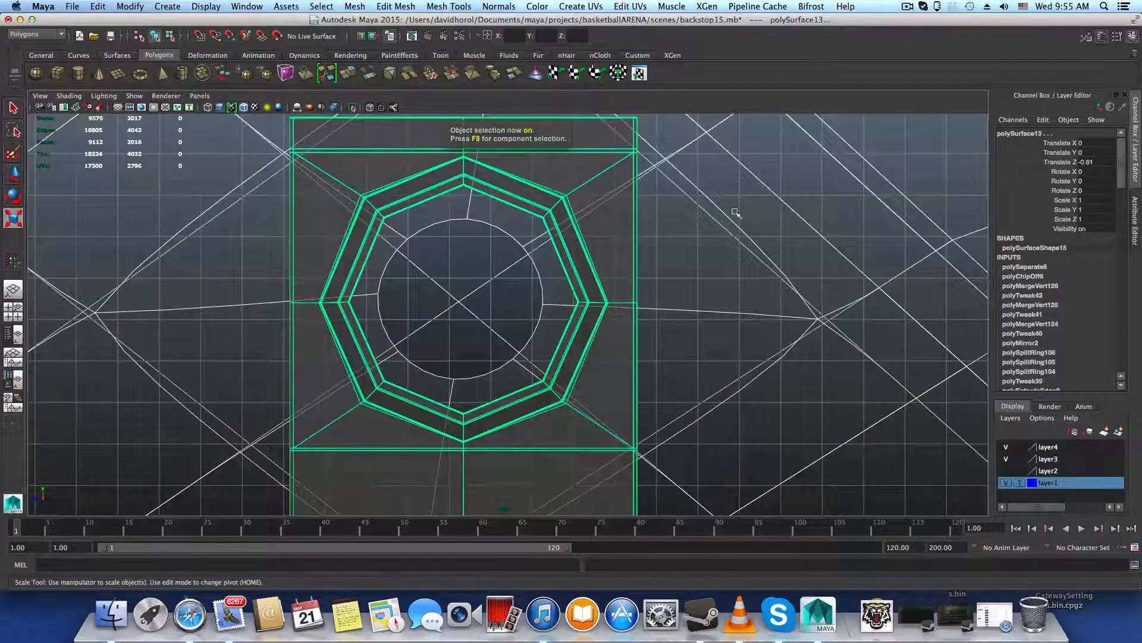
pyautogui.press('3')
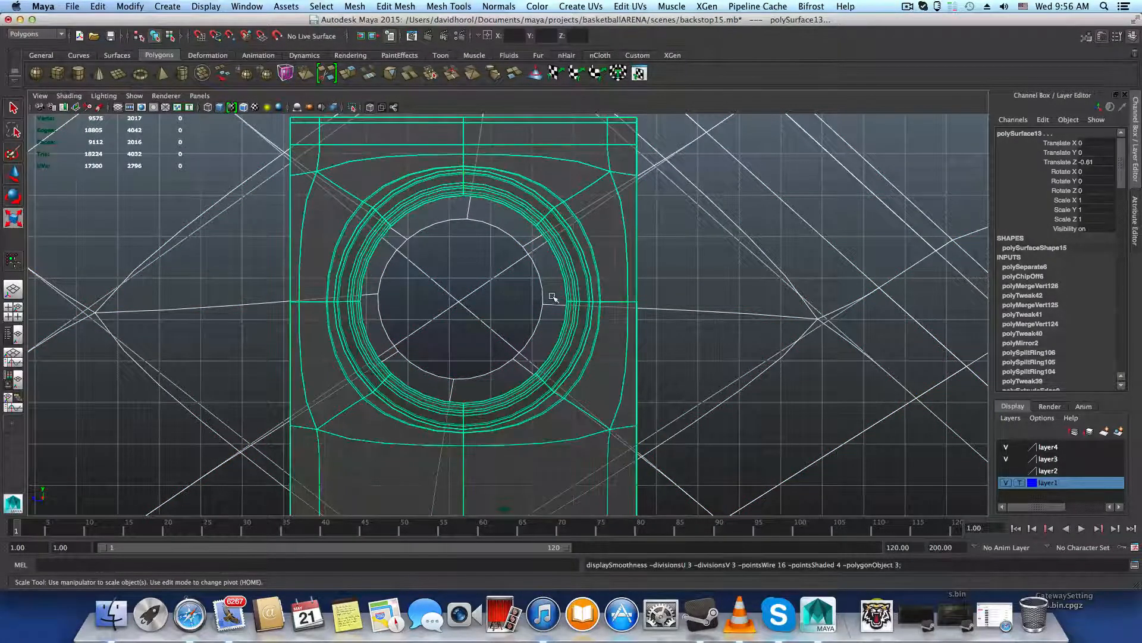
# Select the border edge loop of the arm's hole and scale it up uniformly towards the bracket's inner ring
pyautogui.moveTo(553, 298); pyautogui.dragTo(543, 264, button='right')
pyautogui.click(540, 282)
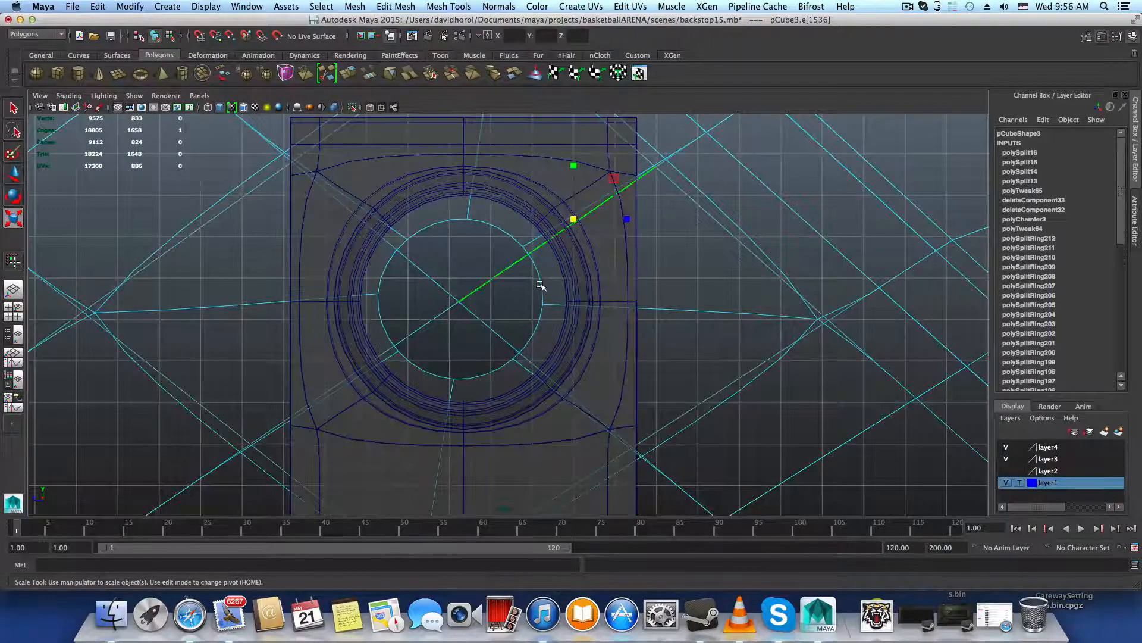
pyautogui.click(706, 294)
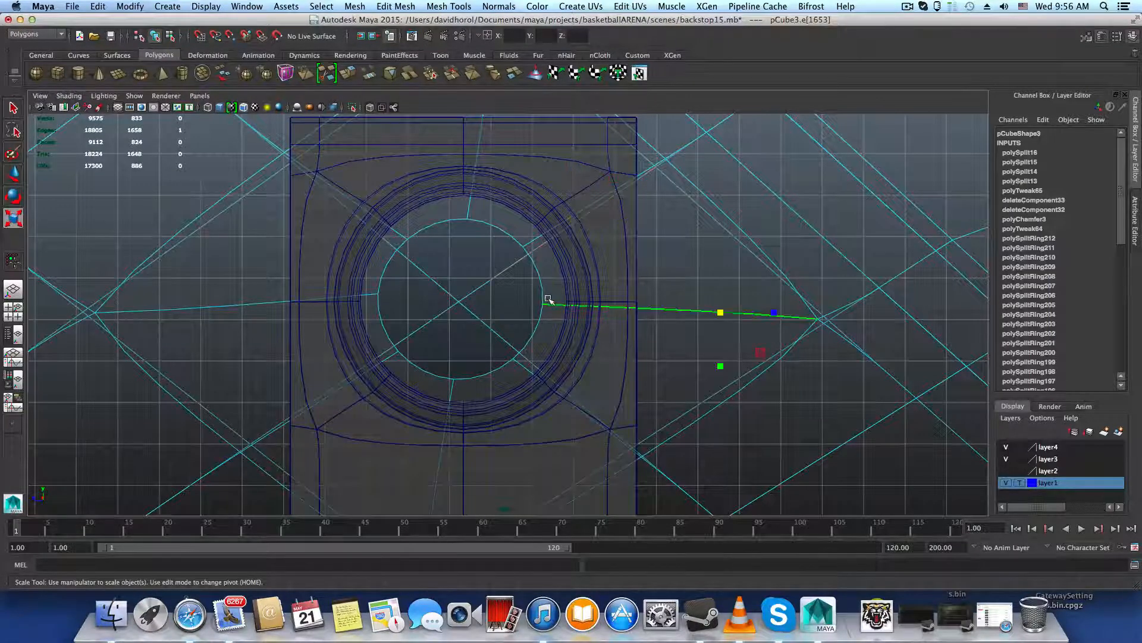
pyautogui.moveTo(549, 299)
pyautogui.mouseDown(button='right')
pyautogui.moveTo(544, 280)
pyautogui.moveTo(535, 286)
pyautogui.mouseUp(button='right')
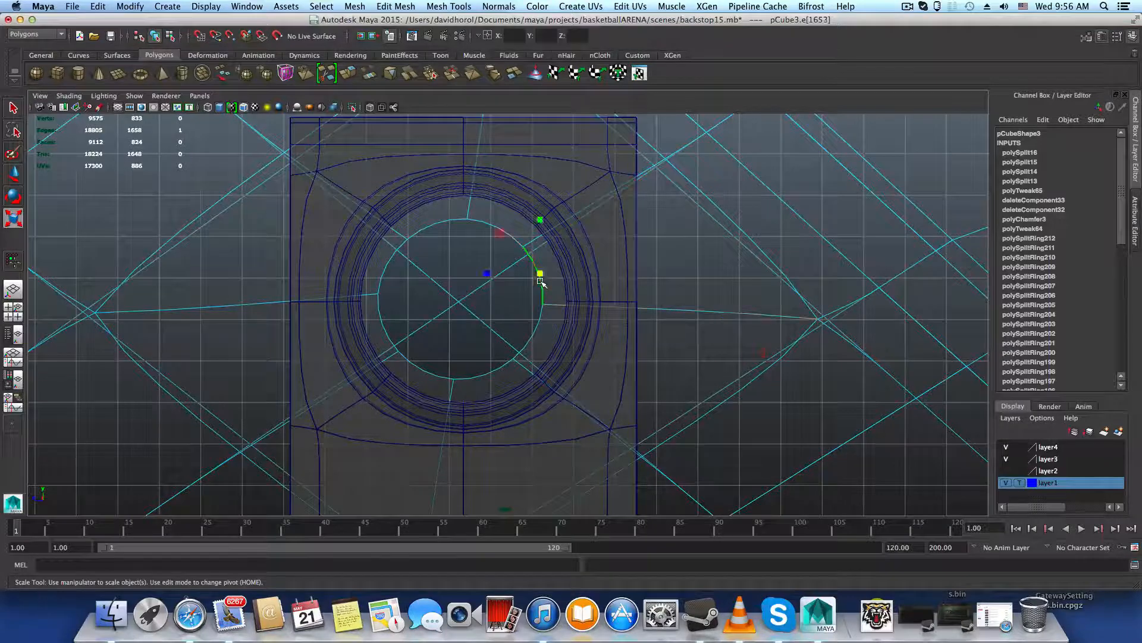
pyautogui.doubleClick(540, 276)
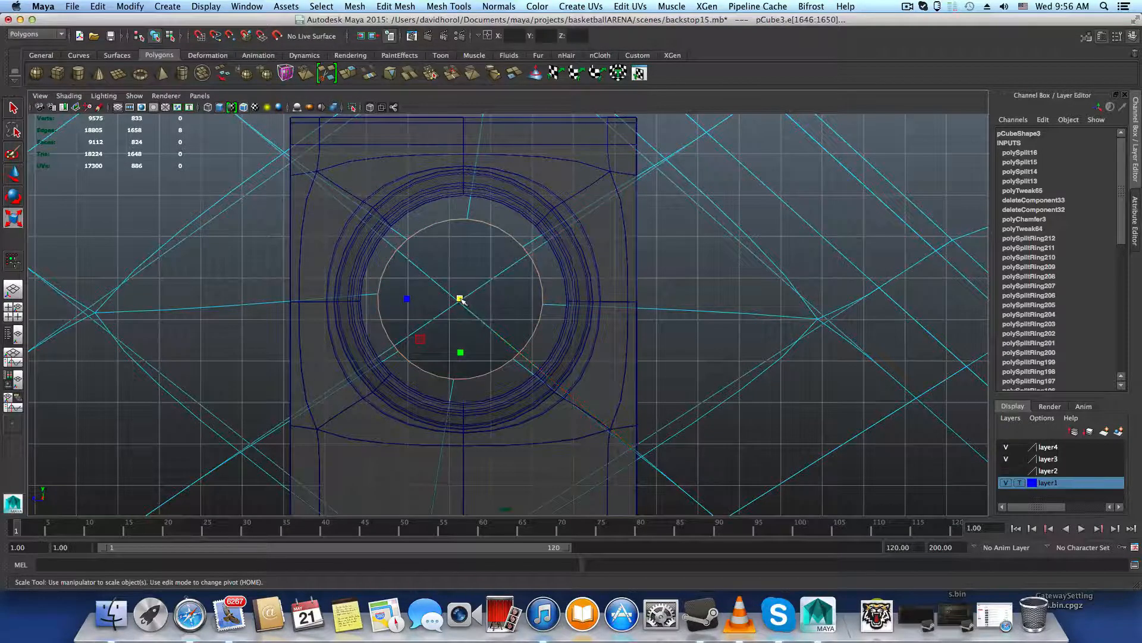
pyautogui.moveTo(460, 299); pyautogui.dragTo(482, 303)
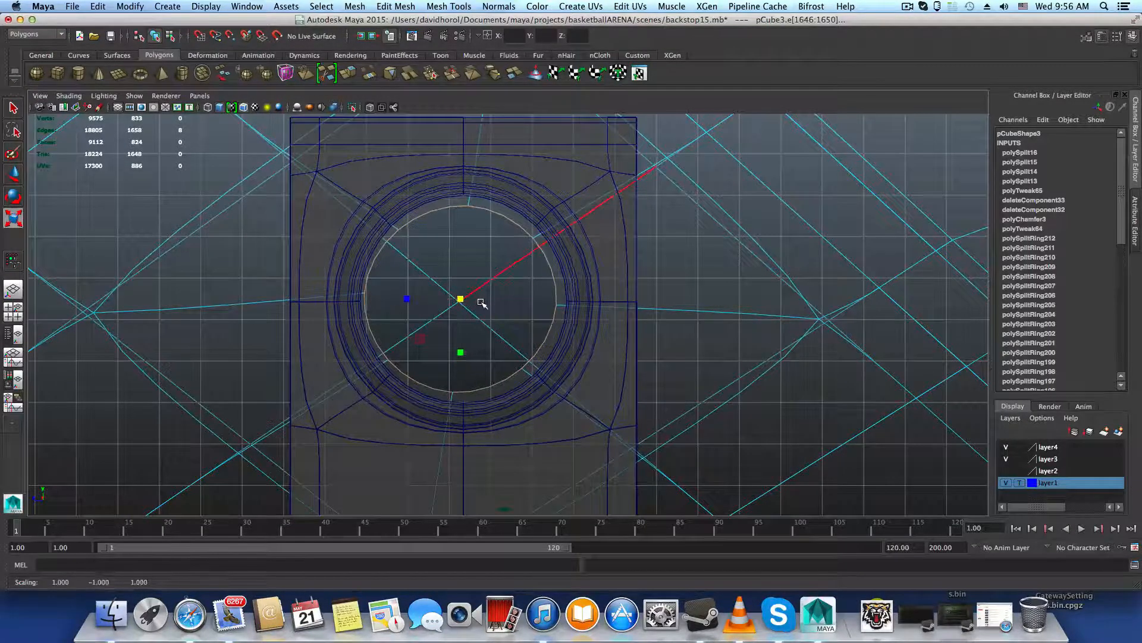
# Move the hole's border loop slightly along Z and Y to centre it within the hinge bracket's round opening
pyautogui.press('w')
pyautogui.moveTo(406, 299); pyautogui.dragTo(408, 299)
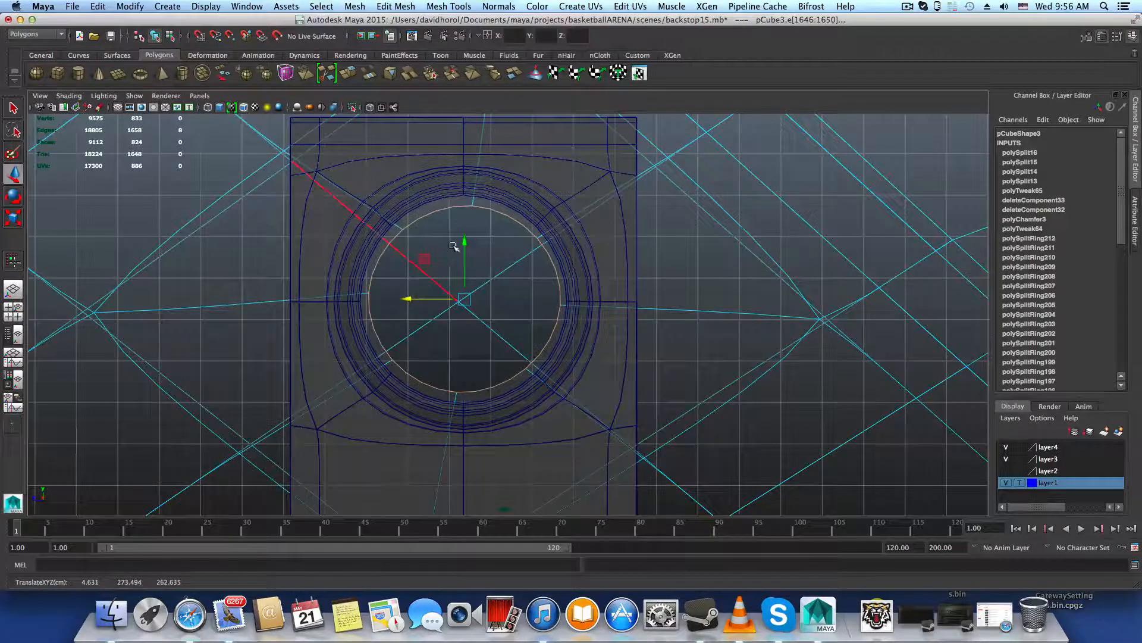
pyautogui.moveTo(465, 242); pyautogui.dragTo(467, 242)
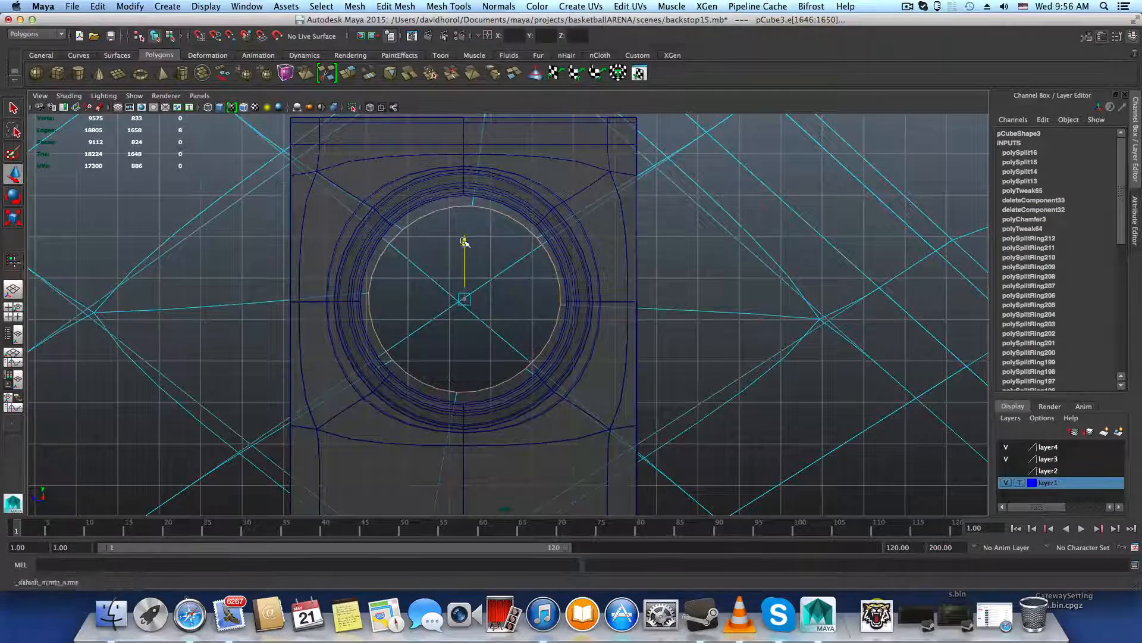
pyautogui.moveTo(405, 299); pyautogui.dragTo(404, 298)
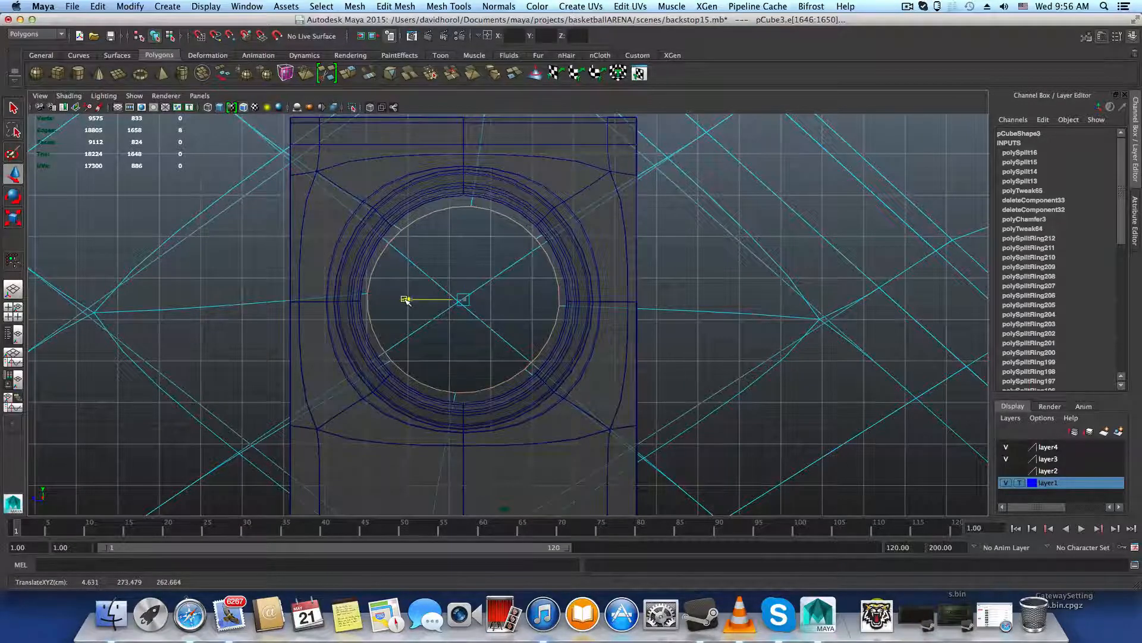
pyautogui.moveTo(464, 242); pyautogui.dragTo(464, 240)
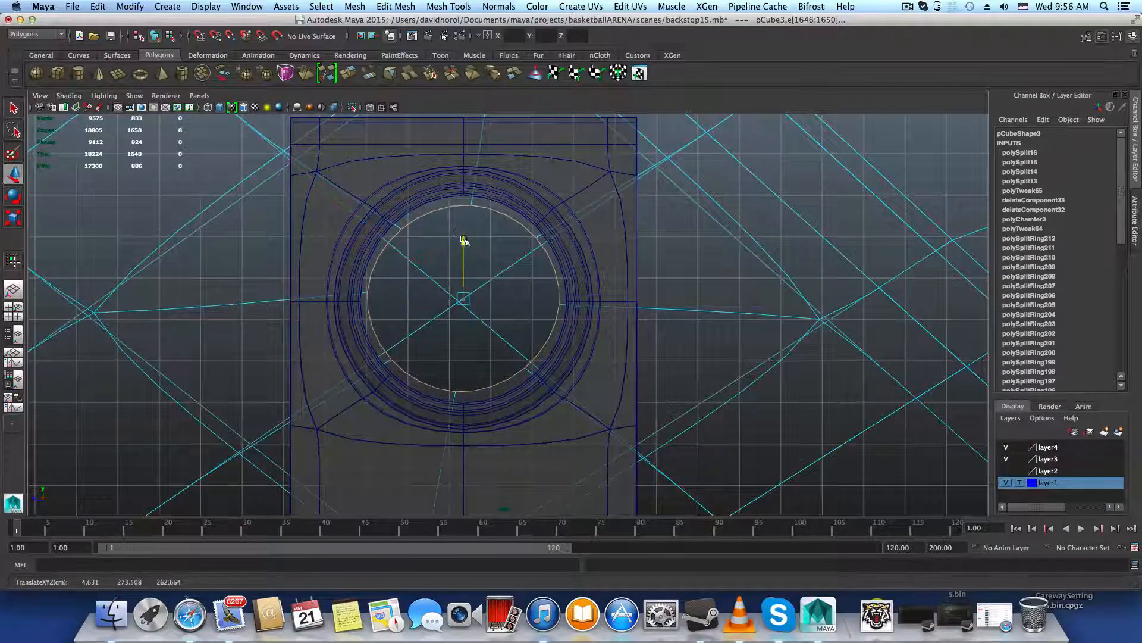
# Enlarge the border loop to match the bracket's inner ring, stretching it slightly in Y and nudging it vertically into alignment
pyautogui.press('r')
pyautogui.moveTo(465, 297); pyautogui.dragTo(475, 298)
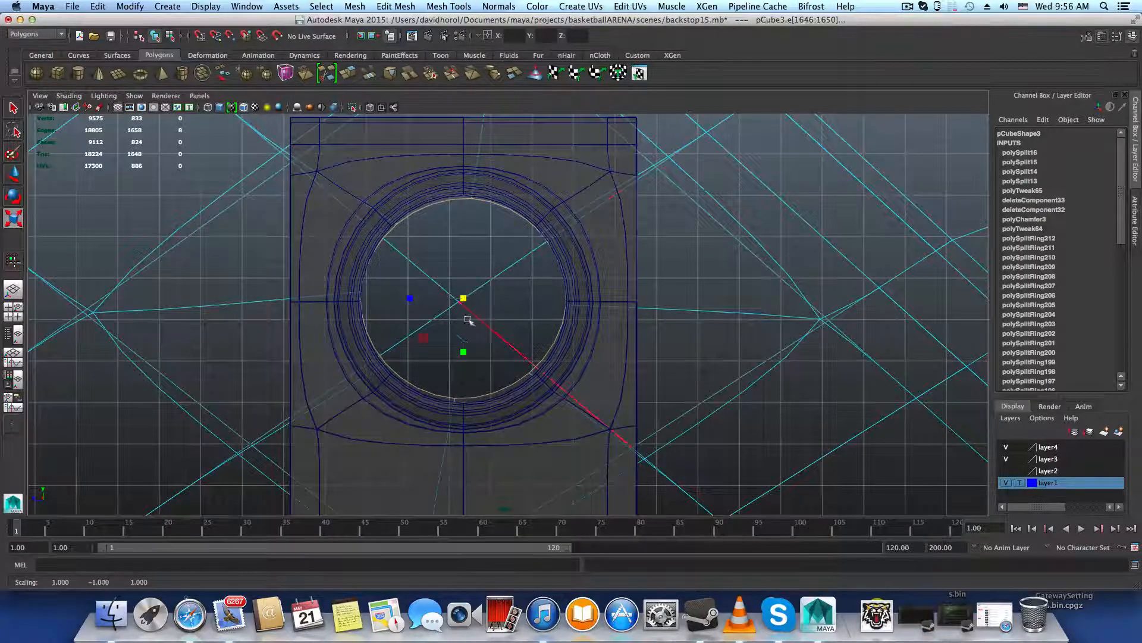
pyautogui.moveTo(463, 352); pyautogui.dragTo(464, 350)
pyautogui.press('w')
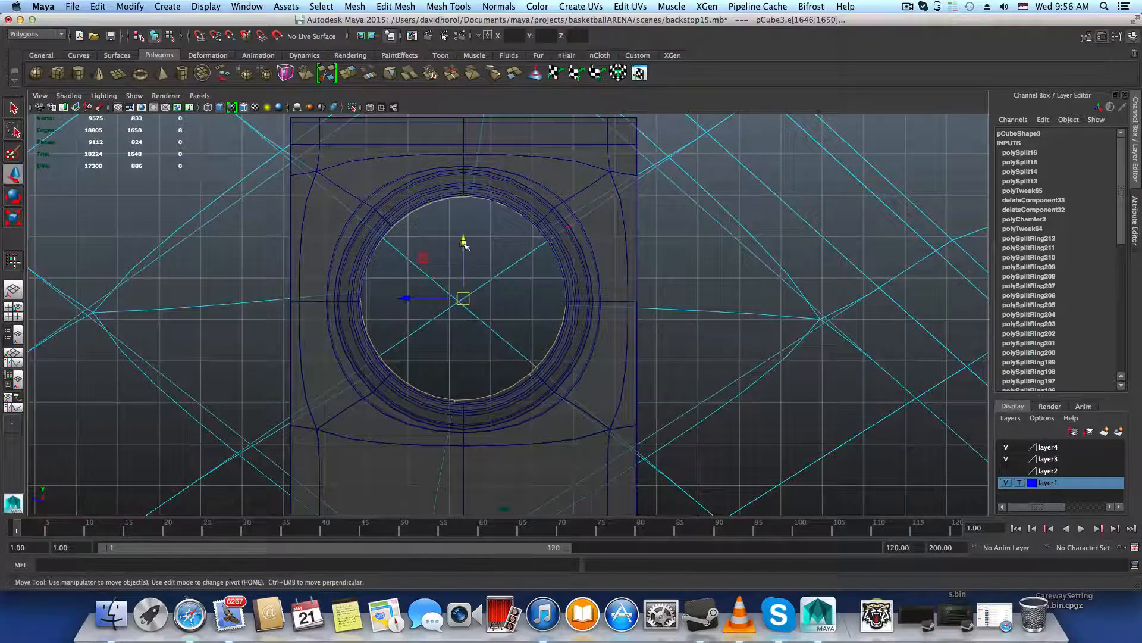
pyautogui.moveTo(463, 243); pyautogui.dragTo(466, 245)
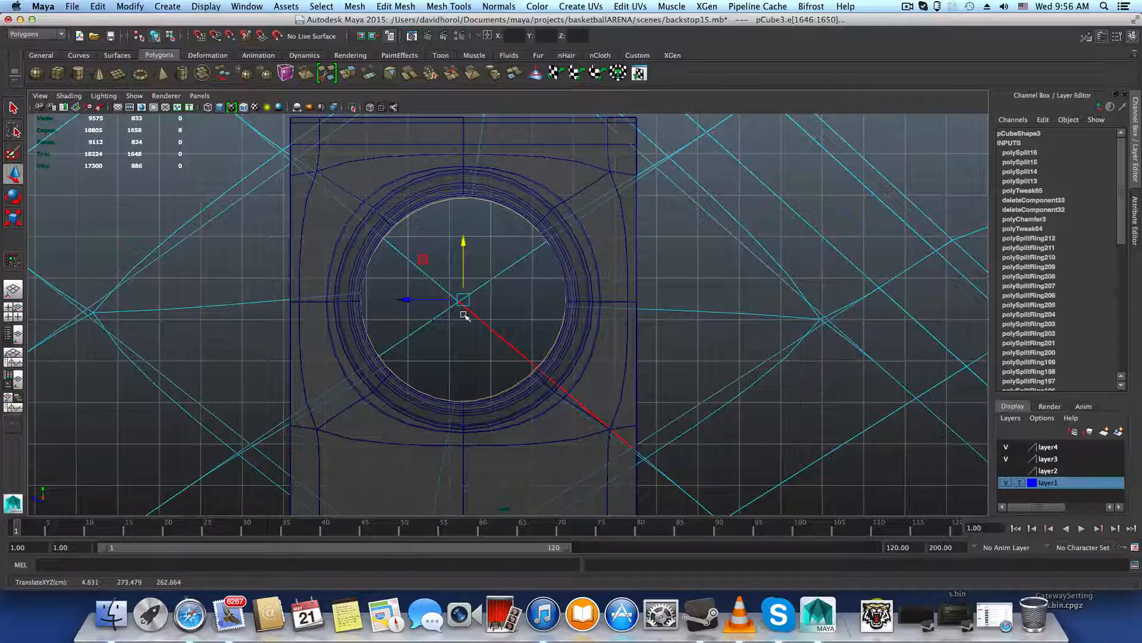
# Return to object mode and examine the arm's hole from several angles in the perspective view
pyautogui.press('F8')
pyautogui.press('space')
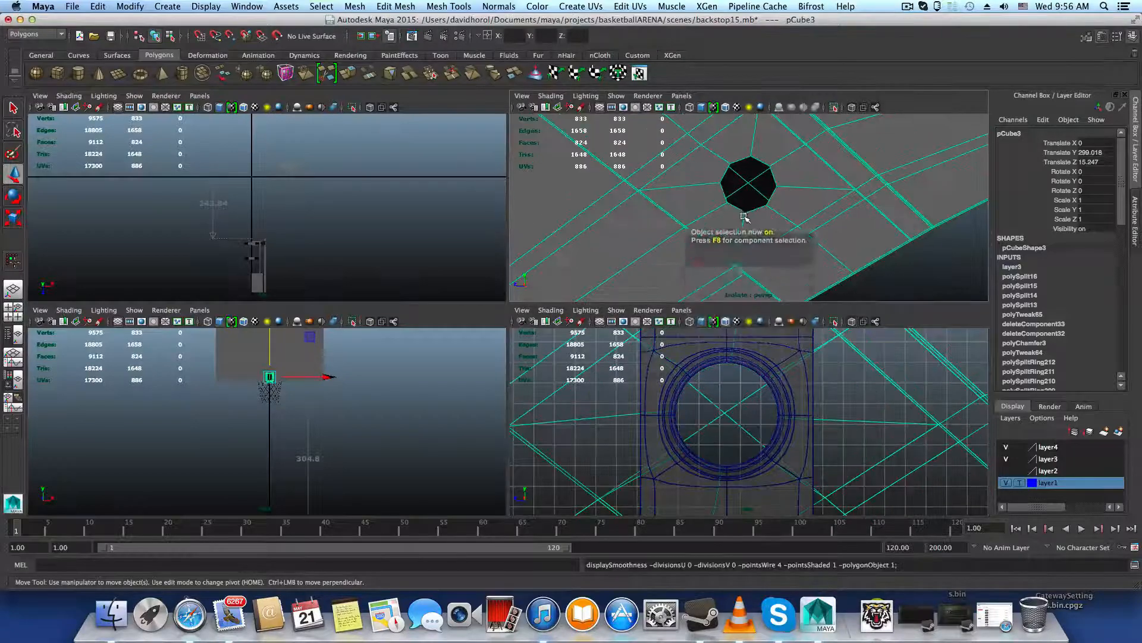
pyautogui.press('space')
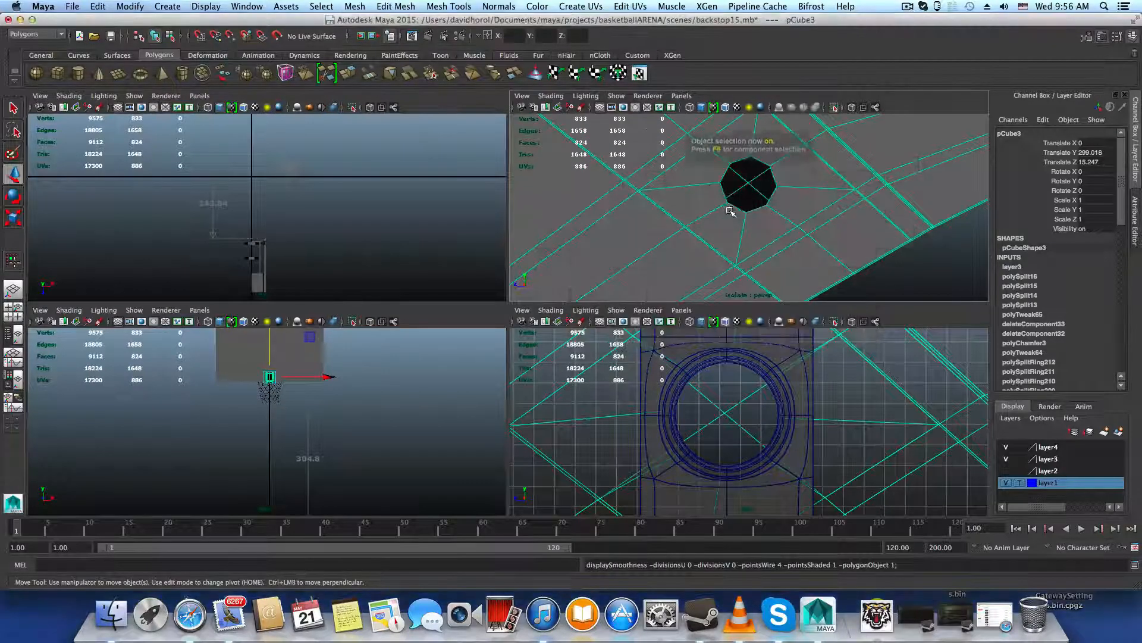
pyautogui.press('space')
pyautogui.keyDown('alt'); pyautogui.moveTo(755, 259); pyautogui.dragTo(643, 274); pyautogui.keyUp('alt')
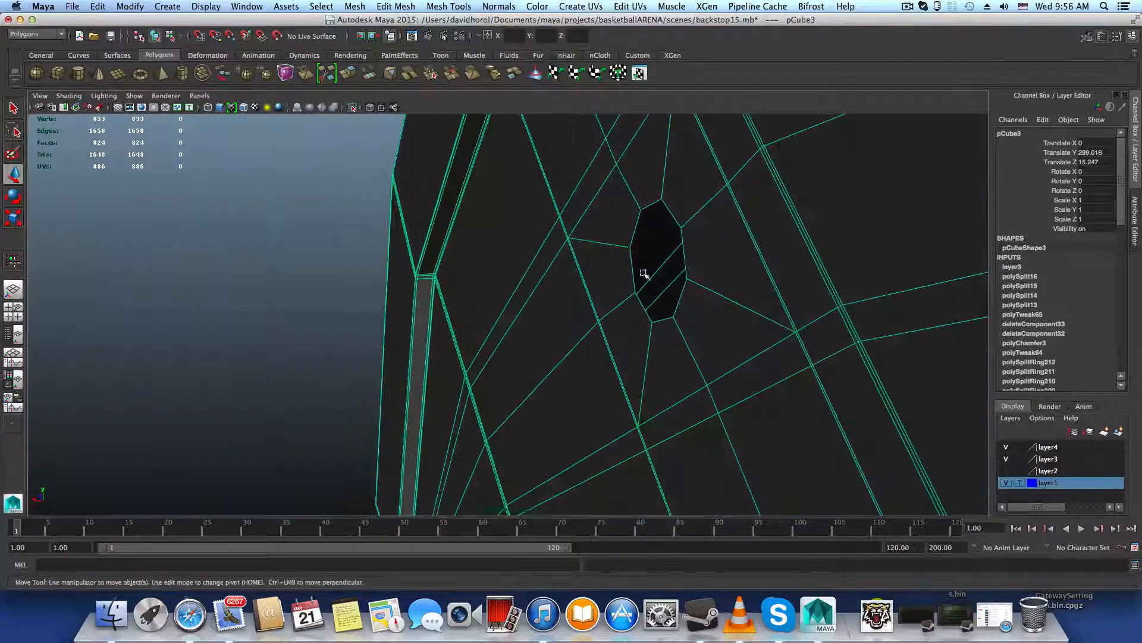
pyautogui.keyDown('alt'); pyautogui.moveTo(723, 256); pyautogui.dragTo(646, 263, button='middle'); pyautogui.keyUp('alt')
pyautogui.moveTo(645, 260); pyautogui.dragTo(744, 291, button='right')
pyautogui.keyDown('alt'); pyautogui.moveTo(743, 290); pyautogui.dragTo(636, 348, button='middle'); pyautogui.keyUp('alt')
pyautogui.keyDown('alt'); pyautogui.moveTo(635, 348); pyautogui.dragTo(660, 342); pyautogui.keyUp('alt')
# Try to extrude the border edge loop of the arm's hole, and undo the extrusion
pyautogui.moveTo(622, 278); pyautogui.dragTo(620, 254, button='right')
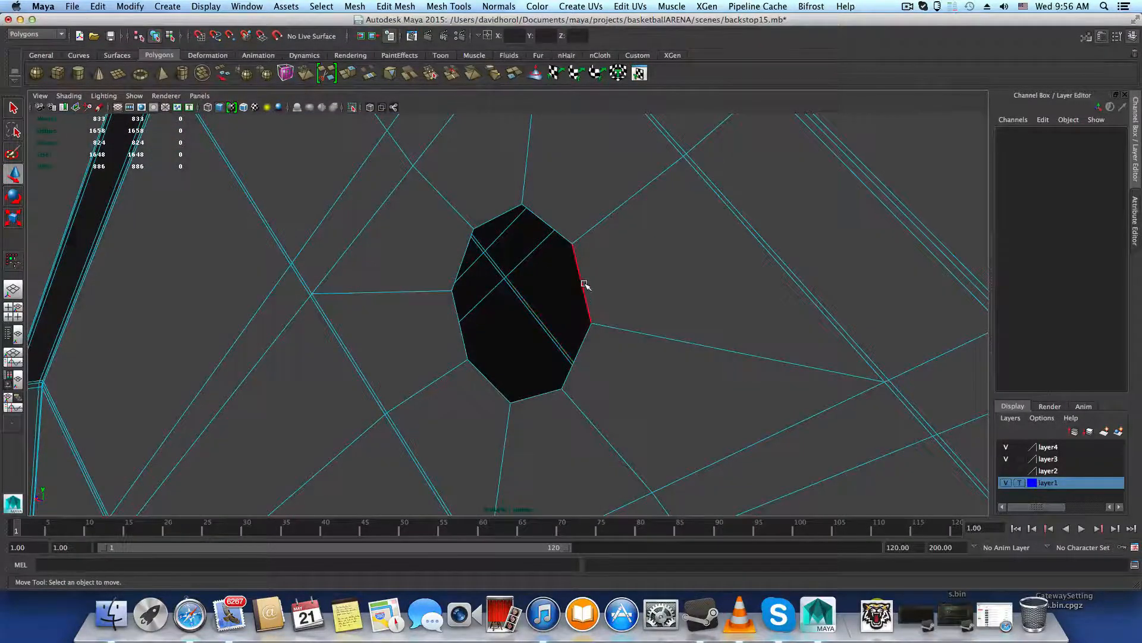
pyautogui.click(584, 284)
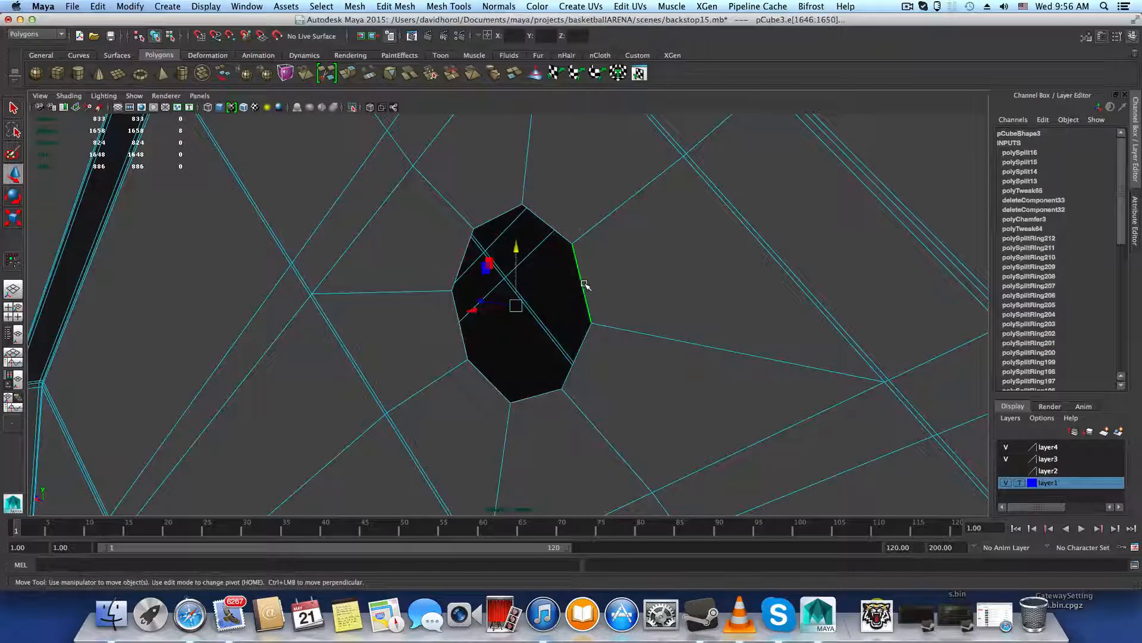
pyautogui.click(349, 73)
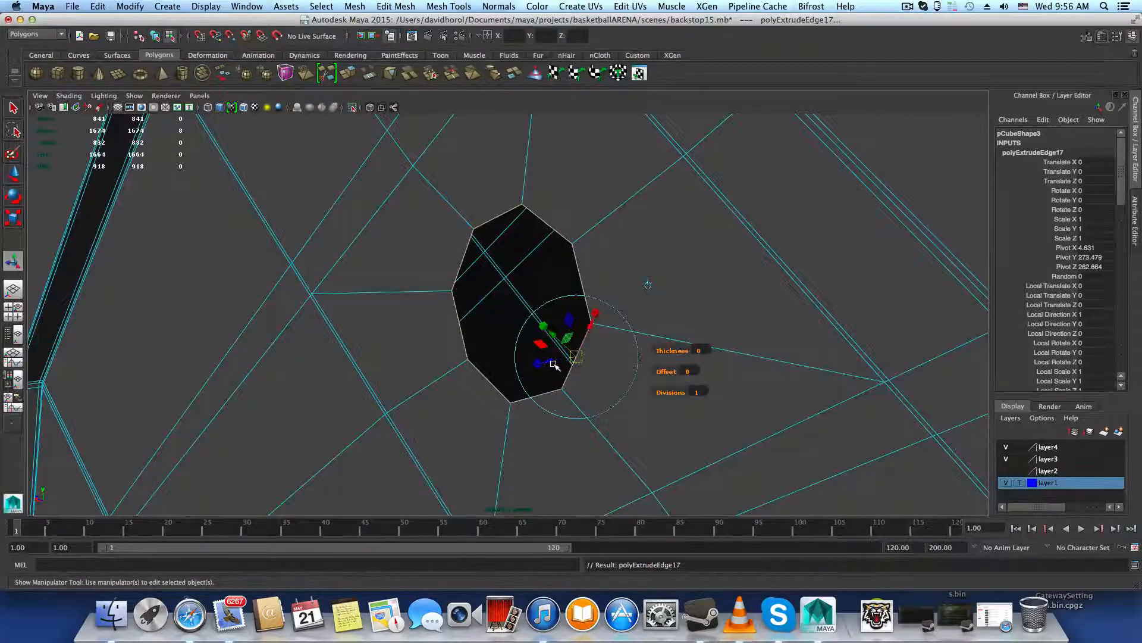
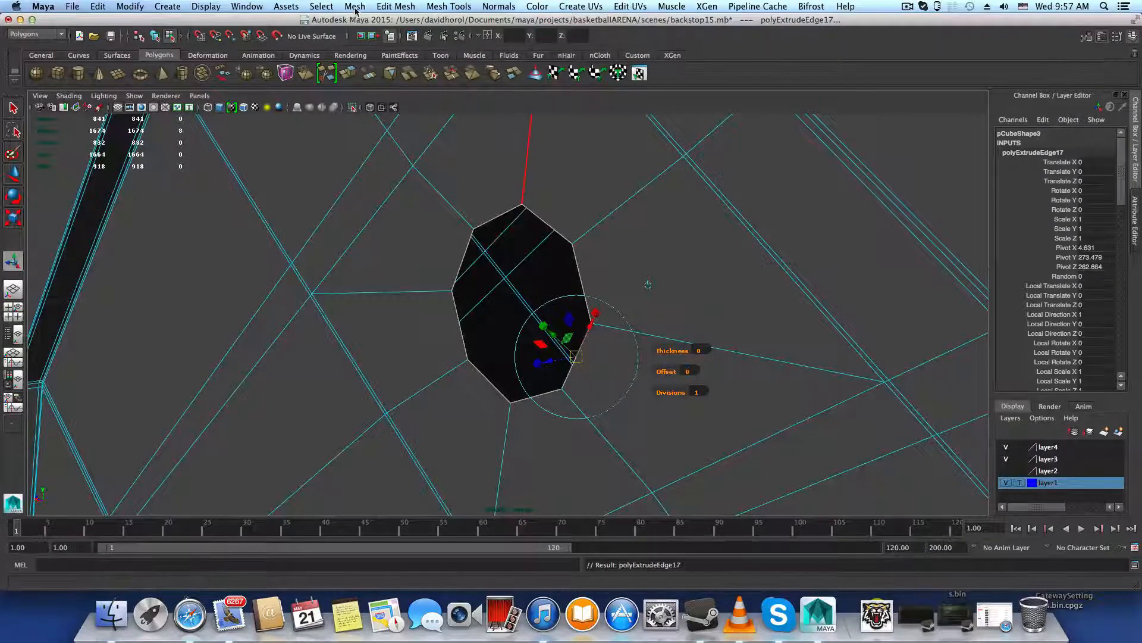
pyautogui.hotkey('ctrl', 'z')
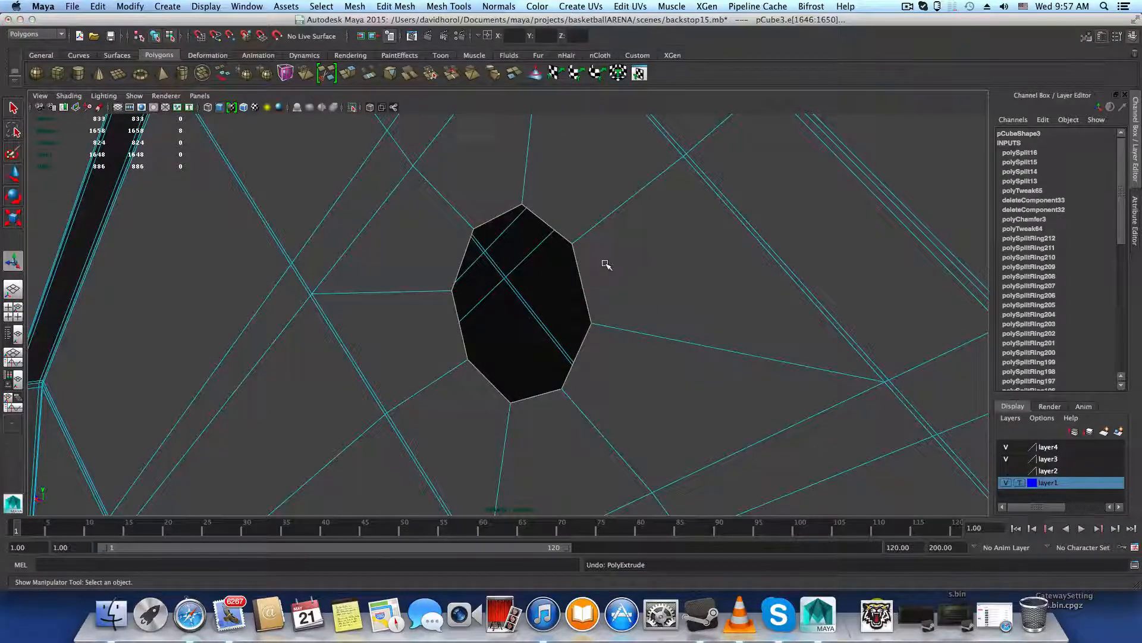
# Try to insert an edge loop around the arm's hole across the edges radiating from it
pyautogui.press('F8')
pyautogui.keyDown('alt'); pyautogui.moveTo(603, 262); pyautogui.dragTo(746, 257); pyautogui.keyUp('alt')
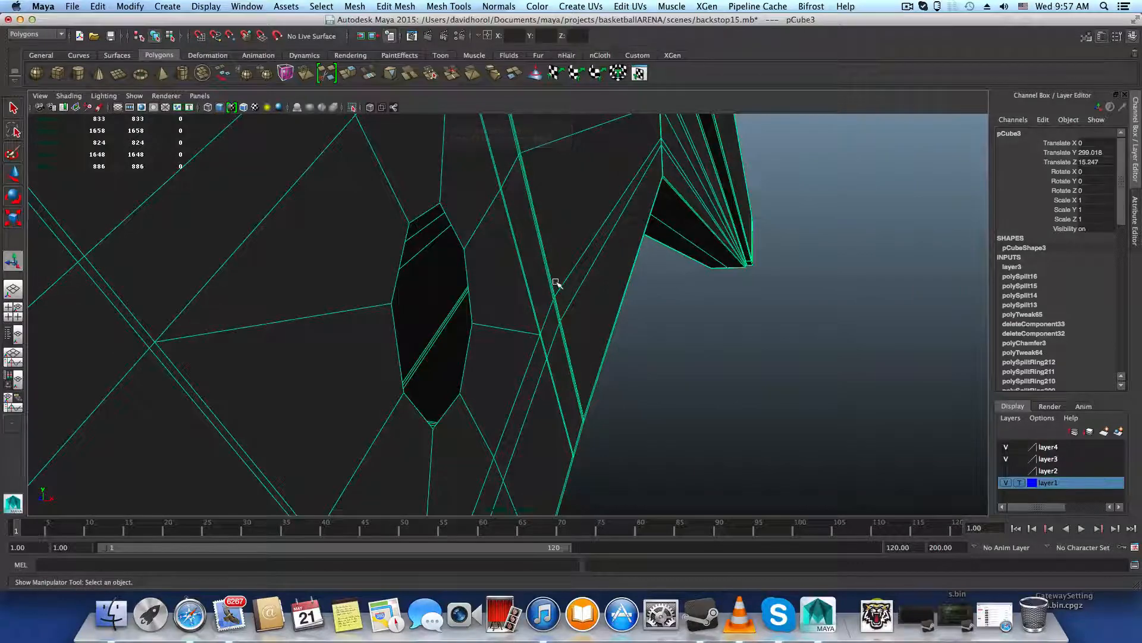
pyautogui.keyDown('alt'); pyautogui.moveTo(445, 250); pyautogui.dragTo(385, 186); pyautogui.keyUp('alt')
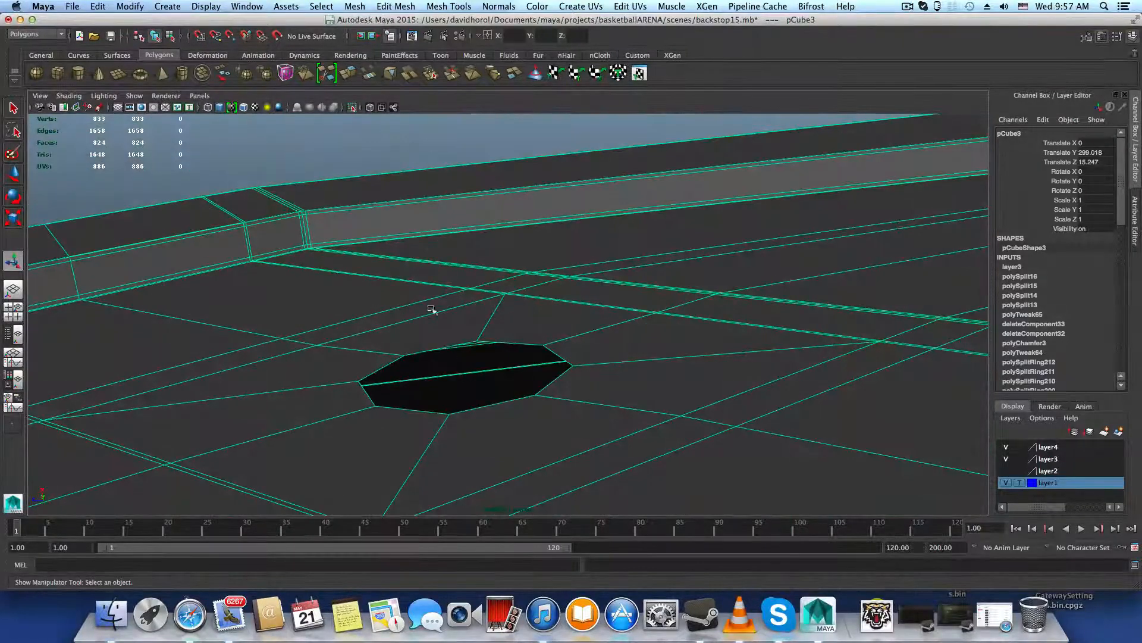
pyautogui.keyDown('alt'); pyautogui.moveTo(479, 325); pyautogui.dragTo(522, 305); pyautogui.keyUp('alt')
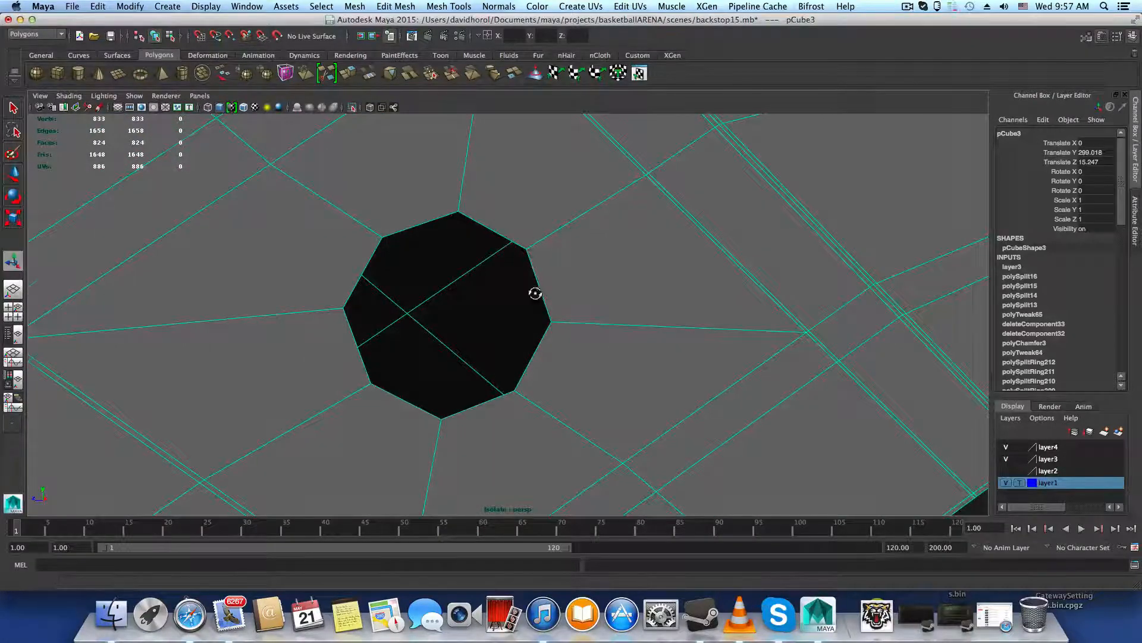
pyautogui.keyDown('alt'); pyautogui.moveTo(535, 293); pyautogui.dragTo(591, 224); pyautogui.keyUp('alt')
pyautogui.keyDown('shift'); pyautogui.moveTo(592, 224); pyautogui.dragTo(551, 243, button='right'); pyautogui.keyUp('shift')
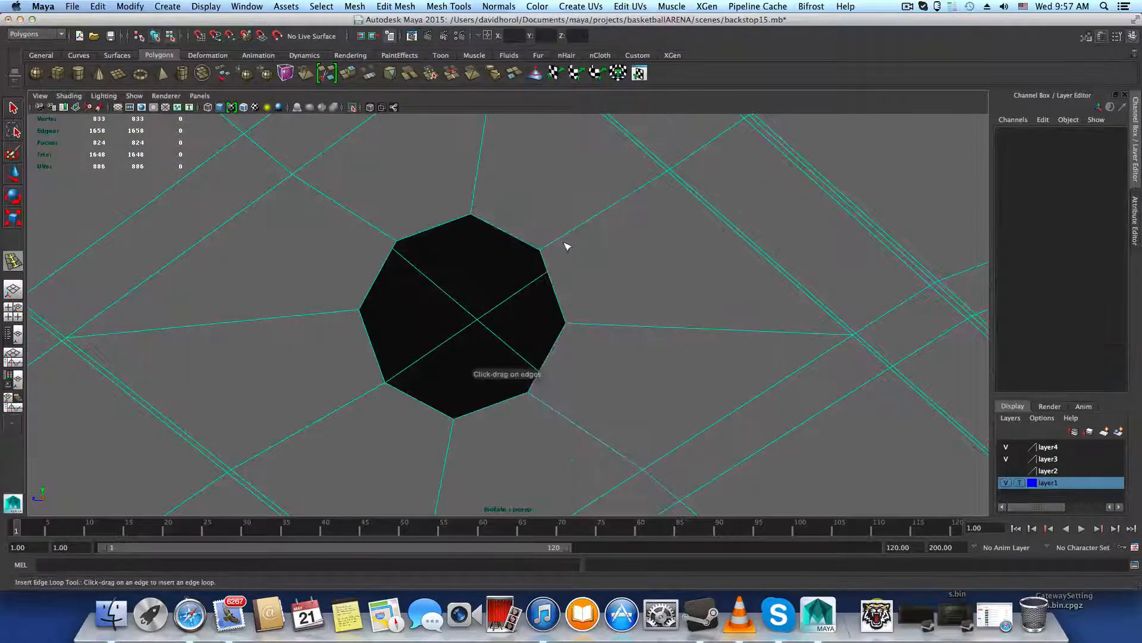
pyautogui.moveTo(558, 241); pyautogui.dragTo(559, 242)
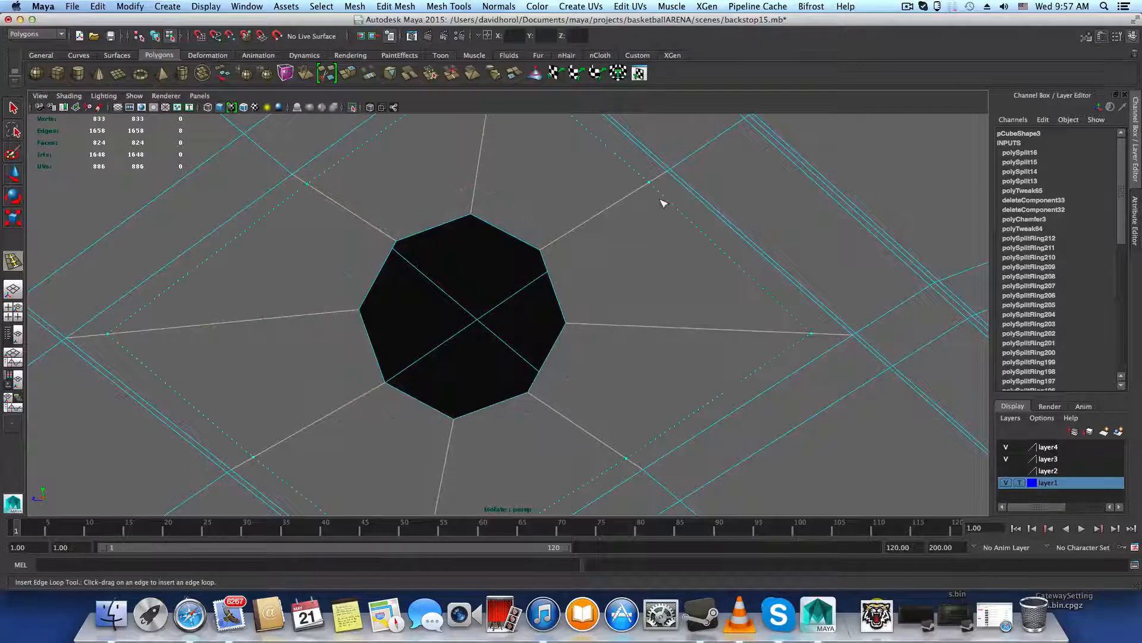
pyautogui.moveTo(565, 280); pyautogui.dragTo(566, 248, button='right')
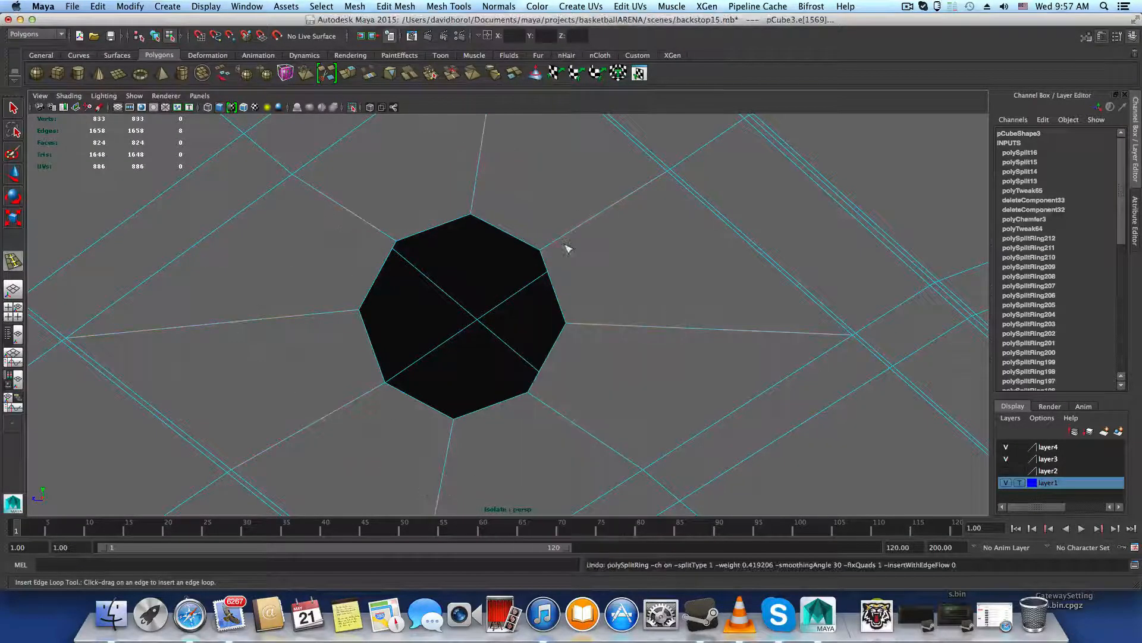
# Select the border edge loop of the arm's hole and close it with a single face using Fill Hole
pyautogui.press('q')
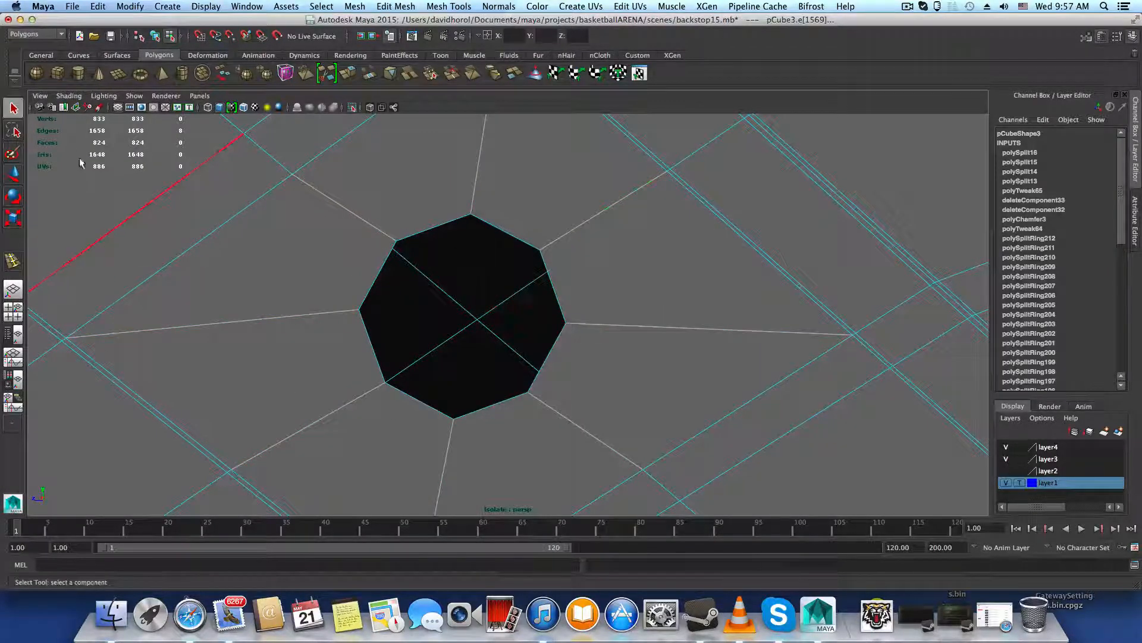
pyautogui.doubleClick(508, 235)
pyautogui.keyDown('alt'); pyautogui.moveTo(598, 315); pyautogui.dragTo(574, 316); pyautogui.keyUp('alt')
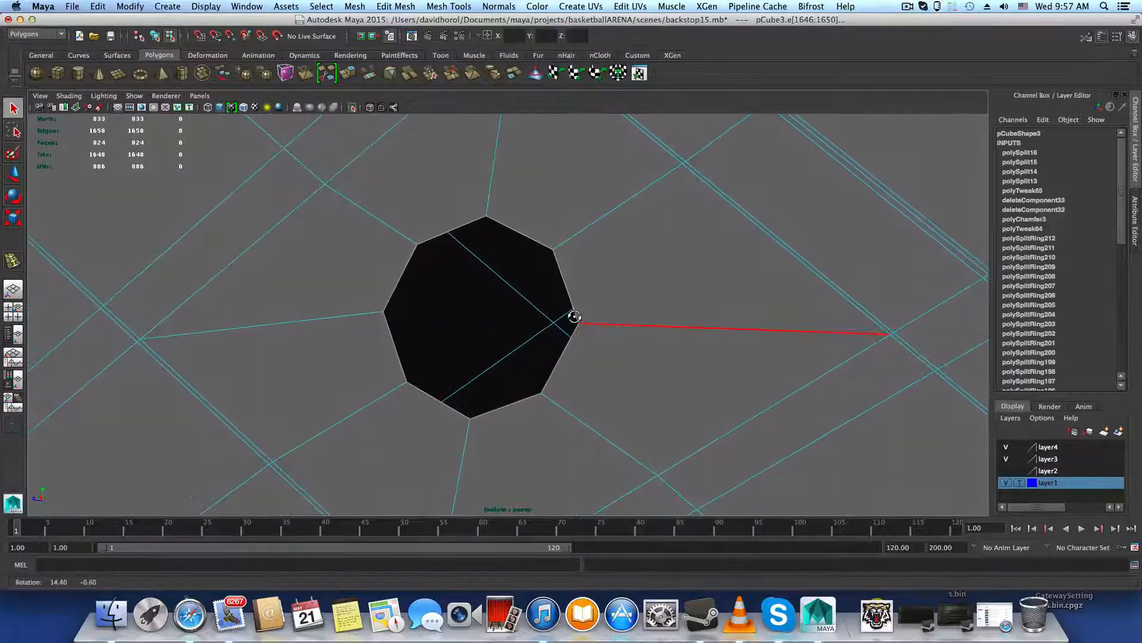
pyautogui.click(352, 6)
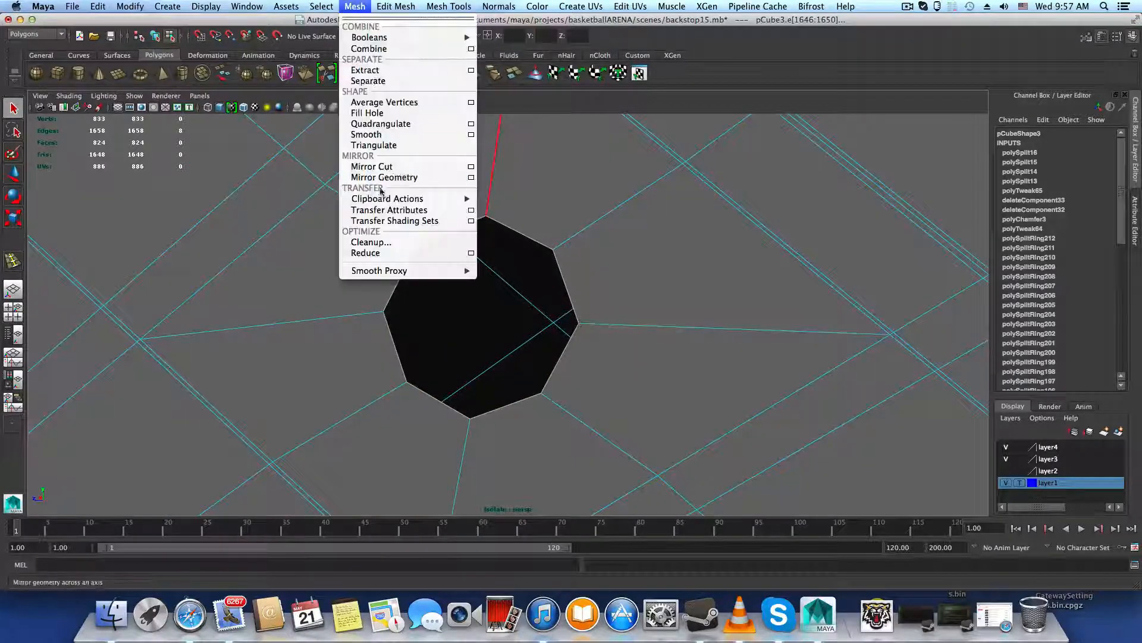
pyautogui.click(376, 112)
# Select the face filling the hole and extract it from the arm as a separate piece, ending in object mode
pyautogui.press('w')
pyautogui.moveTo(555, 329); pyautogui.dragTo(541, 326, button='right')
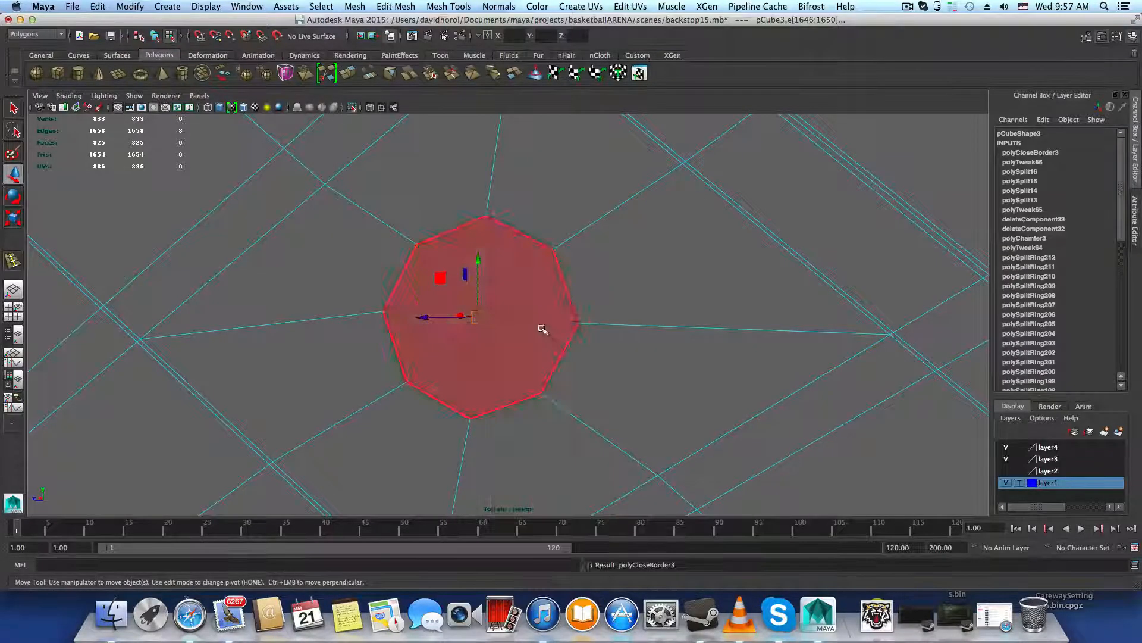
pyautogui.click(556, 357)
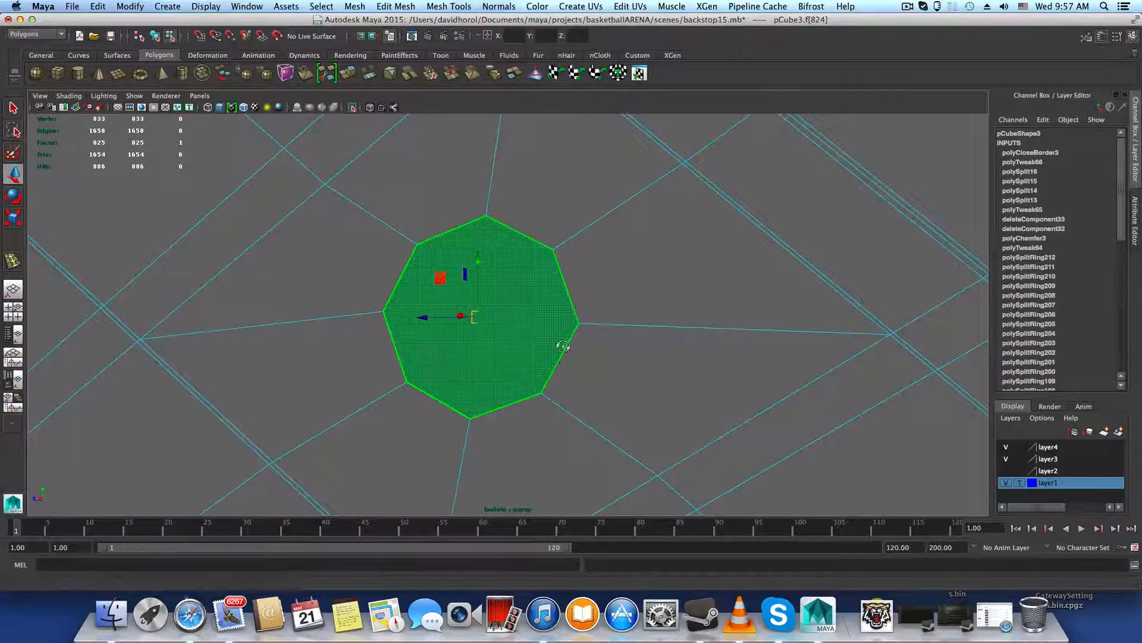
pyautogui.keyDown('alt'); pyautogui.moveTo(557, 357); pyautogui.dragTo(476, 250); pyautogui.keyUp('alt')
pyautogui.click(360, 6)
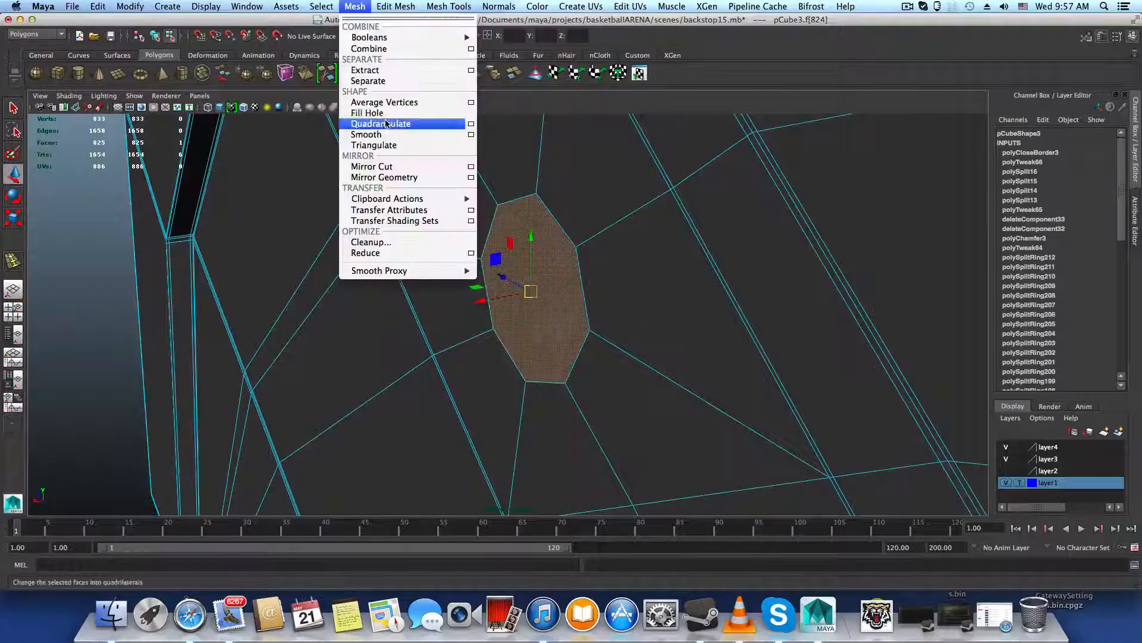
pyautogui.click(365, 71)
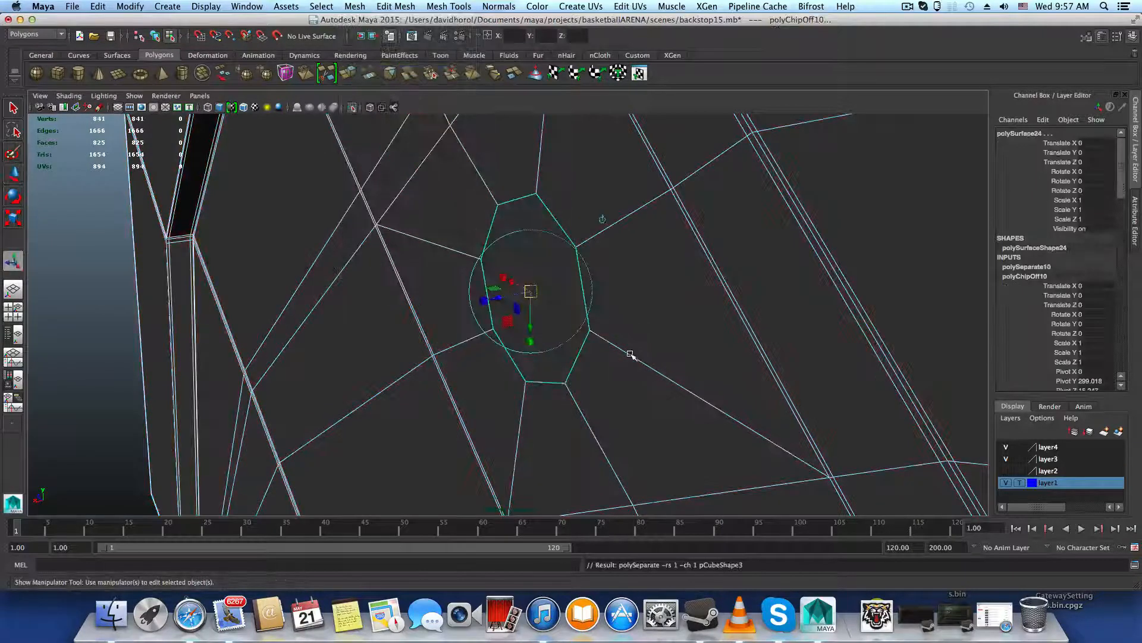
pyautogui.press('F8')
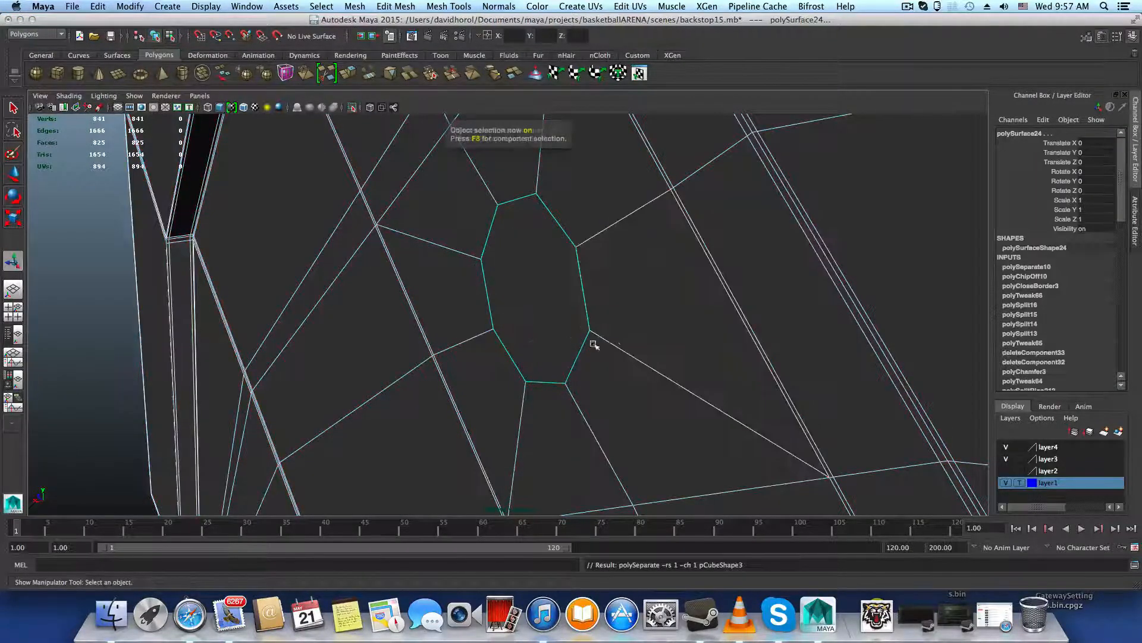
# Select the hole's border edge loop on the arm and scale it up slightly, leaving an even gap around the extracted disc
pyautogui.click(583, 329)
pyautogui.click(633, 361)
pyautogui.keyDown('alt'); pyautogui.moveTo(633, 361); pyautogui.dragTo(521, 323); pyautogui.keyUp('alt')
pyautogui.moveTo(595, 350); pyautogui.dragTo(593, 326, button='right')
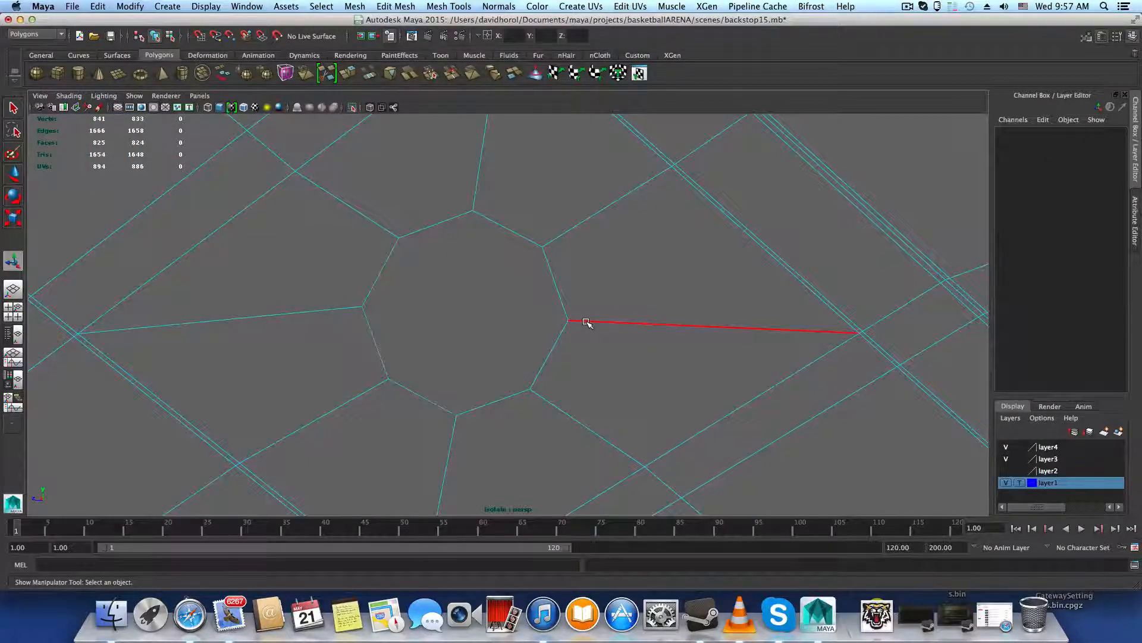
pyautogui.moveTo(586, 294); pyautogui.dragTo(570, 280, button='right')
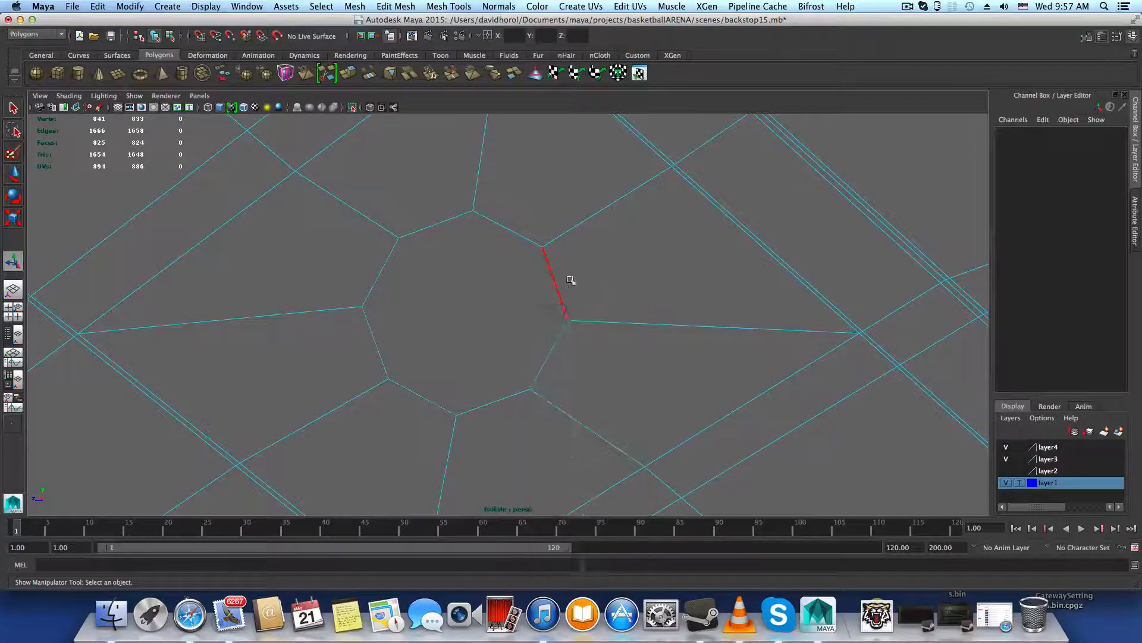
pyautogui.doubleClick(558, 285)
pyautogui.keyDown('alt'); pyautogui.moveTo(593, 325); pyautogui.dragTo(572, 324); pyautogui.keyUp('alt')
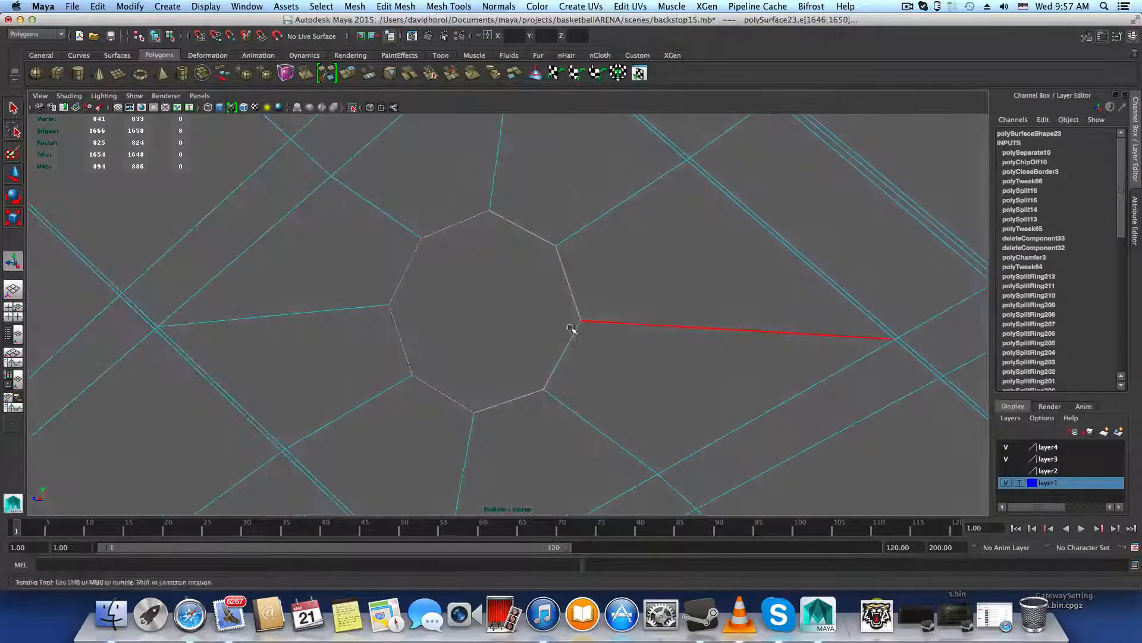
pyautogui.press('r')
pyautogui.moveTo(485, 311); pyautogui.dragTo(515, 320)
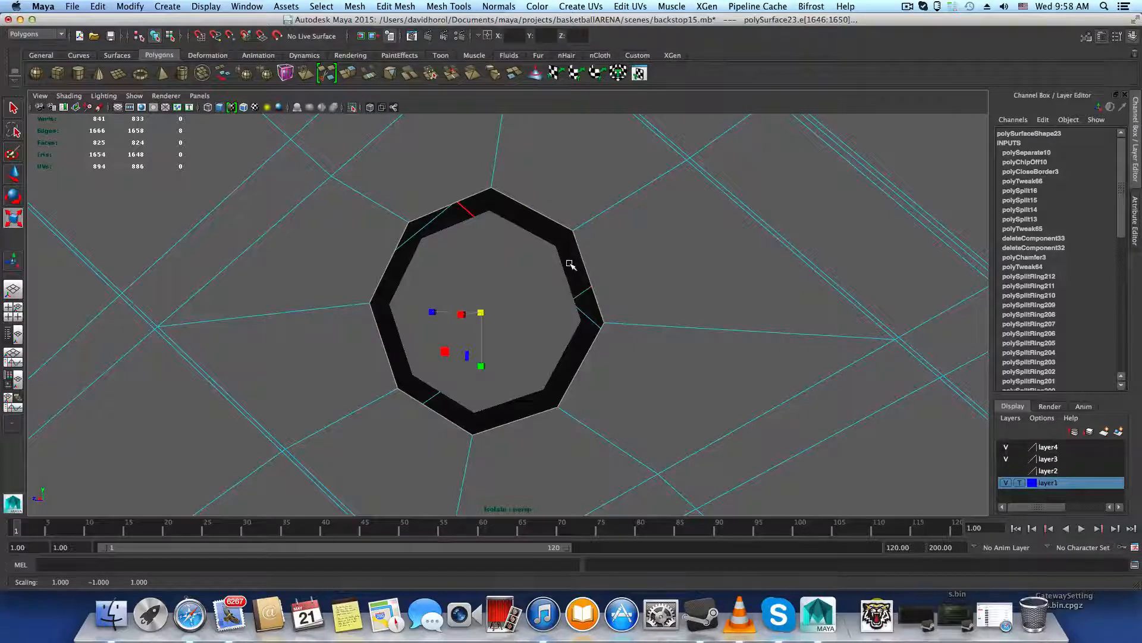
pyautogui.moveTo(481, 314); pyautogui.dragTo(483, 312)
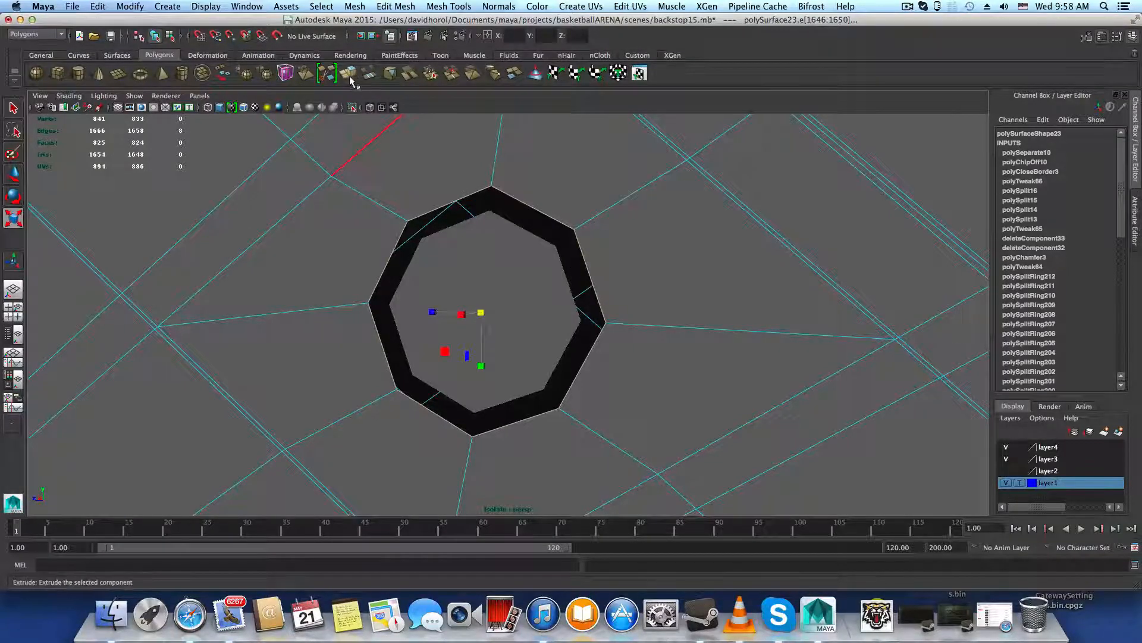
# Extrude the hole's border edges 1.469 along local Z to form a collar standing out from the arm
pyautogui.click(351, 80)
pyautogui.keyDown('alt'); pyautogui.moveTo(536, 238); pyautogui.dragTo(561, 287); pyautogui.keyUp('alt')
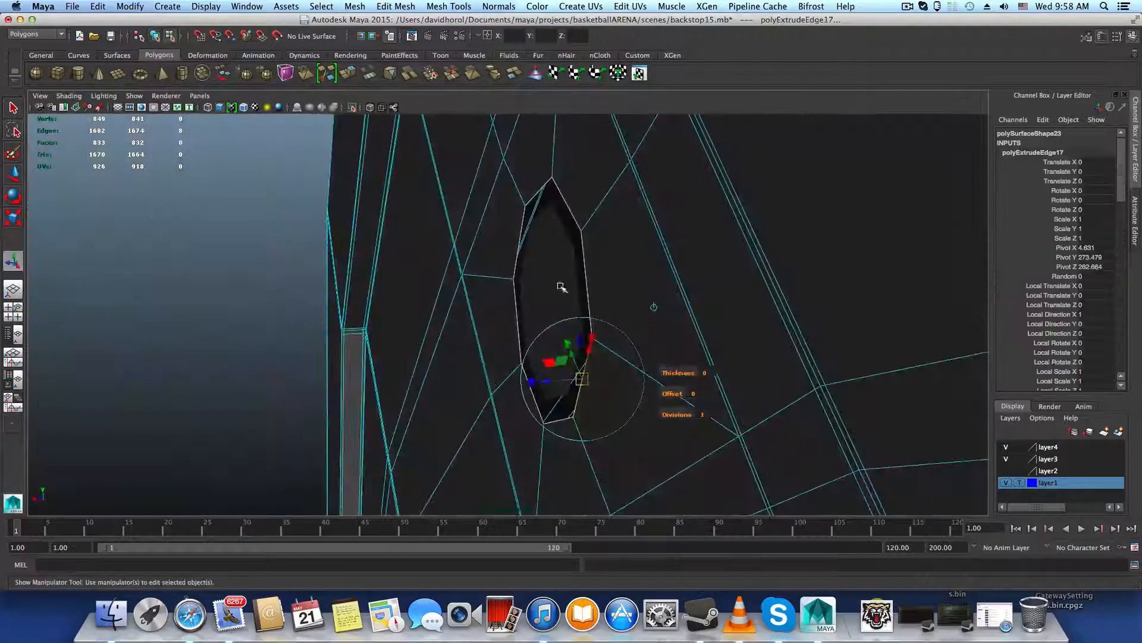
pyautogui.moveTo(545, 382); pyautogui.dragTo(718, 370)
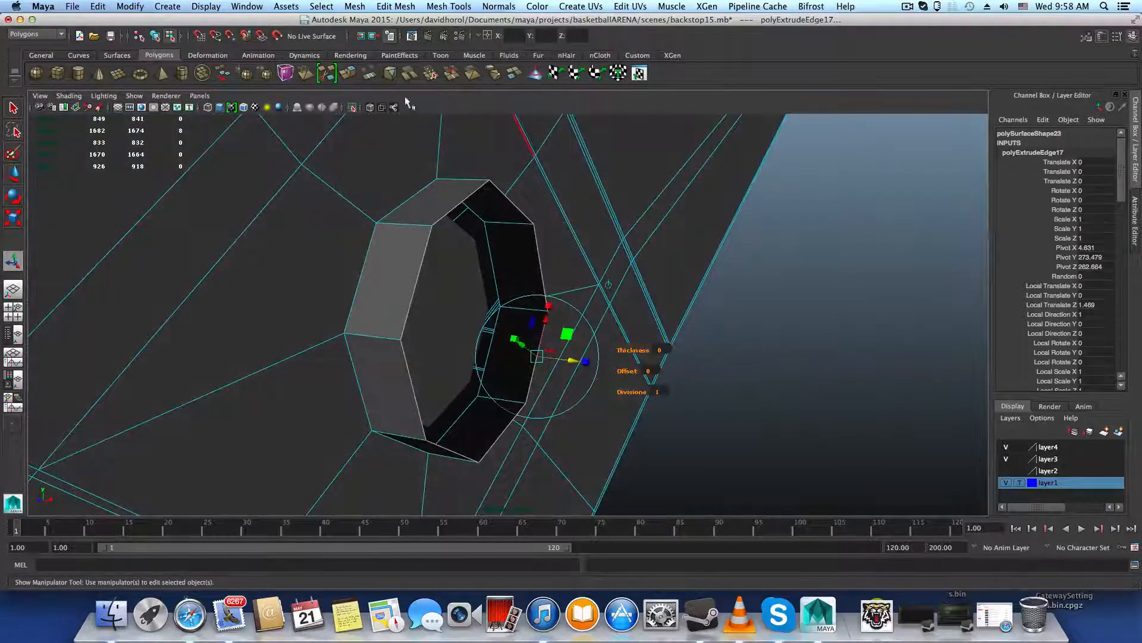
# Try to adjust the collar's extrusion against the surrounding hinge parts, with smooth mesh preview turned on and off
pyautogui.keyDown('alt'); pyautogui.moveTo(650, 382); pyautogui.dragTo(636, 279); pyautogui.keyUp('alt')
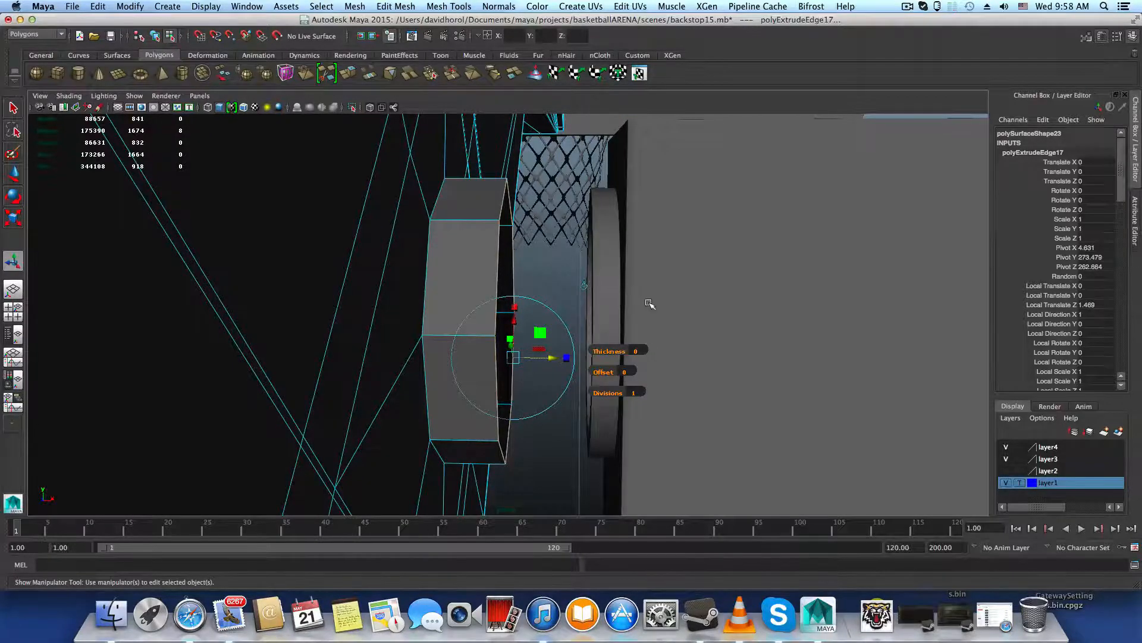
pyautogui.moveTo(650, 304)
pyautogui.keyDown('alt'); pyautogui.mouseDown()
pyautogui.moveTo(676, 304)
pyautogui.moveTo(601, 303)
pyautogui.moveTo(683, 303)
pyautogui.moveTo(523, 296)
pyautogui.moveTo(643, 311)
pyautogui.mouseUp(); pyautogui.keyUp('alt')
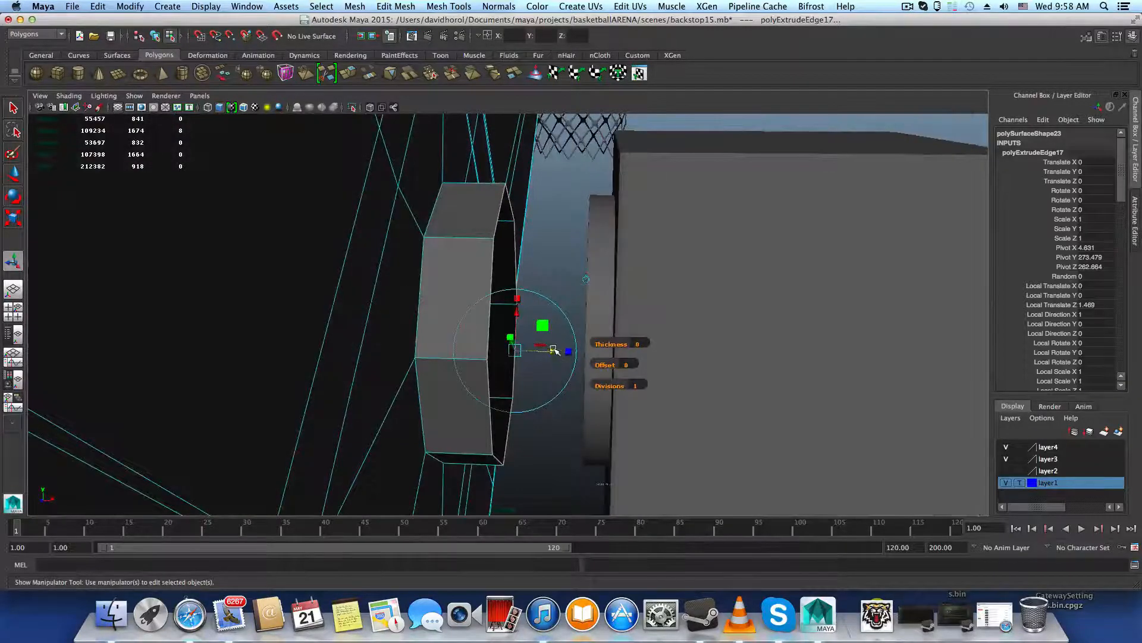
pyautogui.moveTo(554, 350); pyautogui.dragTo(614, 286)
pyautogui.press('3')
pyautogui.press('super+z')
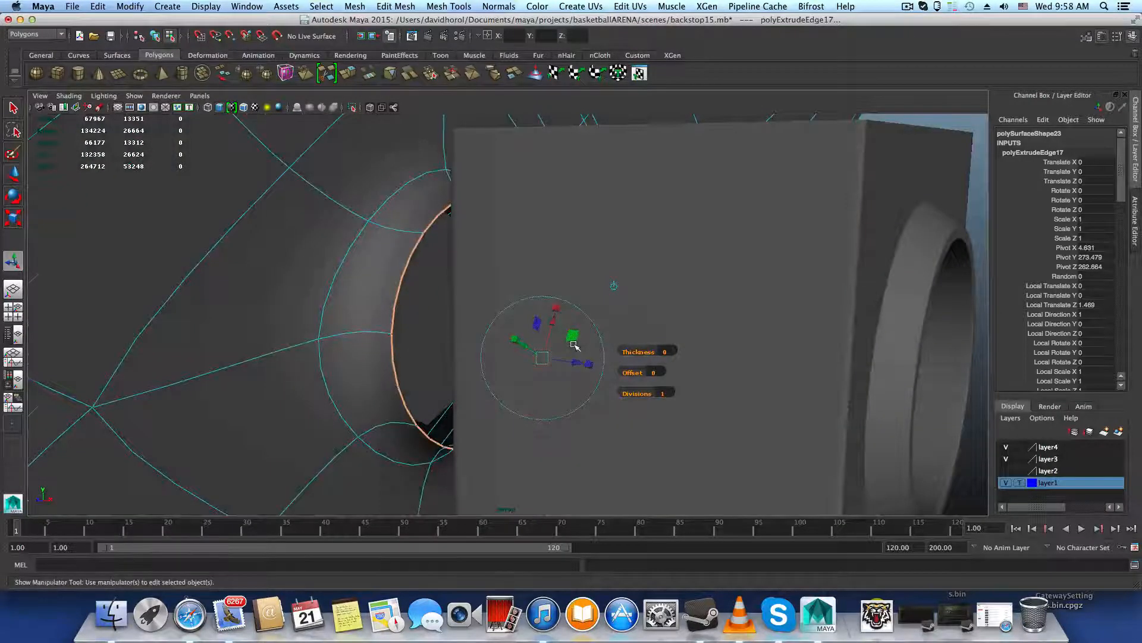
pyautogui.press('1')
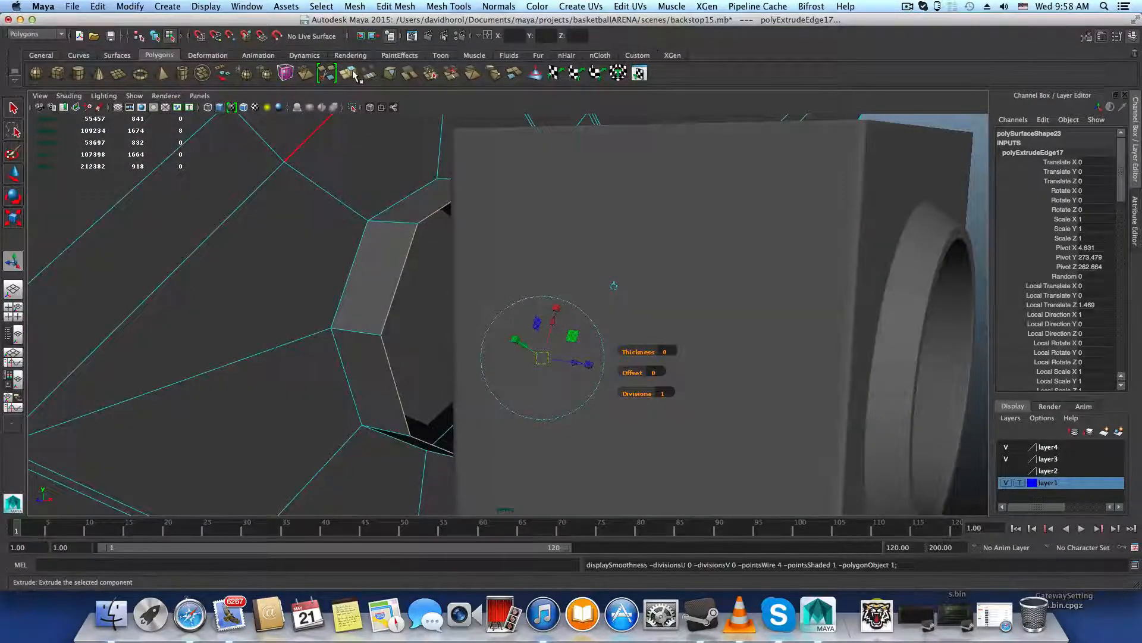
# Extrude the collar's open edge loop again and scale it inward to form a narrow rim around the opening
pyautogui.click(354, 74)
pyautogui.keyDown('alt'); pyautogui.moveTo(458, 222); pyautogui.dragTo(499, 226); pyautogui.keyUp('alt')
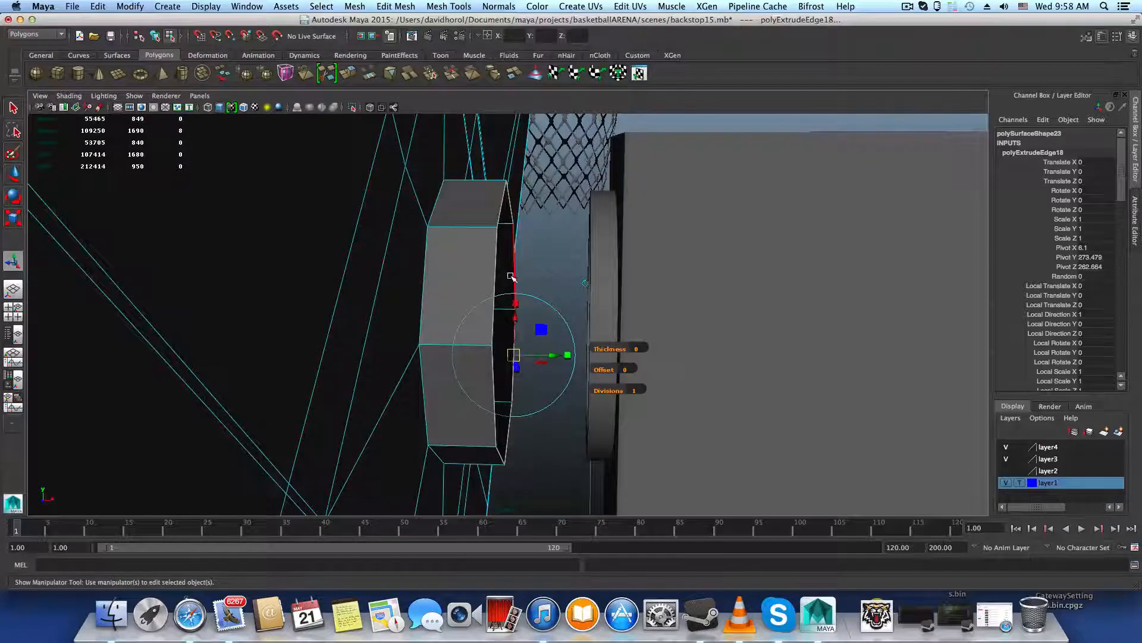
pyautogui.press('r')
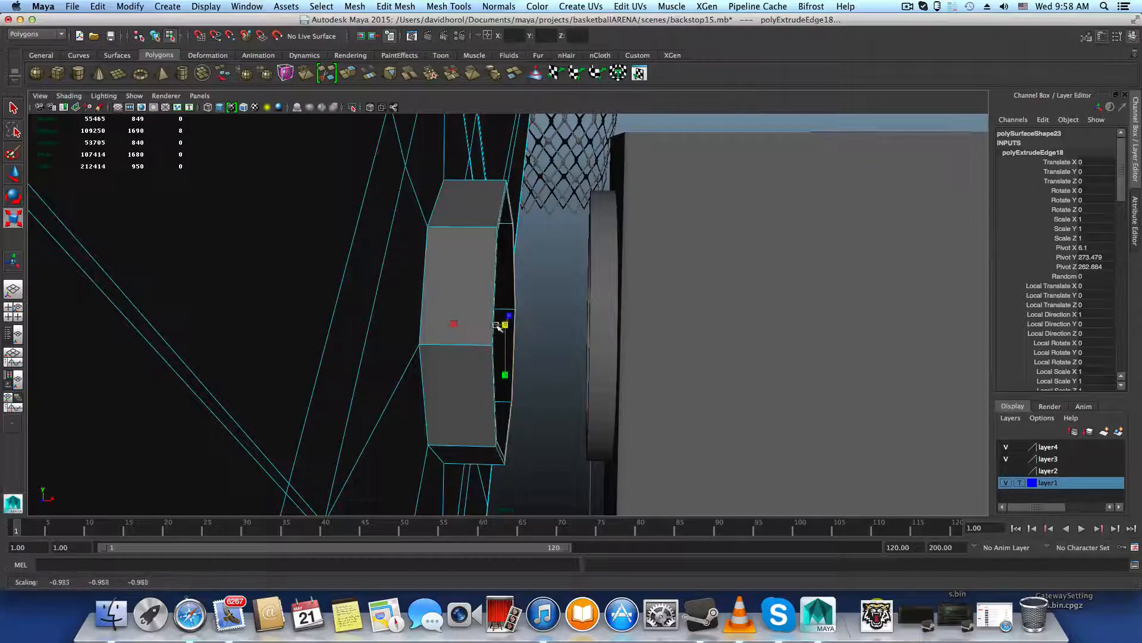
pyautogui.moveTo(497, 326); pyautogui.dragTo(421, 322)
# Isolate the arm in the perspective view and select the inner border edges of the collar's rim
pyautogui.click(352, 108)
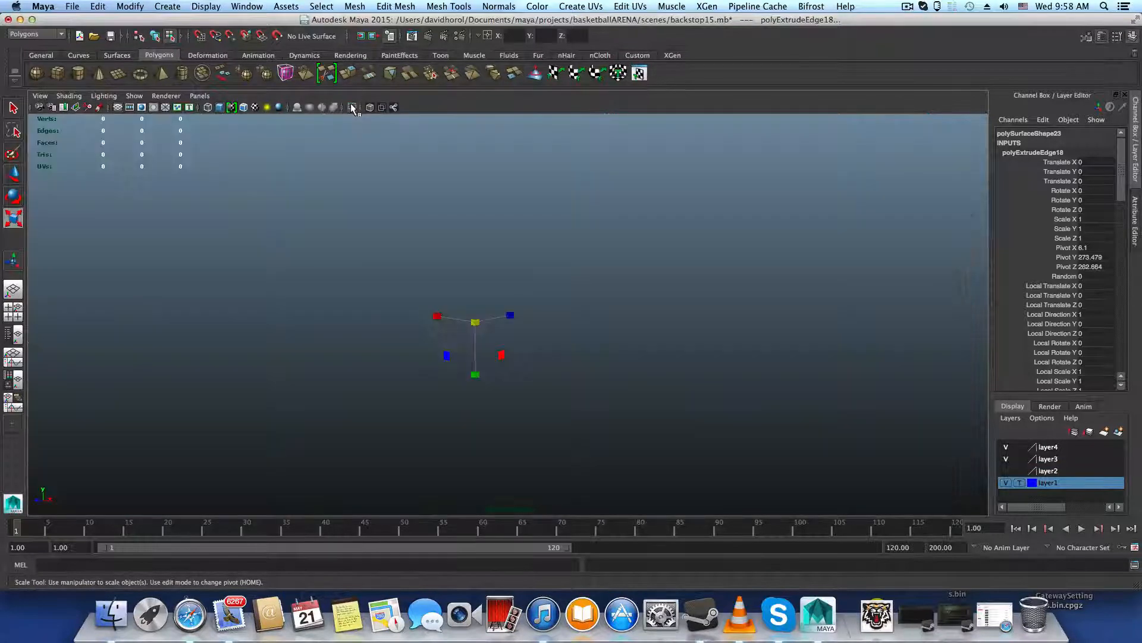
pyautogui.click(352, 107)
pyautogui.press('F8')
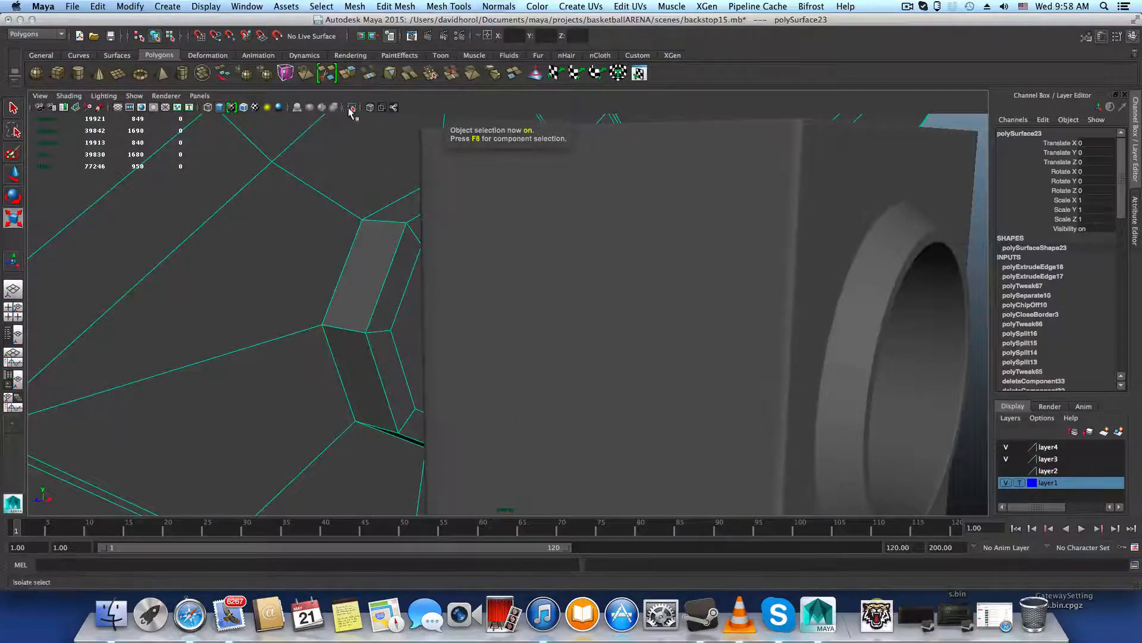
pyautogui.click(351, 109)
pyautogui.keyDown('alt'); pyautogui.moveTo(432, 212); pyautogui.dragTo(404, 231); pyautogui.keyUp('alt')
pyautogui.rightClick(495, 218)
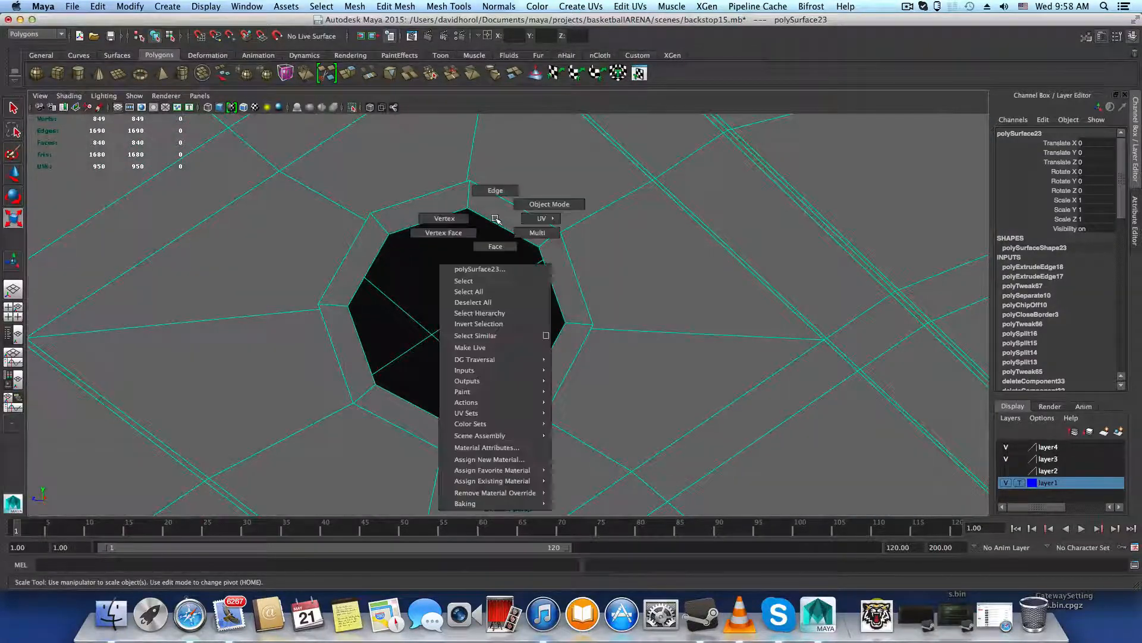
pyautogui.click(503, 224)
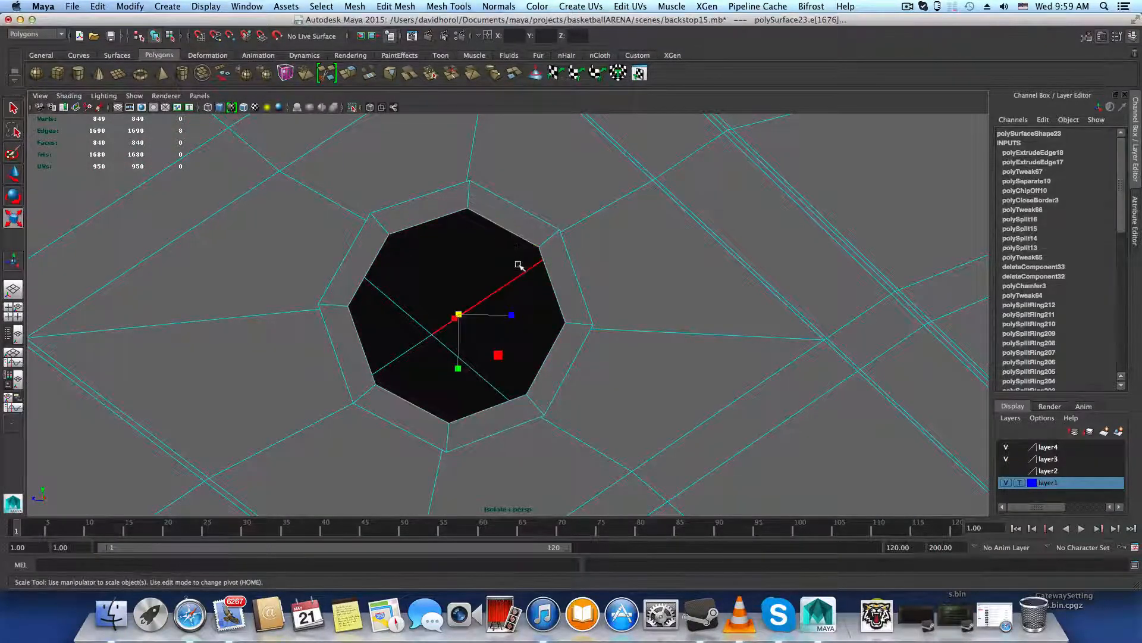
# Isolate the bracket surface together with the separate octagonal cap piece inside its hole
pyautogui.keyDown('alt'); pyautogui.moveTo(519, 265); pyautogui.dragTo(479, 271); pyautogui.keyUp('alt')
pyautogui.click(352, 107)
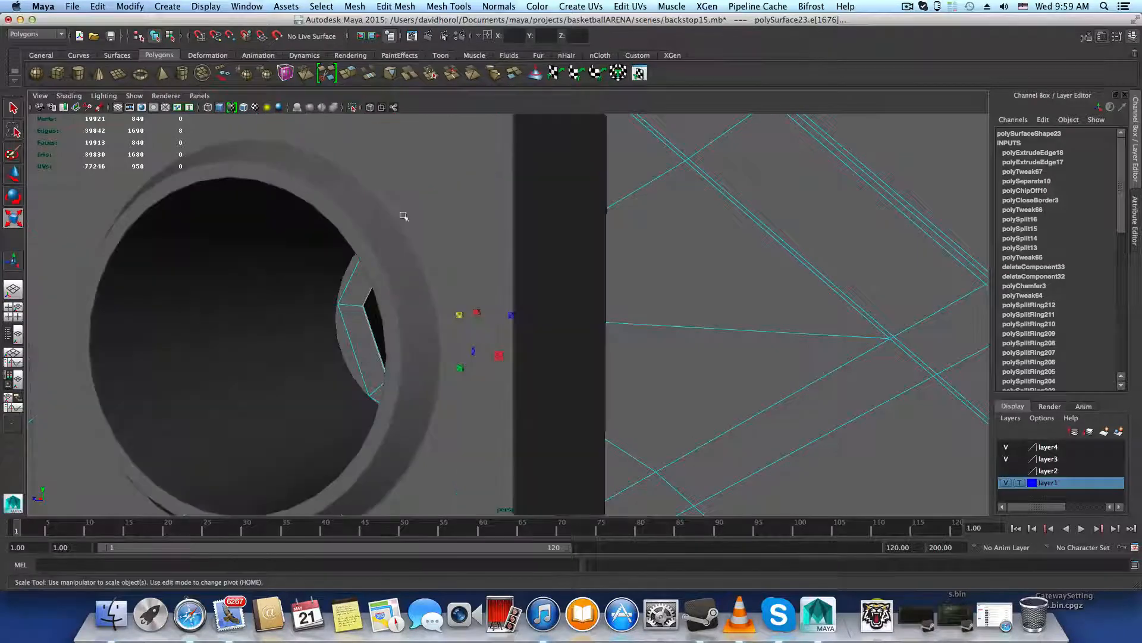
pyautogui.keyDown('alt'); pyautogui.moveTo(360, 334); pyautogui.dragTo(401, 329); pyautogui.keyUp('alt')
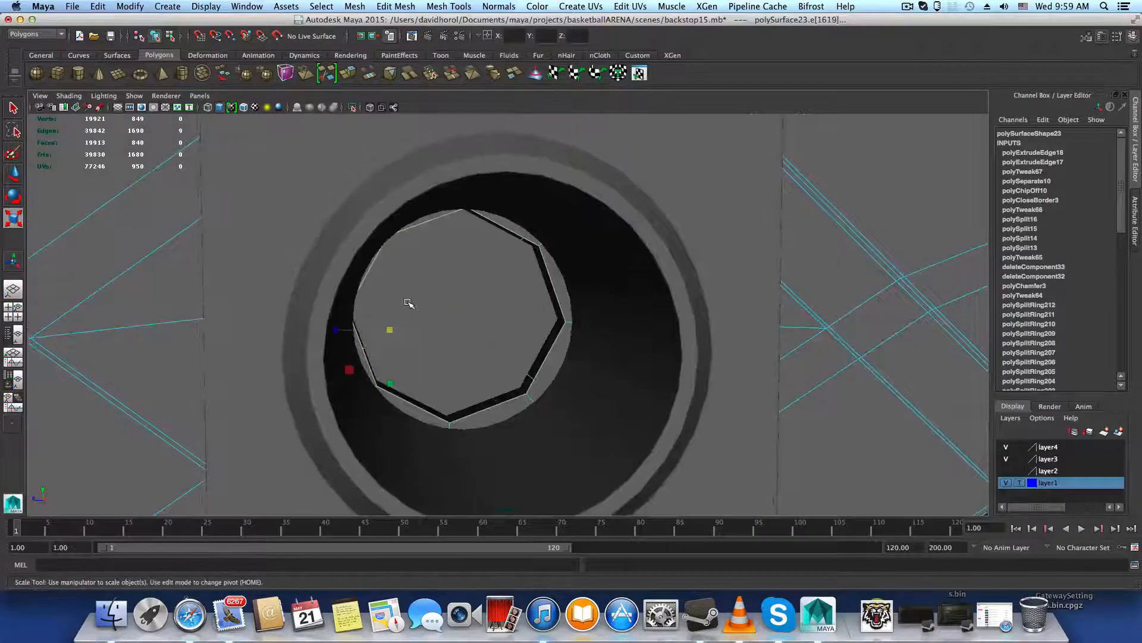
pyautogui.press('F8')
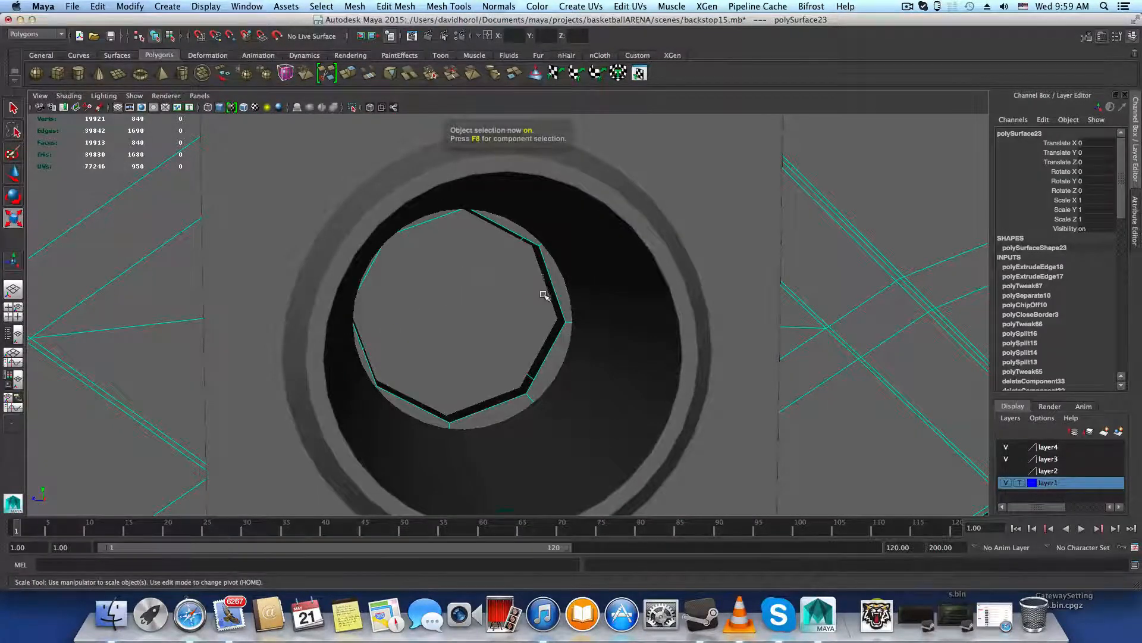
pyautogui.click(544, 295)
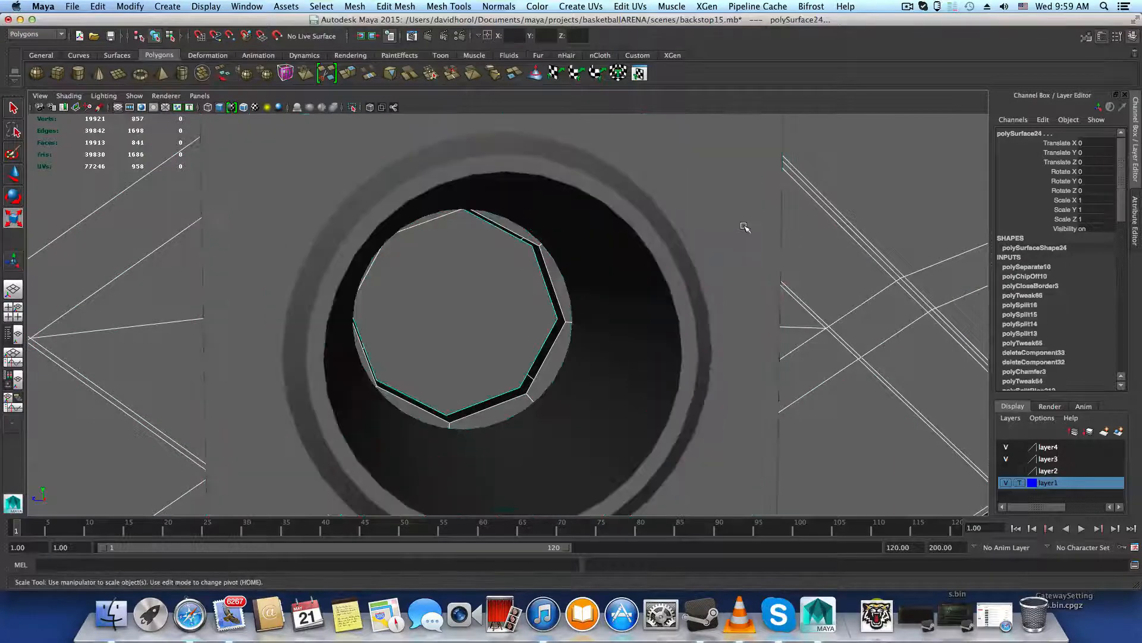
pyautogui.click(352, 108)
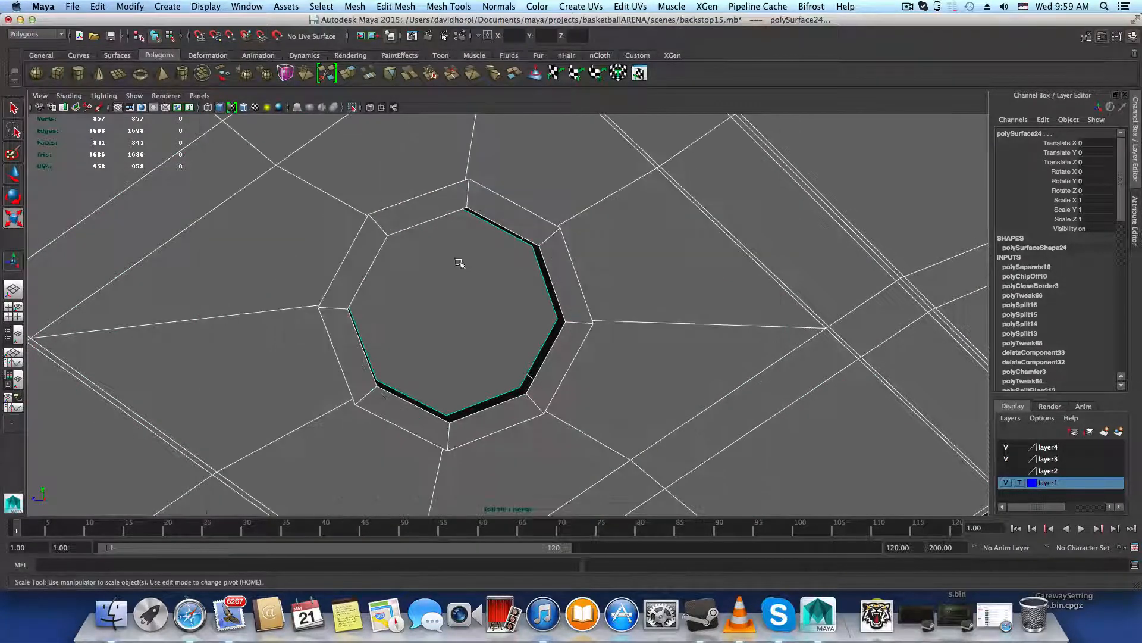
# Extrude the octagonal cap face outward by about 3.6 units so it rises above the surrounding ring
pyautogui.moveTo(459, 257)
pyautogui.keyDown('alt'); pyautogui.mouseDown()
pyautogui.moveTo(476, 265)
pyautogui.moveTo(454, 265)
pyautogui.mouseUp(); pyautogui.keyUp('alt')
pyautogui.moveTo(519, 269); pyautogui.dragTo(522, 242, button='right')
pyautogui.keyDown('alt'); pyautogui.moveTo(522, 235); pyautogui.dragTo(497, 304); pyautogui.keyUp('alt')
pyautogui.press('F8')
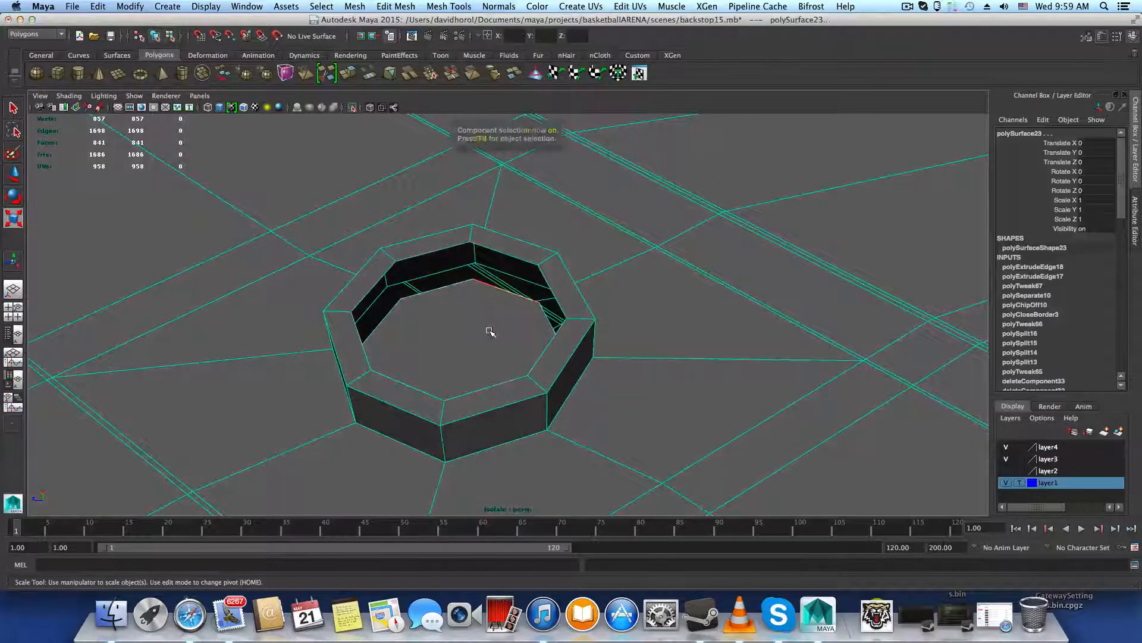
pyautogui.click(489, 331)
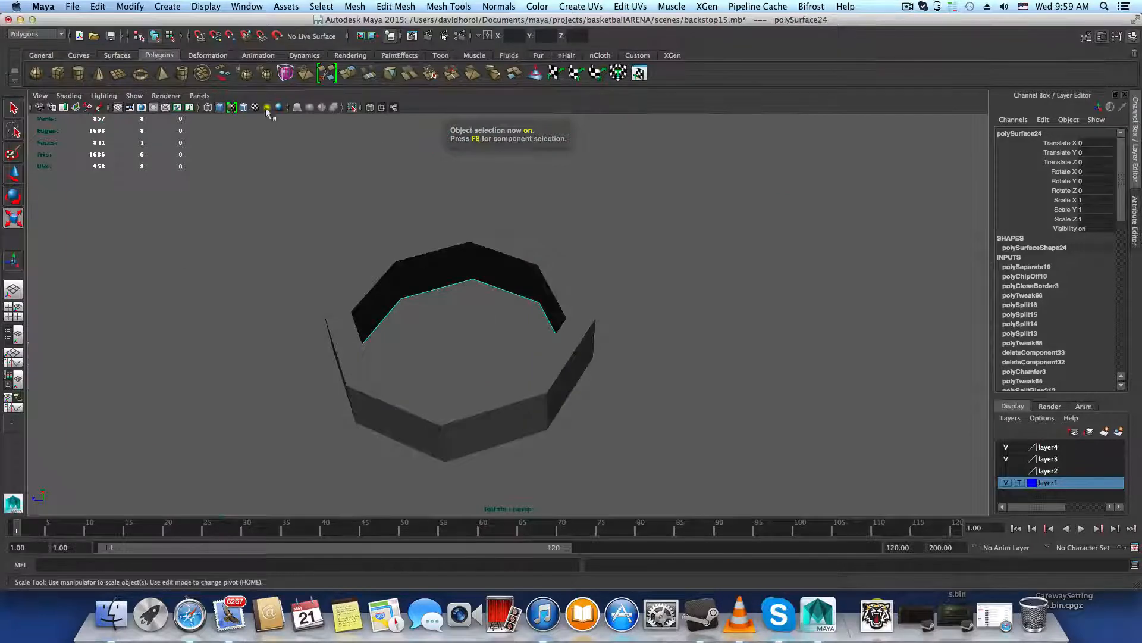
pyautogui.click(348, 74)
pyautogui.keyDown('alt'); pyautogui.moveTo(464, 355); pyautogui.dragTo(499, 384); pyautogui.keyUp('alt')
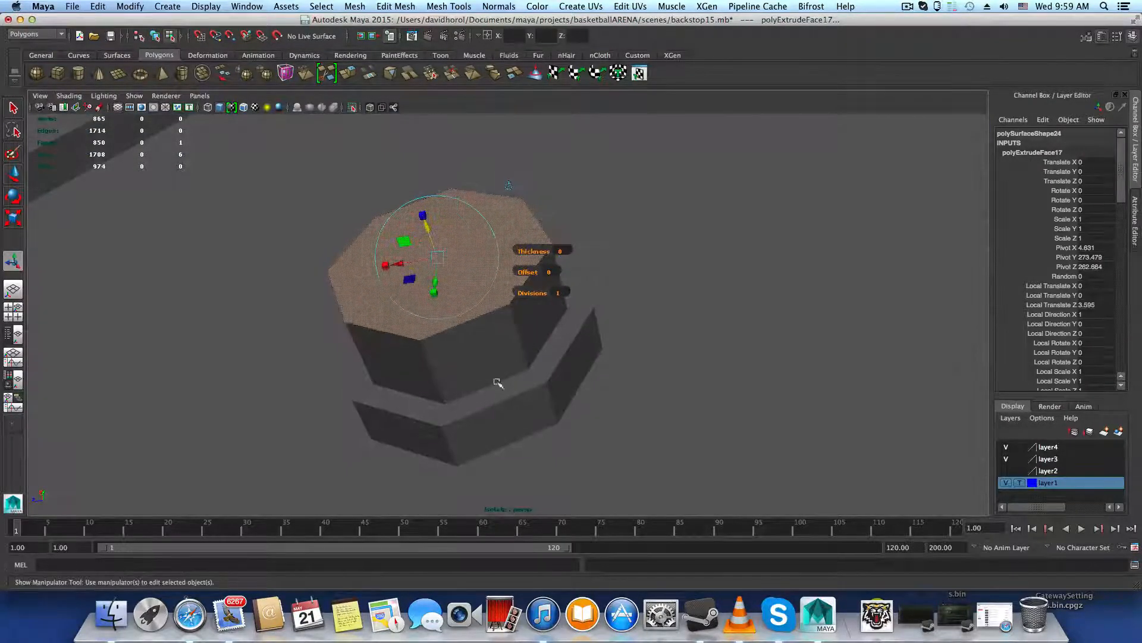
# Select the inner rim edges of the bracket's octagonal ring, switching X-ray shading on for the selection and off again
pyautogui.moveTo(526, 369)
pyautogui.mouseDown(button='right')
pyautogui.moveTo(523, 319)
pyautogui.moveTo(536, 349)
pyautogui.mouseUp(button='right')
pyautogui.click(543, 367)
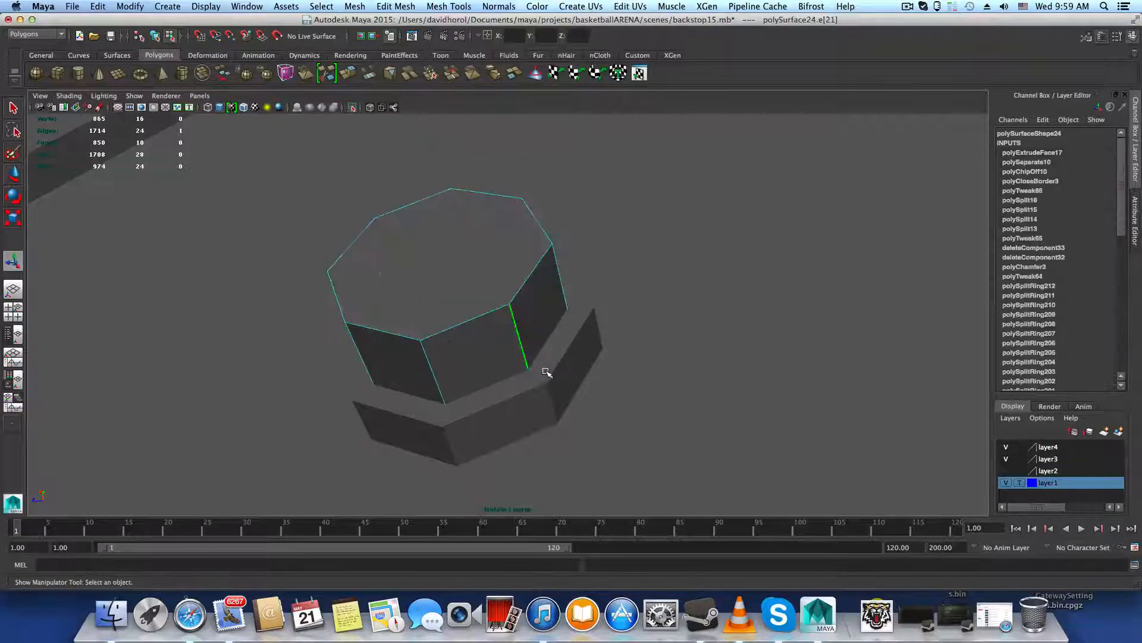
pyautogui.click(694, 404)
pyautogui.moveTo(613, 348); pyautogui.dragTo(611, 320, button='right')
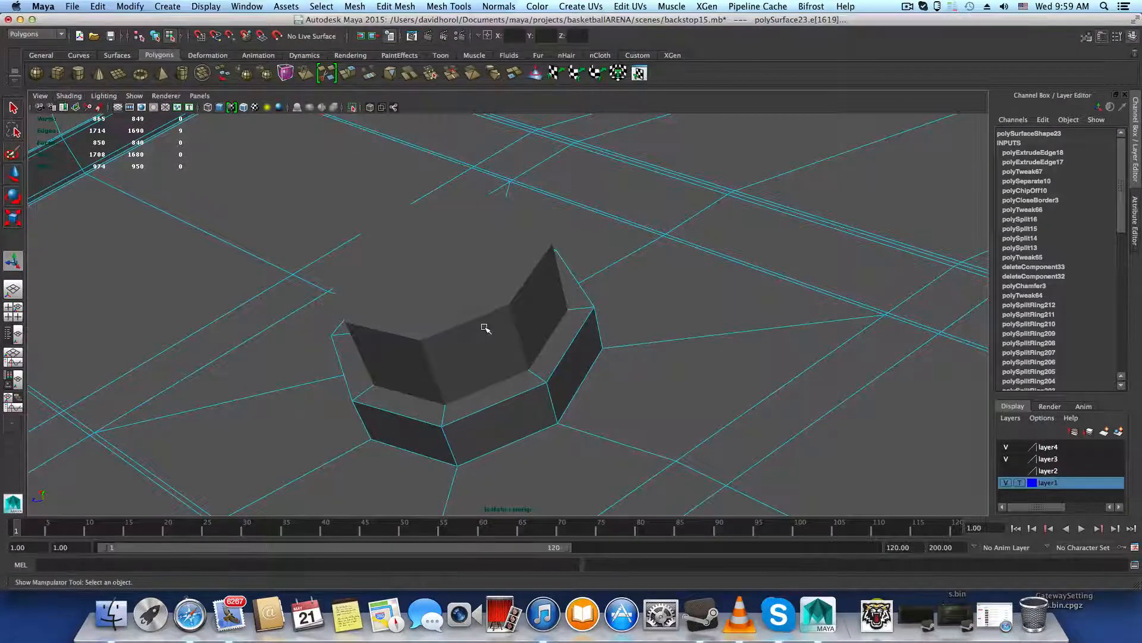
pyautogui.keyDown('alt'); pyautogui.moveTo(530, 382); pyautogui.dragTo(485, 378); pyautogui.keyUp('alt')
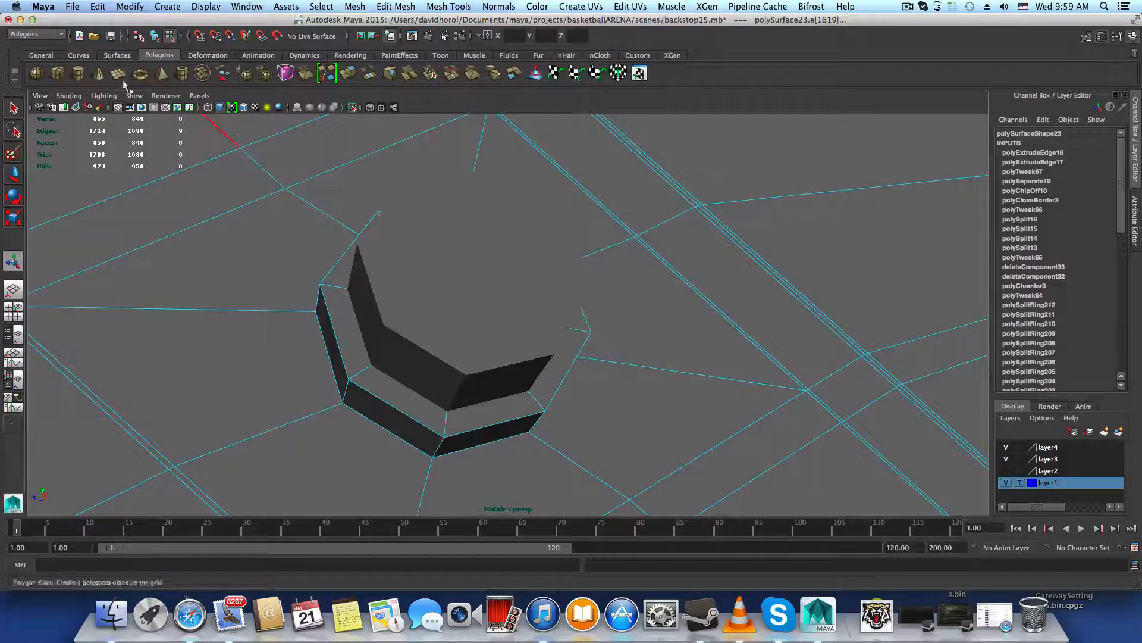
pyautogui.click(57, 100)
pyautogui.click(89, 215)
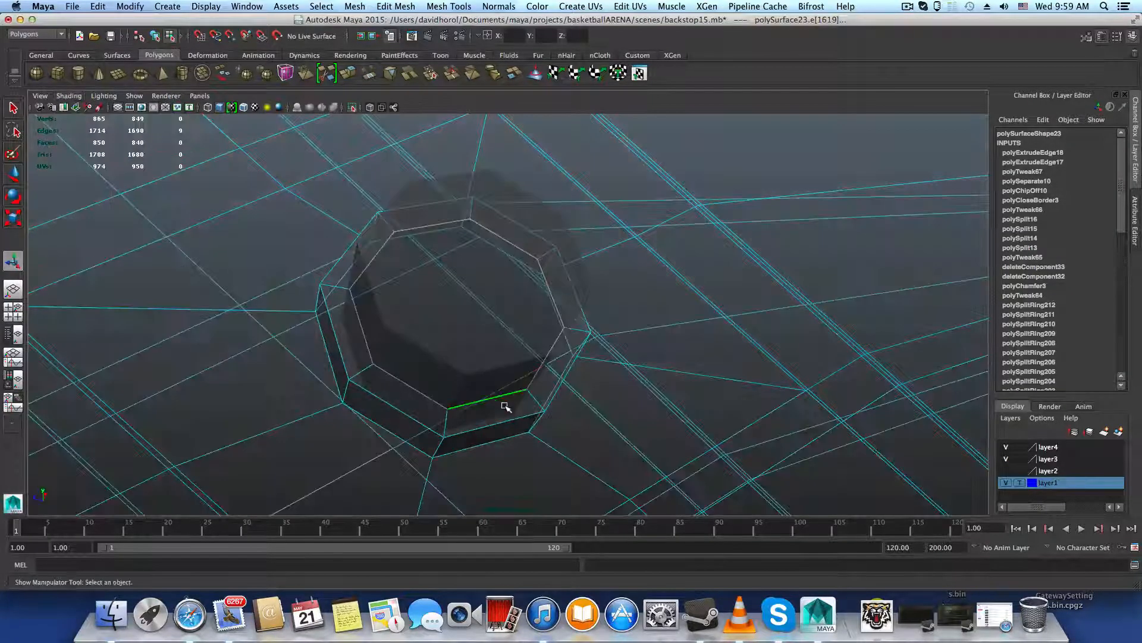
pyautogui.keyDown('alt'); pyautogui.moveTo(585, 410); pyautogui.dragTo(528, 362); pyautogui.keyUp('alt')
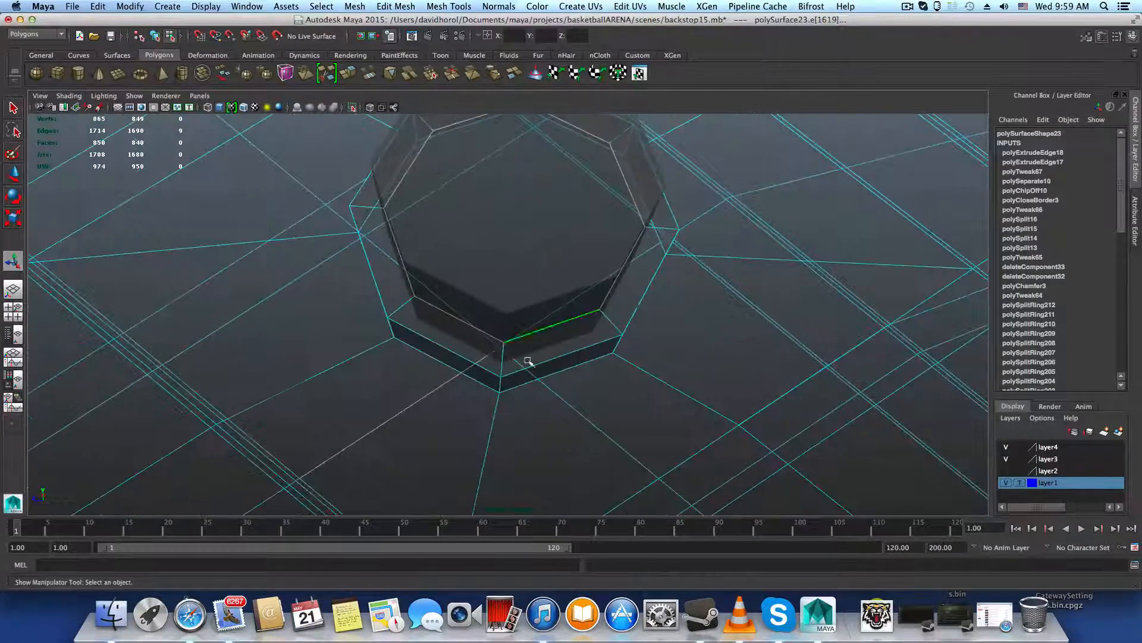
pyautogui.press('super+z')
pyautogui.keyDown('alt'); pyautogui.moveTo(497, 432); pyautogui.dragTo(500, 383); pyautogui.keyUp('alt')
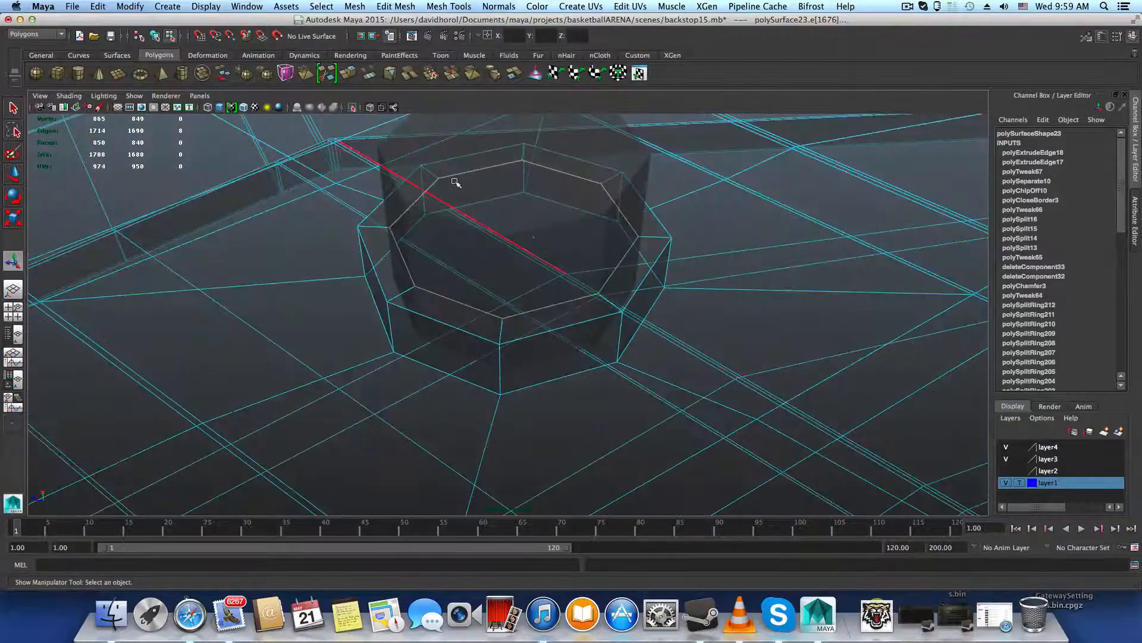
pyautogui.click(68, 95)
pyautogui.click(90, 227)
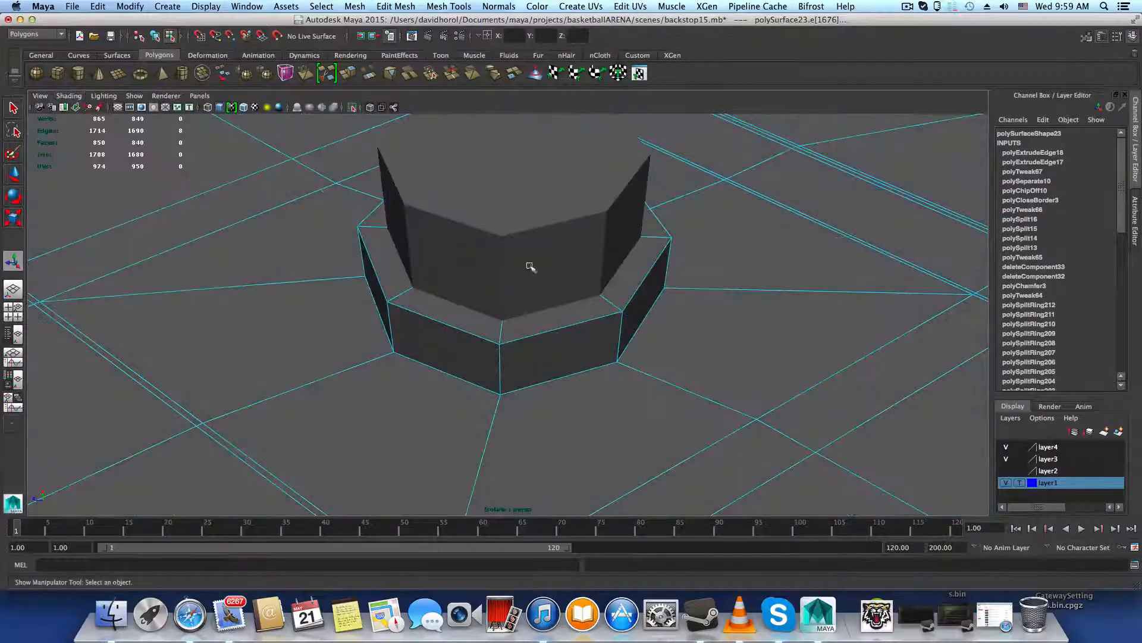
# Scale the selected inner rim edges of the octagonal ring slightly around the raised plug
pyautogui.press('r')
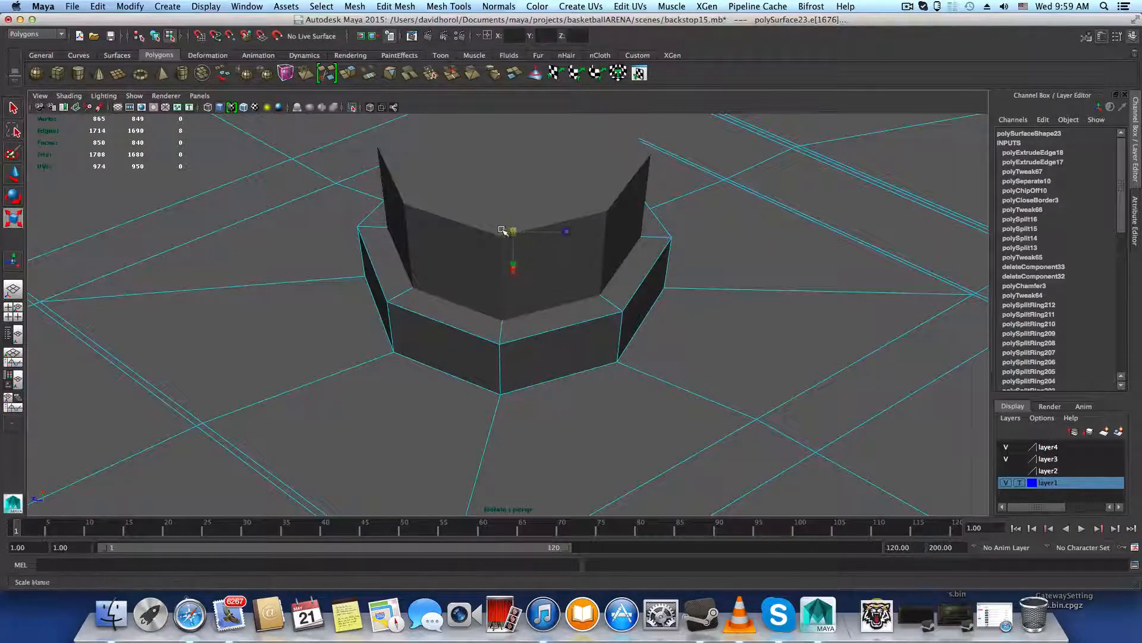
pyautogui.moveTo(492, 232)
pyautogui.mouseDown()
pyautogui.moveTo(532, 234)
pyautogui.moveTo(515, 238)
pyautogui.mouseUp()
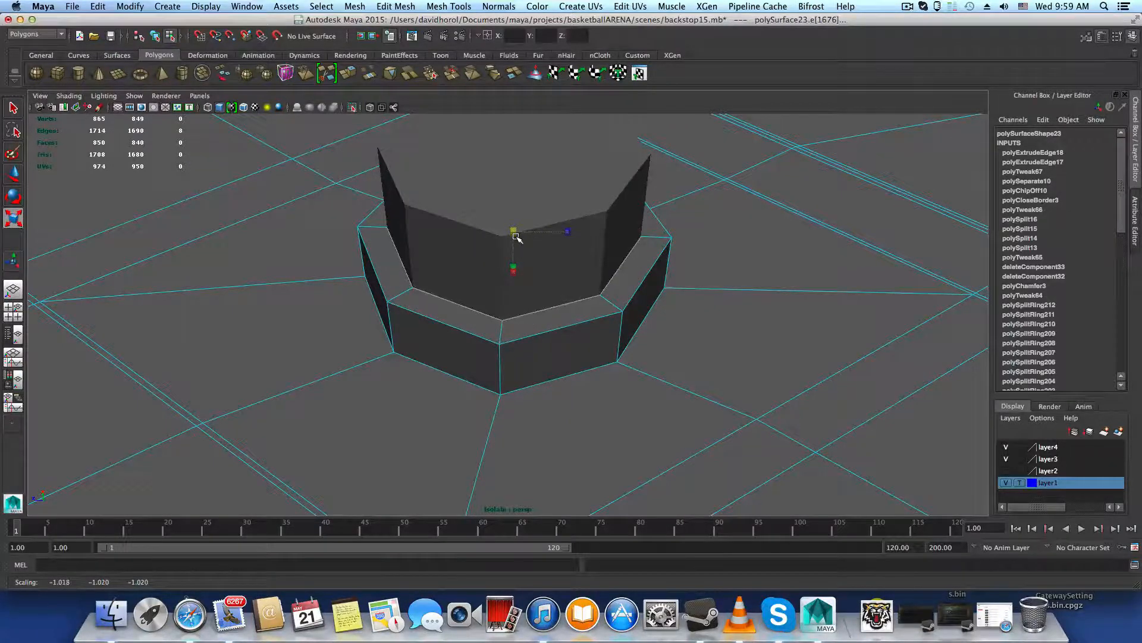
pyautogui.keyDown('alt'); pyautogui.moveTo(536, 297); pyautogui.dragTo(550, 292); pyautogui.keyUp('alt')
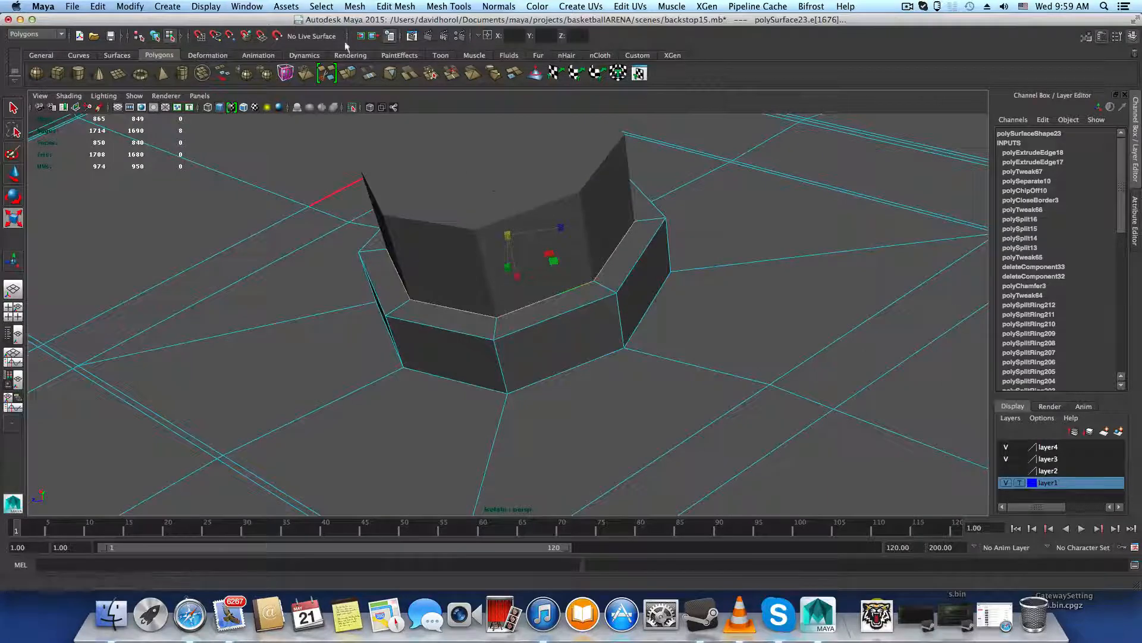
# Extrude the inner rim edges about 10.9 units through the bracket toward its opposite side
pyautogui.click(348, 73)
pyautogui.keyDown('alt'); pyautogui.moveTo(619, 308); pyautogui.dragTo(630, 238); pyautogui.keyUp('alt')
pyautogui.scroll(-10, 654, 402)
pyautogui.keyDown('alt'); pyautogui.moveTo(523, 310); pyautogui.dragTo(598, 310); pyautogui.keyUp('alt')
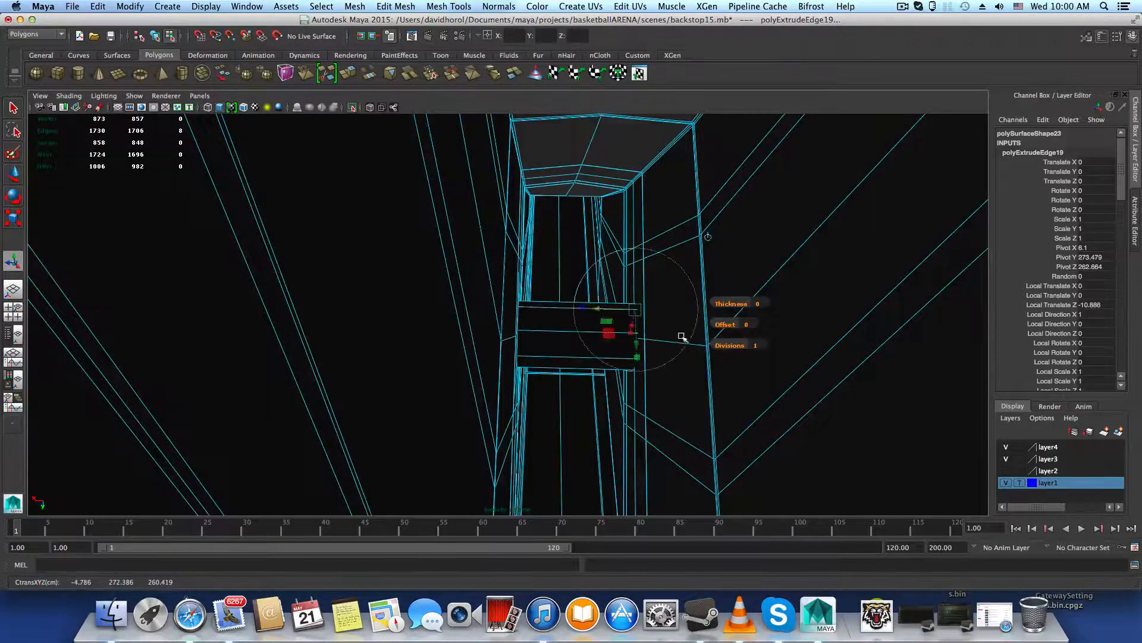
# Select the band of flat bracket faces forming the diamond around the octagonal ring
pyautogui.moveTo(683, 337)
pyautogui.keyDown('alt'); pyautogui.mouseDown()
pyautogui.moveTo(581, 319)
pyautogui.moveTo(512, 319)
pyautogui.moveTo(523, 324)
pyautogui.moveTo(470, 334)
pyautogui.moveTo(528, 327)
pyautogui.moveTo(480, 334)
pyautogui.mouseUp(); pyautogui.keyUp('alt')
pyautogui.press('F8')
pyautogui.rightClick(471, 337)
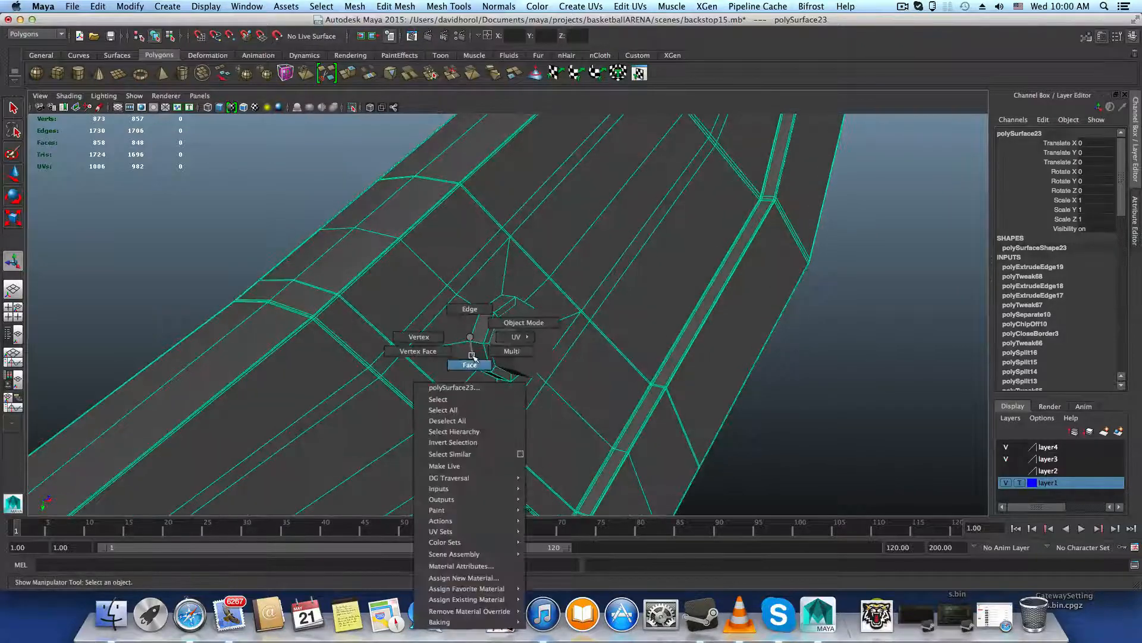
pyautogui.click(470, 364)
pyautogui.click(475, 306)
pyautogui.keyDown('shift'); pyautogui.doubleClick(489, 292); pyautogui.keyUp('shift')
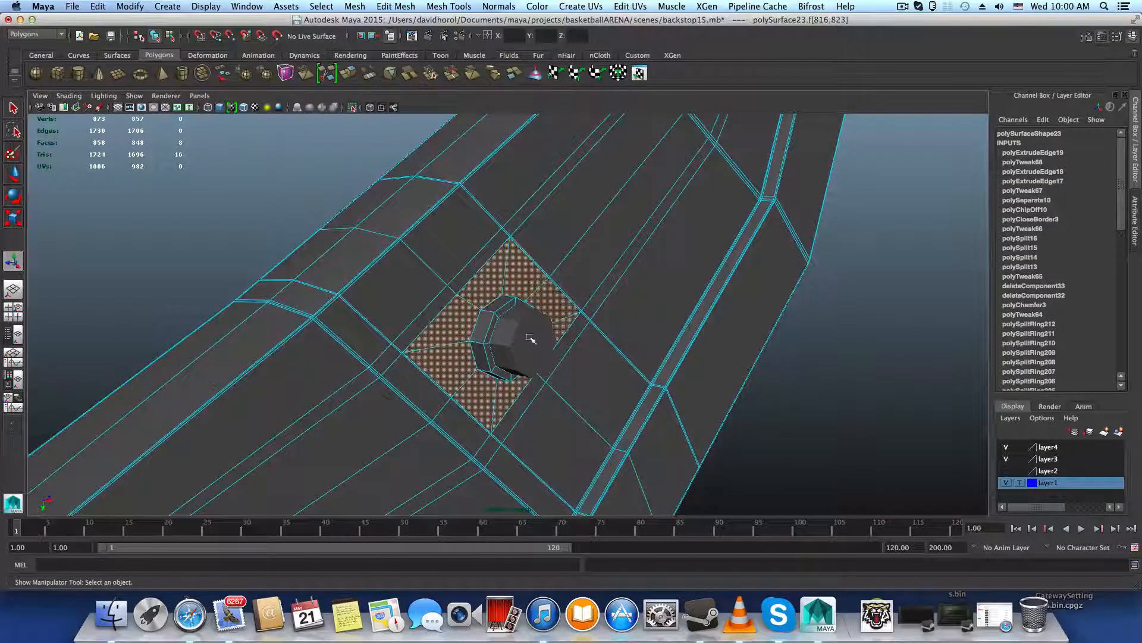
# Add the face loops on the octagonal ring's outer side and rim to the diamond face selection
pyautogui.keyDown('alt'); pyautogui.moveTo(489, 292); pyautogui.dragTo(567, 344); pyautogui.keyUp('alt')
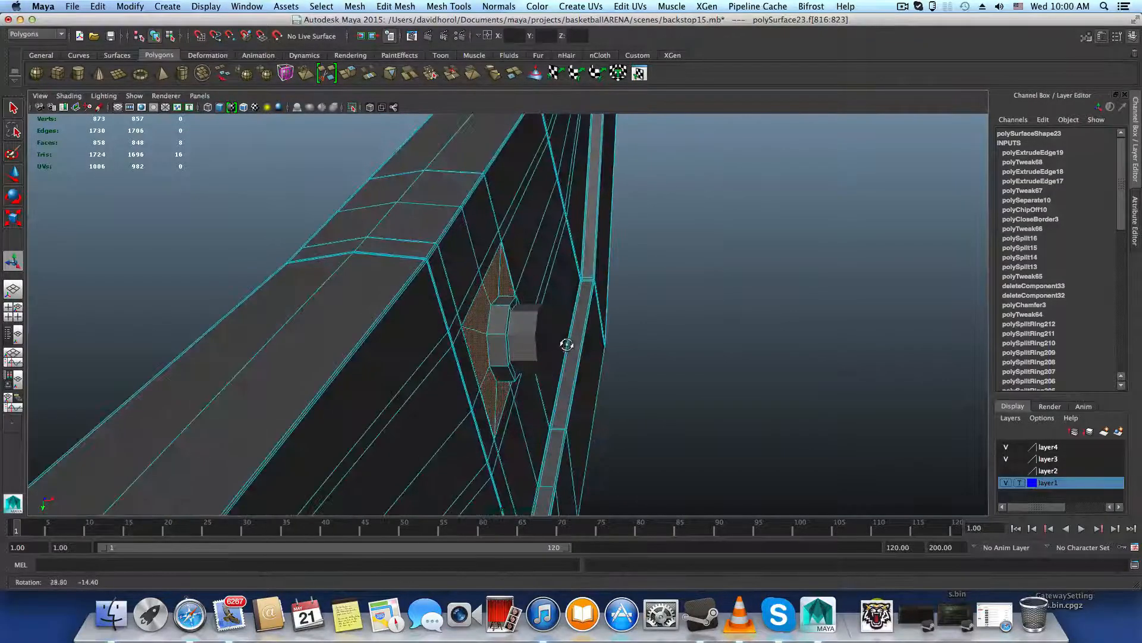
pyautogui.keyDown('alt'); pyautogui.moveTo(498, 353); pyautogui.dragTo(451, 339); pyautogui.keyUp('alt')
pyautogui.keyDown('alt'); pyautogui.moveTo(451, 339); pyautogui.dragTo(605, 359, button='right'); pyautogui.keyUp('alt')
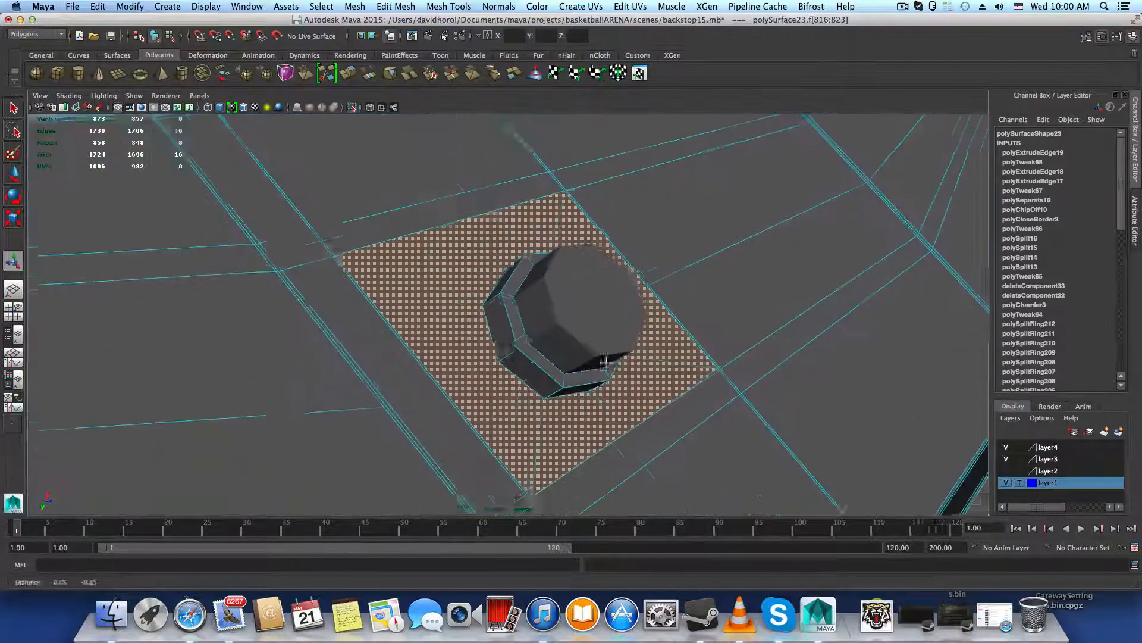
pyautogui.moveTo(605, 360)
pyautogui.keyDown('alt'); pyautogui.mouseDown()
pyautogui.moveTo(564, 357)
pyautogui.moveTo(586, 319)
pyautogui.moveTo(615, 369)
pyautogui.mouseUp(); pyautogui.keyUp('alt')
pyautogui.keyDown('shift'); pyautogui.click(523, 327); pyautogui.keyUp('shift')
pyautogui.keyDown('shift'); pyautogui.doubleClick(555, 366); pyautogui.keyUp('shift')
pyautogui.keyDown('shift'); pyautogui.doubleClick(561, 316); pyautogui.keyUp('shift')
pyautogui.keyDown('alt'); pyautogui.moveTo(561, 247); pyautogui.dragTo(529, 302); pyautogui.keyUp('alt')
# Duplicate the selected diamond and ring faces as a separate surface
pyautogui.click(390, 4)
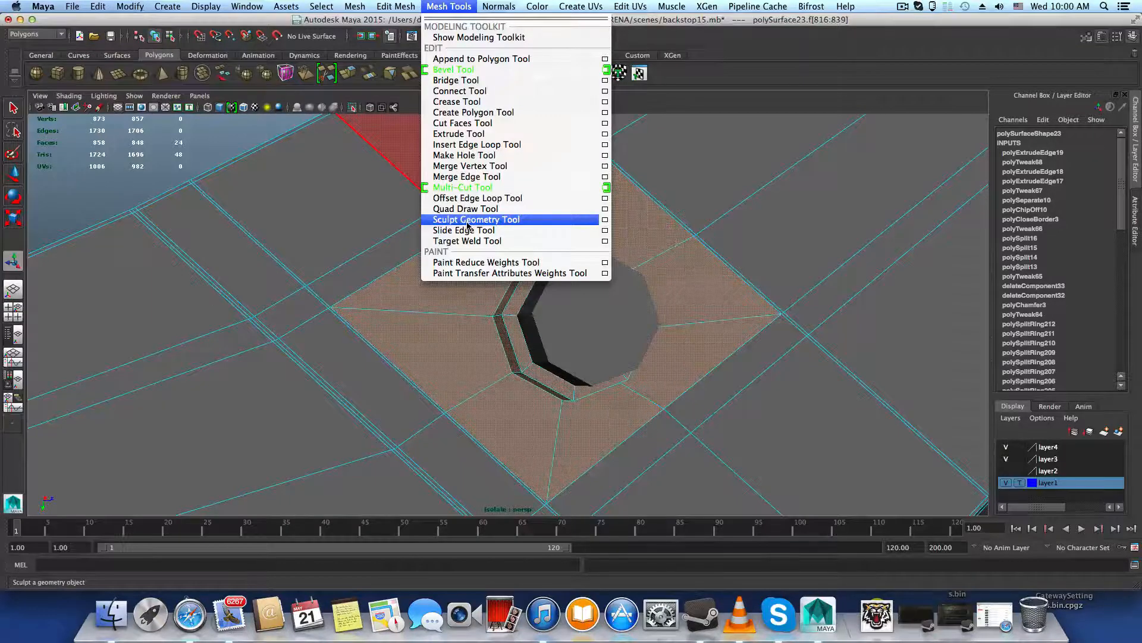
pyautogui.moveTo(409, 4)
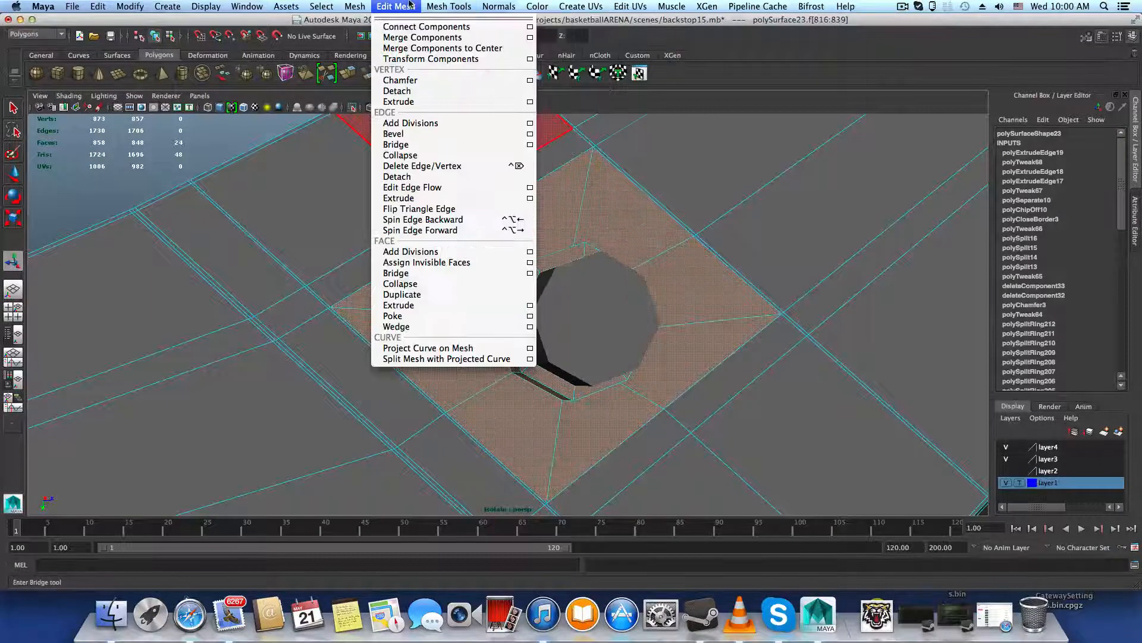
pyautogui.click(408, 294)
pyautogui.keyDown('alt'); pyautogui.moveTo(627, 317); pyautogui.dragTo(591, 264); pyautogui.keyUp('alt')
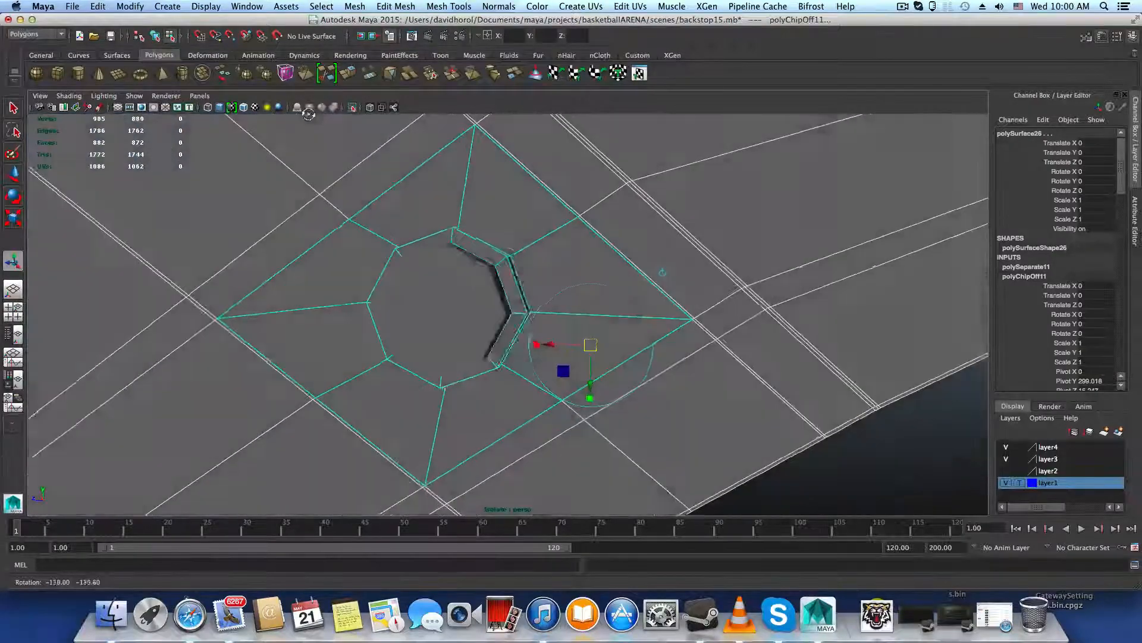
# Select only the duplicated diamond-and-ring surface as an object and center its pivot
pyautogui.press('F8')
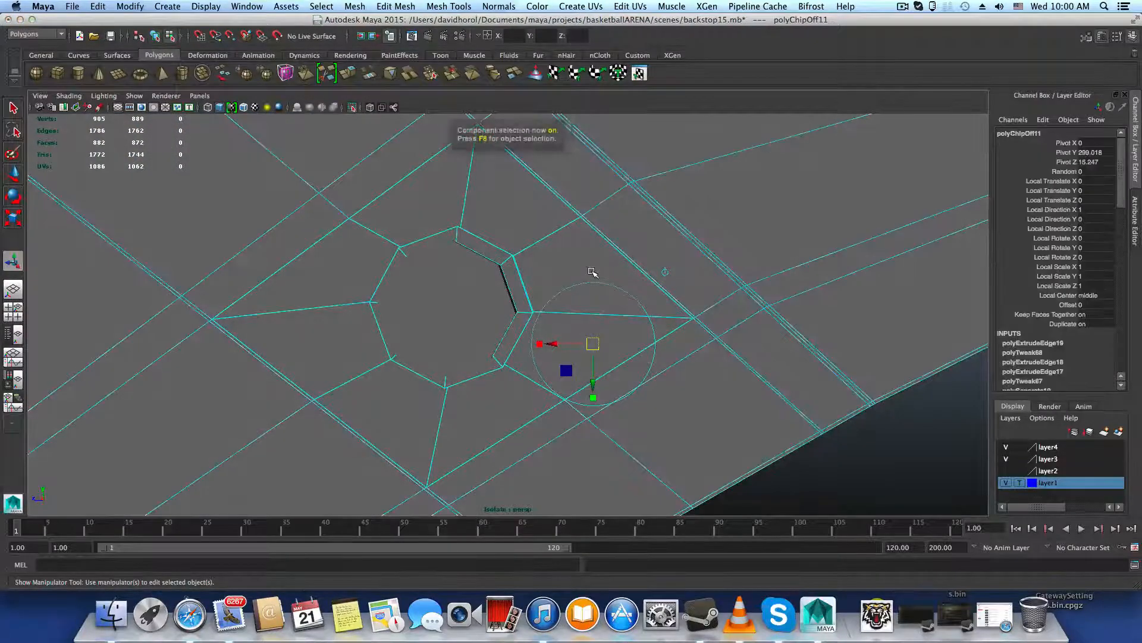
pyautogui.click(667, 315)
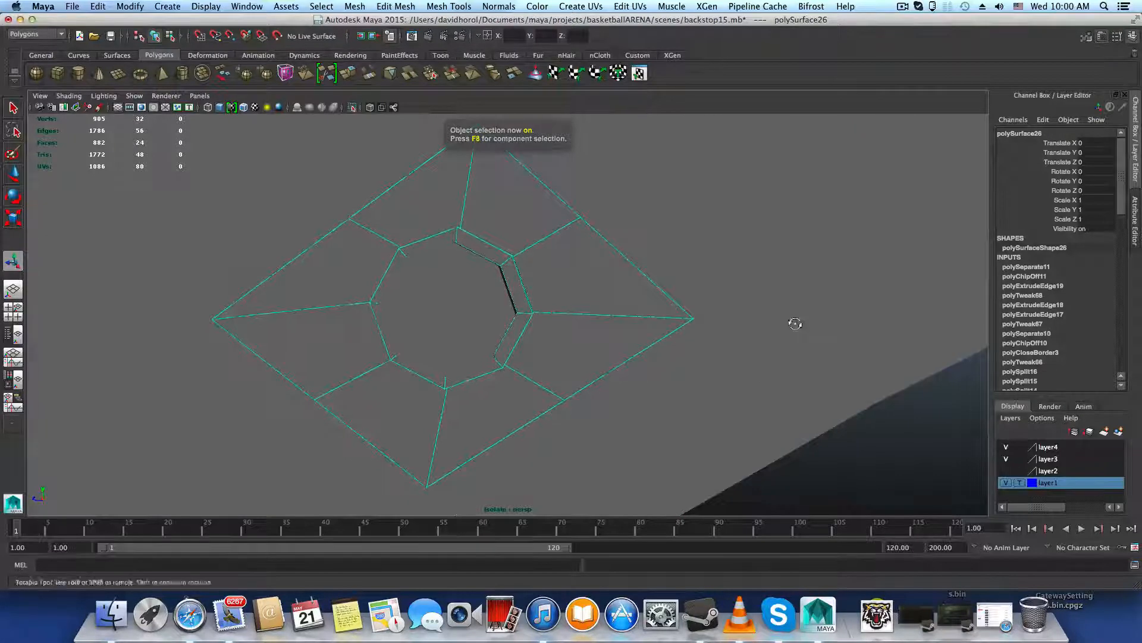
pyautogui.keyDown('alt'); pyautogui.moveTo(795, 324); pyautogui.dragTo(783, 370); pyautogui.keyUp('alt')
pyautogui.press('e')
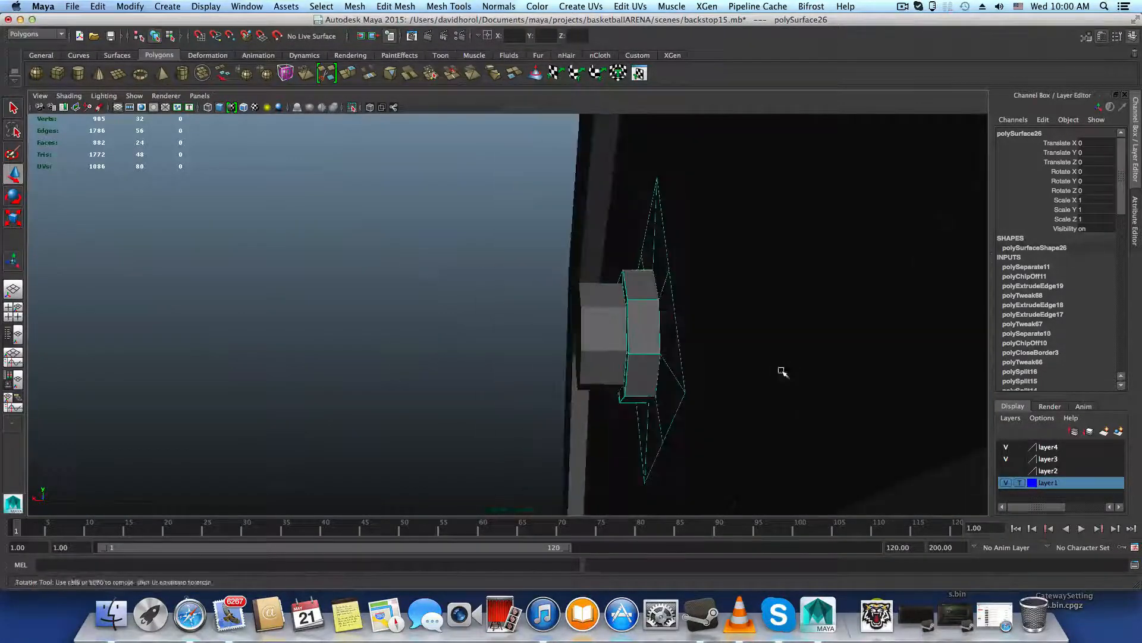
pyautogui.click(130, 6)
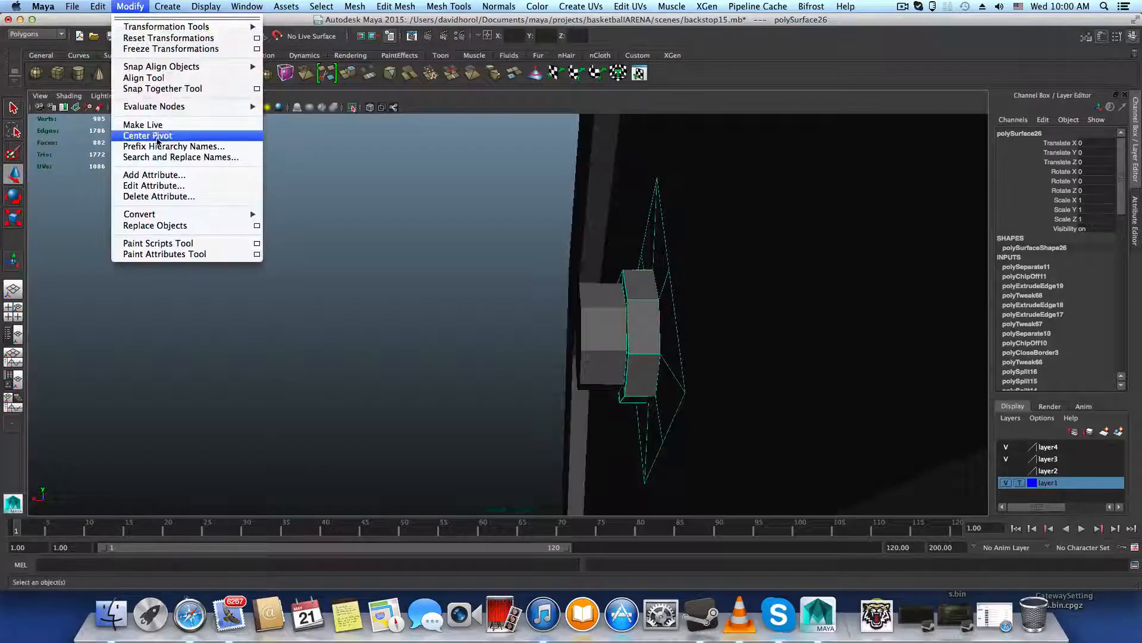
pyautogui.click(156, 137)
# Move the duplicated surface along X to about -11.2, toward the opposite side of the bracket
pyautogui.press('w')
pyautogui.moveTo(582, 338); pyautogui.dragTo(633, 338)
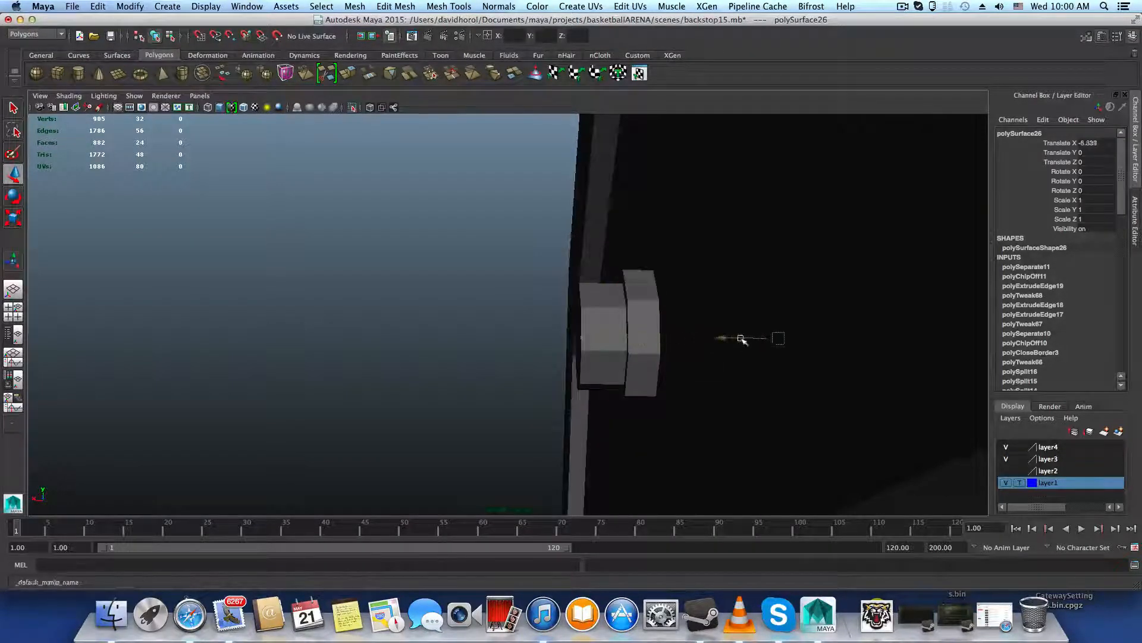
pyautogui.moveTo(740, 338); pyautogui.dragTo(445, 356)
pyautogui.keyDown('alt'); pyautogui.moveTo(530, 357); pyautogui.dragTo(440, 381); pyautogui.keyUp('alt')
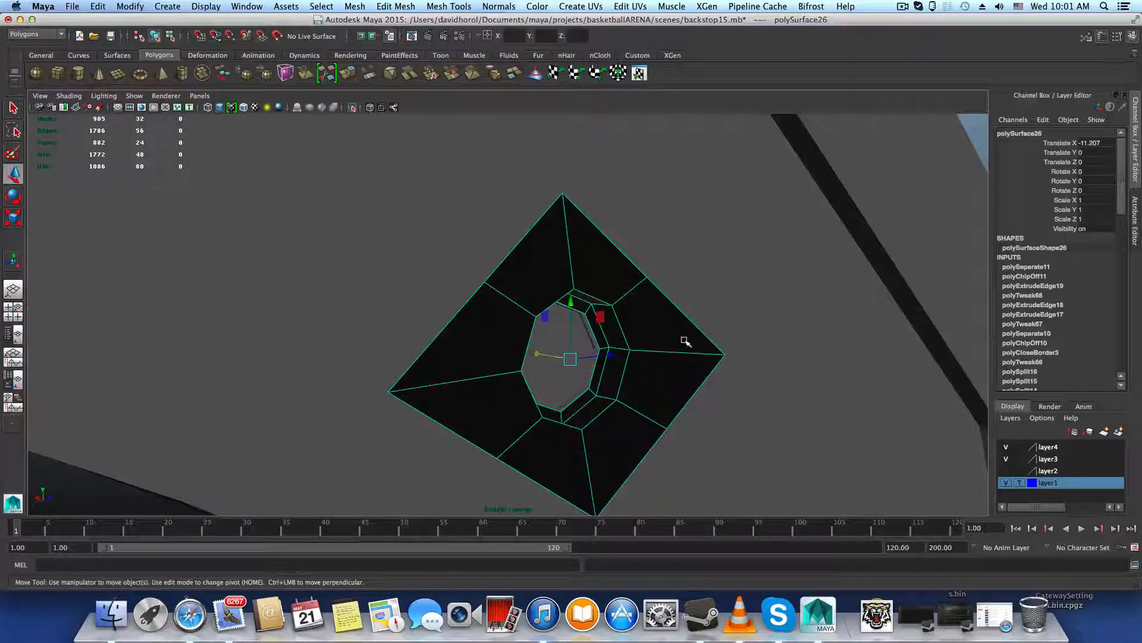
pyautogui.keyDown('alt'); pyautogui.moveTo(661, 342); pyautogui.dragTo(522, 363); pyautogui.keyUp('alt')
# Try to move the outer vertices of the duplicated surface's octagonal ring about -2.4 along X, toward the diamond plane
pyautogui.rightClick(546, 349)
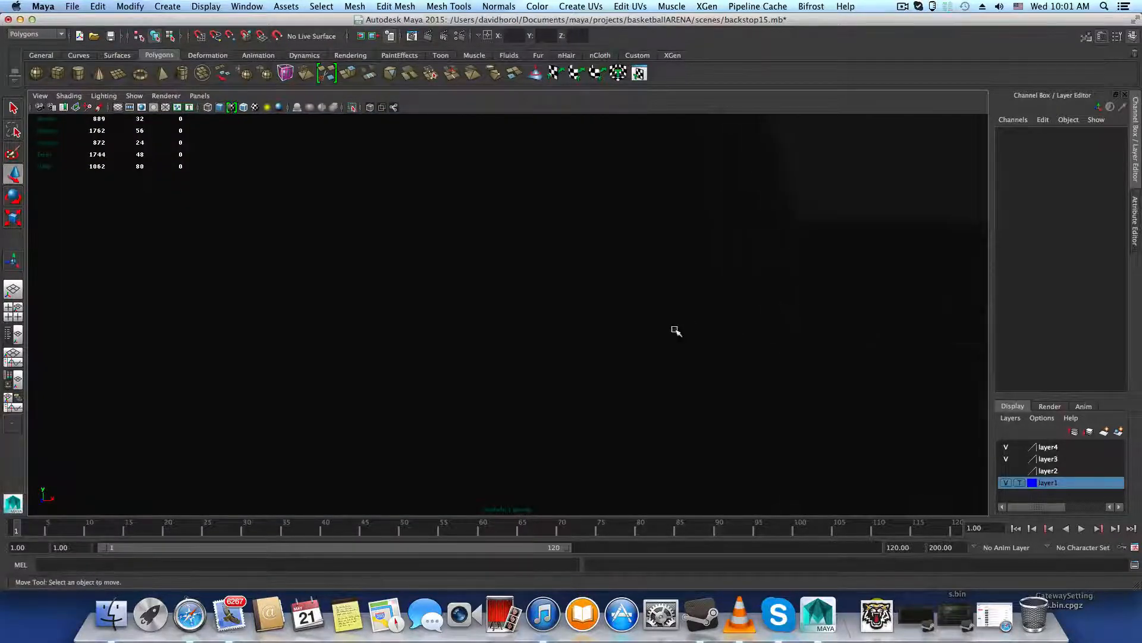
pyautogui.keyDown('alt'); pyautogui.moveTo(676, 331); pyautogui.dragTo(835, 362, button='right'); pyautogui.keyUp('alt')
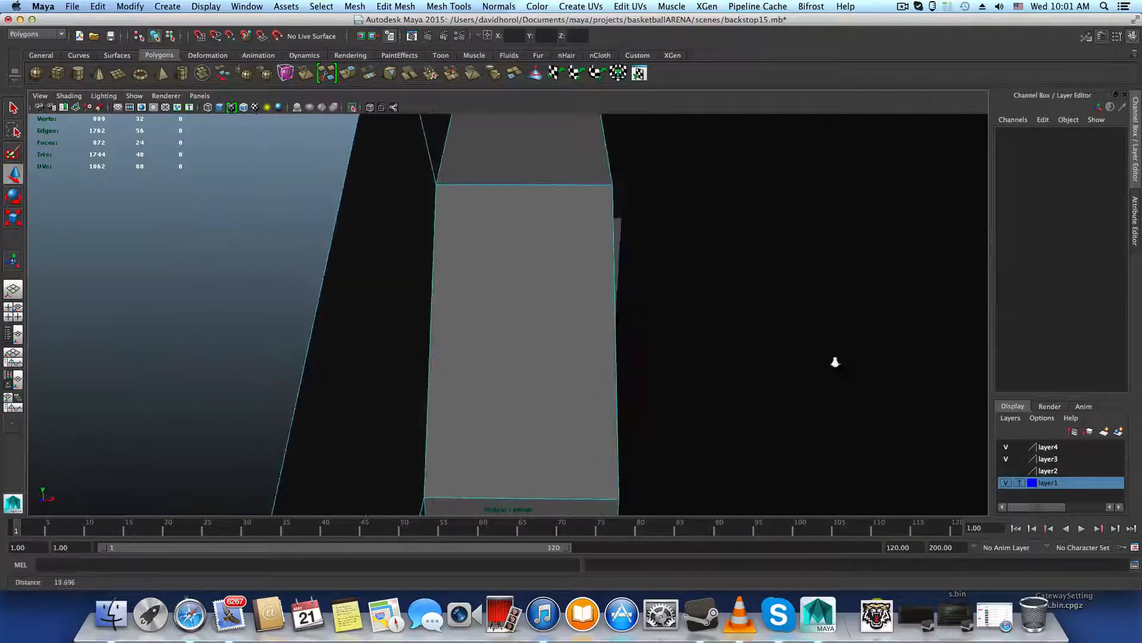
pyautogui.keyDown('alt'); pyautogui.moveTo(835, 362); pyautogui.dragTo(547, 309); pyautogui.keyUp('alt')
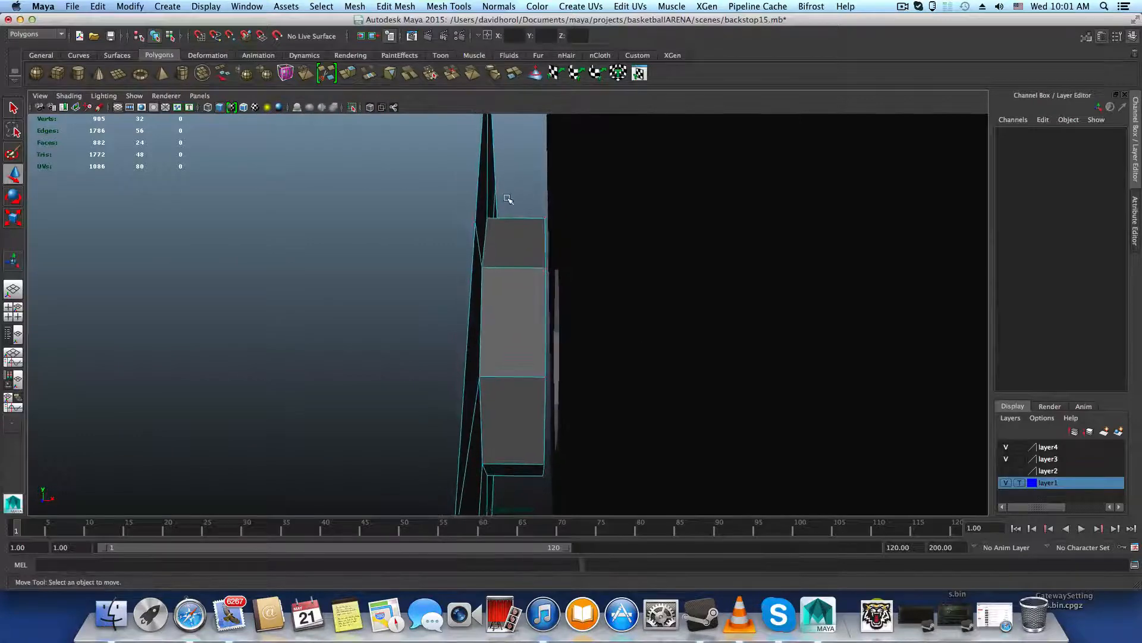
pyautogui.moveTo(607, 534); pyautogui.dragTo(607, 535)
pyautogui.keyDown('alt'); pyautogui.moveTo(582, 459); pyautogui.dragTo(584, 434); pyautogui.keyUp('alt')
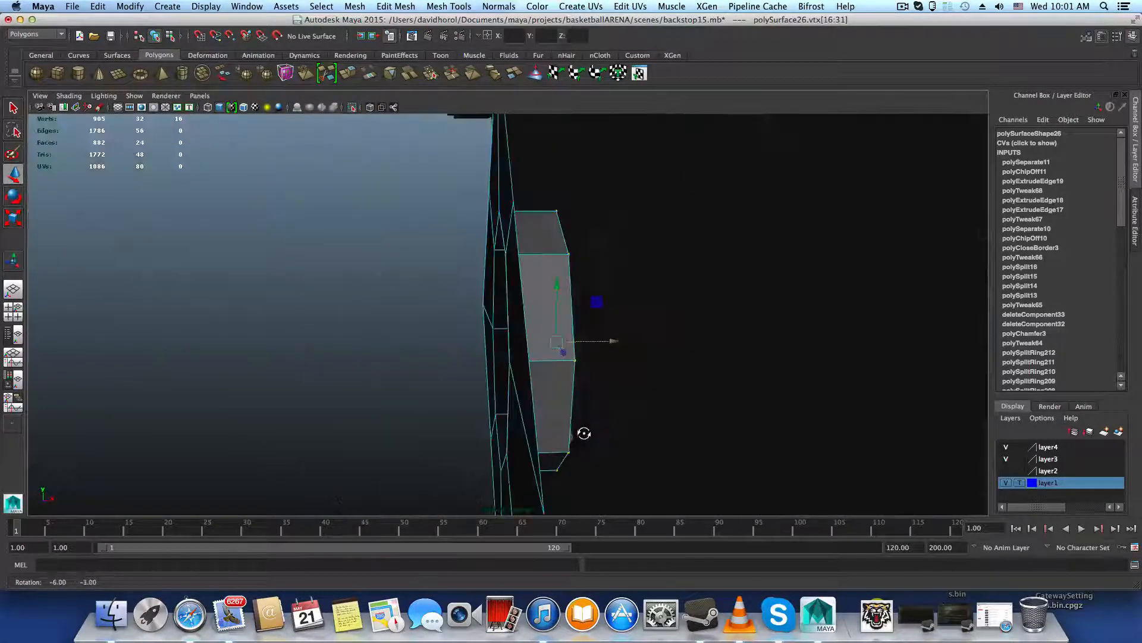
pyautogui.moveTo(615, 341); pyautogui.dragTo(523, 341, button='middle')
pyautogui.press('z')
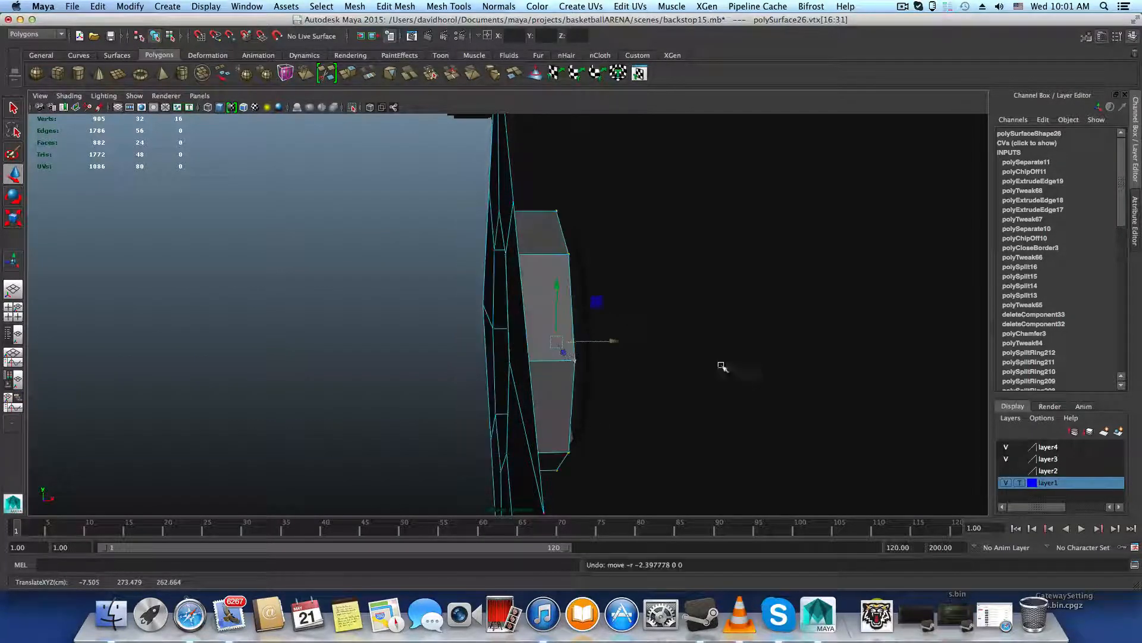
# Inspect the duplicated surface's polyChipOff11 attributes and try to move the ring's outer vertices about -3.46 along X, through the diamond plane
pyautogui.click(1132, 37)
pyautogui.click(1132, 37)
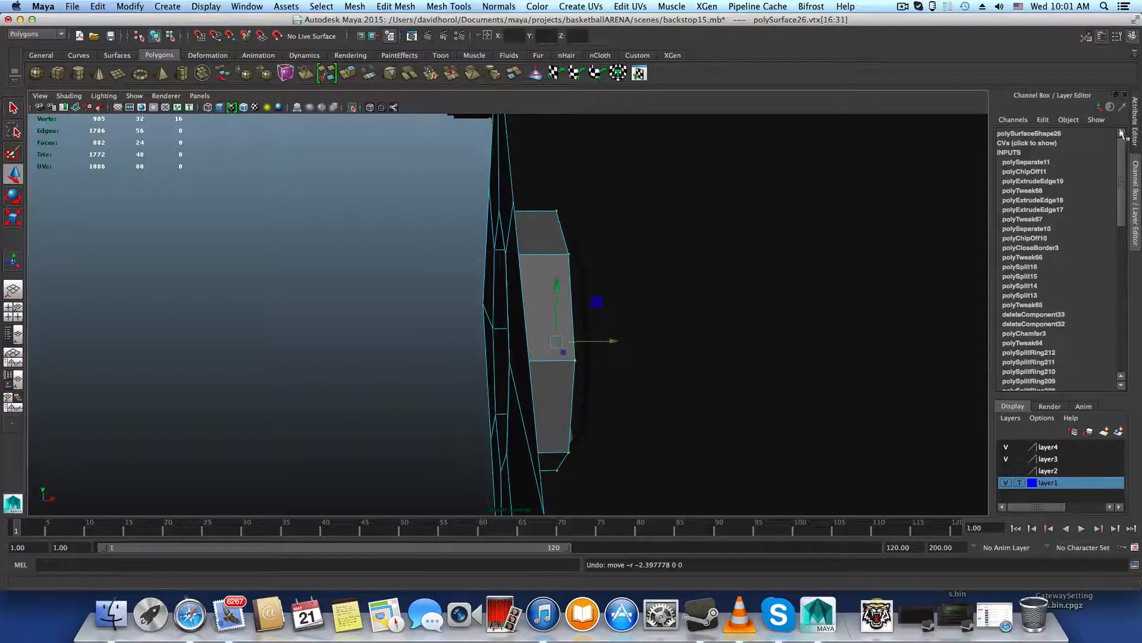
pyautogui.keyDown('alt'); pyautogui.moveTo(890, 277); pyautogui.dragTo(784, 333, button='middle'); pyautogui.keyUp('alt')
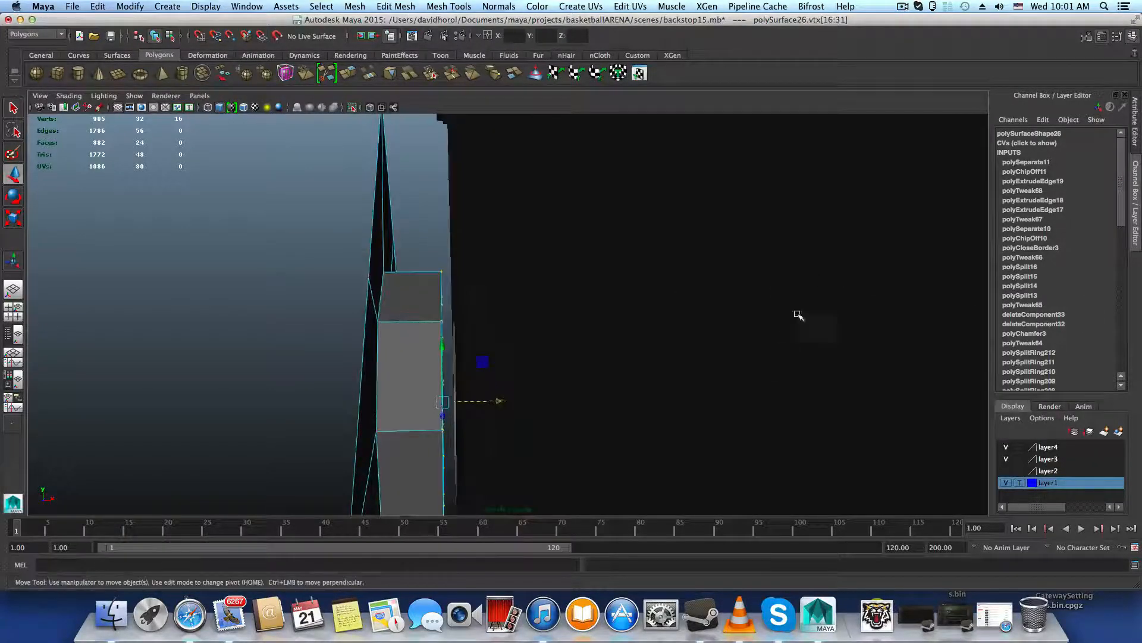
pyautogui.click(1102, 36)
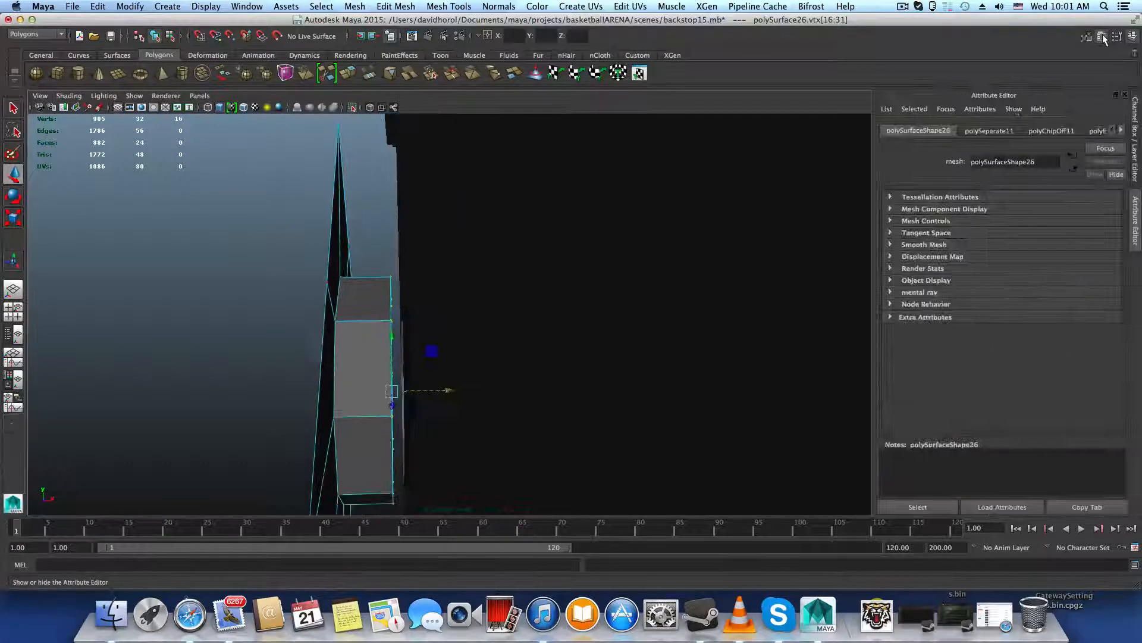
pyautogui.click(991, 130)
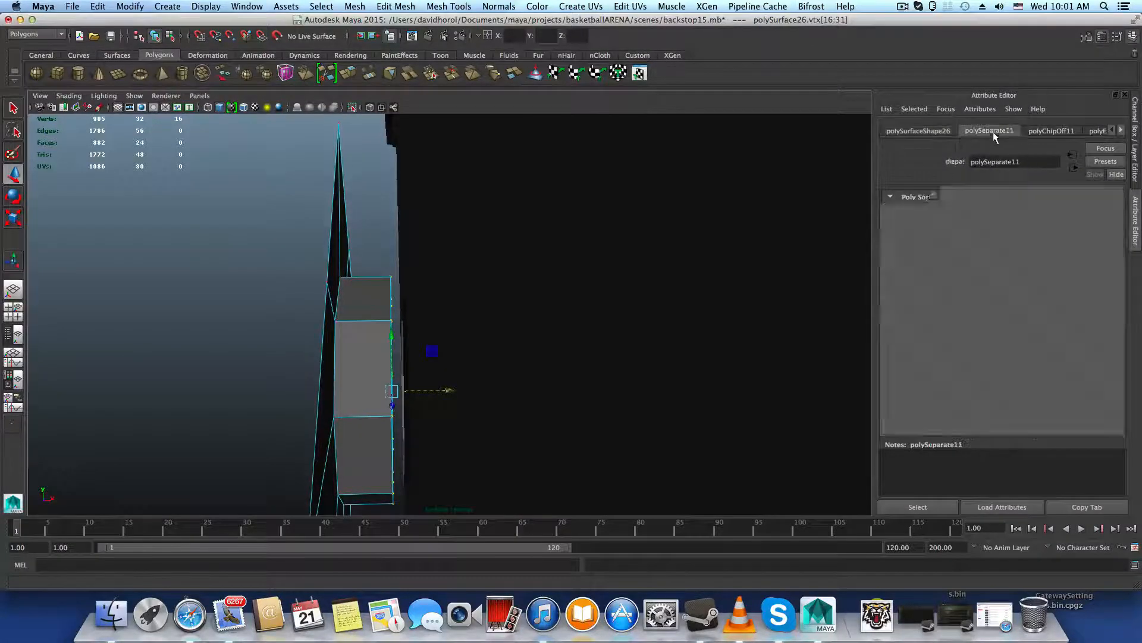
pyautogui.click(1036, 129)
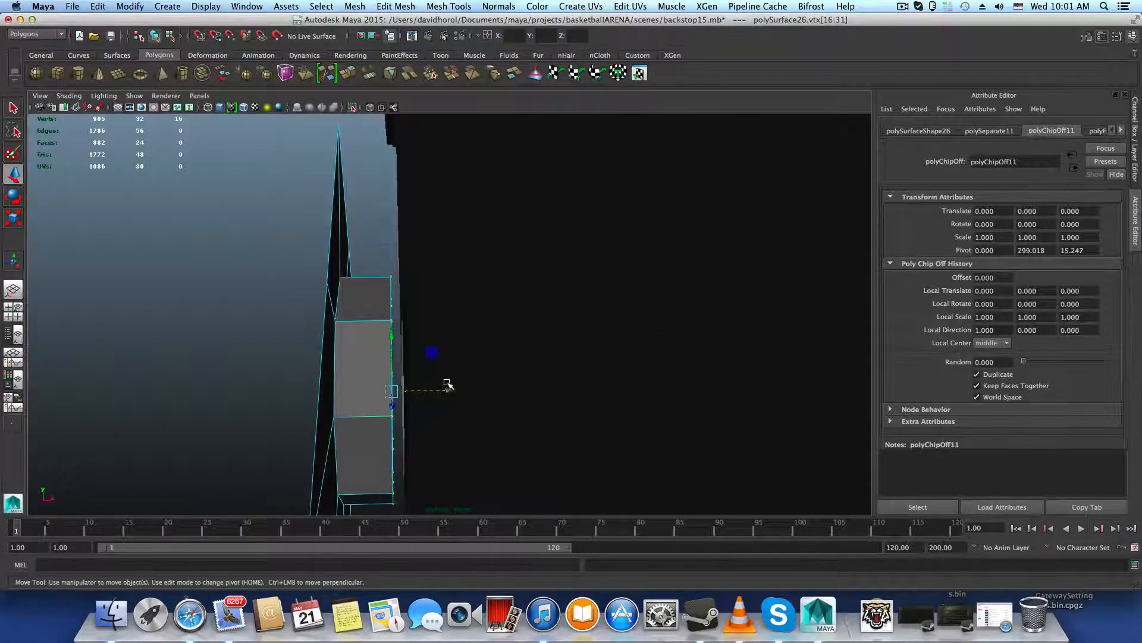
pyautogui.moveTo(448, 389); pyautogui.dragTo(332, 391)
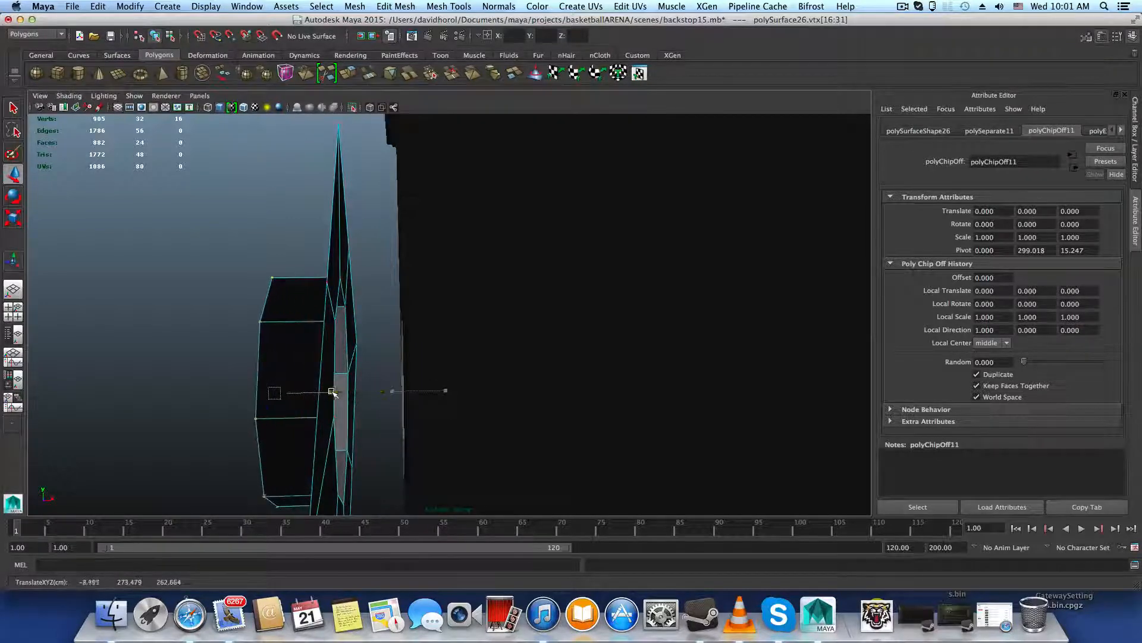
pyautogui.press('z')
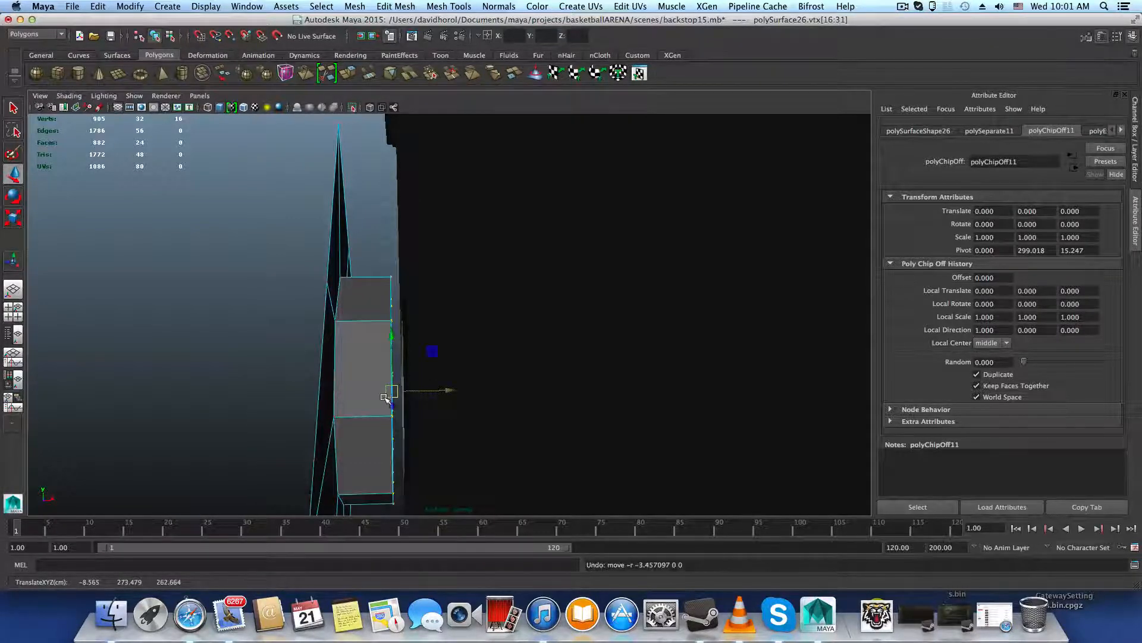
# Return to object selection and move the duplicated surface's pivot along X to just beyond the diamond plane, opposite the ring
pyautogui.press('F8')
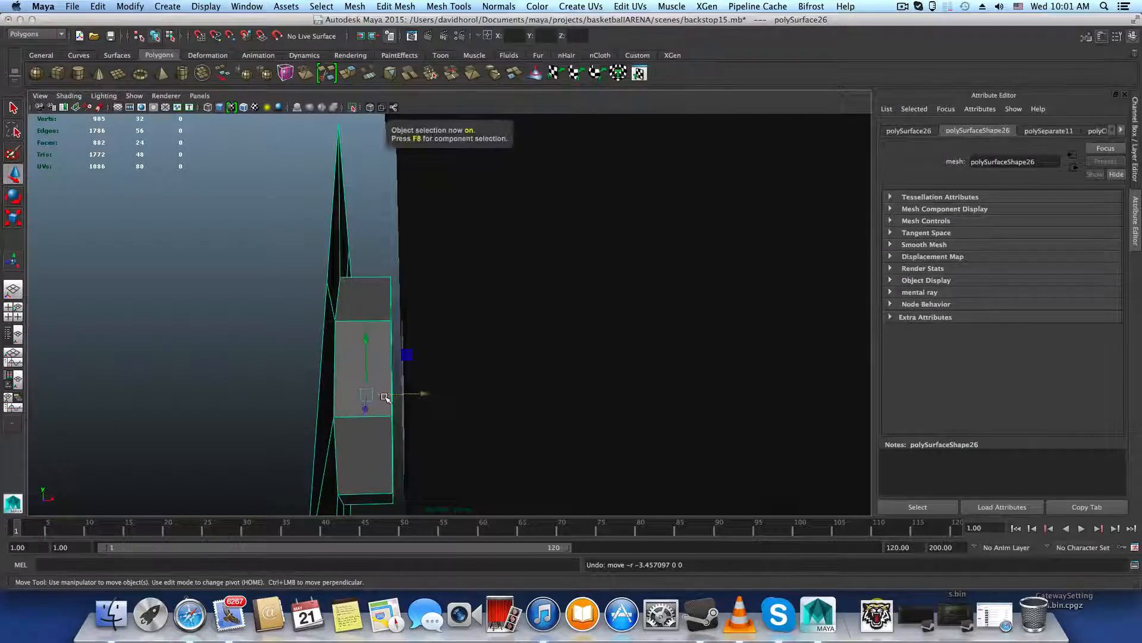
pyautogui.keyDown('alt'); pyautogui.moveTo(384, 398); pyautogui.dragTo(636, 394); pyautogui.keyUp('alt')
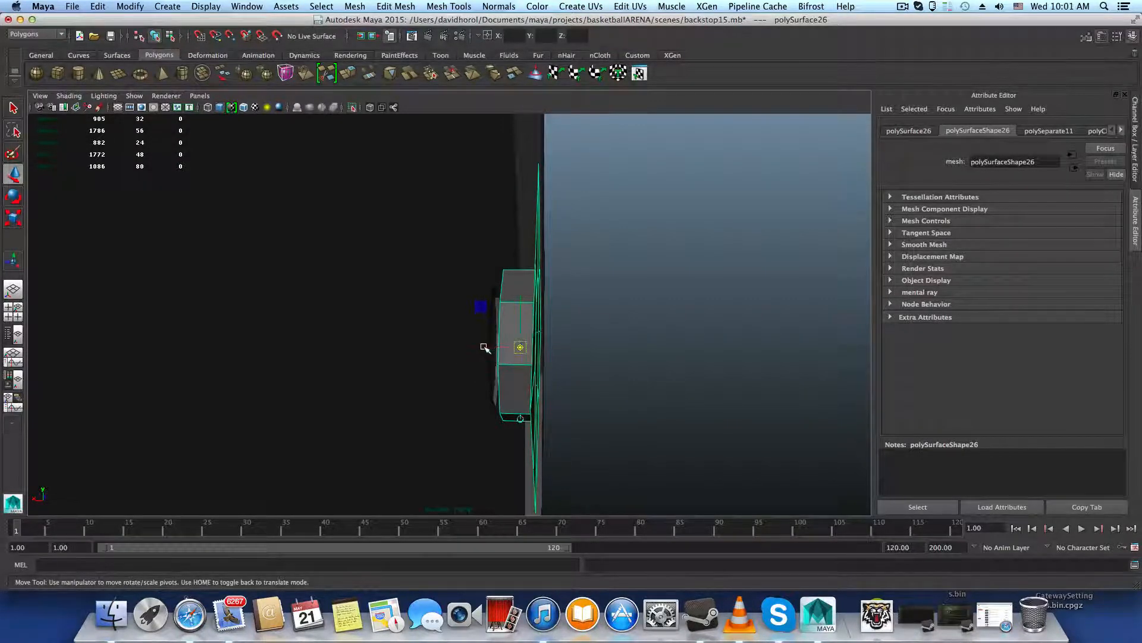
pyautogui.moveTo(485, 348); pyautogui.dragTo(522, 349)
pyautogui.press('Insert')
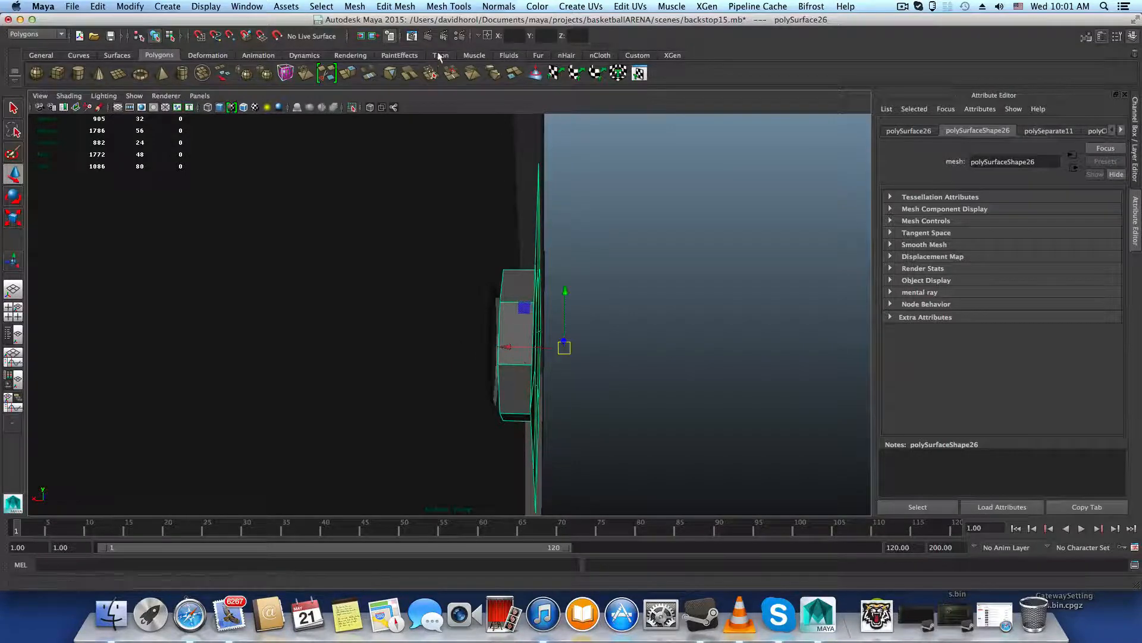
# Mirror the duplicated diamond-and-ring geometry along X to form a second ring on the diamond's outward side
pyautogui.click(359, 7)
pyautogui.click(502, 236)
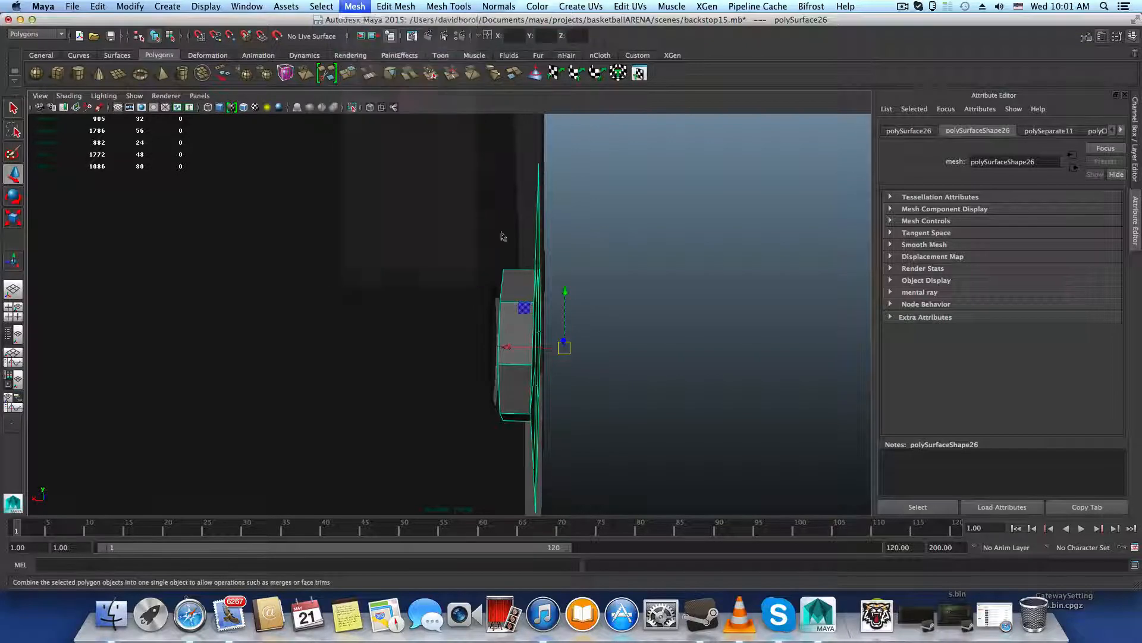
pyautogui.keyDown('shift'); pyautogui.moveTo(527, 321); pyautogui.dragTo(520, 442, button='right'); pyautogui.keyUp('shift')
pyautogui.keyDown('shift'); pyautogui.moveTo(606, 445); pyautogui.dragTo(613, 450, button='right'); pyautogui.keyUp('shift')
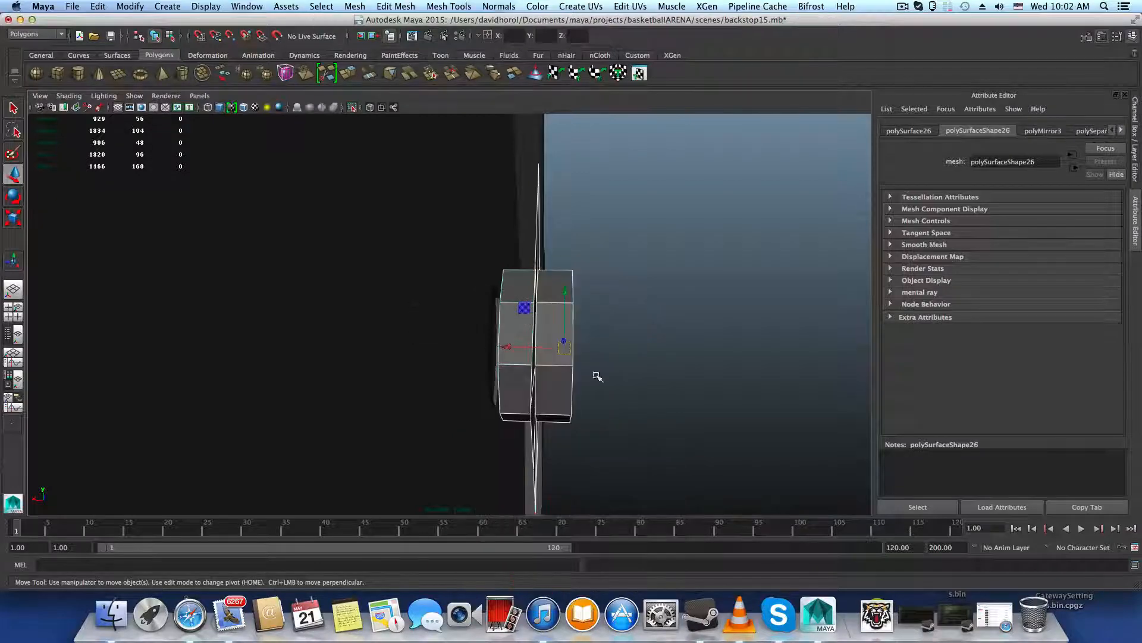
# Select three adjacent outer side faces on the original, bracket-facing half of the mirrored ring
pyautogui.keyDown('alt'); pyautogui.moveTo(597, 376); pyautogui.dragTo(531, 372); pyautogui.keyUp('alt')
pyautogui.press('F8')
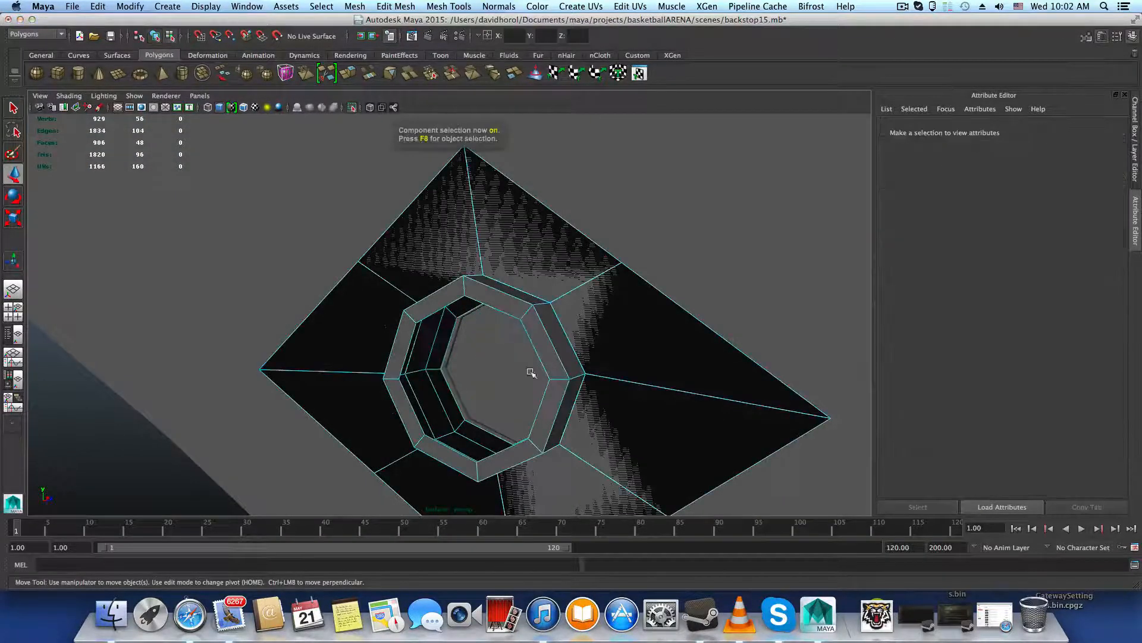
pyautogui.press('F8')
pyautogui.keyDown('alt'); pyautogui.moveTo(571, 372); pyautogui.dragTo(408, 337); pyautogui.keyUp('alt')
pyautogui.moveTo(390, 334); pyautogui.dragTo(399, 352, button='right')
pyautogui.doubleClick(398, 352)
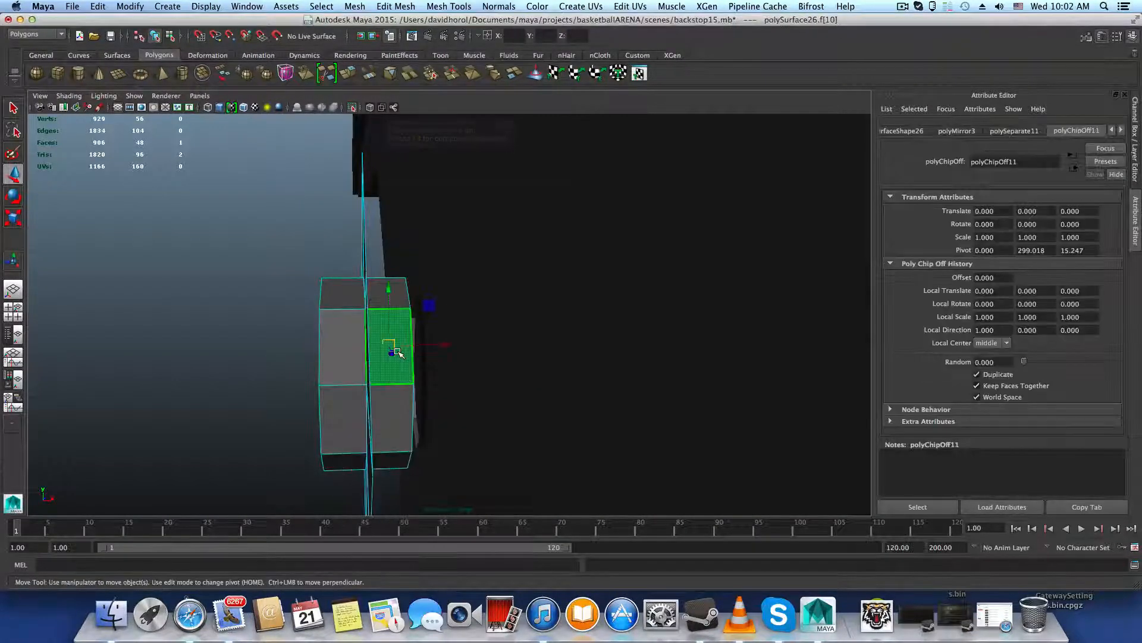
pyautogui.moveTo(401, 394)
pyautogui.keyDown('alt'); pyautogui.mouseDown()
pyautogui.moveTo(414, 392)
pyautogui.moveTo(398, 390)
pyautogui.mouseUp(); pyautogui.keyUp('alt')
pyautogui.click(398, 391)
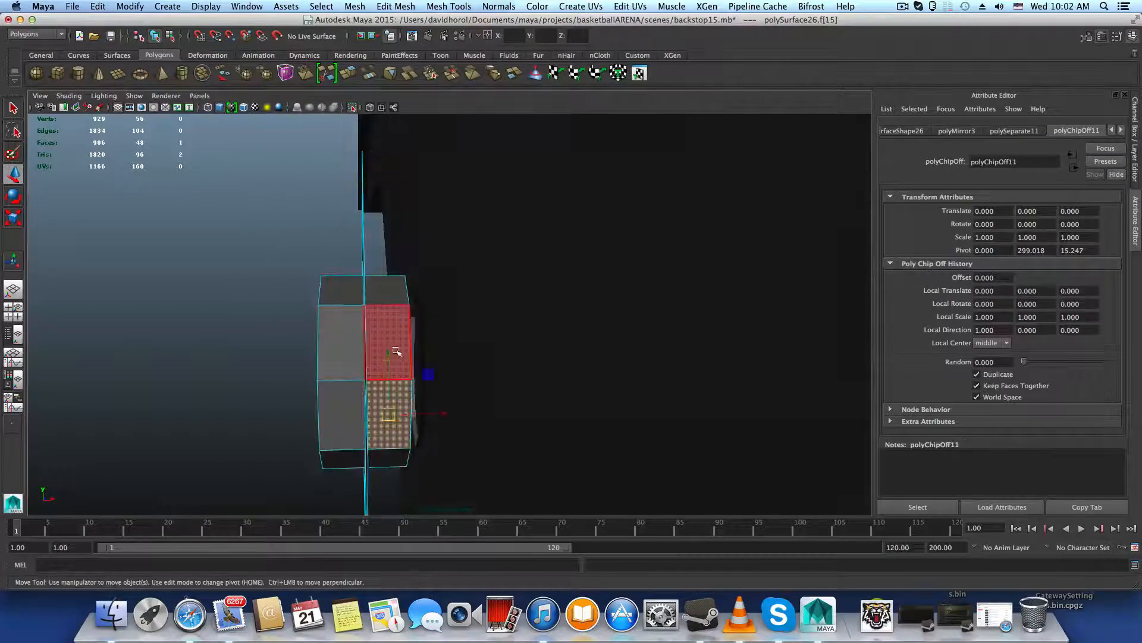
pyautogui.keyDown('shift'); pyautogui.click(395, 349); pyautogui.keyUp('shift')
pyautogui.keyDown('alt'); pyautogui.moveTo(387, 337); pyautogui.dragTo(365, 319); pyautogui.keyUp('alt')
pyautogui.keyDown('alt'); pyautogui.moveTo(373, 319); pyautogui.dragTo(528, 362, button='right'); pyautogui.keyUp('alt')
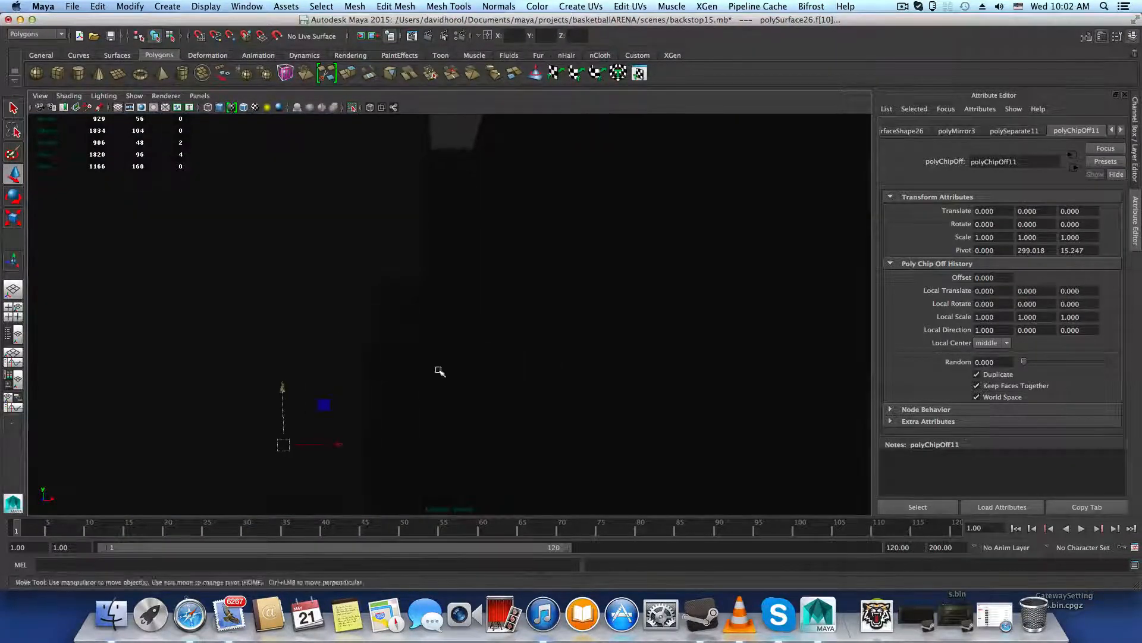
pyautogui.keyDown('alt'); pyautogui.moveTo(438, 370); pyautogui.dragTo(533, 363, button='middle'); pyautogui.keyUp('alt')
pyautogui.keyDown('shift'); pyautogui.click(412, 268); pyautogui.keyUp('shift')
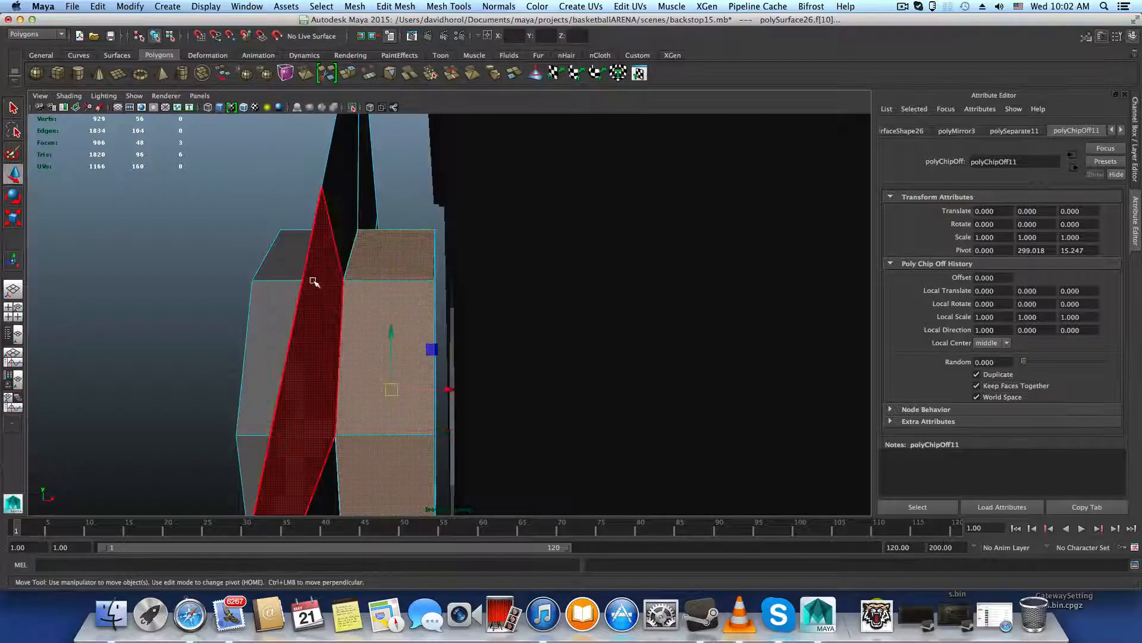
# Add the eight diamond faces belonging to the original half to the ring face selection
pyautogui.keyDown('shift'); pyautogui.click(314, 281); pyautogui.keyUp('shift')
pyautogui.keyDown('shift'); pyautogui.click(334, 230); pyautogui.keyUp('shift')
pyautogui.keyDown('alt'); pyautogui.moveTo(388, 344); pyautogui.dragTo(347, 426); pyautogui.keyUp('alt')
pyautogui.keyDown('shift'); pyautogui.click(341, 377); pyautogui.keyUp('shift')
pyautogui.keyDown('shift'); pyautogui.click(347, 428); pyautogui.keyUp('shift')
pyautogui.keyDown('alt'); pyautogui.moveTo(385, 460); pyautogui.dragTo(613, 454); pyautogui.keyUp('alt')
pyautogui.keyDown('shift'); pyautogui.click(362, 452); pyautogui.keyUp('shift')
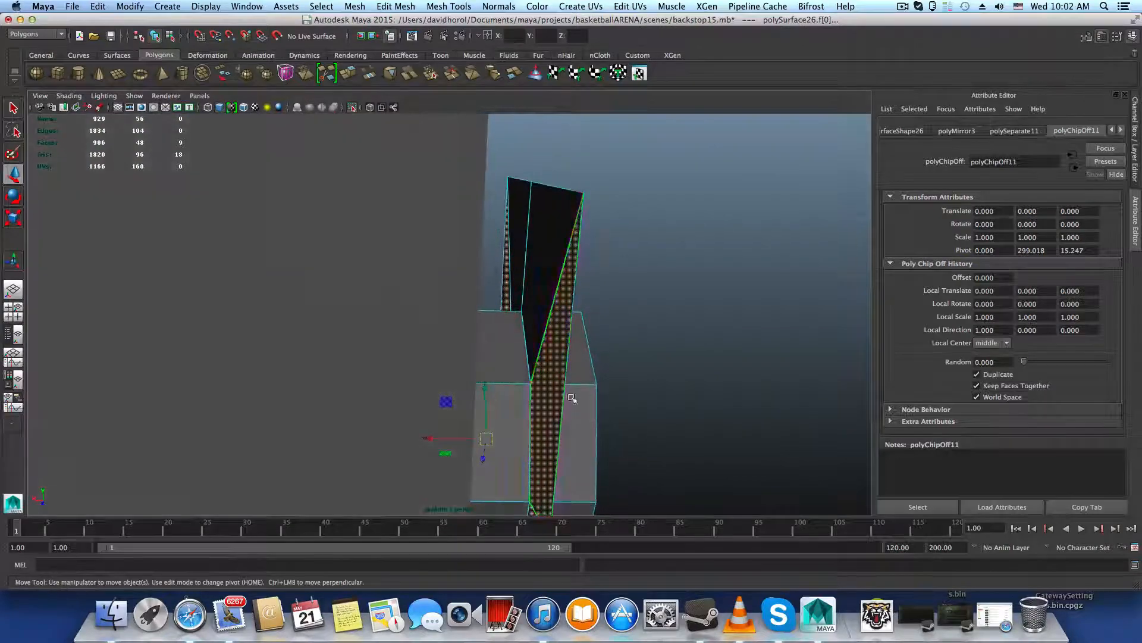
pyautogui.keyDown('shift'); pyautogui.click(530, 298); pyautogui.keyUp('shift')
pyautogui.keyDown('shift'); pyautogui.click(517, 294); pyautogui.keyUp('shift')
# Grow the face selection around the original ring half and delete it, including the leftover inner ring faces
pyautogui.keyDown('alt'); pyautogui.moveTo(536, 323); pyautogui.dragTo(548, 395); pyautogui.keyUp('alt')
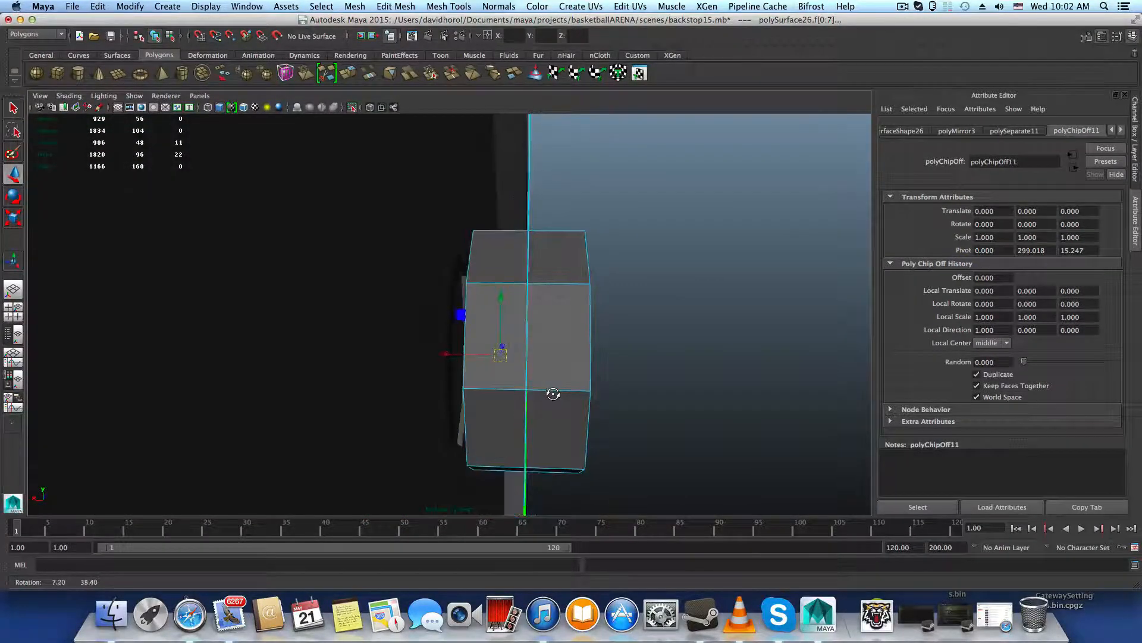
pyautogui.hotkey('shift', '.')
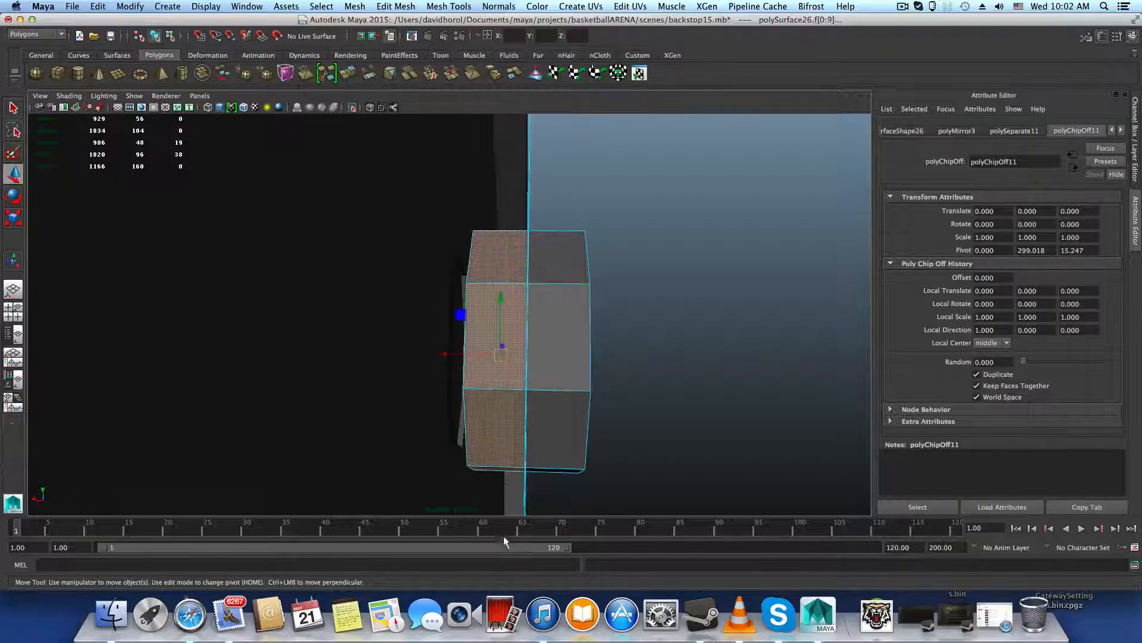
pyautogui.press('Delete')
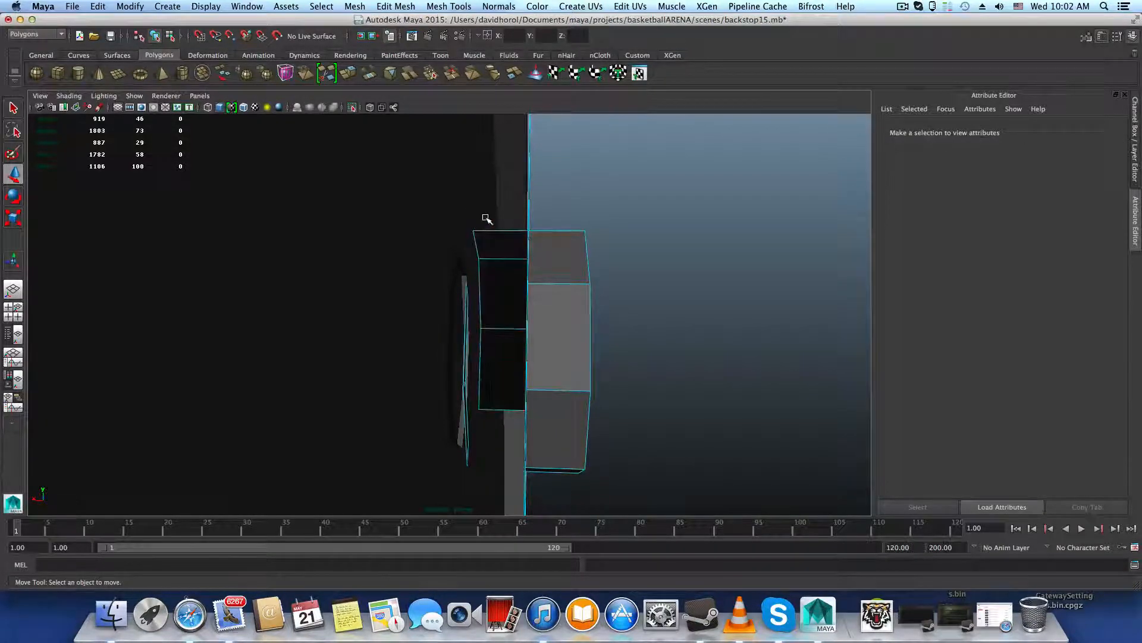
pyautogui.moveTo(513, 458); pyautogui.dragTo(513, 459)
pyautogui.press('Delete')
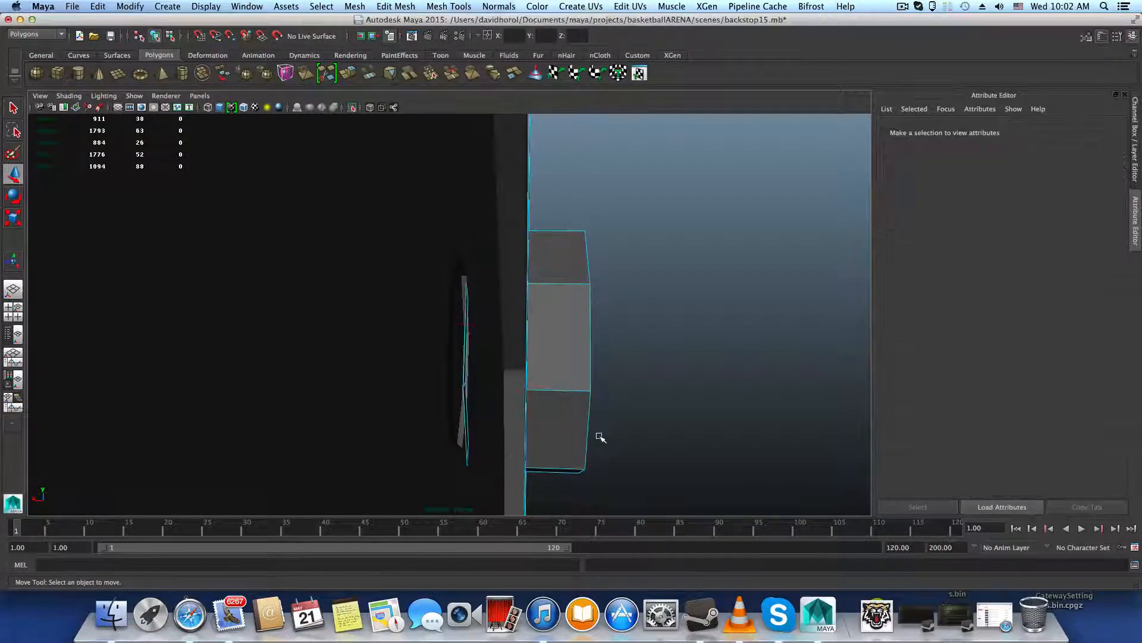
# Delete the bracket's four faces that fill the diamond area behind the outward-facing ring
pyautogui.keyDown('alt'); pyautogui.moveTo(600, 437); pyautogui.dragTo(483, 437); pyautogui.keyUp('alt')
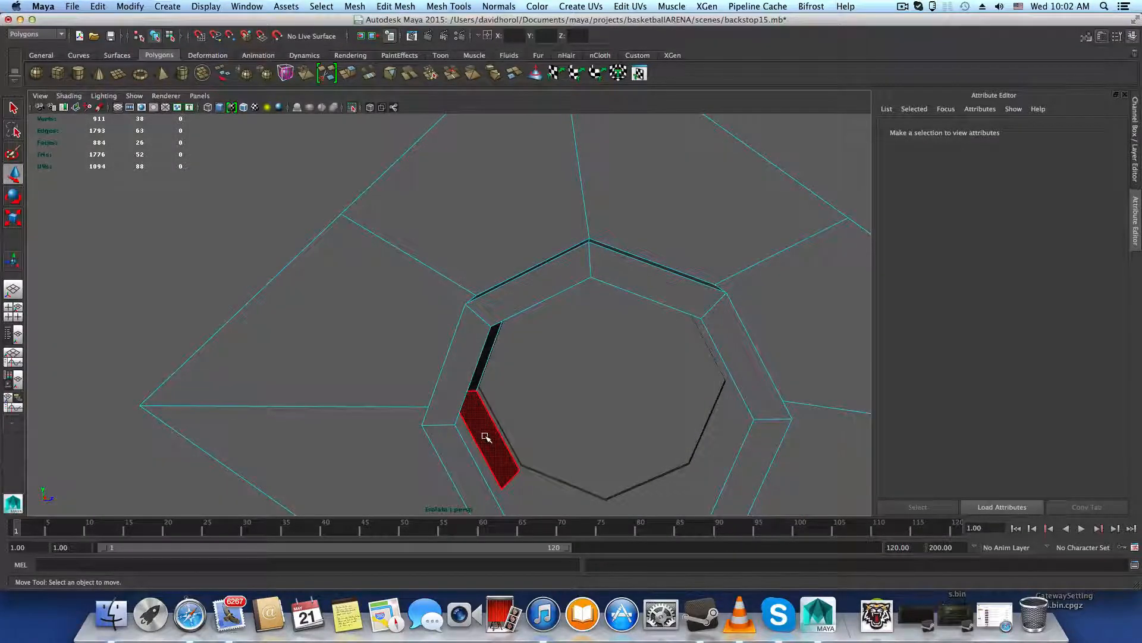
pyautogui.press('F8')
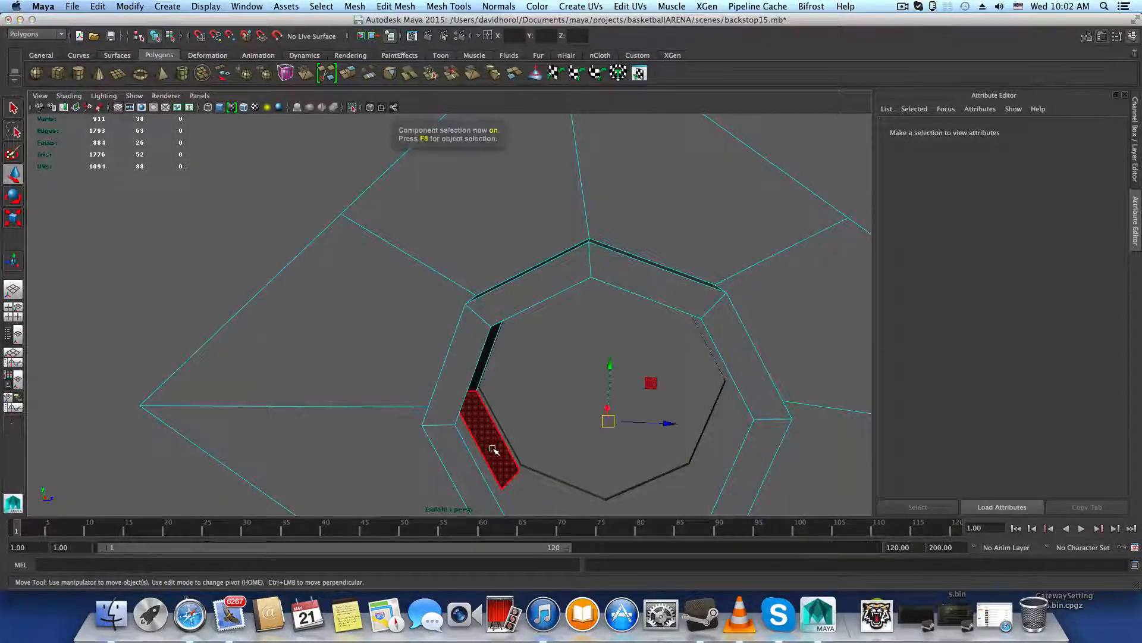
pyautogui.keyDown('alt'); pyautogui.moveTo(486, 452); pyautogui.dragTo(600, 435); pyautogui.keyUp('alt')
pyautogui.scroll(-5, 640, 367)
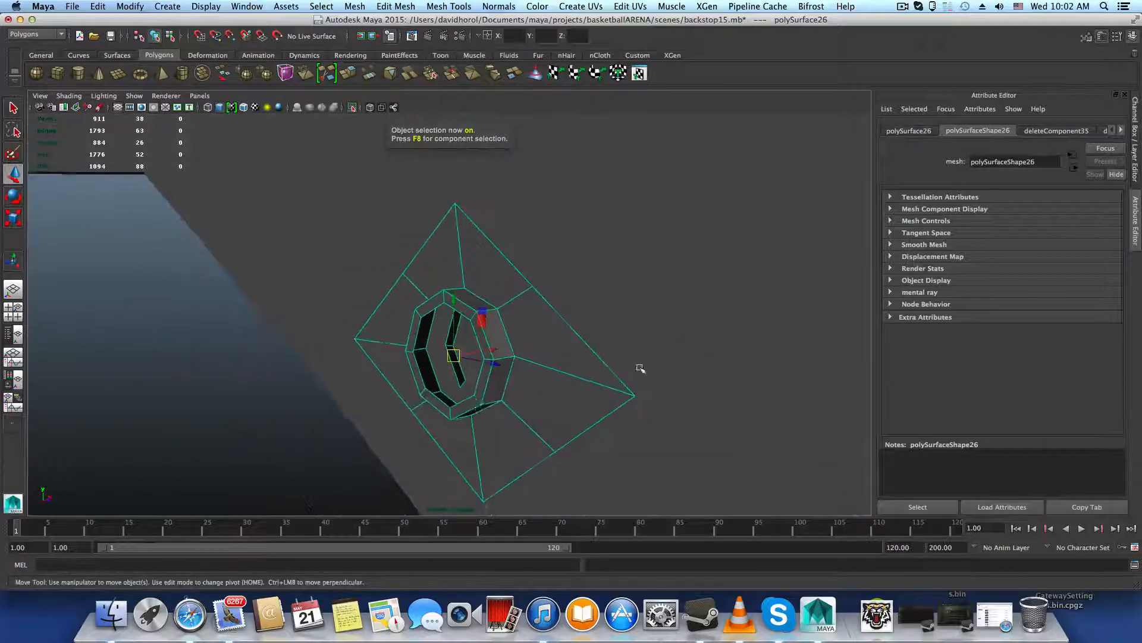
pyautogui.click(709, 382)
pyautogui.keyDown('alt'); pyautogui.moveTo(709, 383); pyautogui.dragTo(601, 338); pyautogui.keyUp('alt')
pyautogui.moveTo(601, 338); pyautogui.dragTo(606, 368, button='right')
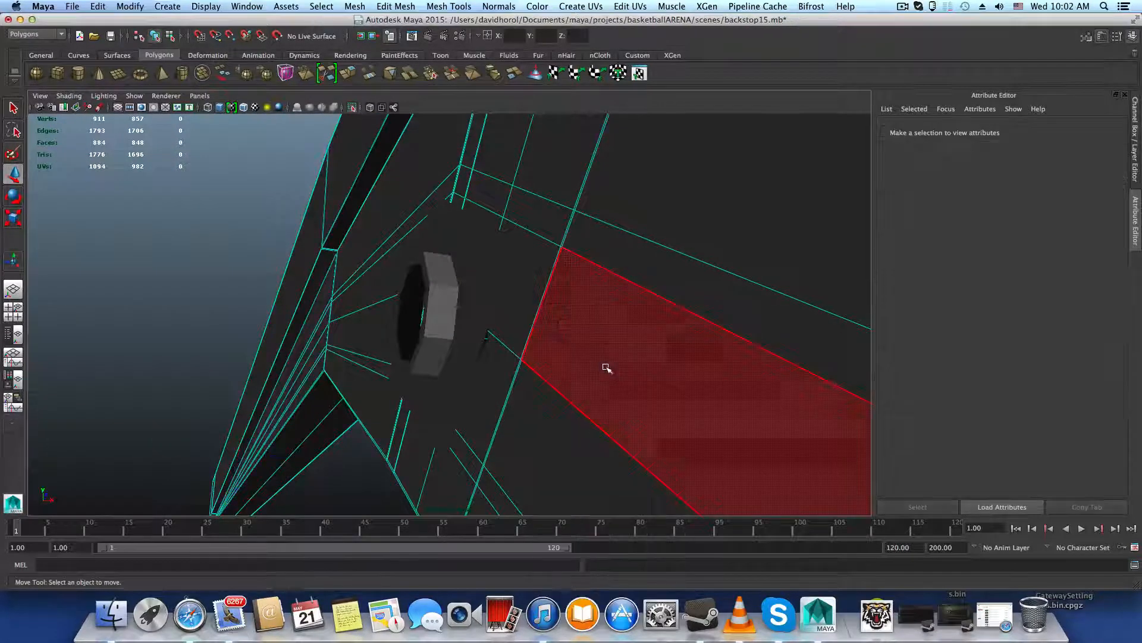
pyautogui.click(523, 296)
pyautogui.keyDown('shift'); pyautogui.click(506, 362); pyautogui.keyUp('shift')
pyautogui.keyDown('alt'); pyautogui.moveTo(505, 377); pyautogui.dragTo(578, 378); pyautogui.keyUp('alt')
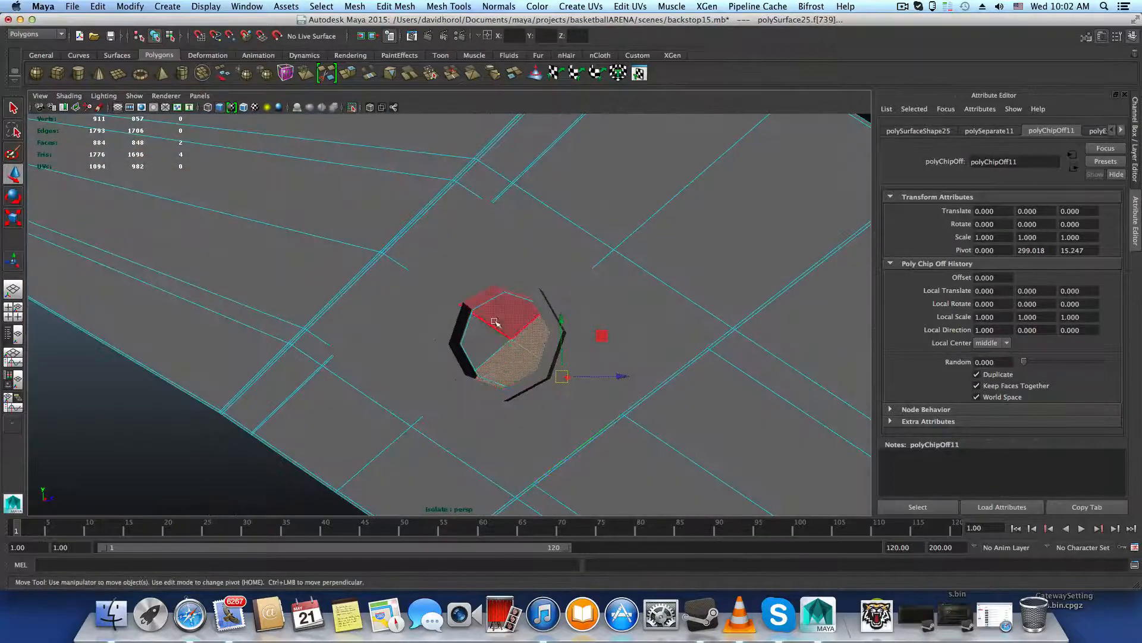
pyautogui.keyDown('shift'); pyautogui.click(495, 322); pyautogui.keyUp('shift')
pyautogui.keyDown('shift'); pyautogui.click(500, 338); pyautogui.keyUp('shift')
pyautogui.press('Delete')
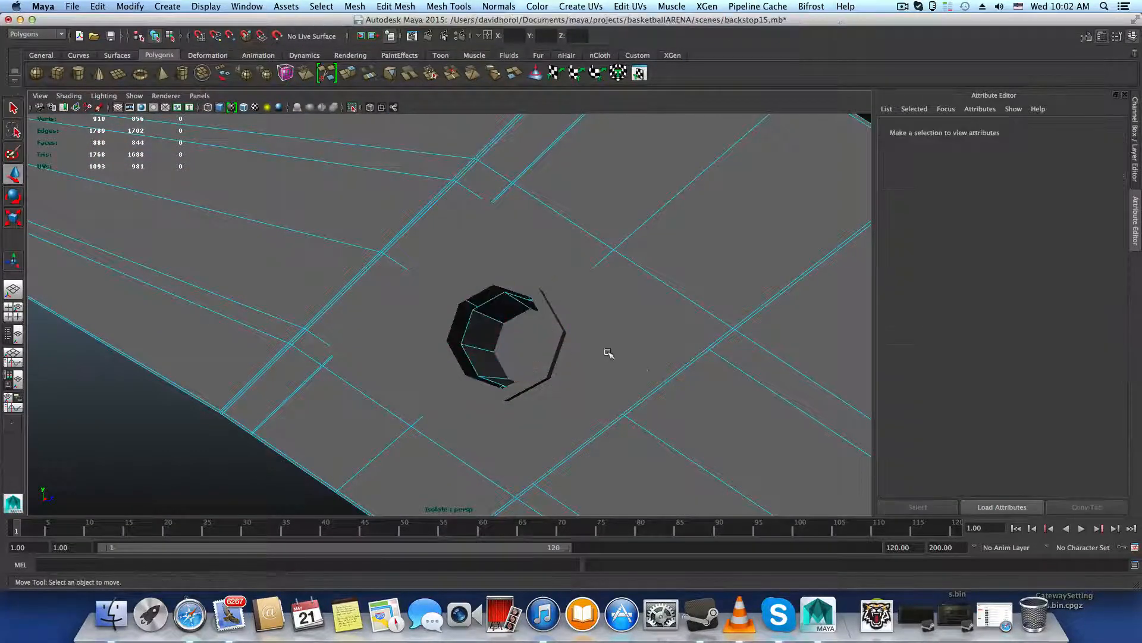
# Select the ring mesh as an object and snap its pivot to a vertex on the edge of its diamond face
pyautogui.keyDown('alt'); pyautogui.moveTo(624, 374); pyautogui.dragTo(551, 381); pyautogui.keyUp('alt')
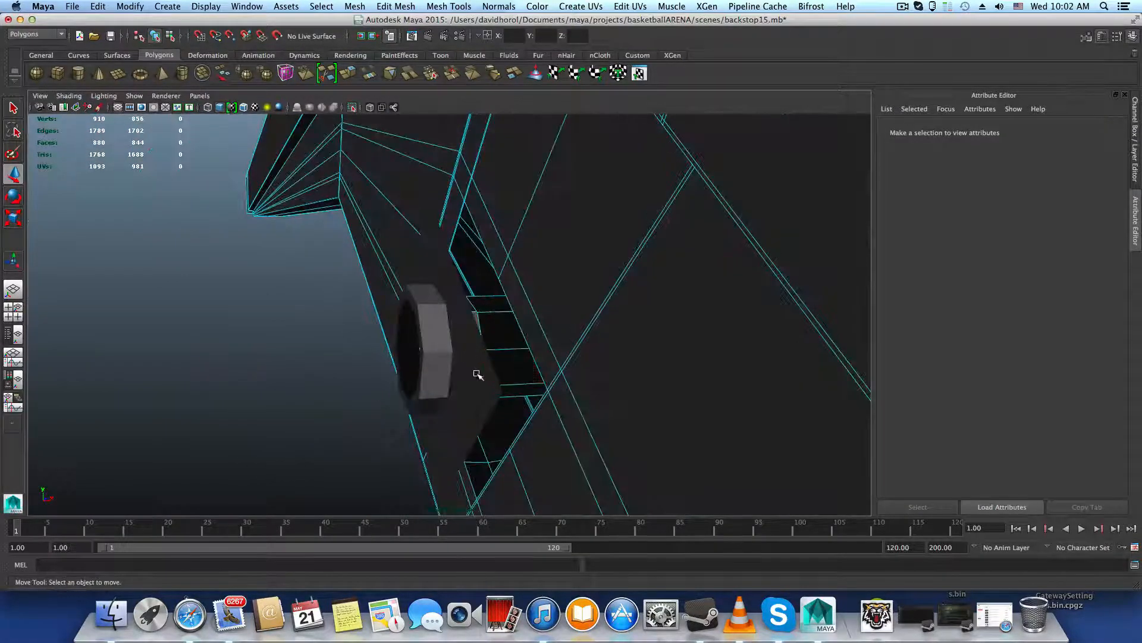
pyautogui.press('F8')
pyautogui.click(476, 374)
pyautogui.press('F8')
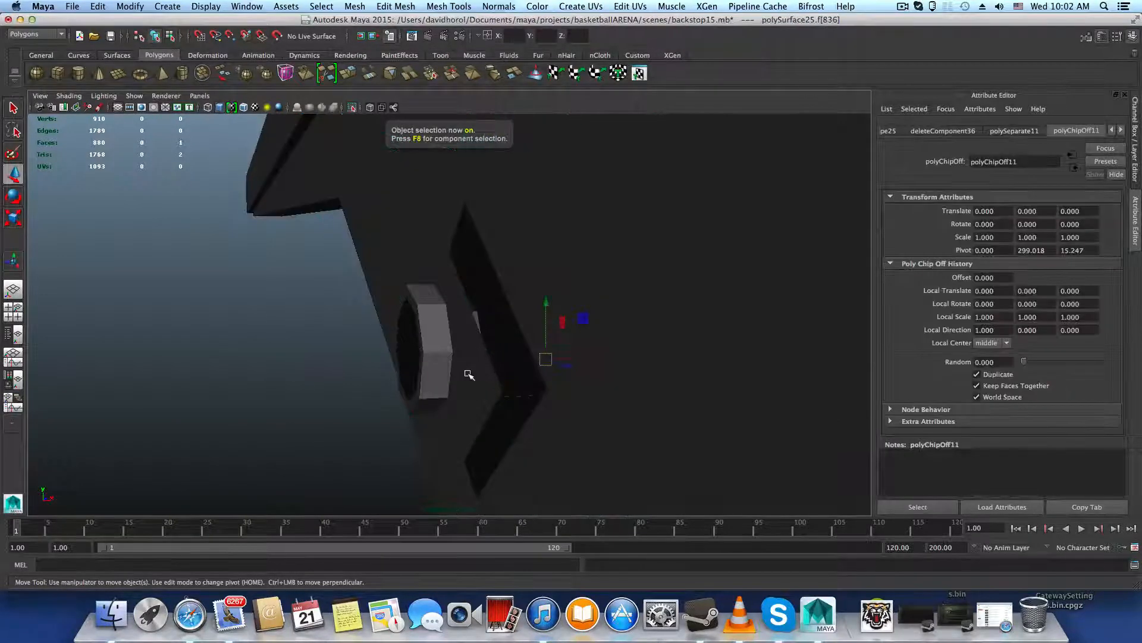
pyautogui.click(441, 365)
pyautogui.keyDown('alt'); pyautogui.moveTo(449, 373); pyautogui.dragTo(459, 284); pyautogui.keyUp('alt')
pyautogui.press('Home')
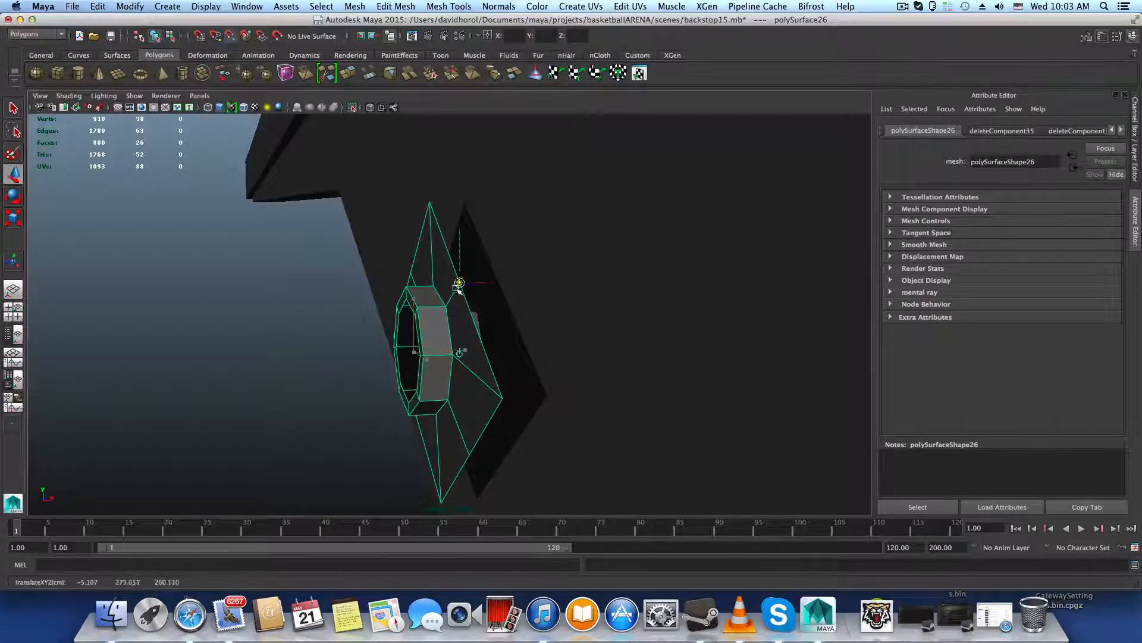
pyautogui.press('Home')
# Move the ring mesh along the X axis, snapping it flush with the bracket face around the diamond opening
pyautogui.keyDown('alt'); pyautogui.moveTo(503, 331); pyautogui.dragTo(520, 337); pyautogui.keyUp('alt')
pyautogui.keyDown('alt'); pyautogui.moveTo(520, 337); pyautogui.dragTo(592, 342, button='right'); pyautogui.keyUp('alt')
pyautogui.keyDown('alt'); pyautogui.moveTo(582, 348); pyautogui.dragTo(464, 352, button='middle'); pyautogui.keyUp('alt')
pyautogui.keyDown('alt'); pyautogui.moveTo(396, 339); pyautogui.dragTo(474, 311); pyautogui.keyUp('alt')
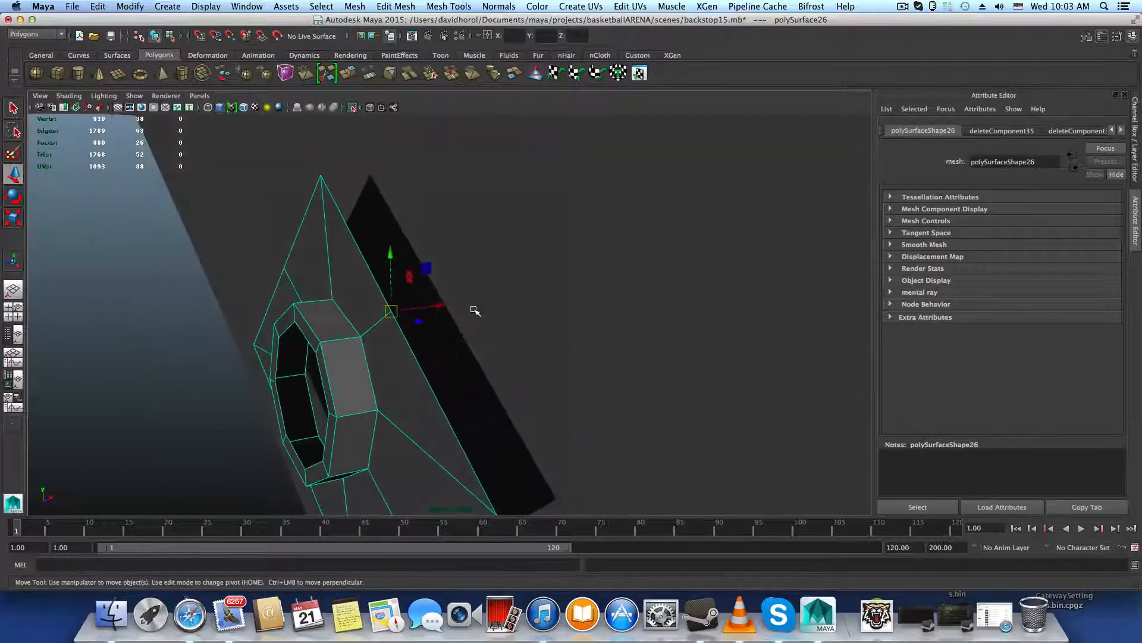
pyautogui.click(451, 301)
pyautogui.click(392, 336)
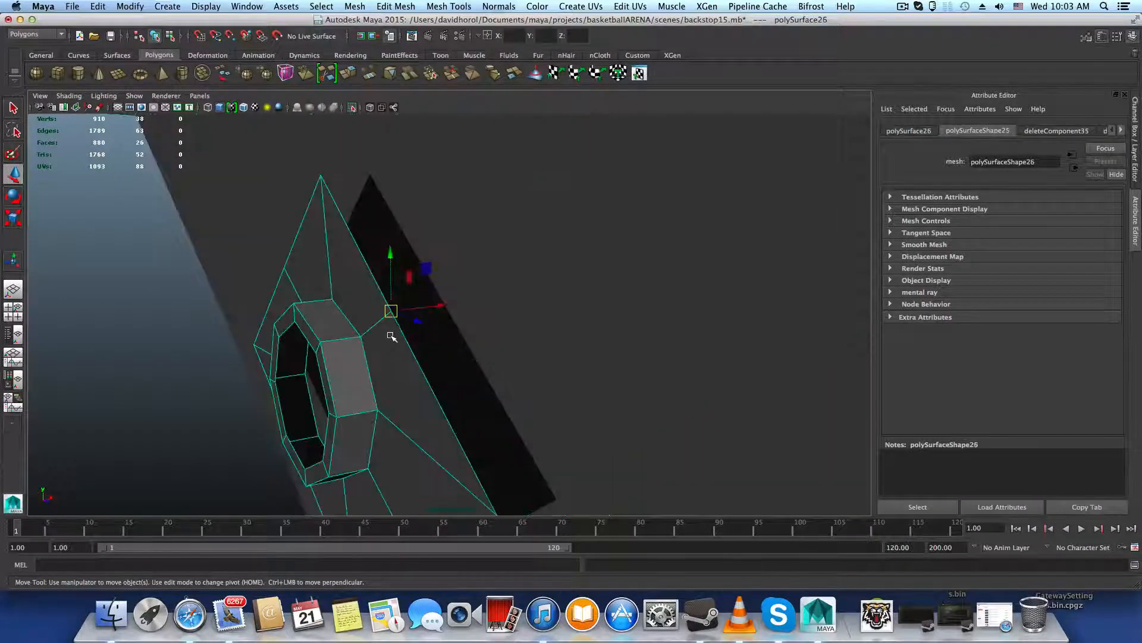
pyautogui.moveTo(437, 307); pyautogui.dragTo(445, 305)
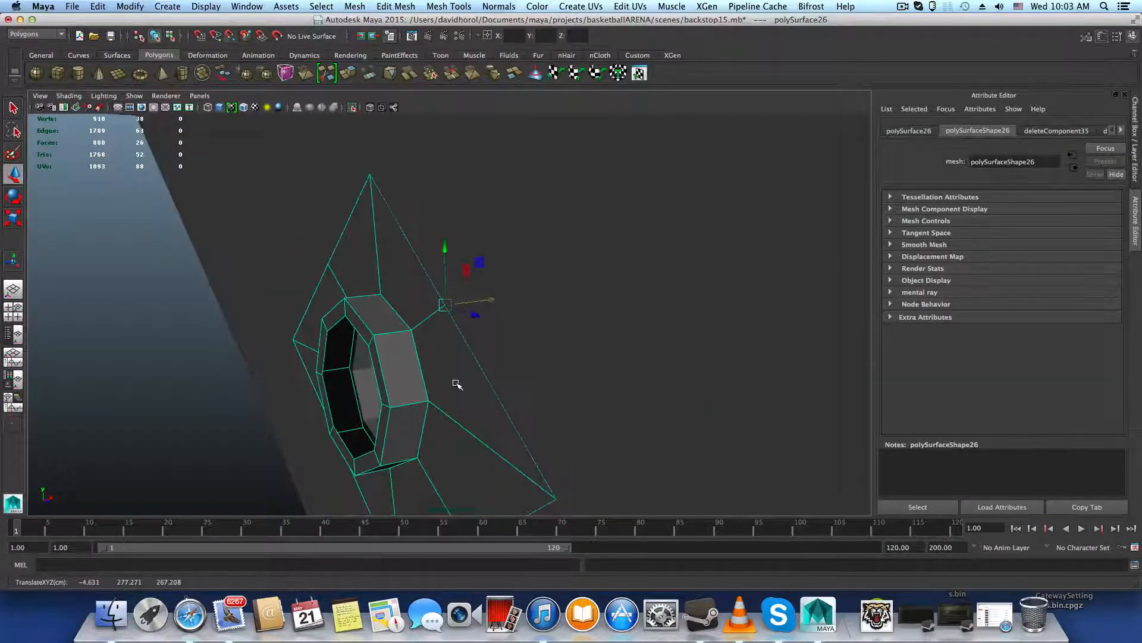
pyautogui.keyDown('alt'); pyautogui.moveTo(457, 383); pyautogui.dragTo(532, 363); pyautogui.keyUp('alt')
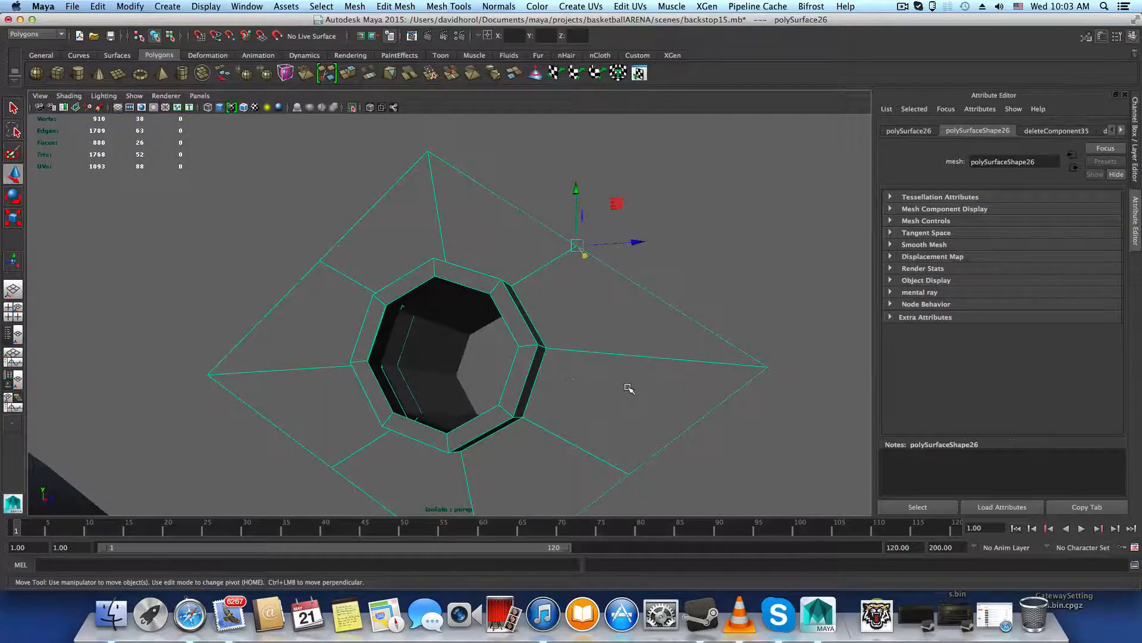
# Move the diamond's right corner vertex and the upper-right edge vertex inward, away from the bracket opening
pyautogui.moveTo(666, 347); pyautogui.dragTo(666, 381, button='right')
pyautogui.moveTo(616, 346); pyautogui.dragTo(616, 346, button='right')
pyautogui.click(767, 367)
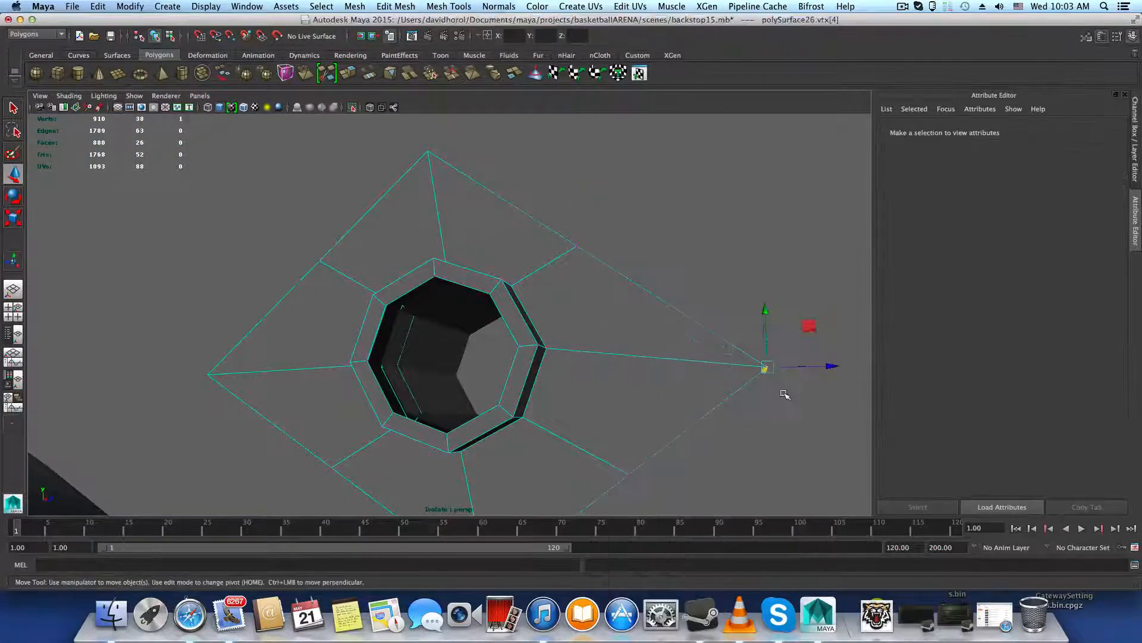
pyautogui.moveTo(825, 366); pyautogui.dragTo(789, 370)
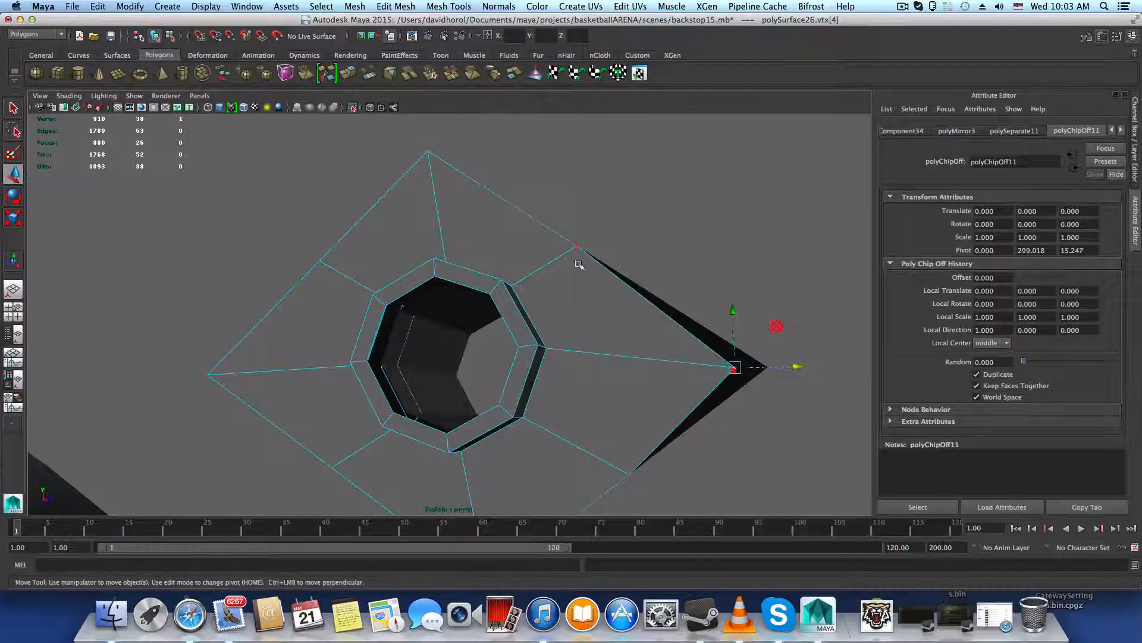
pyautogui.moveTo(576, 189); pyautogui.dragTo(576, 210)
# Move the diamond's top corner vertex down and the neighbouring upper edge vertex inward from the bracket opening
pyautogui.moveTo(413, 135); pyautogui.dragTo(443, 165)
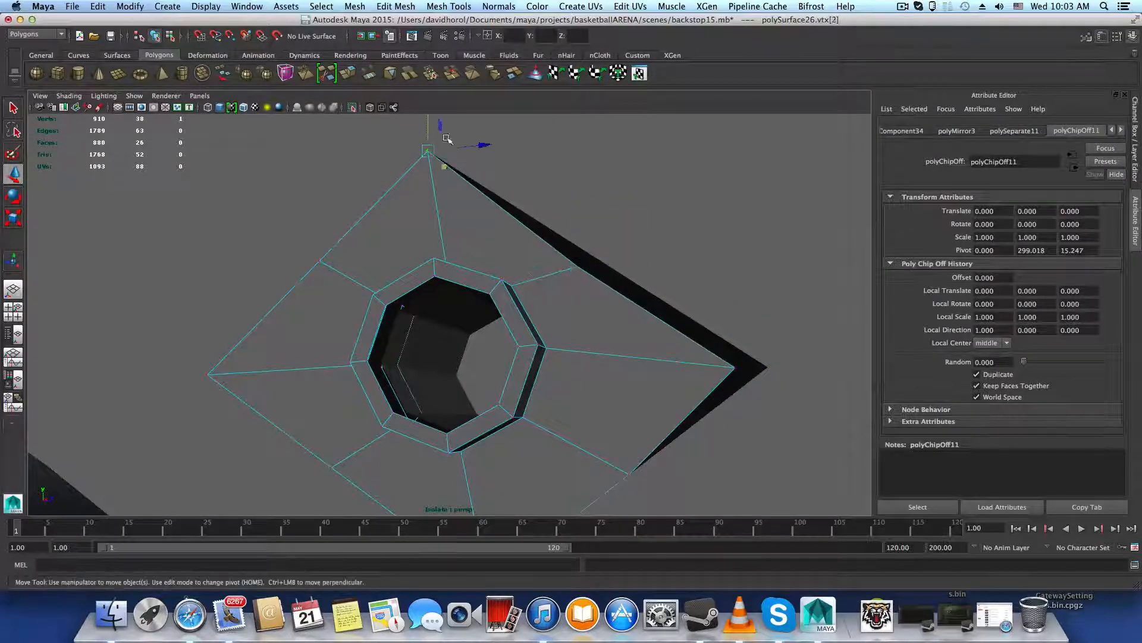
pyautogui.click(426, 136)
pyautogui.keyDown('alt'); pyautogui.moveTo(476, 174); pyautogui.dragTo(467, 310, button='middle'); pyautogui.keyUp('alt')
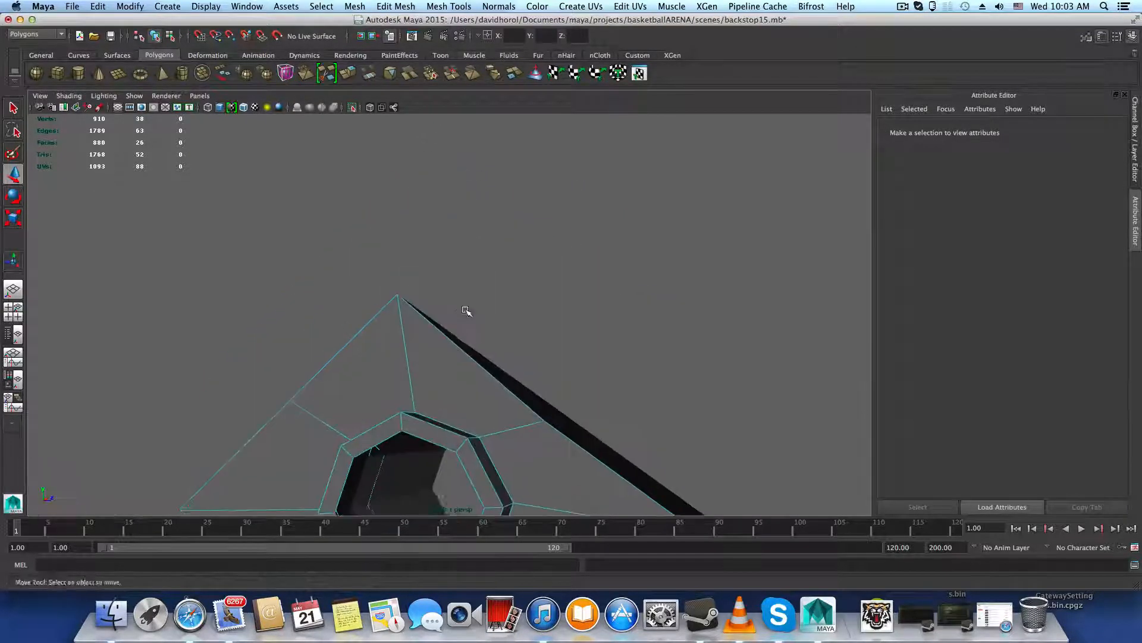
pyautogui.keyDown('alt'); pyautogui.moveTo(467, 310); pyautogui.dragTo(417, 335); pyautogui.keyUp('alt')
pyautogui.moveTo(357, 291); pyautogui.dragTo(397, 350)
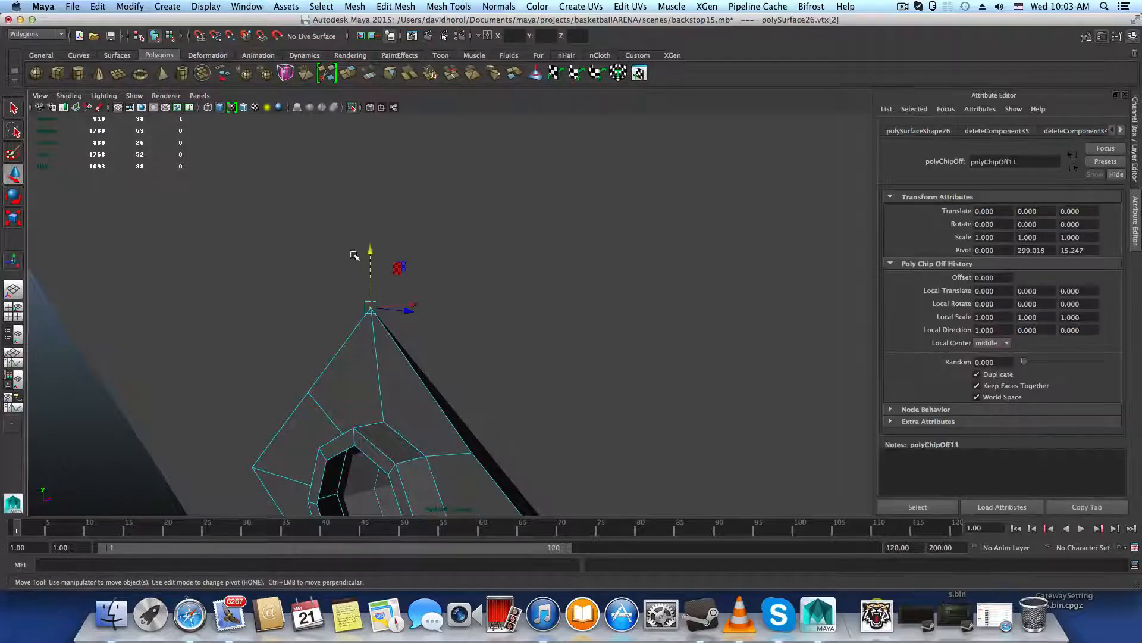
pyautogui.keyDown('alt'); pyautogui.moveTo(367, 237); pyautogui.dragTo(417, 317); pyautogui.keyUp('alt')
pyautogui.keyDown('alt'); pyautogui.moveTo(375, 355); pyautogui.dragTo(360, 311); pyautogui.keyUp('alt')
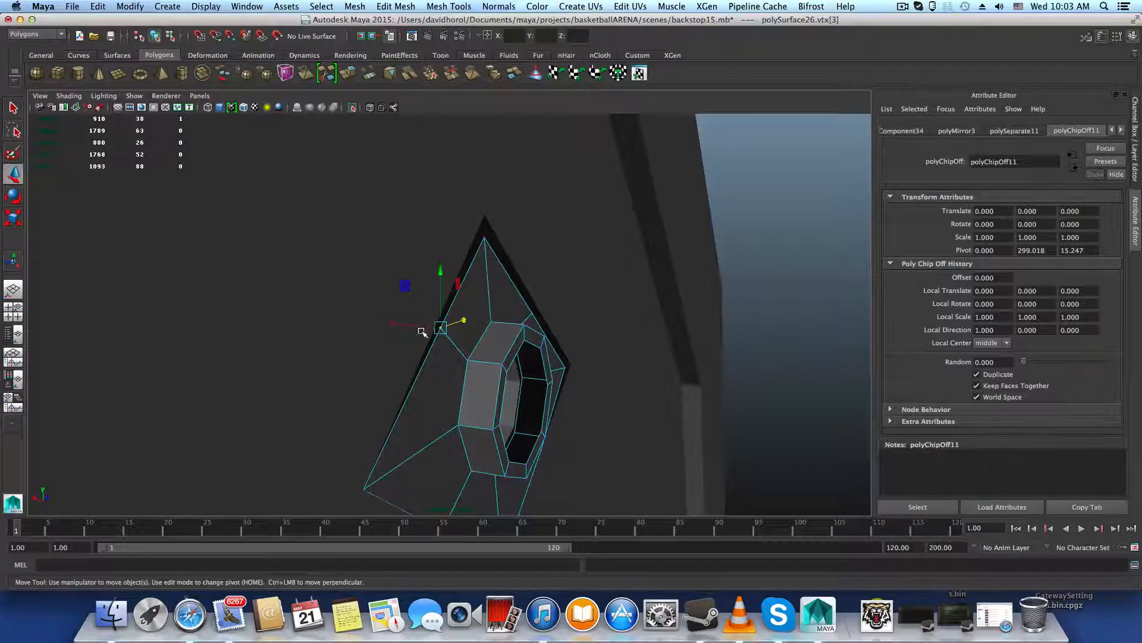
# Move the diamond's remaining side corner, bottom corner and lower edge vertices inward to leave an even gap to the opening
pyautogui.keyDown('alt'); pyautogui.moveTo(422, 332); pyautogui.dragTo(285, 413); pyautogui.keyUp('alt')
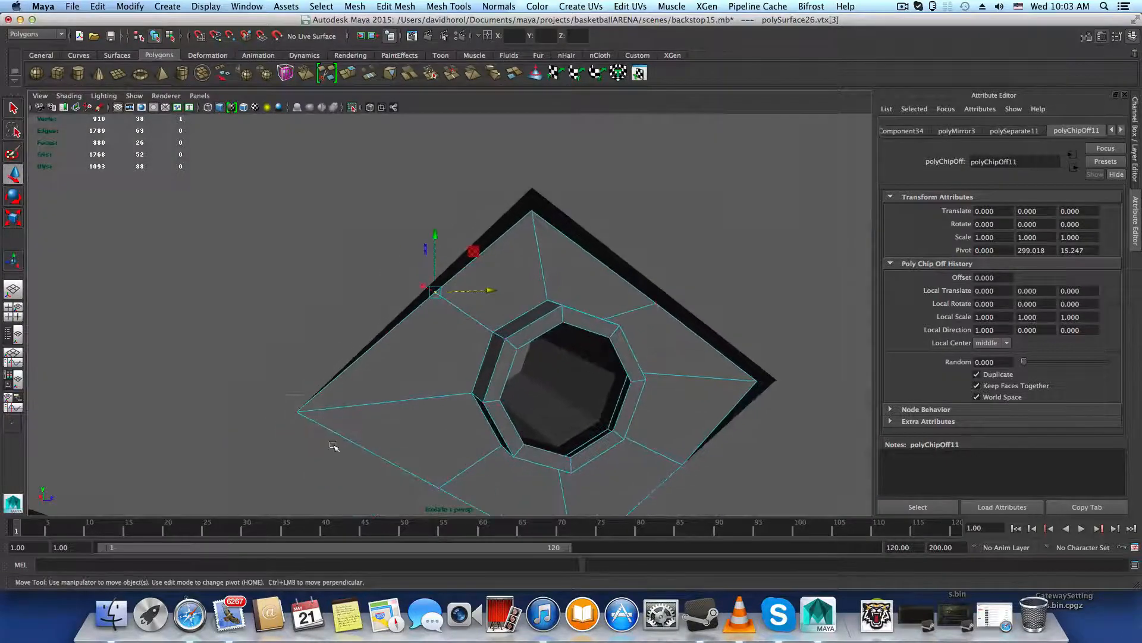
pyautogui.moveTo(354, 410); pyautogui.dragTo(427, 375)
pyautogui.keyDown('alt'); pyautogui.moveTo(451, 421); pyautogui.dragTo(377, 376, button='middle'); pyautogui.keyUp('alt')
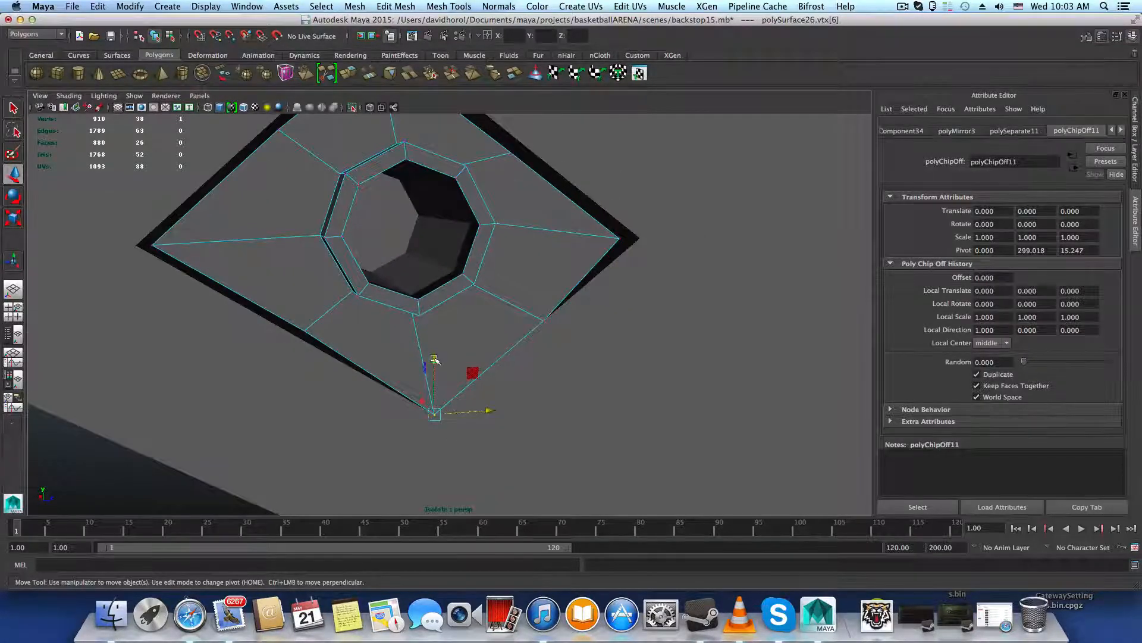
pyautogui.moveTo(434, 358); pyautogui.dragTo(446, 345)
pyautogui.keyDown('alt'); pyautogui.moveTo(516, 394); pyautogui.dragTo(543, 310); pyautogui.keyUp('alt')
pyautogui.moveTo(620, 329); pyautogui.dragTo(598, 327)
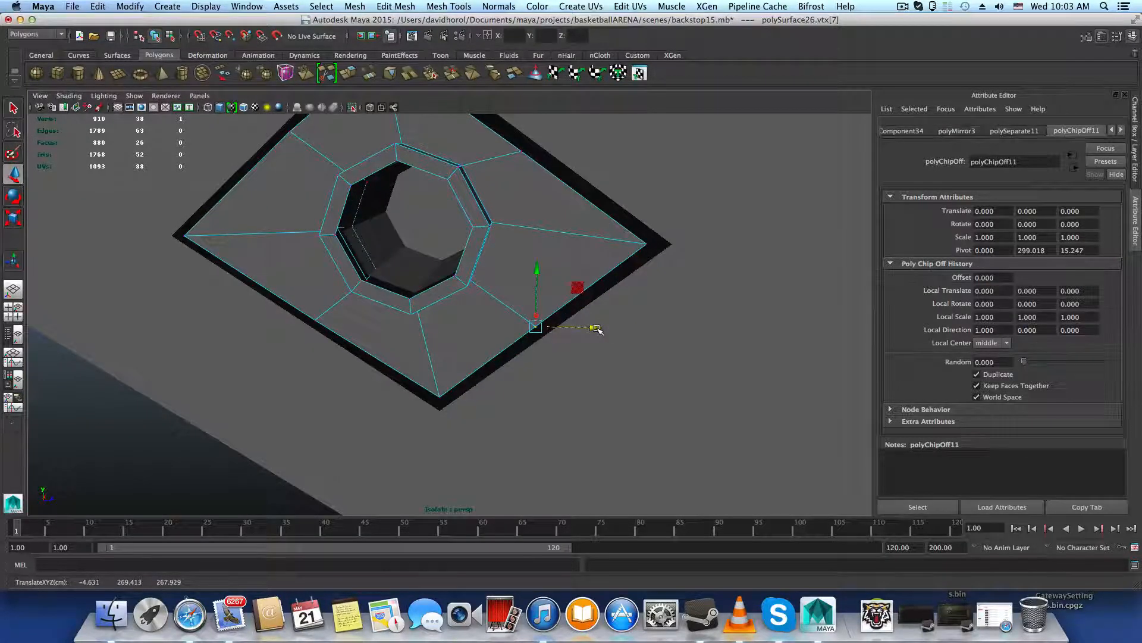
# Combine the ring mesh and the bracket into one object and isolate the combined mesh
pyautogui.press('F8')
pyautogui.keyDown('shift'); pyautogui.click(675, 194); pyautogui.keyUp('shift')
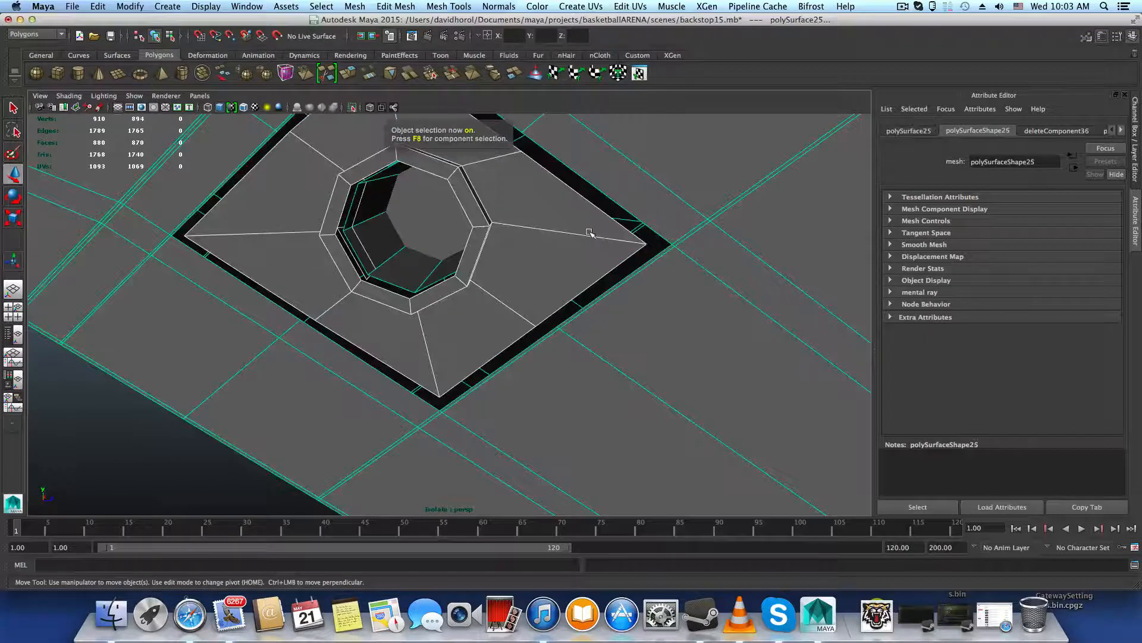
pyautogui.keyDown('shift'); pyautogui.click(589, 234); pyautogui.keyUp('shift')
pyautogui.keyDown('shift'); pyautogui.click(582, 256); pyautogui.keyUp('shift')
pyautogui.keyDown('alt'); pyautogui.moveTo(571, 281); pyautogui.dragTo(566, 320, button='middle'); pyautogui.keyUp('alt')
pyautogui.keyDown('alt'); pyautogui.moveTo(567, 320); pyautogui.dragTo(524, 319); pyautogui.keyUp('alt')
pyautogui.click(355, 6)
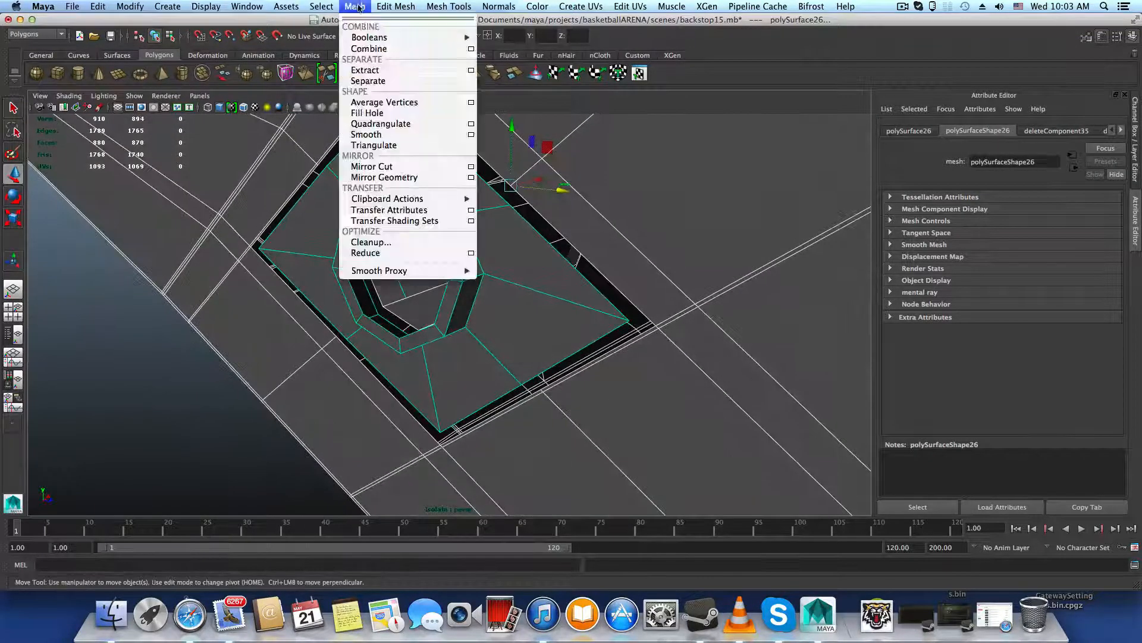
pyautogui.click(369, 48)
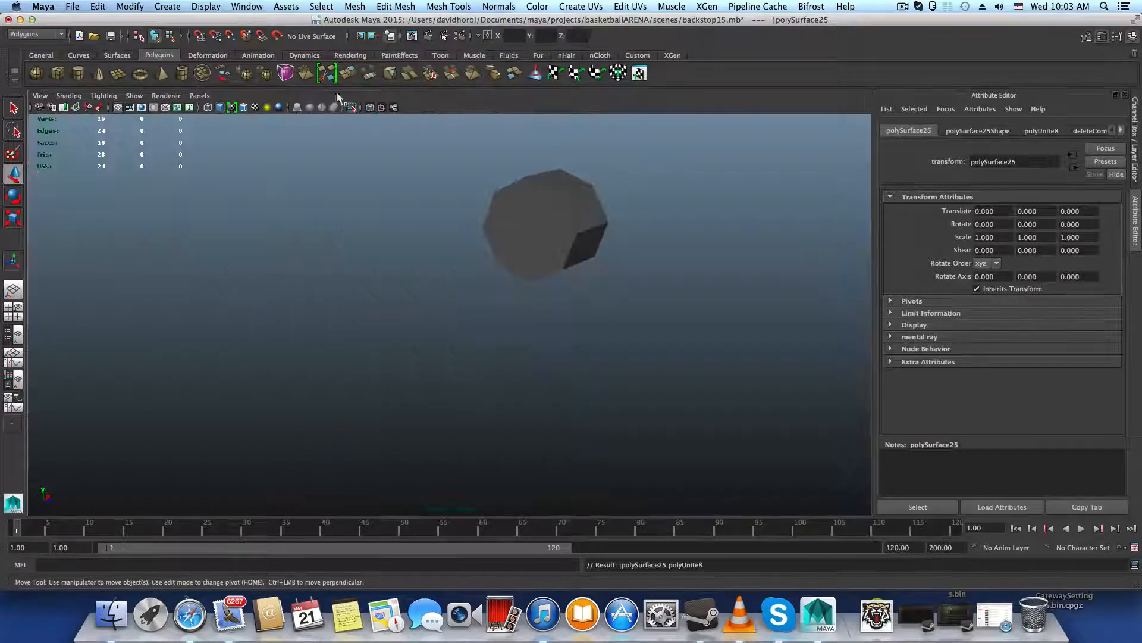
pyautogui.click(352, 108)
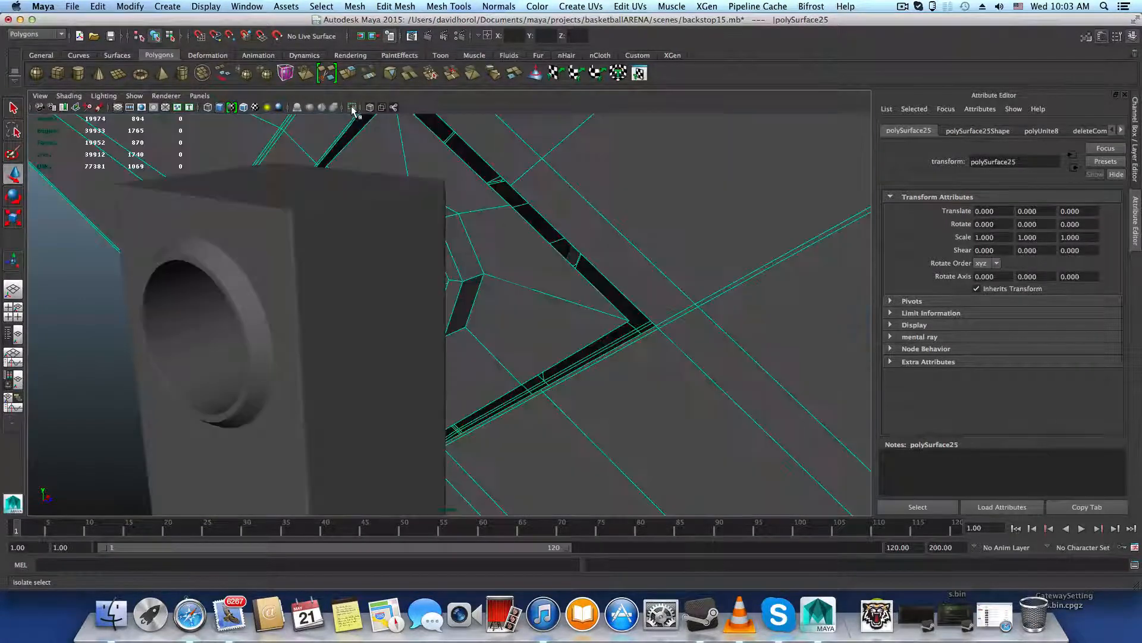
pyautogui.click(352, 108)
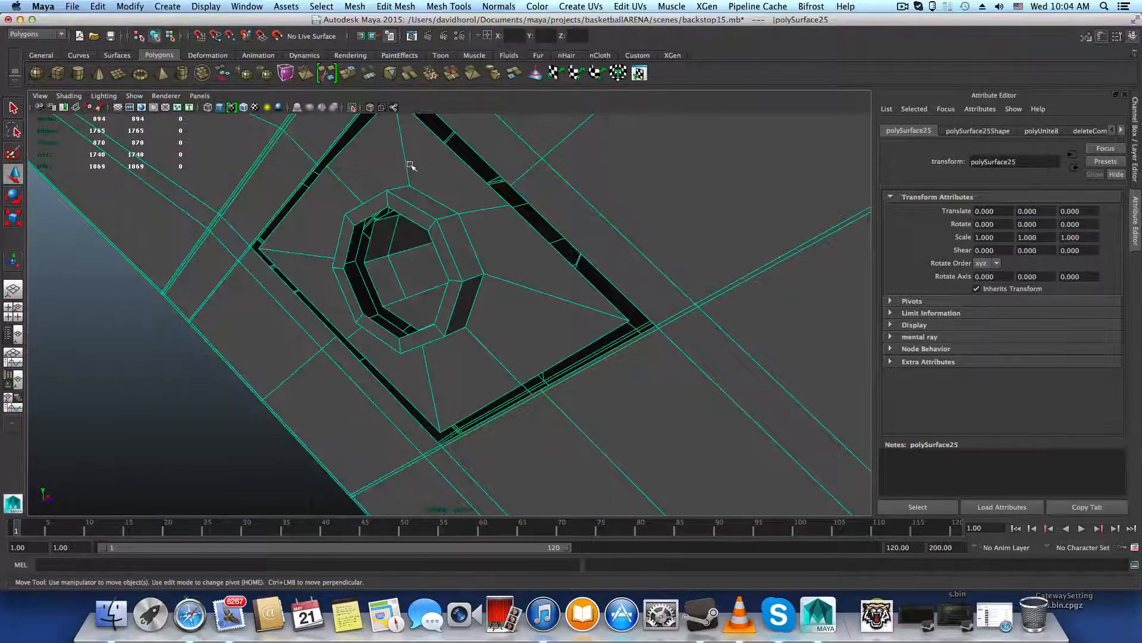
# Delete the two leftover narrow faces inside the hole behind the ring
pyautogui.keyDown('alt'); pyautogui.moveTo(411, 165); pyautogui.dragTo(430, 262); pyautogui.keyUp('alt')
pyautogui.keyDown('alt'); pyautogui.moveTo(431, 263); pyautogui.dragTo(577, 351, button='right'); pyautogui.keyUp('alt')
pyautogui.keyDown('alt'); pyautogui.moveTo(577, 352); pyautogui.dragTo(548, 360); pyautogui.keyUp('alt')
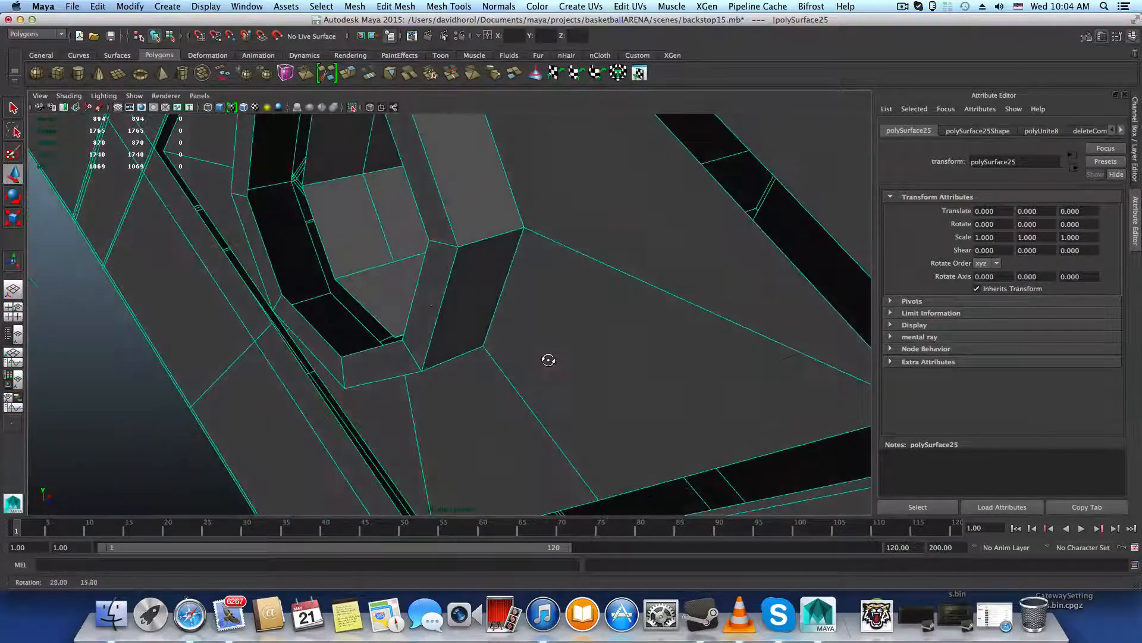
pyautogui.moveTo(377, 266)
pyautogui.keyDown('alt'); pyautogui.mouseDown()
pyautogui.moveTo(446, 281)
pyautogui.moveTo(512, 265)
pyautogui.moveTo(413, 278)
pyautogui.moveTo(397, 254)
pyautogui.moveTo(374, 268)
pyautogui.mouseUp(); pyautogui.keyUp('alt')
pyautogui.click(357, 243)
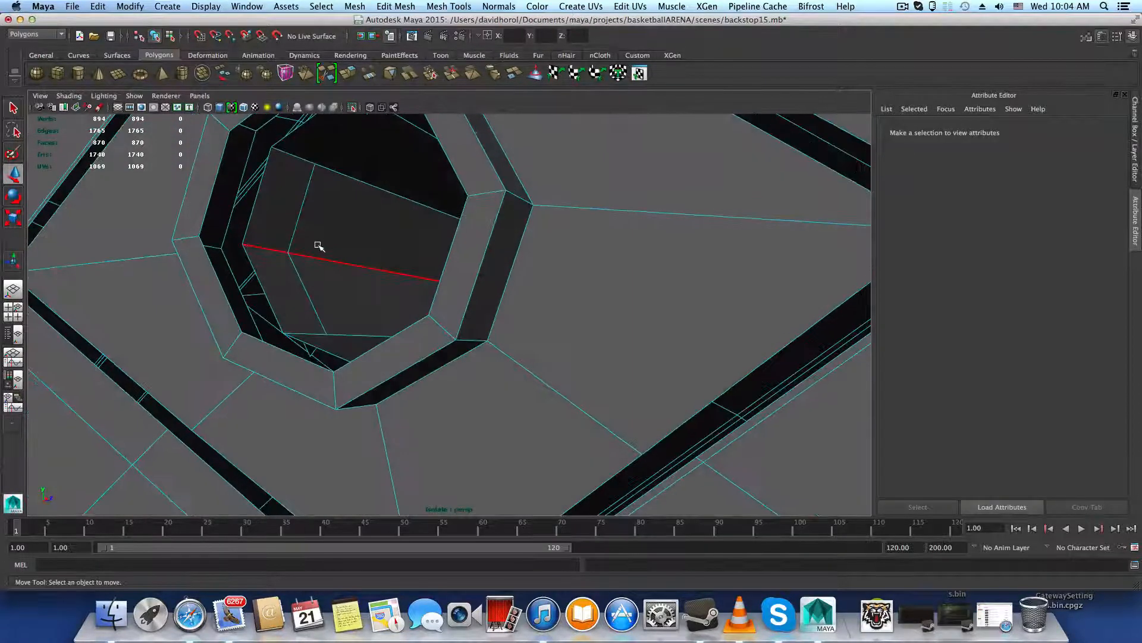
pyautogui.moveTo(319, 245); pyautogui.dragTo(316, 215, button='right')
pyautogui.click(300, 256)
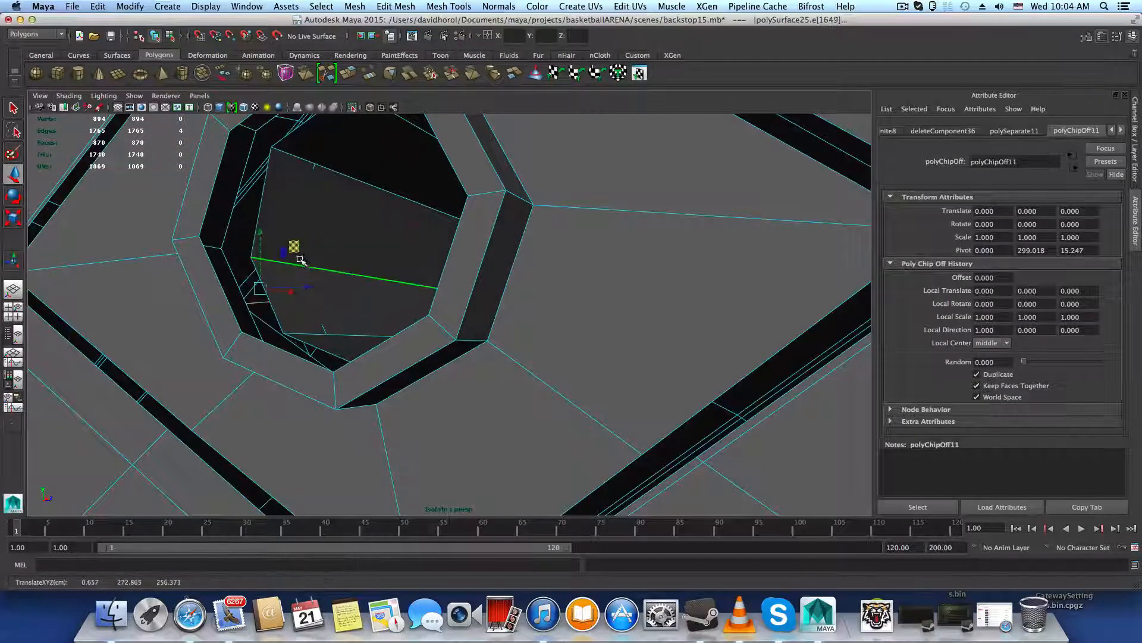
pyautogui.moveTo(329, 271)
pyautogui.keyDown('alt'); pyautogui.mouseDown()
pyautogui.moveTo(354, 285)
pyautogui.moveTo(390, 283)
pyautogui.moveTo(350, 271)
pyautogui.moveTo(377, 288)
pyautogui.moveTo(361, 291)
pyautogui.moveTo(345, 260)
pyautogui.moveTo(297, 277)
pyautogui.moveTo(229, 265)
pyautogui.moveTo(97, 294)
pyautogui.moveTo(7, 291)
pyautogui.mouseUp(); pyautogui.keyUp('alt')
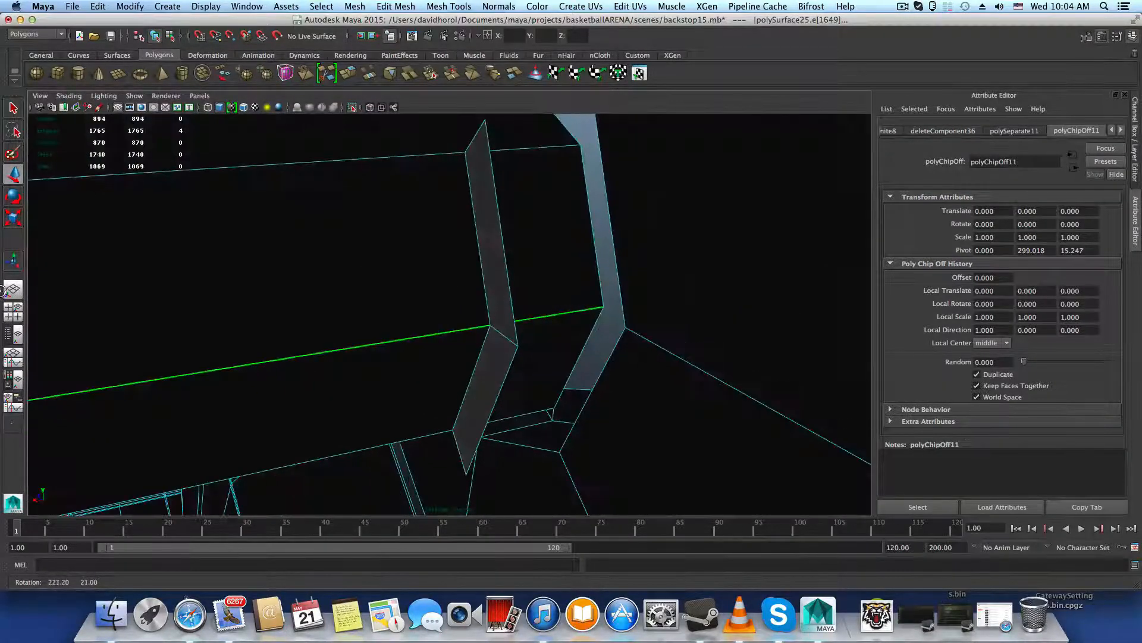
pyautogui.moveTo(481, 233); pyautogui.dragTo(485, 261, button='right')
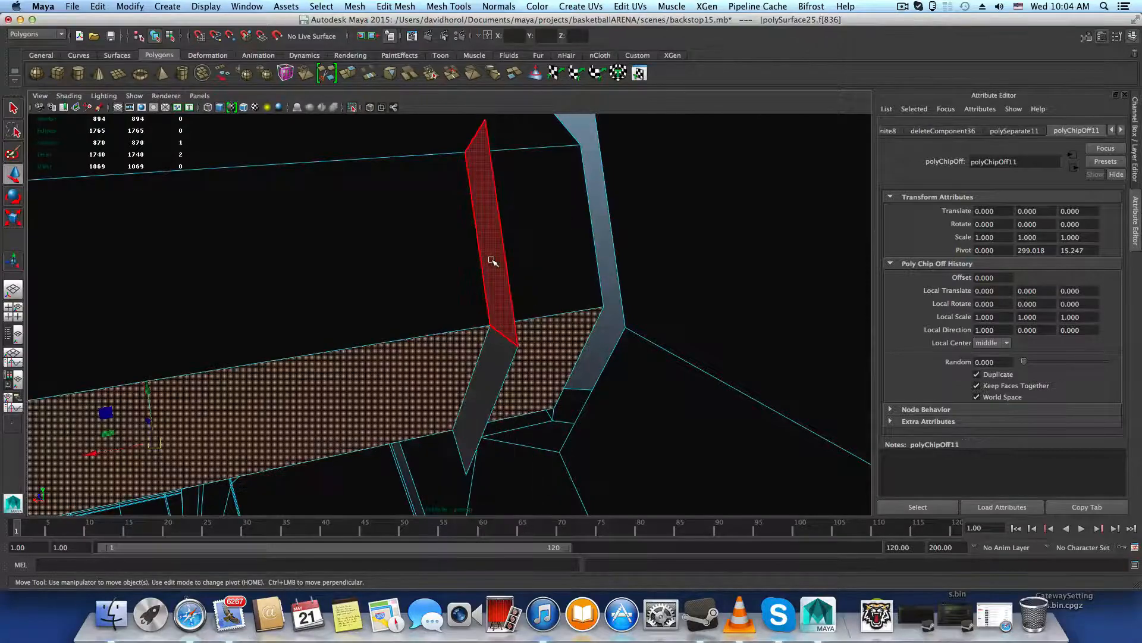
pyautogui.click(489, 250)
pyautogui.keyDown('shift'); pyautogui.click(492, 360); pyautogui.keyUp('shift')
pyautogui.press('Delete')
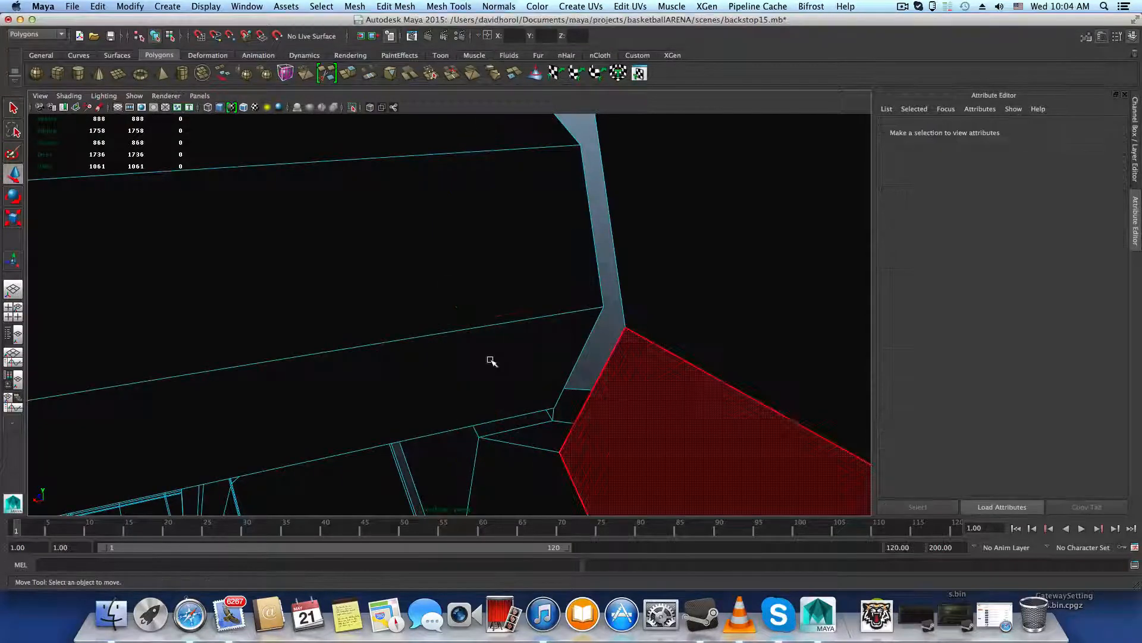
# Merge the bracket hole's open edge vertices with the ring's inner corner vertices using the Merge Vertex Tool
pyautogui.keyDown('alt'); pyautogui.moveTo(489, 360); pyautogui.dragTo(311, 324); pyautogui.keyUp('alt')
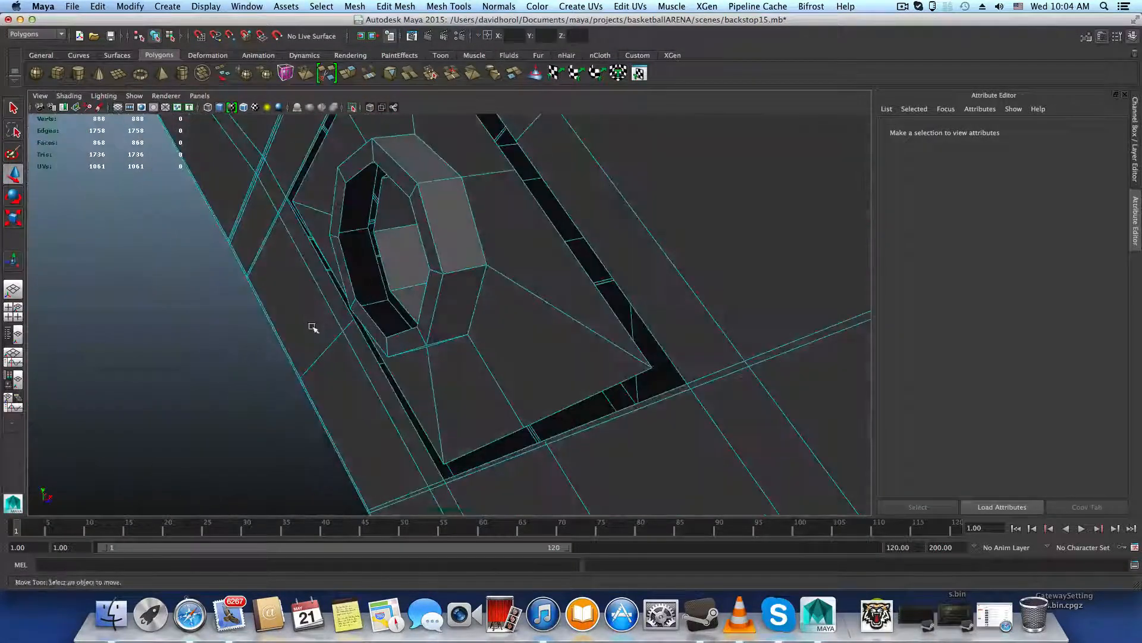
pyautogui.keyDown('alt'); pyautogui.moveTo(311, 324); pyautogui.dragTo(620, 389, button='right'); pyautogui.keyUp('alt')
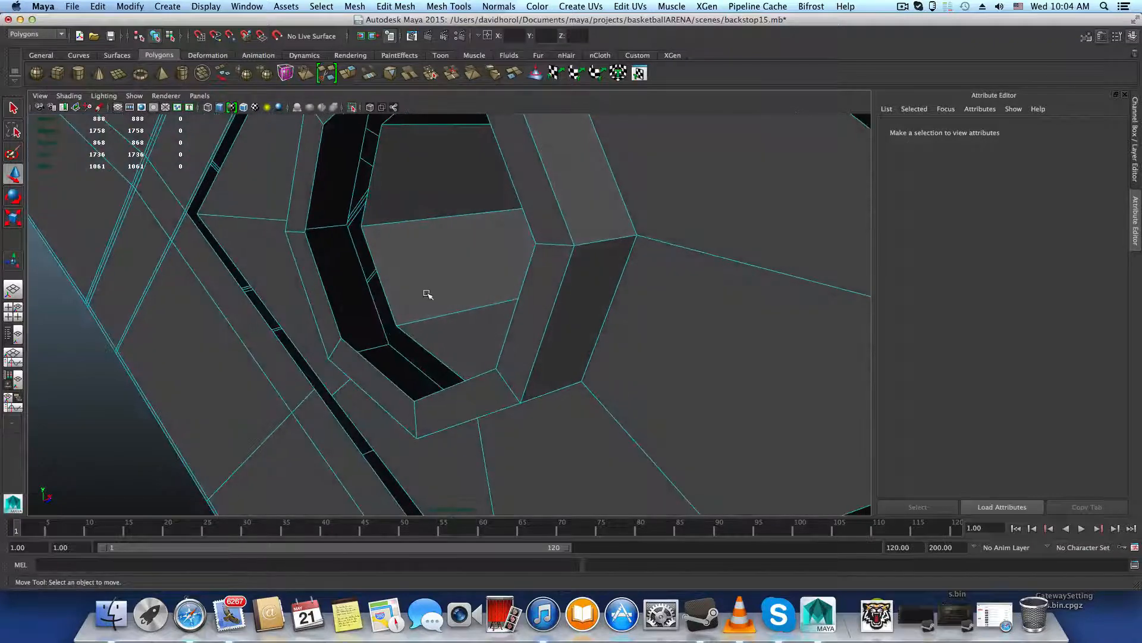
pyautogui.moveTo(427, 294); pyautogui.dragTo(428, 265, button='right')
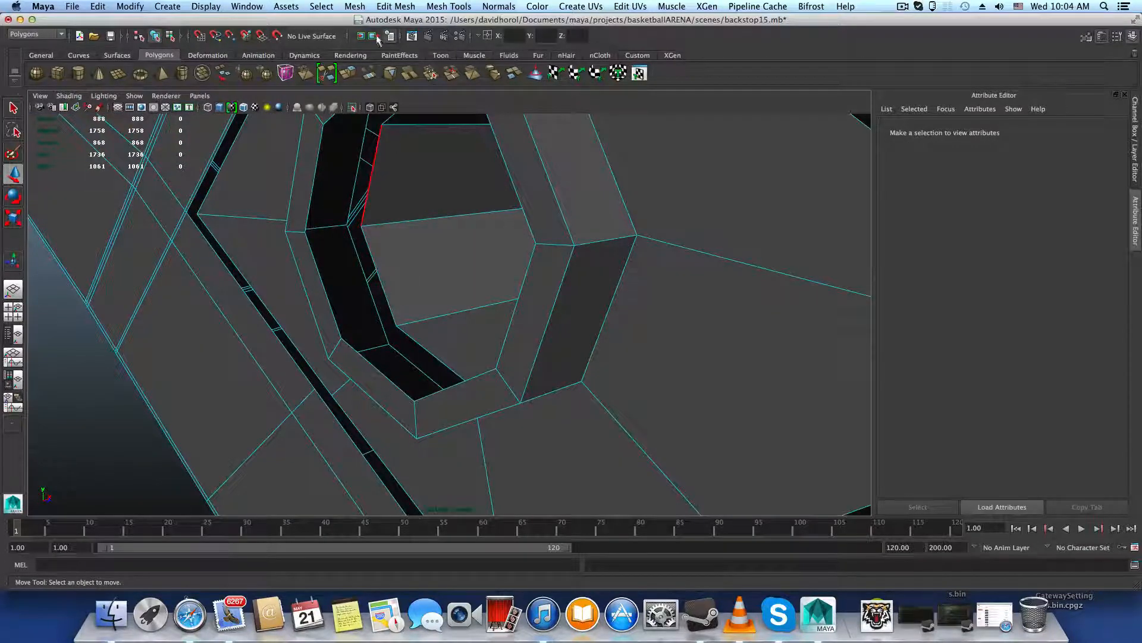
pyautogui.click(397, 6)
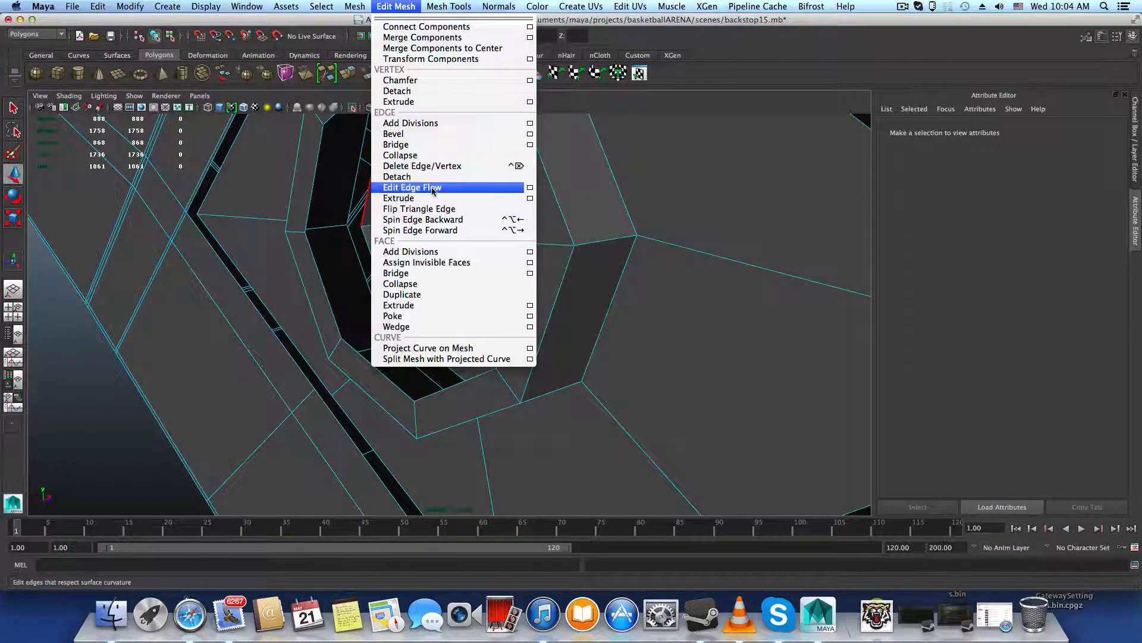
pyautogui.moveTo(449, 7)
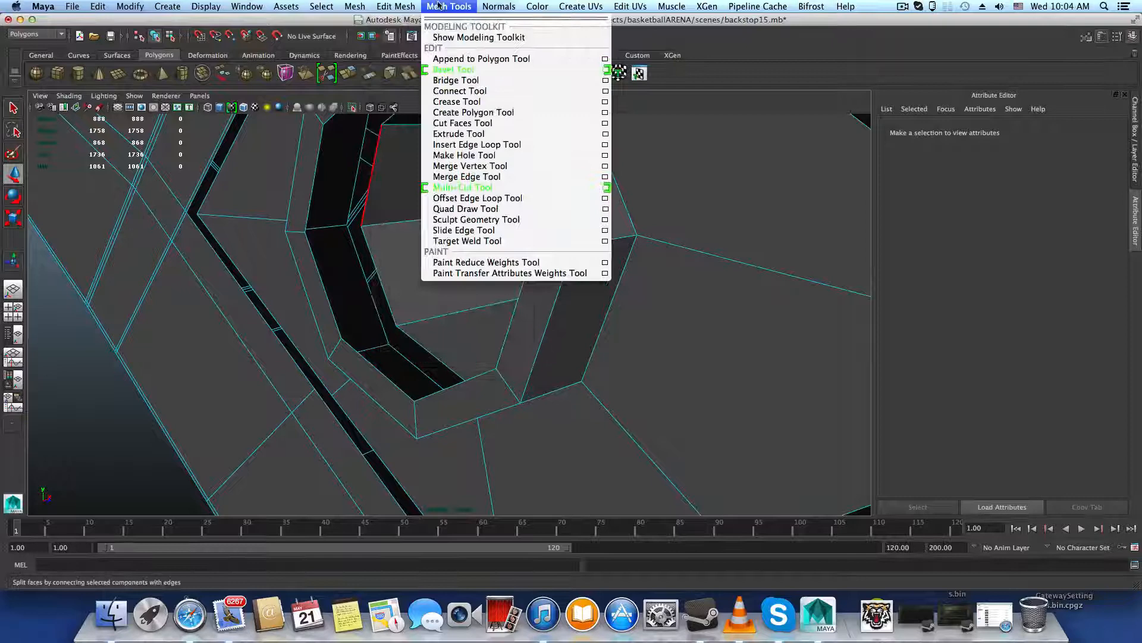
pyautogui.click(462, 166)
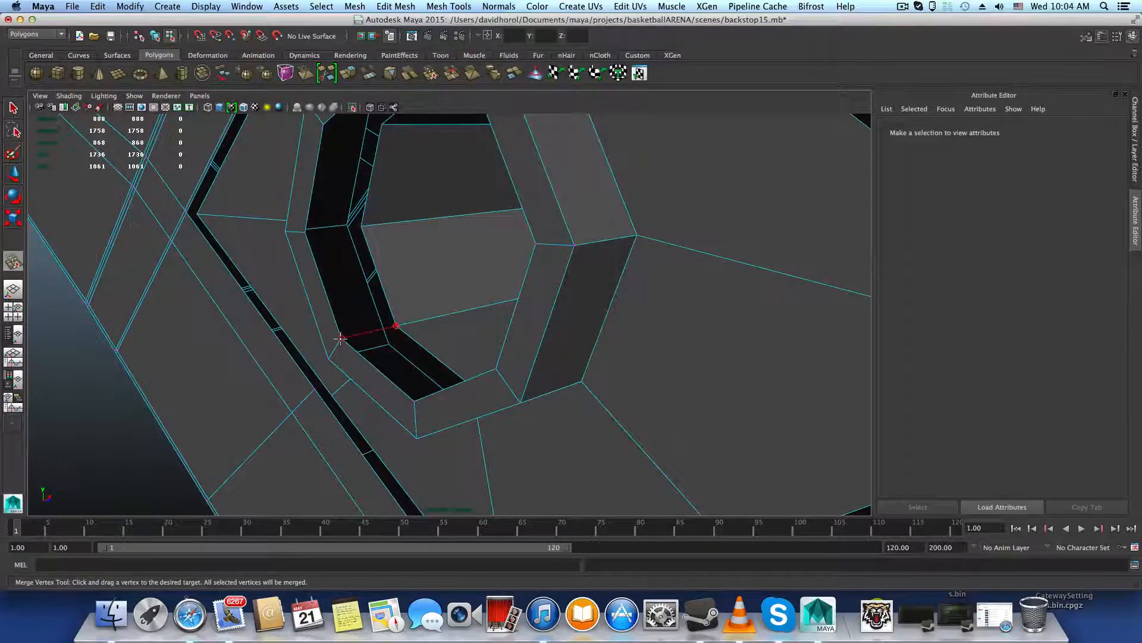
pyautogui.moveTo(340, 338); pyautogui.dragTo(414, 388)
# Undo the last vertex merge inside the ring
pyautogui.keyDown('alt'); pyautogui.moveTo(521, 322); pyautogui.dragTo(561, 219); pyautogui.keyUp('alt')
pyautogui.keyDown('alt'); pyautogui.moveTo(561, 219); pyautogui.dragTo(491, 202); pyautogui.keyUp('alt')
pyautogui.press('z')
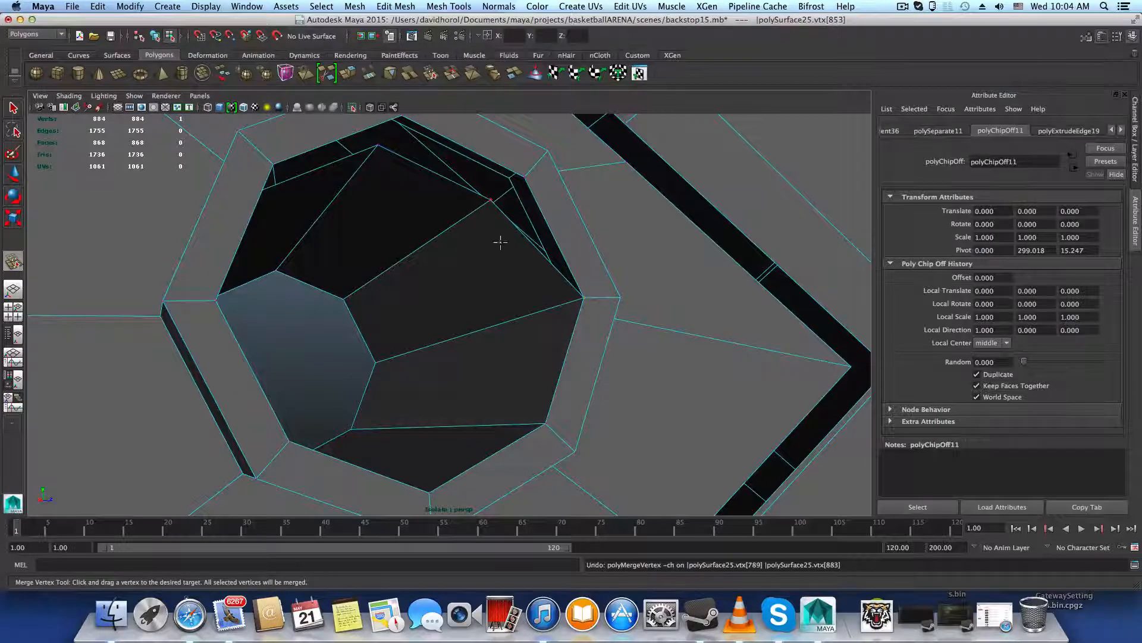
pyautogui.keyDown('alt'); pyautogui.moveTo(502, 242); pyautogui.dragTo(540, 243); pyautogui.keyUp('alt')
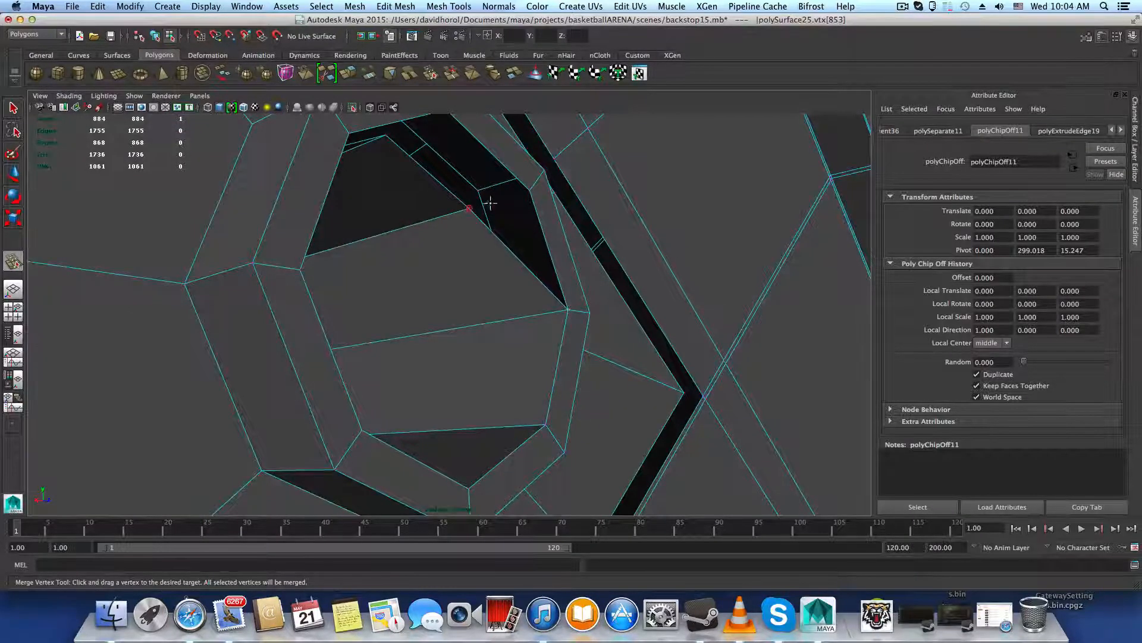
# Merge the remaining open hole edge vertices with the ring's matching inner corner vertices using the Merge Vertex Tool
pyautogui.moveTo(531, 194); pyautogui.dragTo(530, 192)
pyautogui.keyDown('alt'); pyautogui.moveTo(530, 193); pyautogui.dragTo(375, 174); pyautogui.keyUp('alt')
pyautogui.moveTo(310, 281); pyautogui.dragTo(287, 255)
pyautogui.keyDown('alt'); pyautogui.moveTo(288, 255); pyautogui.dragTo(295, 371); pyautogui.keyUp('alt')
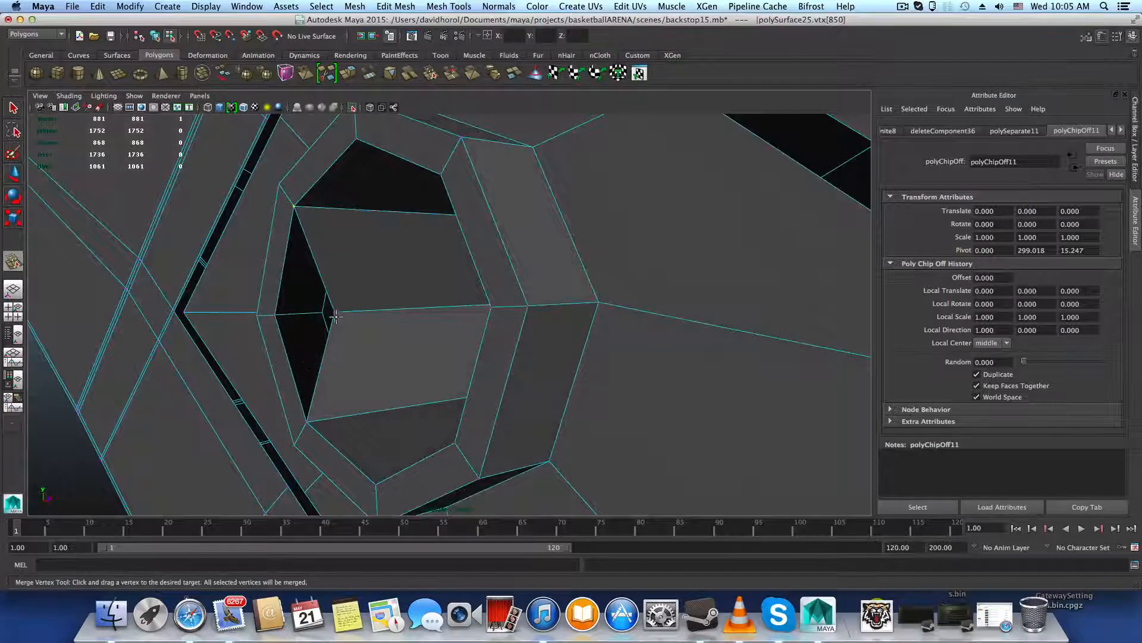
pyautogui.moveTo(333, 312); pyautogui.dragTo(277, 315)
# Merge the ring panel's upper-right side midpoint and top corner vertices into the matching vertices of the bracket's surrounding opening
pyautogui.keyDown('alt'); pyautogui.moveTo(277, 316); pyautogui.dragTo(387, 328); pyautogui.keyUp('alt')
pyautogui.keyDown('alt'); pyautogui.moveTo(583, 354); pyautogui.dragTo(494, 388, button='middle'); pyautogui.keyUp('alt')
pyautogui.keyDown('alt'); pyautogui.moveTo(494, 388); pyautogui.dragTo(623, 411, button='right'); pyautogui.keyUp('alt')
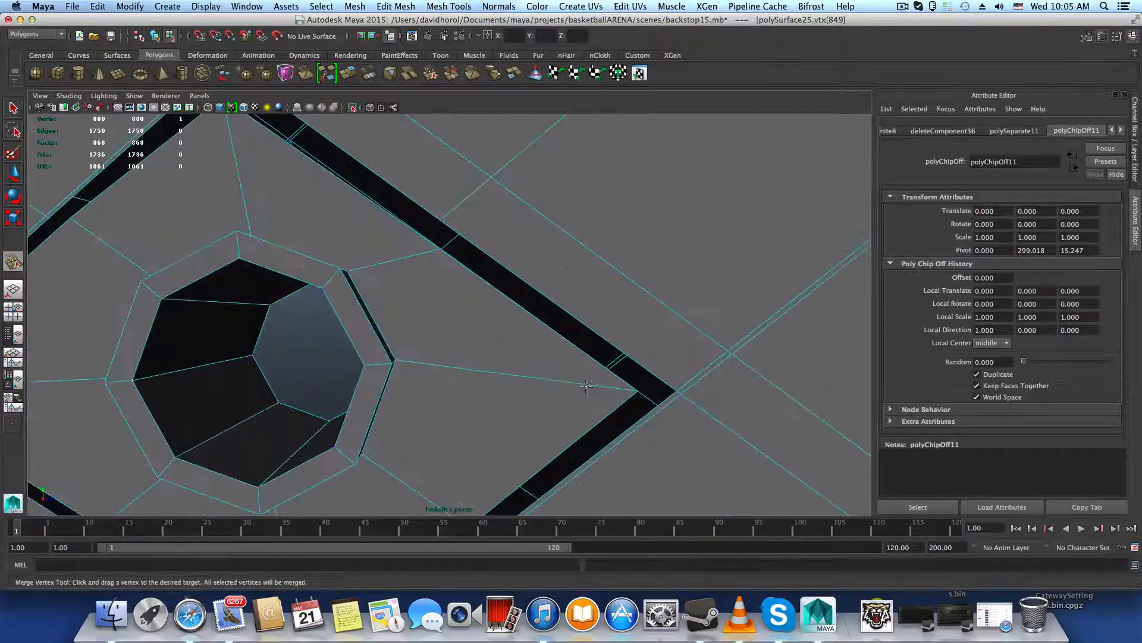
pyautogui.keyDown('alt'); pyautogui.moveTo(612, 376); pyautogui.dragTo(675, 326, button='middle'); pyautogui.keyUp('alt')
pyautogui.keyDown('alt'); pyautogui.moveTo(643, 327); pyautogui.dragTo(321, 316, button='right'); pyautogui.keyUp('alt')
pyautogui.keyDown('alt'); pyautogui.moveTo(598, 335); pyautogui.dragTo(735, 446, button='right'); pyautogui.keyUp('alt')
pyautogui.keyDown('alt'); pyautogui.moveTo(595, 401); pyautogui.dragTo(544, 503, button='middle'); pyautogui.keyUp('alt')
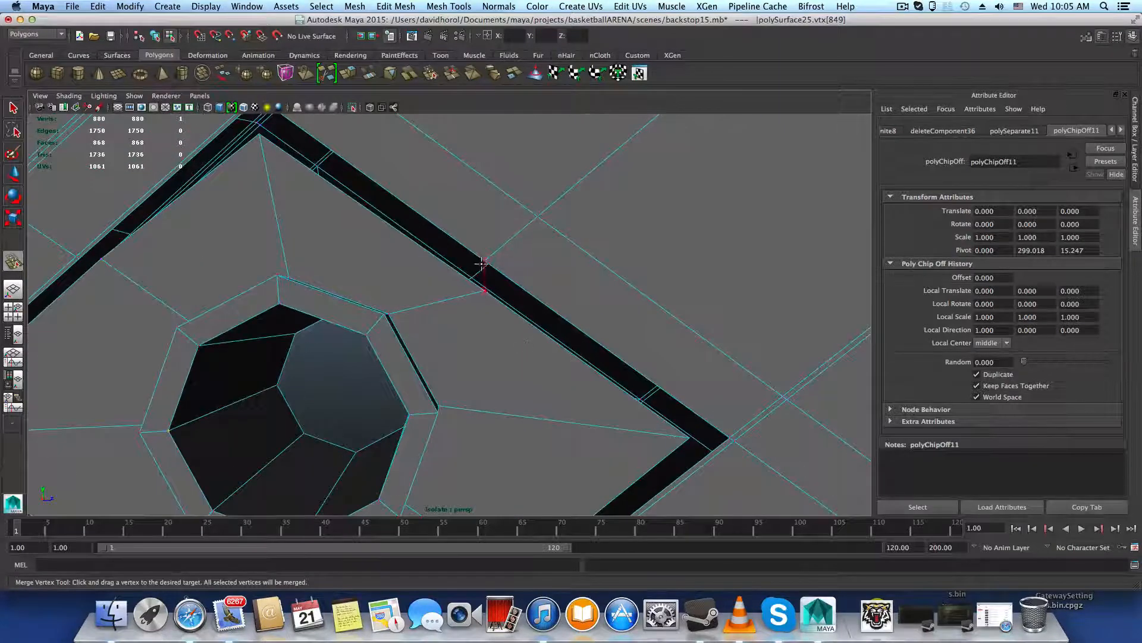
pyautogui.moveTo(481, 264); pyautogui.dragTo(483, 262)
pyautogui.keyDown('alt'); pyautogui.moveTo(282, 156); pyautogui.dragTo(389, 262, button='middle'); pyautogui.keyUp('alt')
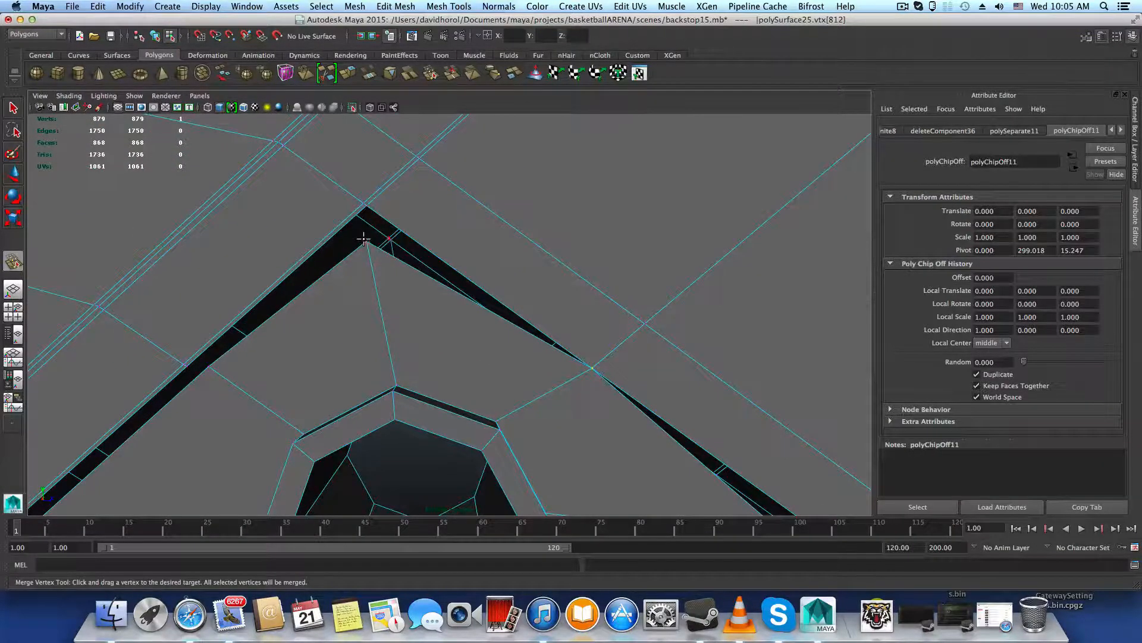
pyautogui.moveTo(366, 217); pyautogui.dragTo(366, 205)
# Merge the ring panel's upper-left midpoint, left corner and lower-left midpoint vertices into the matching vertices of the bracket opening
pyautogui.keyDown('alt'); pyautogui.moveTo(346, 306); pyautogui.dragTo(482, 255, button='middle'); pyautogui.keyUp('alt')
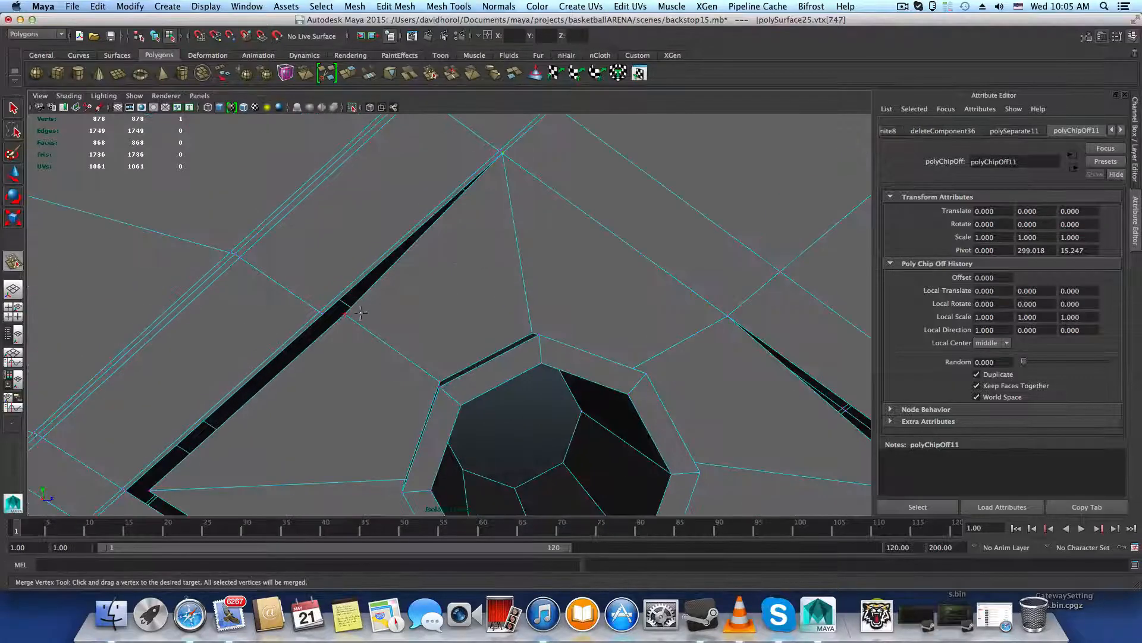
pyautogui.moveTo(323, 319); pyautogui.dragTo(322, 320)
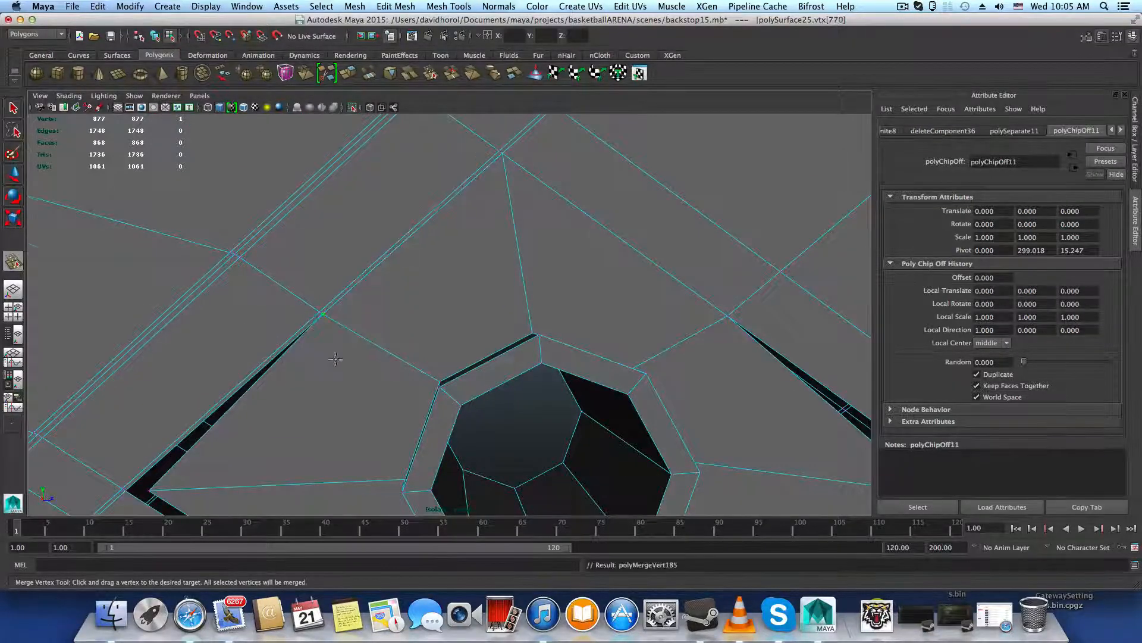
pyautogui.keyDown('alt'); pyautogui.moveTo(335, 358); pyautogui.dragTo(416, 314, button='middle'); pyautogui.keyUp('alt')
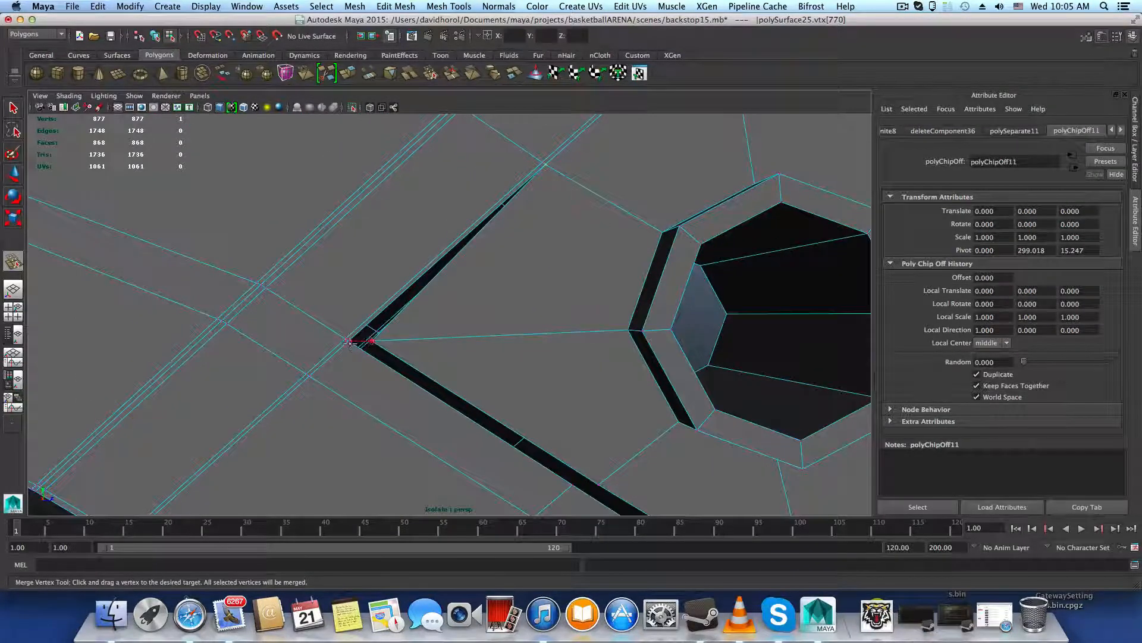
pyautogui.moveTo(350, 342); pyautogui.dragTo(349, 342)
pyautogui.keyDown('alt'); pyautogui.moveTo(669, 463); pyautogui.dragTo(460, 300, button='middle'); pyautogui.keyUp('alt')
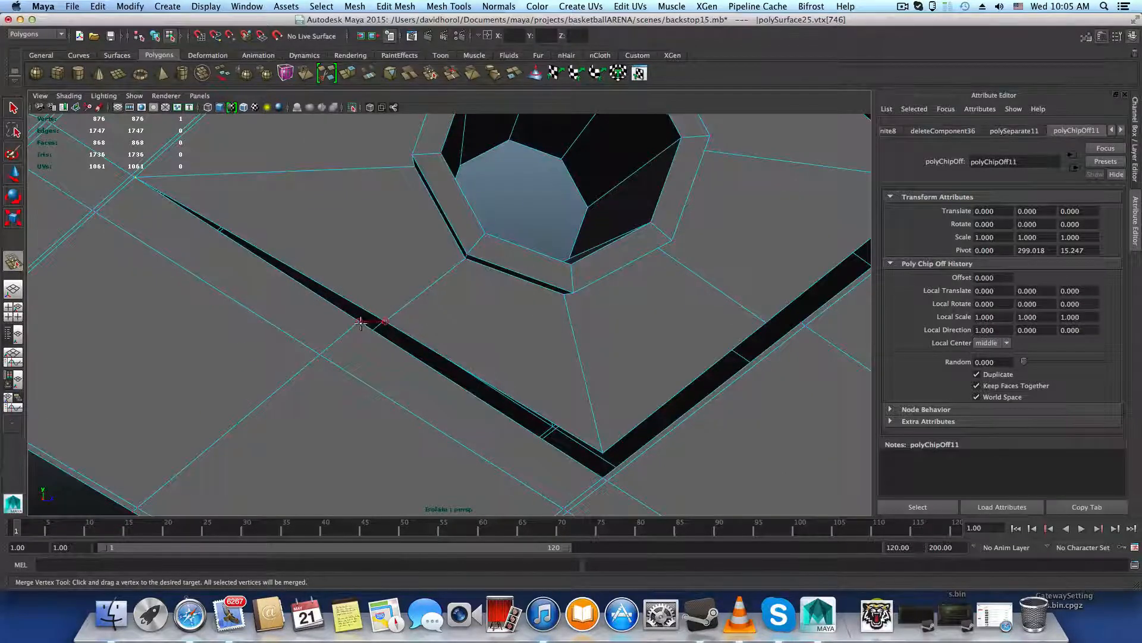
pyautogui.moveTo(360, 322); pyautogui.dragTo(360, 322)
# Merge the ring panel's bottom corner, lower-right midpoint and right corner vertices into the bracket opening, closing the remaining gap
pyautogui.keyDown('alt'); pyautogui.moveTo(529, 384); pyautogui.dragTo(395, 301, button='middle'); pyautogui.keyUp('alt')
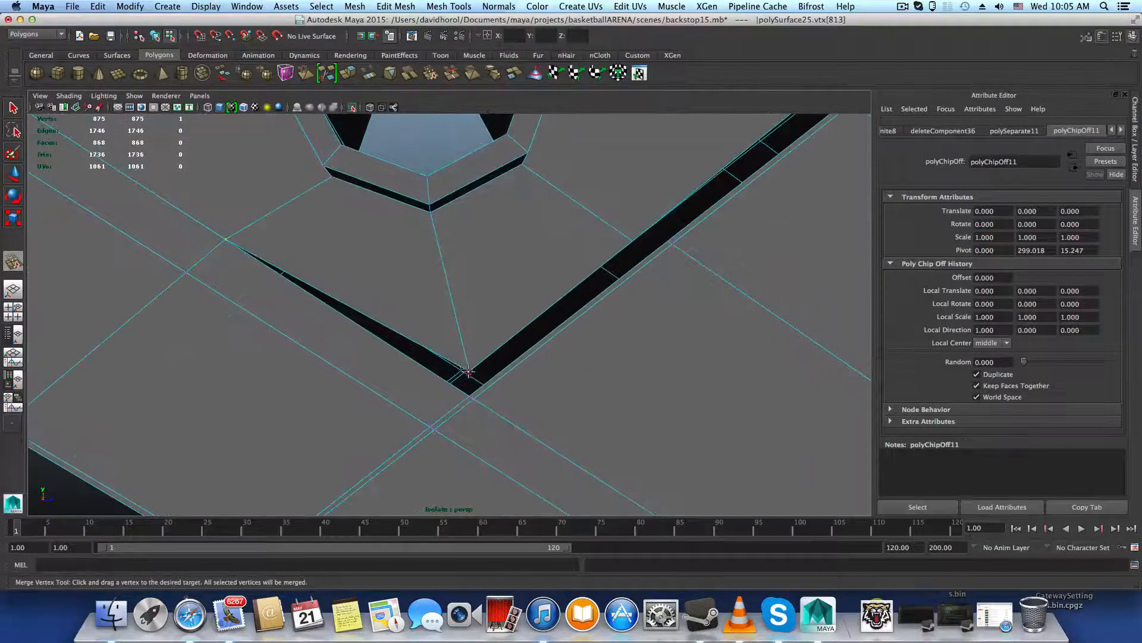
pyautogui.moveTo(469, 391); pyautogui.dragTo(469, 397)
pyautogui.keyDown('alt'); pyautogui.moveTo(615, 246); pyautogui.dragTo(533, 317, button='middle'); pyautogui.keyUp('alt')
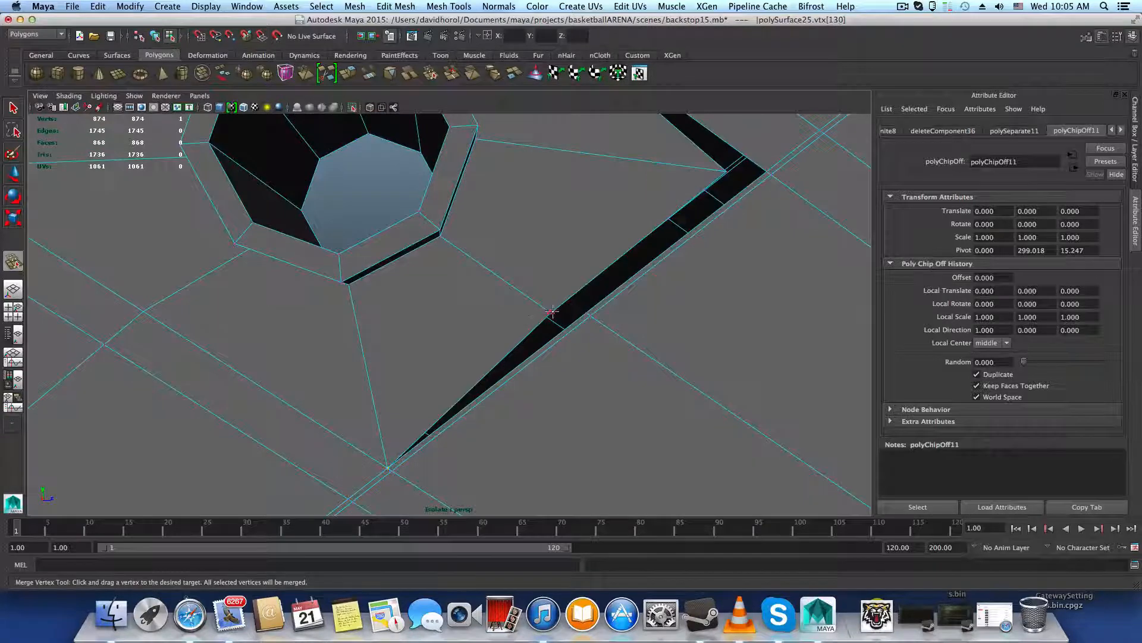
pyautogui.moveTo(575, 312); pyautogui.dragTo(575, 312)
pyautogui.keyDown('alt'); pyautogui.moveTo(581, 247); pyautogui.dragTo(506, 308, button='middle'); pyautogui.keyUp('alt')
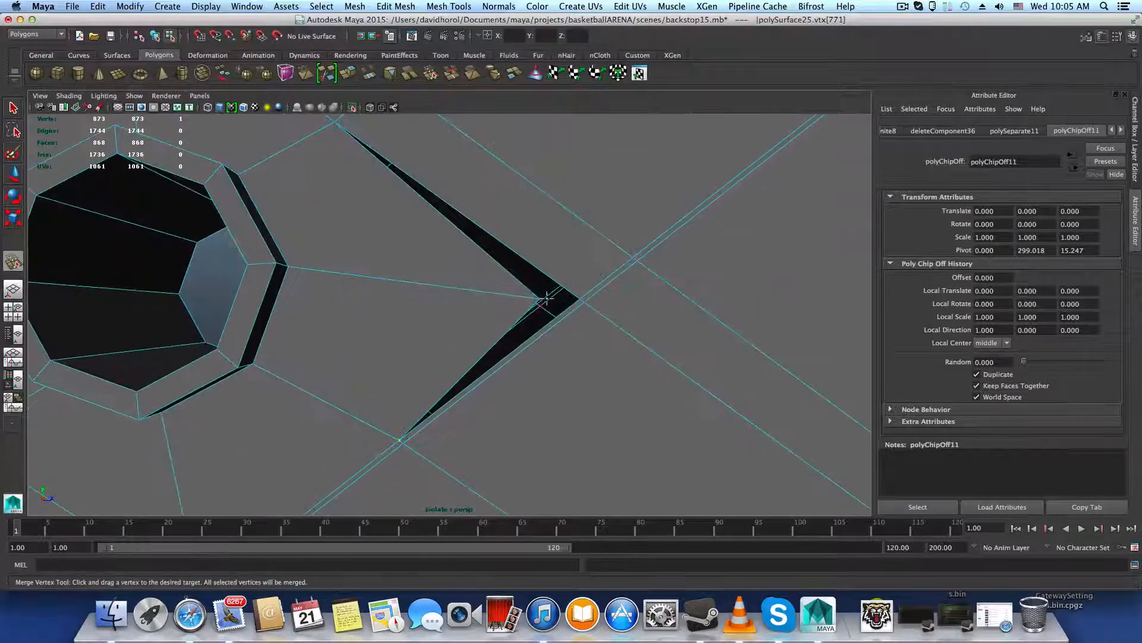
pyautogui.moveTo(570, 299); pyautogui.dragTo(580, 299)
# Select the vertex group midway along the ring panel's upper-left side and activate the Move Tool
pyautogui.scroll(-10, 511, 199)
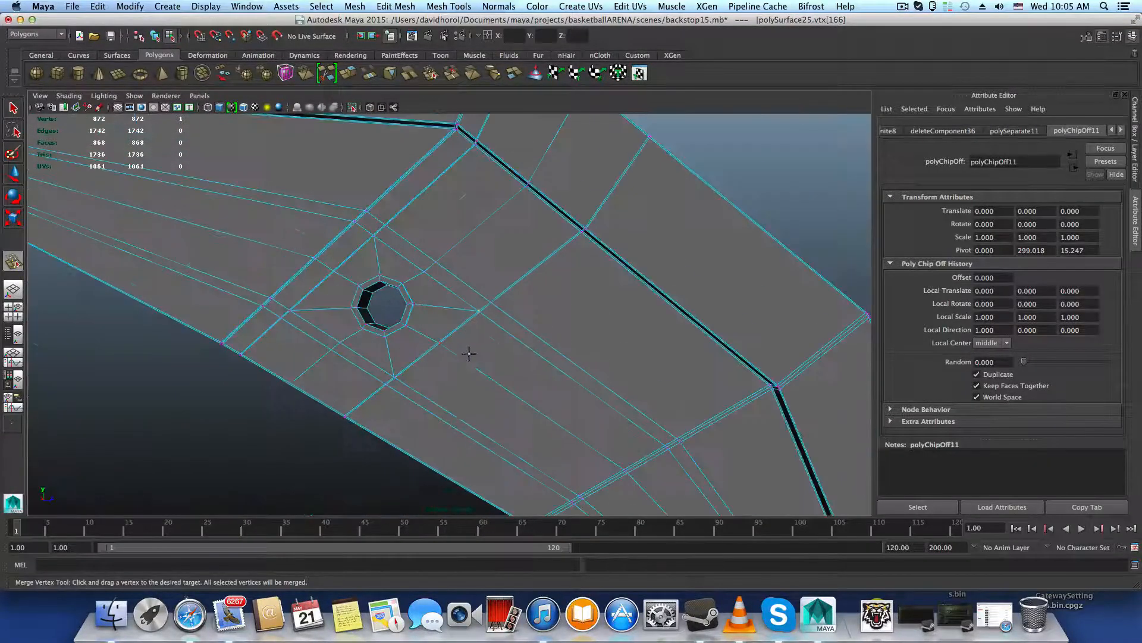
pyautogui.moveTo(458, 360)
pyautogui.keyDown('alt'); pyautogui.mouseDown()
pyautogui.moveTo(492, 375)
pyautogui.moveTo(469, 377)
pyautogui.mouseUp(); pyautogui.keyUp('alt')
pyautogui.keyDown('alt'); pyautogui.moveTo(391, 350); pyautogui.dragTo(474, 373, button='middle'); pyautogui.keyUp('alt')
pyautogui.scroll(10, 474, 372)
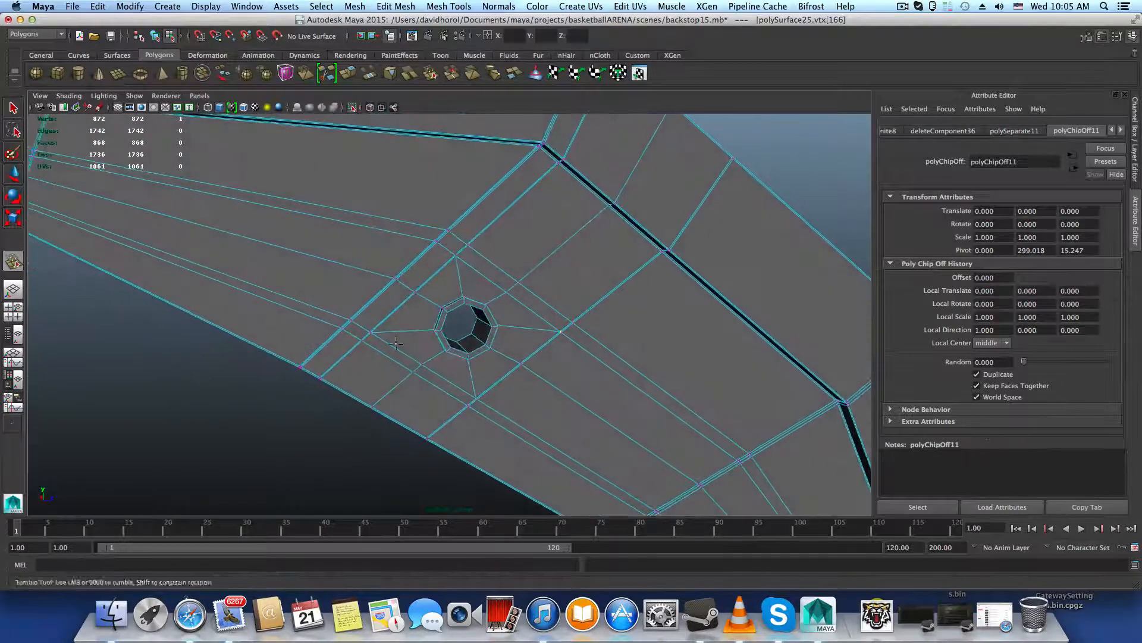
pyautogui.moveTo(412, 270); pyautogui.dragTo(363, 268, button='right')
pyautogui.press('q')
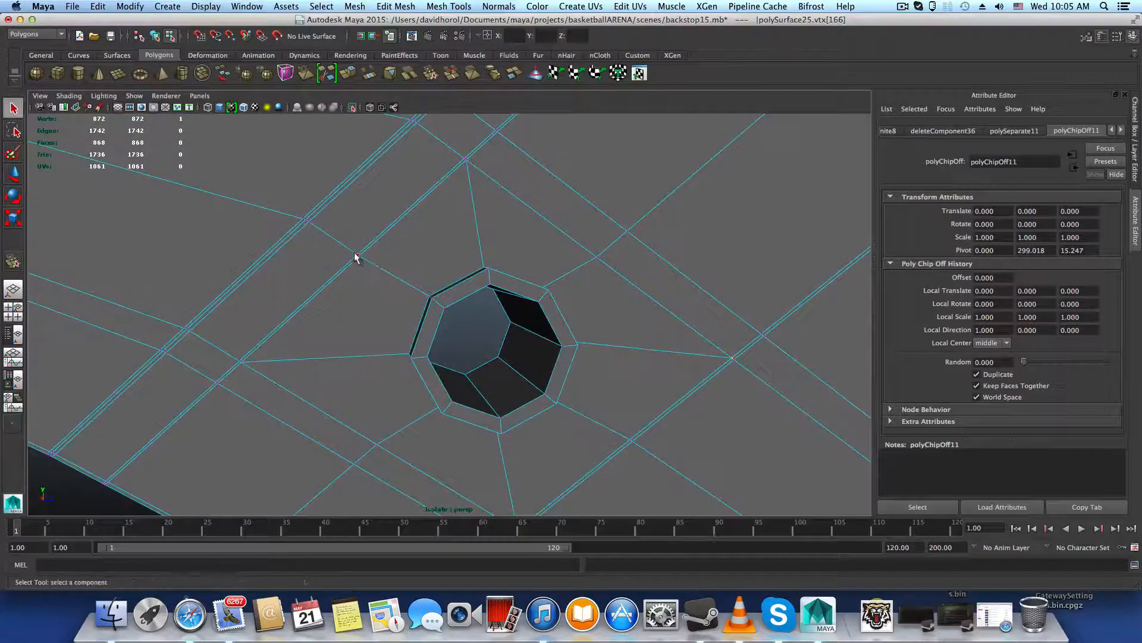
pyautogui.moveTo(371, 273); pyautogui.dragTo(349, 243)
pyautogui.press('w')
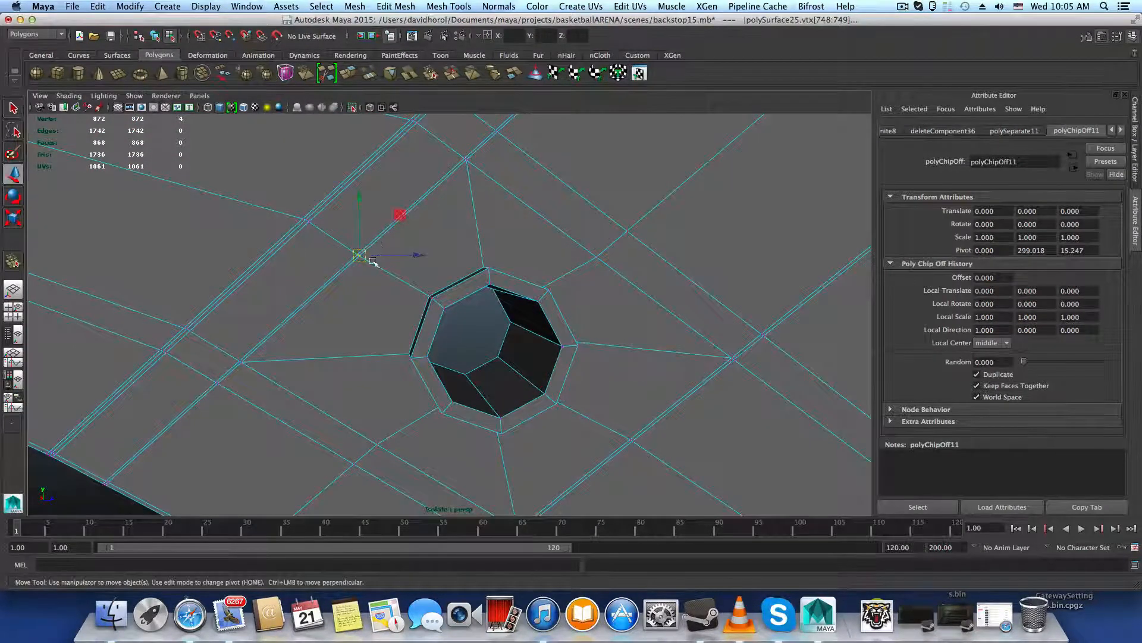
# Try the Normal and Local move axis modes on the selected vertices
pyautogui.doubleClick(14, 180)
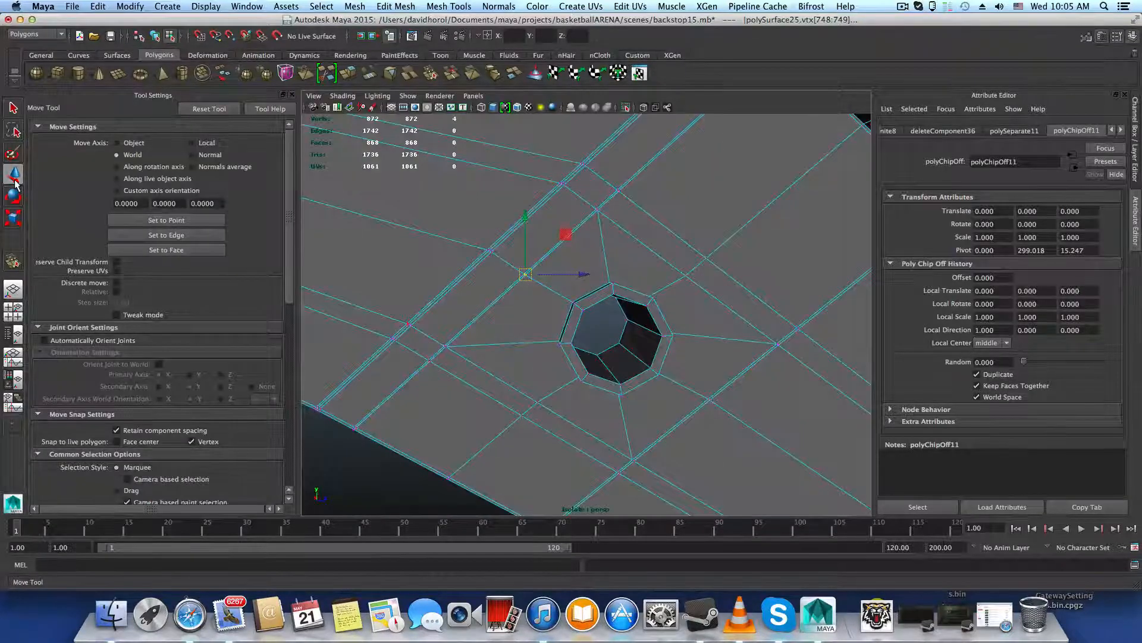
pyautogui.click(193, 154)
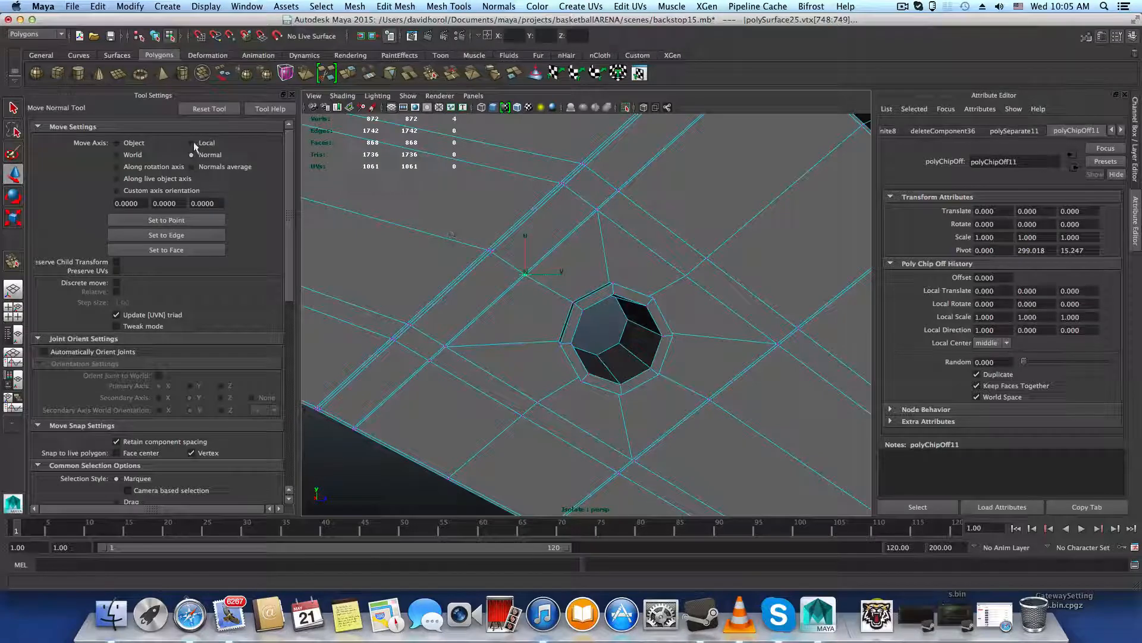
pyautogui.click(192, 143)
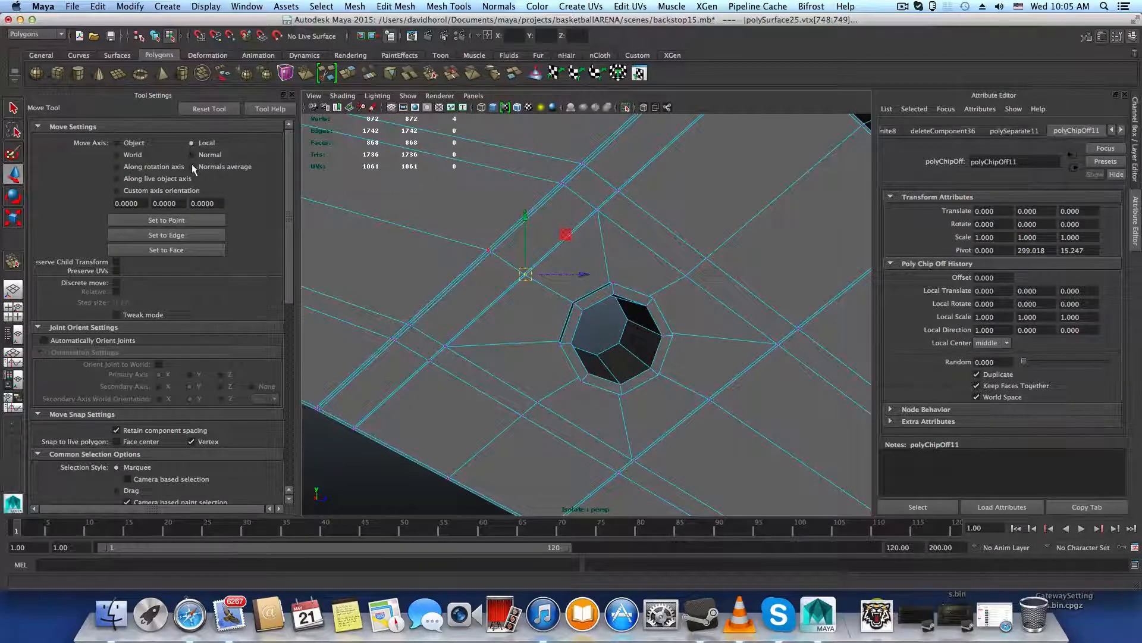
pyautogui.click(192, 167)
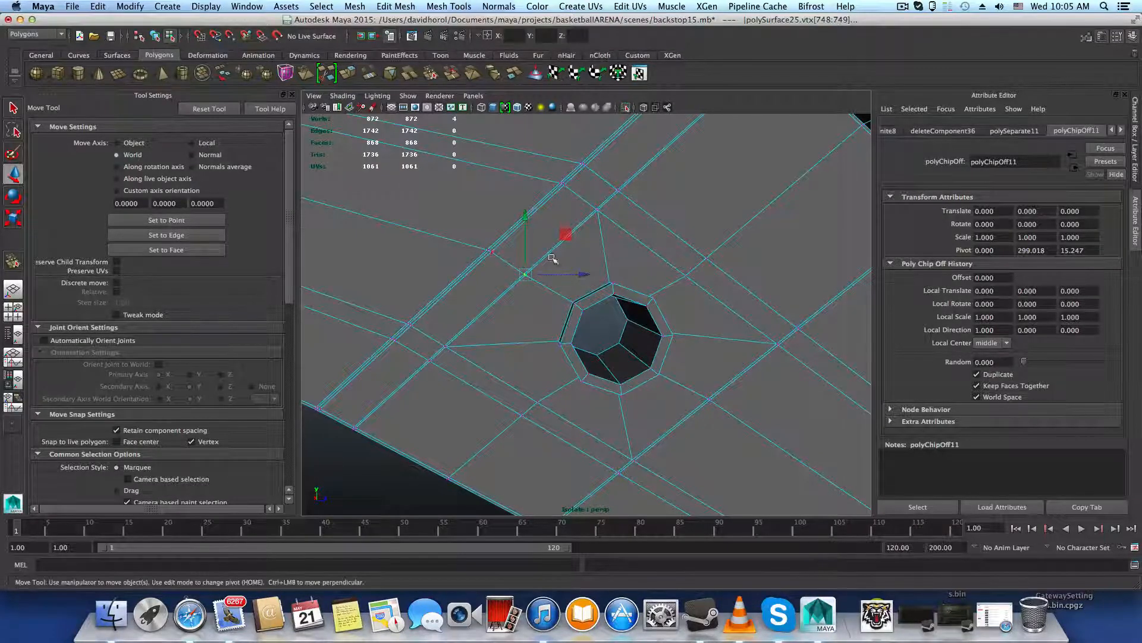
# Nudge the selected vertices along the world Y and Z axes, and shift the neighbouring outer vertex group slightly to align the edge flow
pyautogui.keyDown('alt'); pyautogui.moveTo(509, 272); pyautogui.dragTo(496, 300); pyautogui.keyUp('alt')
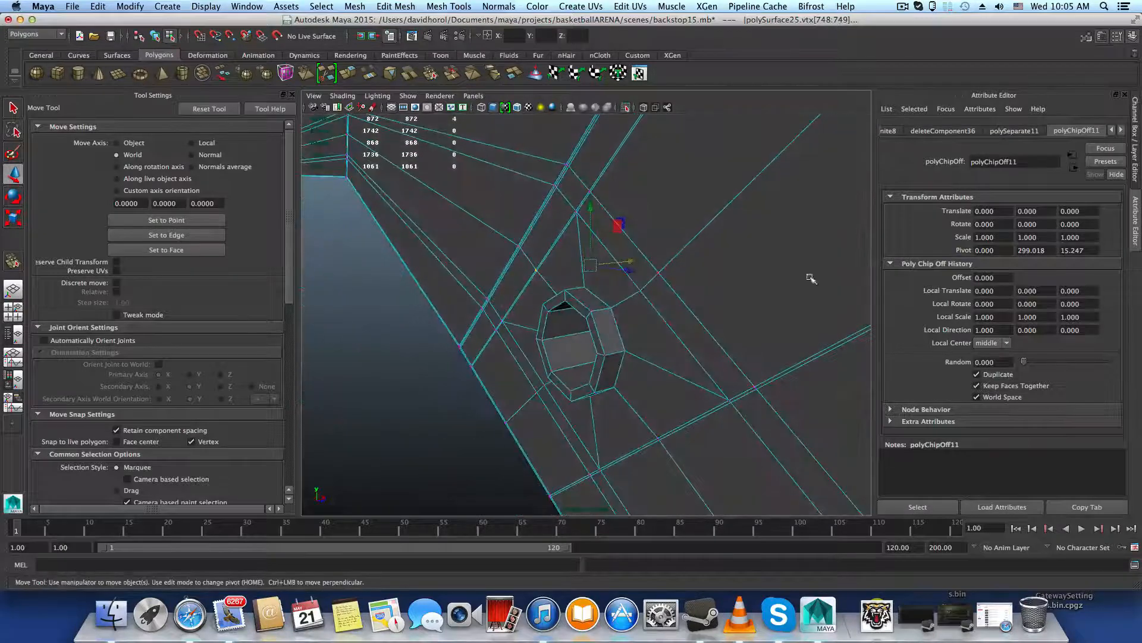
pyautogui.keyDown('alt'); pyautogui.moveTo(579, 297); pyautogui.dragTo(526, 212); pyautogui.keyUp('alt')
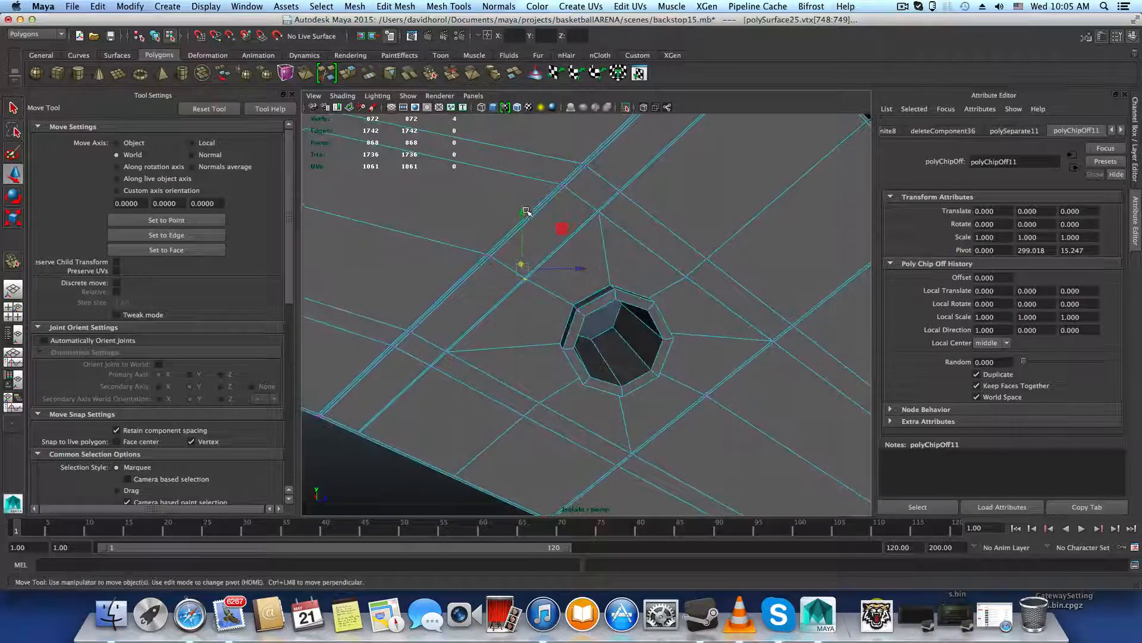
pyautogui.keyDown('alt'); pyautogui.moveTo(556, 250); pyautogui.dragTo(534, 212); pyautogui.keyUp('alt')
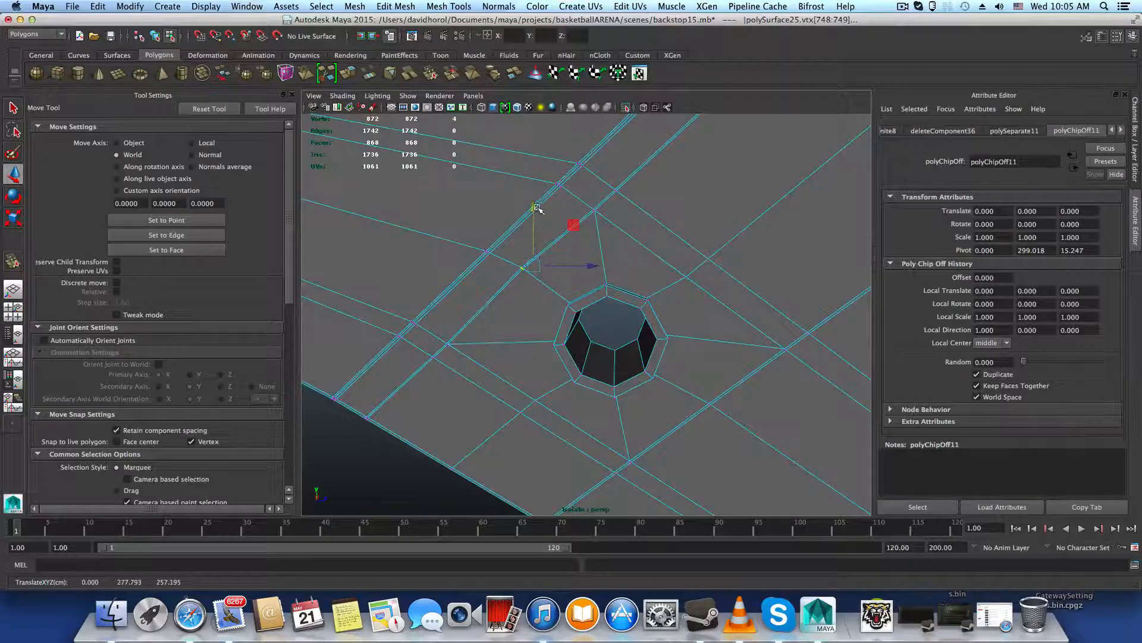
pyautogui.moveTo(595, 268); pyautogui.dragTo(584, 266)
pyautogui.moveTo(525, 208); pyautogui.dragTo(527, 213)
pyautogui.moveTo(582, 272); pyautogui.dragTo(590, 271)
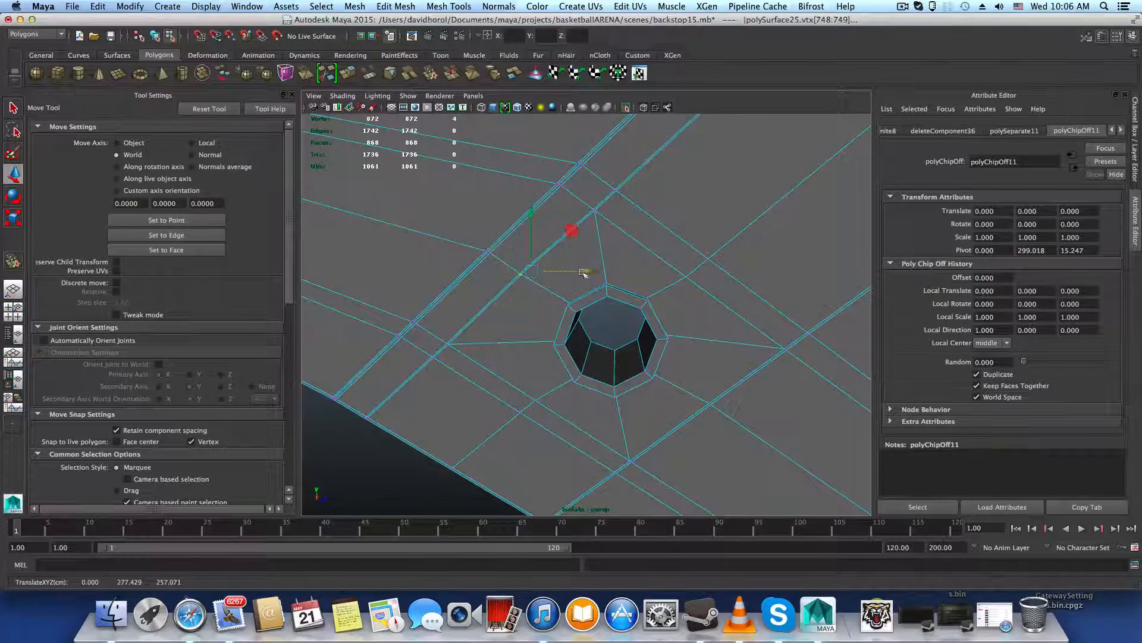
pyautogui.moveTo(479, 231); pyautogui.dragTo(538, 253)
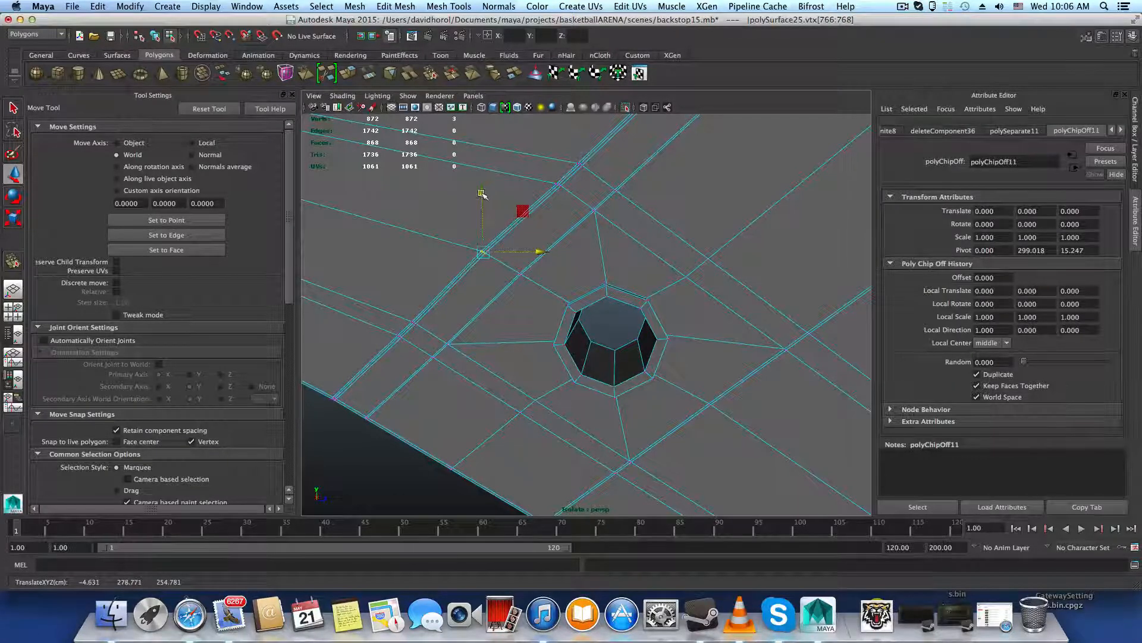
pyautogui.moveTo(482, 194); pyautogui.dragTo(485, 200)
# Preview the bracket mesh around the hole in smoothed display and return to the unsmoothed object display
pyautogui.moveTo(602, 351)
pyautogui.keyDown('alt'); pyautogui.mouseDown()
pyautogui.moveTo(512, 306)
pyautogui.moveTo(572, 331)
pyautogui.moveTo(568, 349)
pyautogui.moveTo(582, 350)
pyautogui.mouseUp(); pyautogui.keyUp('alt')
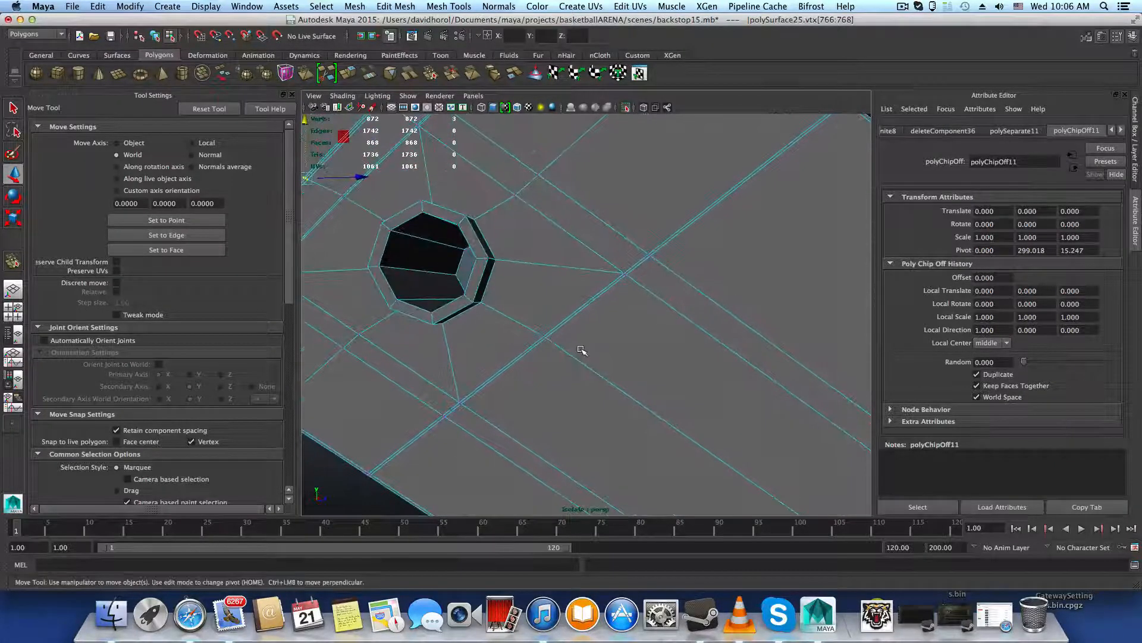
pyautogui.scroll(-5, 581, 350)
pyautogui.press('3')
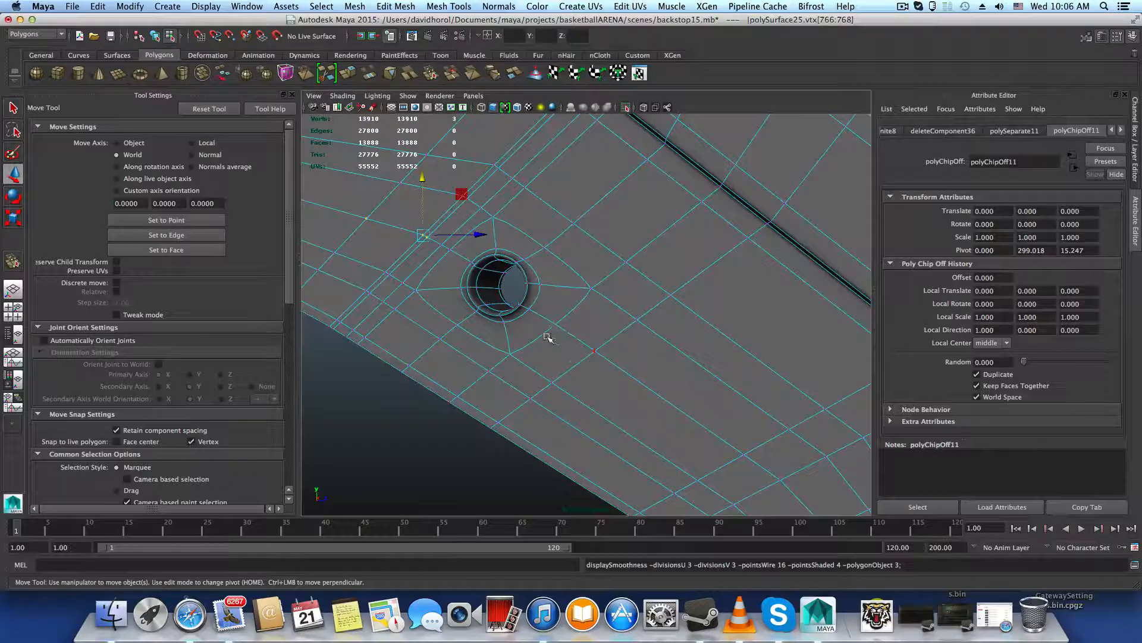
pyautogui.press('1')
pyautogui.press('F8')
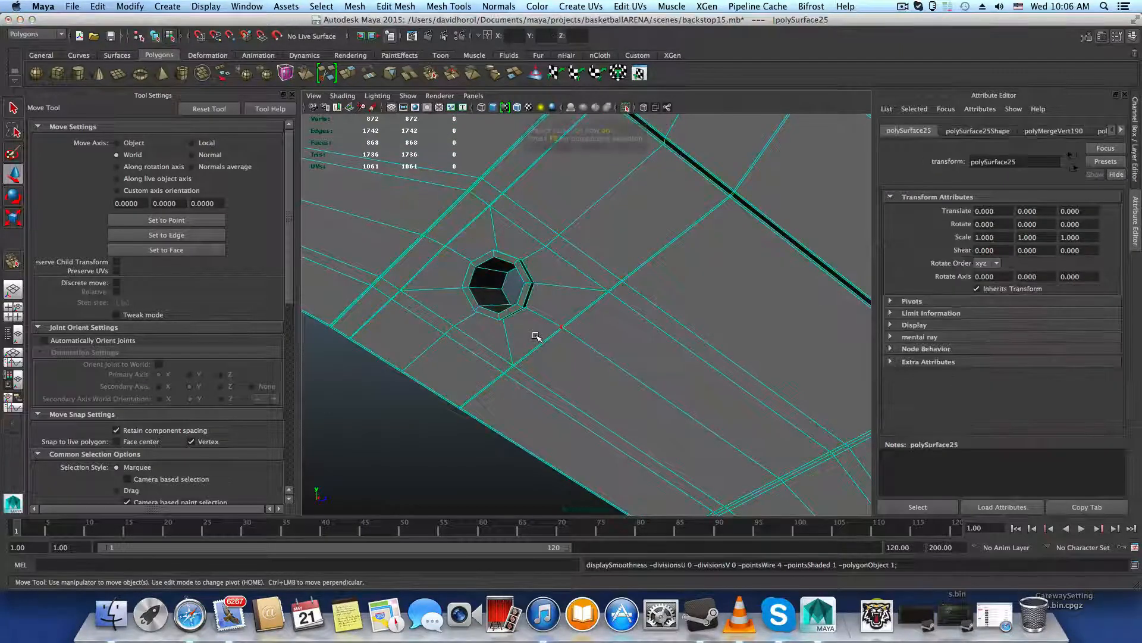
pyautogui.press('3')
pyautogui.press('1')
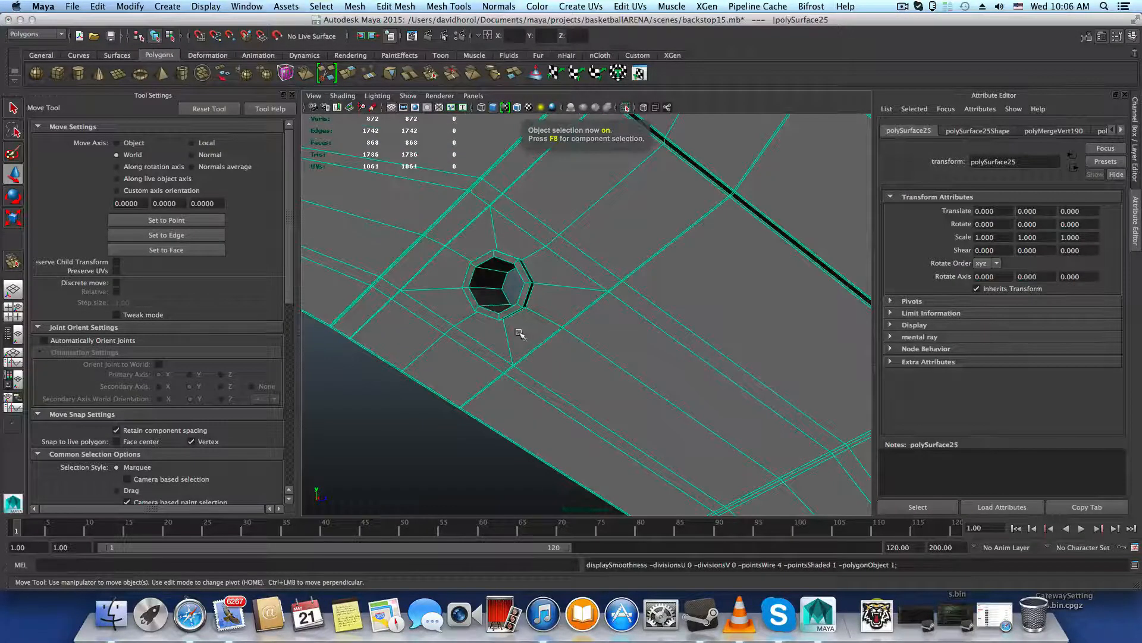
# Insert supporting edge loops around the hole's panel border and ring on this side with the Insert Edge Loop Tool
pyautogui.scroll(10, 581, 357)
pyautogui.keyDown('shift'); pyautogui.moveTo(612, 354); pyautogui.dragTo(551, 369, button='right'); pyautogui.keyUp('shift')
pyautogui.scroll(-5, 559, 371)
pyautogui.keyDown('alt'); pyautogui.moveTo(560, 372); pyautogui.dragTo(553, 271); pyautogui.keyUp('alt')
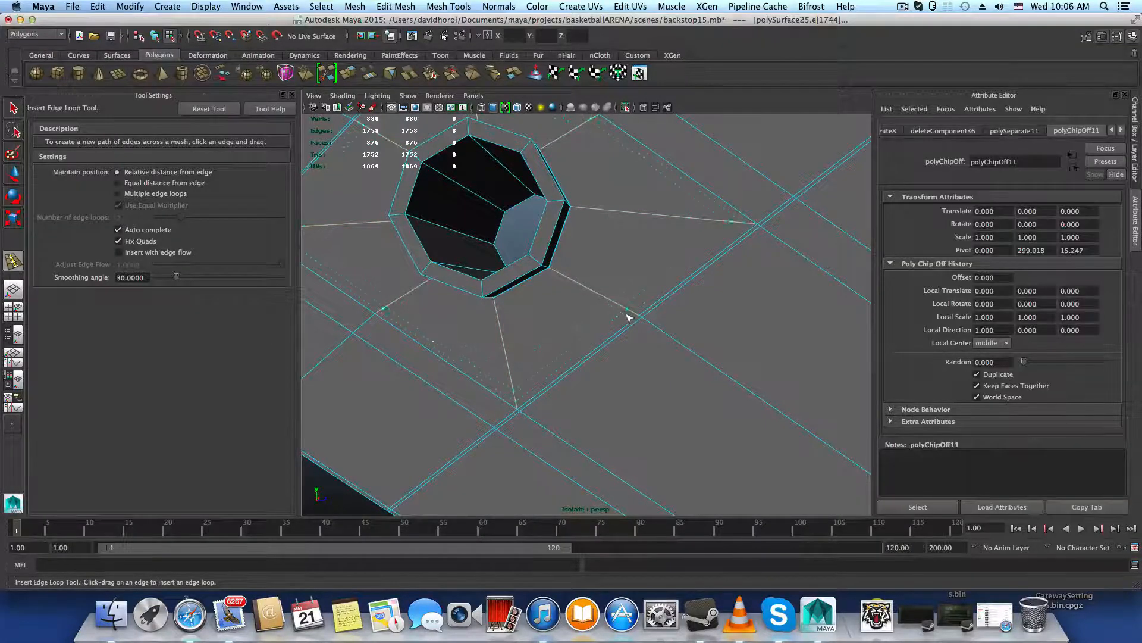
pyautogui.moveTo(635, 316); pyautogui.dragTo(470, 275)
# On the bracket's opposite side, insert edge loops just inside the hole panel's border and on both sides of the ring's base edge
pyautogui.scroll(6, 569, 285)
pyautogui.keyDown('alt'); pyautogui.moveTo(470, 275); pyautogui.dragTo(755, 306); pyautogui.keyUp('alt')
pyautogui.keyDown('alt'); pyautogui.moveTo(755, 305); pyautogui.dragTo(613, 327, button='right'); pyautogui.keyUp('alt')
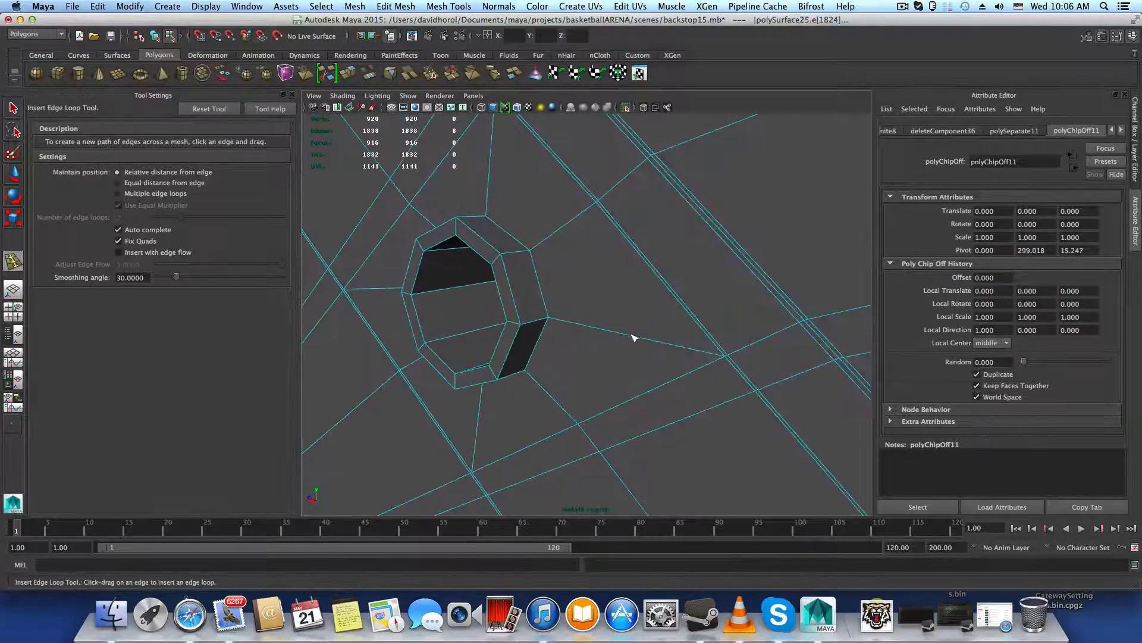
pyautogui.click(719, 371)
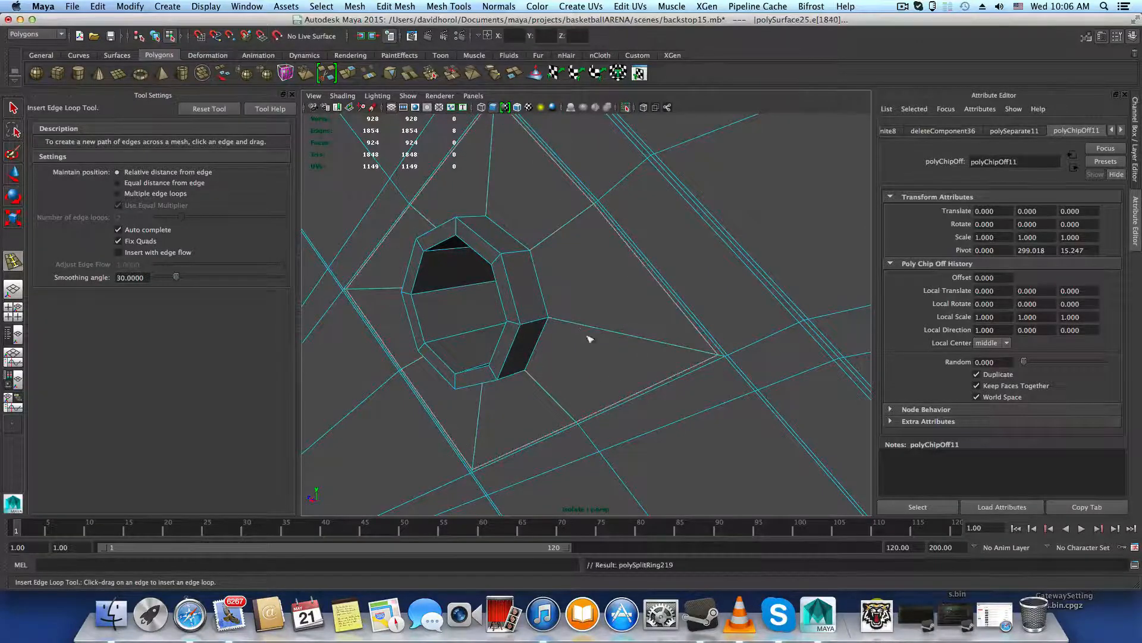
pyautogui.moveTo(564, 325); pyautogui.dragTo(551, 325)
pyautogui.keyDown('alt'); pyautogui.moveTo(620, 352); pyautogui.dragTo(556, 351, button='right'); pyautogui.keyUp('alt')
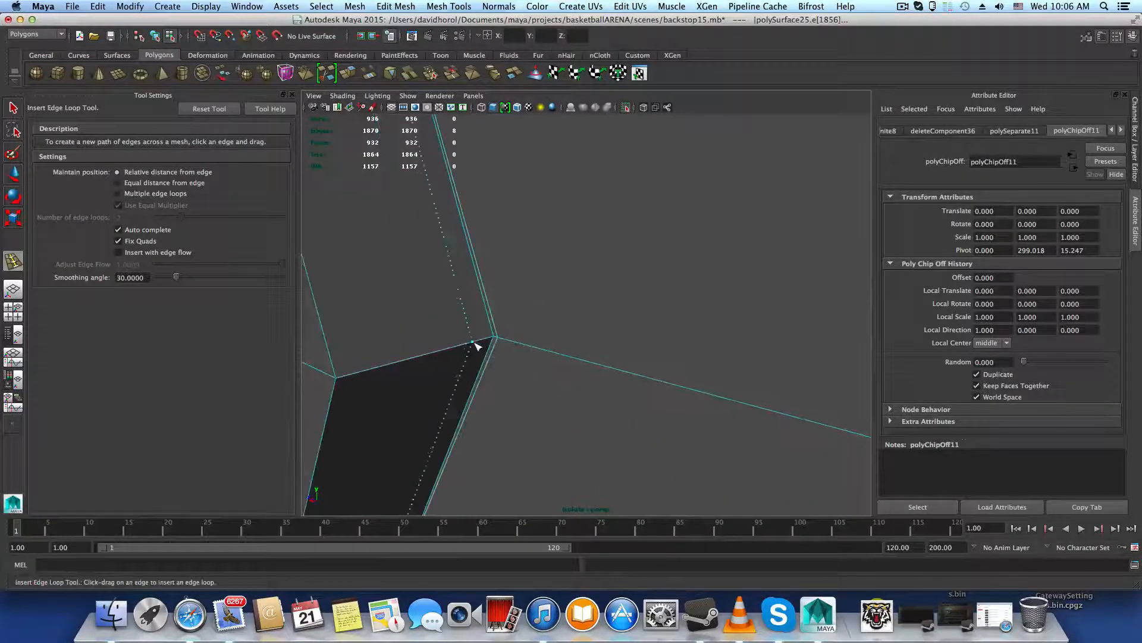
pyautogui.moveTo(476, 343); pyautogui.dragTo(493, 341)
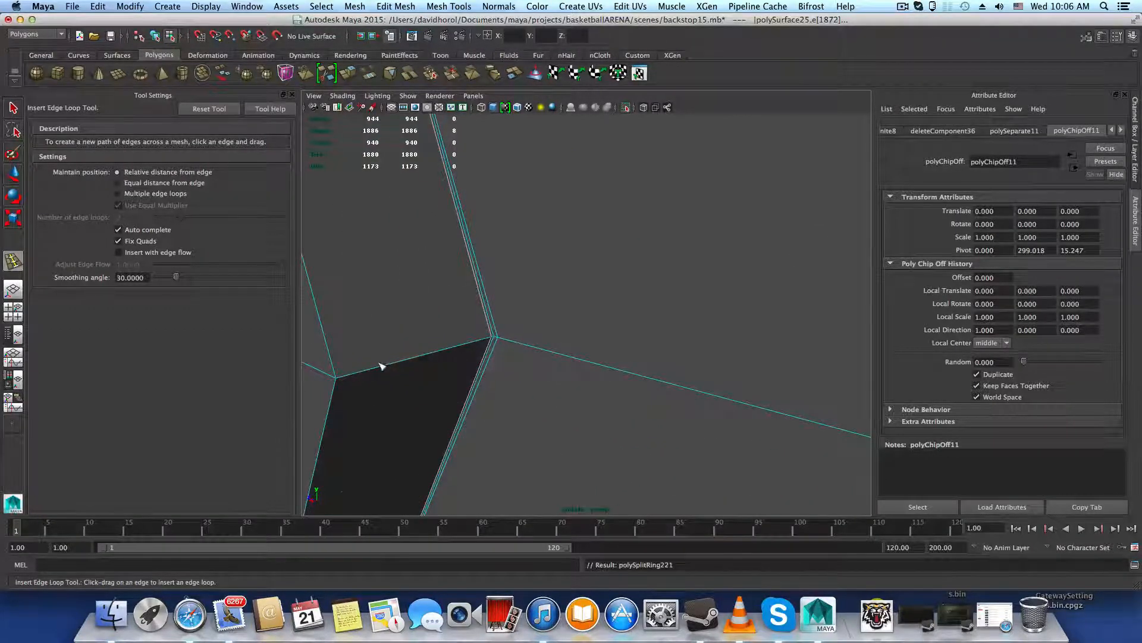
# Insert edge loops close to the outer and inner edges of the ring's front rim, and leave the Insert Edge Loop Tool
pyautogui.moveTo(353, 373); pyautogui.dragTo(770, 357)
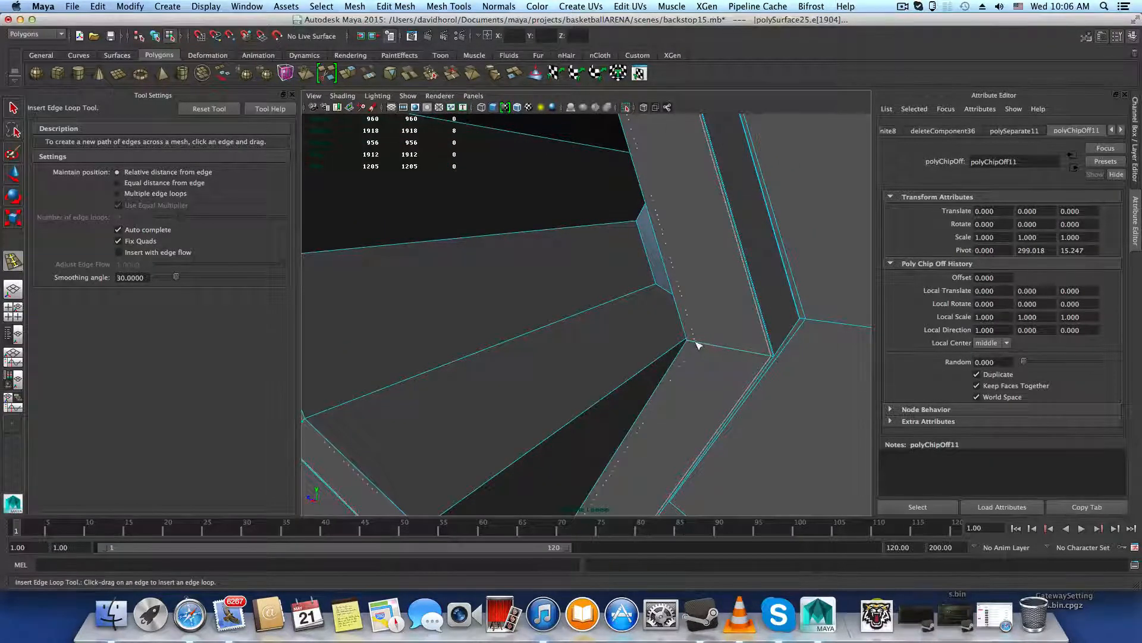
pyautogui.moveTo(692, 344); pyautogui.dragTo(690, 343)
pyautogui.press('q')
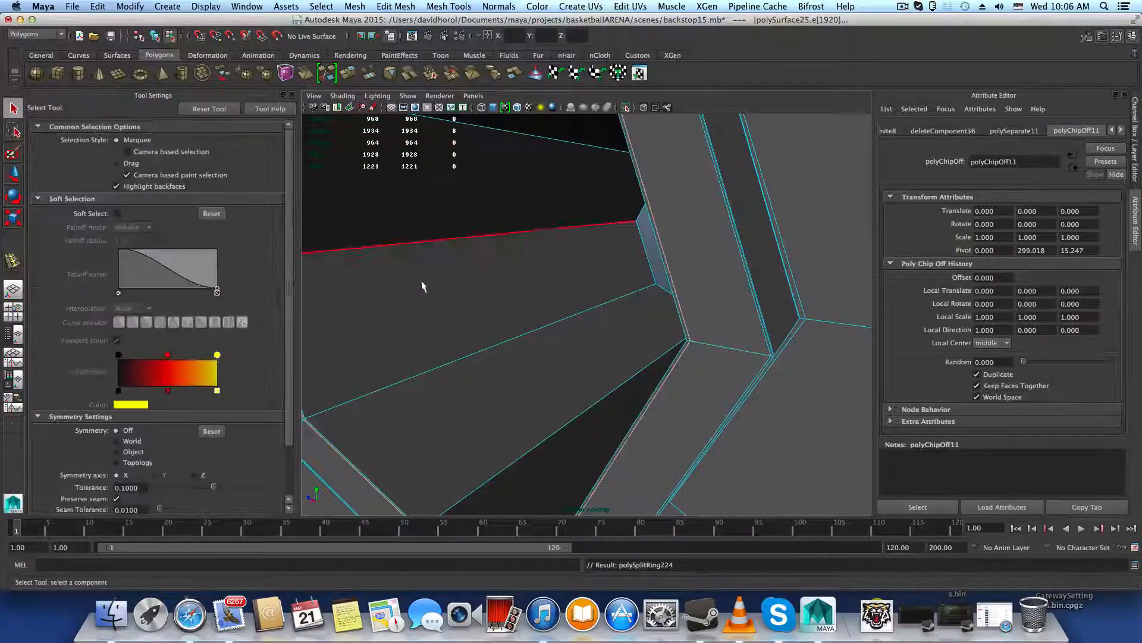
# Add an edge loop around the middle of the hole's inner tube and offset edge loops from it close to both tube ends
pyautogui.moveTo(431, 285)
pyautogui.mouseDown(button='right')
pyautogui.moveTo(455, 244)
pyautogui.moveTo(413, 259)
pyautogui.moveTo(439, 277)
pyautogui.mouseUp(button='right')
pyautogui.click(456, 238)
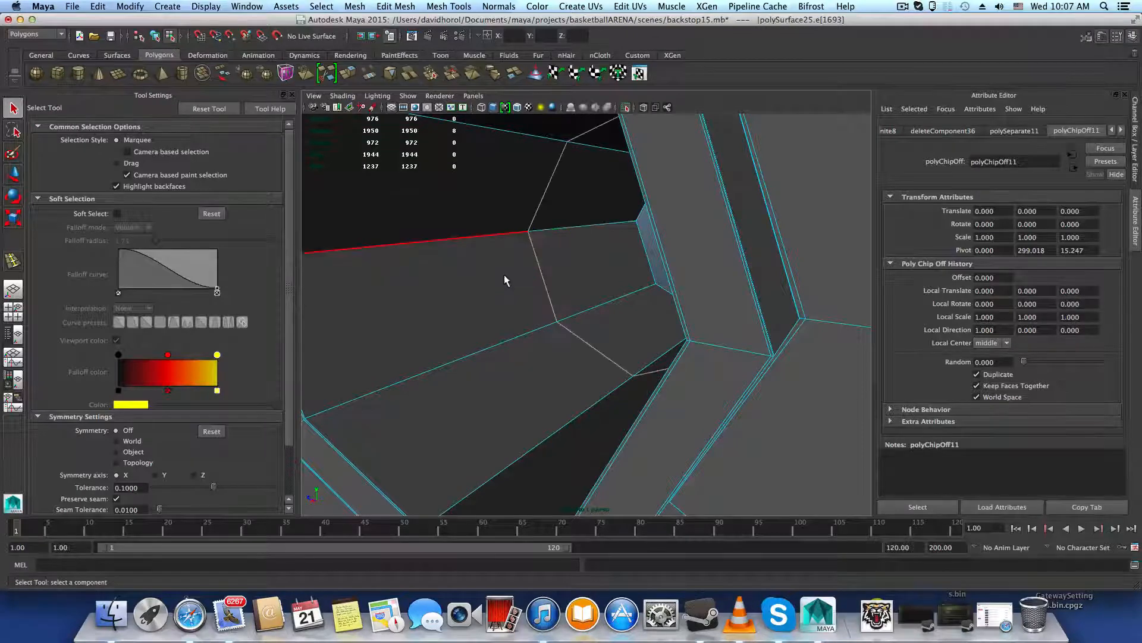
pyautogui.click(395, 6)
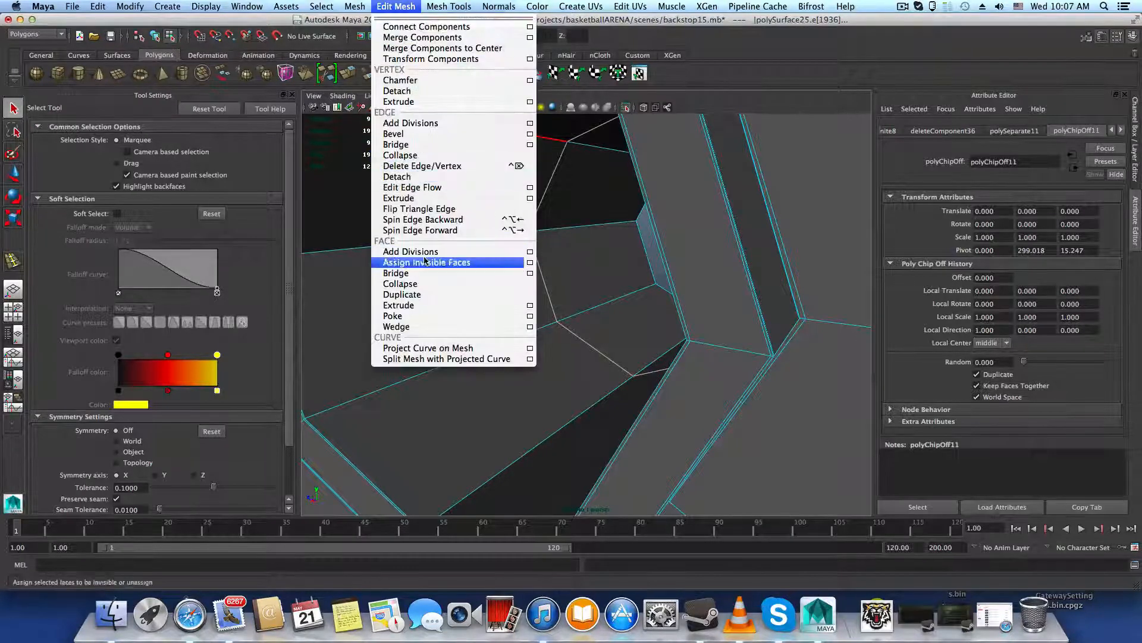
pyautogui.moveTo(446, 7)
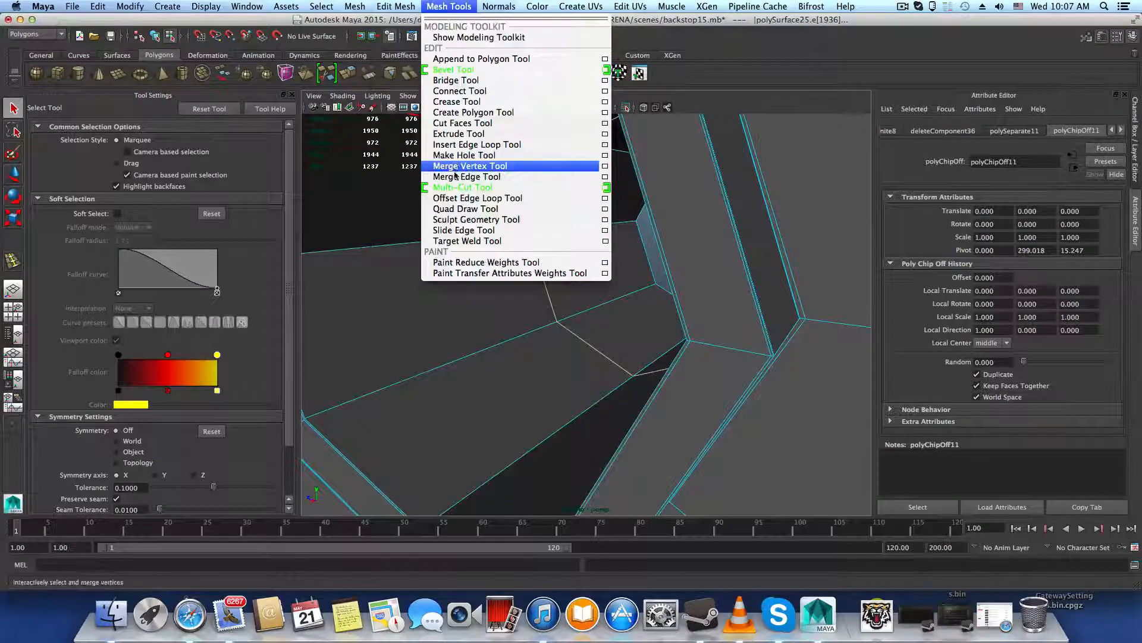
pyautogui.click(476, 197)
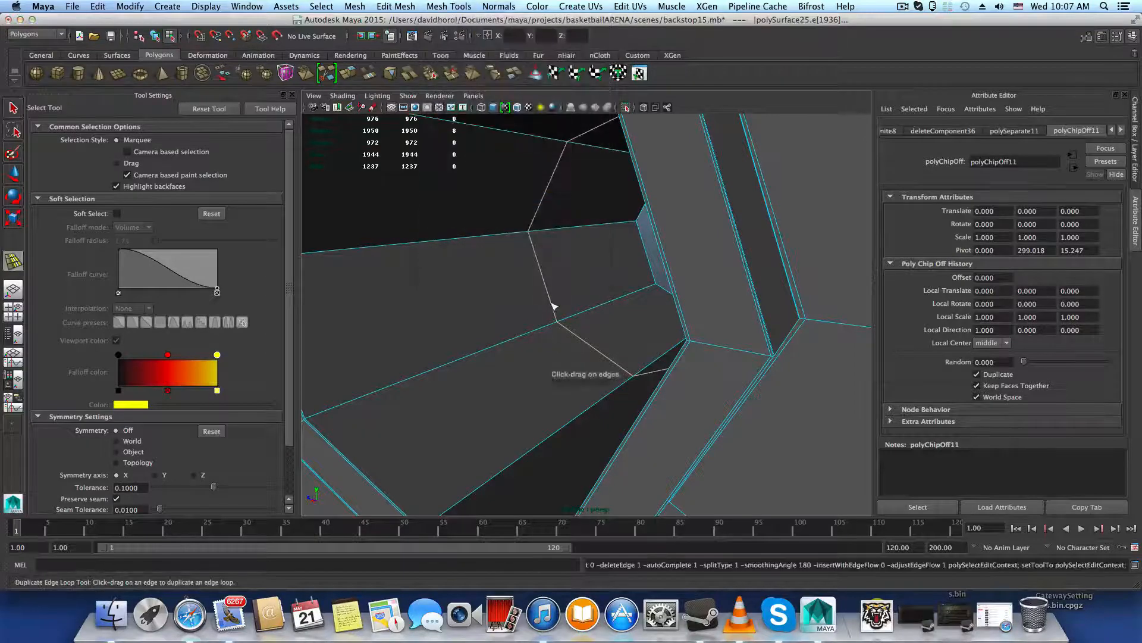
pyautogui.moveTo(555, 313); pyautogui.dragTo(550, 293)
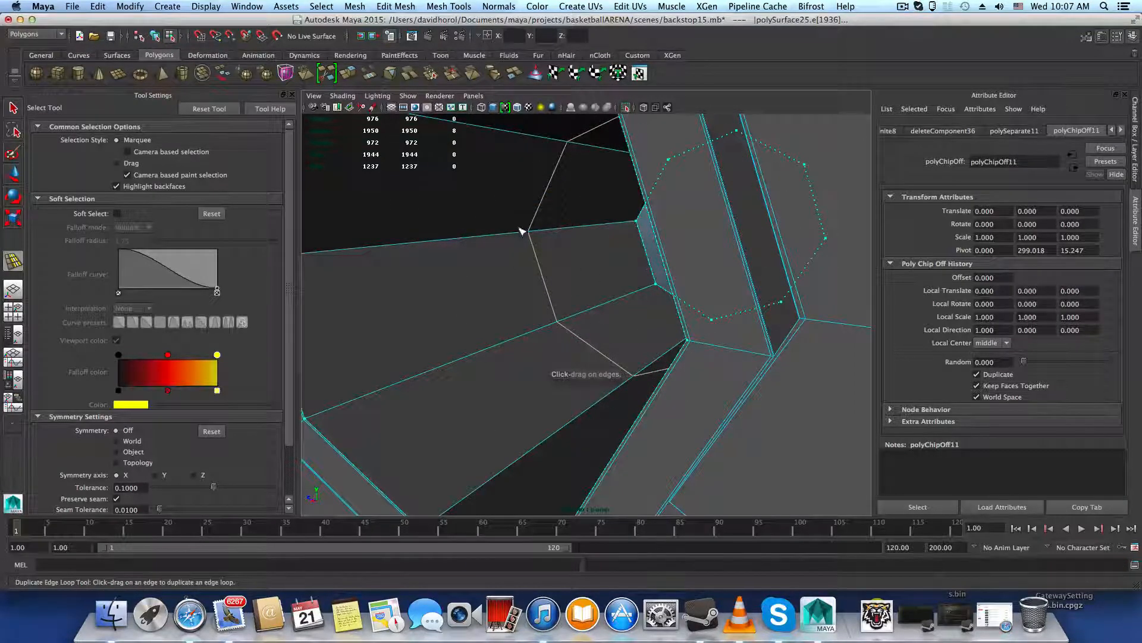
pyautogui.moveTo(523, 239); pyautogui.dragTo(522, 237)
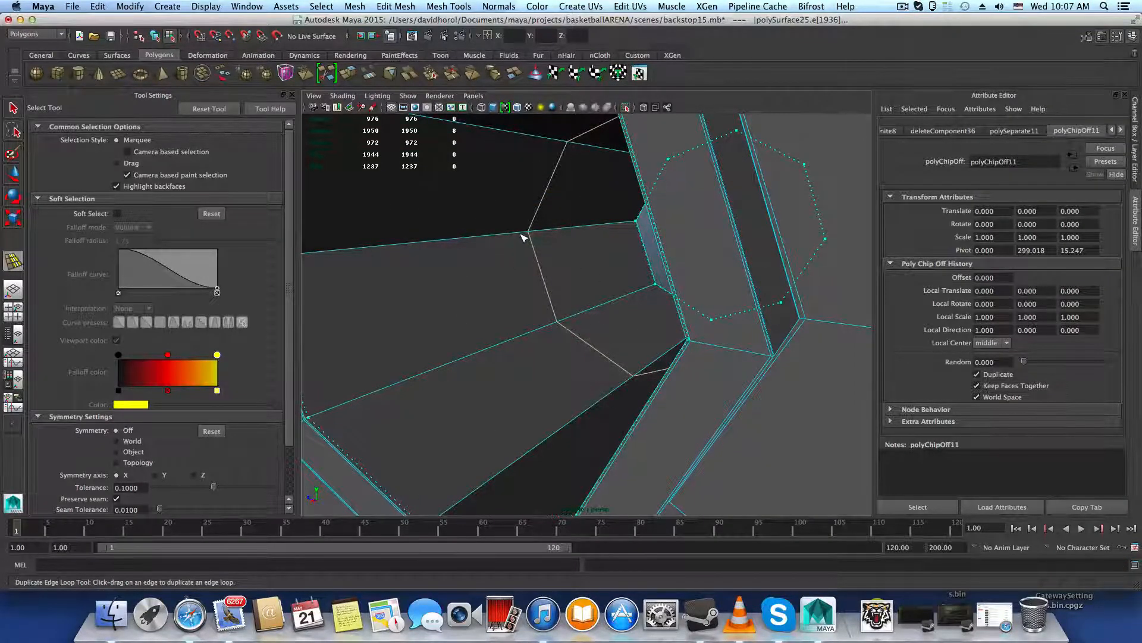
pyautogui.moveTo(524, 237); pyautogui.dragTo(524, 237)
# Return the bracket to object mode and examine the hole and its rings in smoothed display from several angles
pyautogui.scroll(-10, 465, 289)
pyautogui.press('F8')
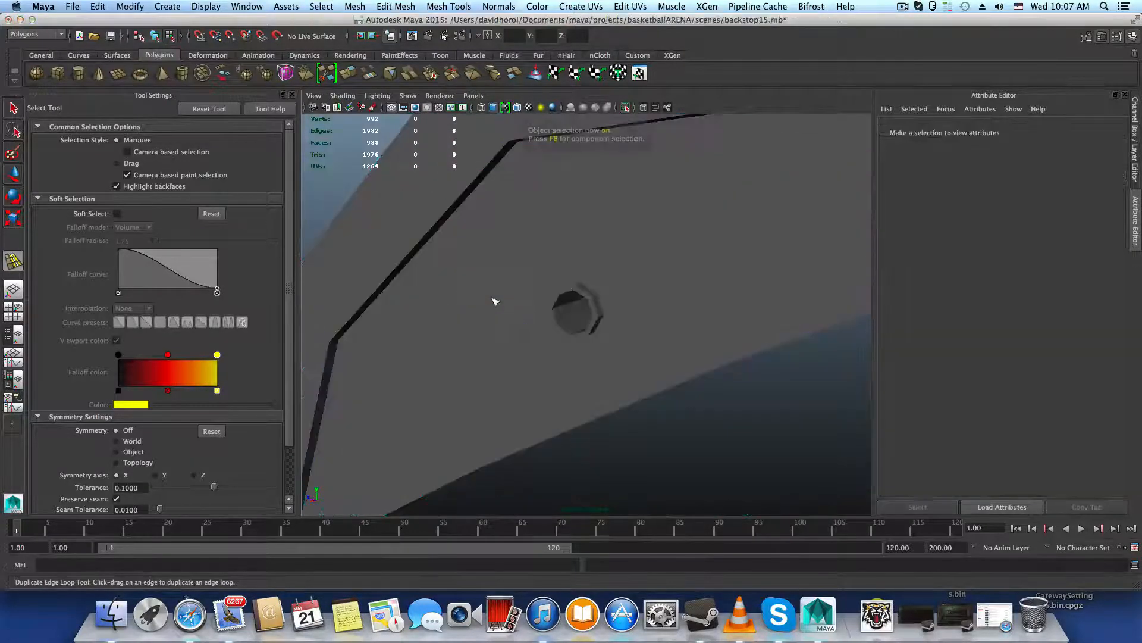
pyautogui.press('3')
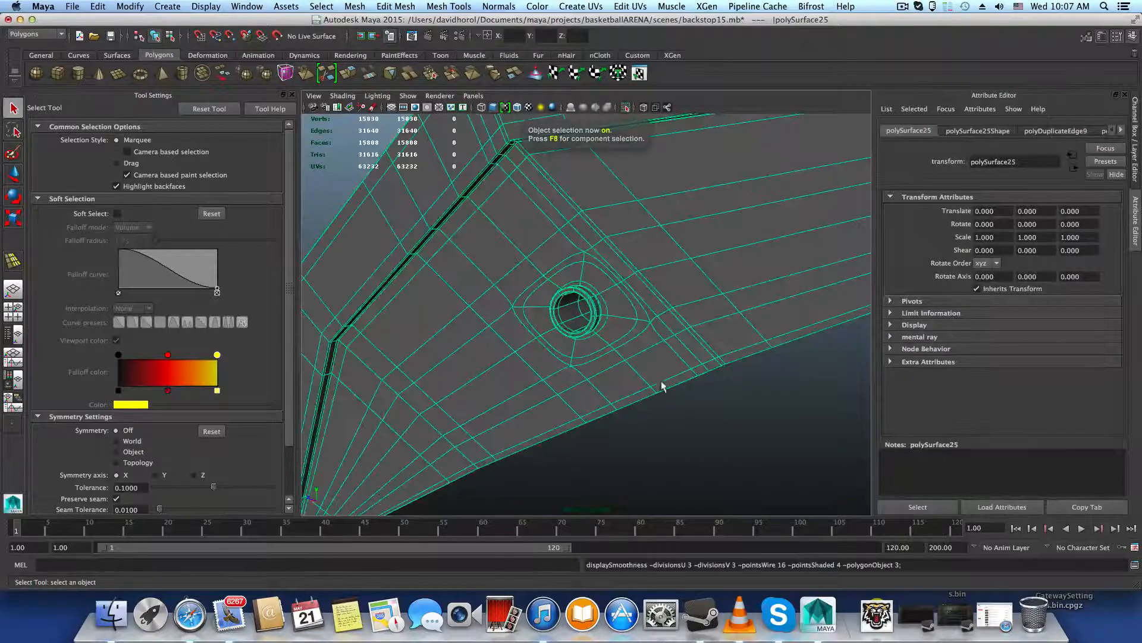
pyautogui.click(729, 427)
pyautogui.keyDown('alt'); pyautogui.moveTo(733, 427); pyautogui.dragTo(820, 434); pyautogui.keyUp('alt')
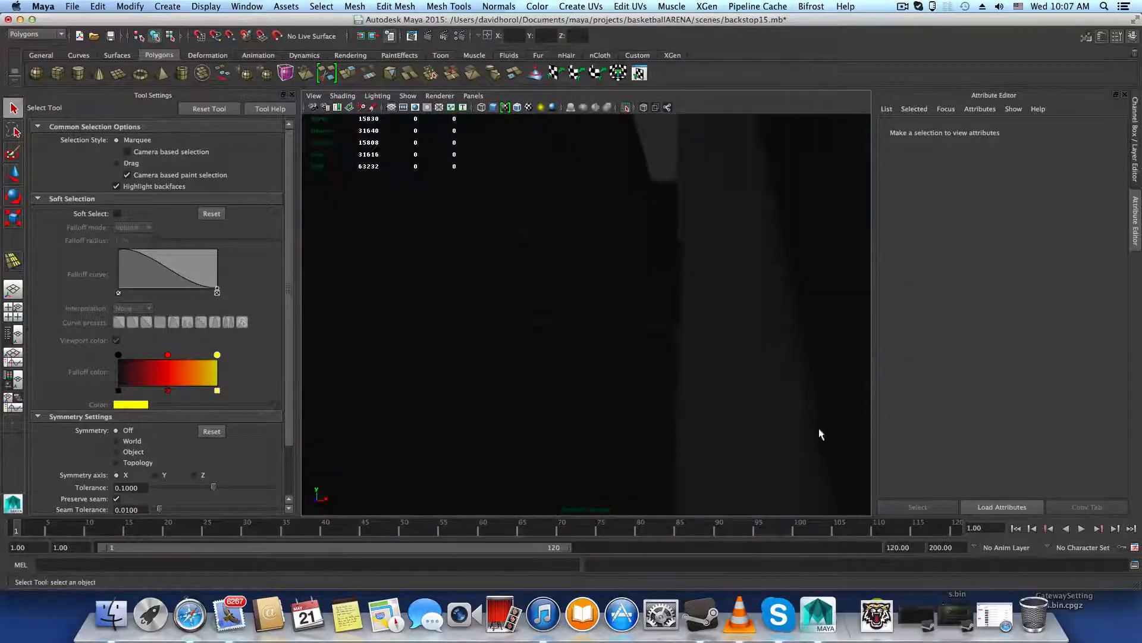
pyautogui.keyDown('alt'); pyautogui.moveTo(750, 384); pyautogui.dragTo(601, 387); pyautogui.keyUp('alt')
# Return the bracket to unsmoothed display and select the outer rim vertices of the rings on both sides
pyautogui.click(543, 290)
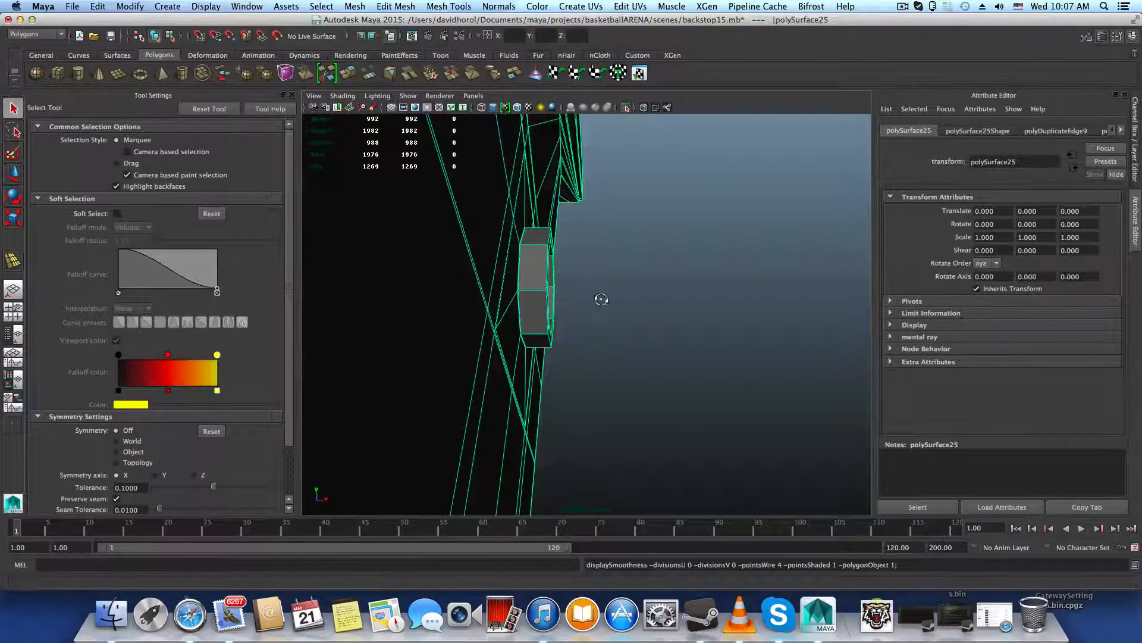
pyautogui.keyDown('alt'); pyautogui.moveTo(602, 299); pyautogui.dragTo(589, 301); pyautogui.keyUp('alt')
pyautogui.rightClick(561, 277)
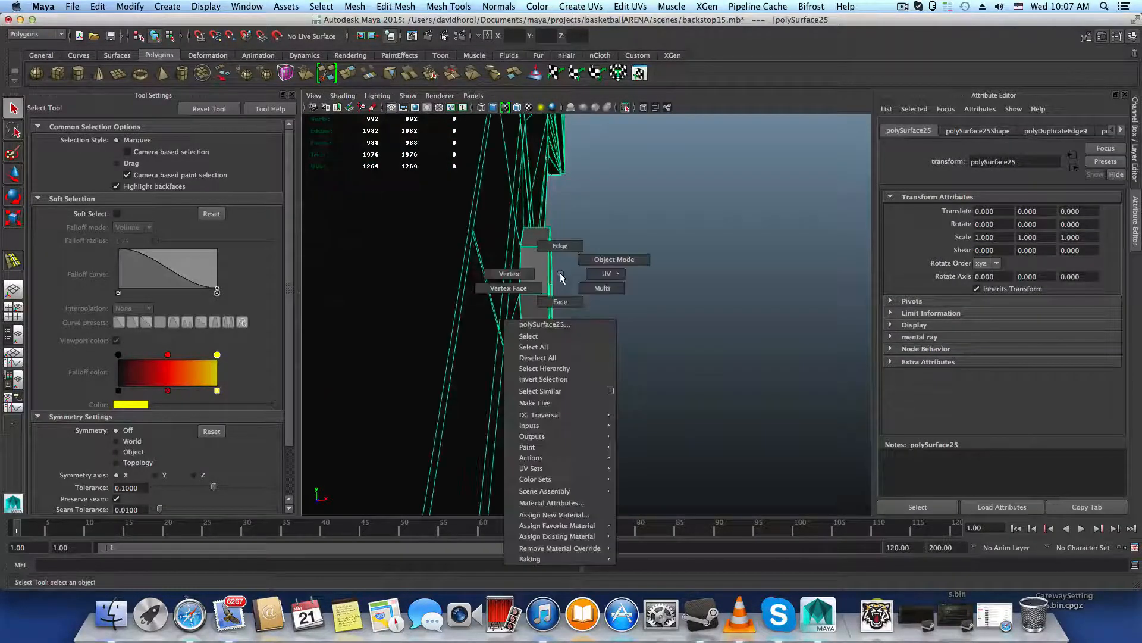
pyautogui.click(515, 274)
pyautogui.keyDown('alt'); pyautogui.moveTo(545, 236); pyautogui.dragTo(612, 287); pyautogui.keyUp('alt')
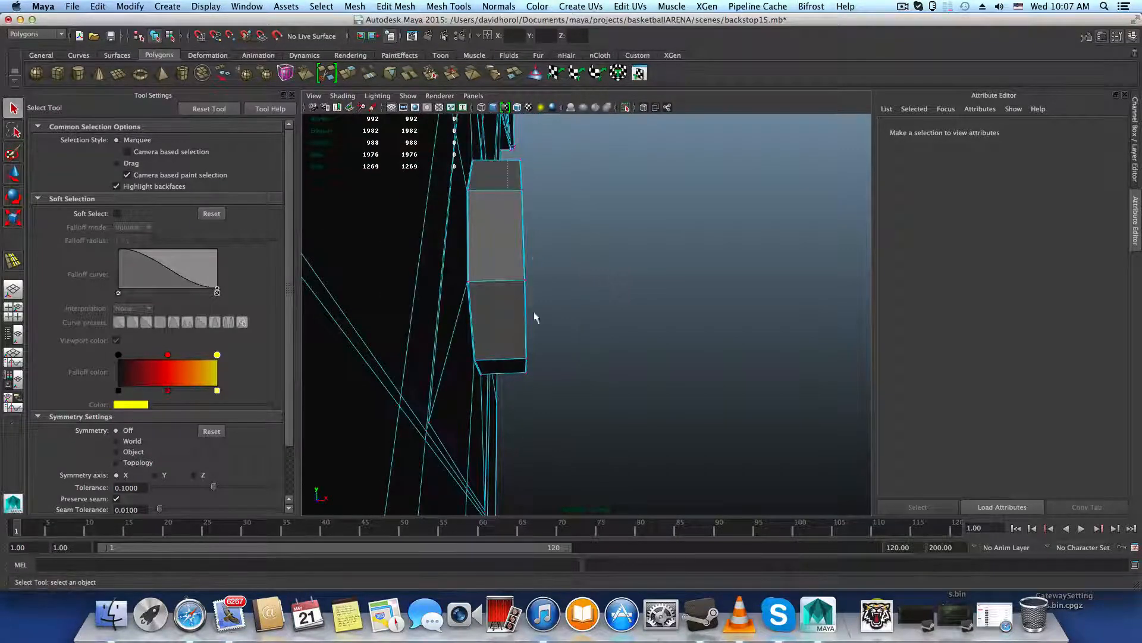
pyautogui.moveTo(535, 317); pyautogui.dragTo(554, 440)
pyautogui.keyDown('alt'); pyautogui.moveTo(493, 400); pyautogui.dragTo(893, 405); pyautogui.keyUp('alt')
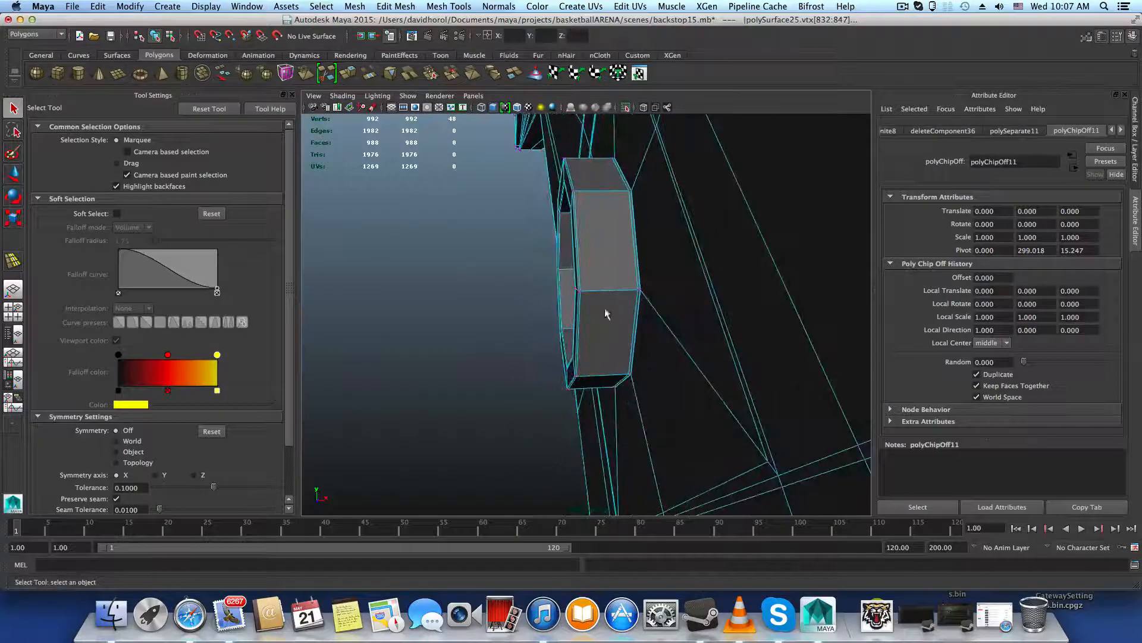
pyautogui.keyDown('alt'); pyautogui.moveTo(615, 319); pyautogui.dragTo(606, 318); pyautogui.keyUp('alt')
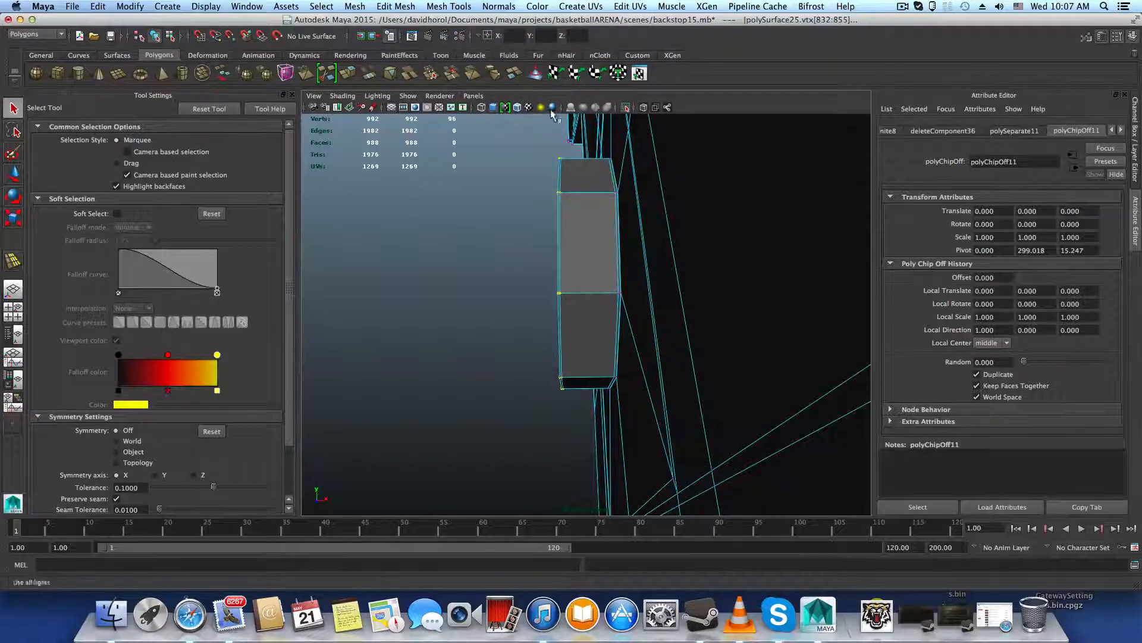
# Show the rest of the backstop and scale the selected rim vertices along X, extending both rings toward the support arms
pyautogui.click(625, 108)
pyautogui.keyDown('alt'); pyautogui.moveTo(551, 323); pyautogui.dragTo(407, 338); pyautogui.keyUp('alt')
pyautogui.press('4')
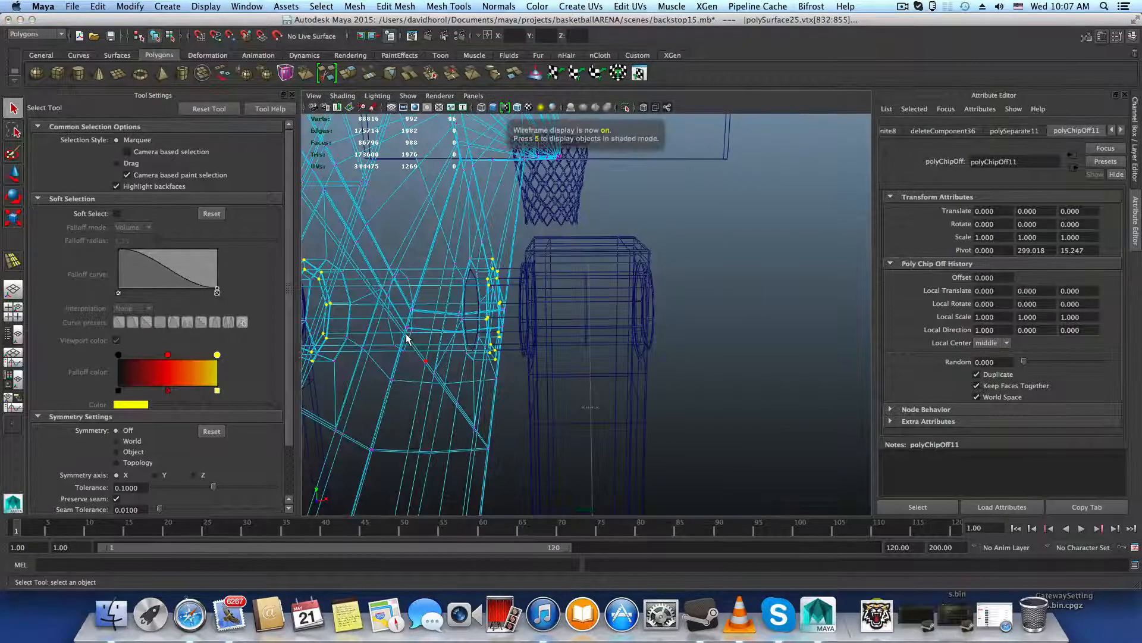
pyautogui.press('5')
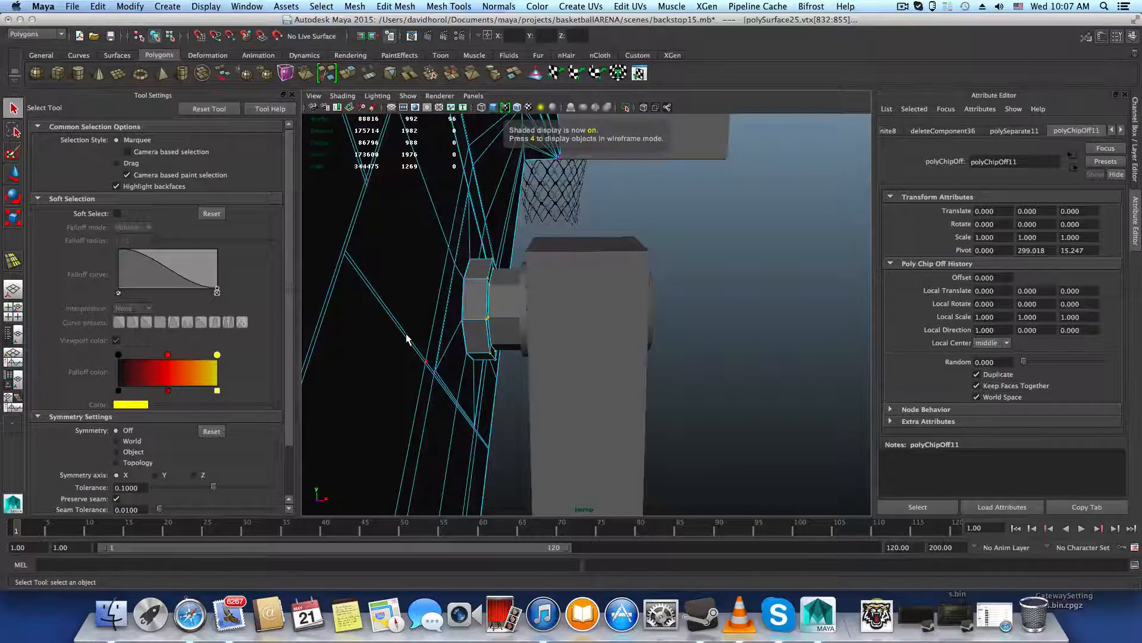
pyautogui.press('r')
pyautogui.moveTo(455, 309); pyautogui.dragTo(467, 310)
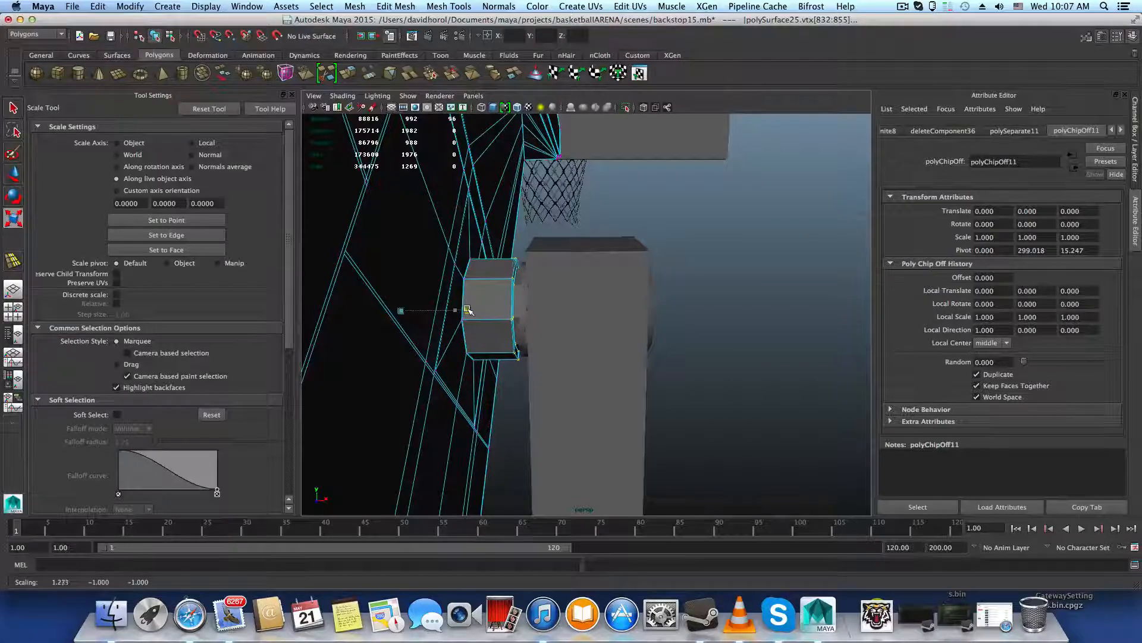
pyautogui.moveTo(463, 310)
pyautogui.keyDown('alt'); pyautogui.mouseDown()
pyautogui.moveTo(502, 306)
pyautogui.moveTo(457, 306)
pyautogui.mouseUp(); pyautogui.keyUp('alt')
pyautogui.scroll(5, 458, 305)
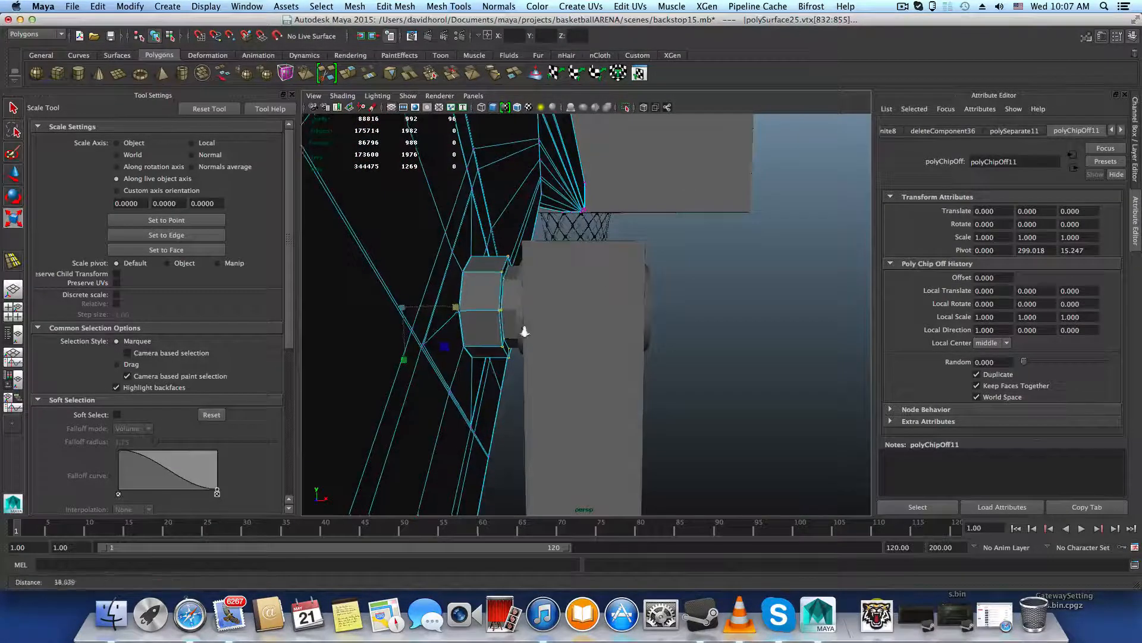
# Check the rings with the bracket isolated, show all objects again, and readjust the rim vertices' X scale against the support arm
pyautogui.click(625, 108)
pyautogui.keyDown('alt'); pyautogui.moveTo(395, 332); pyautogui.dragTo(651, 400, button='middle'); pyautogui.keyUp('alt')
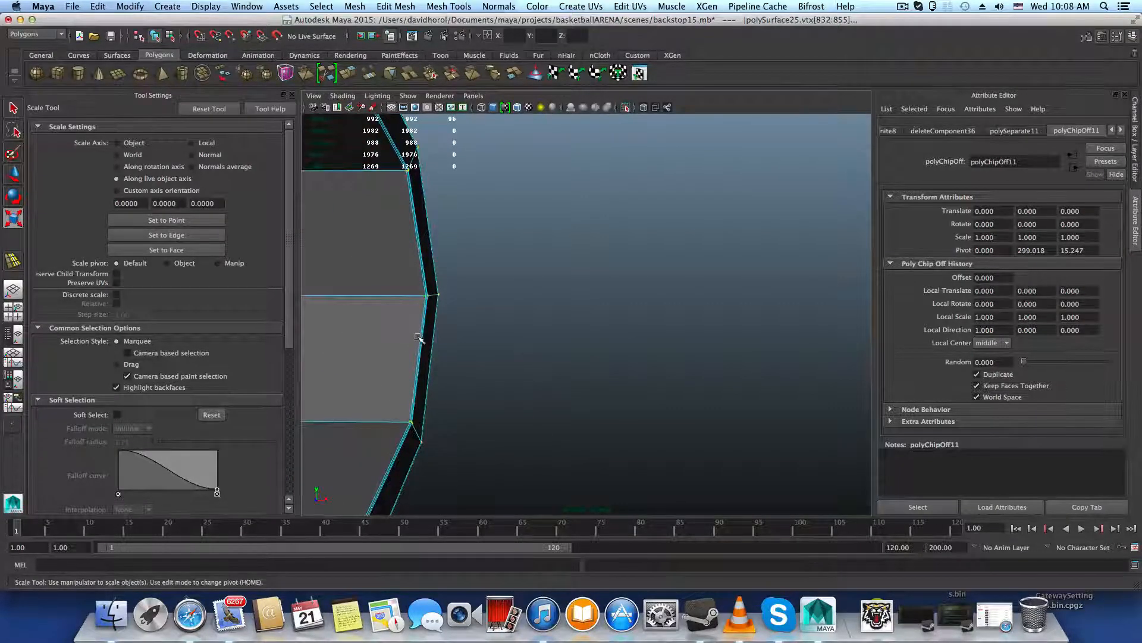
pyautogui.scroll(-4, 419, 348)
pyautogui.scroll(-4, 509, 357)
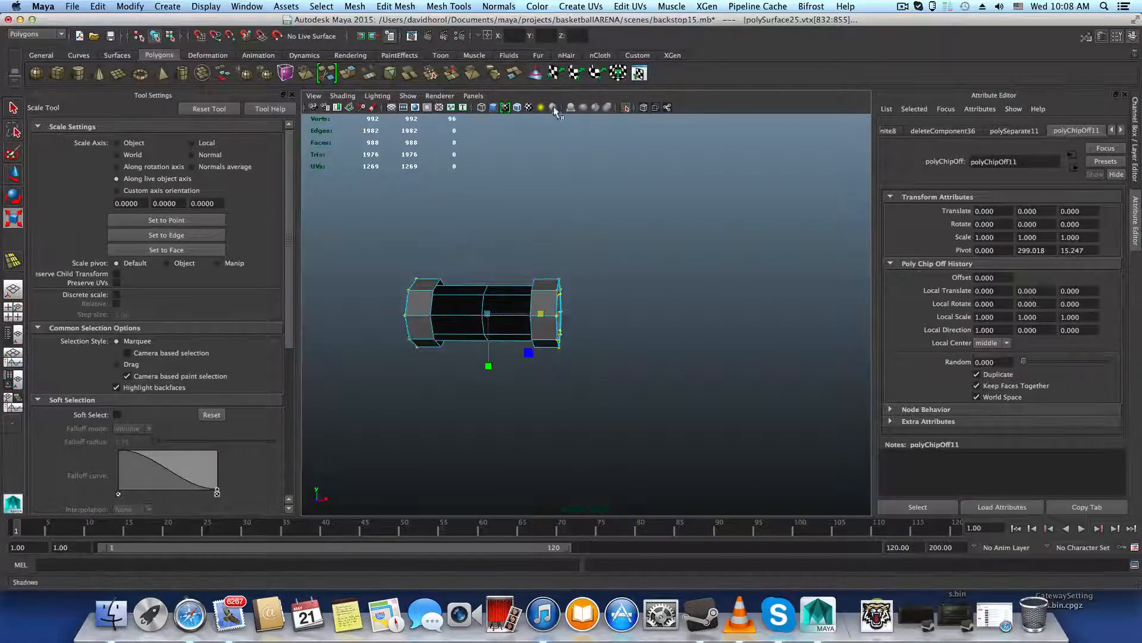
pyautogui.click(626, 109)
pyautogui.scroll(8, 500, 336)
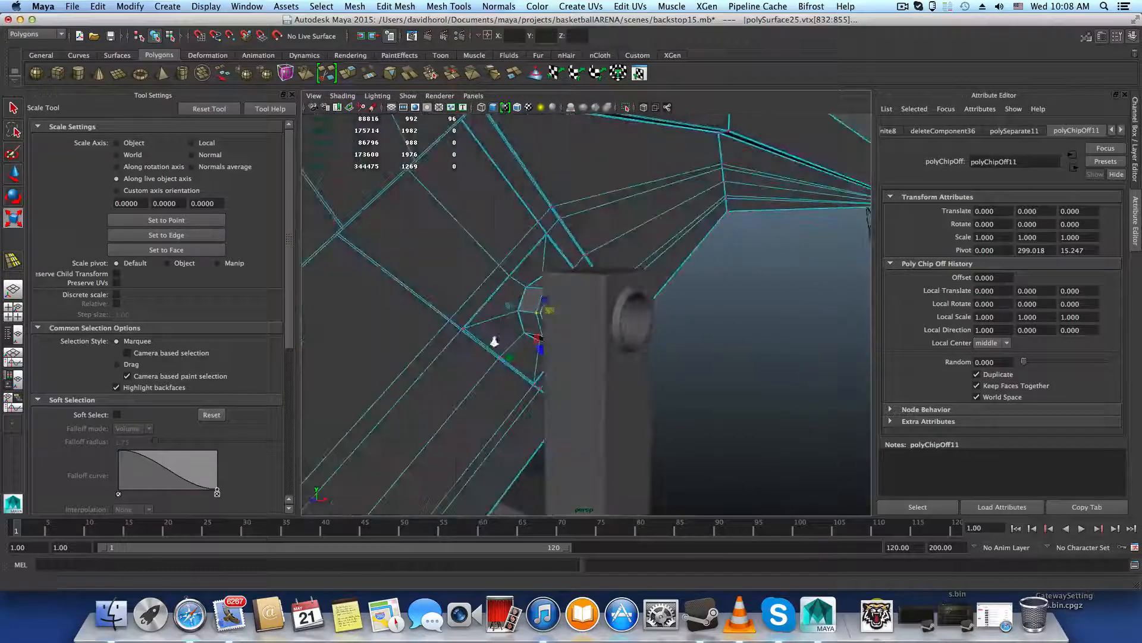
pyautogui.keyDown('alt'); pyautogui.moveTo(565, 373); pyautogui.dragTo(694, 383, button='middle'); pyautogui.keyUp('alt')
pyautogui.keyDown('alt'); pyautogui.moveTo(550, 354); pyautogui.dragTo(454, 352, button='right'); pyautogui.keyUp('alt')
pyautogui.keyDown('alt'); pyautogui.moveTo(489, 357); pyautogui.dragTo(594, 361); pyautogui.keyUp('alt')
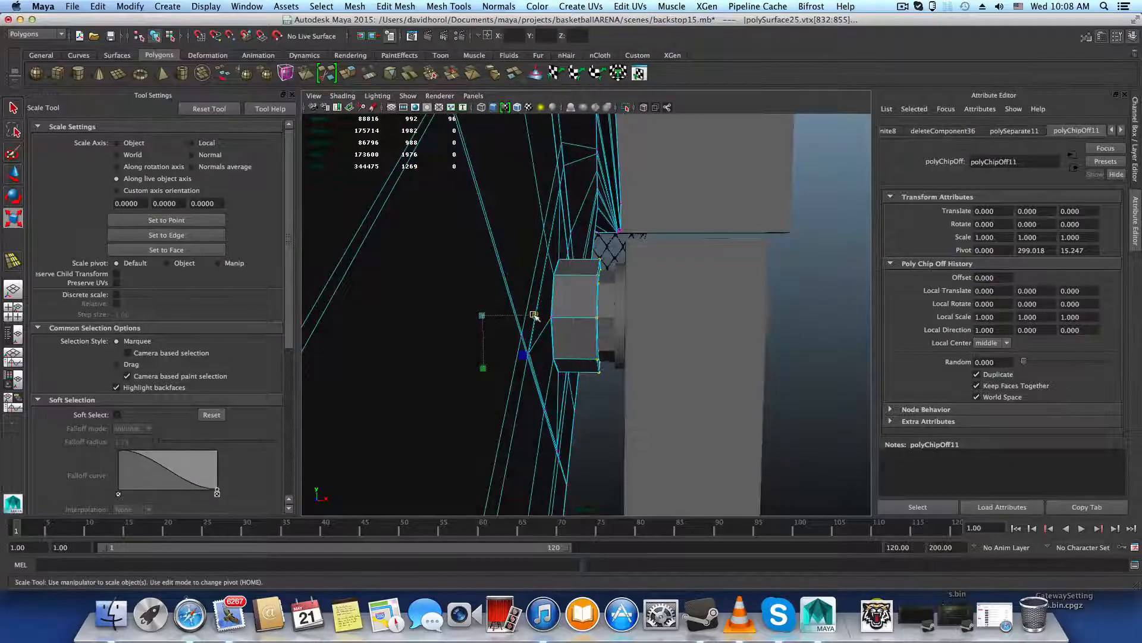
pyautogui.moveTo(534, 316); pyautogui.dragTo(503, 336)
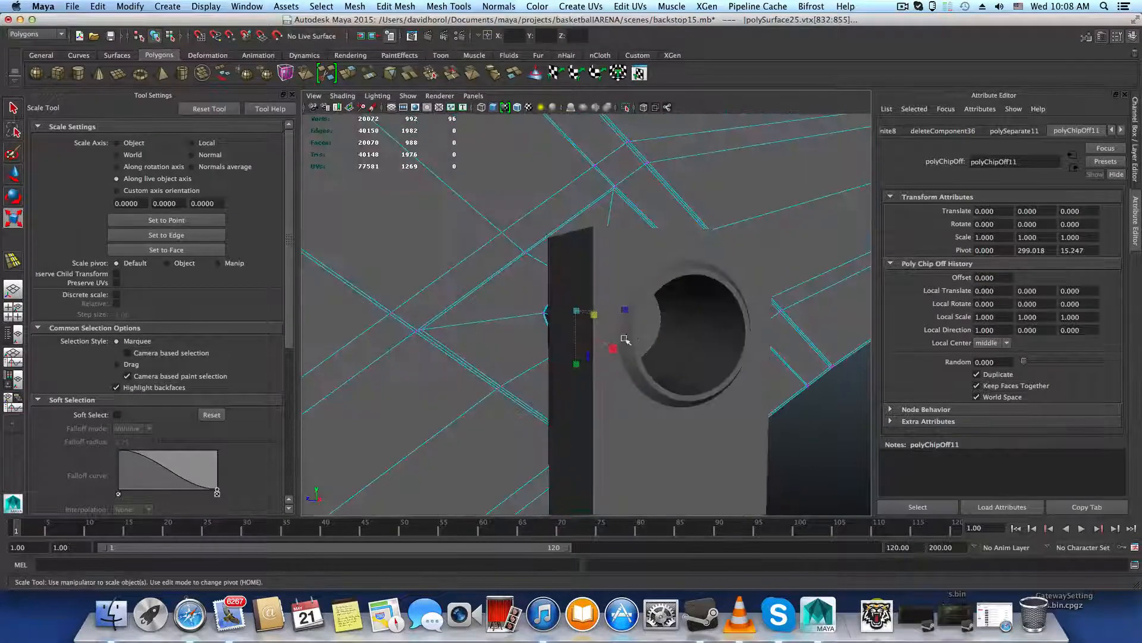
# Display the bracket smoothed in object mode and examine how its ring meets the hole in the support arm
pyautogui.scroll(-5, 472, 382)
pyautogui.press('3')
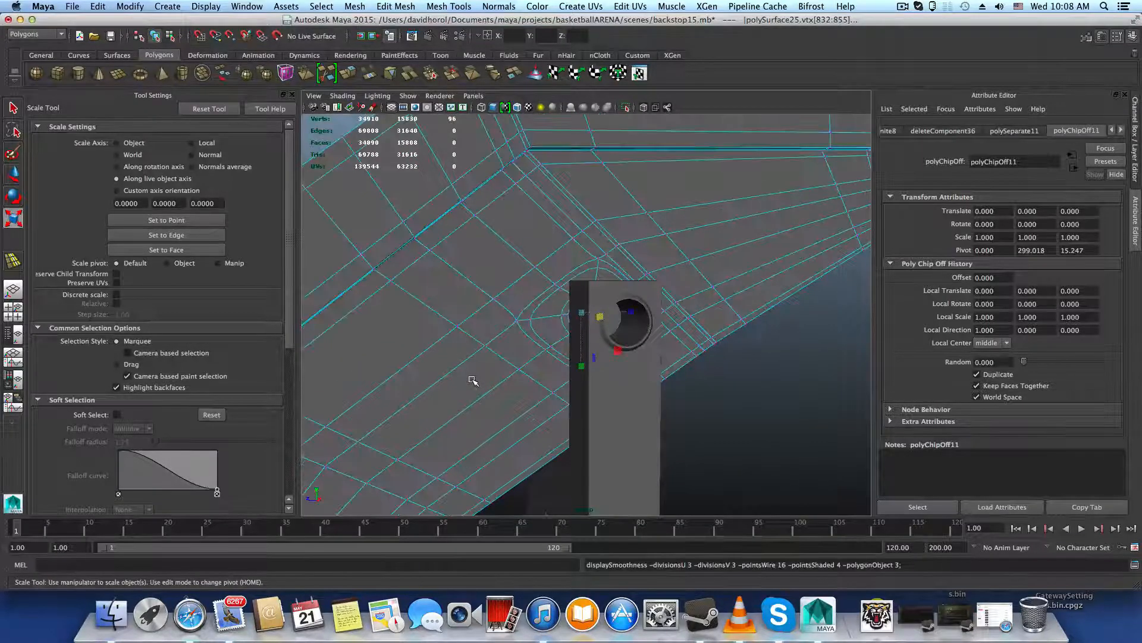
pyautogui.press('F8')
pyautogui.click(721, 388)
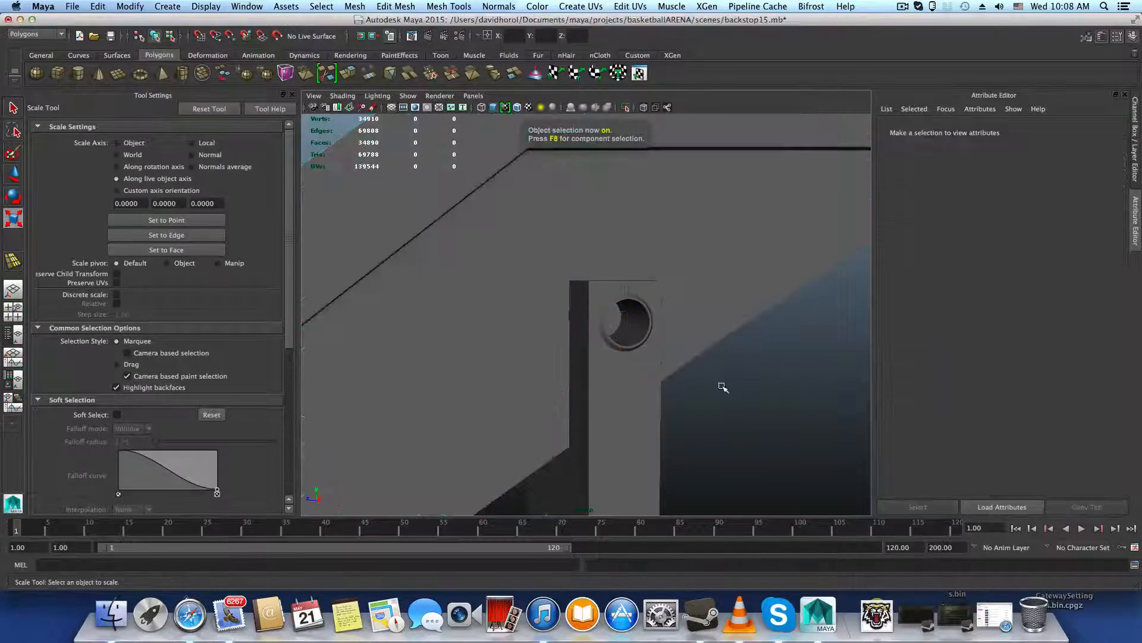
pyautogui.keyDown('alt'); pyautogui.moveTo(720, 388); pyautogui.dragTo(408, 390); pyautogui.keyUp('alt')
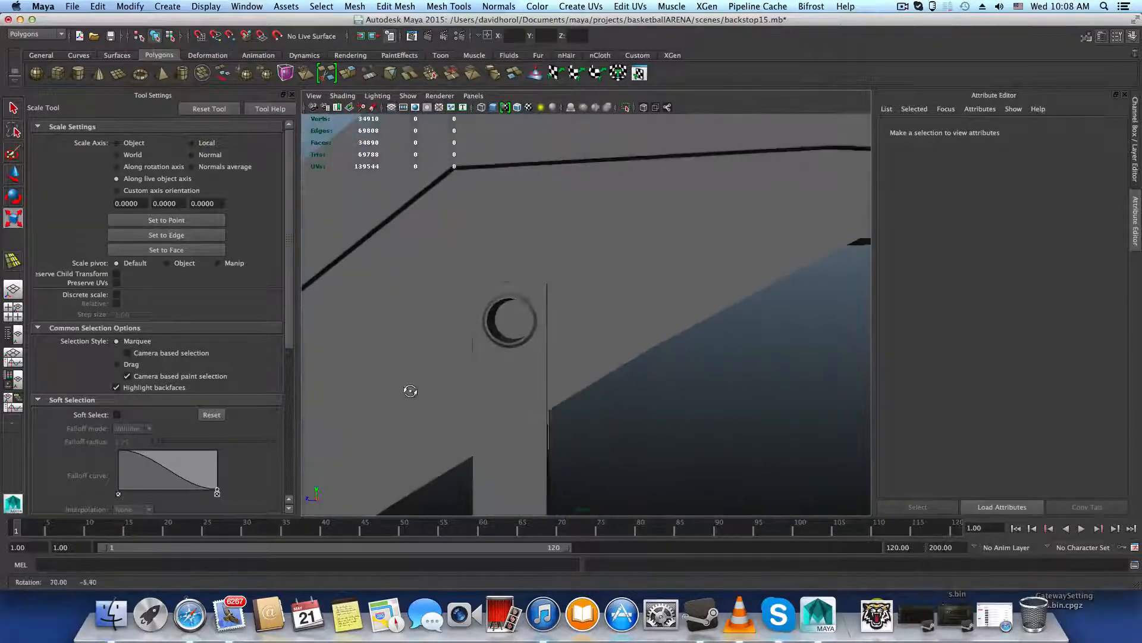
pyautogui.click(507, 375)
pyautogui.click(515, 317)
pyautogui.keyDown('alt'); pyautogui.moveTo(509, 357); pyautogui.dragTo(633, 356); pyautogui.keyUp('alt')
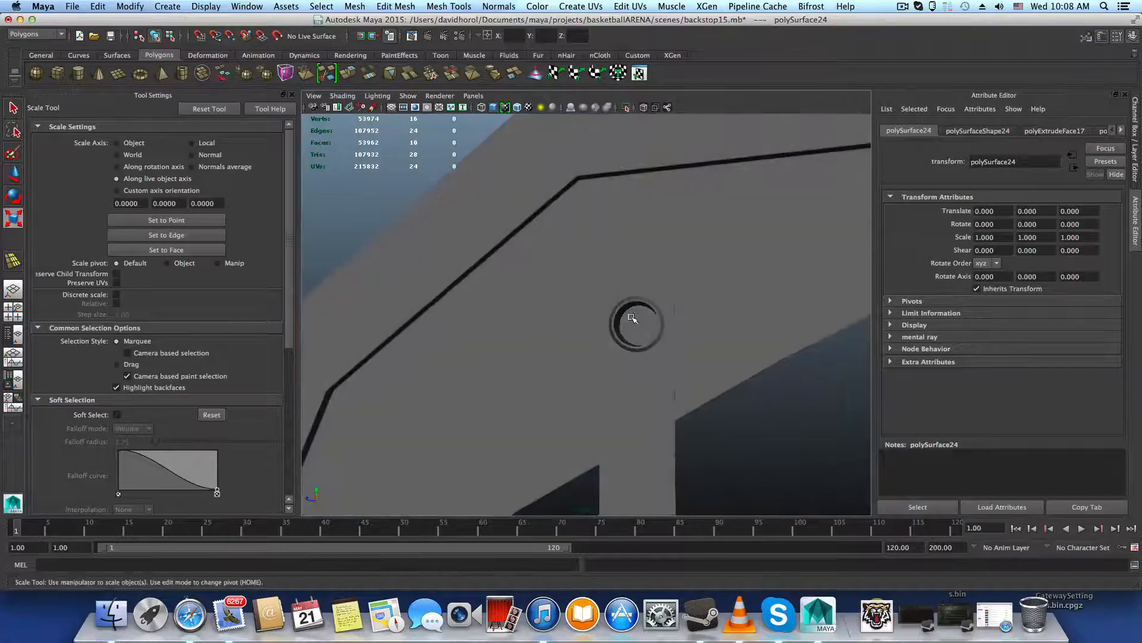
pyautogui.keyDown('alt'); pyautogui.moveTo(737, 395); pyautogui.dragTo(851, 440, button='right'); pyautogui.keyUp('alt')
pyautogui.keyDown('alt'); pyautogui.moveTo(788, 417); pyautogui.dragTo(739, 418, button='middle'); pyautogui.keyUp('alt')
# Examine closely the inside of the support arm's hole and how the part behind it lines up
pyautogui.click(686, 357)
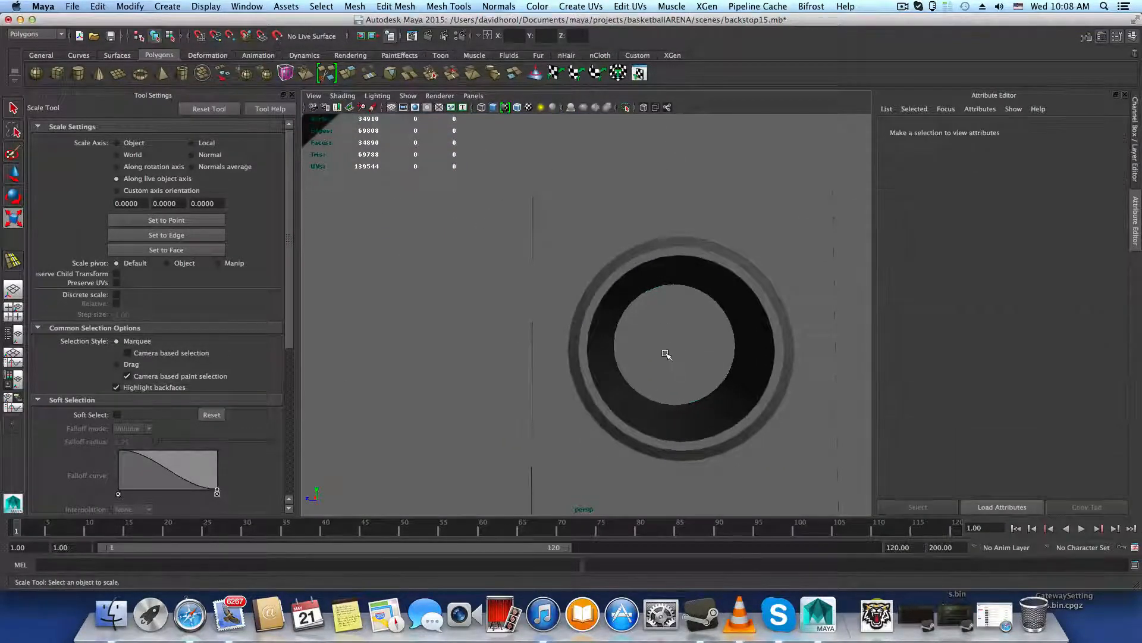
pyautogui.keyDown('alt'); pyautogui.moveTo(628, 419); pyautogui.dragTo(714, 411); pyautogui.keyUp('alt')
pyautogui.keyDown('alt'); pyautogui.moveTo(518, 351); pyautogui.dragTo(644, 359); pyautogui.keyUp('alt')
pyautogui.click(563, 323)
pyautogui.press('f')
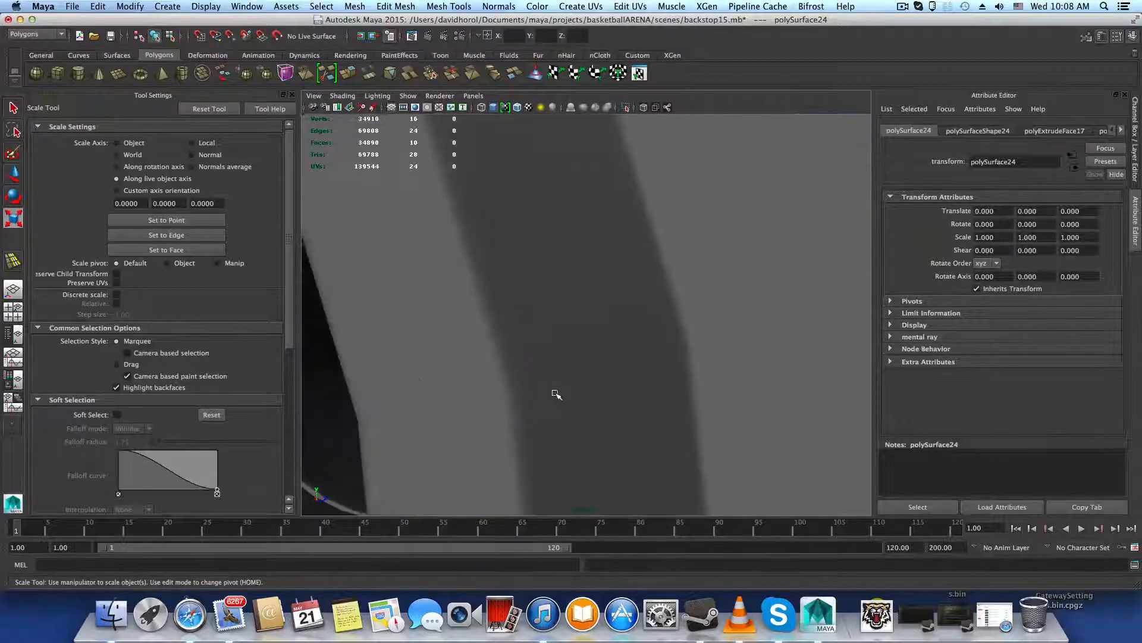
pyautogui.keyDown('alt'); pyautogui.moveTo(577, 399); pyautogui.dragTo(597, 363, button='middle'); pyautogui.keyUp('alt')
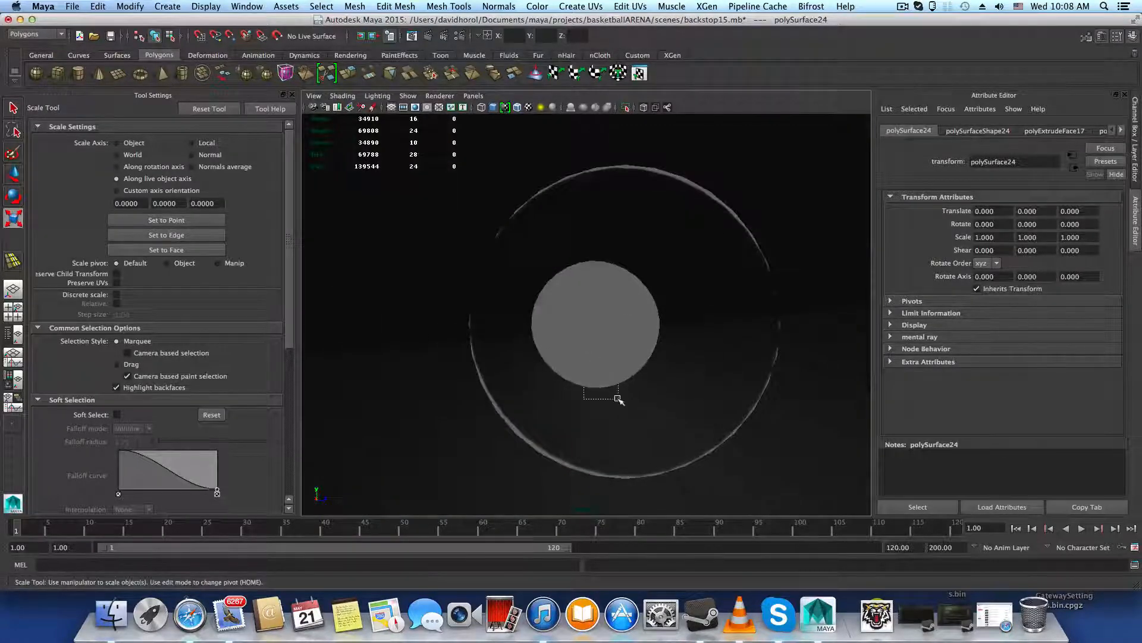
# Select the octagonal cylinder seen through the support arm's hole and center its pivot
pyautogui.moveTo(619, 400); pyautogui.dragTo(762, 389)
pyautogui.keyDown('alt'); pyautogui.moveTo(658, 335); pyautogui.dragTo(577, 375, button='right'); pyautogui.keyUp('alt')
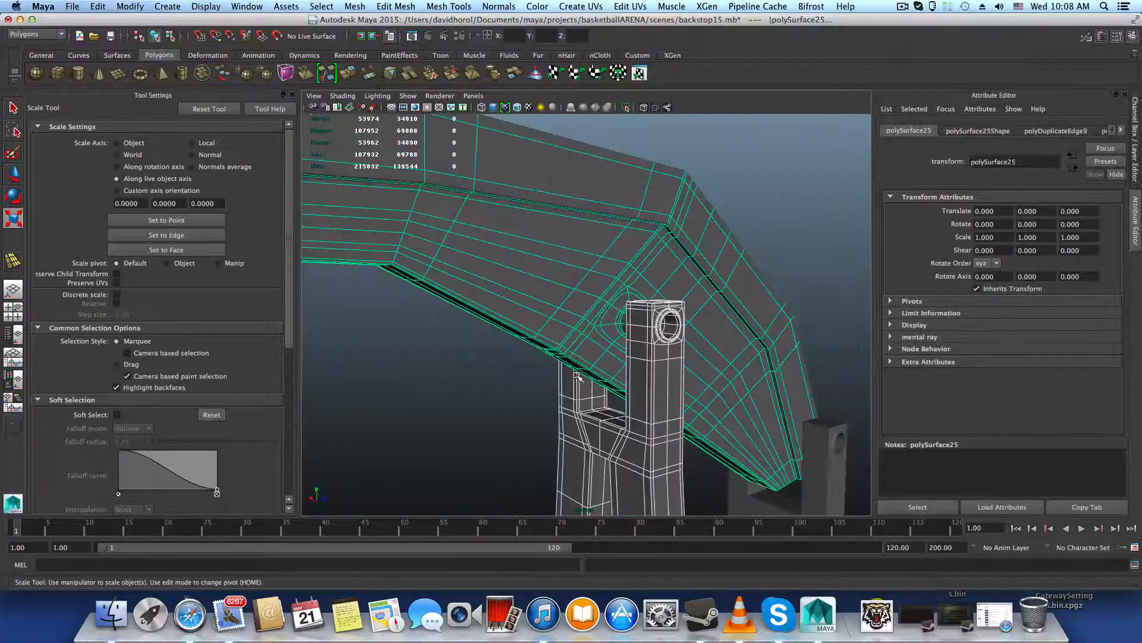
pyautogui.keyDown('alt'); pyautogui.moveTo(601, 375); pyautogui.dragTo(577, 357); pyautogui.keyUp('alt')
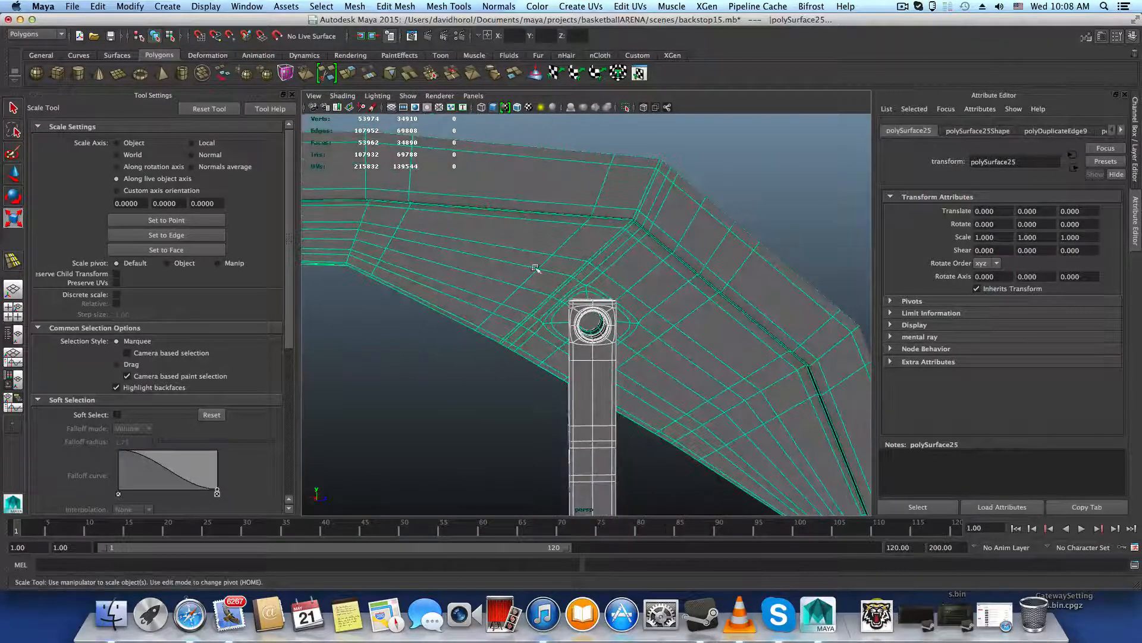
pyautogui.keyDown('shift'); pyautogui.click(651, 320); pyautogui.keyUp('shift')
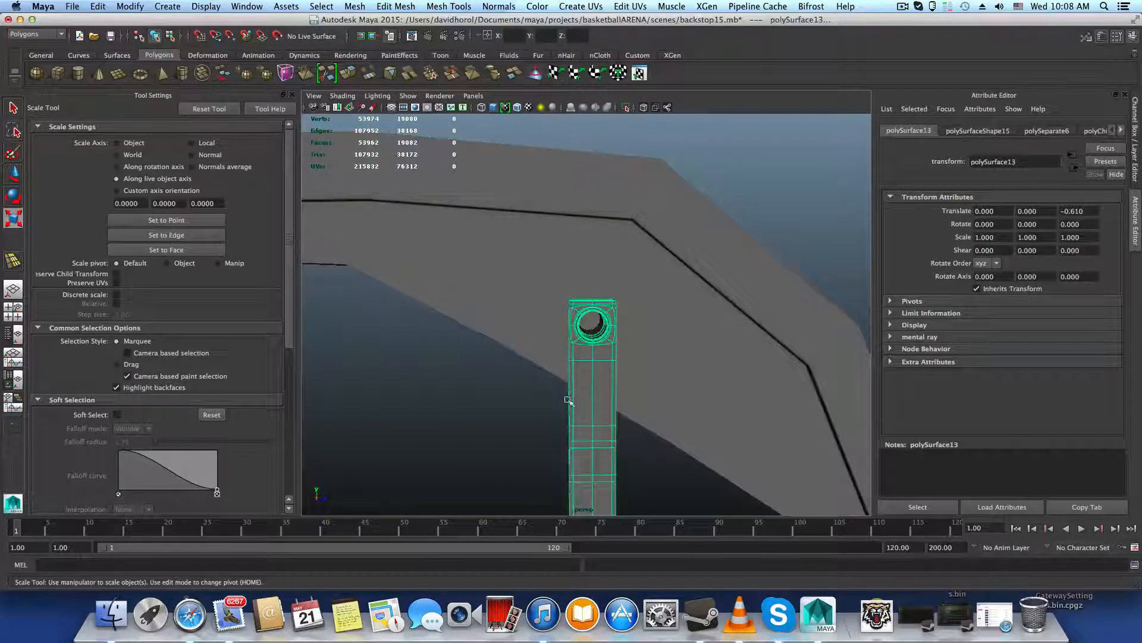
pyautogui.click(622, 419)
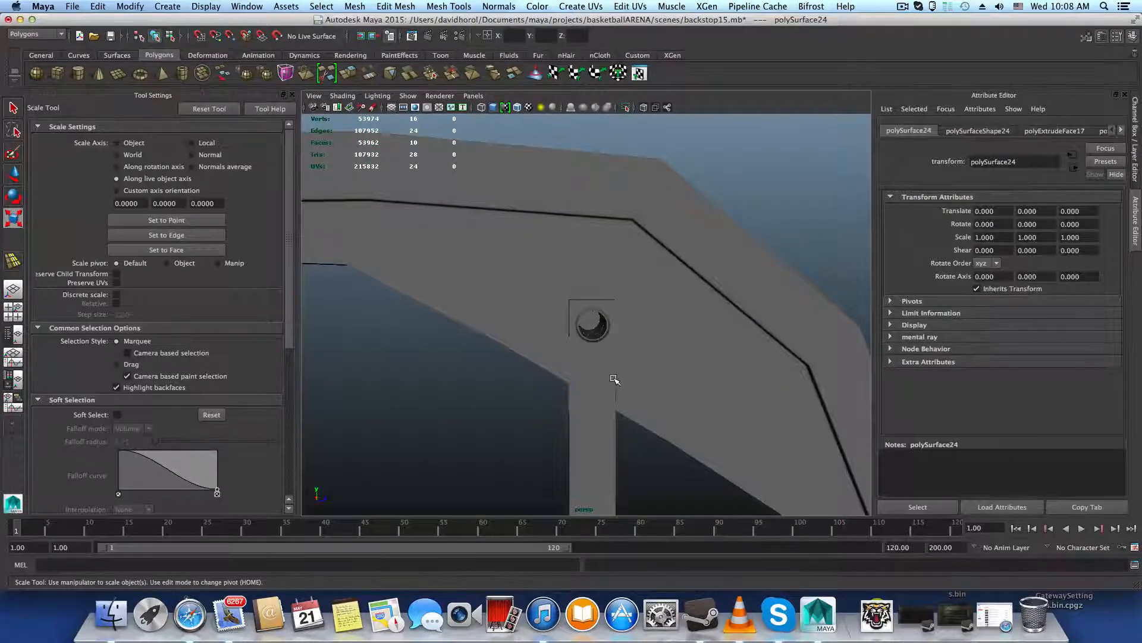
pyautogui.press('w')
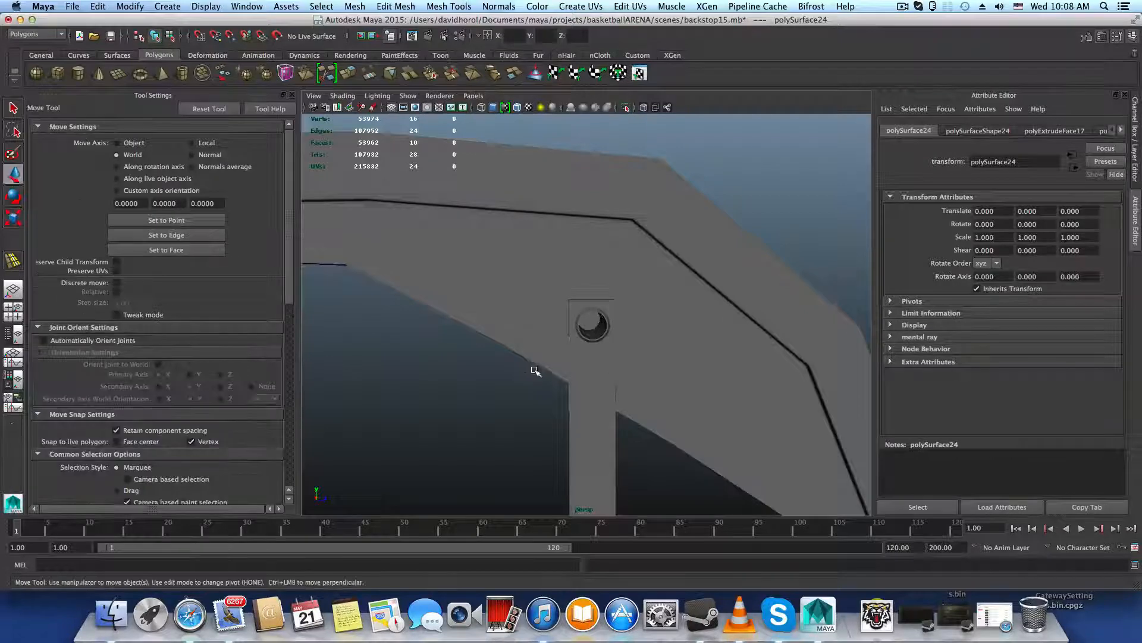
pyautogui.keyDown('alt'); pyautogui.moveTo(535, 363); pyautogui.dragTo(494, 363); pyautogui.keyUp('alt')
pyautogui.click(130, 6)
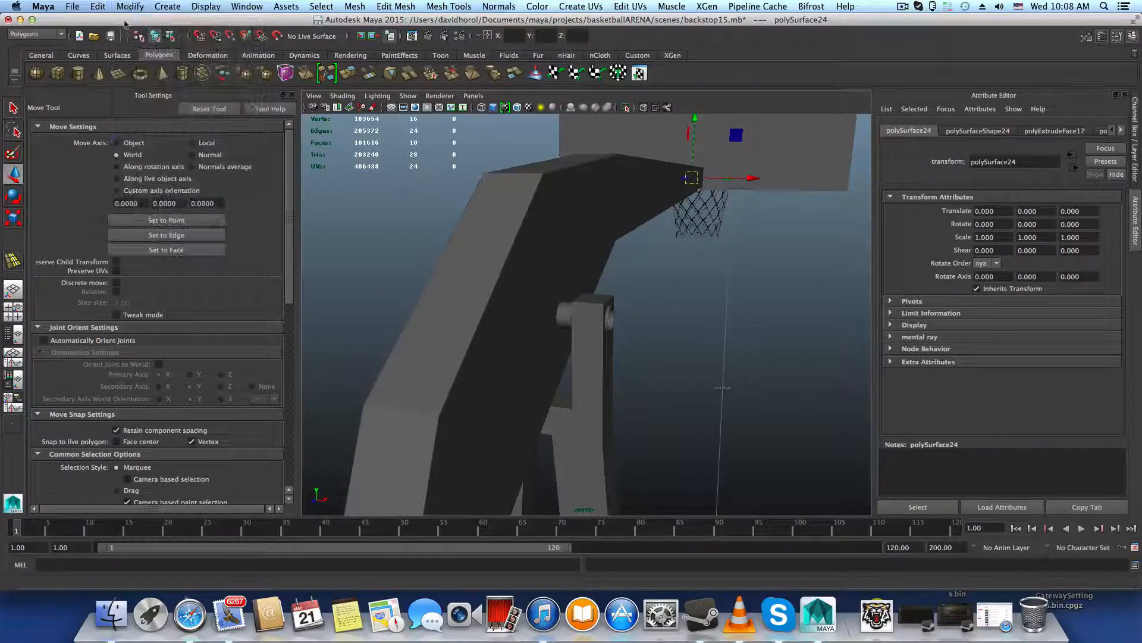
pyautogui.click(129, 6)
pyautogui.click(152, 136)
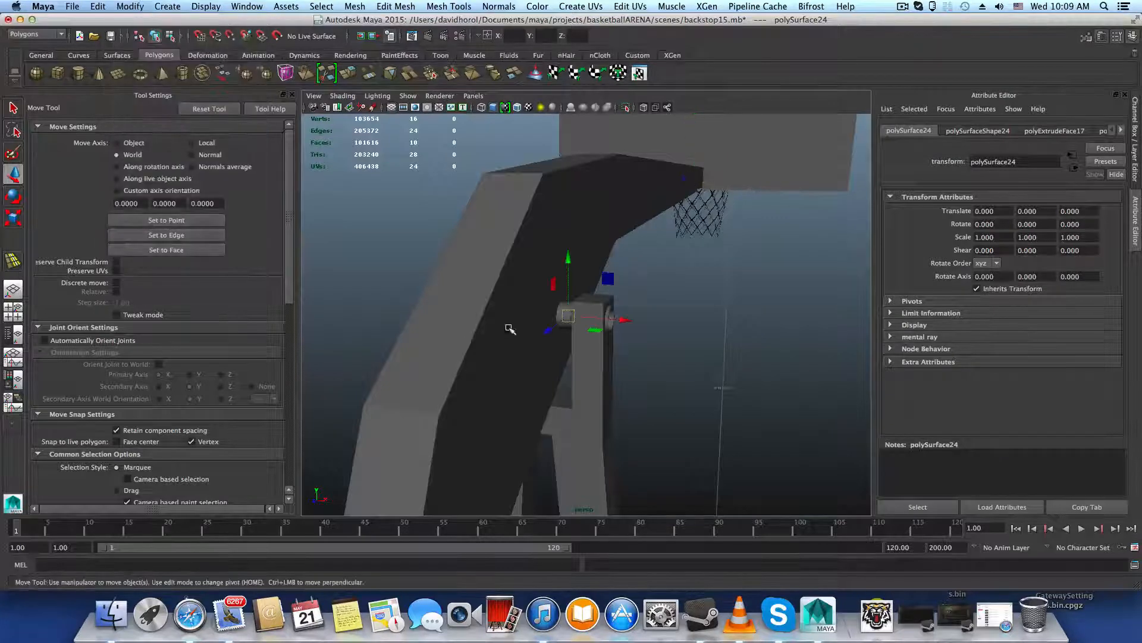
# Move the cylinder along X to 19.321, clear of the support arm, and stretch it along X into a long pin
pyautogui.moveTo(626, 320); pyautogui.dragTo(477, 279)
pyautogui.keyDown('alt'); pyautogui.moveTo(411, 301); pyautogui.dragTo(352, 308); pyautogui.keyUp('alt')
pyautogui.keyDown('alt'); pyautogui.moveTo(536, 341); pyautogui.dragTo(416, 306, button='right'); pyautogui.keyUp('alt')
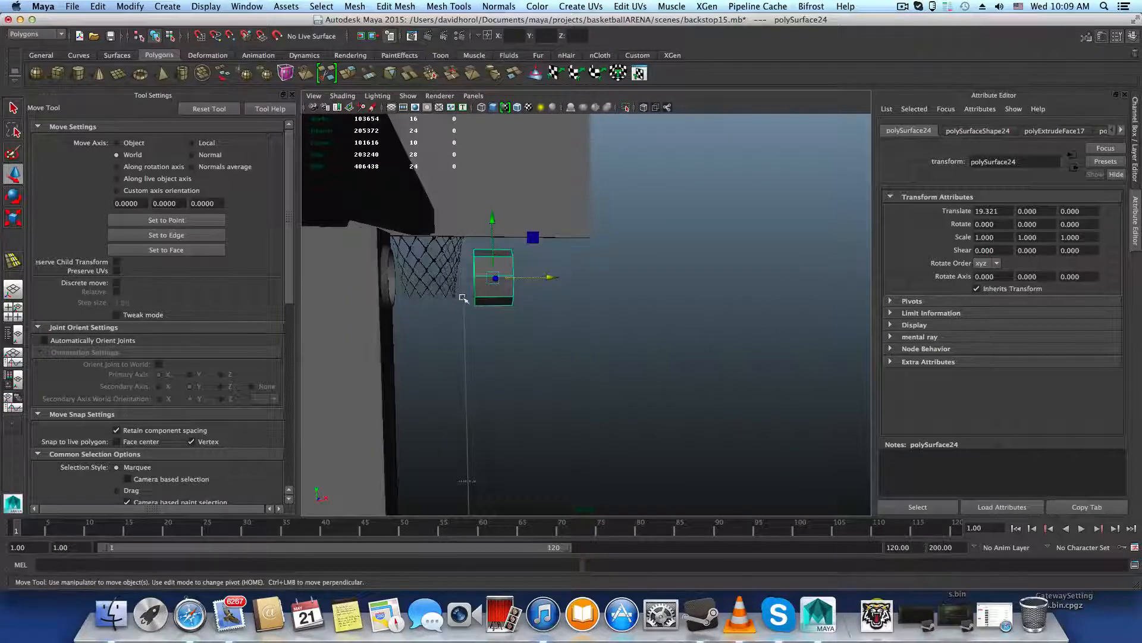
pyautogui.press('r')
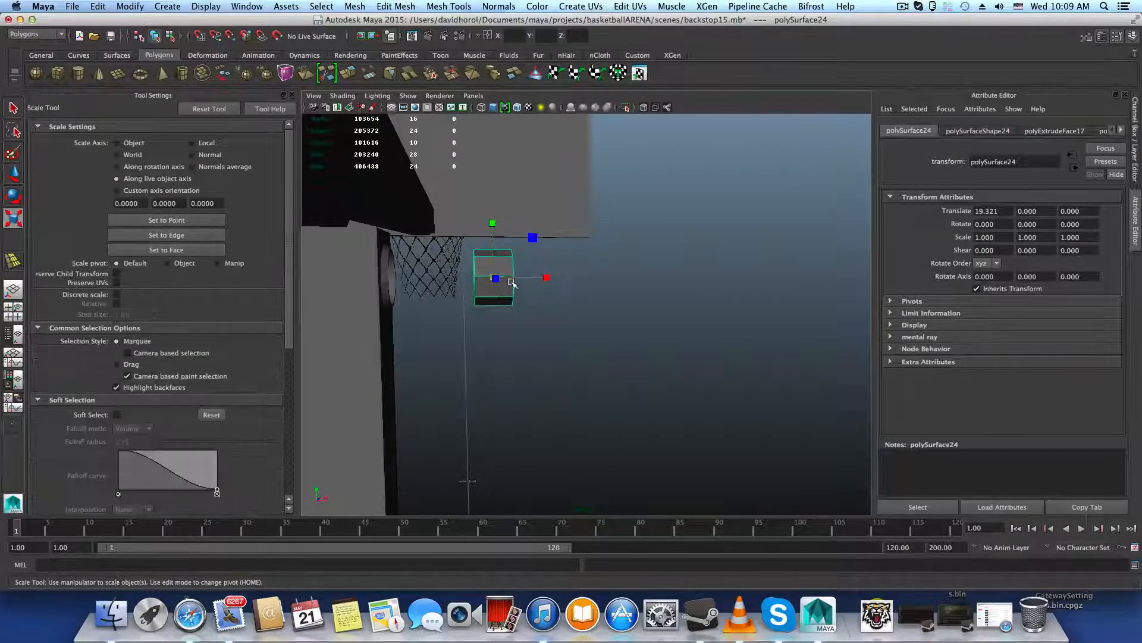
pyautogui.moveTo(547, 277); pyautogui.dragTo(764, 307)
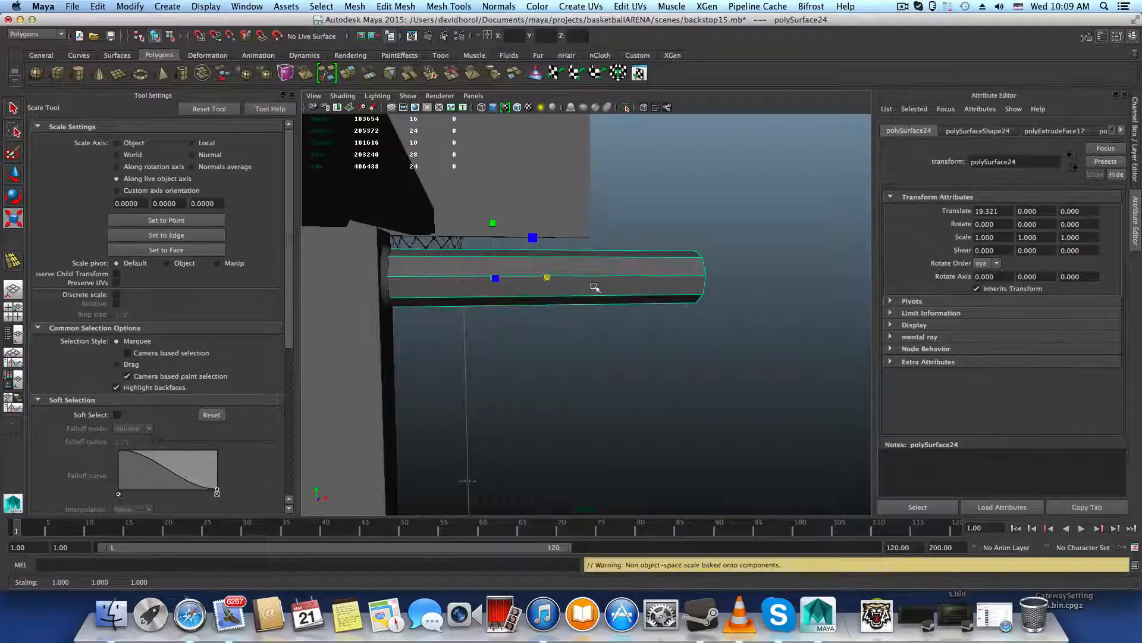
pyautogui.keyDown('alt'); pyautogui.moveTo(595, 285); pyautogui.dragTo(684, 365); pyautogui.keyUp('alt')
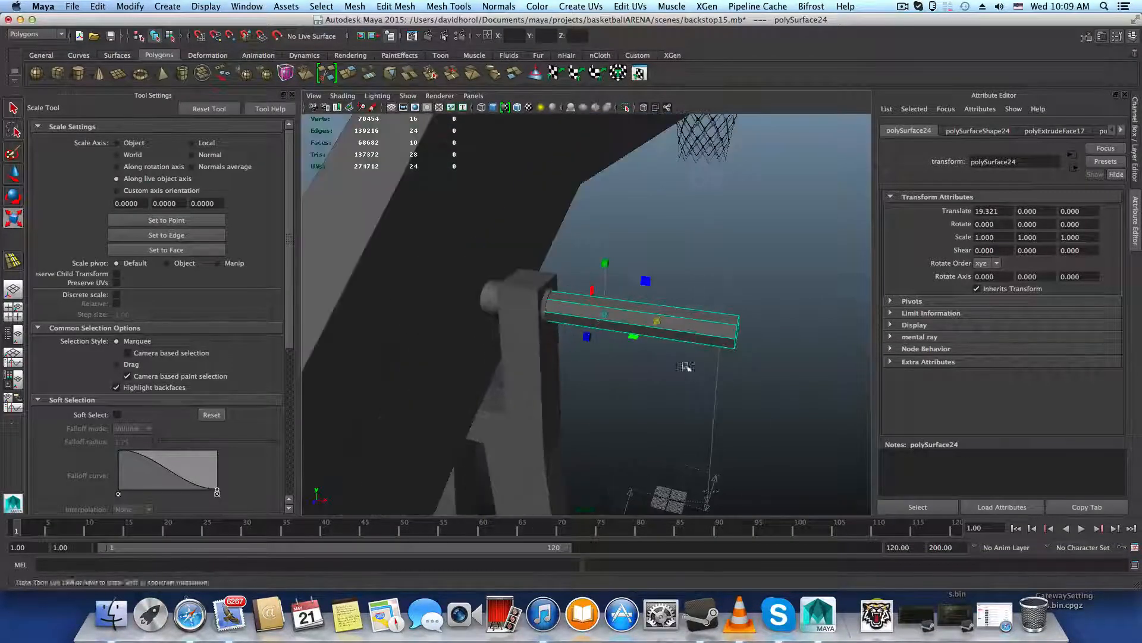
# Move the stretched pin along X to -6.428 so it passes through the bracket and both support arms
pyautogui.press('w')
pyautogui.moveTo(659, 321); pyautogui.dragTo(606, 315)
pyautogui.keyDown('alt'); pyautogui.moveTo(602, 324); pyautogui.dragTo(725, 360, button='middle'); pyautogui.keyUp('alt')
pyautogui.click(570, 294)
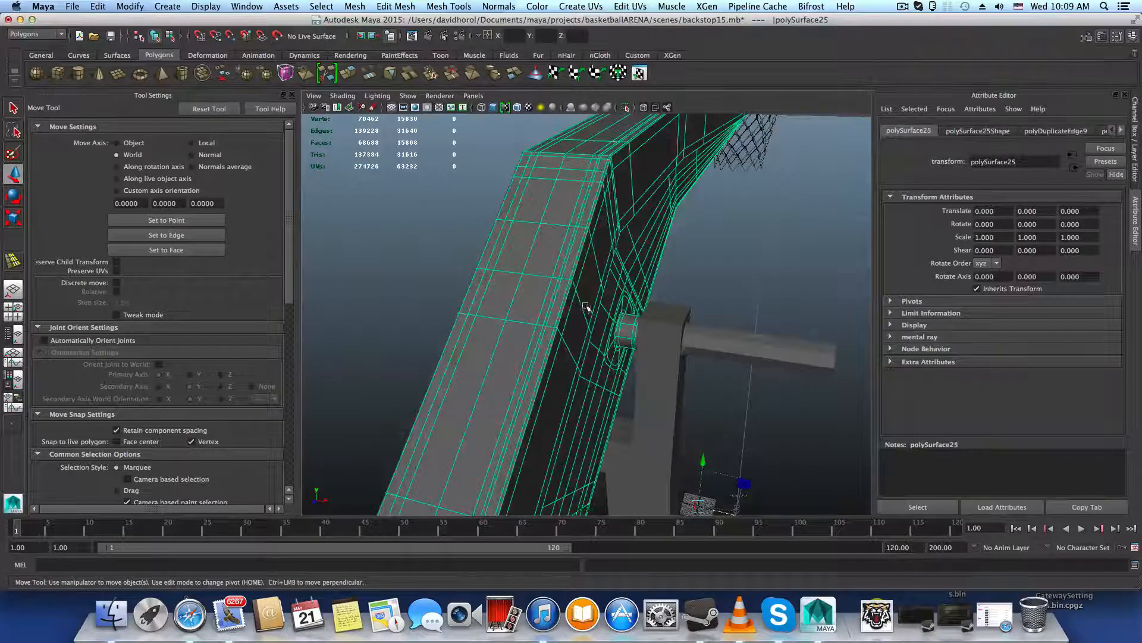
pyautogui.click(745, 338)
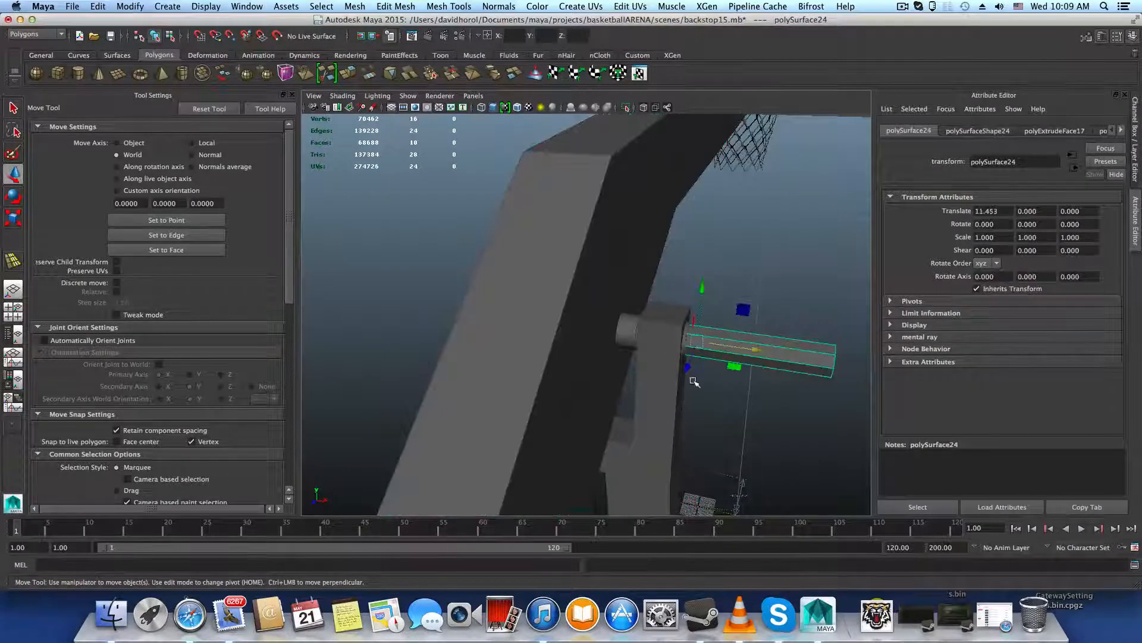
pyautogui.keyDown('alt'); pyautogui.moveTo(694, 381); pyautogui.dragTo(758, 321); pyautogui.keyUp('alt')
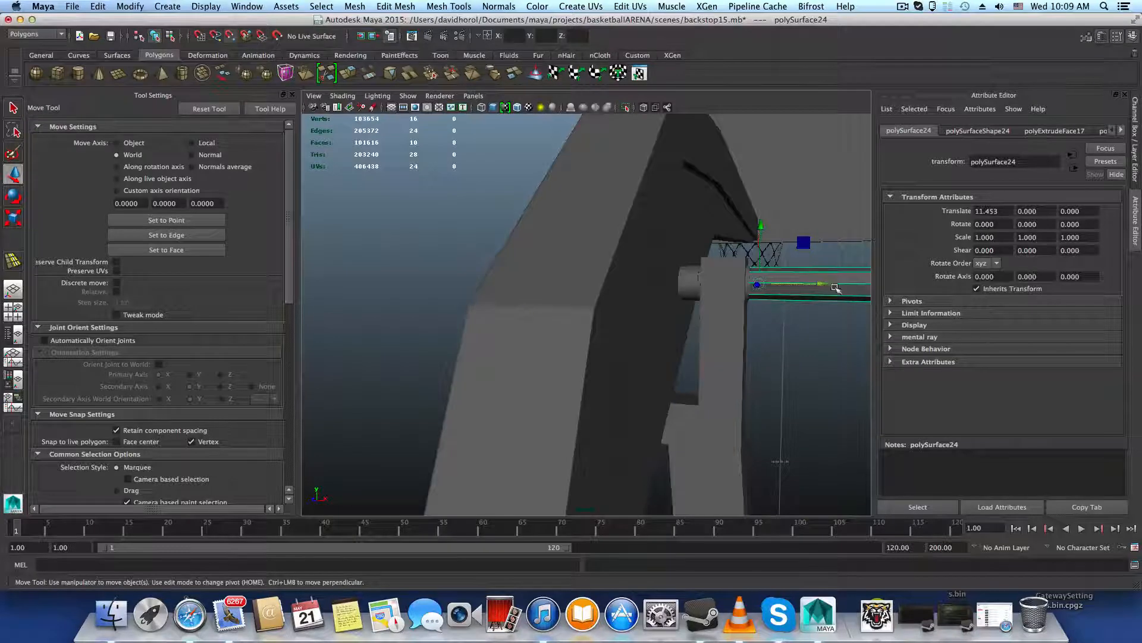
pyautogui.moveTo(825, 282); pyautogui.dragTo(653, 283)
pyautogui.keyDown('alt'); pyautogui.moveTo(668, 339); pyautogui.dragTo(650, 384); pyautogui.keyUp('alt')
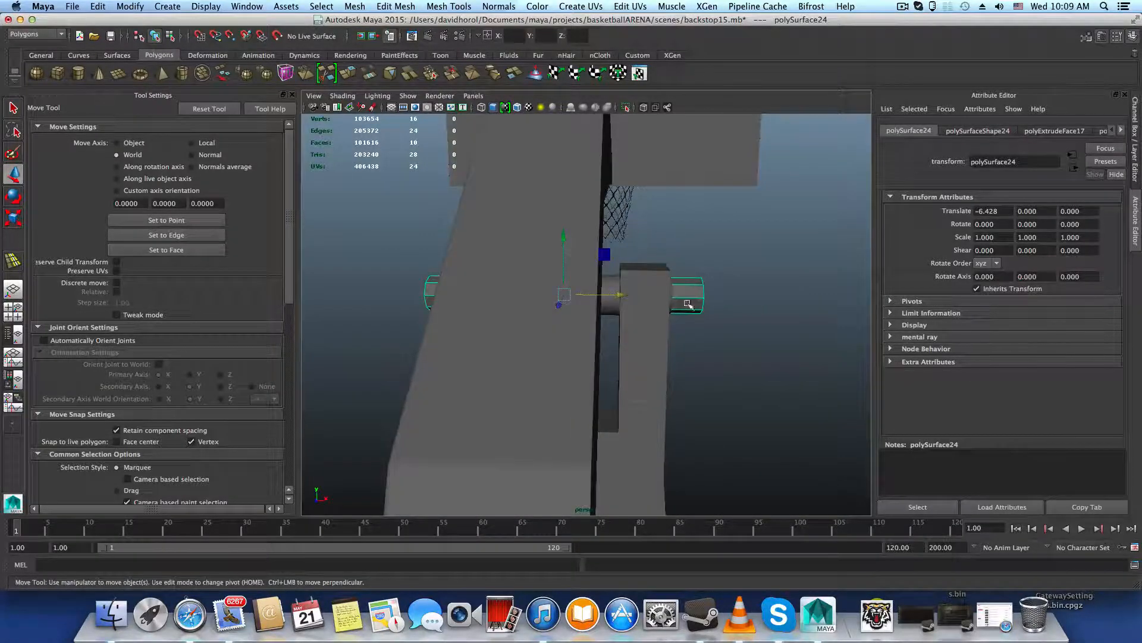
# Select the vertices at both ends of the pin and scale them along X to fit within the support arms' holes
pyautogui.moveTo(696, 317); pyautogui.dragTo(679, 288, button='right')
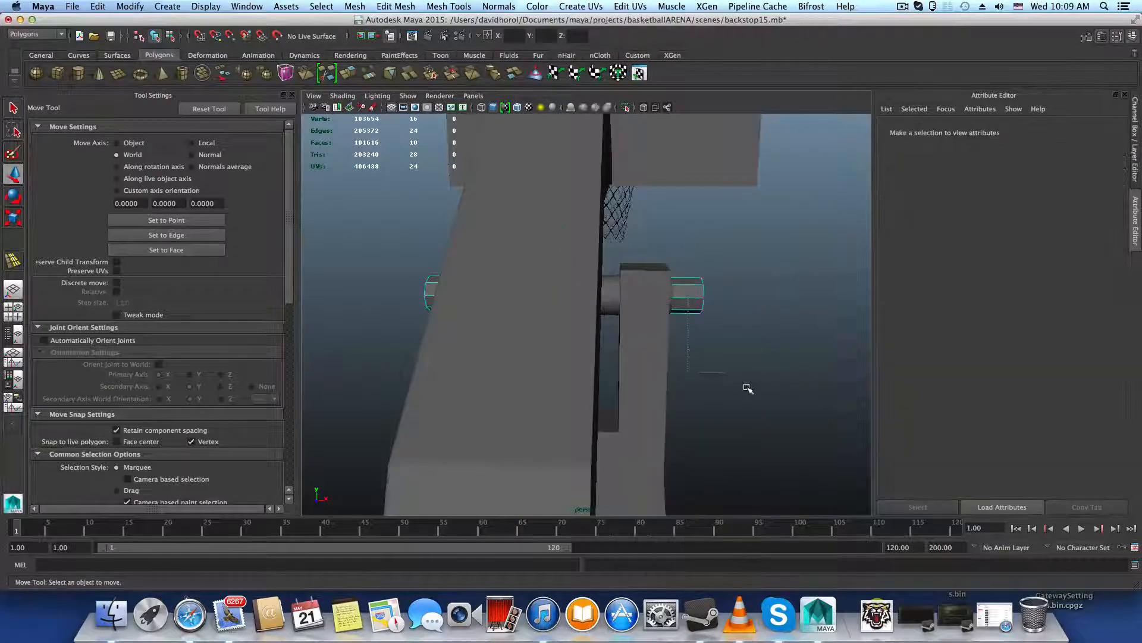
pyautogui.moveTo(748, 387); pyautogui.dragTo(748, 390)
pyautogui.keyDown('alt'); pyautogui.moveTo(583, 347); pyautogui.dragTo(596, 354); pyautogui.keyUp('alt')
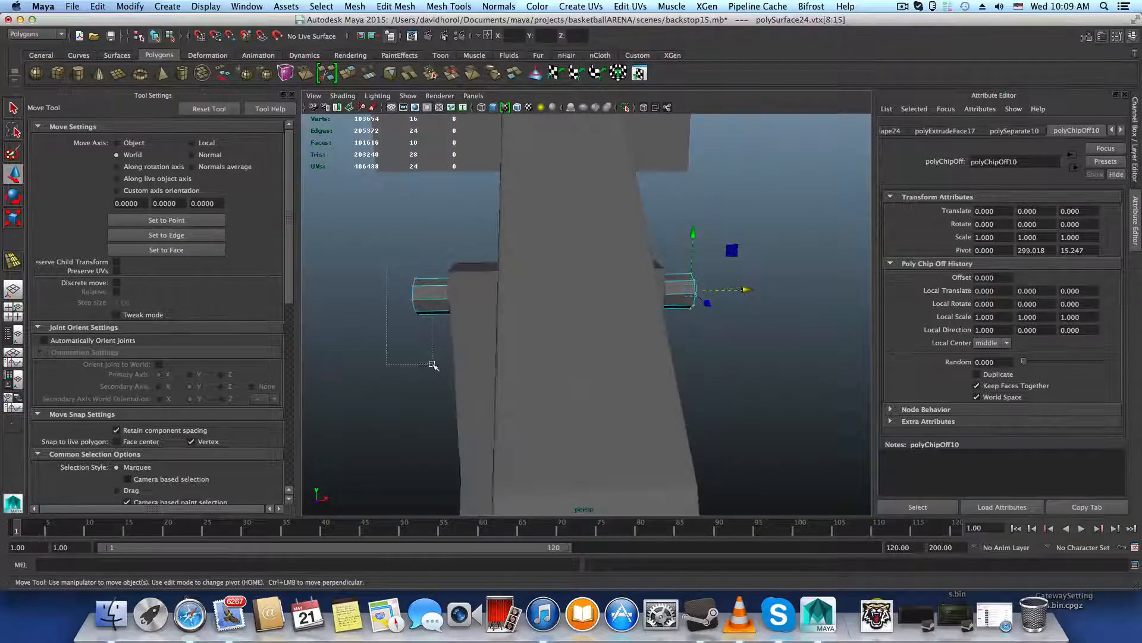
pyautogui.keyDown('shift'); pyautogui.moveTo(432, 364); pyautogui.dragTo(698, 274); pyautogui.keyUp('shift')
pyautogui.press('r')
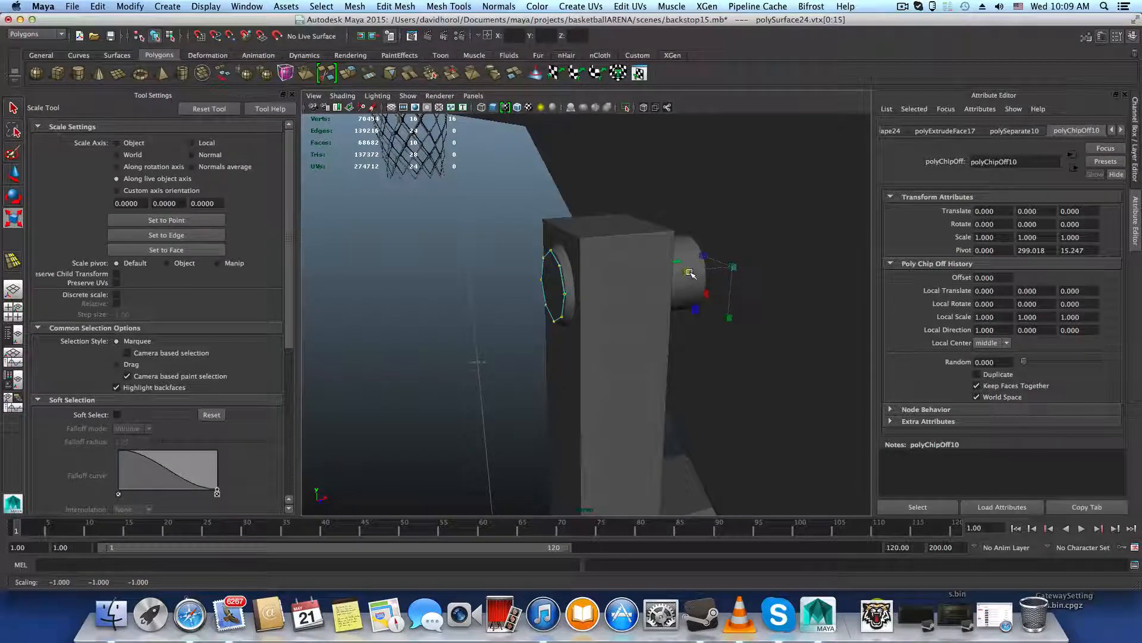
pyautogui.moveTo(688, 272); pyautogui.dragTo(685, 354)
# Select the end cap faces on both sides of the pin
pyautogui.keyDown('alt'); pyautogui.moveTo(532, 308); pyautogui.dragTo(682, 311); pyautogui.keyUp('alt')
pyautogui.moveTo(589, 260); pyautogui.dragTo(590, 288, button='right')
pyautogui.click(597, 285)
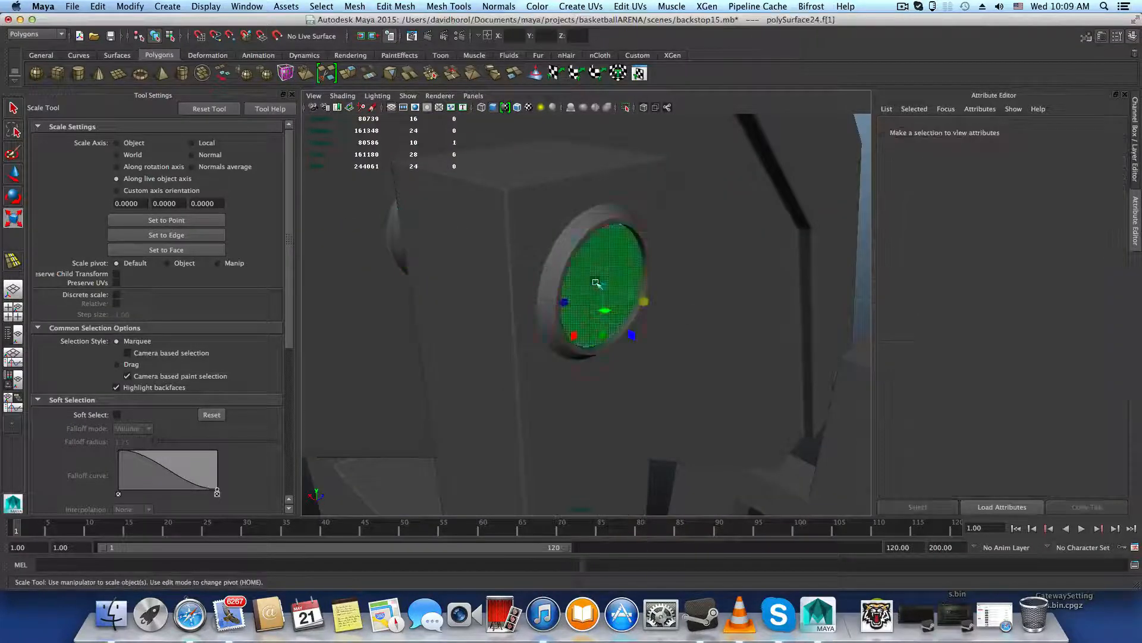
pyautogui.keyDown('alt'); pyautogui.moveTo(506, 303); pyautogui.dragTo(652, 313); pyautogui.keyUp('alt')
pyautogui.keyDown('alt'); pyautogui.moveTo(690, 335); pyautogui.dragTo(325, 294, button='right'); pyautogui.keyUp('alt')
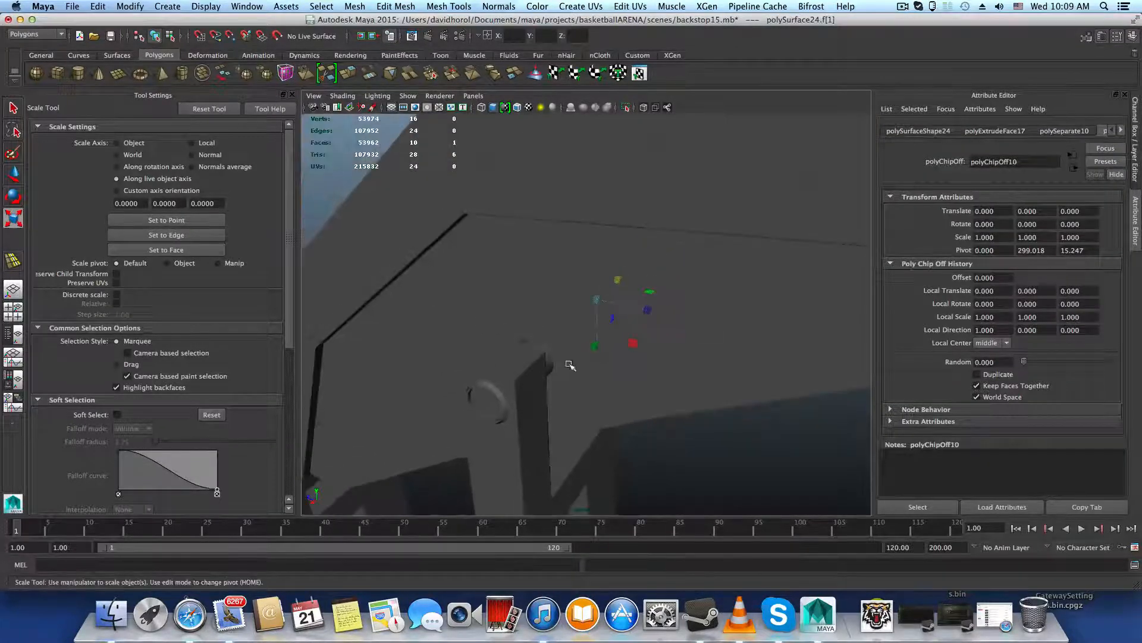
pyautogui.keyDown('alt'); pyautogui.moveTo(569, 366); pyautogui.dragTo(471, 323); pyautogui.keyUp('alt')
pyautogui.keyDown('shift'); pyautogui.click(478, 316); pyautogui.keyUp('shift')
pyautogui.keyDown('alt'); pyautogui.moveTo(502, 358); pyautogui.dragTo(603, 379, button='right'); pyautogui.keyUp('alt')
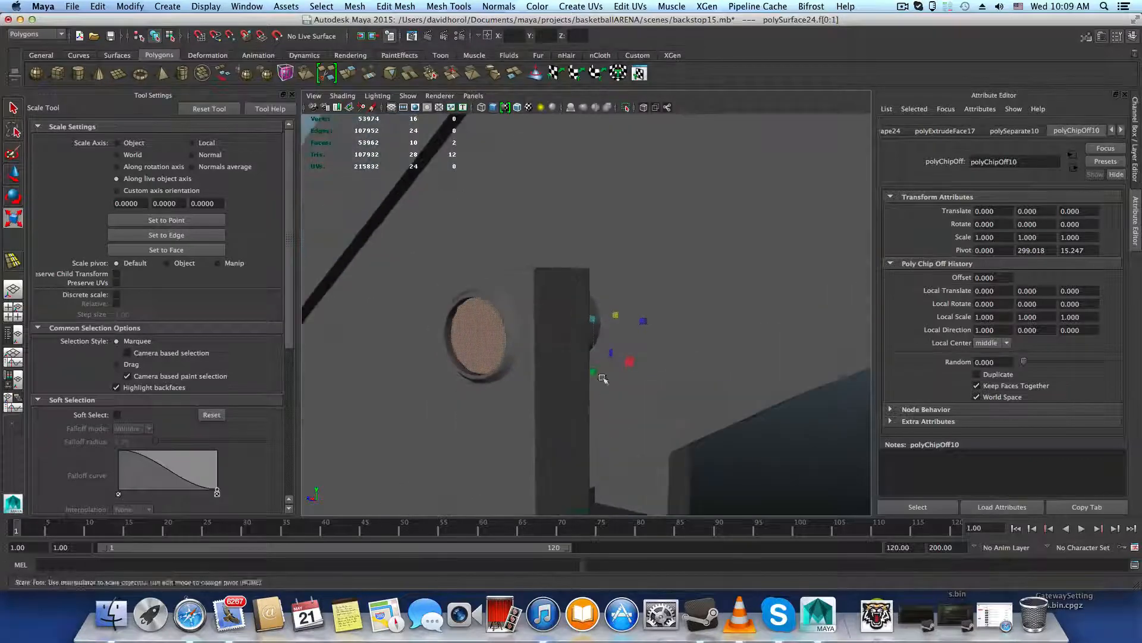
pyautogui.keyDown('alt'); pyautogui.moveTo(603, 379); pyautogui.dragTo(583, 388); pyautogui.keyUp('alt')
# Extrude both end cap faces outward by 0.062 to form a thin supporting band
pyautogui.click(354, 76)
pyautogui.keyDown('alt'); pyautogui.moveTo(395, 288); pyautogui.dragTo(461, 321, button='right'); pyautogui.keyUp('alt')
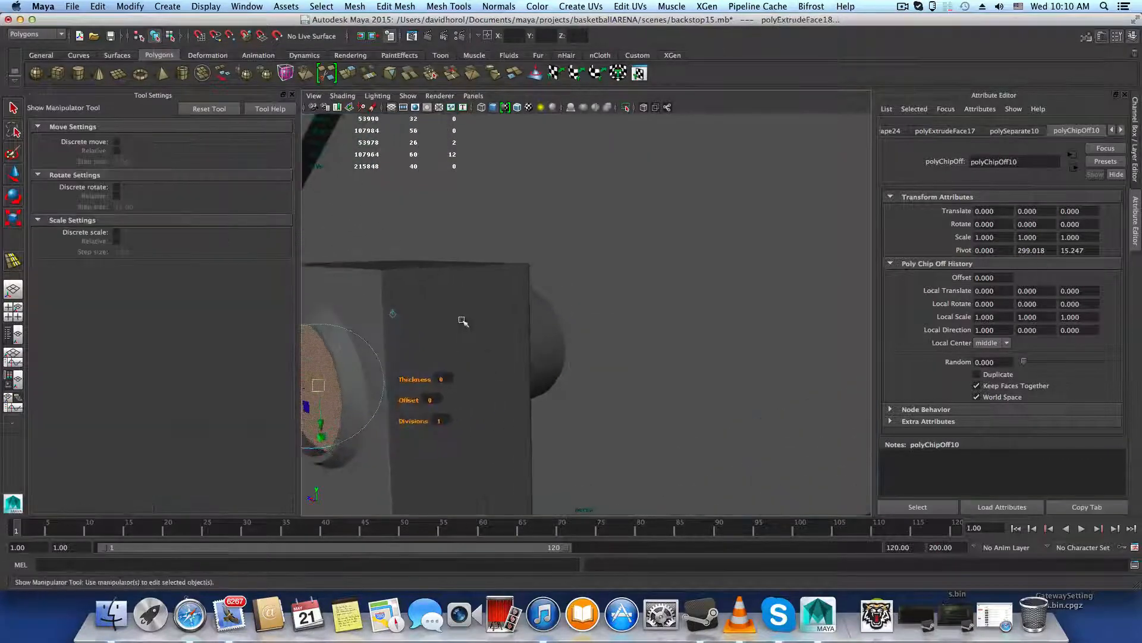
pyautogui.keyDown('alt'); pyautogui.moveTo(462, 321); pyautogui.dragTo(675, 275, button='middle'); pyautogui.keyUp('alt')
pyautogui.keyDown('alt'); pyautogui.moveTo(535, 310); pyautogui.dragTo(510, 346); pyautogui.keyUp('alt')
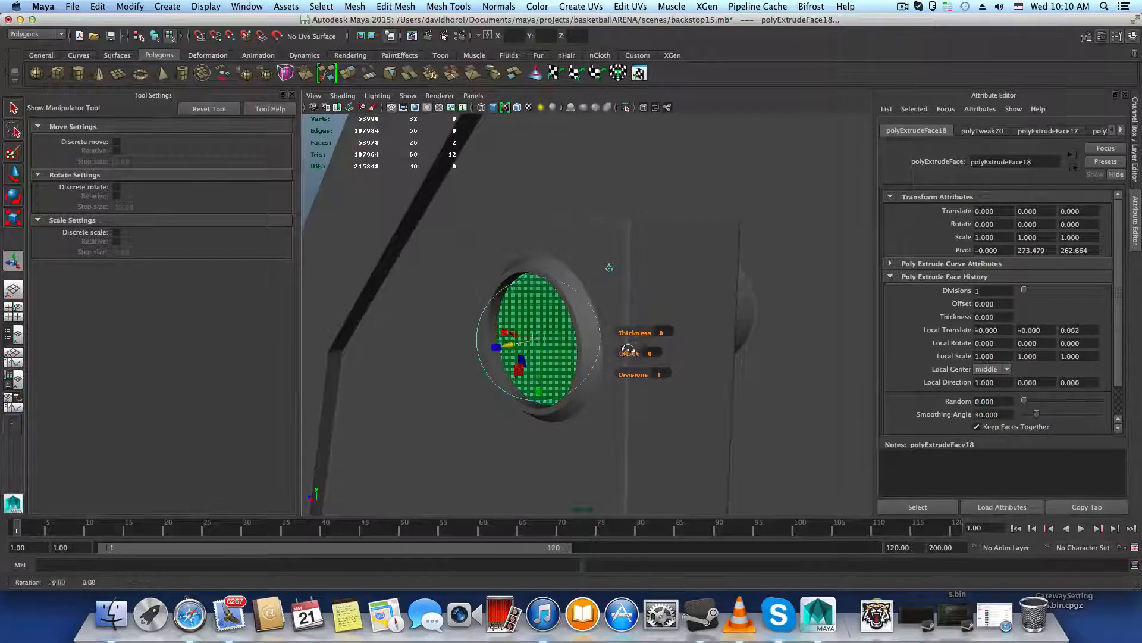
pyautogui.keyDown('alt'); pyautogui.moveTo(628, 350); pyautogui.dragTo(600, 282); pyautogui.keyUp('alt')
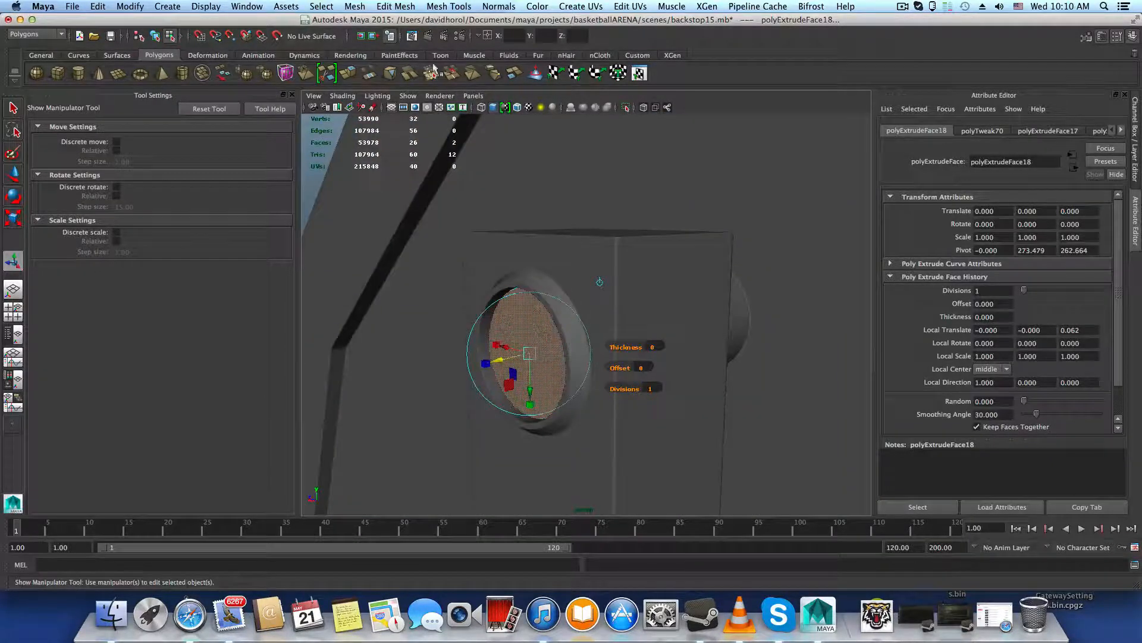
# Extrude both end caps again with a local Z translate of 0.539 and scale them to 0.917 for a bevelled edge
pyautogui.click(352, 74)
pyautogui.click(498, 359)
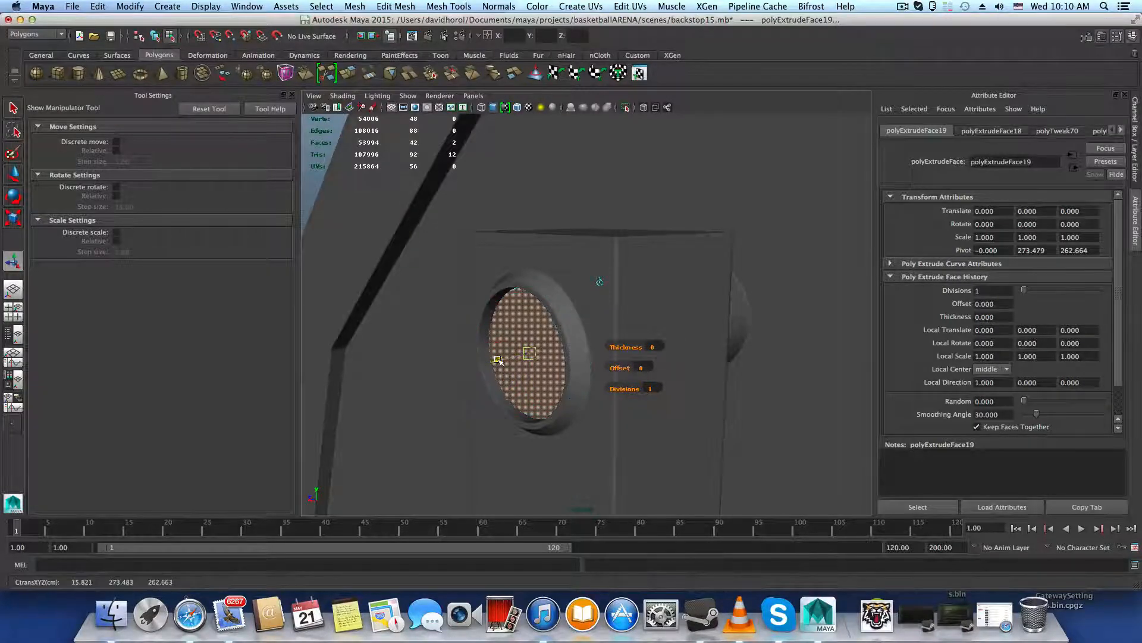
pyautogui.moveTo(495, 360); pyautogui.dragTo(486, 363)
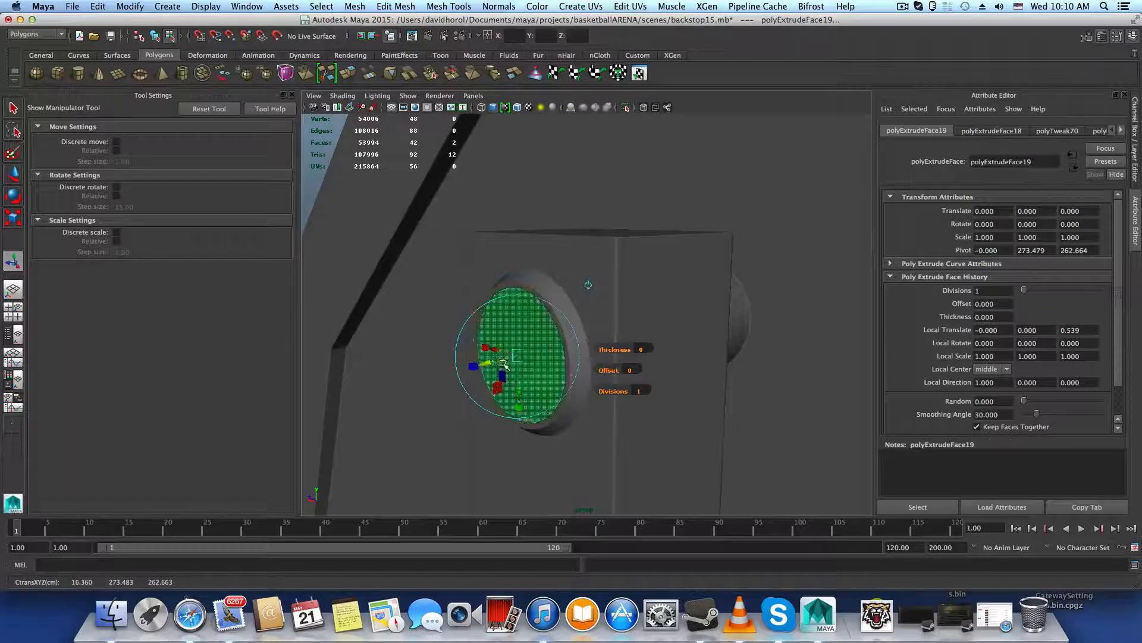
pyautogui.click(470, 363)
pyautogui.moveTo(519, 357); pyautogui.dragTo(518, 357)
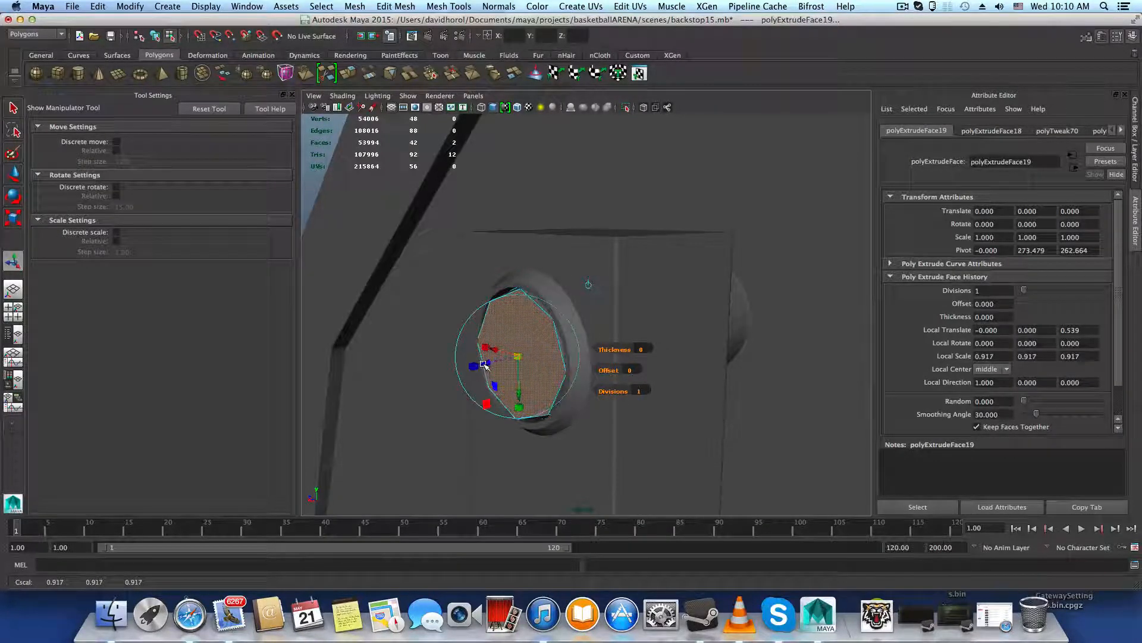
# Extrude both end caps once more with a local Z translate of 0.071 and a scale of 0.983
pyautogui.hotkey('ctrl', 'e')
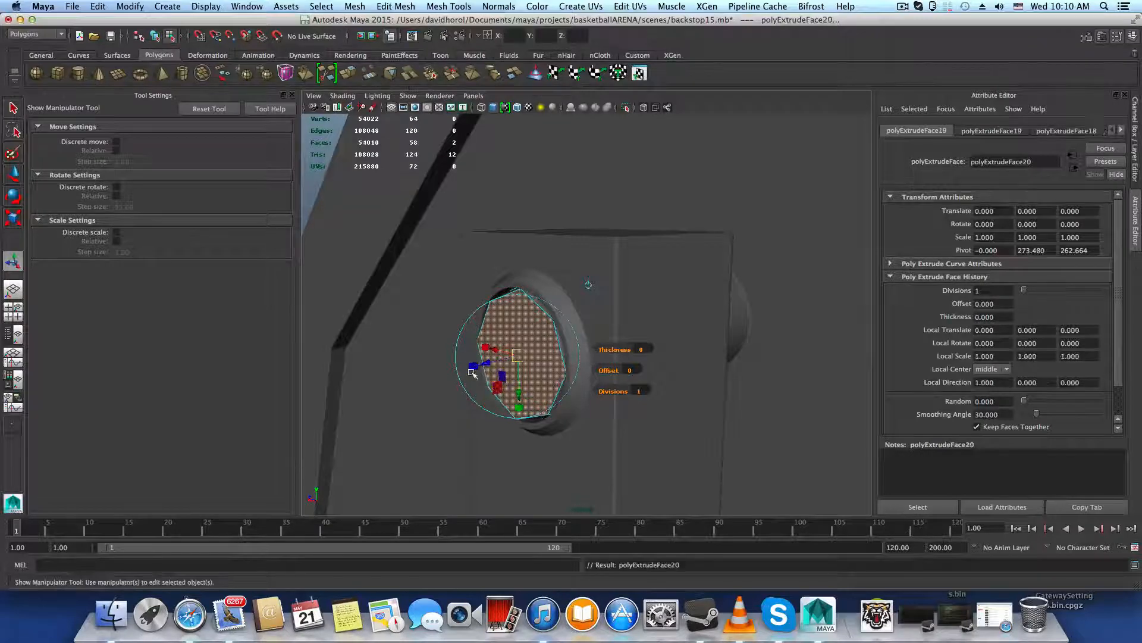
pyautogui.moveTo(487, 364); pyautogui.dragTo(483, 363)
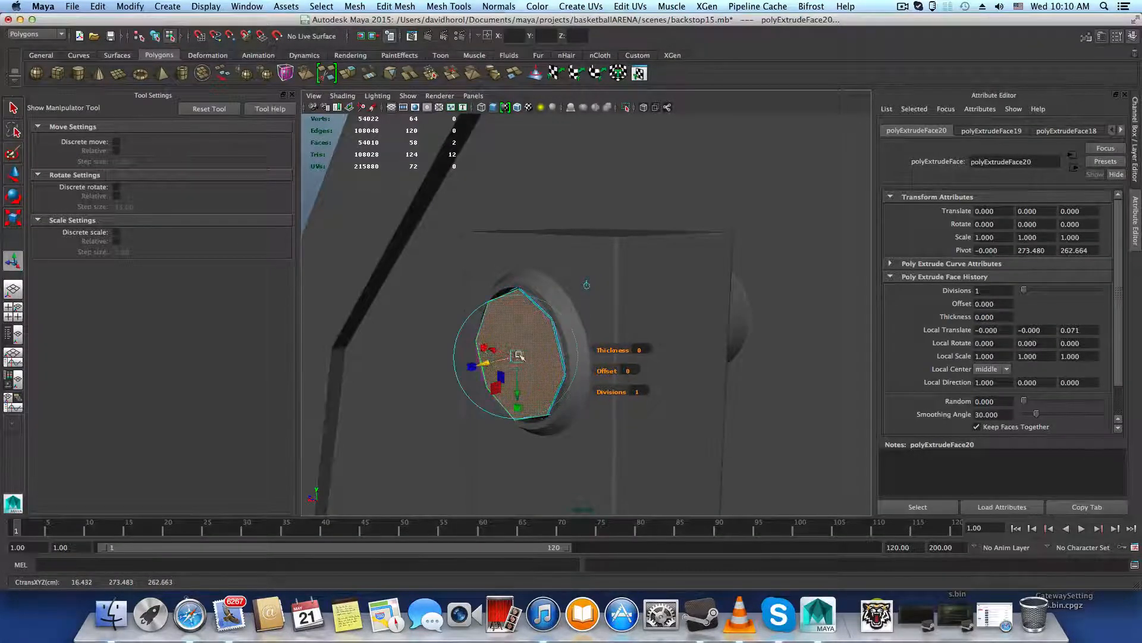
pyautogui.click(484, 348)
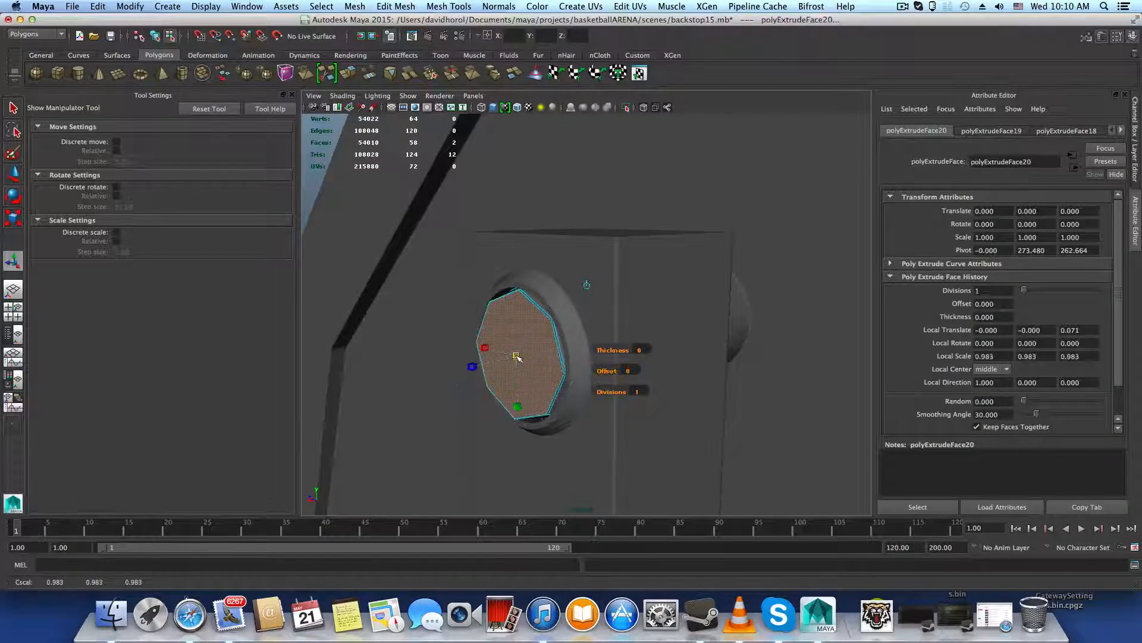
pyautogui.keyDown('alt'); pyautogui.moveTo(526, 360); pyautogui.dragTo(591, 369, button='right'); pyautogui.keyUp('alt')
pyautogui.keyDown('alt'); pyautogui.moveTo(591, 369); pyautogui.dragTo(715, 256); pyautogui.keyUp('alt')
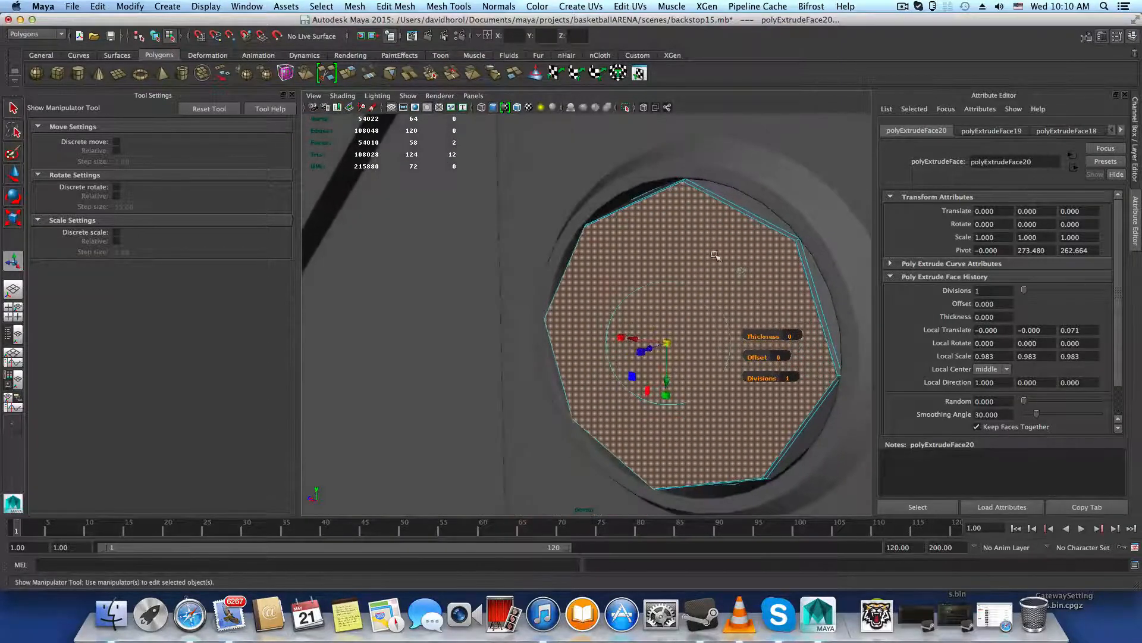
# Preview the pin smoothed inside the arm's hole, return to the unsmoothed display, and switch to object selection
pyautogui.press('3')
pyautogui.scroll(-6, 749, 298)
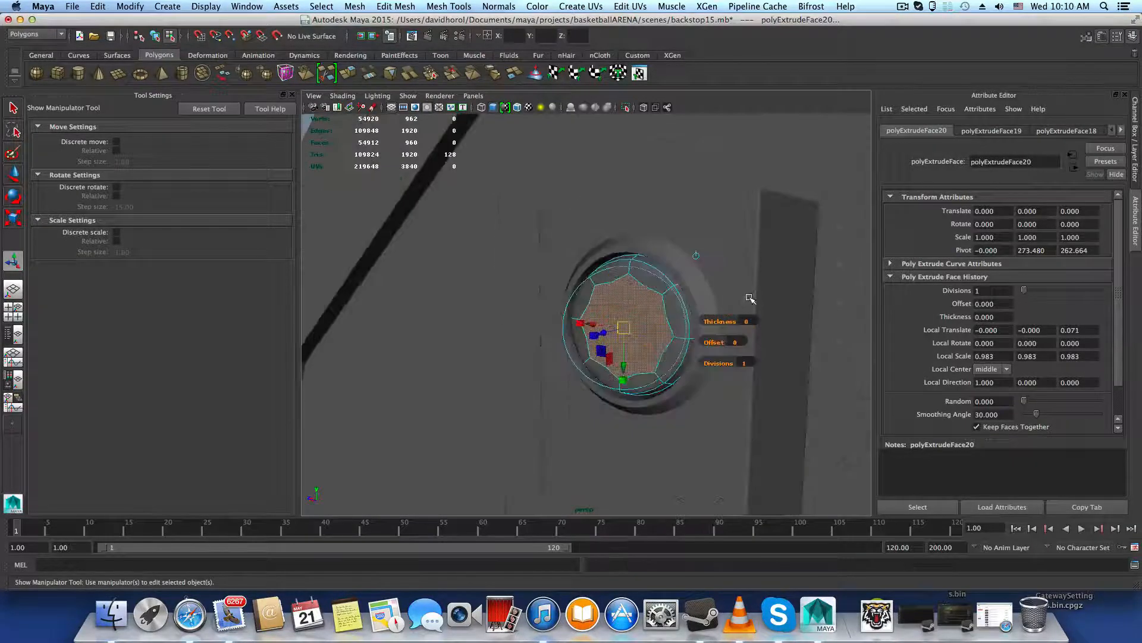
pyautogui.keyDown('alt'); pyautogui.moveTo(750, 297); pyautogui.dragTo(770, 297); pyautogui.keyUp('alt')
pyautogui.keyDown('alt'); pyautogui.moveTo(770, 296); pyautogui.dragTo(594, 298, button='middle'); pyautogui.keyUp('alt')
pyautogui.scroll(5, 605, 312)
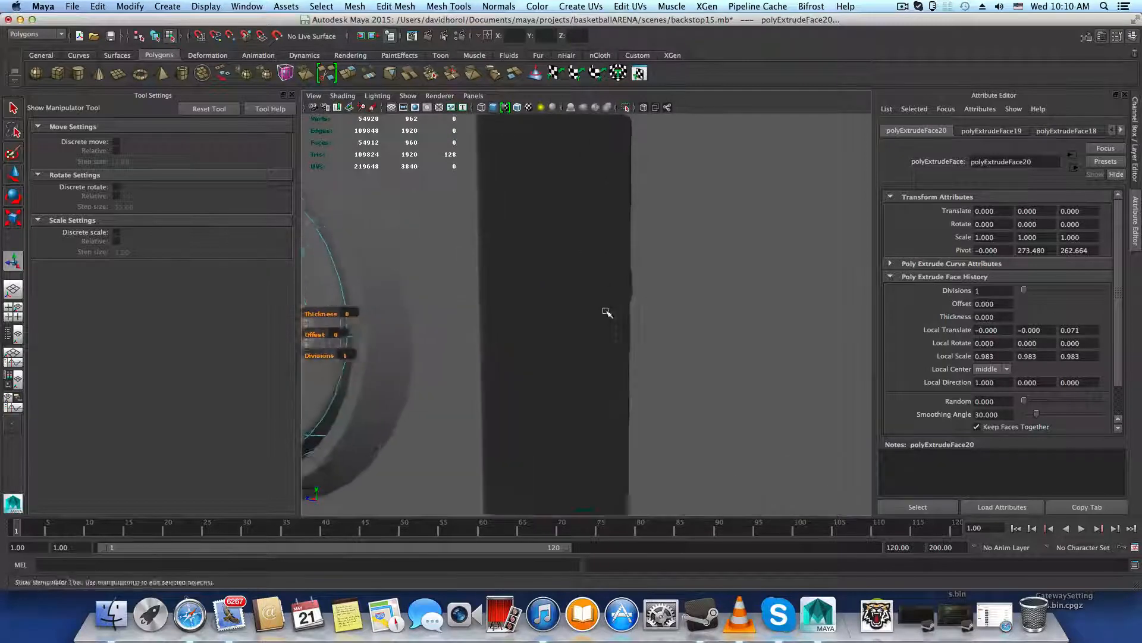
pyautogui.press('f')
pyautogui.press('1')
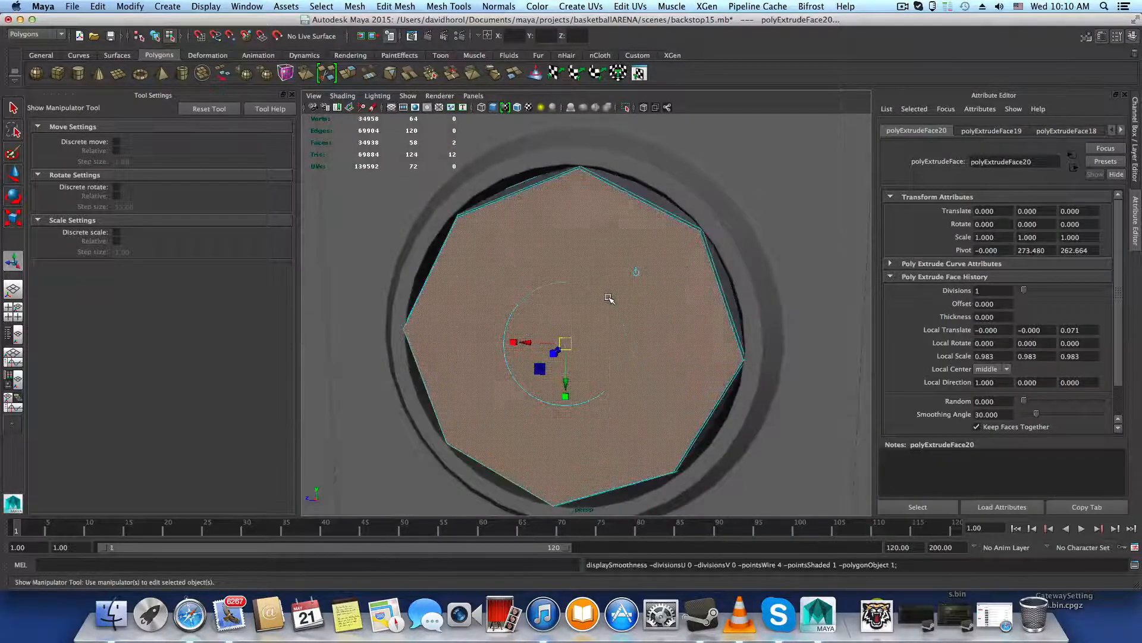
pyautogui.keyDown('alt'); pyautogui.moveTo(616, 298); pyautogui.dragTo(609, 297); pyautogui.keyUp('alt')
pyautogui.press('F8')
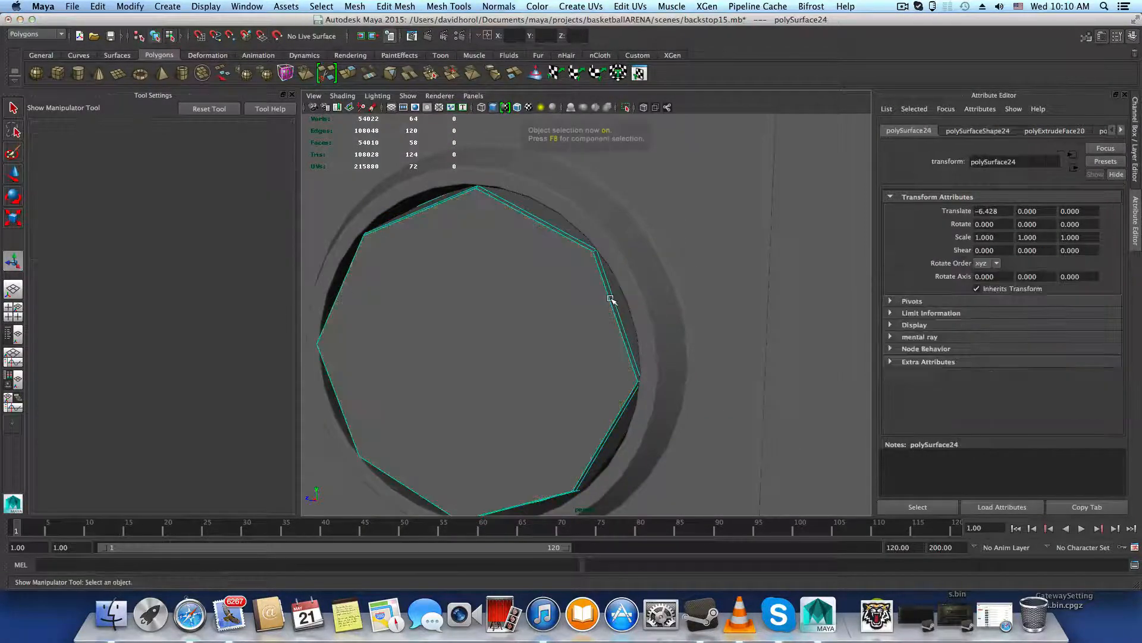
# Poke the cap faces at both ends of the pin so each is divided from a centre vertex
pyautogui.moveTo(576, 303); pyautogui.dragTo(570, 339, button='right')
pyautogui.click(601, 335)
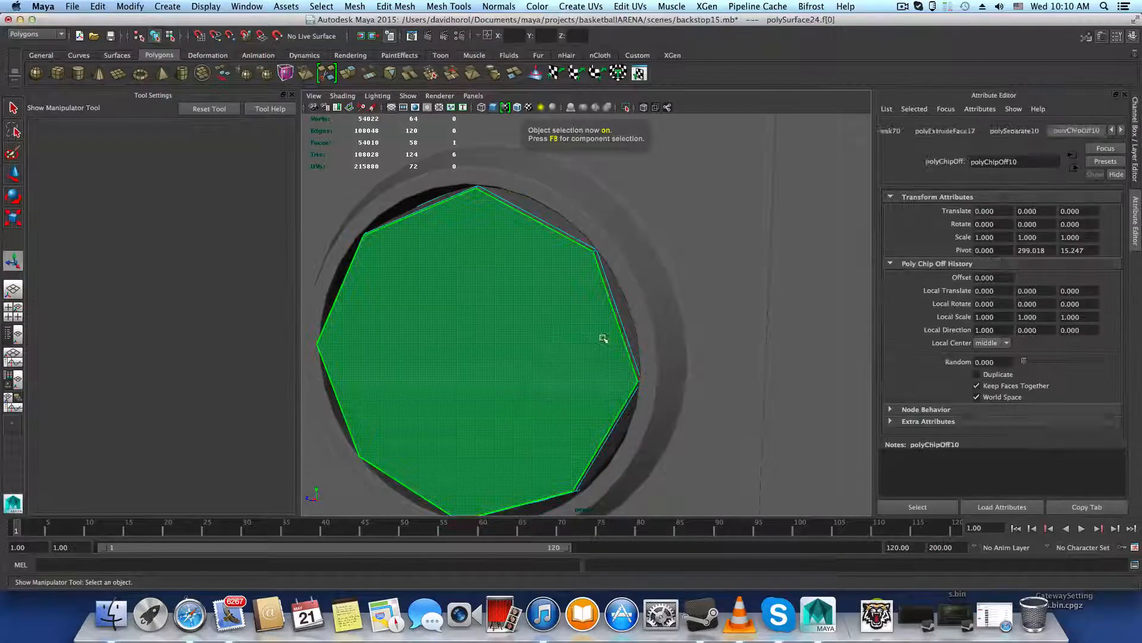
pyautogui.keyDown('alt'); pyautogui.moveTo(616, 332); pyautogui.dragTo(497, 338); pyautogui.keyUp('alt')
pyautogui.keyDown('alt'); pyautogui.moveTo(555, 331); pyautogui.dragTo(612, 306); pyautogui.keyUp('alt')
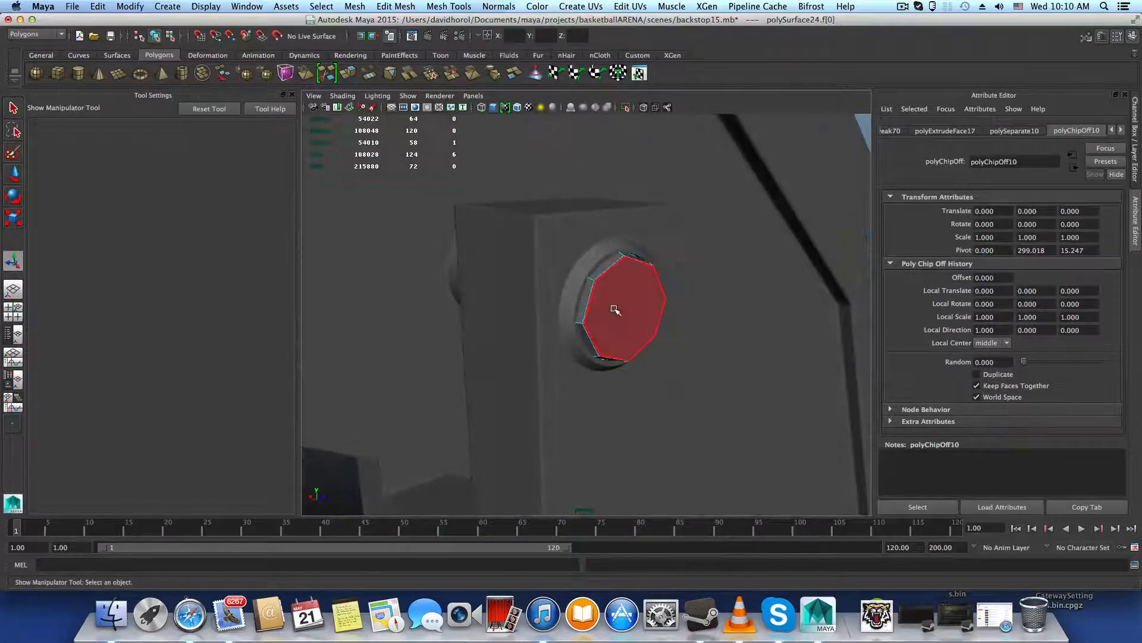
pyautogui.keyDown('shift'); pyautogui.click(613, 306); pyautogui.keyUp('shift')
pyautogui.click(354, 6)
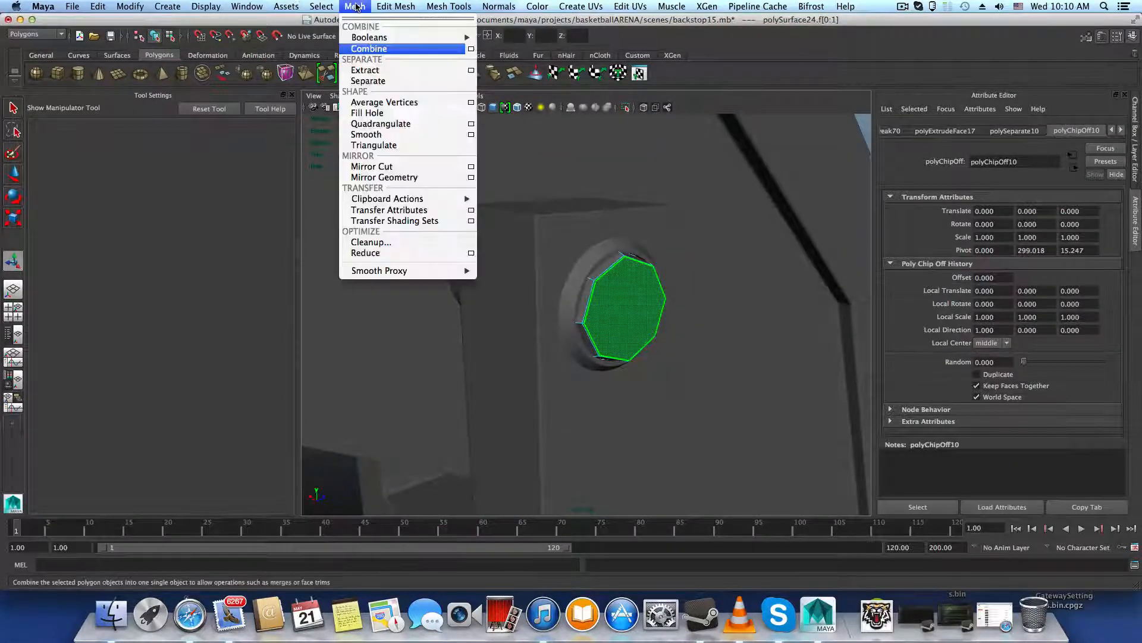
pyautogui.moveTo(394, 7)
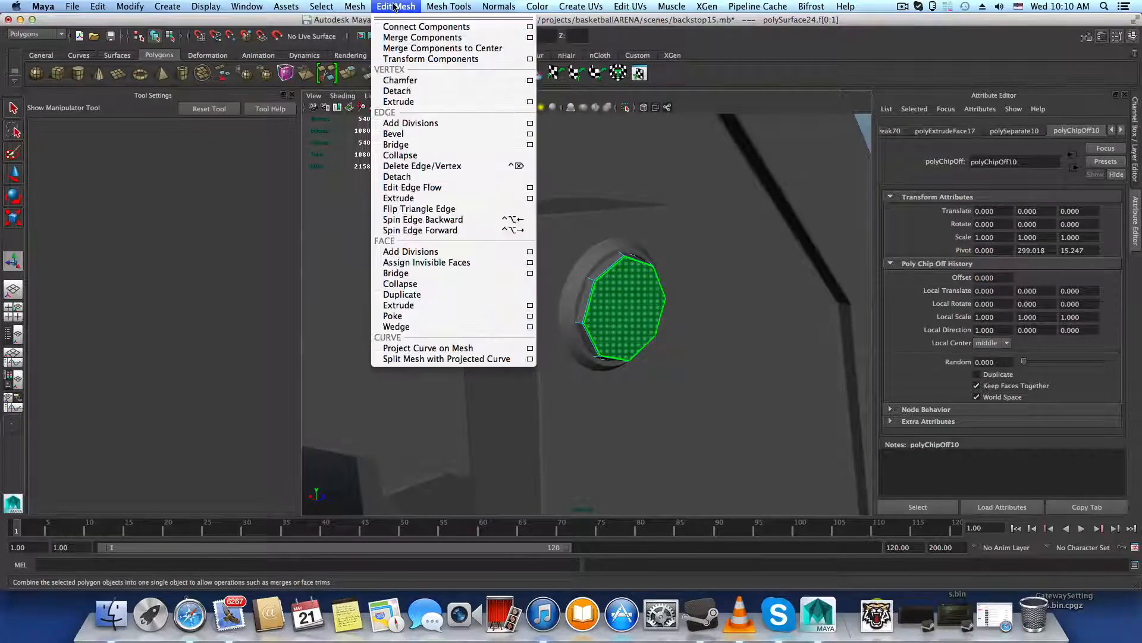
pyautogui.moveTo(443, 9)
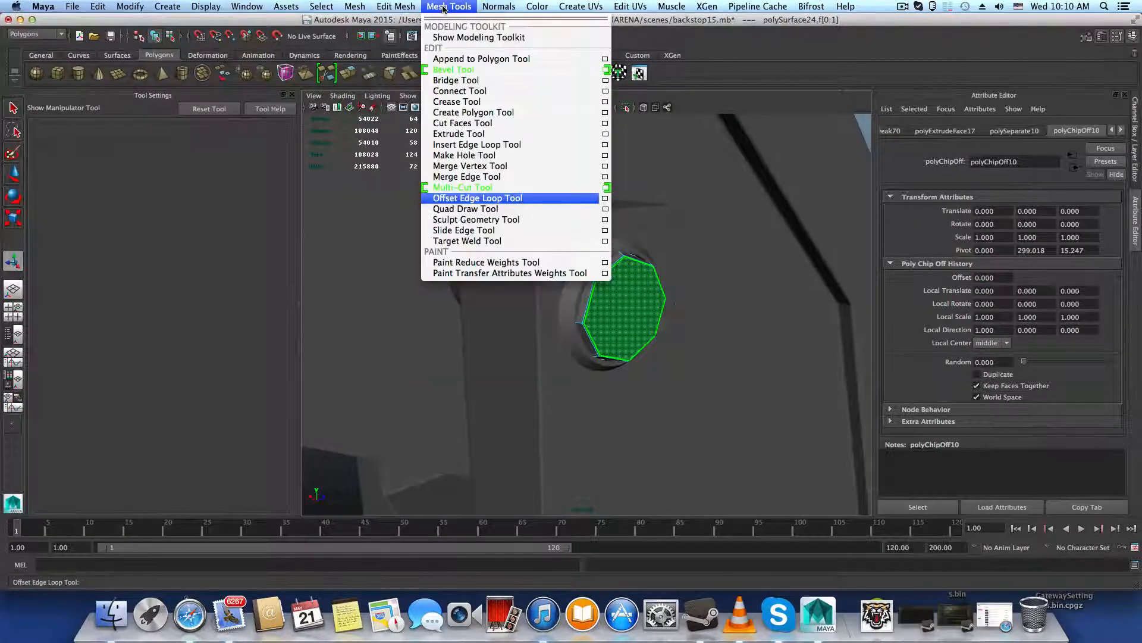
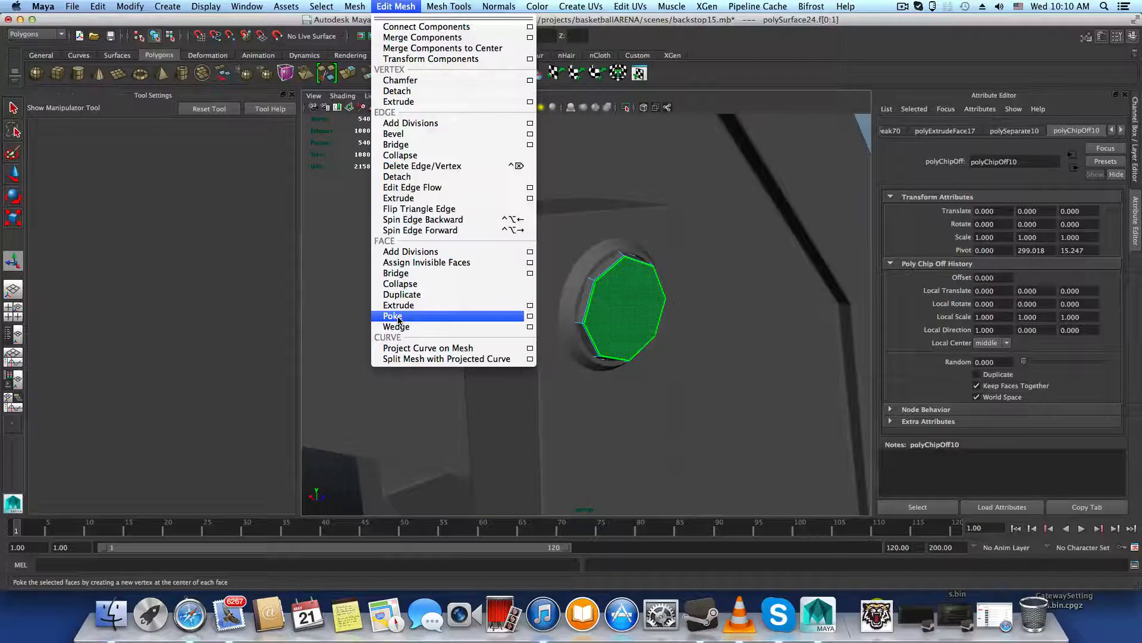
pyautogui.click(398, 316)
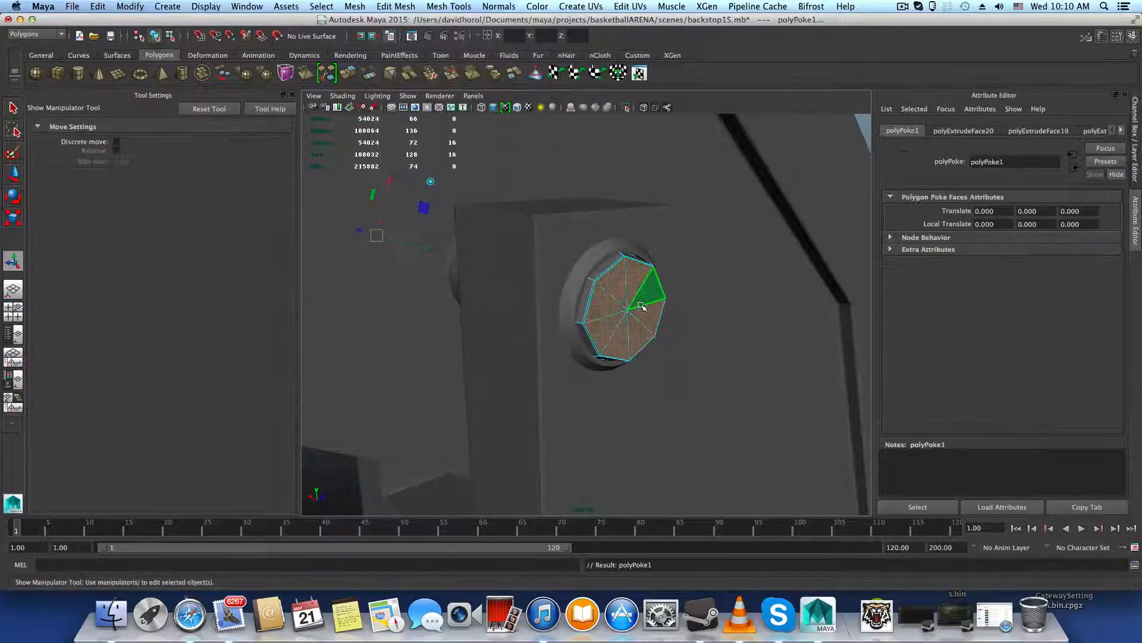
# Preview the poked pin smoothed inside the arm's hole, then return it to the unsmoothed display
pyautogui.keyDown('alt'); pyautogui.moveTo(595, 304); pyautogui.dragTo(519, 310); pyautogui.keyUp('alt')
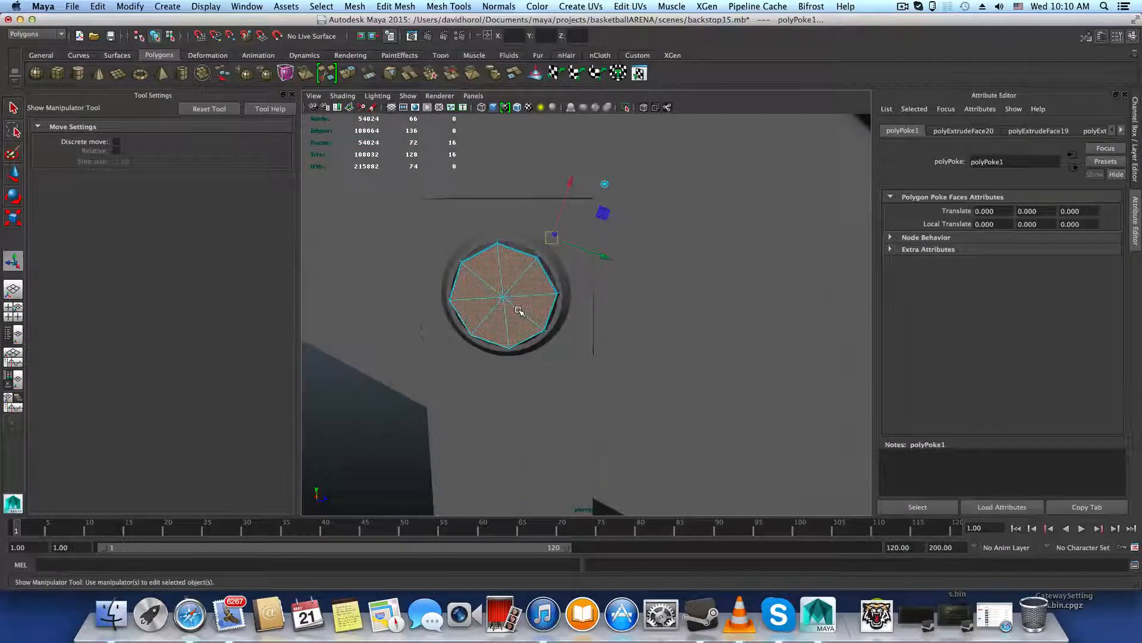
pyautogui.press('3')
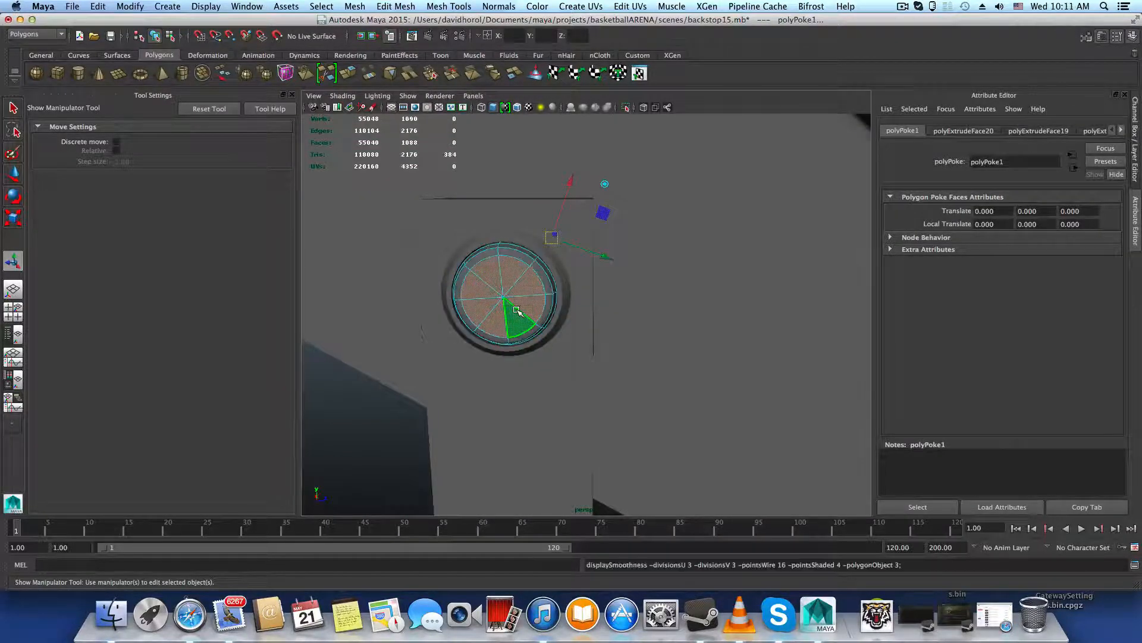
pyautogui.keyDown('alt'); pyautogui.moveTo(516, 310); pyautogui.dragTo(558, 295); pyautogui.keyUp('alt')
pyautogui.press('1')
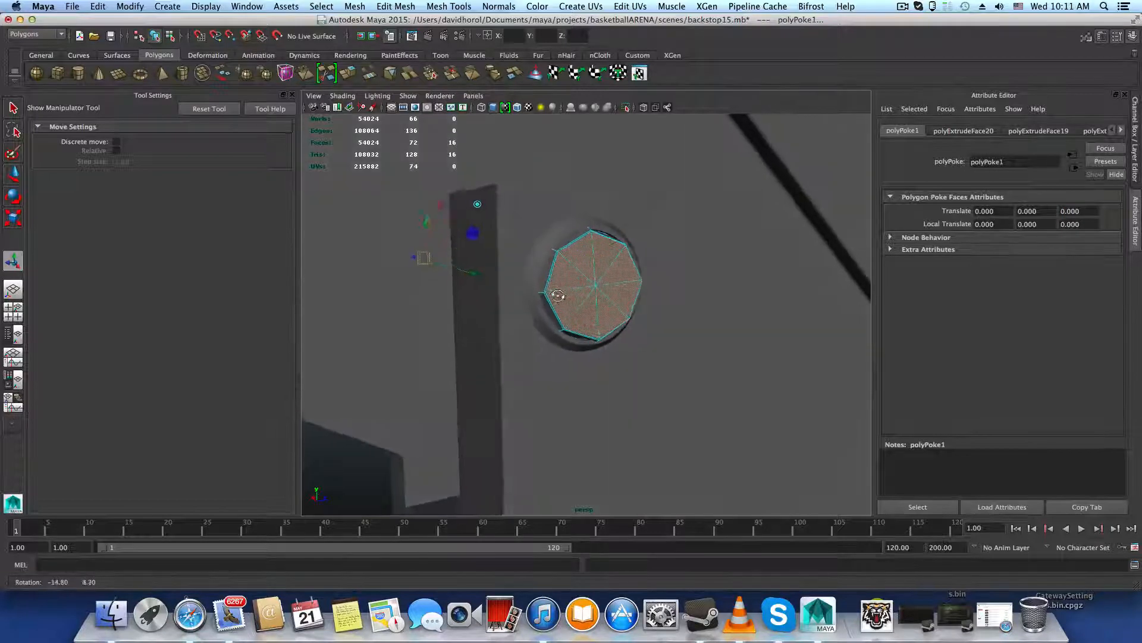
# Insert an edge loop in the narrow band around the rim of one end cap and preview the pin smoothed
pyautogui.keyDown('alt'); pyautogui.moveTo(557, 295); pyautogui.dragTo(608, 296, button='right'); pyautogui.keyUp('alt')
pyautogui.keyDown('shift'); pyautogui.rightClick(608, 294); pyautogui.keyUp('shift')
pyautogui.press('F8')
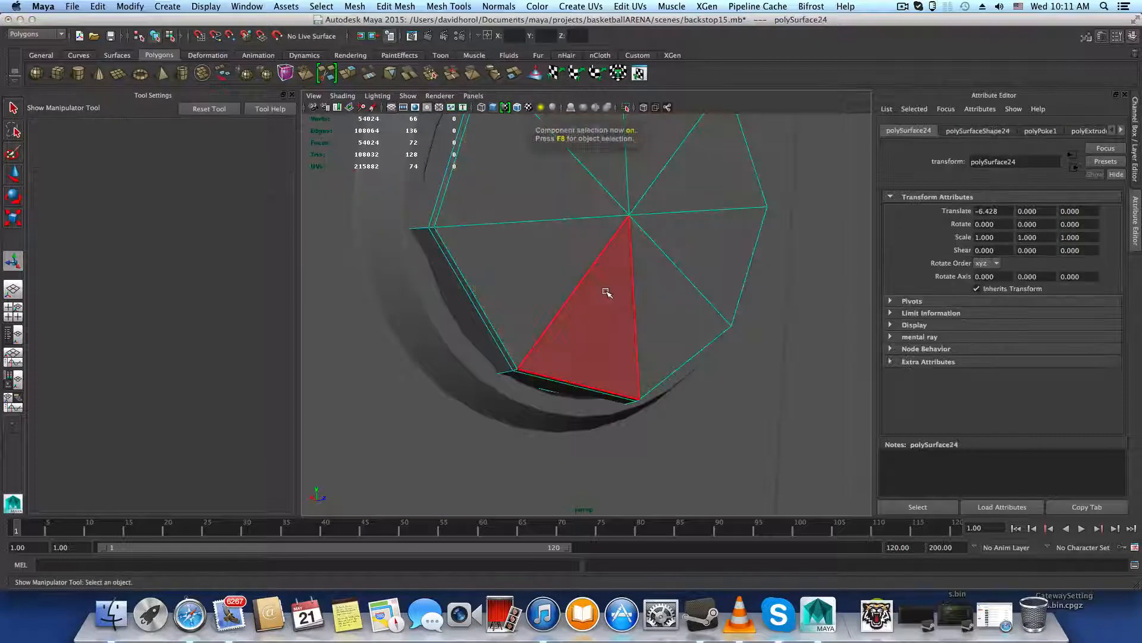
pyautogui.keyDown('shift'); pyautogui.rightClick(588, 282); pyautogui.keyUp('shift')
pyautogui.keyDown('shift'); pyautogui.moveTo(588, 282); pyautogui.dragTo(521, 298, button='right'); pyautogui.keyUp('shift')
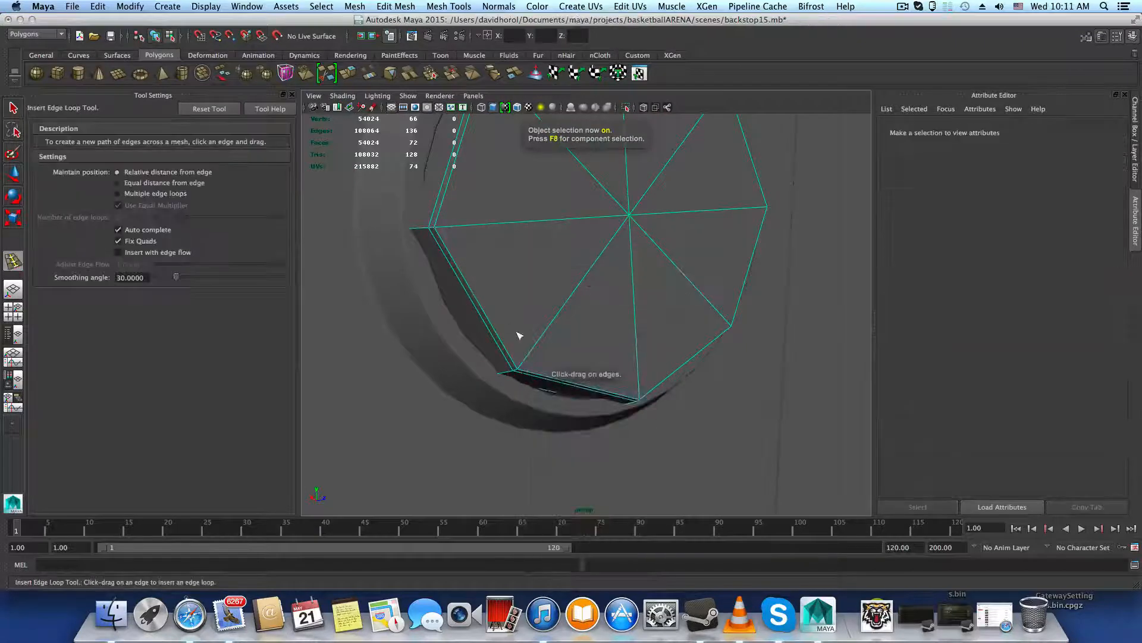
pyautogui.moveTo(529, 356)
pyautogui.mouseDown()
pyautogui.moveTo(539, 341)
pyautogui.moveTo(500, 327)
pyautogui.mouseUp()
pyautogui.keyDown('alt'); pyautogui.moveTo(569, 248); pyautogui.dragTo(499, 260); pyautogui.keyUp('alt')
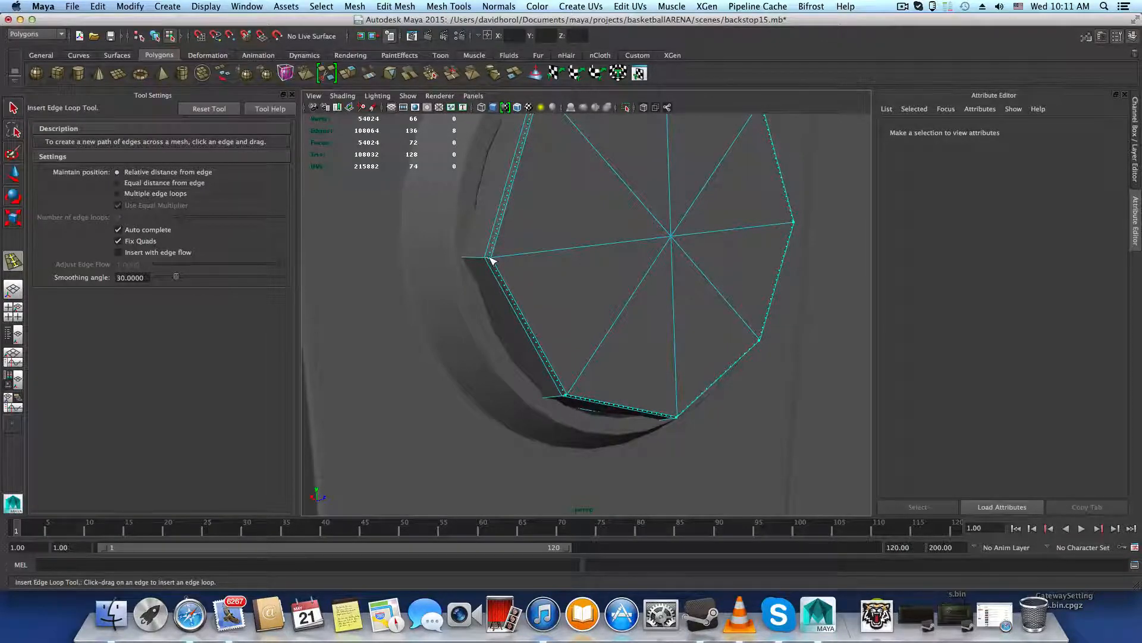
pyautogui.click(492, 260)
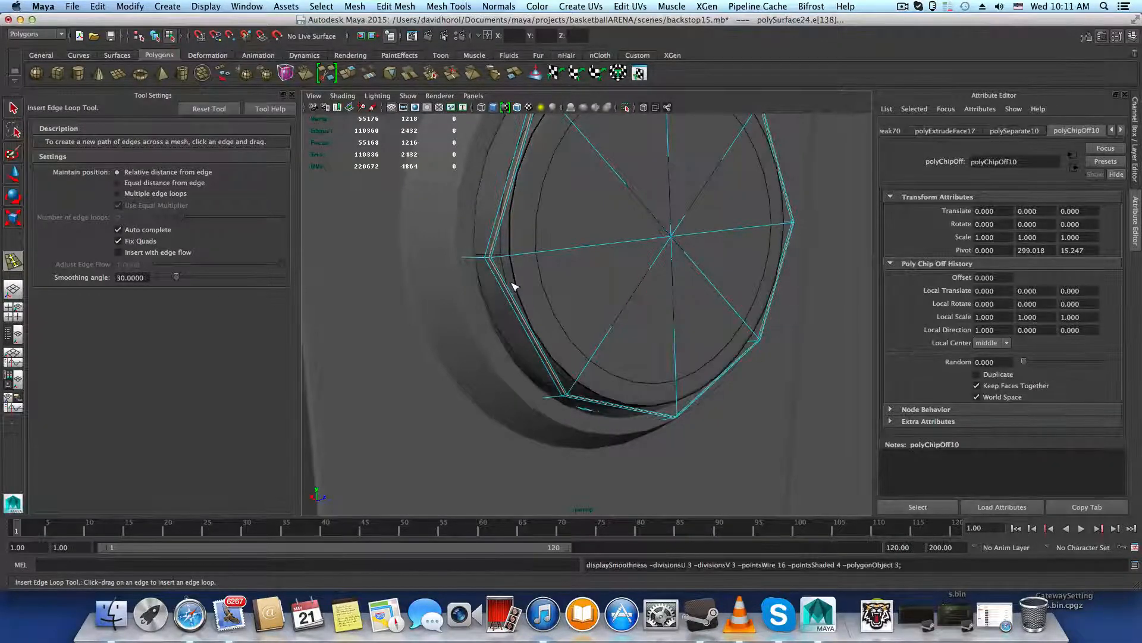
# Return the pin to the unsmoothed display and insert a matching edge loop around the opposite end cap's rim
pyautogui.keyDown('alt'); pyautogui.moveTo(515, 285); pyautogui.dragTo(675, 341); pyautogui.keyUp('alt')
pyautogui.scroll(8, 675, 342)
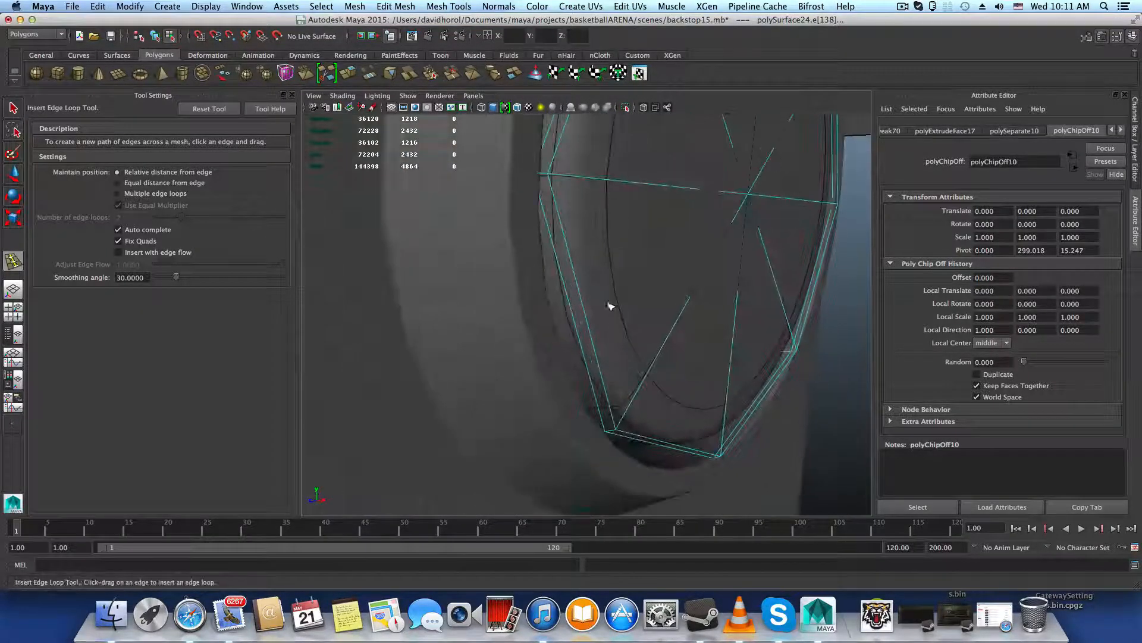
pyautogui.press('1')
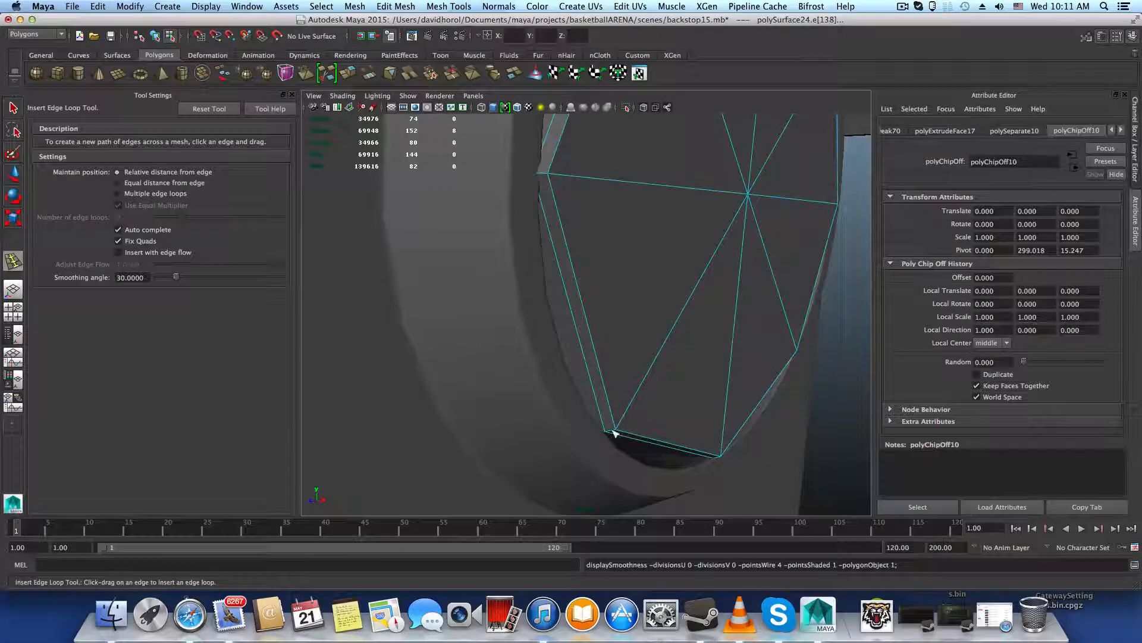
pyautogui.moveTo(614, 433); pyautogui.dragTo(589, 417)
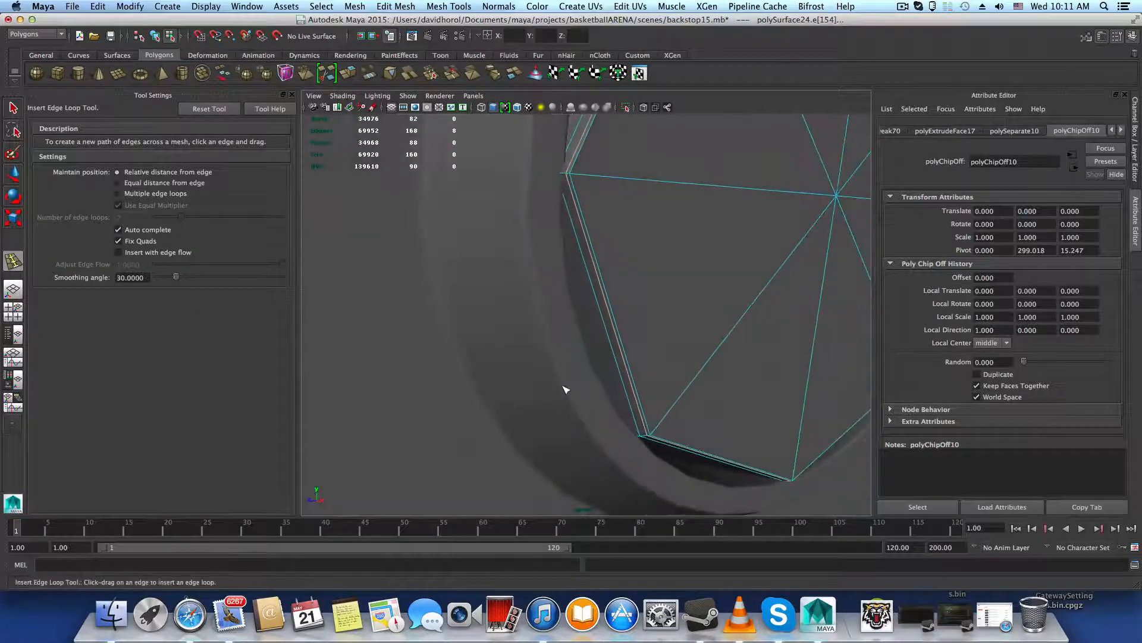
# Switch to object selection and isolate the pin in the perspective view
pyautogui.press('F8')
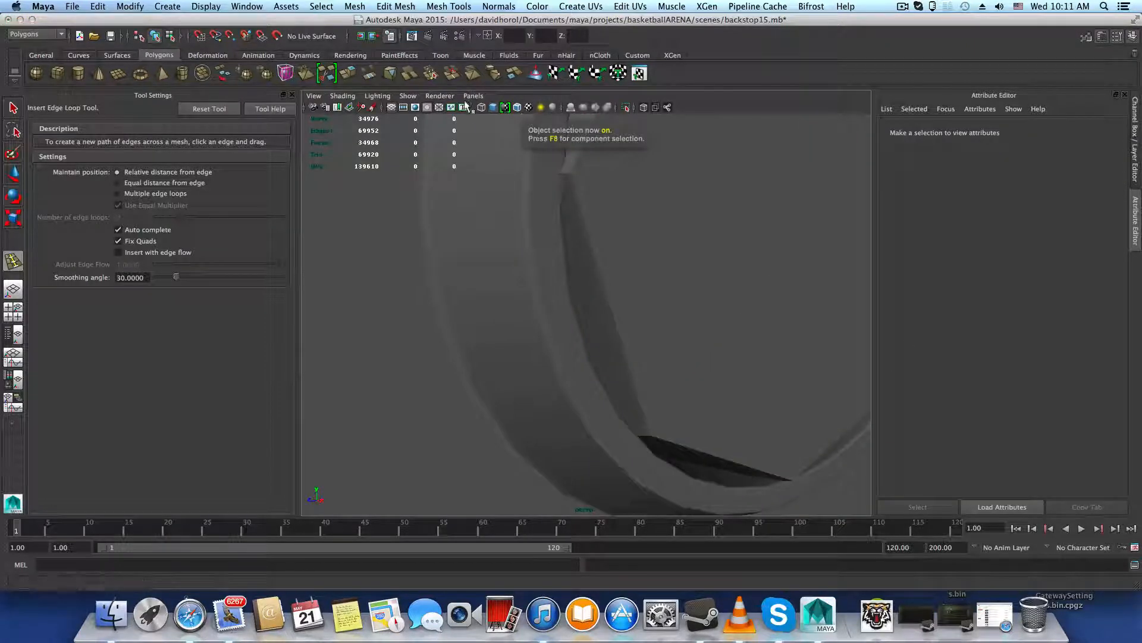
pyautogui.click(662, 310)
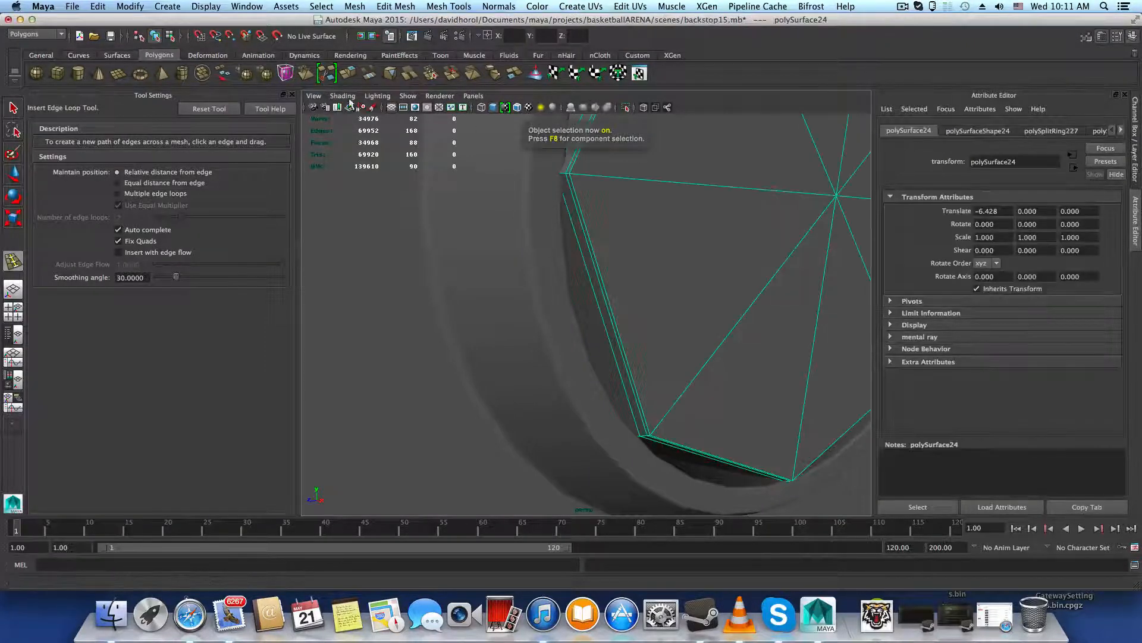
pyautogui.click(629, 107)
# Insert an edge loop in the thin band at the base of the bevel on one end of the pin
pyautogui.keyDown('alt'); pyautogui.moveTo(701, 256); pyautogui.dragTo(610, 264, button='right'); pyautogui.keyUp('alt')
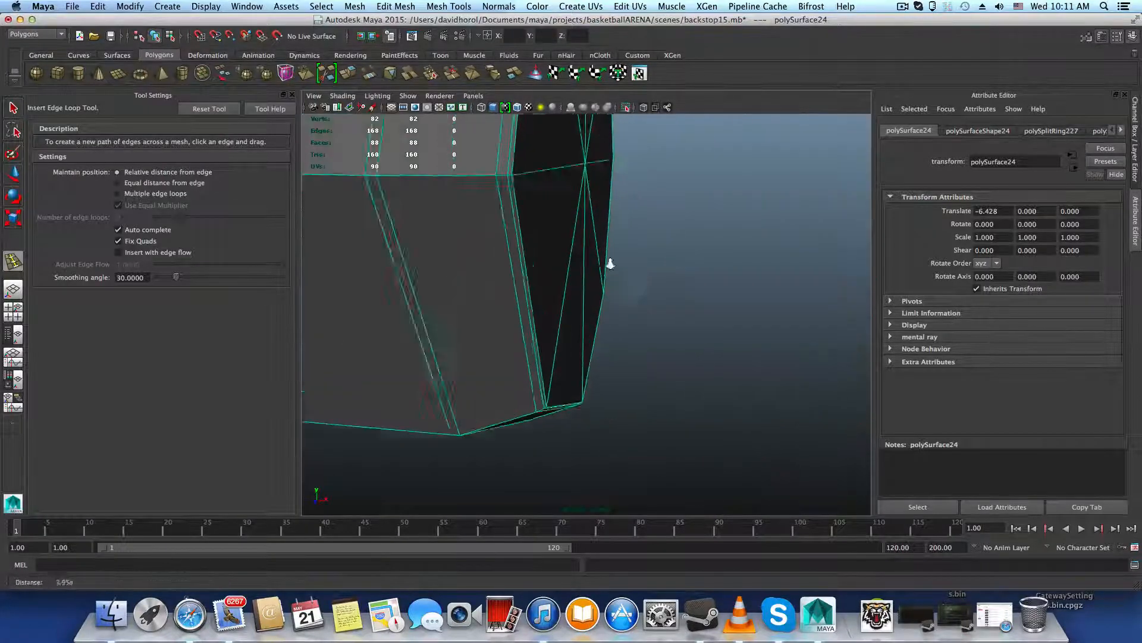
pyautogui.keyDown('alt'); pyautogui.moveTo(610, 264); pyautogui.dragTo(716, 341); pyautogui.keyUp('alt')
pyautogui.moveTo(526, 250); pyautogui.dragTo(491, 237, button='right')
pyautogui.moveTo(488, 232); pyautogui.dragTo(485, 232)
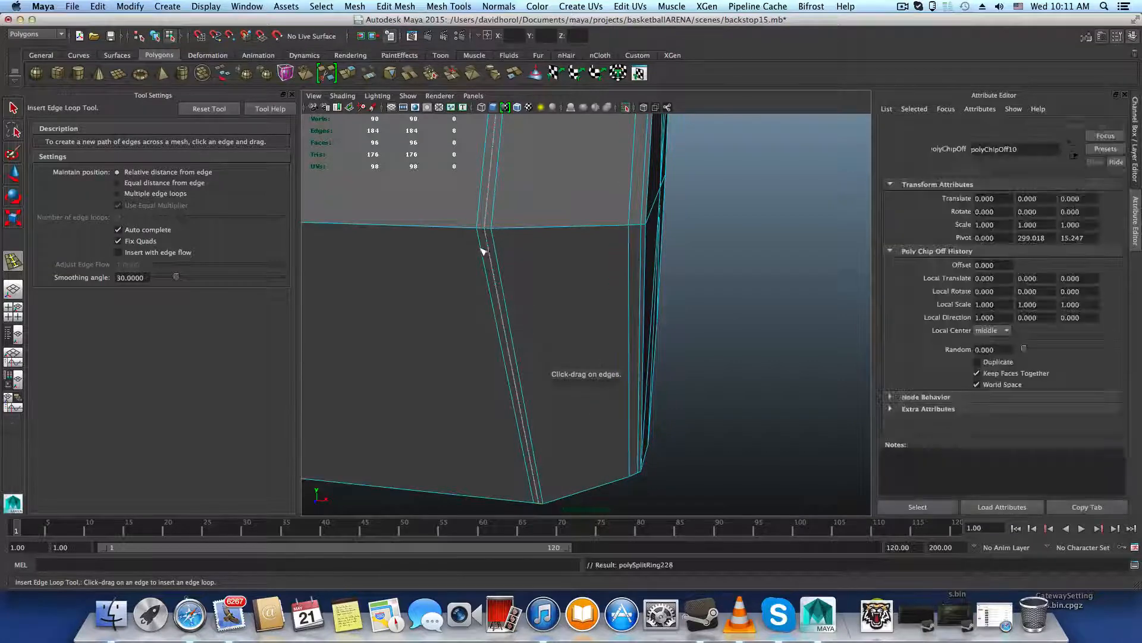
# Insert a matching edge loop in the thin band at the base of the bevel on the pin's other end
pyautogui.keyDown('alt'); pyautogui.moveTo(481, 250); pyautogui.dragTo(691, 334, button='middle'); pyautogui.keyUp('alt')
pyautogui.keyDown('alt'); pyautogui.moveTo(691, 333); pyautogui.dragTo(431, 311, button='right'); pyautogui.keyUp('alt')
pyautogui.keyDown('alt'); pyautogui.moveTo(431, 311); pyautogui.dragTo(844, 357, button='middle'); pyautogui.keyUp('alt')
pyautogui.keyDown('alt'); pyautogui.moveTo(845, 357); pyautogui.dragTo(365, 312, button='right'); pyautogui.keyUp('alt')
pyautogui.keyDown('alt'); pyautogui.moveTo(365, 311); pyautogui.dragTo(438, 329, button='middle'); pyautogui.keyUp('alt')
pyautogui.keyDown('alt'); pyautogui.moveTo(438, 329); pyautogui.dragTo(592, 327); pyautogui.keyUp('alt')
pyautogui.keyDown('alt'); pyautogui.moveTo(591, 326); pyautogui.dragTo(404, 458, button='right'); pyautogui.keyUp('alt')
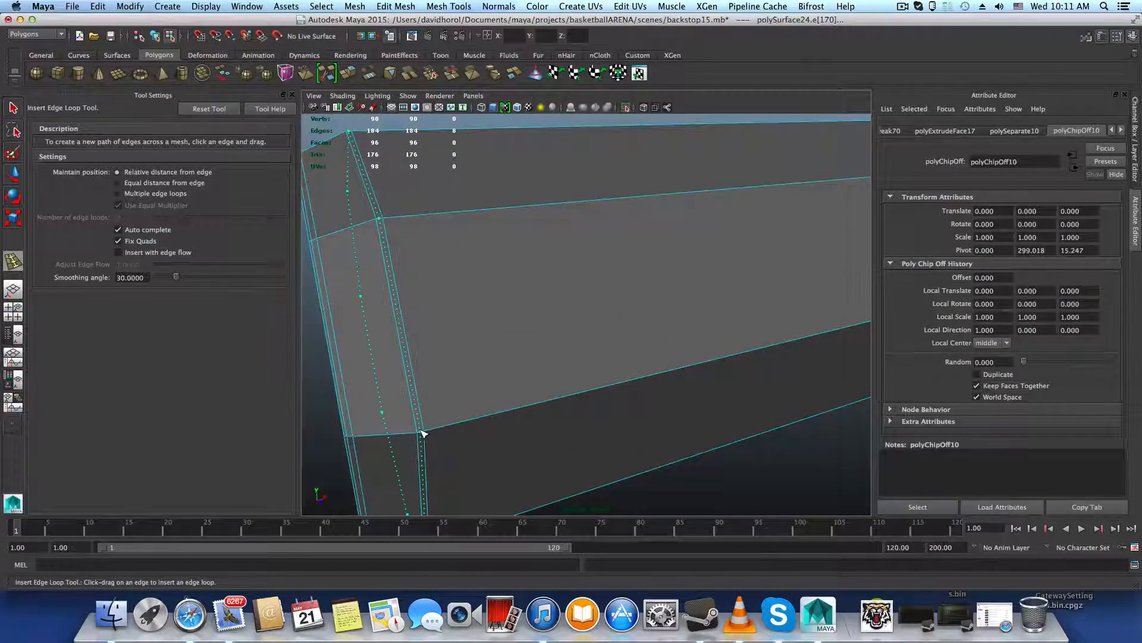
pyautogui.moveTo(422, 431); pyautogui.dragTo(636, 358)
# Preview the isolated pin smoothed and examine the bevelled end with its supporting loops
pyautogui.press('3')
pyautogui.scroll(-5, 572, 368)
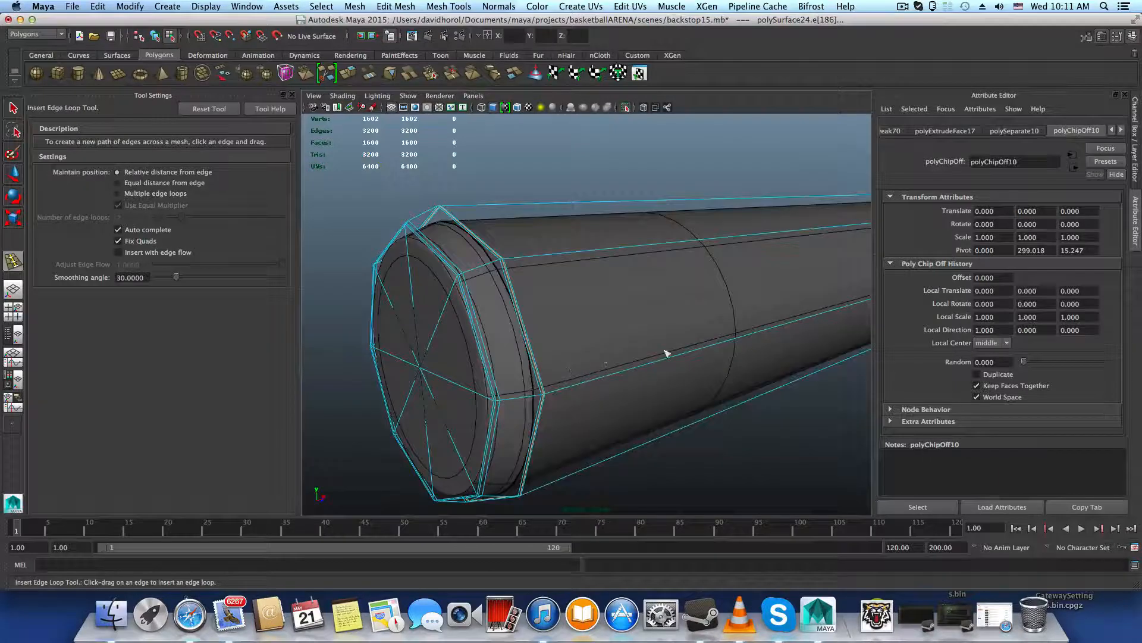
pyautogui.keyDown('alt'); pyautogui.moveTo(696, 354); pyautogui.dragTo(363, 358, button='right'); pyautogui.keyUp('alt')
pyautogui.keyDown('alt'); pyautogui.moveTo(604, 359); pyautogui.dragTo(597, 357); pyautogui.keyUp('alt')
pyautogui.keyDown('alt'); pyautogui.moveTo(596, 357); pyautogui.dragTo(844, 431, button='right'); pyautogui.keyUp('alt')
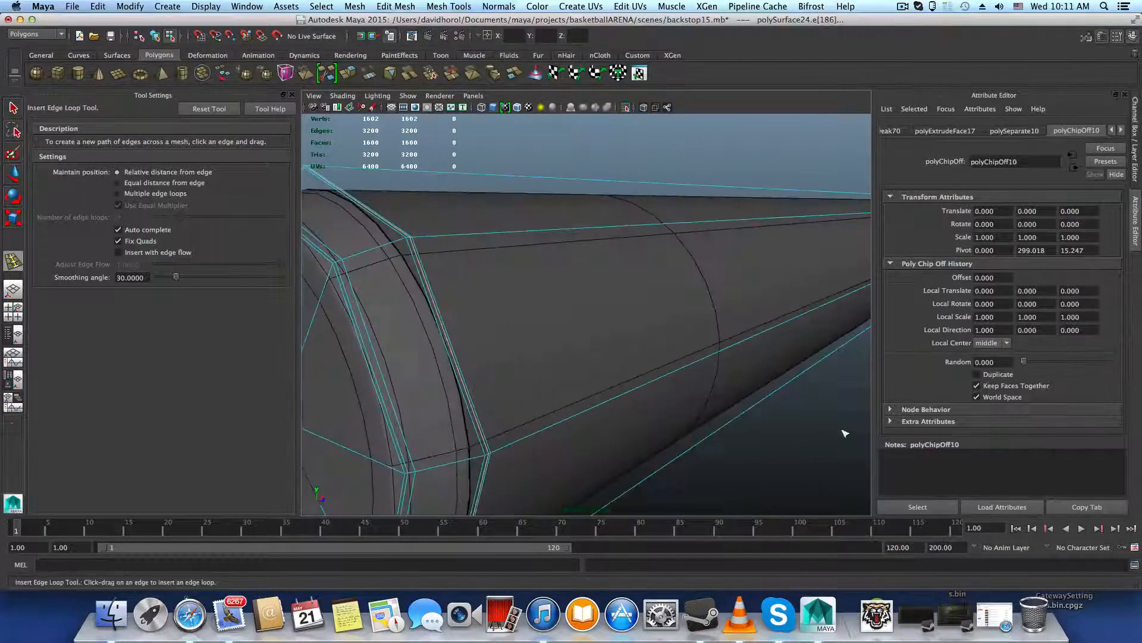
pyautogui.keyDown('alt'); pyautogui.moveTo(735, 414); pyautogui.dragTo(595, 400, button='right'); pyautogui.keyUp('alt')
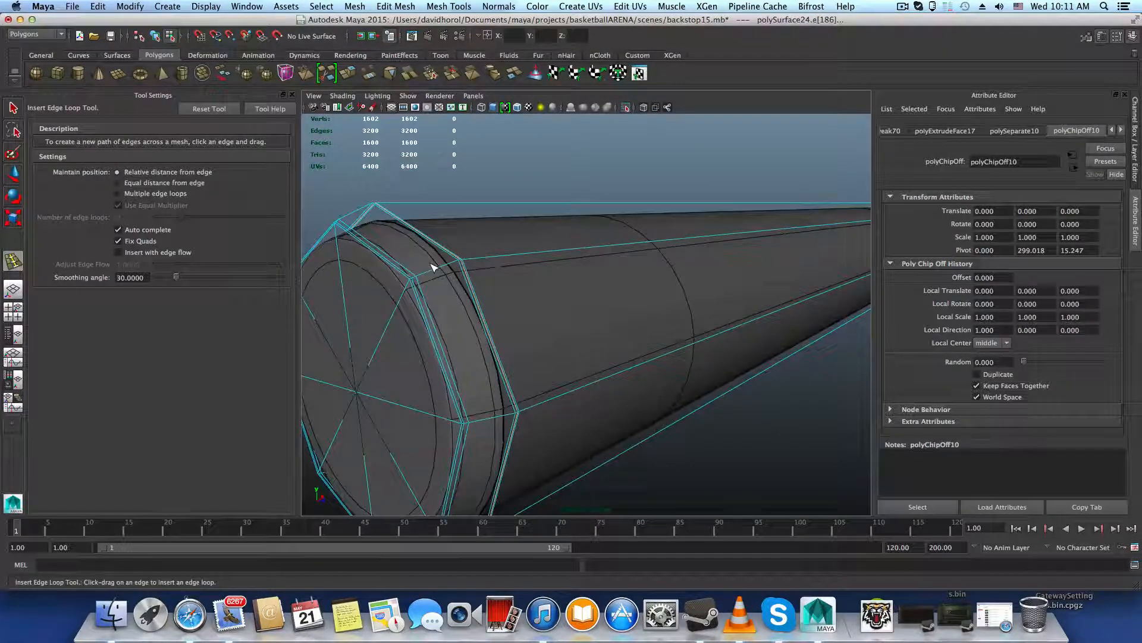
# Switch the pin to vertex editing and return it to the unsmoothed display
pyautogui.press('F8')
pyautogui.keyDown('alt'); pyautogui.moveTo(468, 326); pyautogui.dragTo(582, 357); pyautogui.keyUp('alt')
pyautogui.keyDown('alt'); pyautogui.moveTo(581, 357); pyautogui.dragTo(526, 333, button='right'); pyautogui.keyUp('alt')
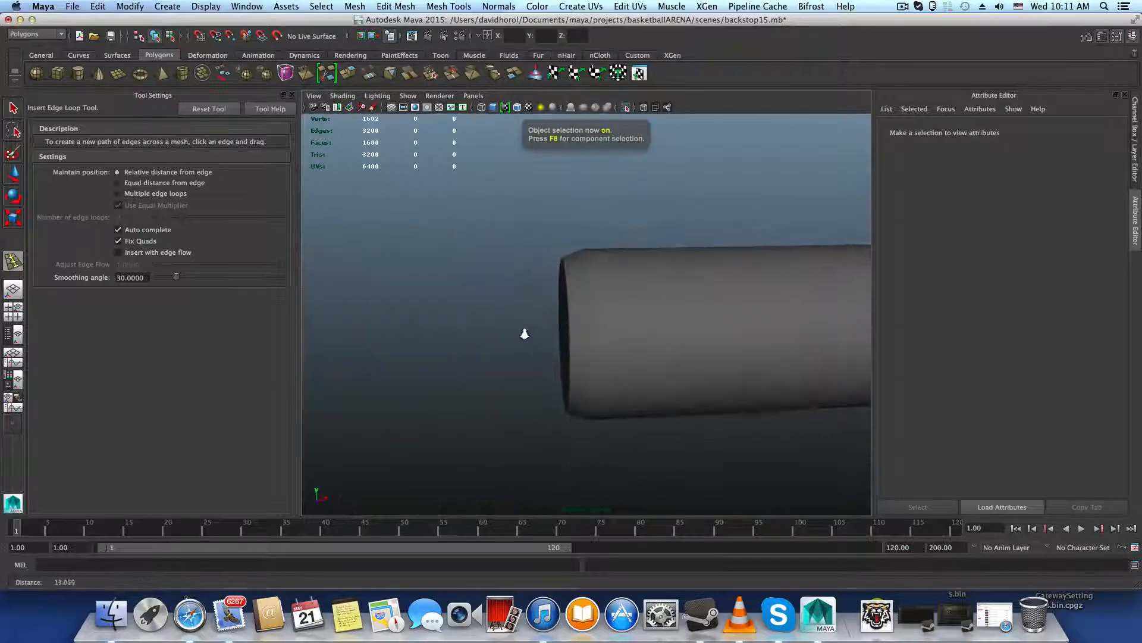
pyautogui.moveTo(630, 333); pyautogui.dragTo(588, 303, button='right')
pyautogui.keyDown('alt'); pyautogui.moveTo(638, 322); pyautogui.dragTo(636, 313); pyautogui.keyUp('alt')
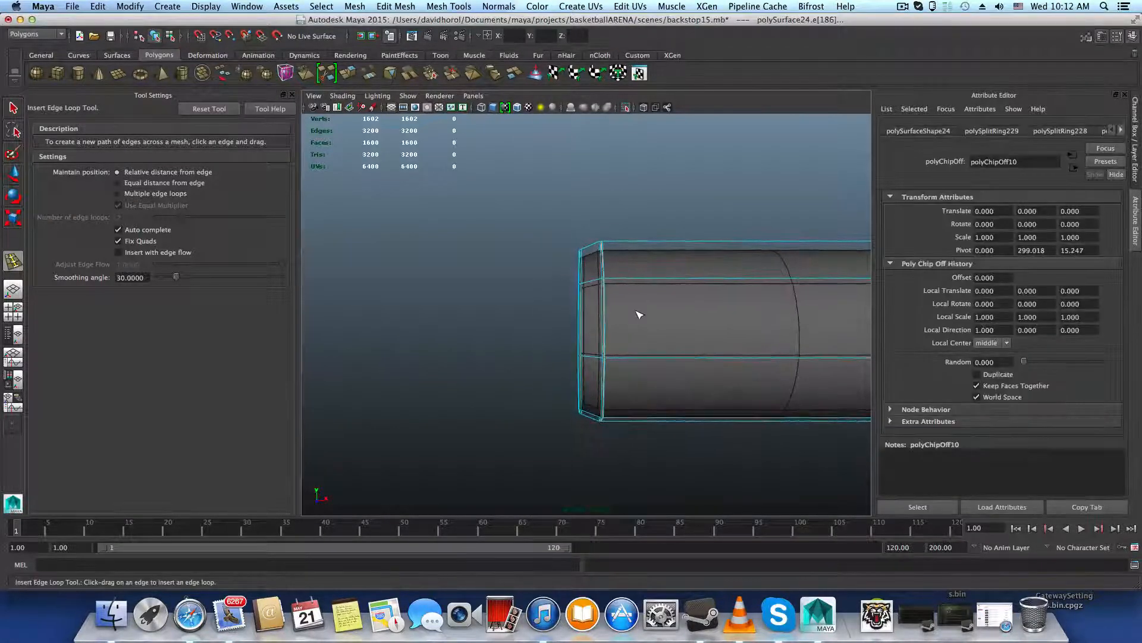
pyautogui.moveTo(634, 312); pyautogui.dragTo(587, 313, button='right')
pyautogui.press('q')
pyautogui.press('3')
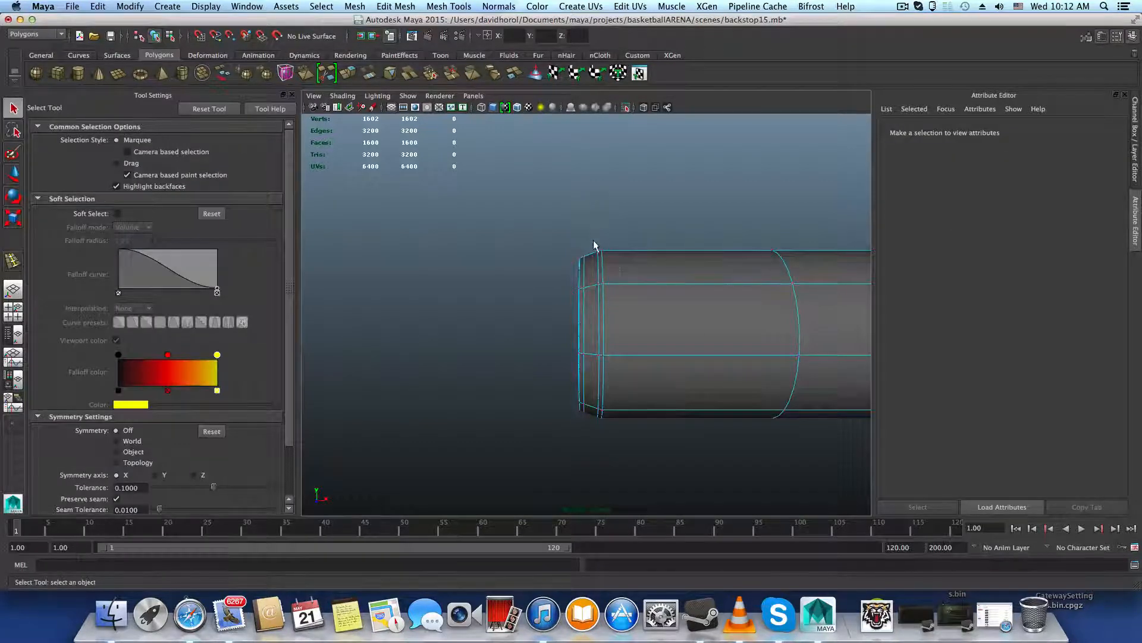
pyautogui.moveTo(622, 412); pyautogui.dragTo(622, 412)
pyautogui.press('1')
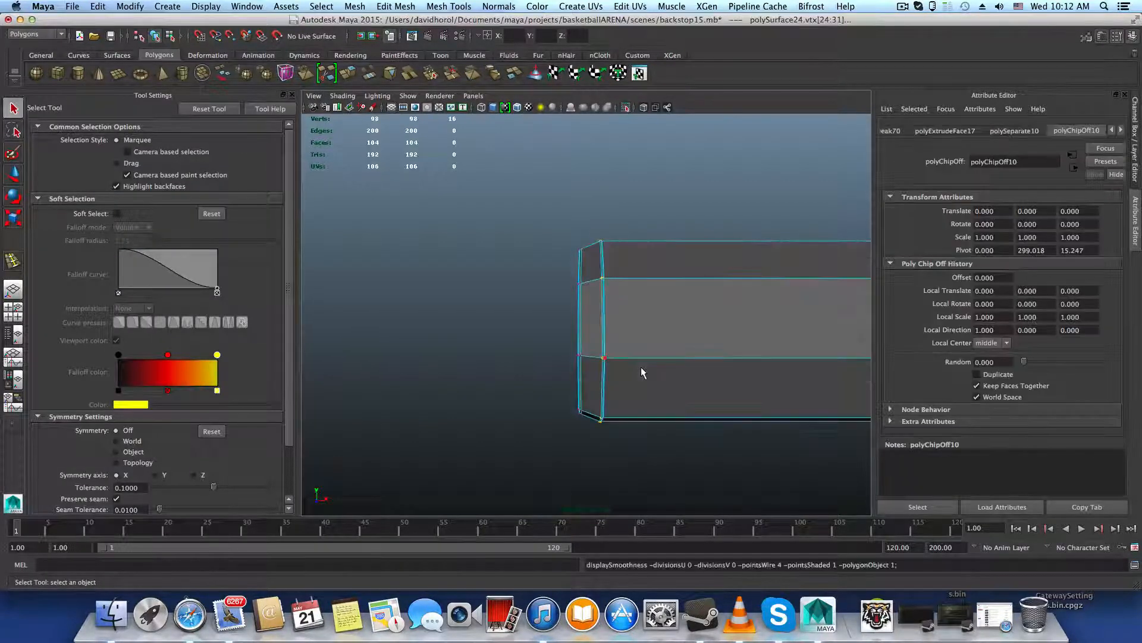
# Select the vertex rings at the base of both end bevels and scale them along the pin's length
pyautogui.moveTo(588, 218); pyautogui.dragTo(642, 484)
pyautogui.keyDown('alt'); pyautogui.moveTo(733, 421); pyautogui.dragTo(375, 468, button='middle'); pyautogui.keyUp('alt')
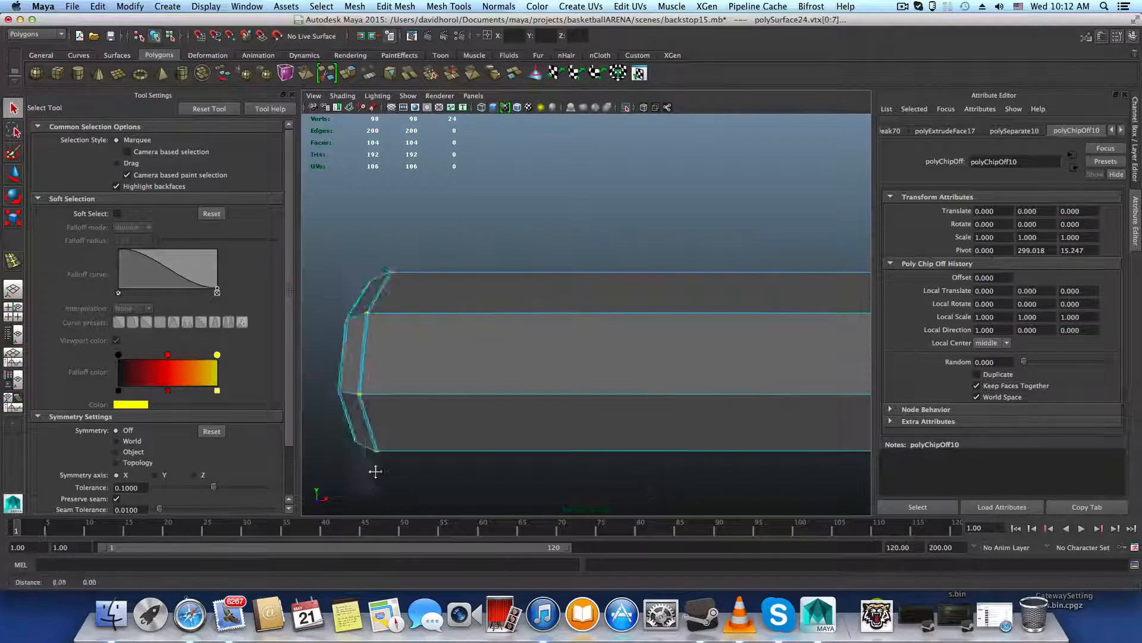
pyautogui.keyDown('alt'); pyautogui.moveTo(583, 410); pyautogui.dragTo(489, 379, button='right'); pyautogui.keyUp('alt')
pyautogui.keyDown('alt'); pyautogui.moveTo(489, 379); pyautogui.dragTo(519, 415); pyautogui.keyUp('alt')
pyautogui.moveTo(619, 470); pyautogui.dragTo(618, 470)
pyautogui.press('r')
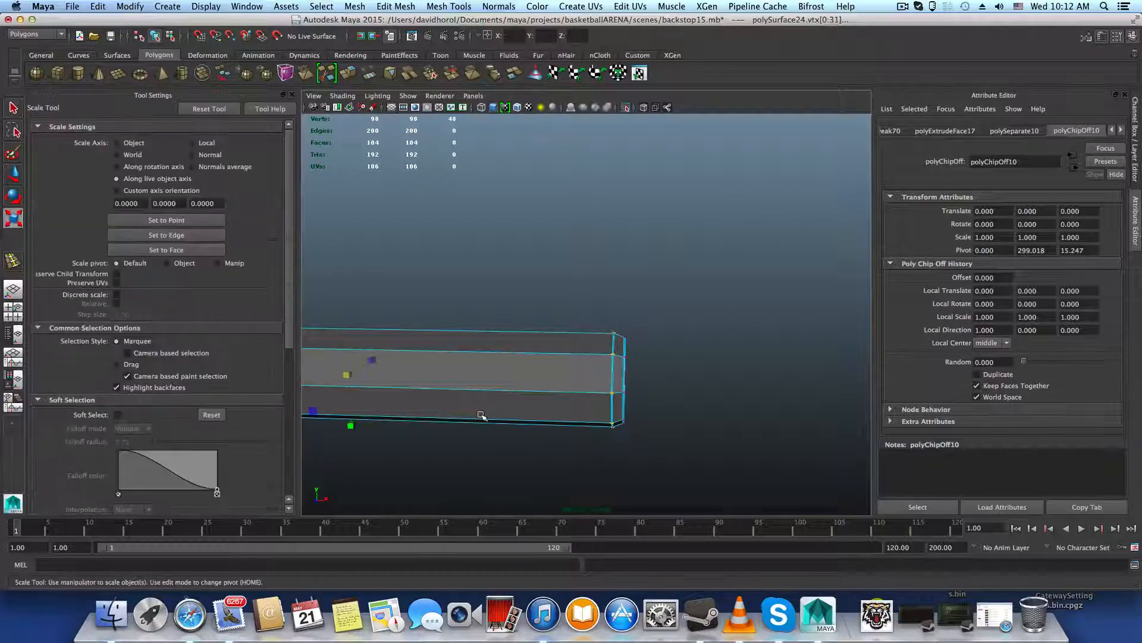
pyautogui.moveTo(485, 413); pyautogui.dragTo(713, 418)
pyautogui.keyDown('alt'); pyautogui.moveTo(712, 418); pyautogui.dragTo(534, 381, button='right'); pyautogui.keyUp('alt')
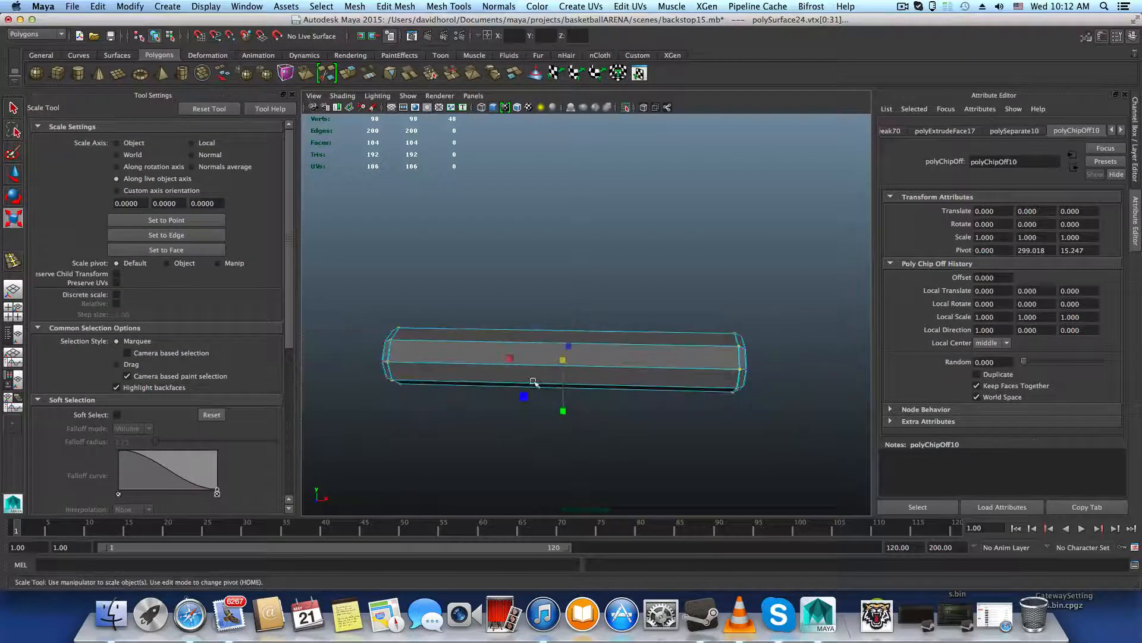
pyautogui.moveTo(510, 360); pyautogui.dragTo(595, 384)
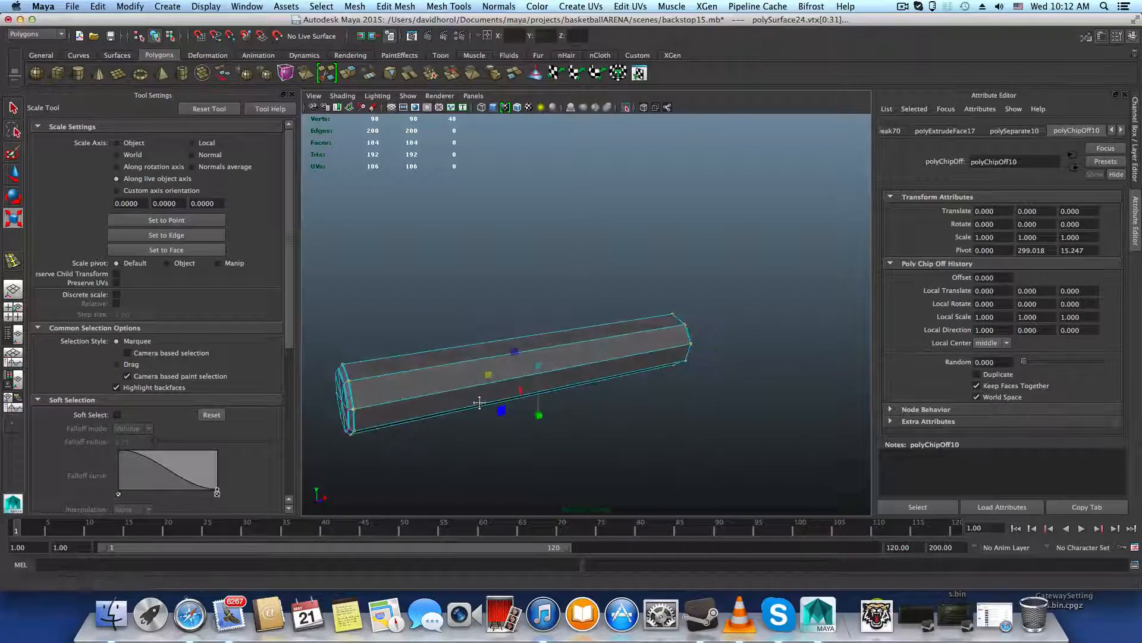
# Insert another edge loop around the pin, then return to object selection in the four-view layout
pyautogui.keyDown('alt'); pyautogui.moveTo(480, 400); pyautogui.dragTo(601, 405, button='middle'); pyautogui.keyUp('alt')
pyautogui.keyDown('alt'); pyautogui.moveTo(572, 409); pyautogui.dragTo(678, 419, button='right'); pyautogui.keyUp('alt')
pyautogui.keyDown('alt'); pyautogui.moveTo(542, 424); pyautogui.dragTo(730, 314); pyautogui.keyUp('alt')
pyautogui.moveTo(726, 308); pyautogui.dragTo(726, 331, button='right')
pyautogui.click(732, 301)
pyautogui.scroll(-5, 708, 431)
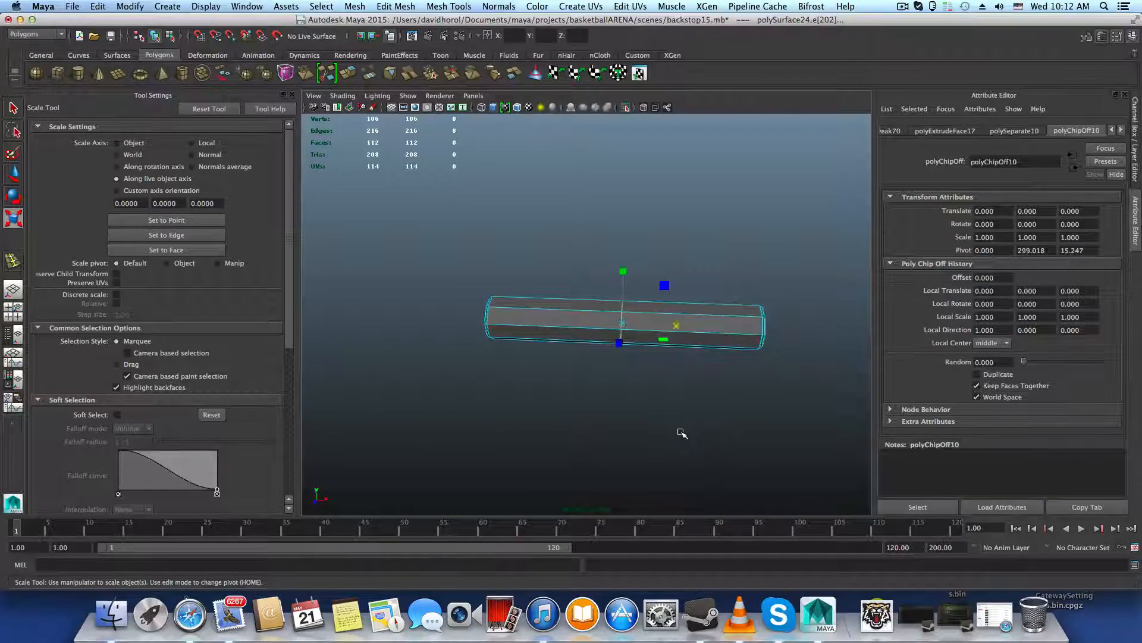
pyautogui.press('F8')
pyautogui.press('space')
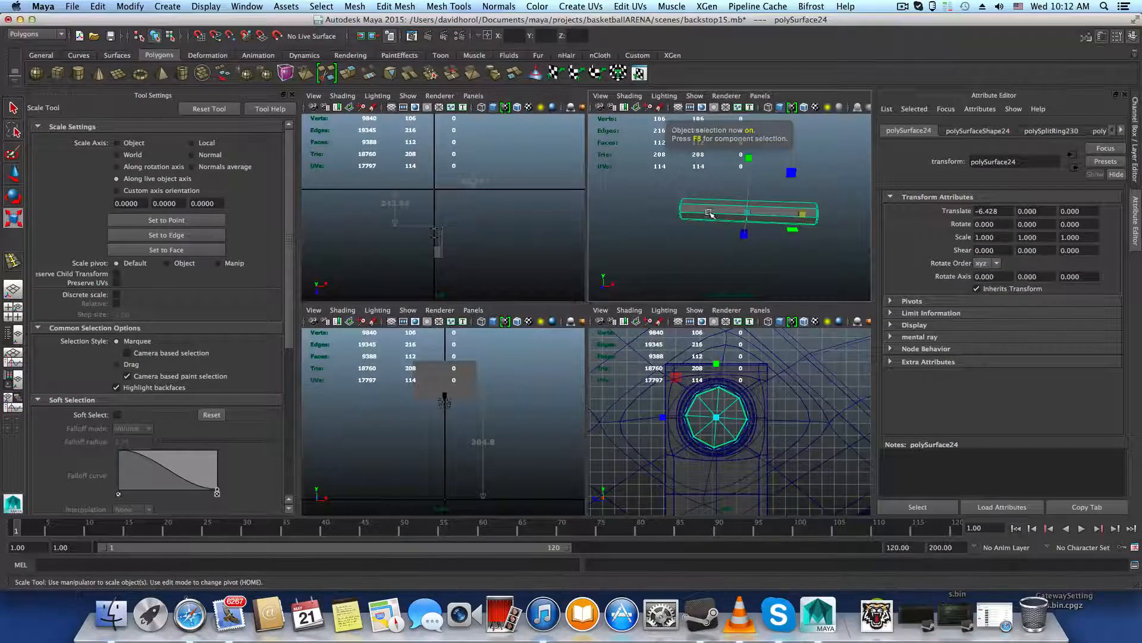
# Enlarge the perspective view, take the pin out of isolation and display it smoothed within the full backstop
pyautogui.press('space')
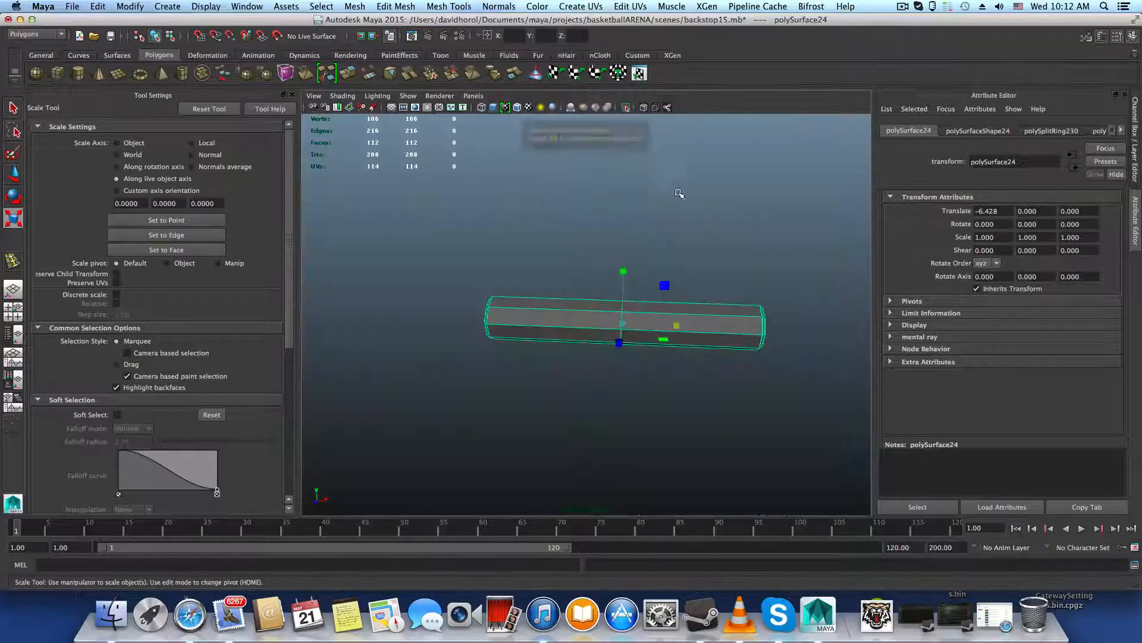
pyautogui.click(626, 108)
pyautogui.scroll(-5, 679, 319)
pyautogui.keyDown('alt'); pyautogui.moveTo(679, 319); pyautogui.dragTo(571, 293); pyautogui.keyUp('alt')
pyautogui.press('f')
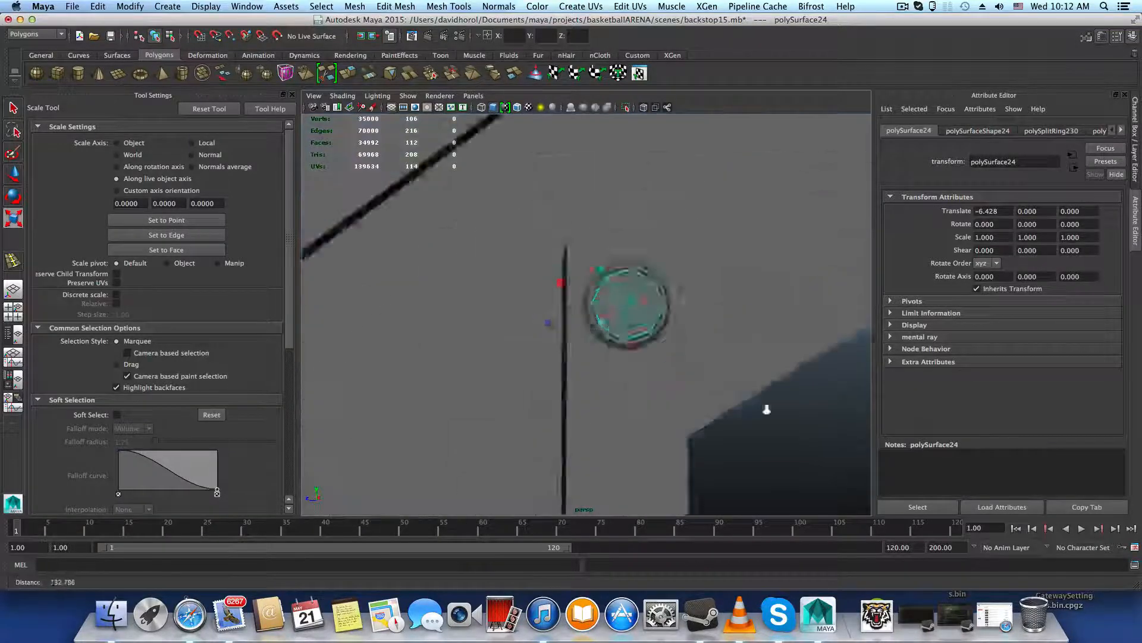
pyautogui.press('3')
pyautogui.keyDown('alt'); pyautogui.moveTo(734, 388); pyautogui.dragTo(711, 360); pyautogui.keyUp('alt')
pyautogui.keyDown('alt'); pyautogui.moveTo(711, 360); pyautogui.dragTo(638, 390, button='right'); pyautogui.keyUp('alt')
pyautogui.press('F8')
pyautogui.press('F8')
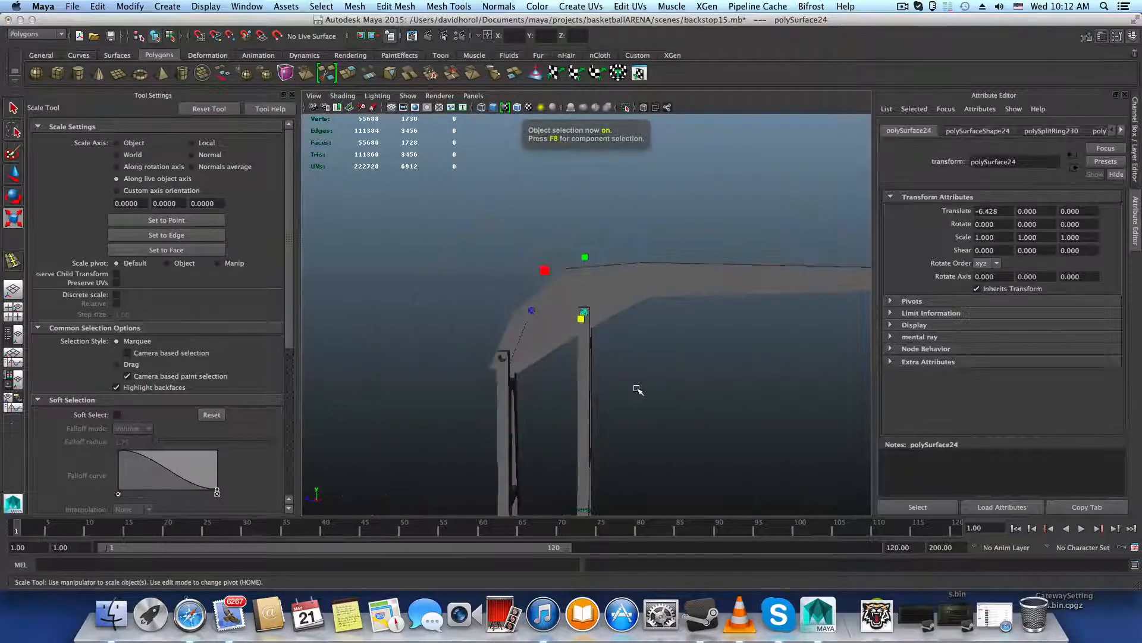
# Duplicate the pin and lower the copy to the hole at the support frame's base, at Translate Y -194.536
pyautogui.keyDown('alt'); pyautogui.moveTo(638, 390); pyautogui.dragTo(592, 405); pyautogui.keyUp('alt')
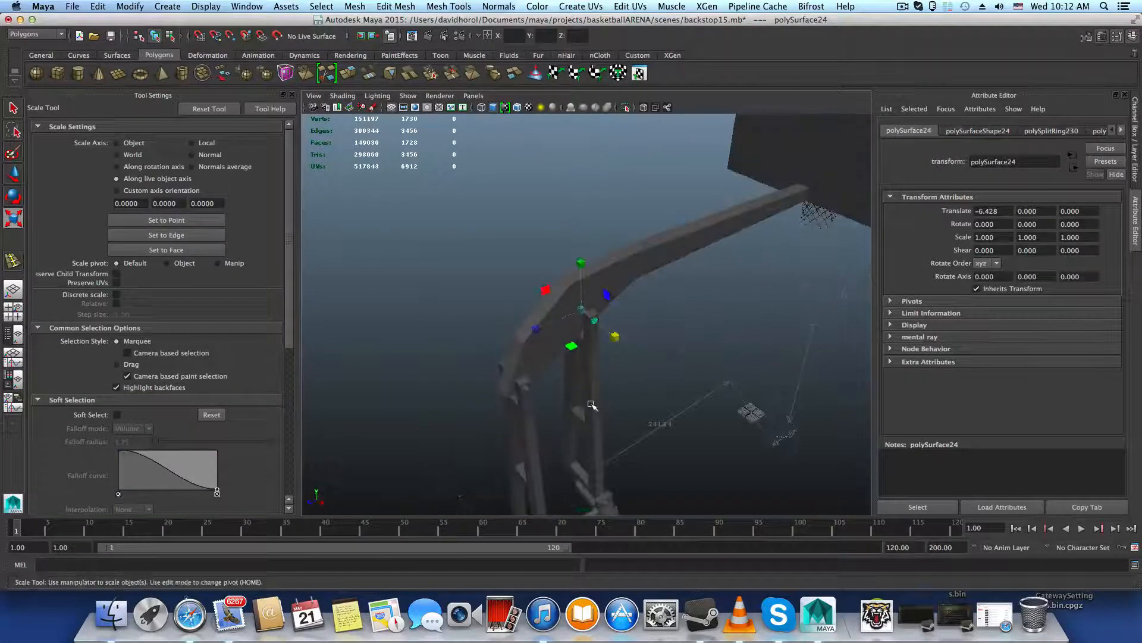
pyautogui.keyDown('alt'); pyautogui.moveTo(592, 405); pyautogui.dragTo(587, 330, button='middle'); pyautogui.keyUp('alt')
pyautogui.keyDown('alt'); pyautogui.moveTo(589, 330); pyautogui.dragTo(557, 354); pyautogui.keyUp('alt')
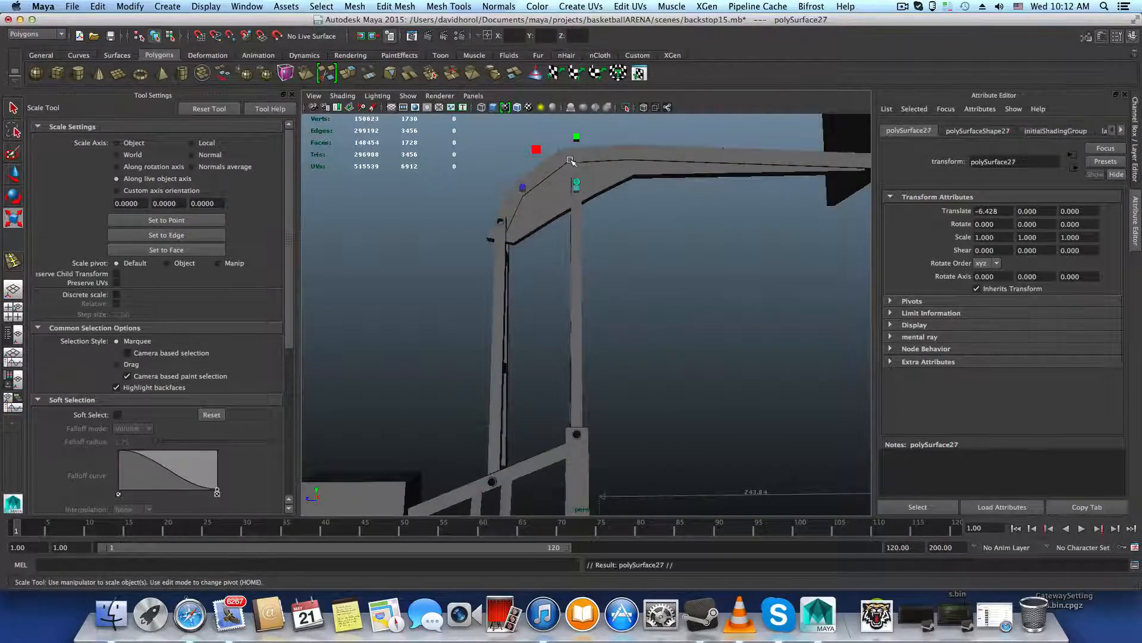
pyautogui.press('w')
pyautogui.moveTo(576, 145); pyautogui.dragTo(577, 223)
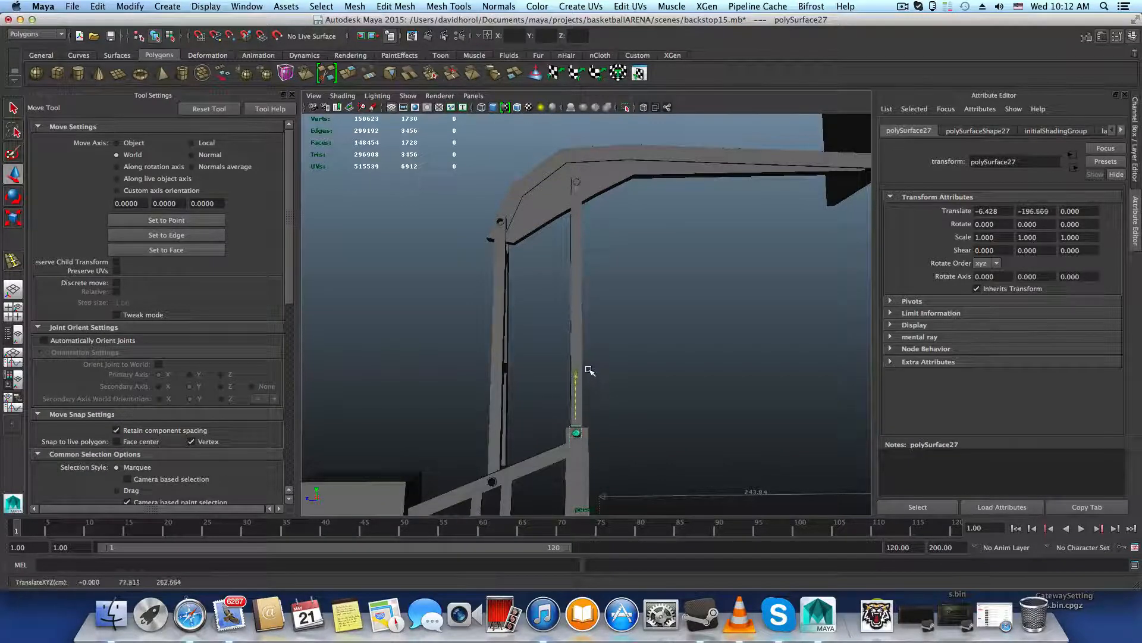
pyautogui.moveTo(589, 370); pyautogui.dragTo(588, 369)
pyautogui.keyDown('alt'); pyautogui.moveTo(588, 369); pyautogui.dragTo(696, 436, button='right'); pyautogui.keyUp('alt')
pyautogui.keyDown('alt'); pyautogui.moveTo(643, 408); pyautogui.dragTo(625, 233, button='middle'); pyautogui.keyUp('alt')
pyautogui.keyDown('alt'); pyautogui.moveTo(626, 232); pyautogui.dragTo(789, 377, button='right'); pyautogui.keyUp('alt')
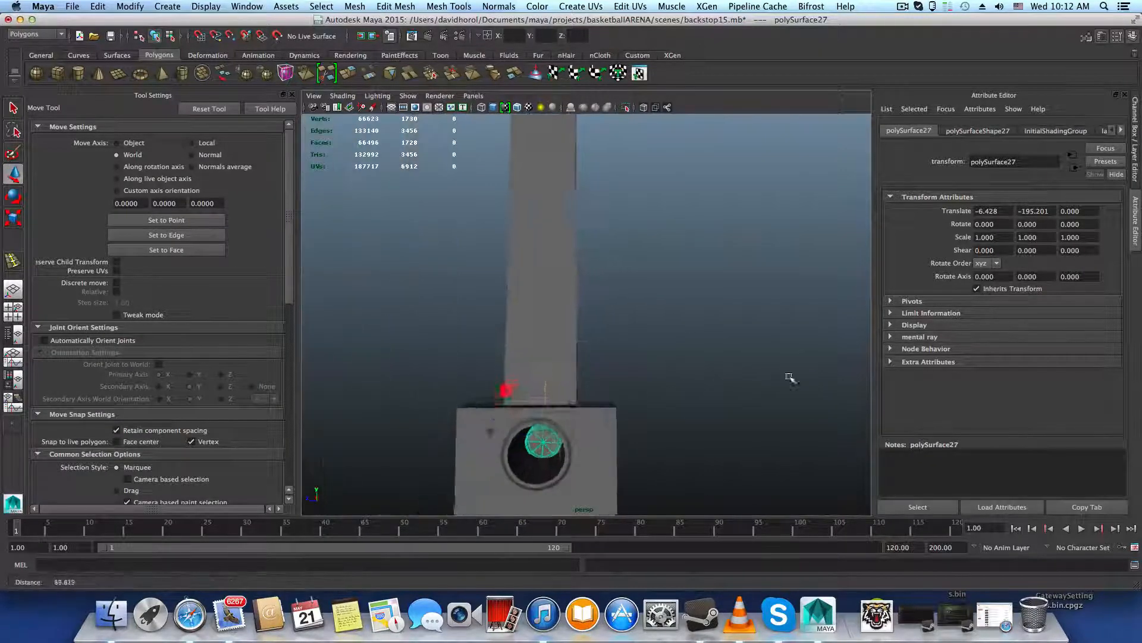
pyautogui.keyDown('alt'); pyautogui.moveTo(789, 377); pyautogui.dragTo(607, 411); pyautogui.keyUp('alt')
pyautogui.moveTo(572, 376)
pyautogui.mouseDown()
pyautogui.moveTo(576, 296)
pyautogui.moveTo(586, 381)
pyautogui.moveTo(637, 371)
pyautogui.moveTo(565, 373)
pyautogui.mouseUp()
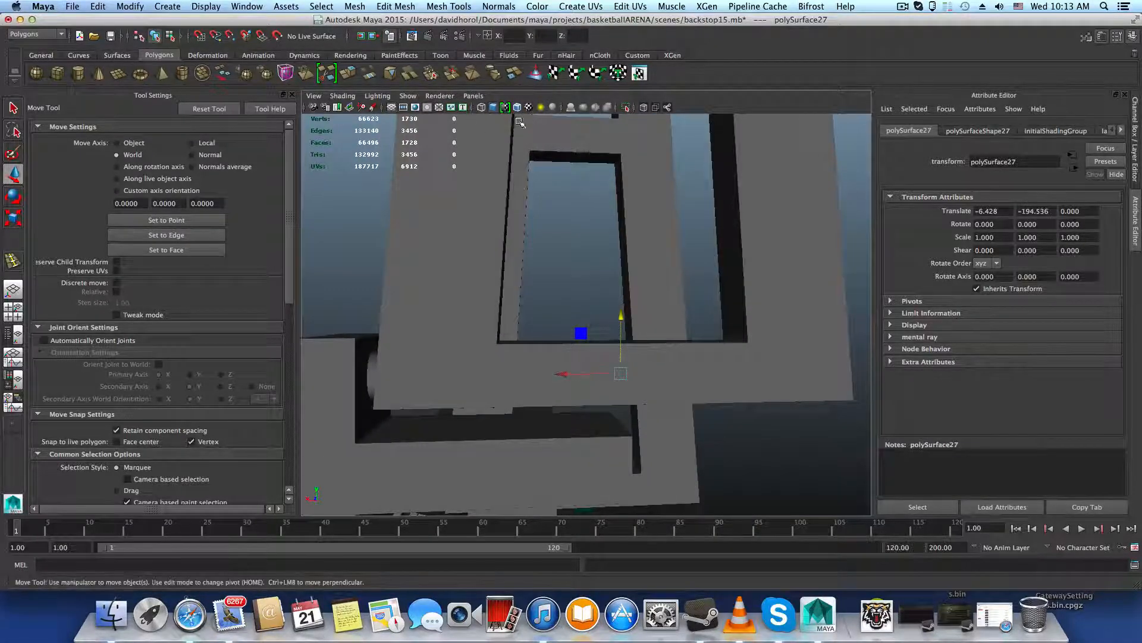
# Scale the copied pin uniformly to 1.135 so it fits the larger lower hole
pyautogui.press('r')
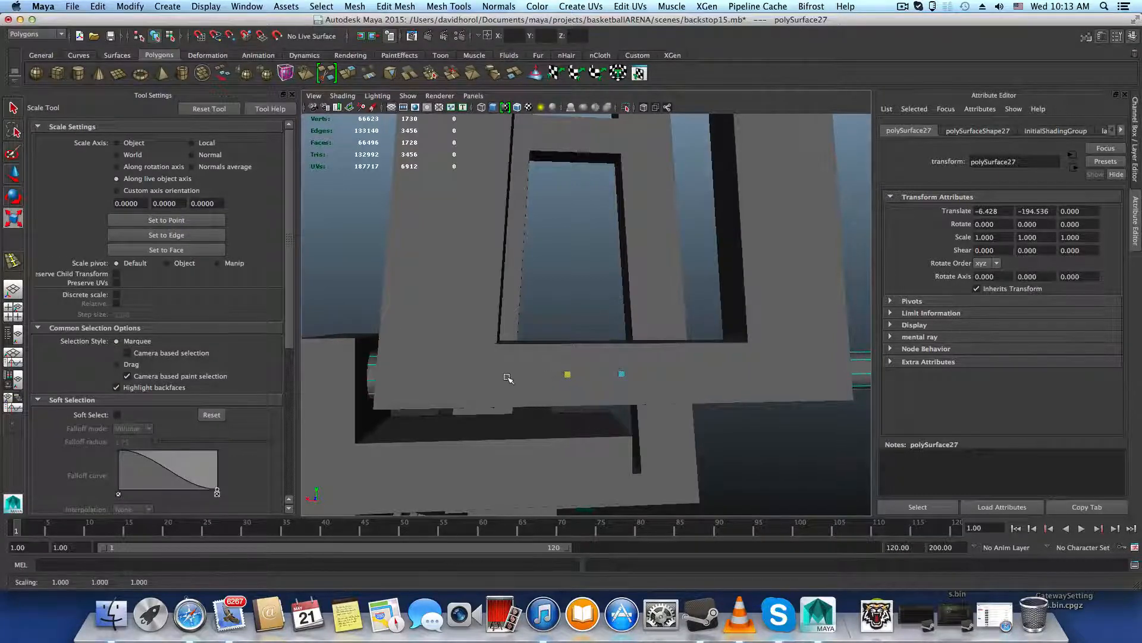
pyautogui.moveTo(506, 377)
pyautogui.keyDown('alt'); pyautogui.mouseDown()
pyautogui.moveTo(561, 388)
pyautogui.moveTo(633, 374)
pyautogui.moveTo(503, 390)
pyautogui.mouseUp(); pyautogui.keyUp('alt')
pyautogui.press('z')
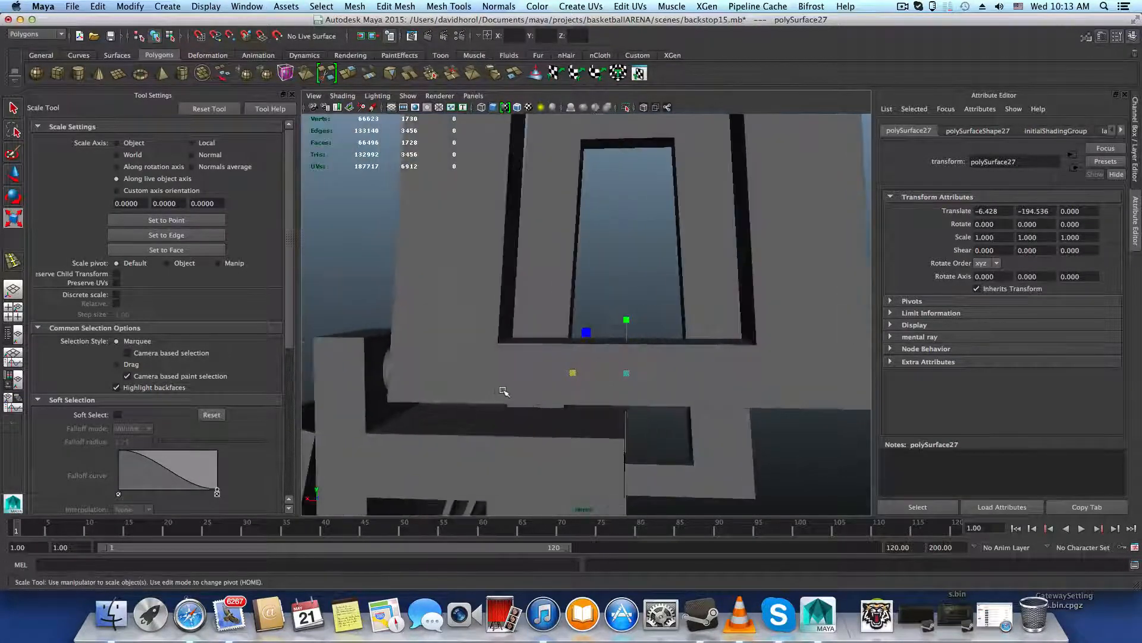
pyautogui.scroll(-5, 545, 391)
pyautogui.keyDown('alt'); pyautogui.moveTo(656, 388); pyautogui.dragTo(527, 384); pyautogui.keyUp('alt')
pyautogui.scroll(8, 529, 384)
pyautogui.keyDown('alt'); pyautogui.moveTo(657, 409); pyautogui.dragTo(797, 416); pyautogui.keyUp('alt')
pyautogui.keyDown('alt'); pyautogui.moveTo(640, 421); pyautogui.dragTo(736, 368); pyautogui.keyUp('alt')
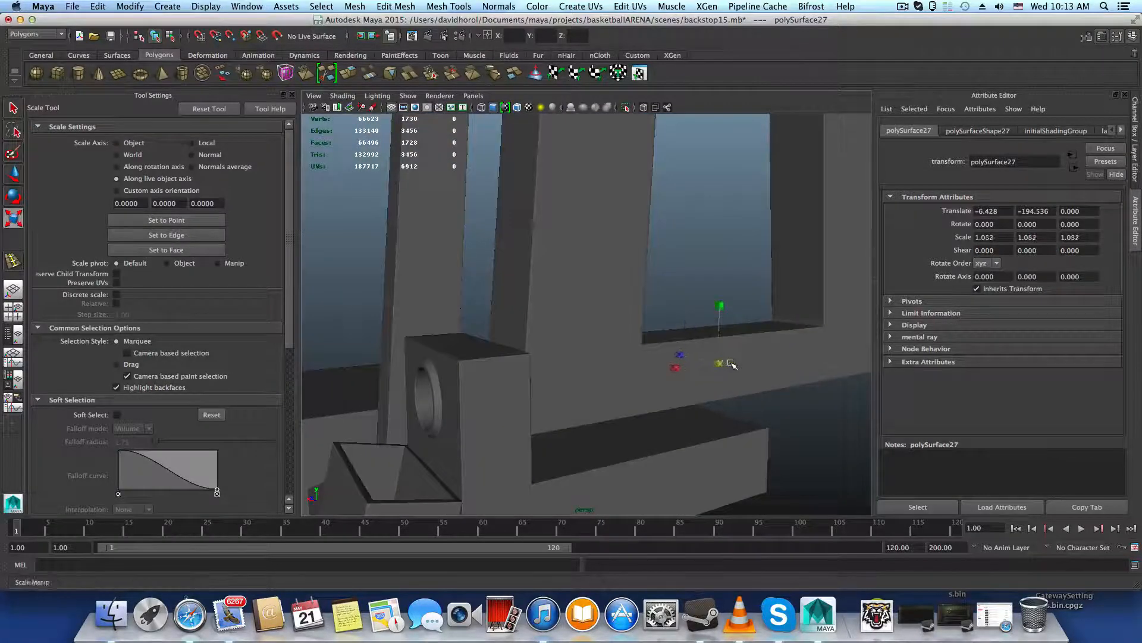
pyautogui.press('w')
pyautogui.press('r')
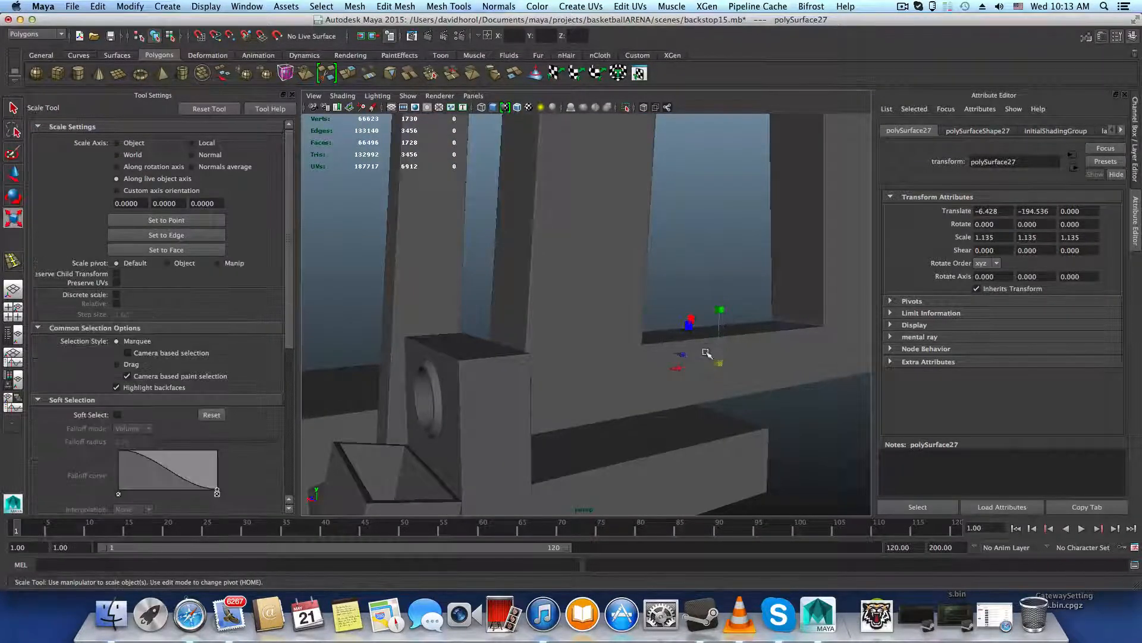
pyautogui.moveTo(682, 368); pyautogui.dragTo(661, 391)
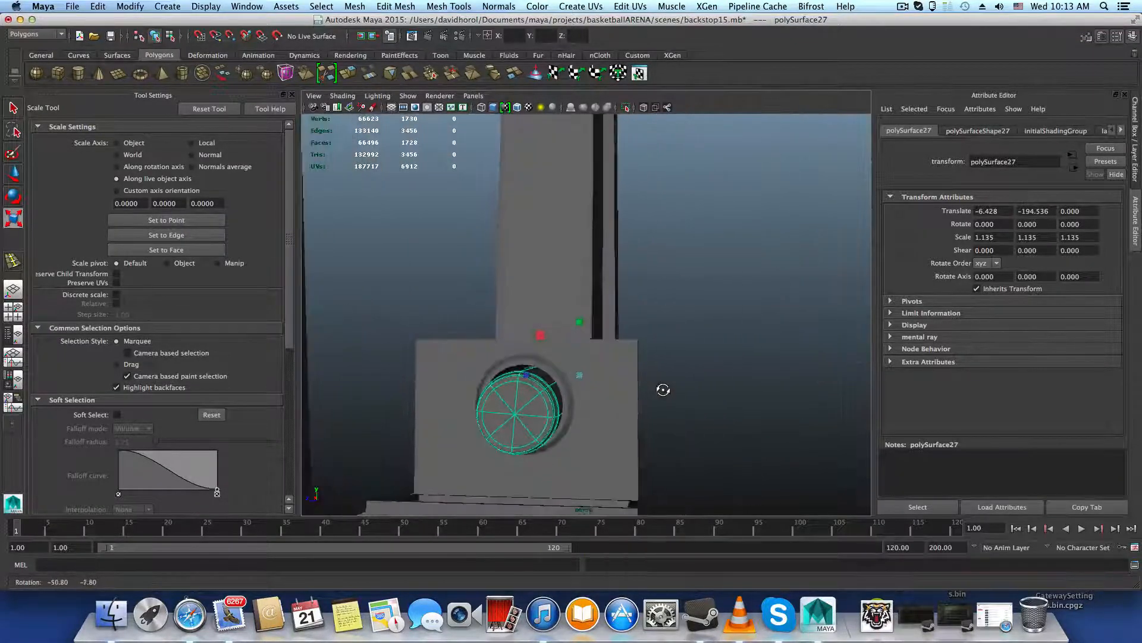
# Center the enlarged pin vertically in the lower hole at Translate Y -194.250, then deselect it in object selection
pyautogui.press('w')
pyautogui.moveTo(574, 320); pyautogui.dragTo(553, 336)
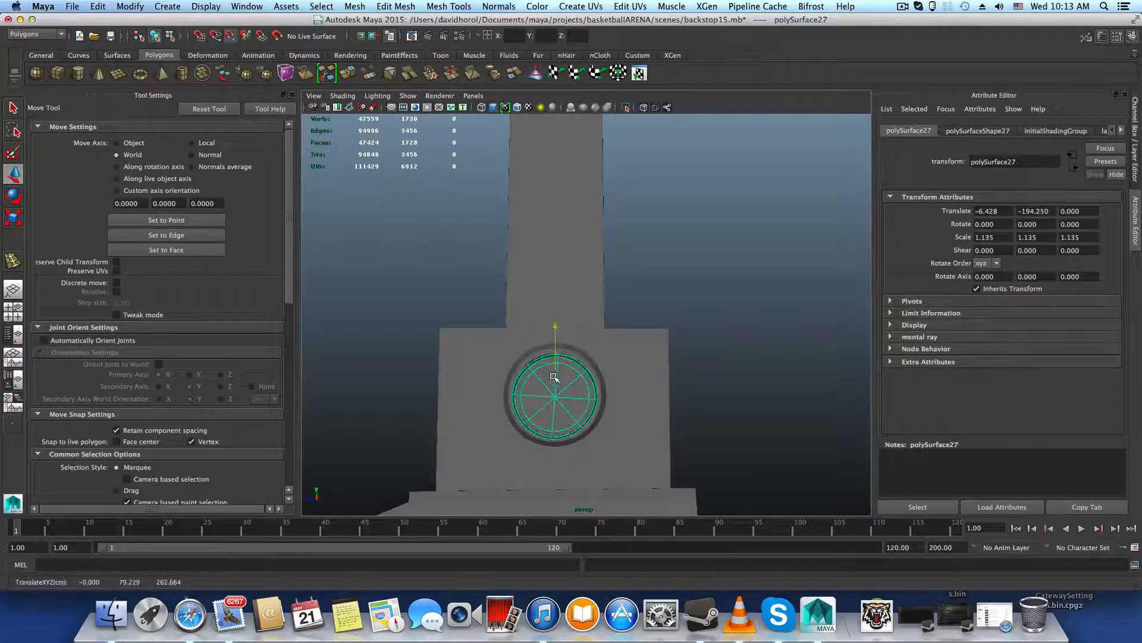
pyautogui.moveTo(612, 394)
pyautogui.keyDown('alt'); pyautogui.mouseDown()
pyautogui.moveTo(498, 403)
pyautogui.moveTo(621, 396)
pyautogui.mouseUp(); pyautogui.keyUp('alt')
pyautogui.press('r')
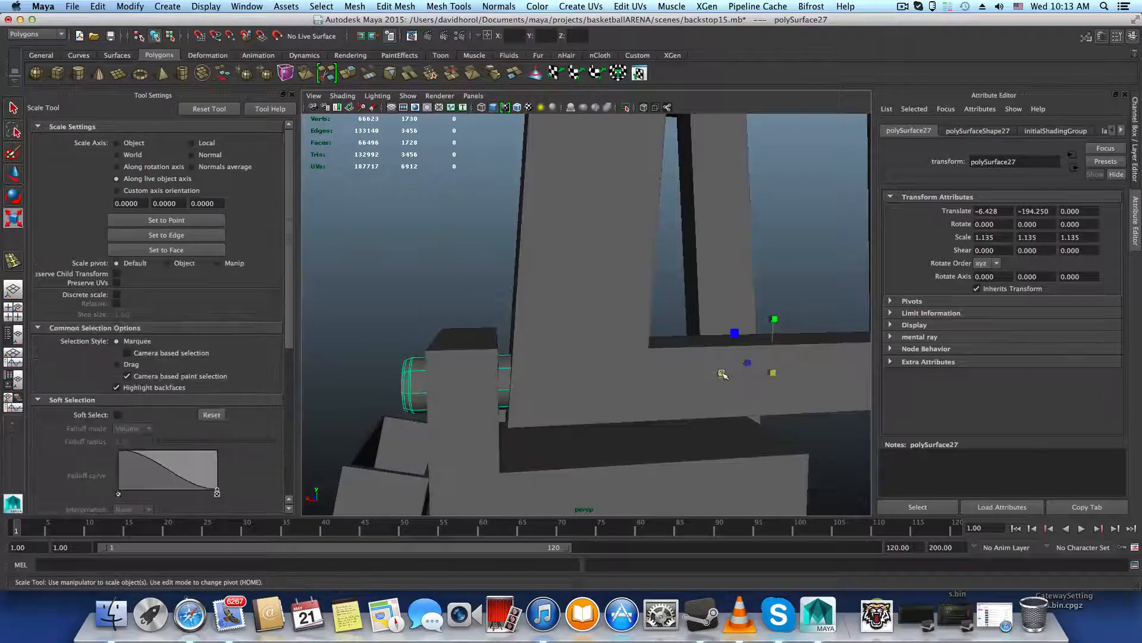
pyautogui.moveTo(722, 373); pyautogui.dragTo(724, 373, button='middle')
pyautogui.keyDown('alt'); pyautogui.moveTo(723, 374); pyautogui.dragTo(651, 419); pyautogui.keyUp('alt')
pyautogui.press('F8')
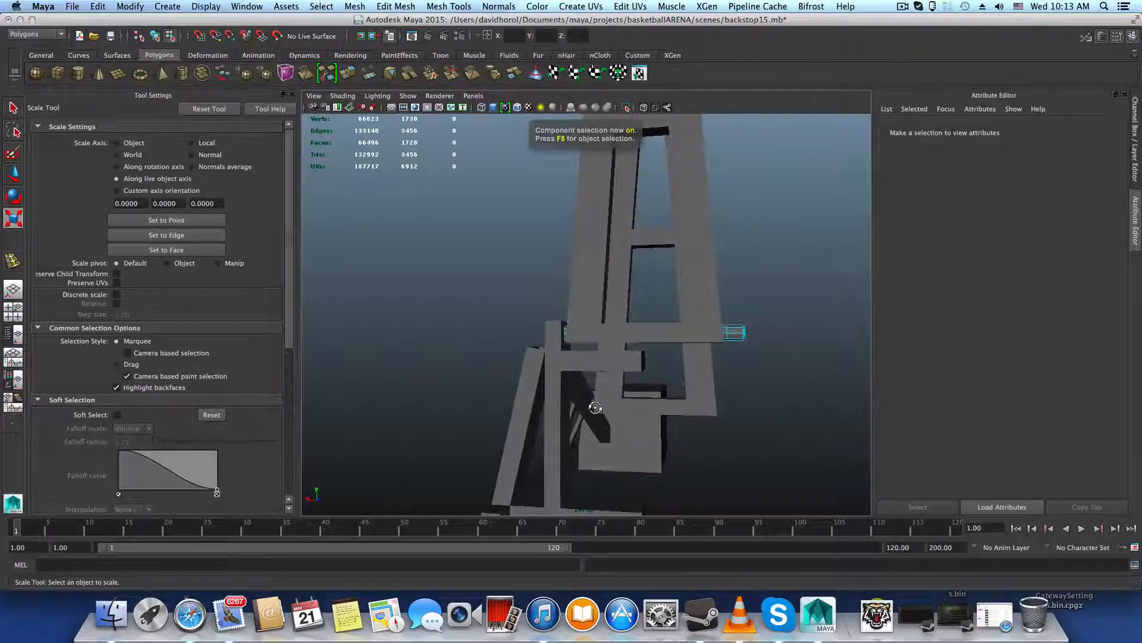
pyautogui.press('F8')
# Isolate the support frame that holds the lower pin and display it unsmoothed around its hole
pyautogui.keyDown('alt'); pyautogui.moveTo(595, 408); pyautogui.dragTo(574, 377); pyautogui.keyUp('alt')
pyautogui.keyDown('alt'); pyautogui.moveTo(573, 377); pyautogui.dragTo(857, 436, button='right'); pyautogui.keyUp('alt')
pyautogui.keyDown('alt'); pyautogui.moveTo(727, 421); pyautogui.dragTo(610, 422); pyautogui.keyUp('alt')
pyautogui.click(625, 386)
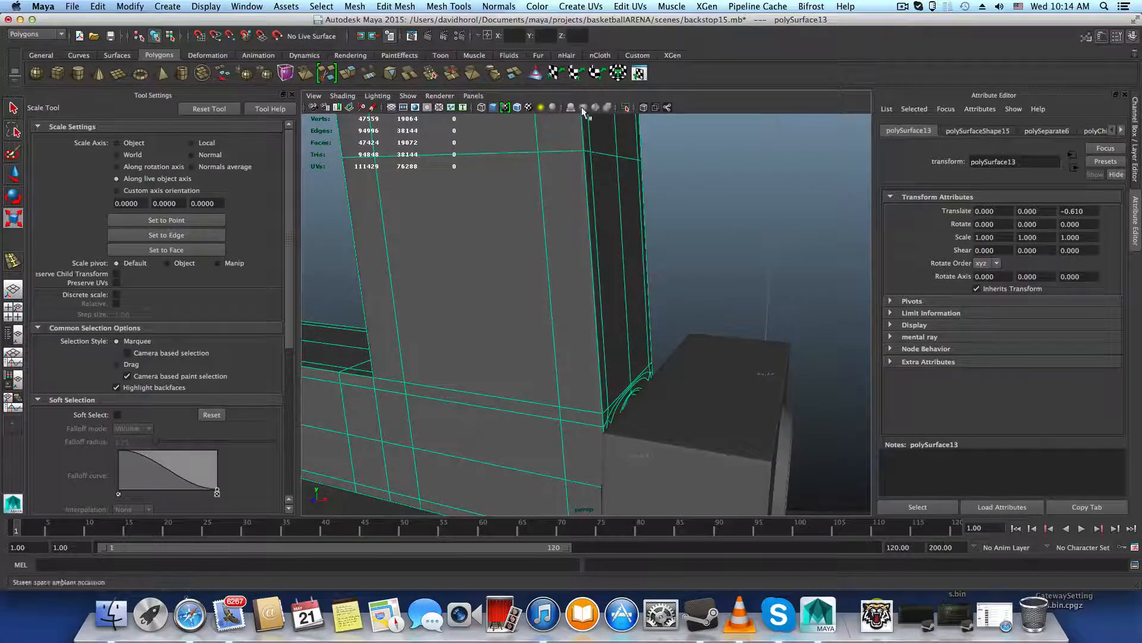
pyautogui.click(627, 107)
pyautogui.keyDown('alt'); pyautogui.moveTo(619, 385); pyautogui.dragTo(503, 375); pyautogui.keyUp('alt')
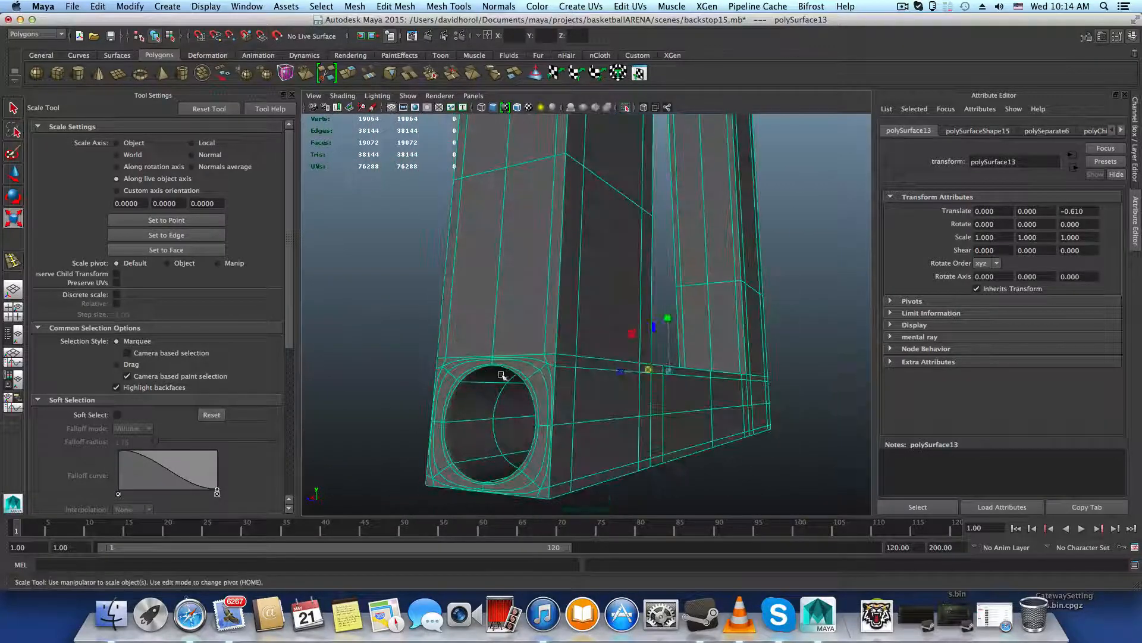
pyautogui.keyDown('alt'); pyautogui.moveTo(534, 373); pyautogui.dragTo(613, 333, button='right'); pyautogui.keyUp('alt')
pyautogui.keyDown('alt'); pyautogui.moveTo(613, 334); pyautogui.dragTo(661, 226, button='middle'); pyautogui.keyUp('alt')
pyautogui.press('1')
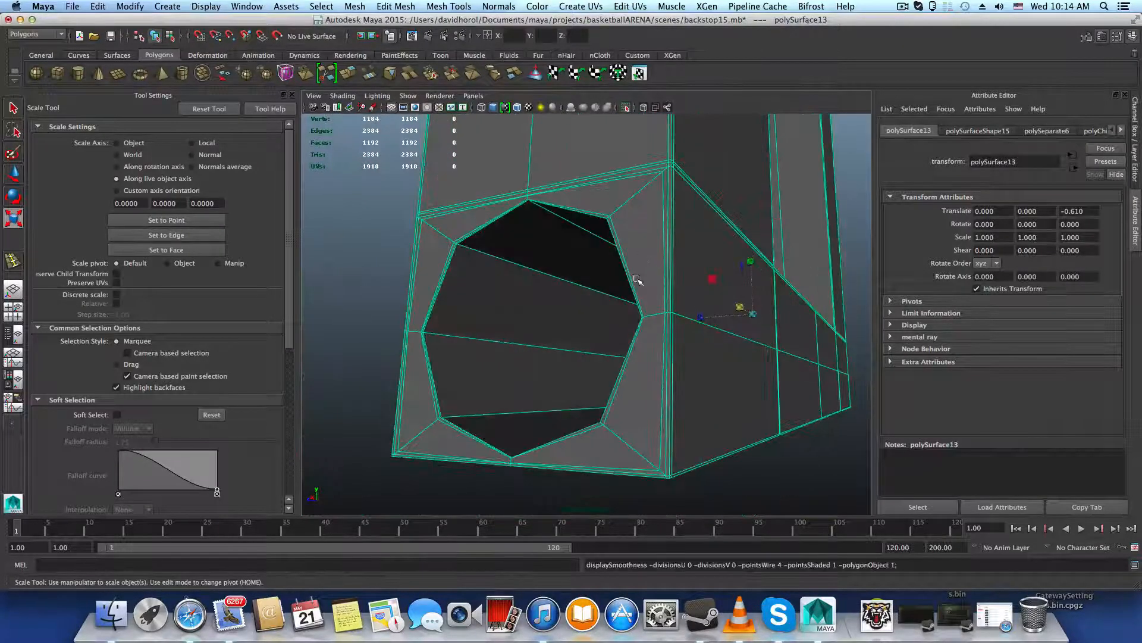
# Scale the supporting edge loop around the frame's lower hole outward, then return to object selection with the full backstop shown
pyautogui.keyDown('alt'); pyautogui.moveTo(635, 277); pyautogui.dragTo(656, 289); pyautogui.keyUp('alt')
pyautogui.moveTo(660, 297); pyautogui.dragTo(654, 265, button='right')
pyautogui.click(649, 261)
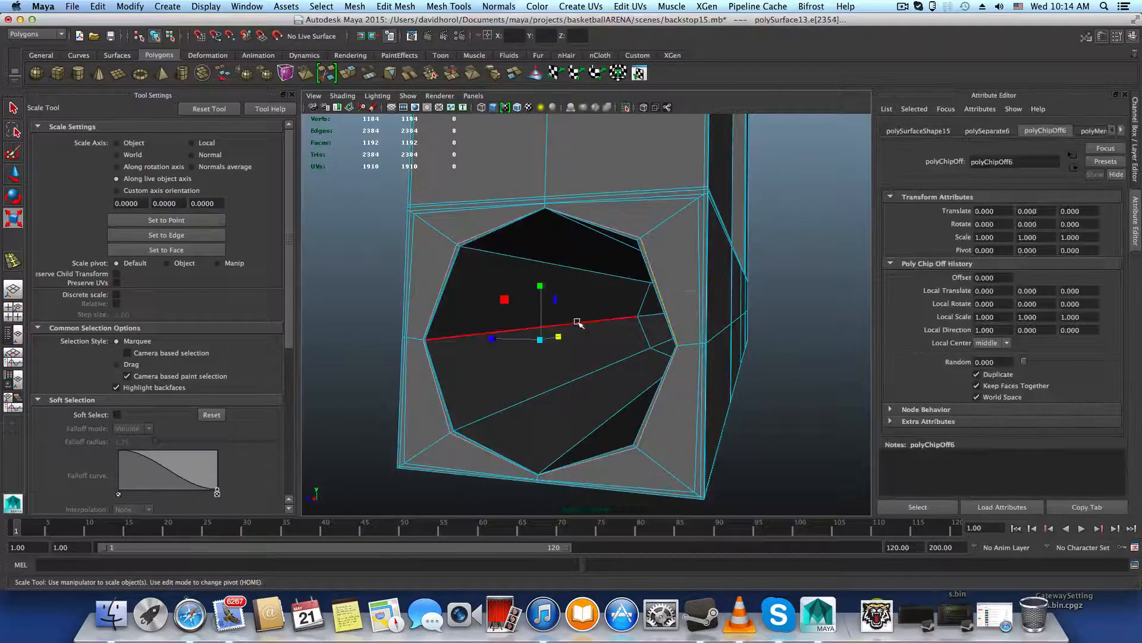
pyautogui.moveTo(541, 341); pyautogui.dragTo(548, 342)
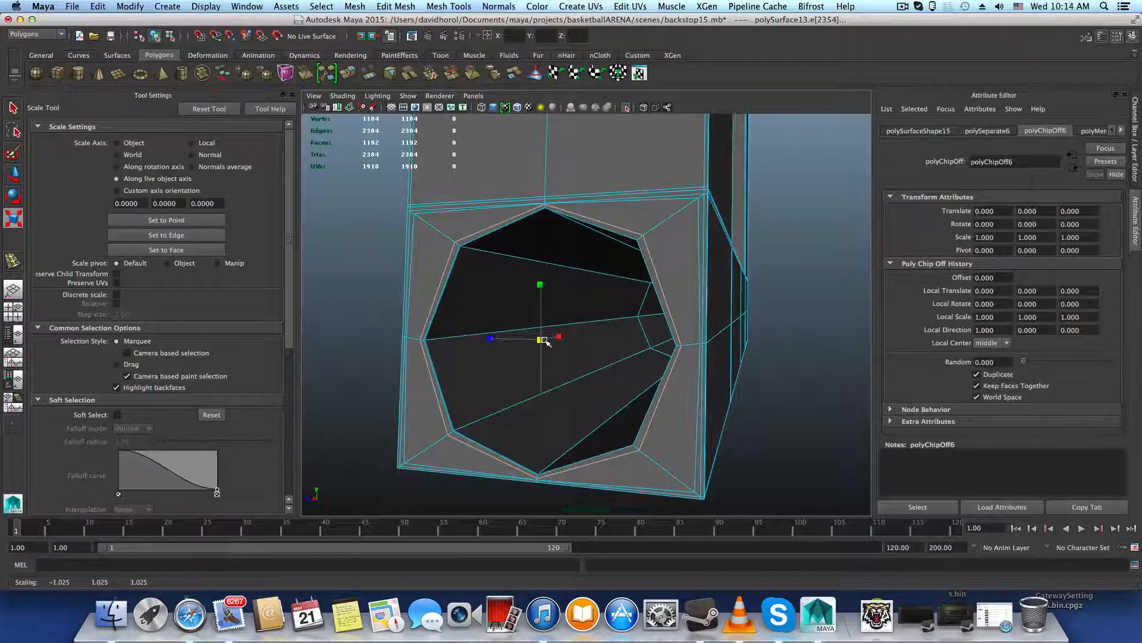
pyautogui.moveTo(545, 340); pyautogui.dragTo(630, 353)
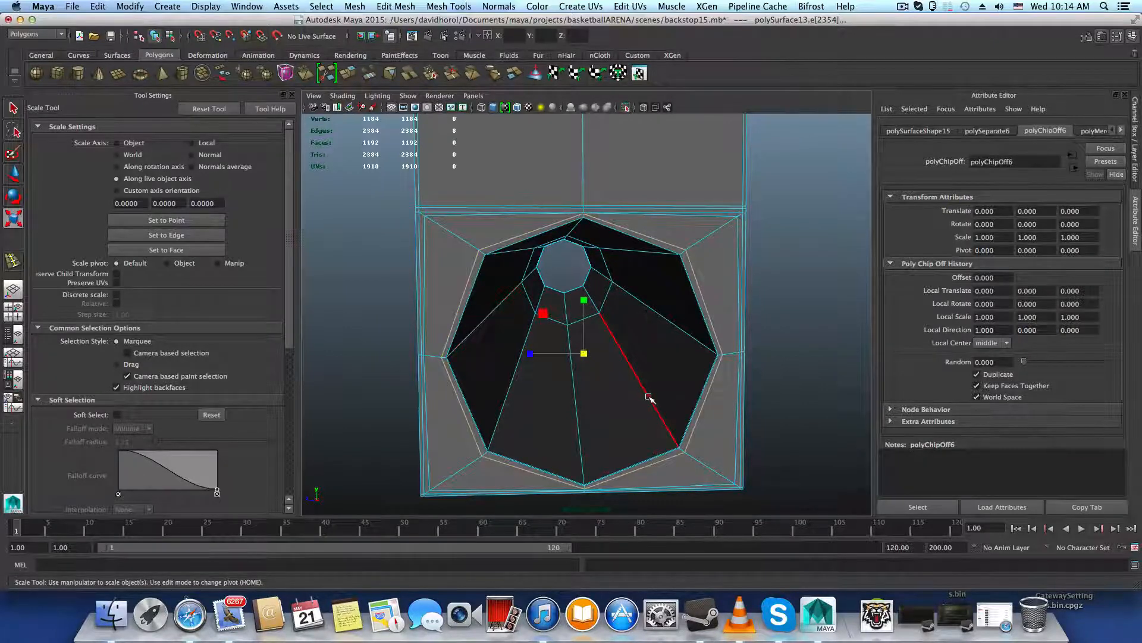
pyautogui.keyDown('alt'); pyautogui.moveTo(649, 397); pyautogui.dragTo(577, 408); pyautogui.keyUp('alt')
pyautogui.press('F8')
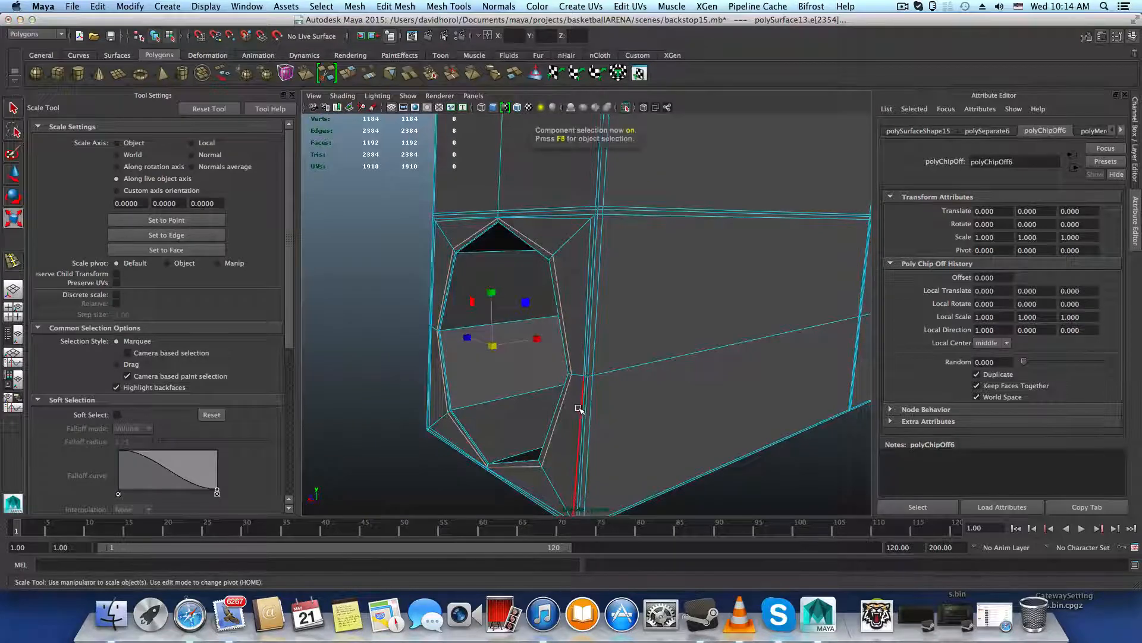
pyautogui.press('f')
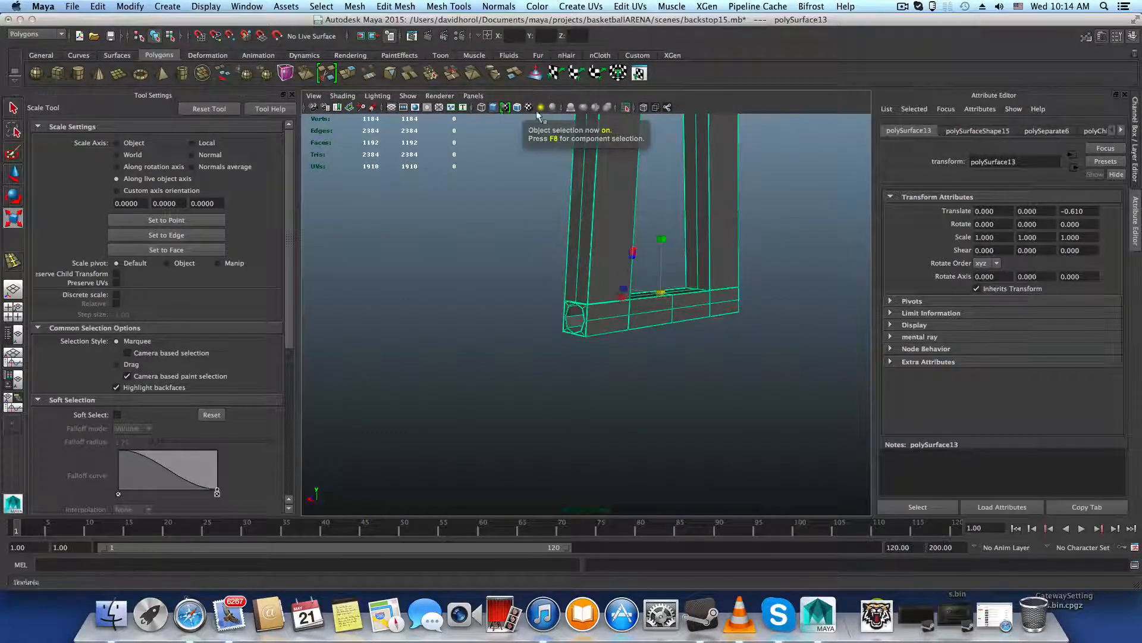
pyautogui.click(625, 108)
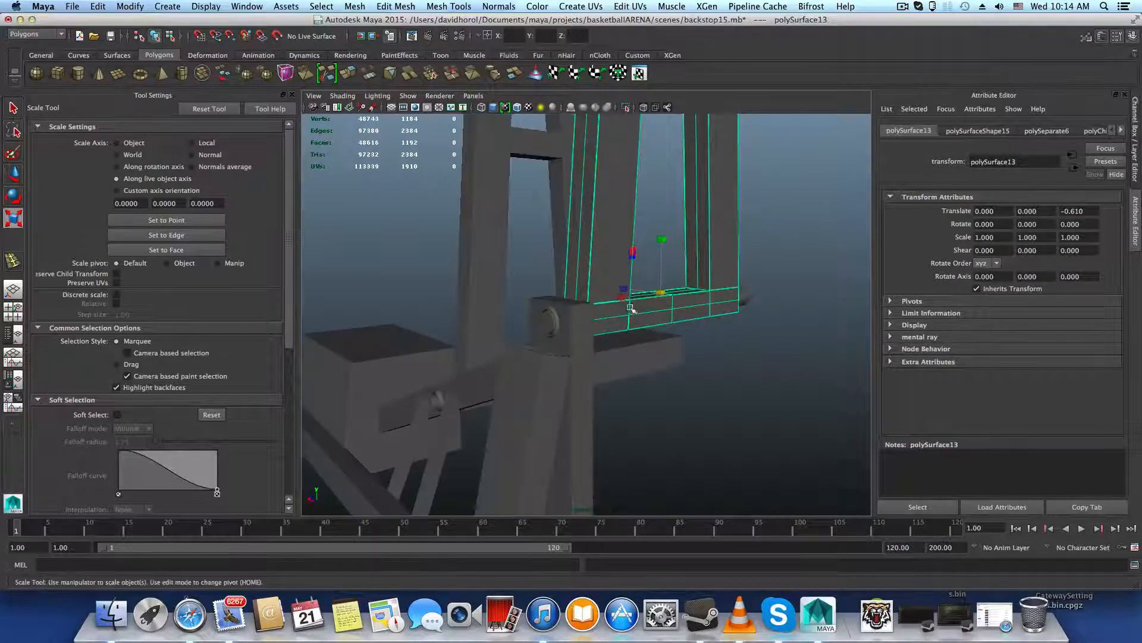
# Examine the whole backstop and its base joints from several sides for remaining holes that need a pin
pyautogui.keyDown('alt'); pyautogui.moveTo(667, 286); pyautogui.dragTo(720, 297); pyautogui.keyUp('alt')
pyautogui.keyDown('alt'); pyautogui.moveTo(720, 298); pyautogui.dragTo(617, 349, button='right'); pyautogui.keyUp('alt')
pyautogui.keyDown('alt'); pyautogui.moveTo(617, 349); pyautogui.dragTo(647, 346); pyautogui.keyUp('alt')
pyautogui.keyDown('alt'); pyautogui.moveTo(647, 346); pyautogui.dragTo(528, 357, button='right'); pyautogui.keyUp('alt')
pyautogui.keyDown('alt'); pyautogui.moveTo(528, 357); pyautogui.dragTo(551, 439, button='middle'); pyautogui.keyUp('alt')
pyautogui.keyDown('alt'); pyautogui.moveTo(615, 365); pyautogui.dragTo(572, 357, button='right'); pyautogui.keyUp('alt')
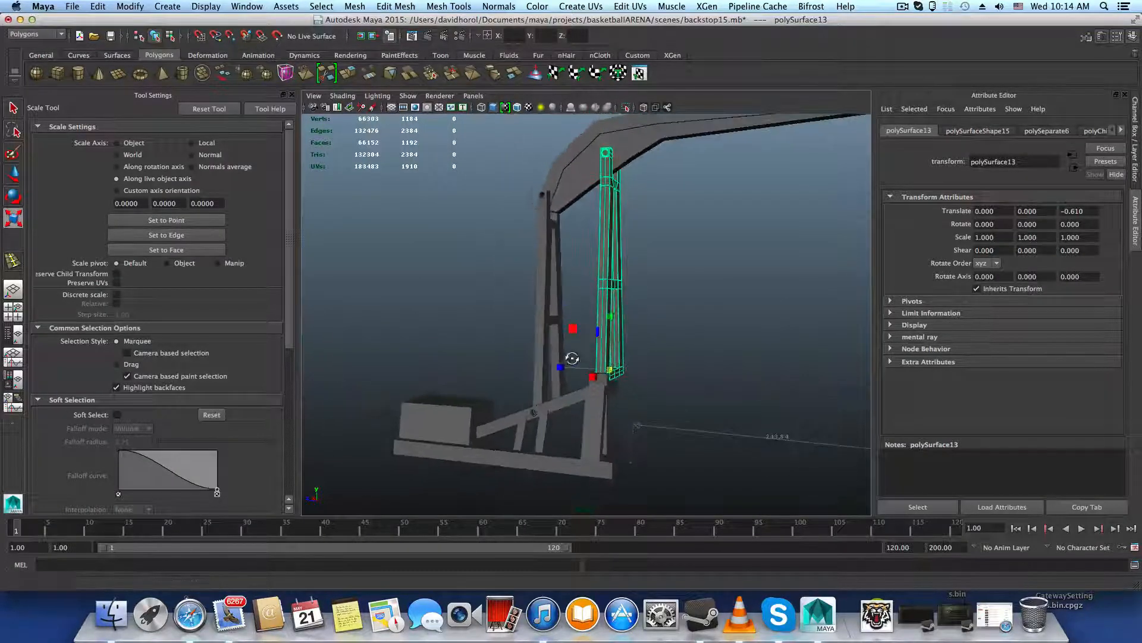
pyautogui.keyDown('alt'); pyautogui.moveTo(572, 357); pyautogui.dragTo(570, 301); pyautogui.keyUp('alt')
pyautogui.keyDown('alt'); pyautogui.moveTo(570, 301); pyautogui.dragTo(577, 385, button='middle'); pyautogui.keyUp('alt')
pyautogui.keyDown('alt'); pyautogui.moveTo(577, 385); pyautogui.dragTo(569, 401); pyautogui.keyUp('alt')
pyautogui.keyDown('alt'); pyautogui.moveTo(561, 441); pyautogui.dragTo(546, 329, button='middle'); pyautogui.keyUp('alt')
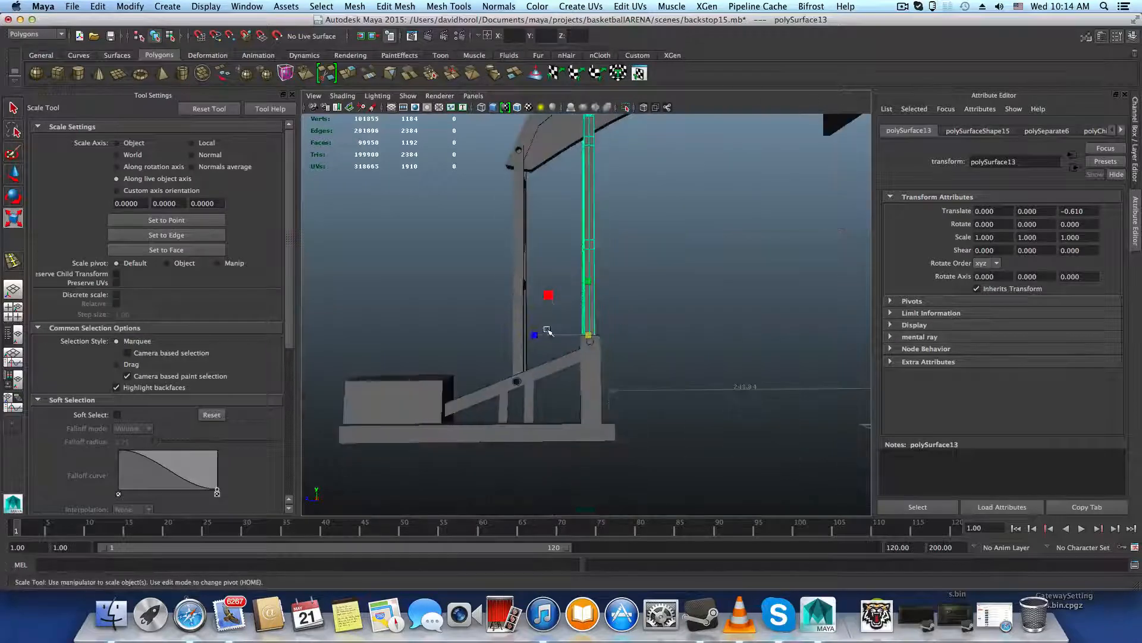
pyautogui.keyDown('alt'); pyautogui.moveTo(545, 329); pyautogui.dragTo(715, 423, button='right'); pyautogui.keyUp('alt')
pyautogui.keyDown('alt'); pyautogui.moveTo(716, 422); pyautogui.dragTo(711, 301, button='middle'); pyautogui.keyUp('alt')
pyautogui.keyDown('alt'); pyautogui.moveTo(706, 327); pyautogui.dragTo(601, 349); pyautogui.keyUp('alt')
# Duplicate the lower pin and move the copy to the slanted brace's hole, at Translate Z 59.607 and Y about -224.5
pyautogui.click(714, 261)
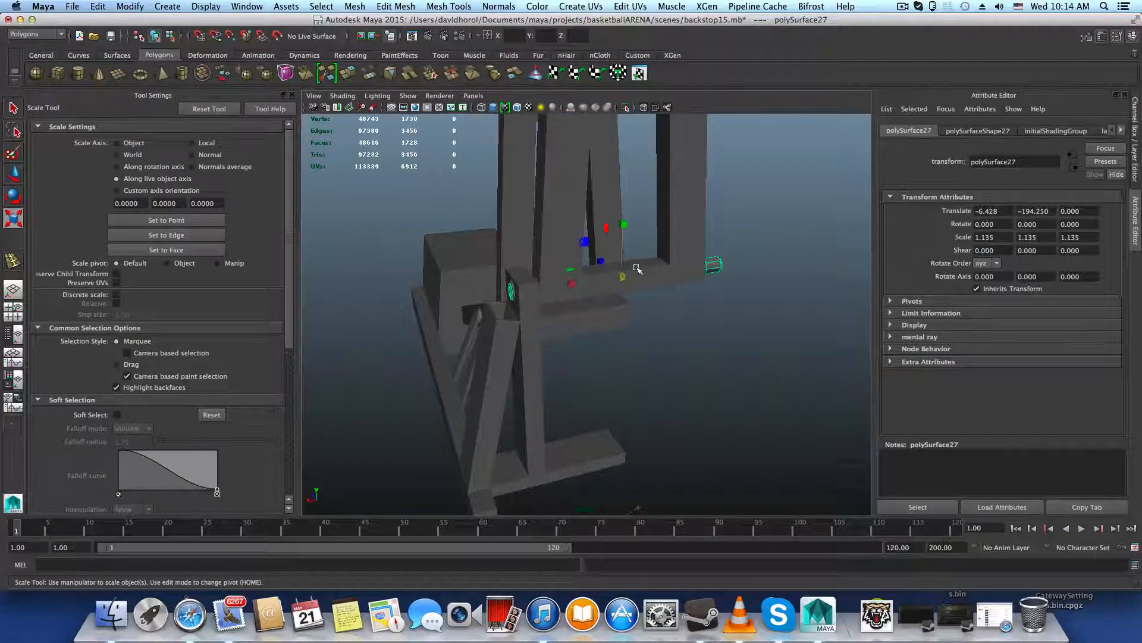
pyautogui.keyDown('alt'); pyautogui.moveTo(565, 296); pyautogui.dragTo(658, 283); pyautogui.keyUp('alt')
pyautogui.press('w')
pyautogui.keyDown('alt'); pyautogui.moveTo(561, 301); pyautogui.dragTo(684, 259, button='middle'); pyautogui.keyUp('alt')
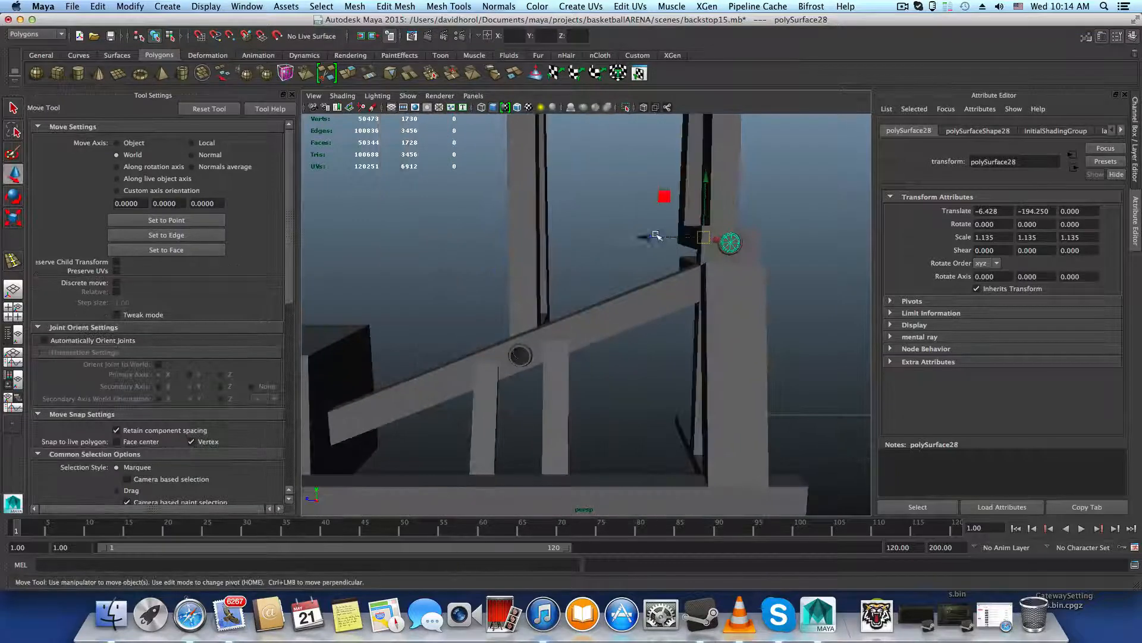
pyautogui.moveTo(649, 237); pyautogui.dragTo(522, 263)
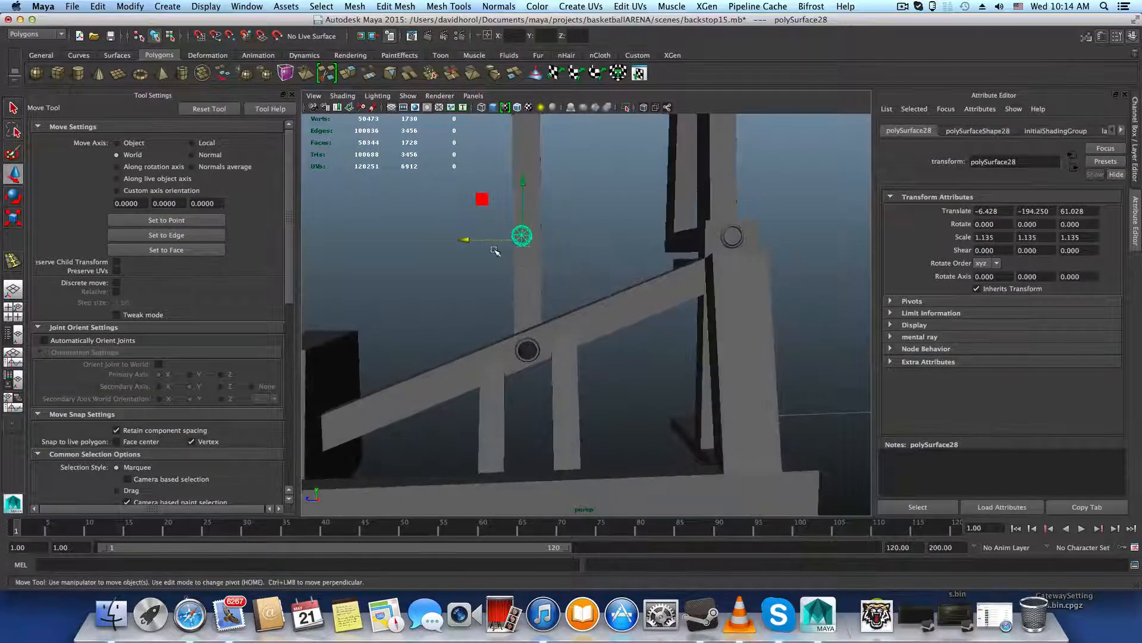
pyautogui.moveTo(465, 240); pyautogui.dragTo(531, 247)
pyautogui.moveTo(527, 192); pyautogui.dragTo(532, 254)
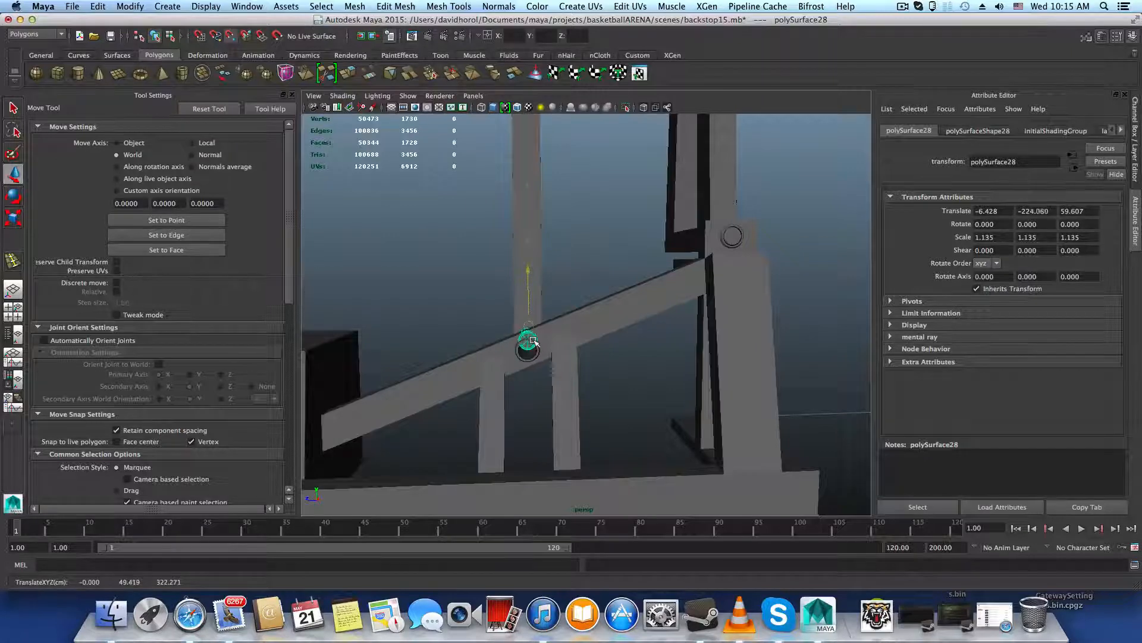
# Center the copied pin in the slanted brace's hole at Translate Y -226.895 and Z 59.749
pyautogui.keyDown('alt'); pyautogui.moveTo(534, 349); pyautogui.dragTo(538, 343); pyautogui.keyUp('alt')
pyautogui.keyDown('alt'); pyautogui.moveTo(538, 342); pyautogui.dragTo(607, 393, button='right'); pyautogui.keyUp('alt')
pyautogui.keyDown('alt'); pyautogui.moveTo(437, 382); pyautogui.dragTo(549, 326, button='middle'); pyautogui.keyUp('alt')
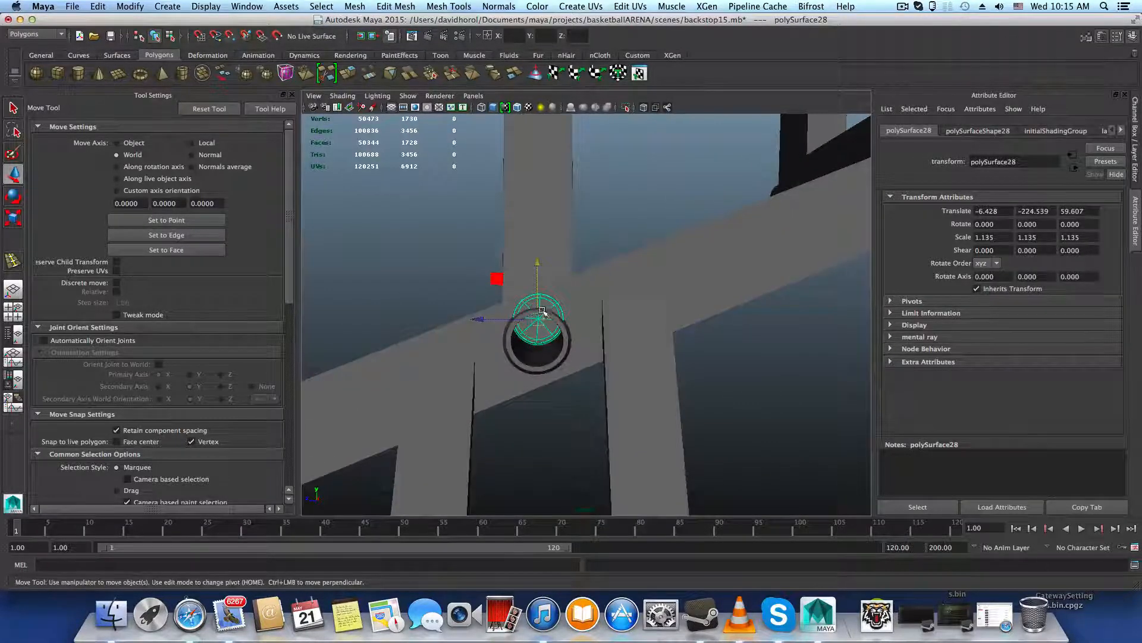
pyautogui.moveTo(539, 265)
pyautogui.mouseDown()
pyautogui.moveTo(539, 298)
pyautogui.moveTo(539, 277)
pyautogui.mouseUp()
pyautogui.moveTo(539, 332); pyautogui.dragTo(538, 332, button='middle')
pyautogui.keyDown('alt'); pyautogui.moveTo(537, 334); pyautogui.dragTo(658, 337); pyautogui.keyUp('alt')
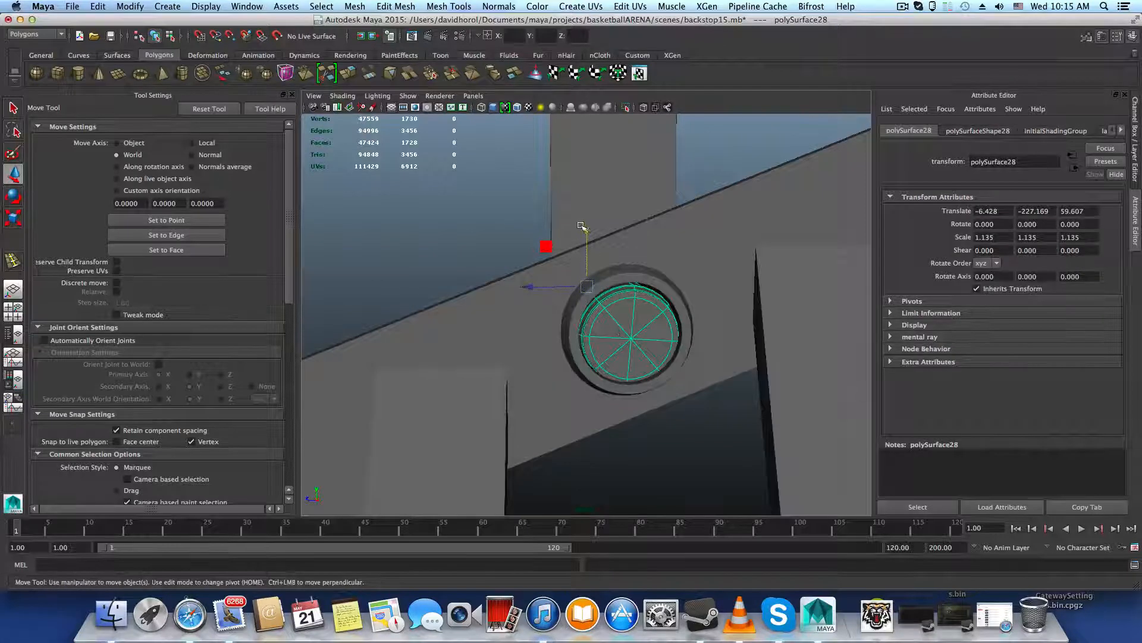
pyautogui.moveTo(584, 229); pyautogui.dragTo(583, 224)
pyautogui.keyDown('alt'); pyautogui.moveTo(637, 309); pyautogui.dragTo(617, 288); pyautogui.keyUp('alt')
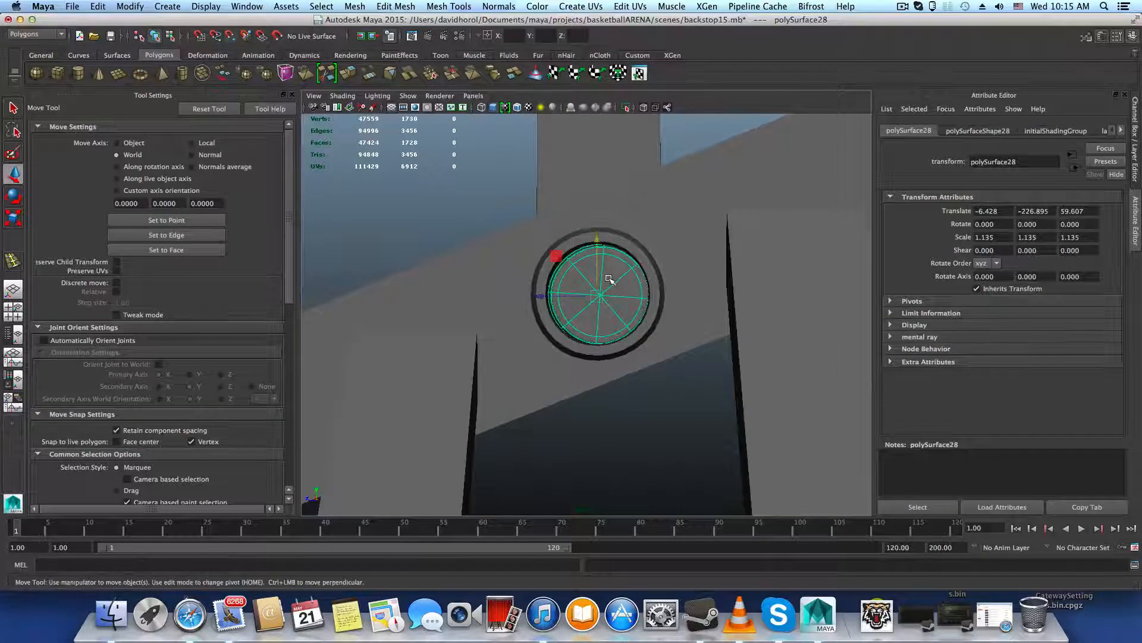
pyautogui.keyDown('shift'); pyautogui.click(595, 230); pyautogui.keyUp('shift')
pyautogui.click(595, 272)
pyautogui.moveTo(542, 293); pyautogui.dragTo(542, 295)
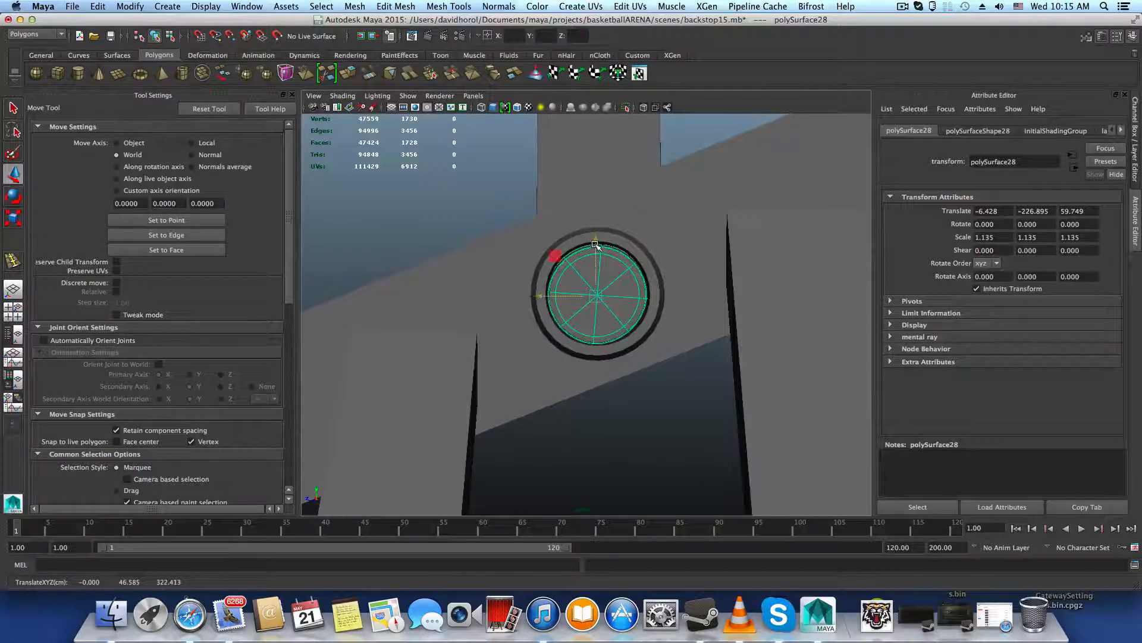
# Lengthen the copied pin along its axis so its ends reach the outer rims of the slanted brace's hole
pyautogui.moveTo(596, 244); pyautogui.dragTo(596, 245)
pyautogui.keyDown('alt'); pyautogui.moveTo(613, 290); pyautogui.dragTo(680, 311); pyautogui.keyUp('alt')
pyautogui.press('r')
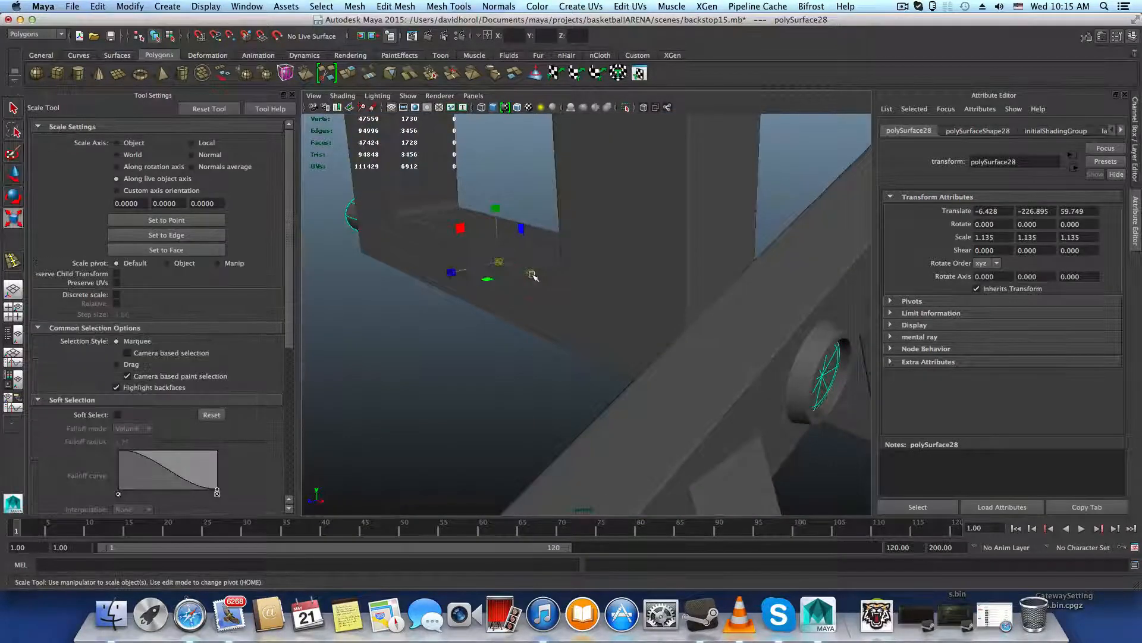
pyautogui.moveTo(533, 274); pyautogui.dragTo(533, 274)
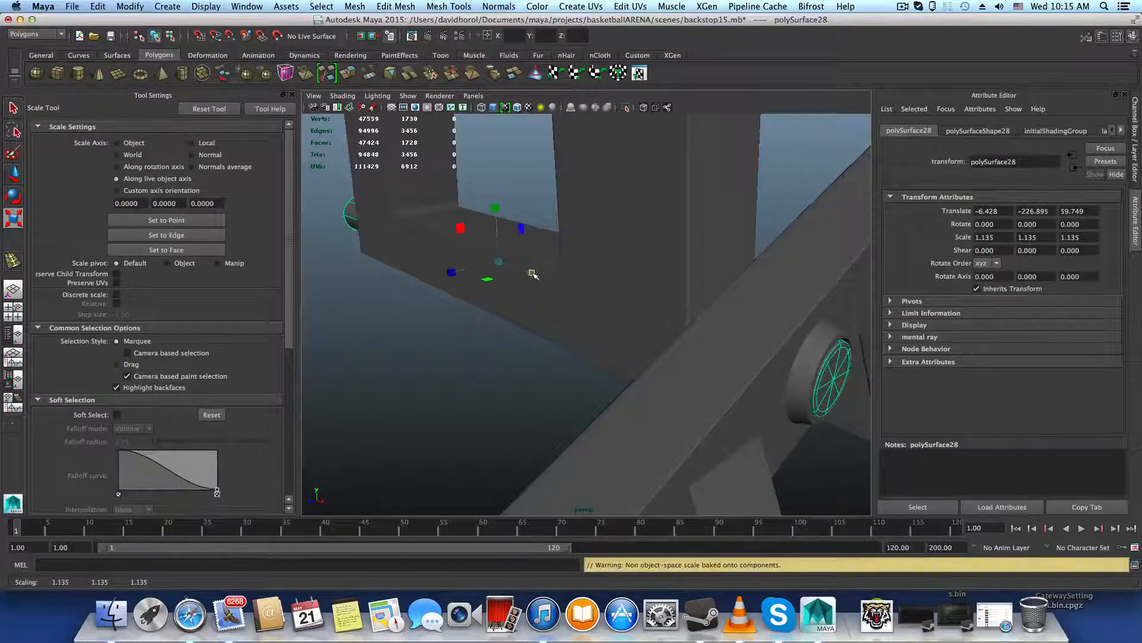
pyautogui.press('F8')
pyautogui.press('F8')
# Examine the fitted pins in the slanted brace and the base upright, and the backstop's arms above them, from several sides
pyautogui.scroll(-5, 633, 355)
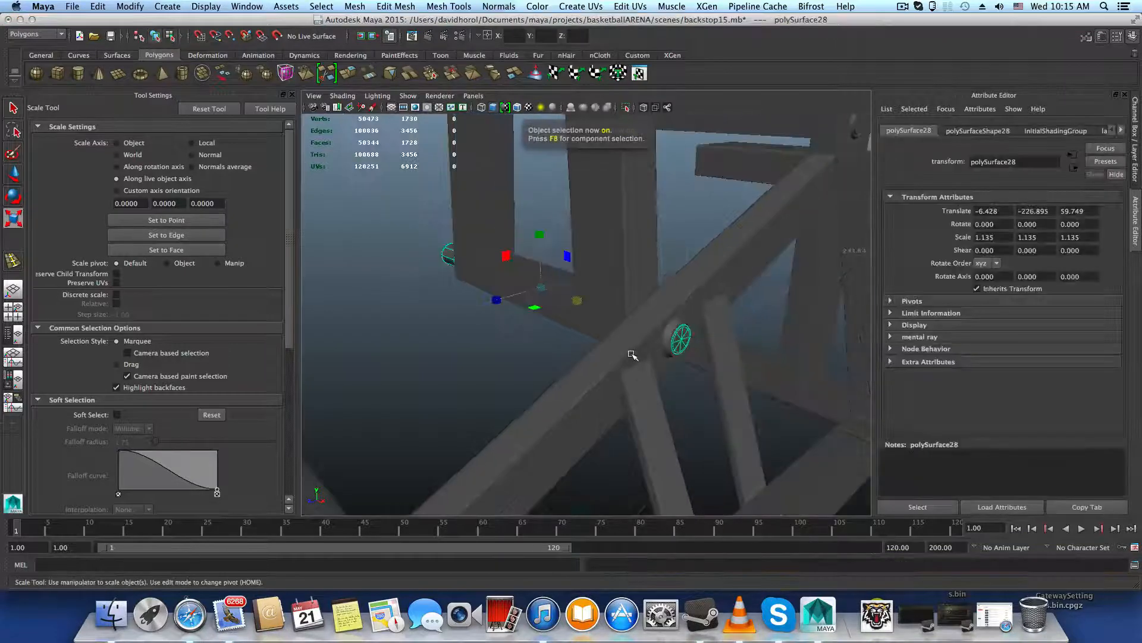
pyautogui.keyDown('alt'); pyautogui.moveTo(632, 355); pyautogui.dragTo(503, 355); pyautogui.keyUp('alt')
pyautogui.scroll(5, 565, 334)
pyautogui.scroll(-5, 526, 340)
pyautogui.keyDown('alt'); pyautogui.moveTo(528, 327); pyautogui.dragTo(530, 433, button='middle'); pyautogui.keyUp('alt')
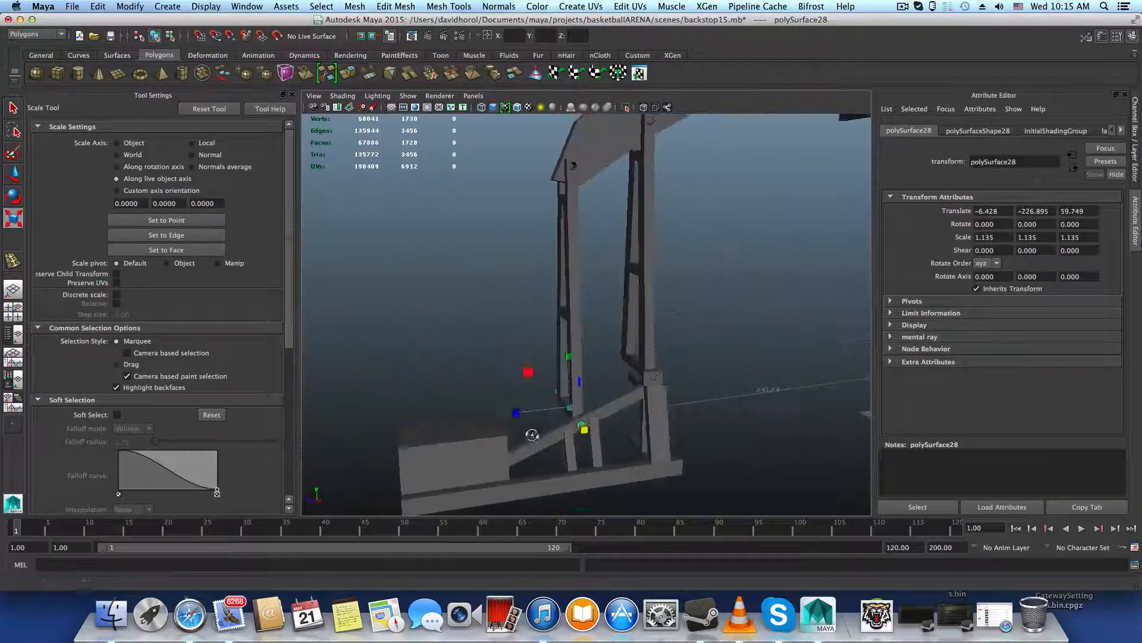
pyautogui.keyDown('alt'); pyautogui.moveTo(530, 434); pyautogui.dragTo(483, 429); pyautogui.keyUp('alt')
pyautogui.keyDown('alt'); pyautogui.moveTo(507, 428); pyautogui.dragTo(625, 422, button='right'); pyautogui.keyUp('alt')
pyautogui.keyDown('alt'); pyautogui.moveTo(634, 460); pyautogui.dragTo(620, 441); pyautogui.keyUp('alt')
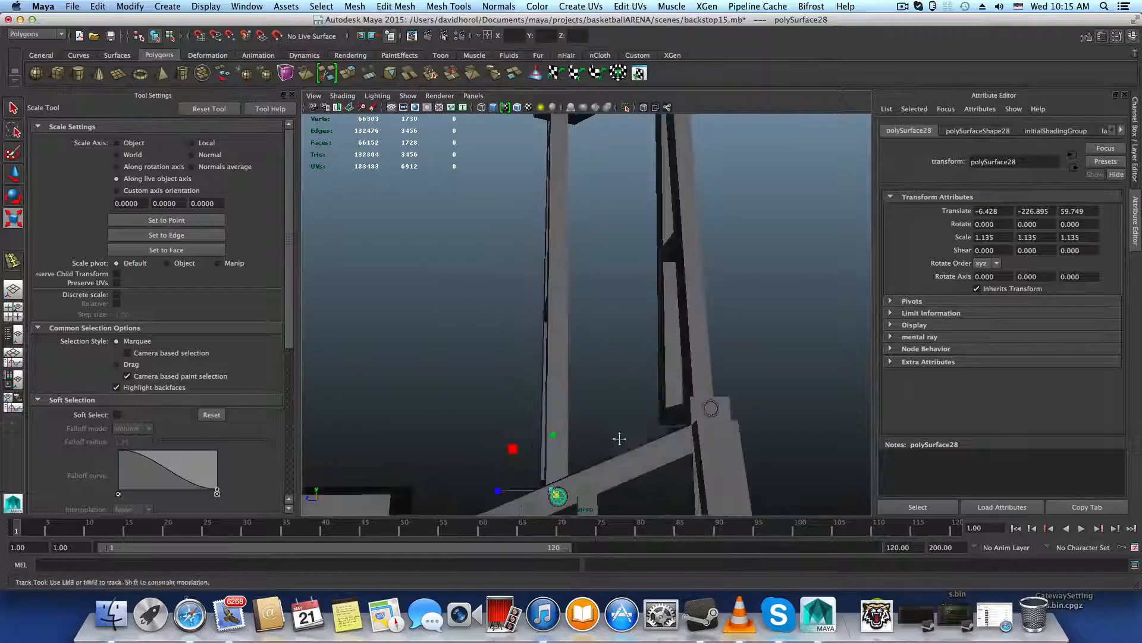
pyautogui.keyDown('alt'); pyautogui.moveTo(619, 439); pyautogui.dragTo(626, 506, button='middle'); pyautogui.keyUp('alt')
pyautogui.keyDown('alt'); pyautogui.moveTo(619, 397); pyautogui.dragTo(599, 351); pyautogui.keyUp('alt')
pyautogui.click(595, 239)
pyautogui.keyDown('alt'); pyautogui.moveTo(619, 307); pyautogui.dragTo(543, 278); pyautogui.keyUp('alt')
pyautogui.keyDown('alt'); pyautogui.moveTo(597, 425); pyautogui.dragTo(661, 411); pyautogui.keyUp('alt')
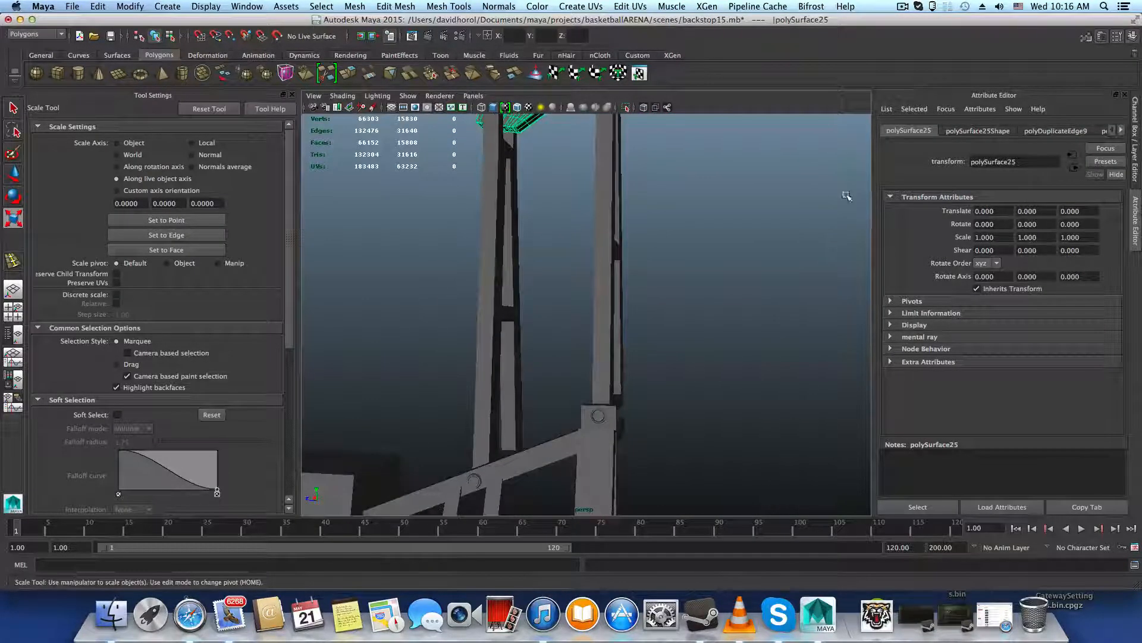
pyautogui.click(904, 7)
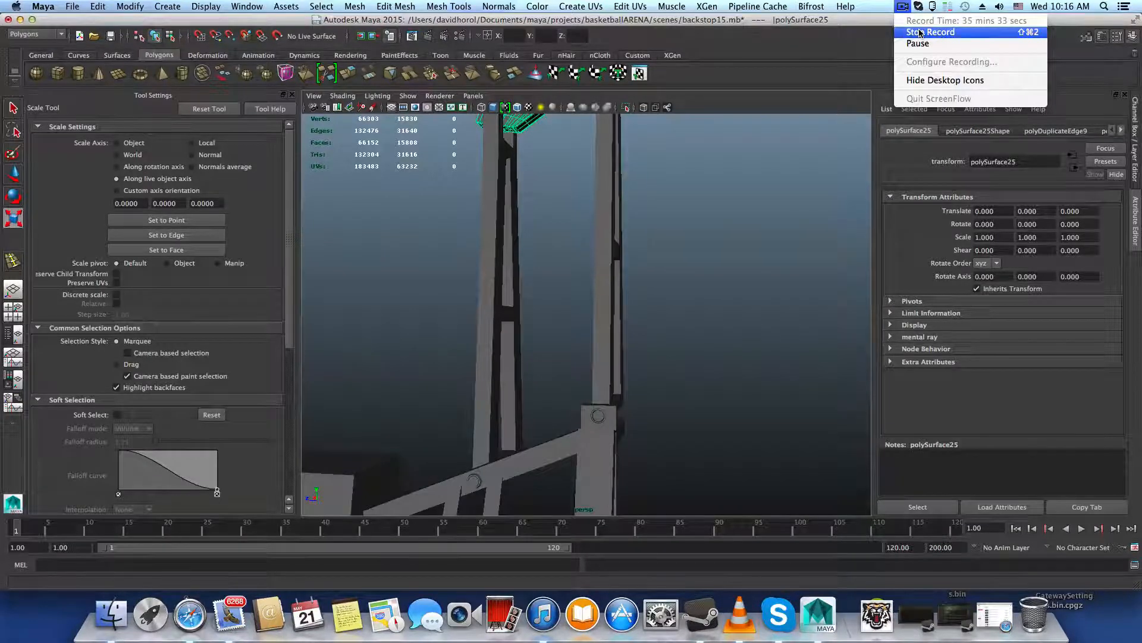